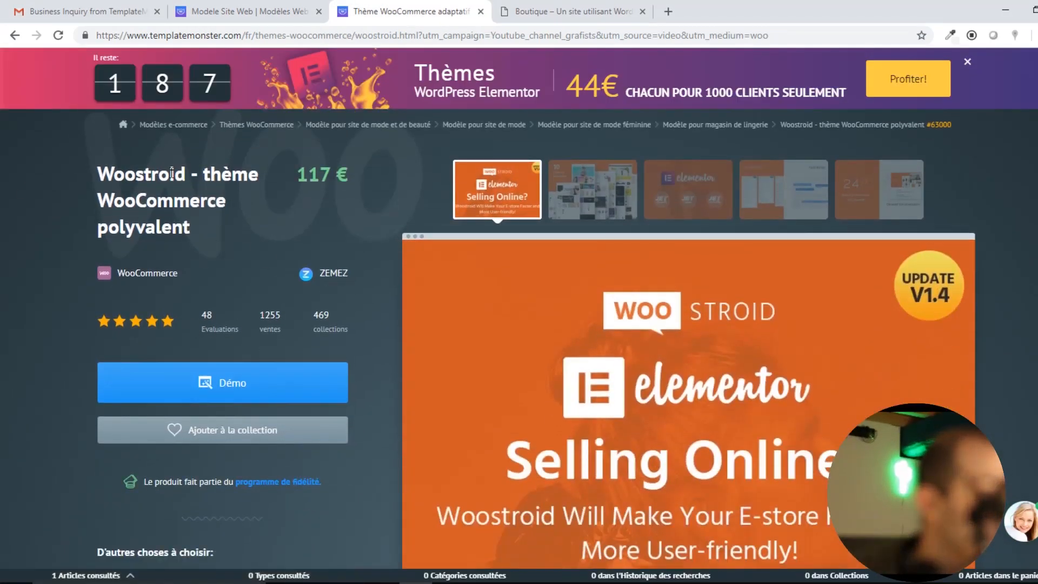
# Dismiss the Elementor promo banner on the Woostroid theme page and switch to the Boutique site tab.
pyautogui.moveTo(112, 178); pyautogui.dragTo(252, 199)
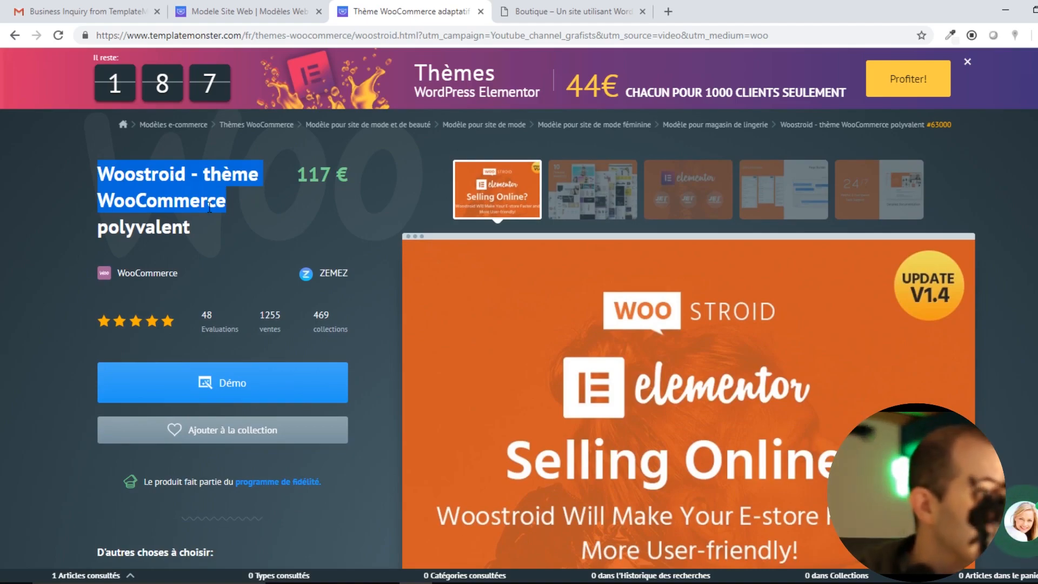
pyautogui.scroll(-3, 281, 238)
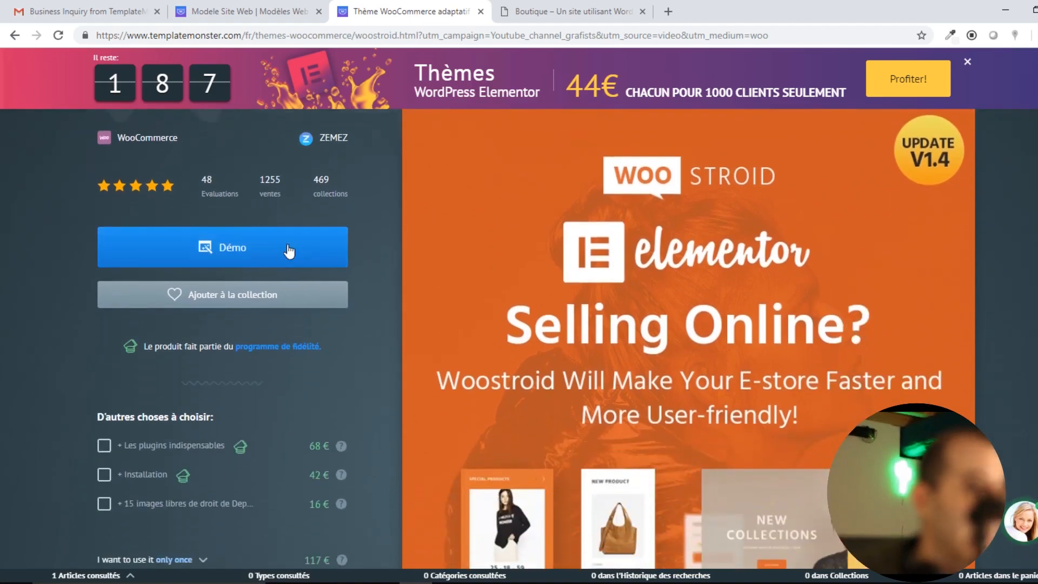
pyautogui.scroll(3, 287, 244)
pyautogui.scroll(-7, 579, 359)
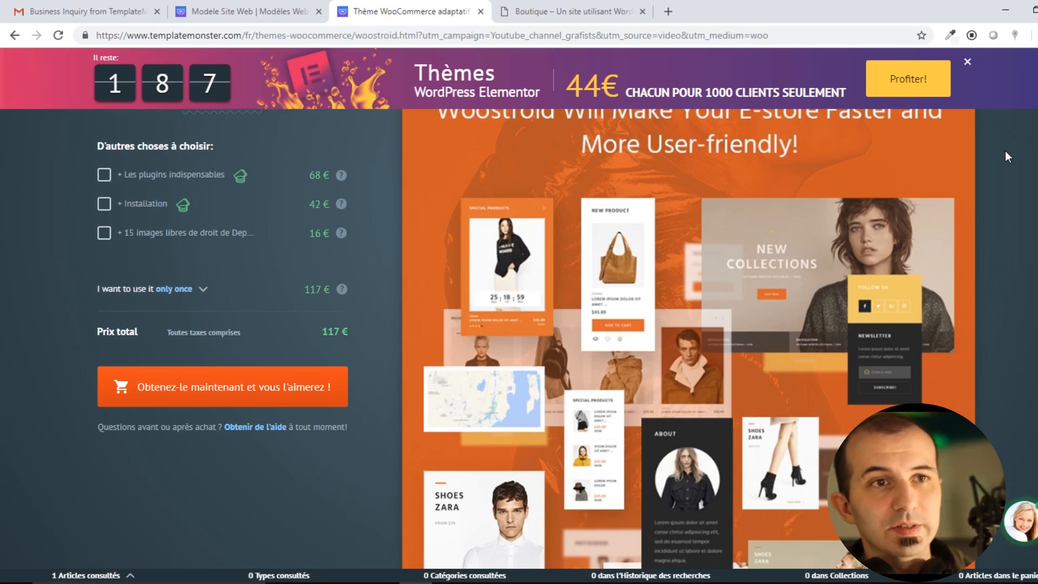
pyautogui.click(968, 63)
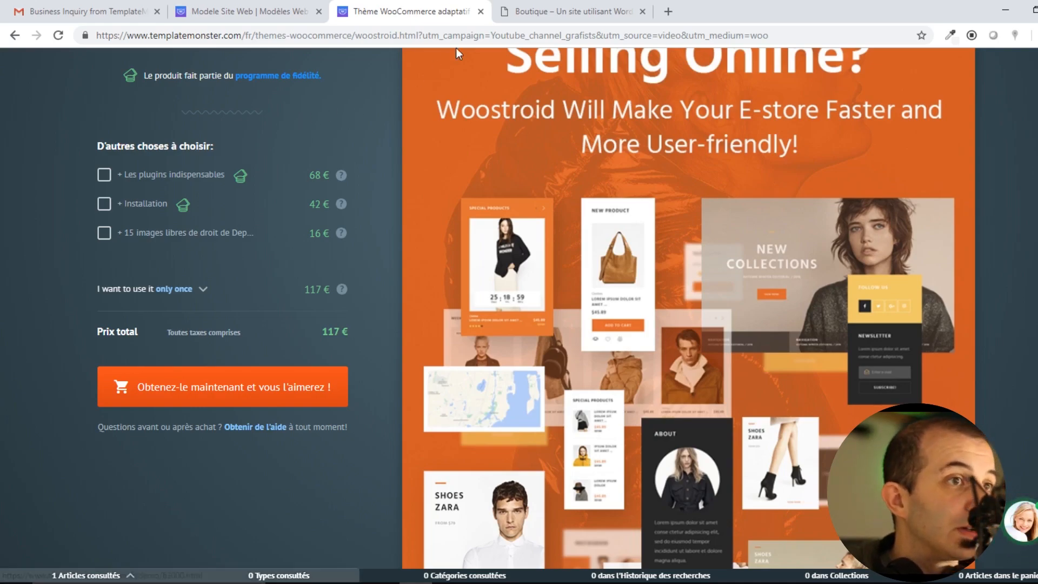
pyautogui.click(520, 14)
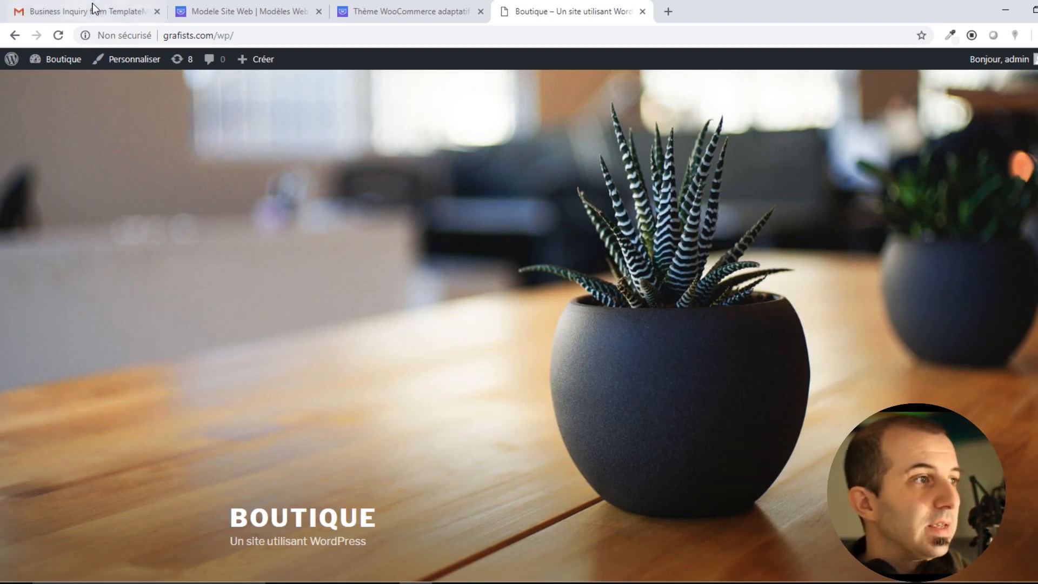
# Activate the Woostroid theme under Apparence > Thèmes, replacing Twenty Seventeen.
pyautogui.moveTo(69, 62)
pyautogui.click(65, 84)
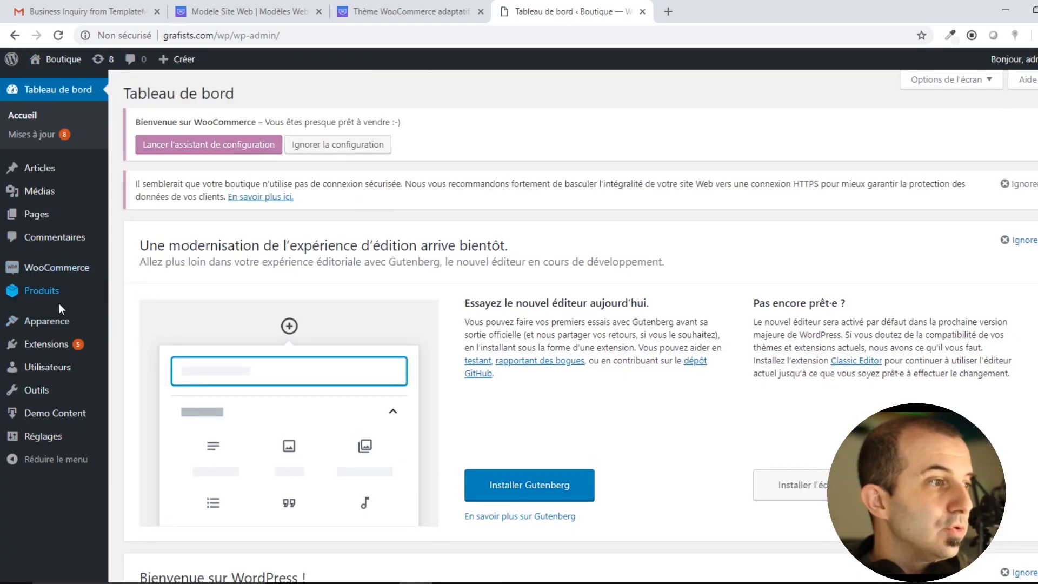
pyautogui.moveTo(43, 324)
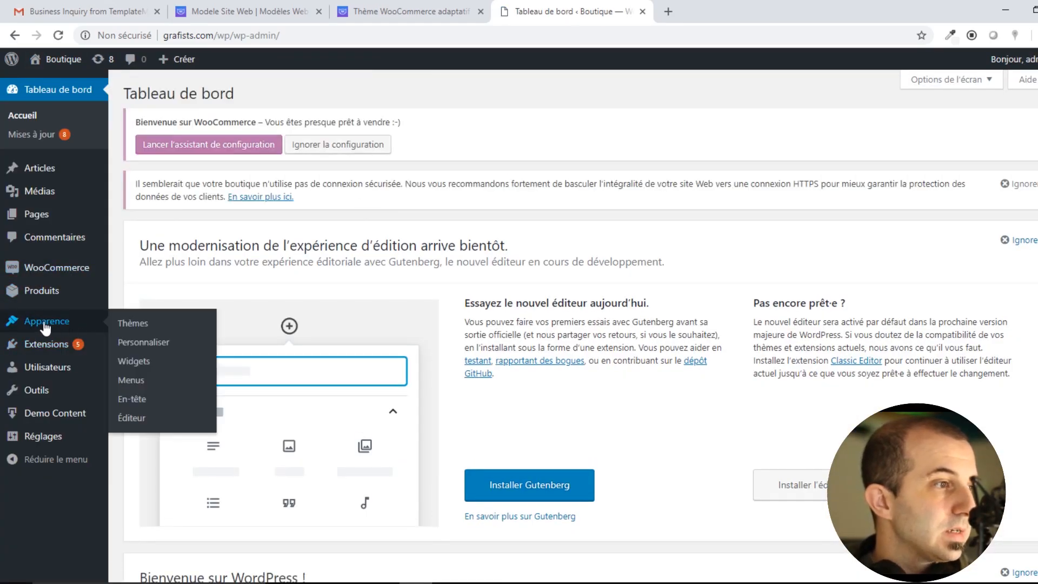
pyautogui.click(133, 323)
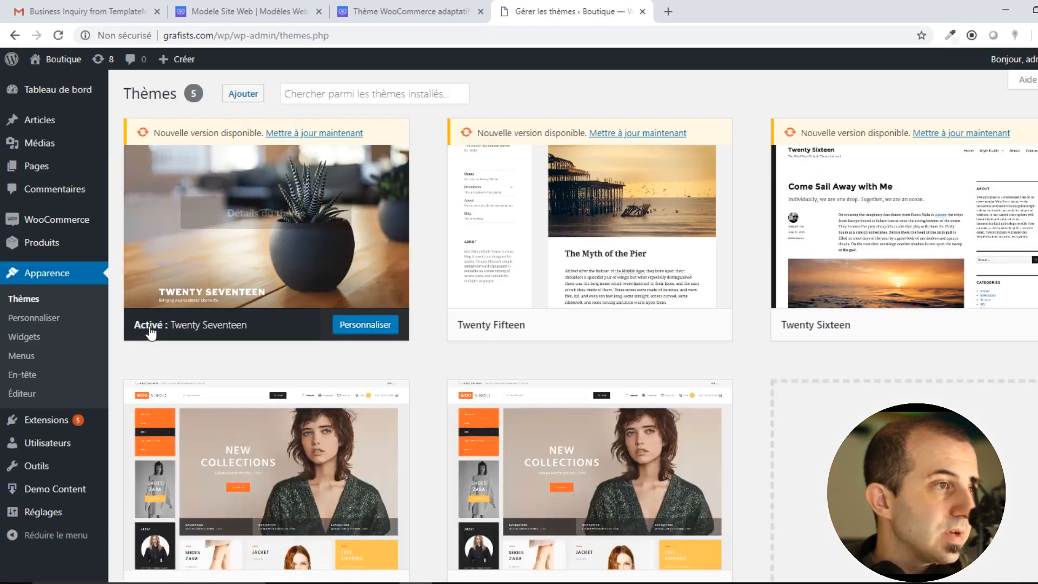
pyautogui.scroll(-2, 178, 341)
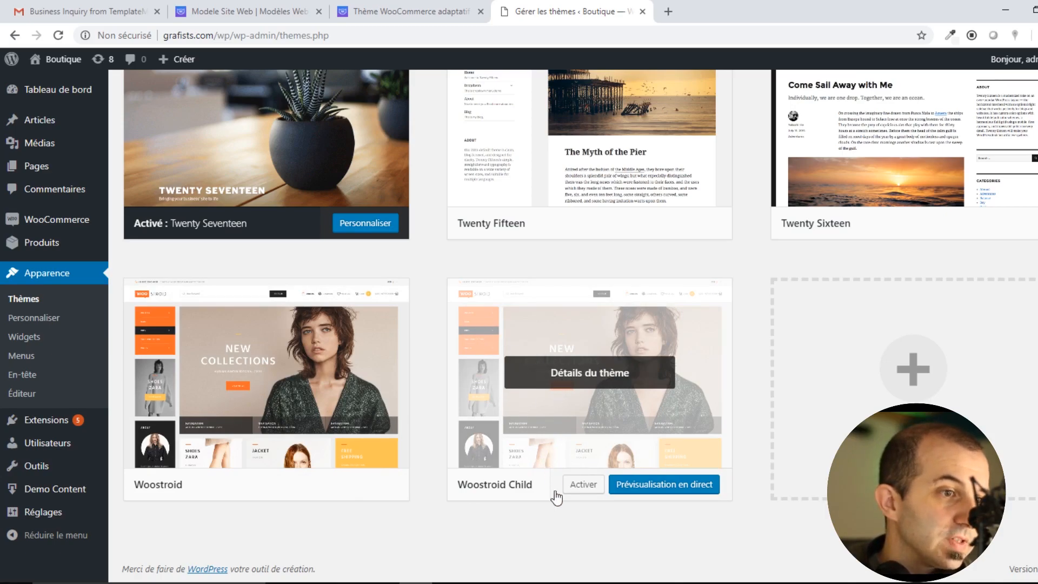
pyautogui.moveTo(273, 462)
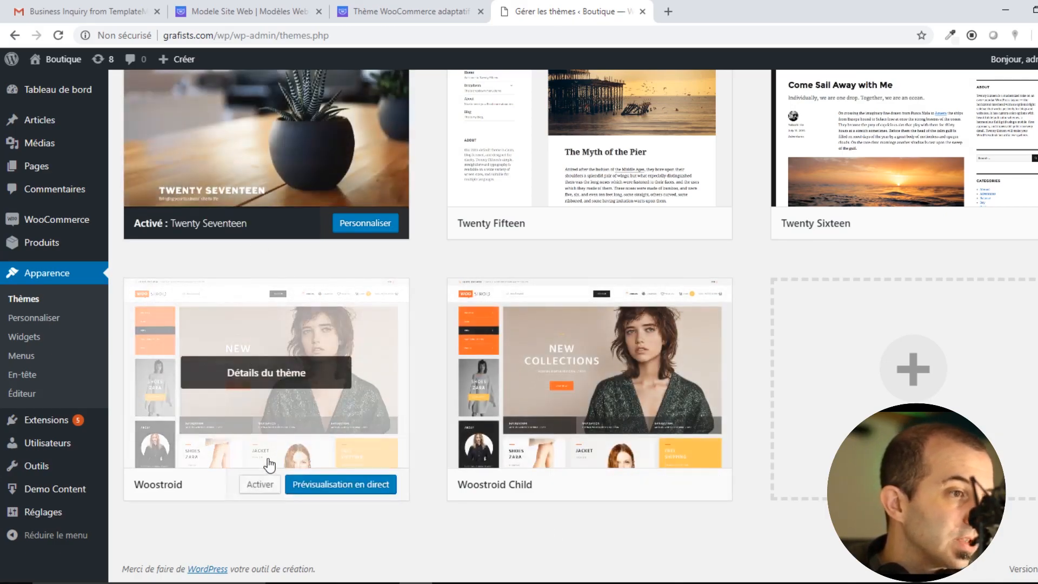
pyautogui.click(261, 490)
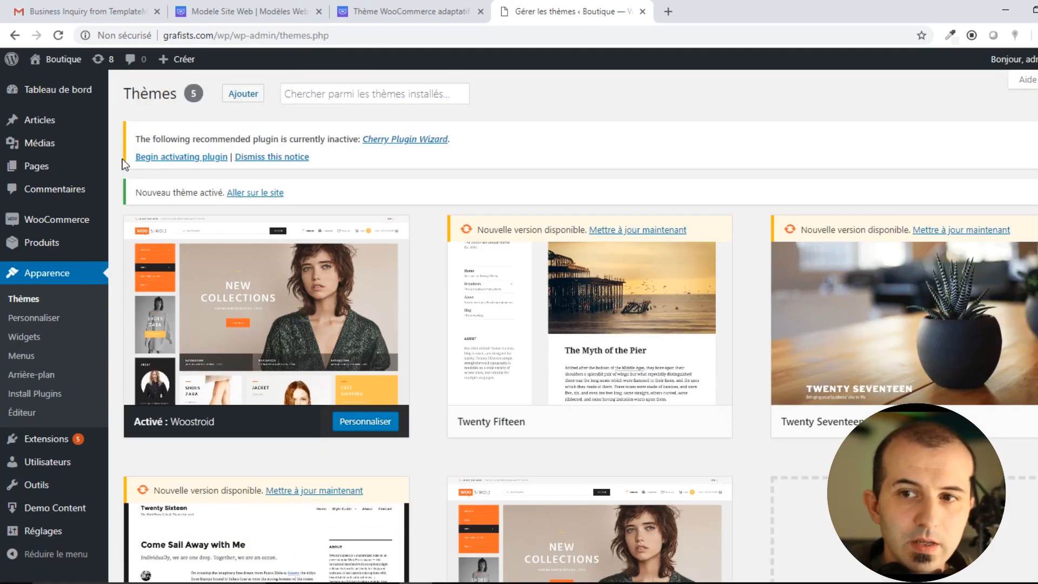
# View the Boutique site's front end in its new Woostroid look.
pyautogui.moveTo(59, 64)
pyautogui.click(58, 83)
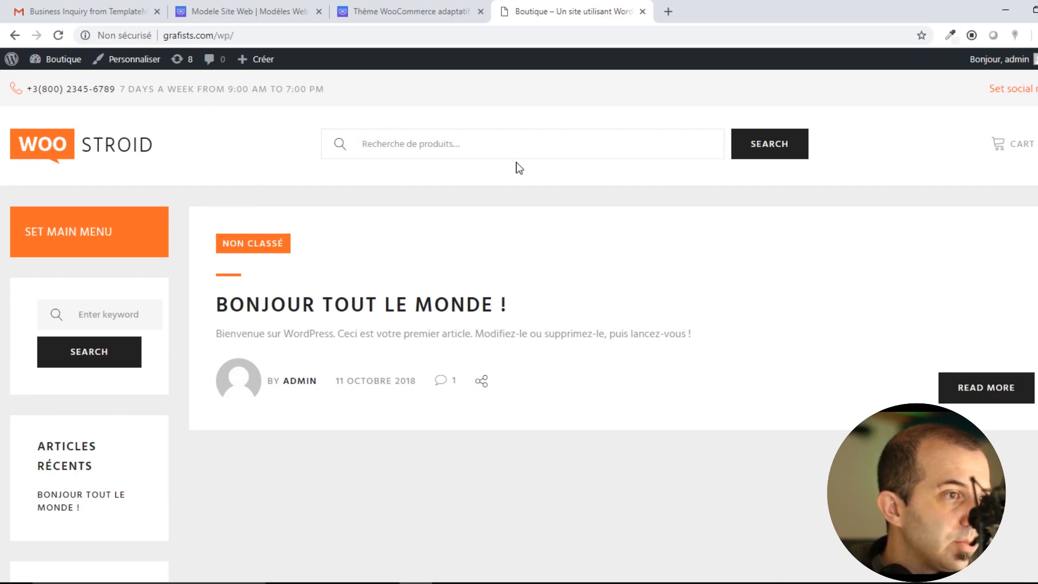
pyautogui.scroll(-1, 480, 259)
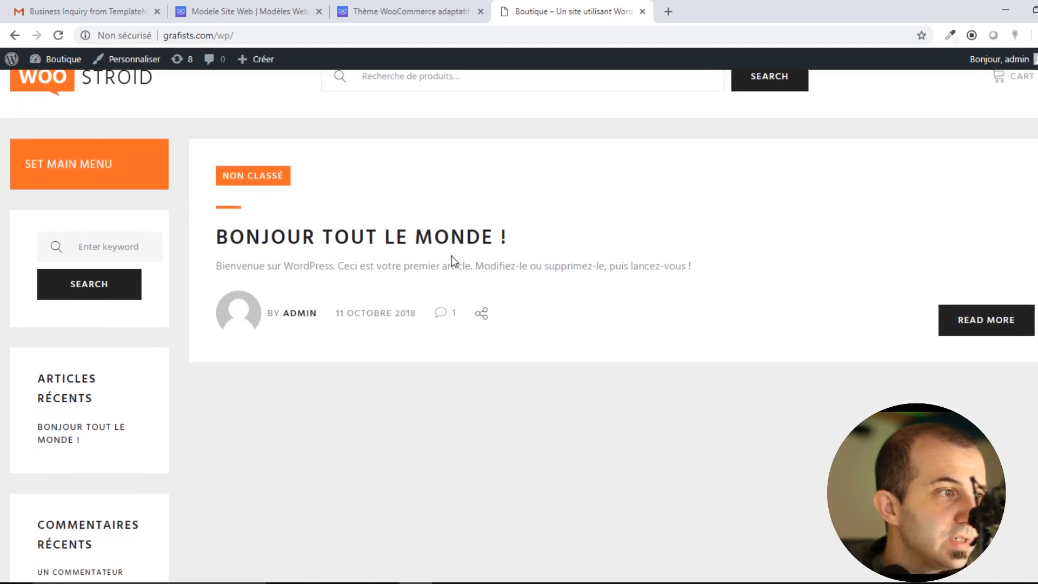
pyautogui.scroll(1, 260, 236)
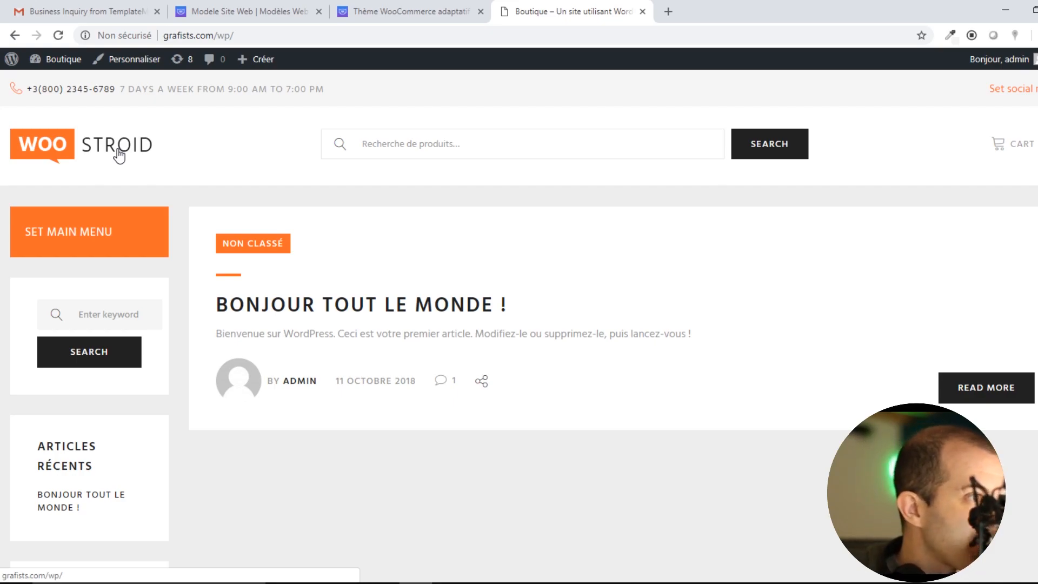
# Return to the dashboard and open the downloaded template folder in File Explorer.
pyautogui.moveTo(72, 63)
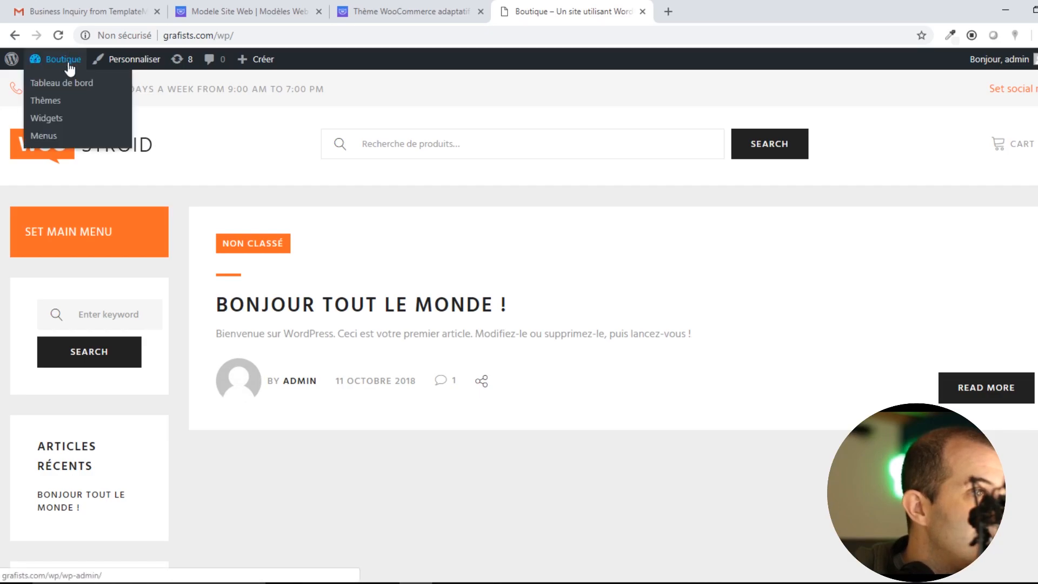
pyautogui.click(58, 88)
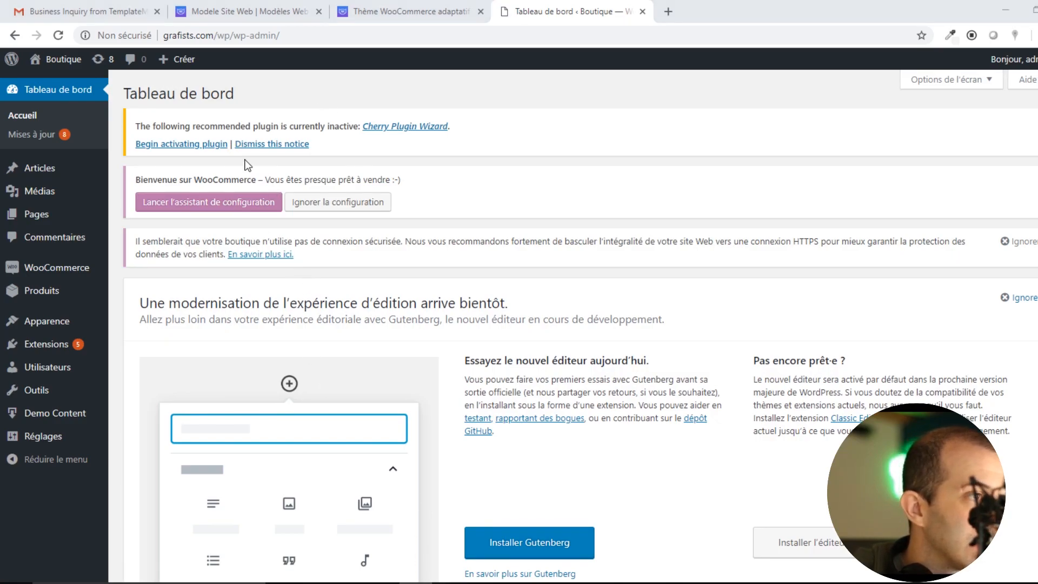
pyautogui.press('super+e')
pyautogui.moveTo(291, 9); pyautogui.dragTo(1037, 10)
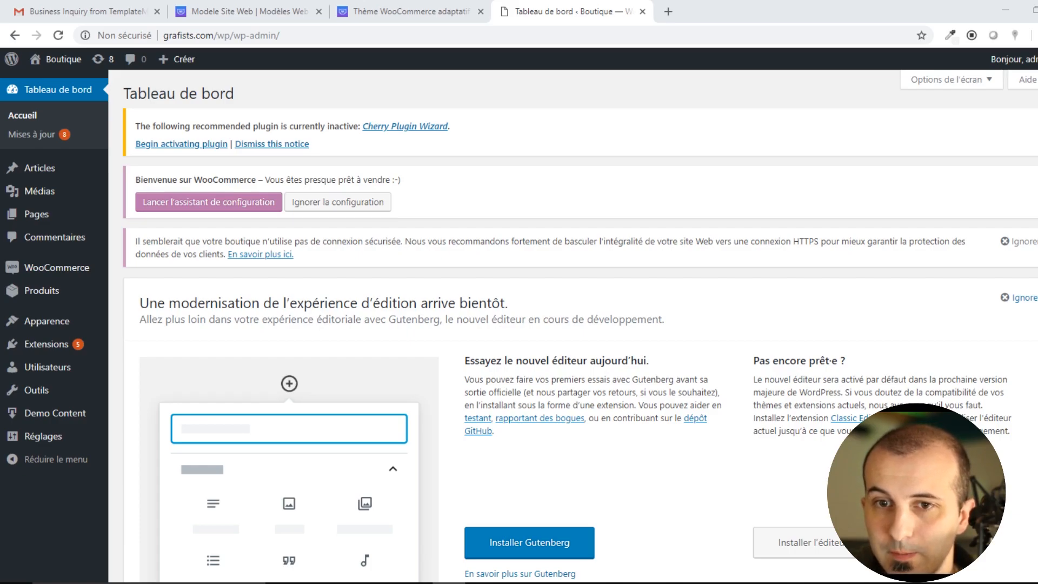
pyautogui.moveTo(1037, 10); pyautogui.dragTo(339, 89)
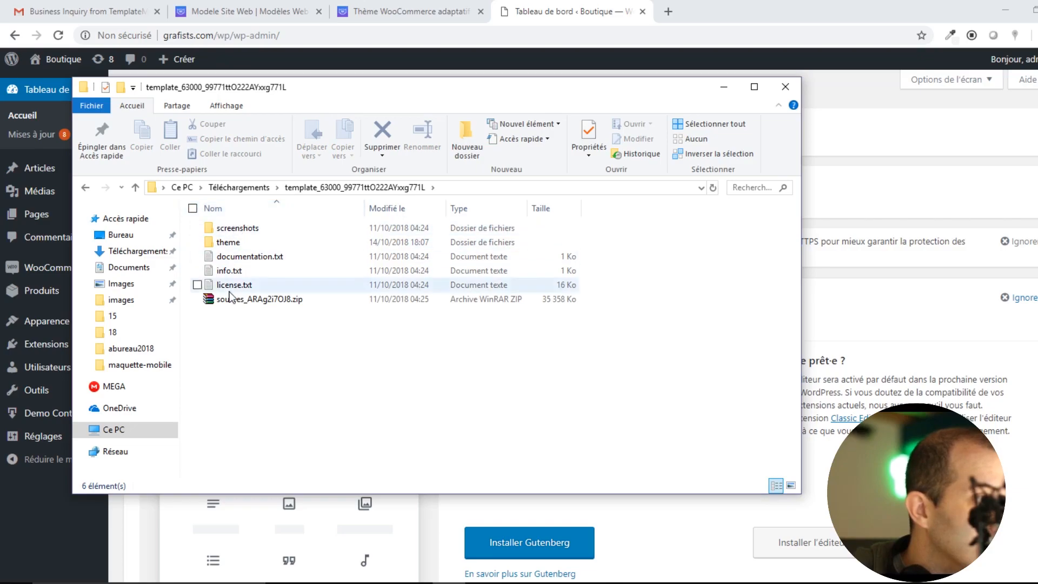
# Open the theme folder and look over the woostroid and woostroid-child folders.
pyautogui.doubleClick(224, 244)
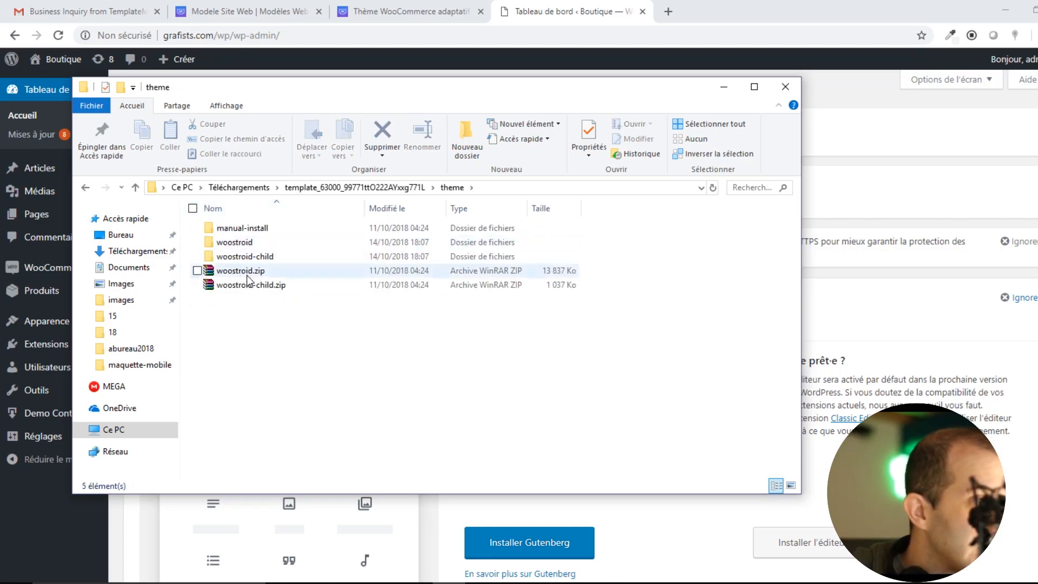
pyautogui.click(236, 247)
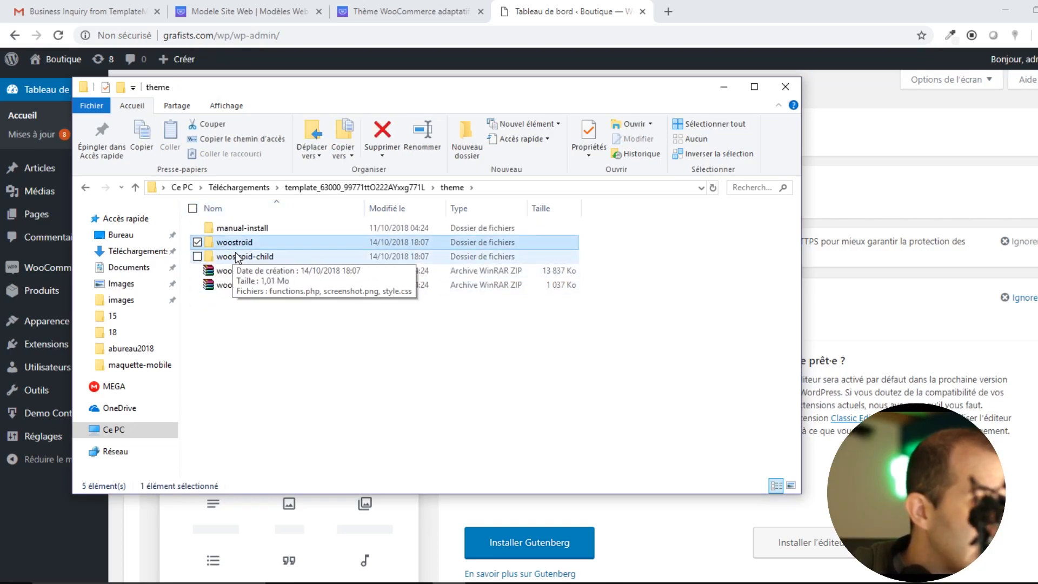
pyautogui.click(254, 257)
pyautogui.click(281, 367)
pyautogui.click(239, 246)
pyautogui.click(241, 255)
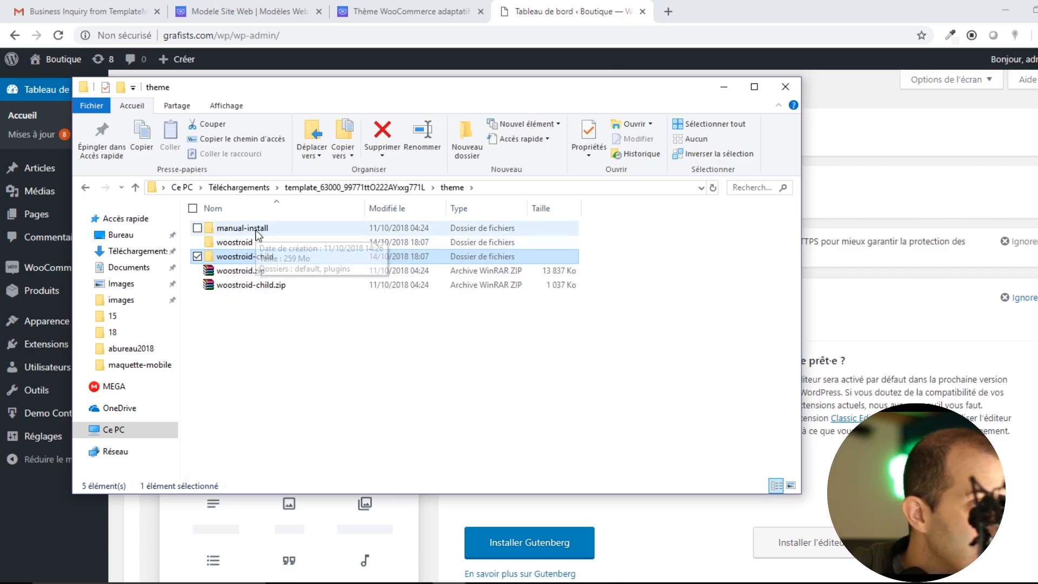
# Browse manual-install > plugins, selecting woocommerce.zip and jet-tabs.zip, then return to WordPress.
pyautogui.doubleClick(243, 229)
pyautogui.doubleClick(233, 242)
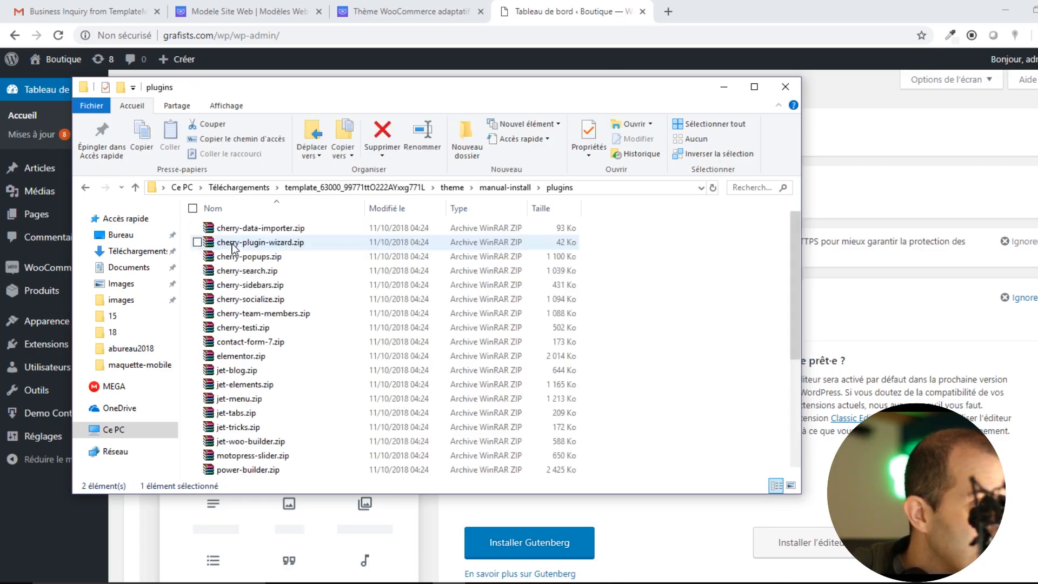
pyautogui.scroll(-5, 237, 270)
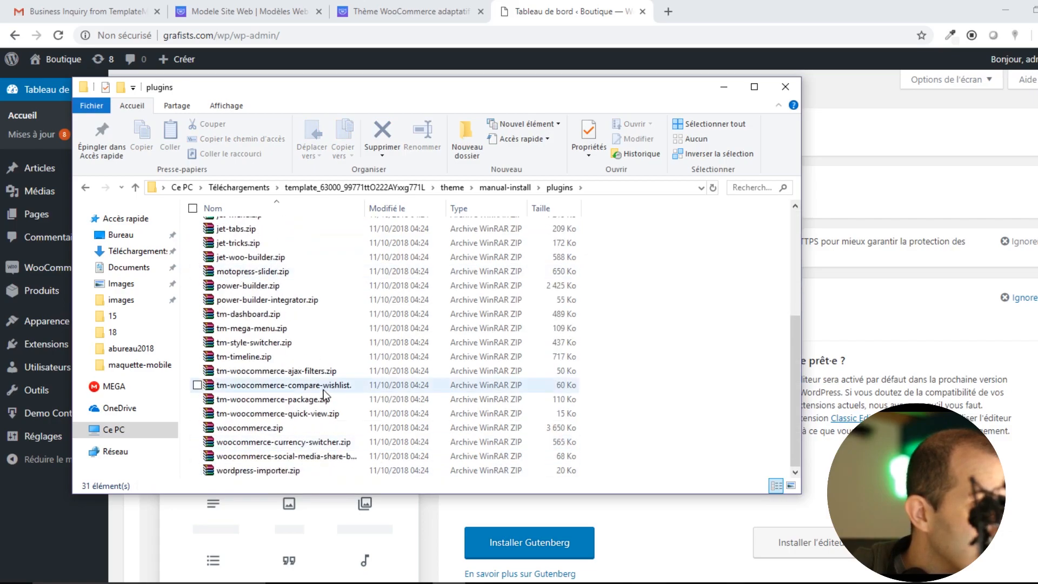
pyautogui.click(270, 430)
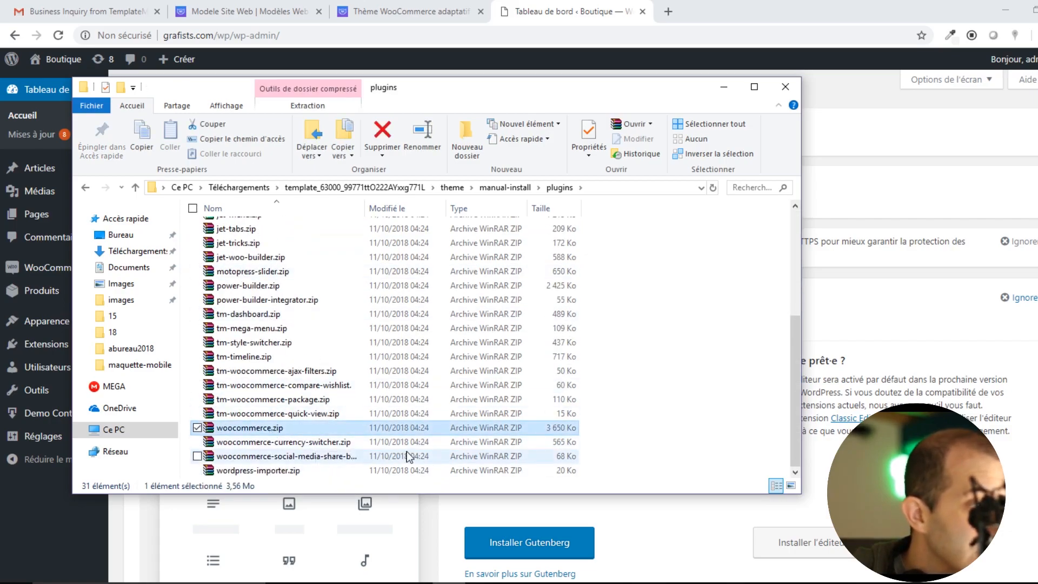
pyautogui.scroll(5, 318, 417)
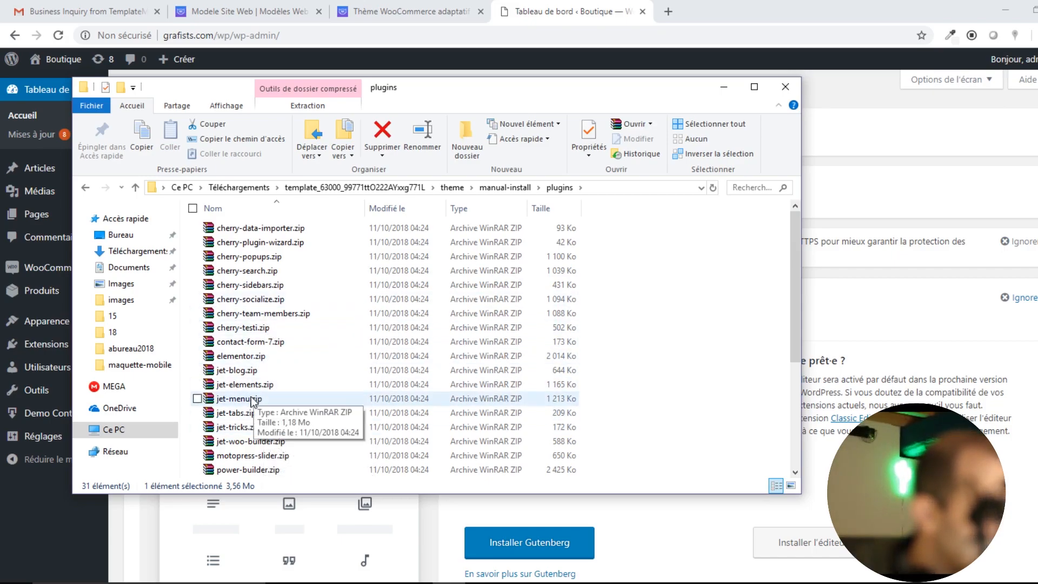
pyautogui.click(246, 412)
pyautogui.scroll(-4, 262, 450)
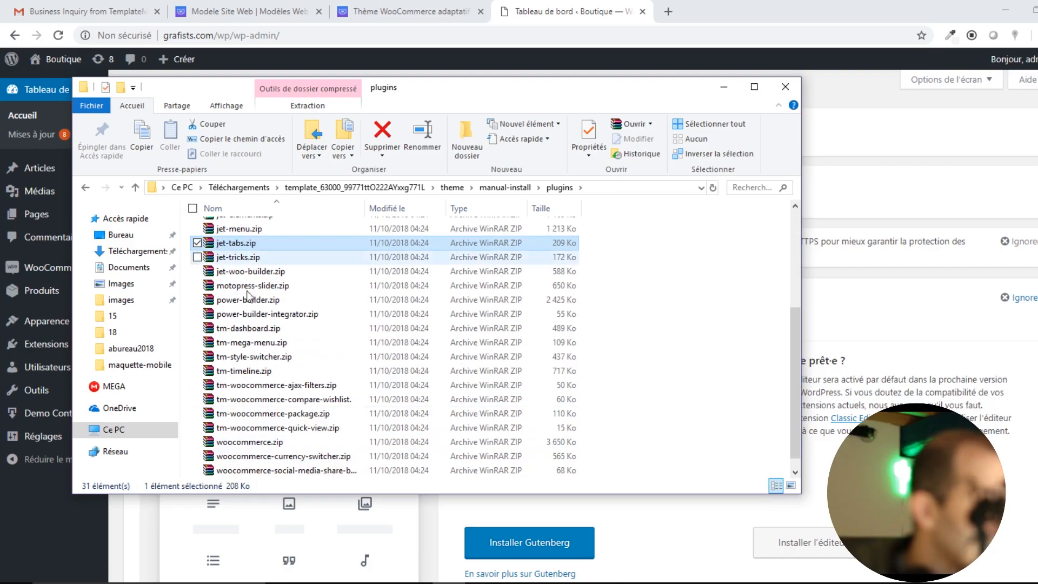
pyautogui.scroll(4, 326, 429)
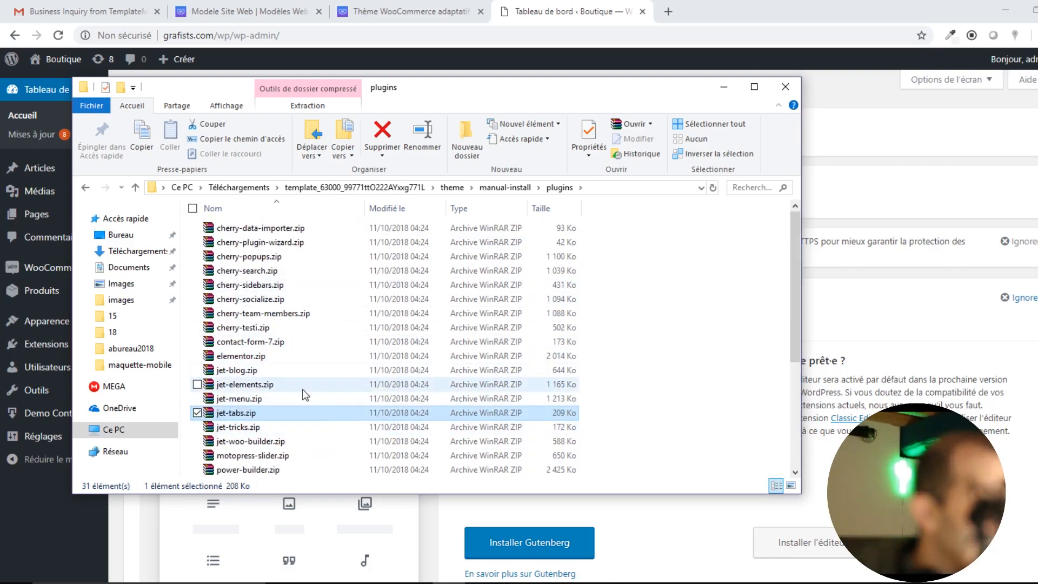
pyautogui.scroll(-4, 271, 348)
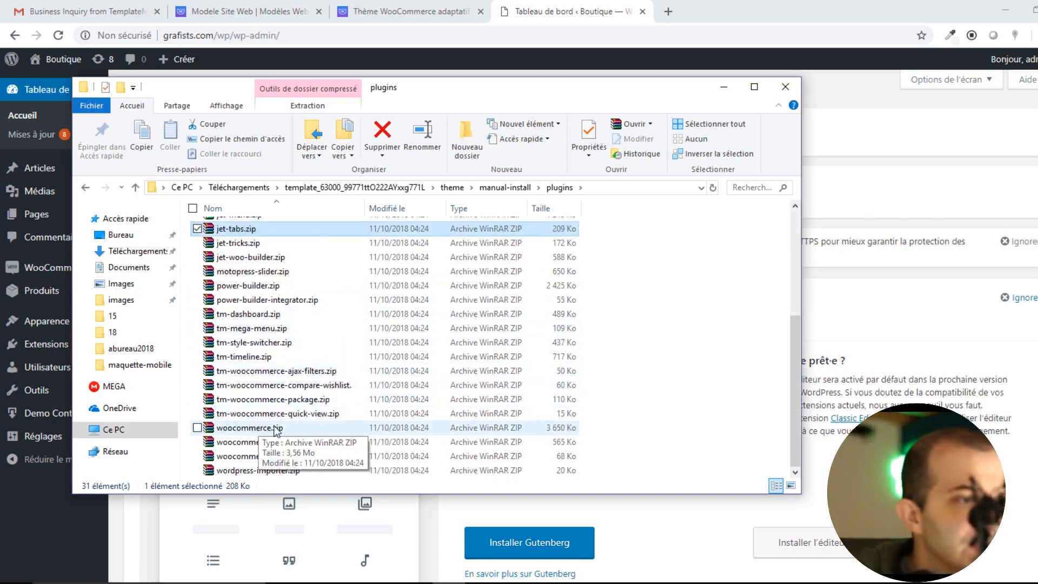
pyautogui.click(40, 510)
# Look at the Extensions > Ajouter page and its plugin search box.
pyautogui.moveTo(56, 351)
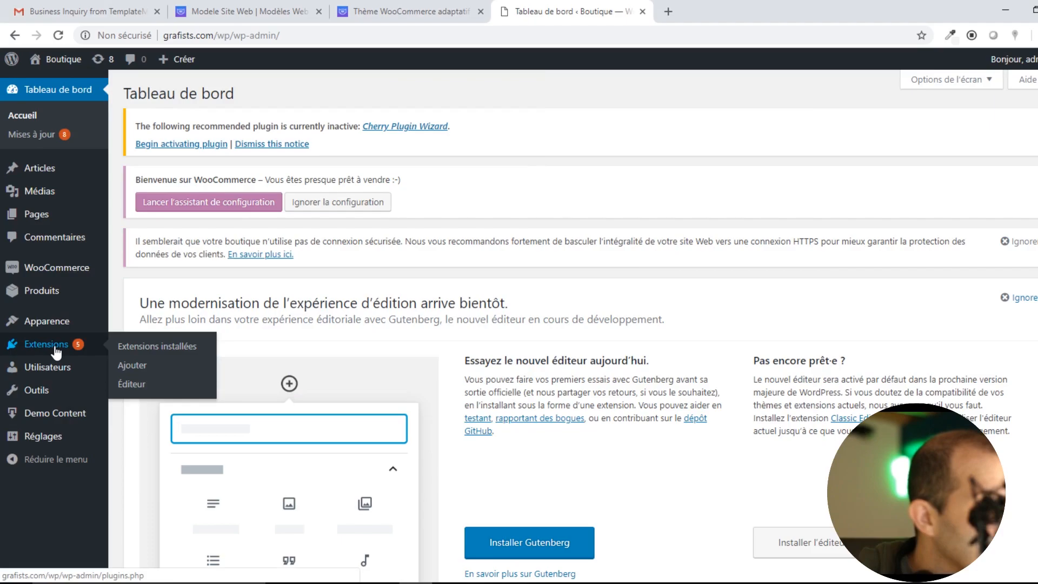
pyautogui.click(132, 368)
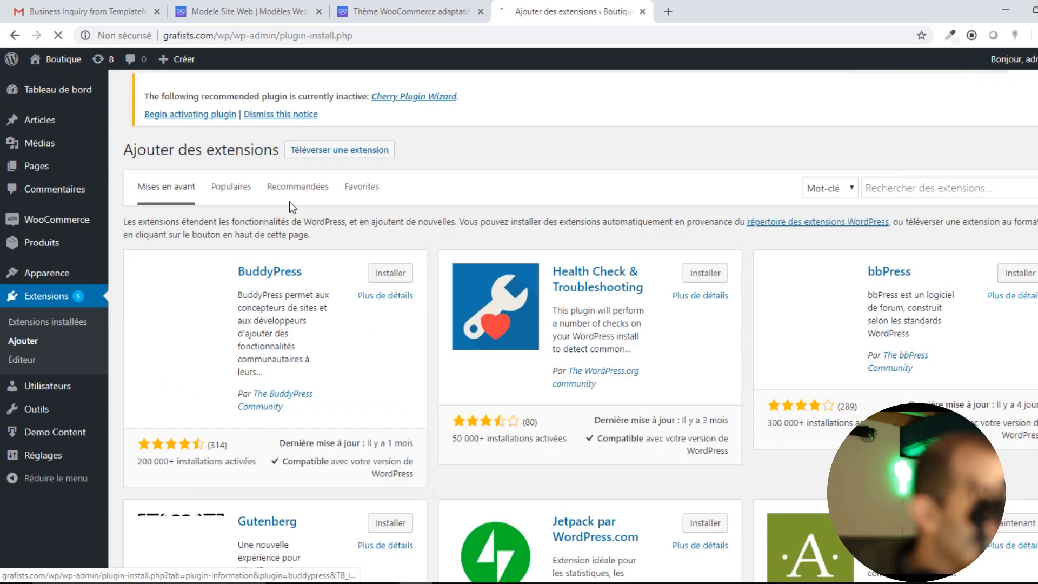
pyautogui.click(910, 193)
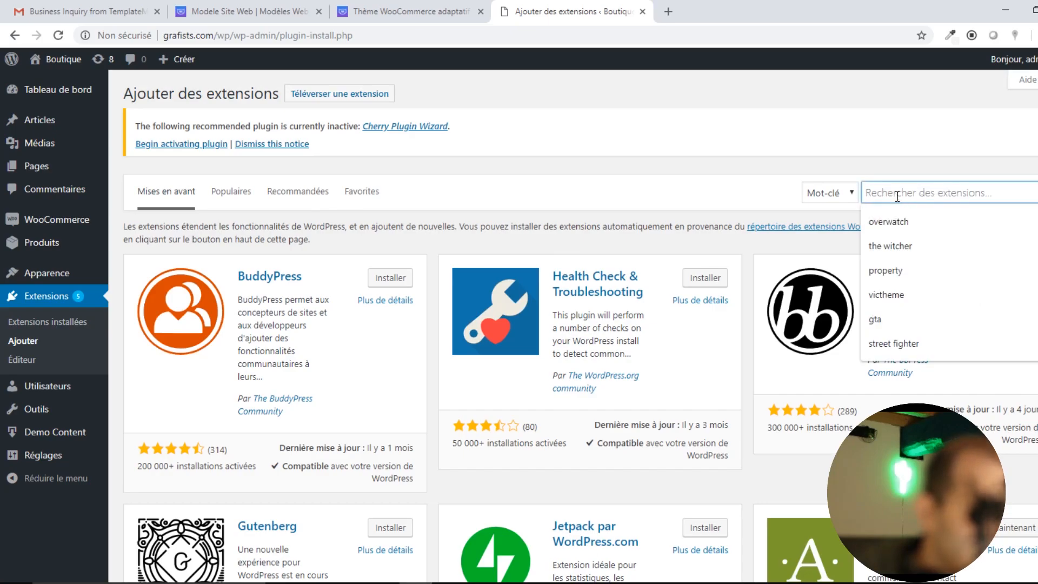
pyautogui.click(660, 165)
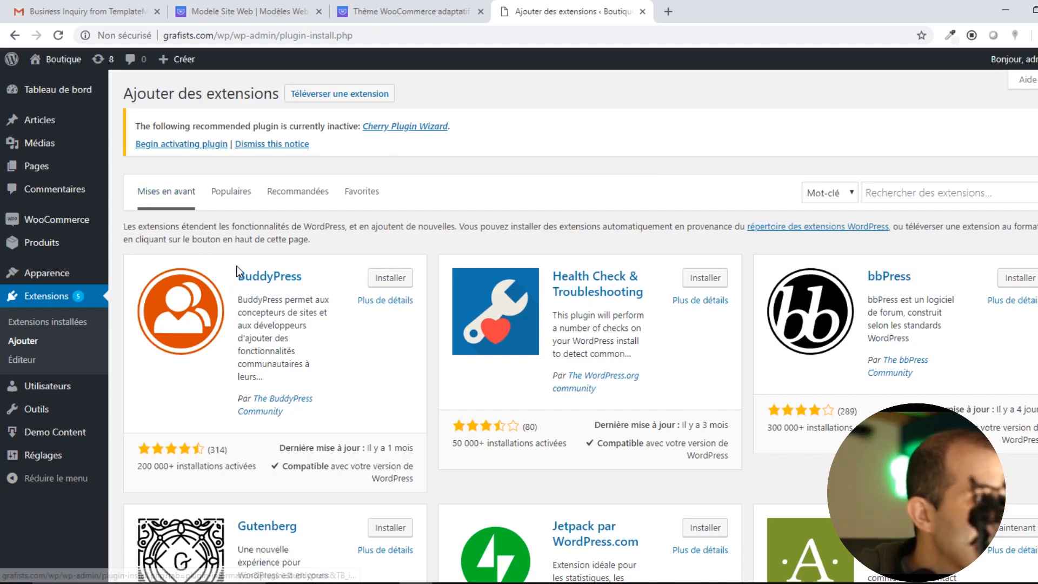
# Open WooCommerce > Commandes and launch the store setup wizard.
pyautogui.moveTo(60, 225)
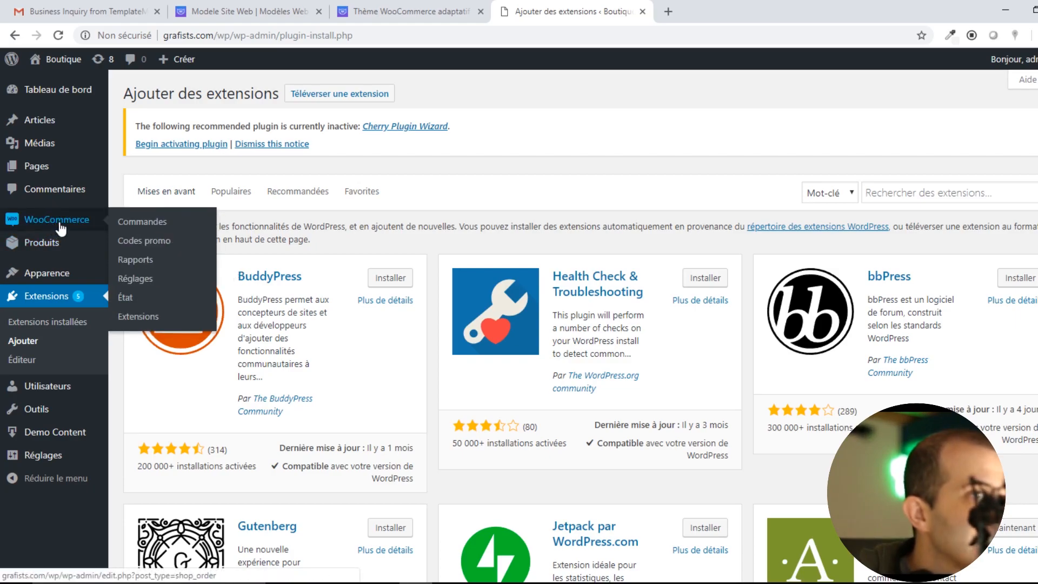
pyautogui.click(61, 227)
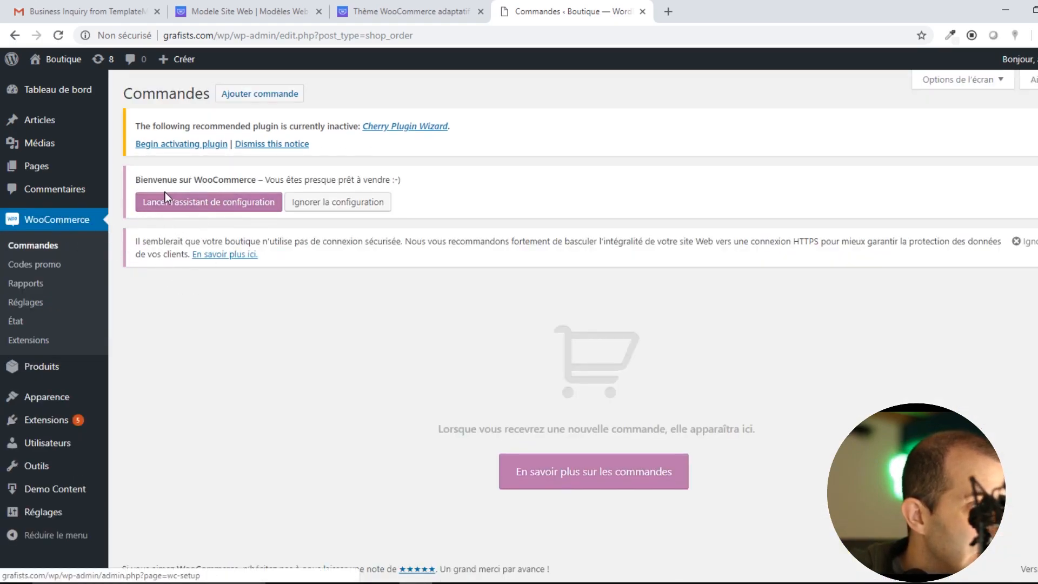
pyautogui.click(232, 208)
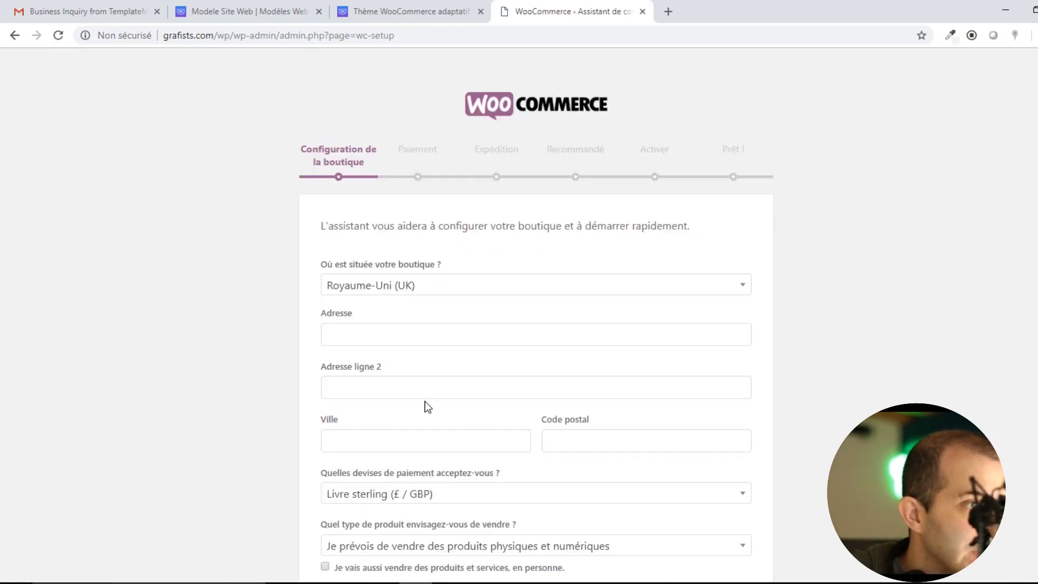
# Set the store's country to France.
pyautogui.click(427, 285)
pyautogui.scroll(-3, 383, 333)
pyautogui.scroll(1, 382, 332)
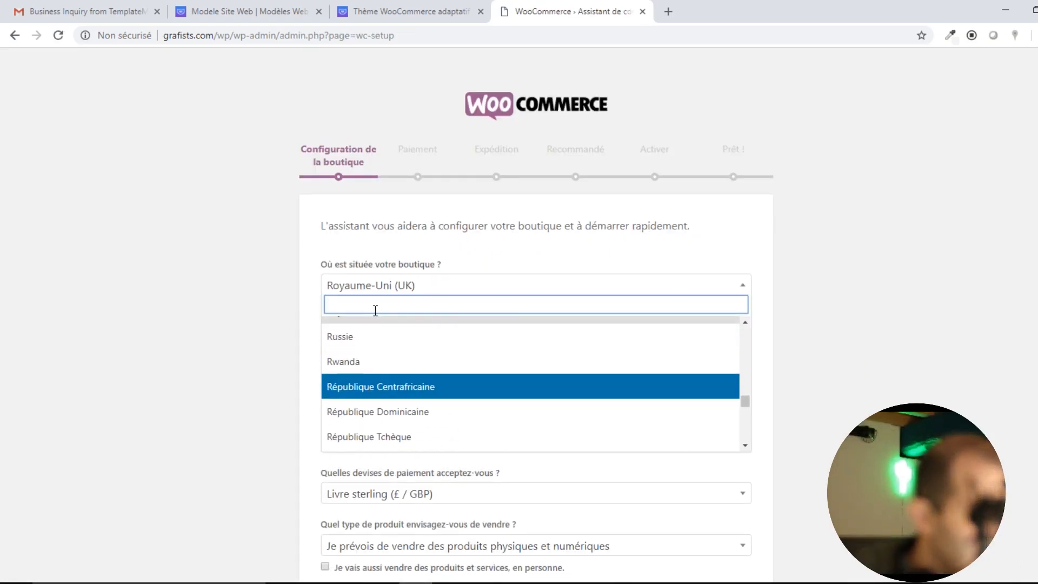
pyautogui.write('fra*')
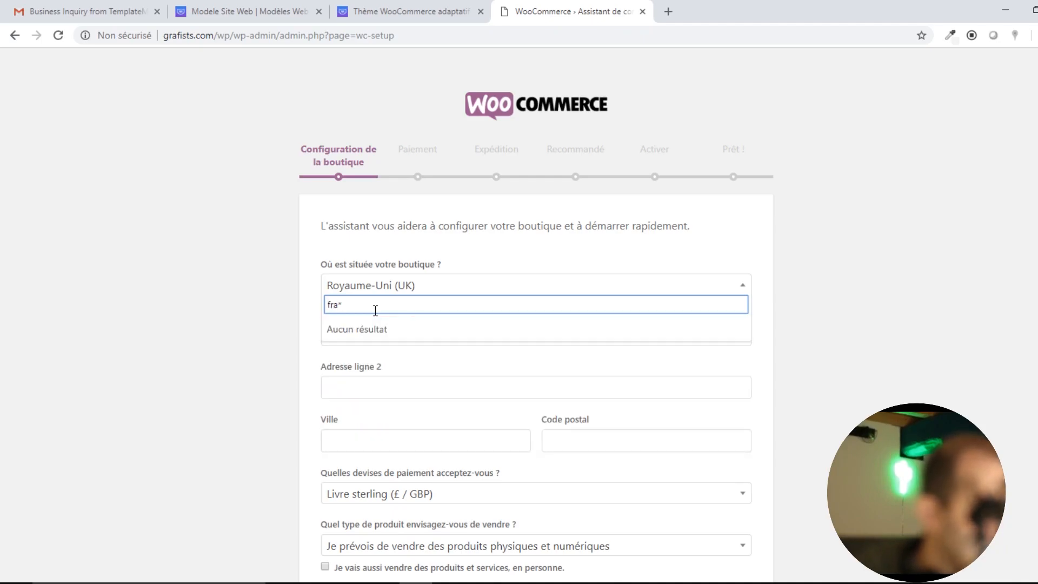
pyautogui.press('BackSpace')
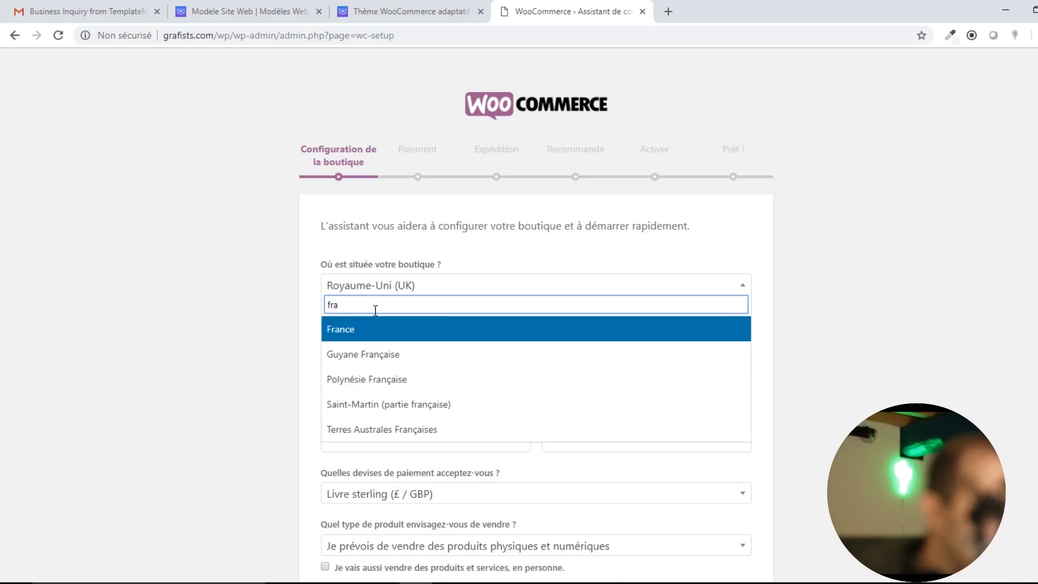
pyautogui.click(344, 330)
# Fill in the shop's street address, city and postal code.
pyautogui.click(345, 334)
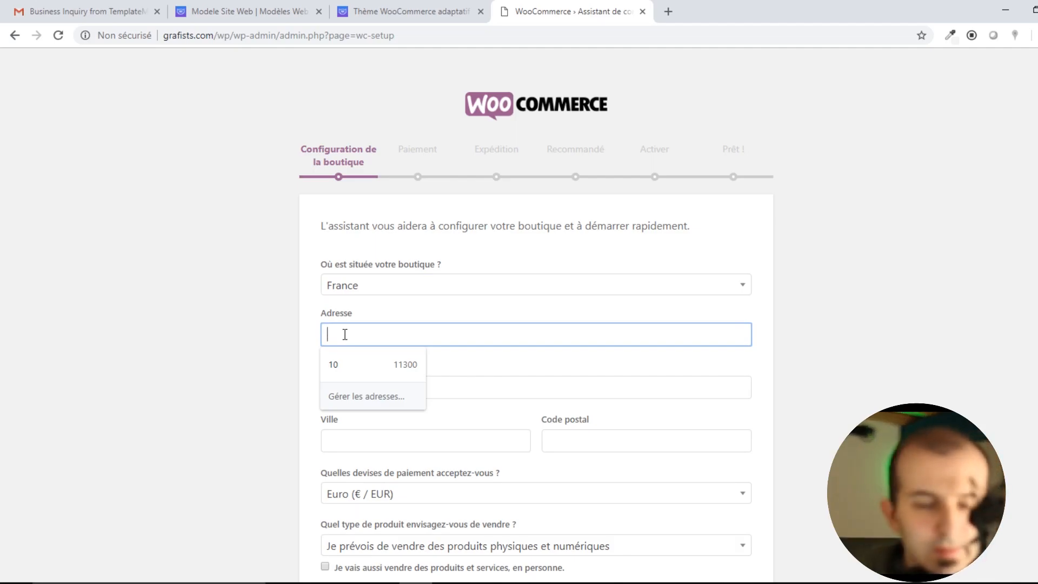
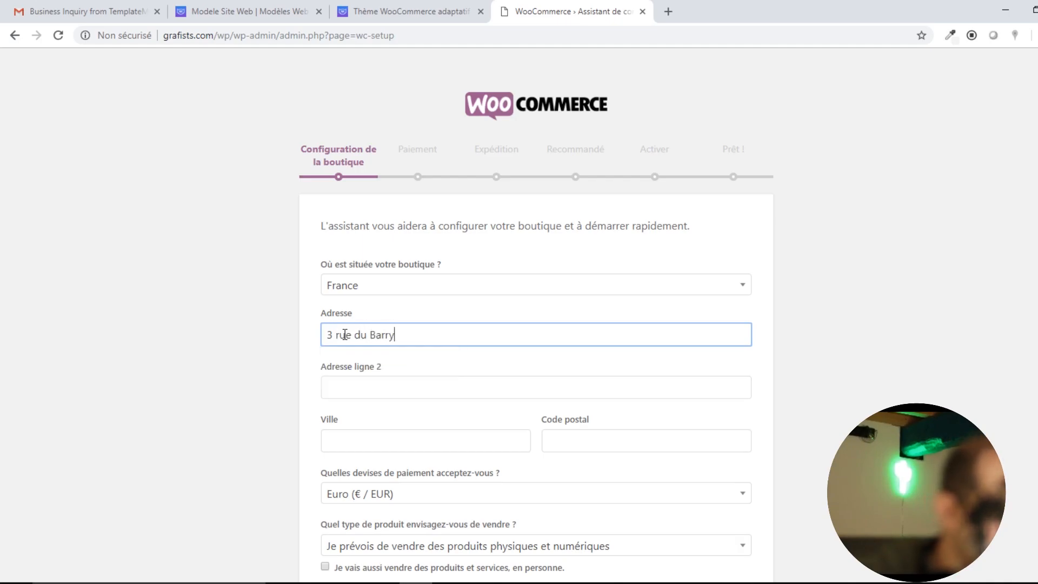
pyautogui.click(368, 440)
pyautogui.write('11')
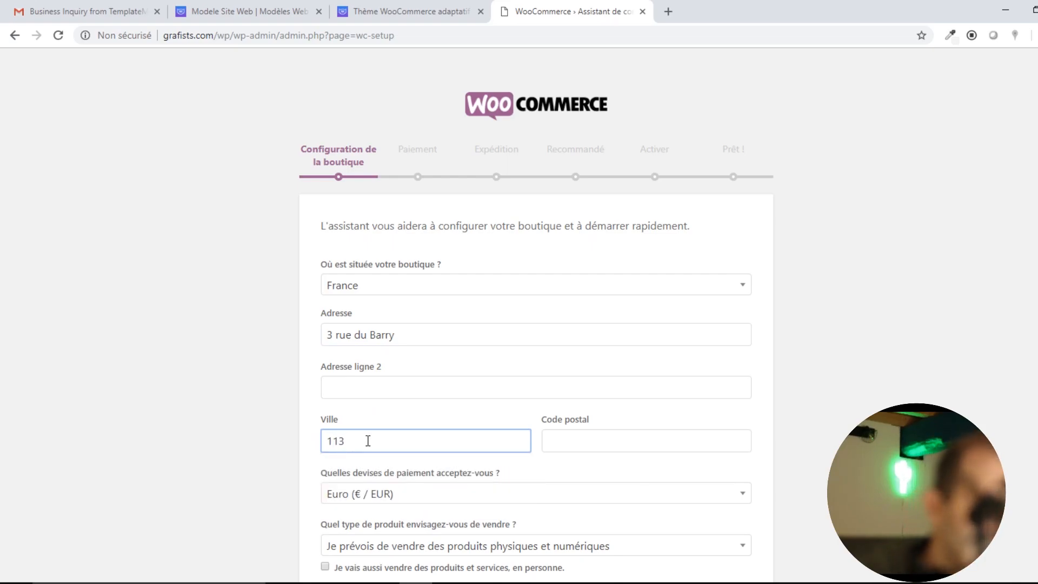
pyautogui.write('000')
pyautogui.click(619, 434)
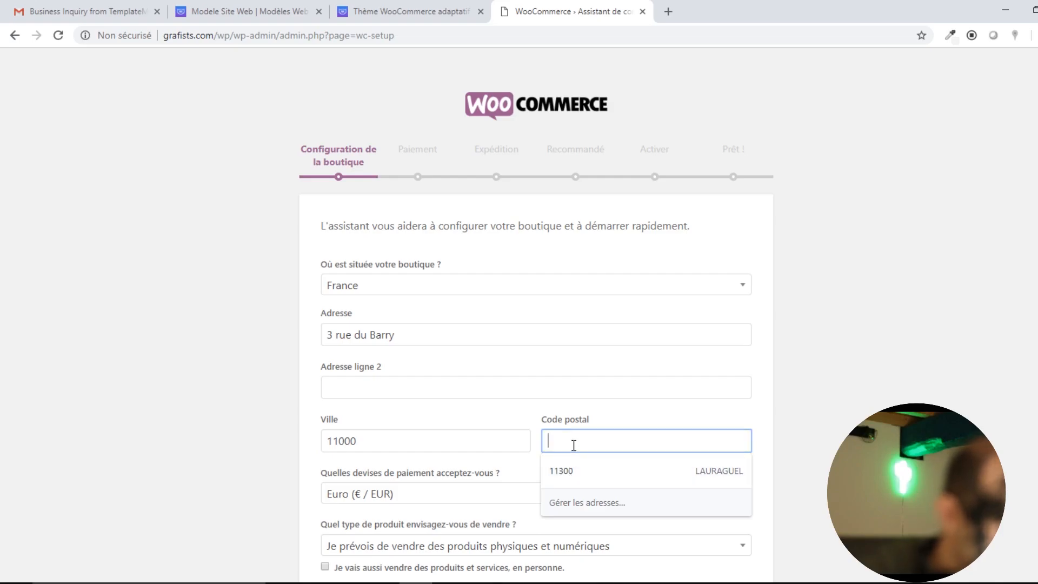
pyautogui.write('11000')
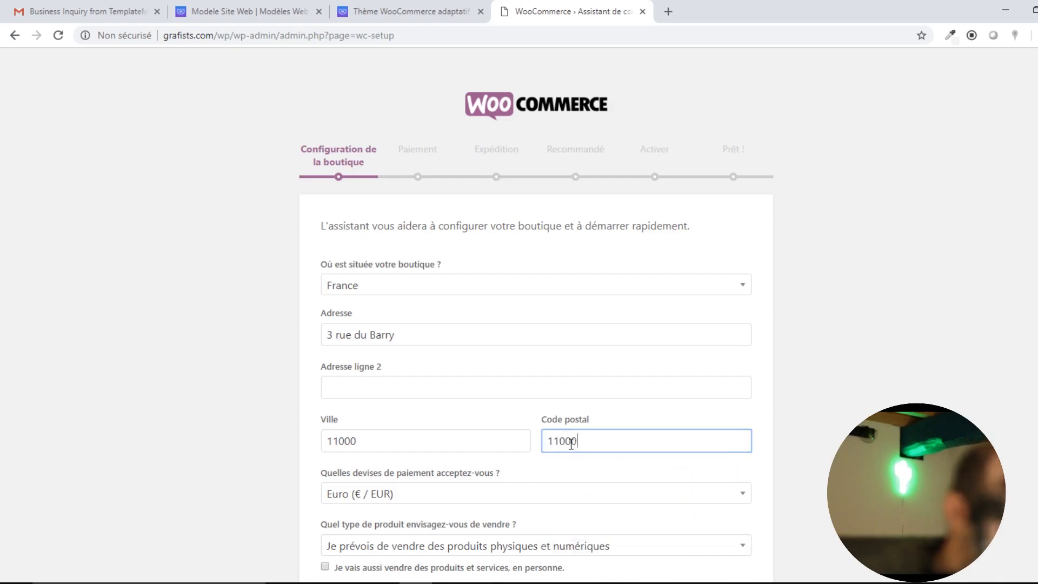
pyautogui.hotkey('shift', 'Tab')
pyautogui.write('CARCA')
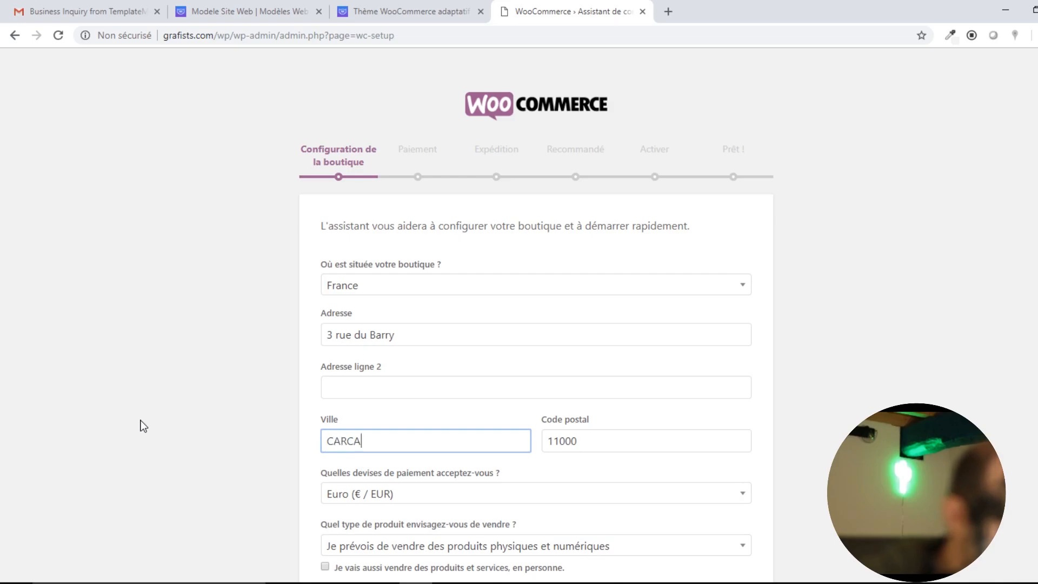
pyautogui.write('SSONNE')
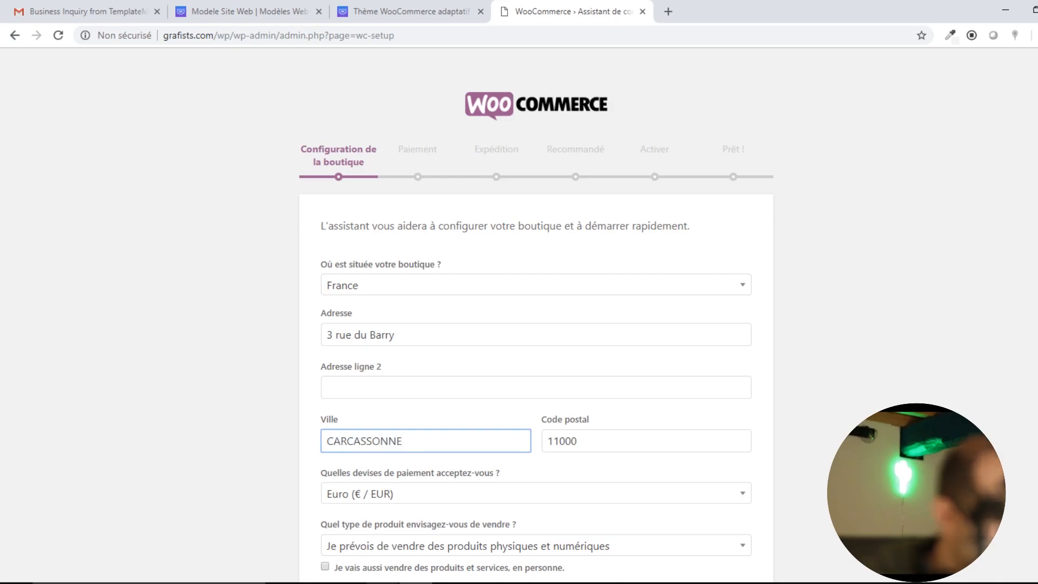
pyautogui.click(842, 437)
# Keep selling physical and digital products, decline usage tracking, and submit the store details.
pyautogui.scroll(-1, 703, 433)
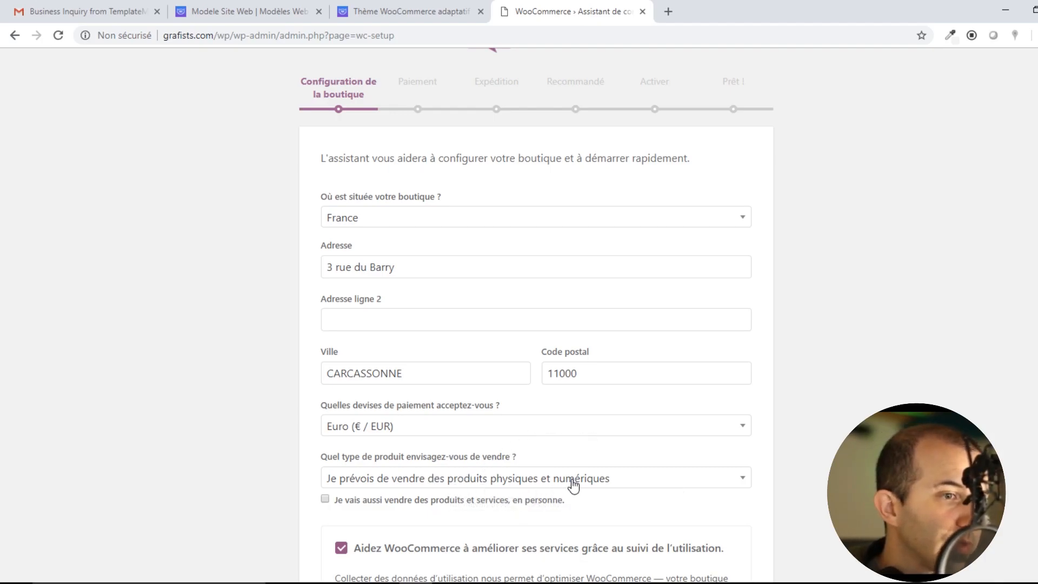
pyautogui.click(535, 486)
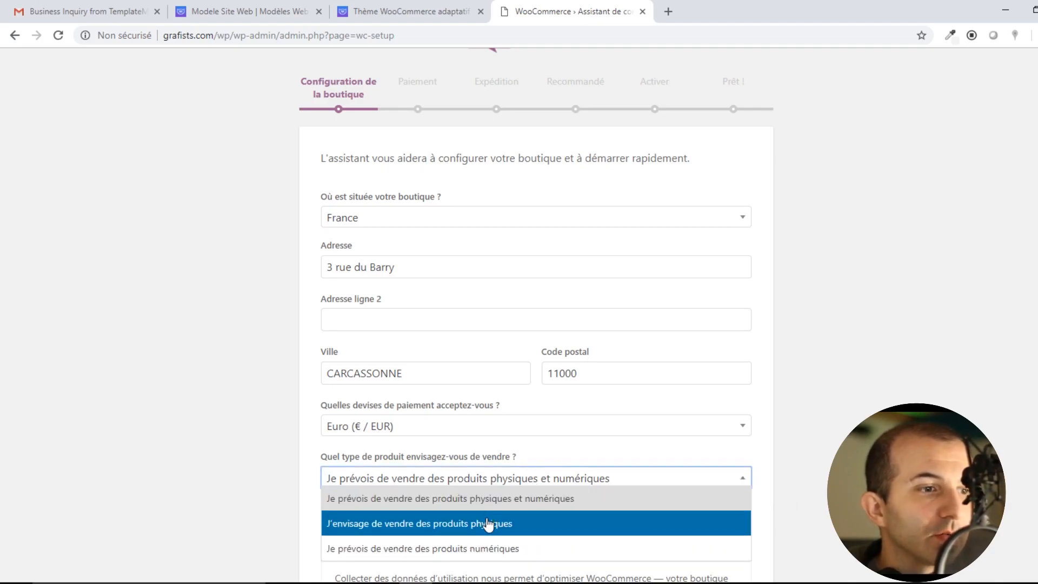
pyautogui.click(557, 499)
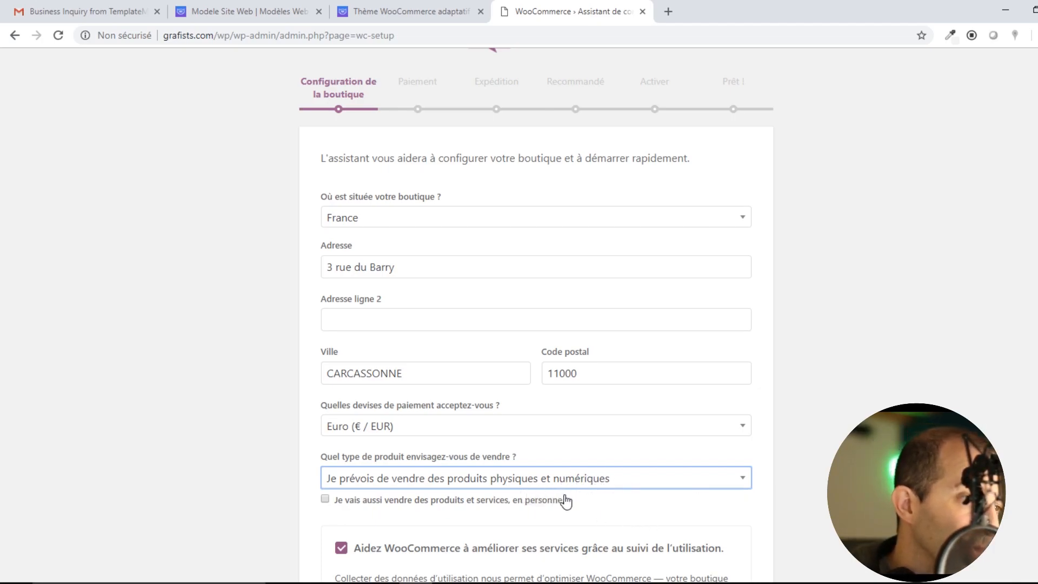
pyautogui.scroll(-3, 566, 502)
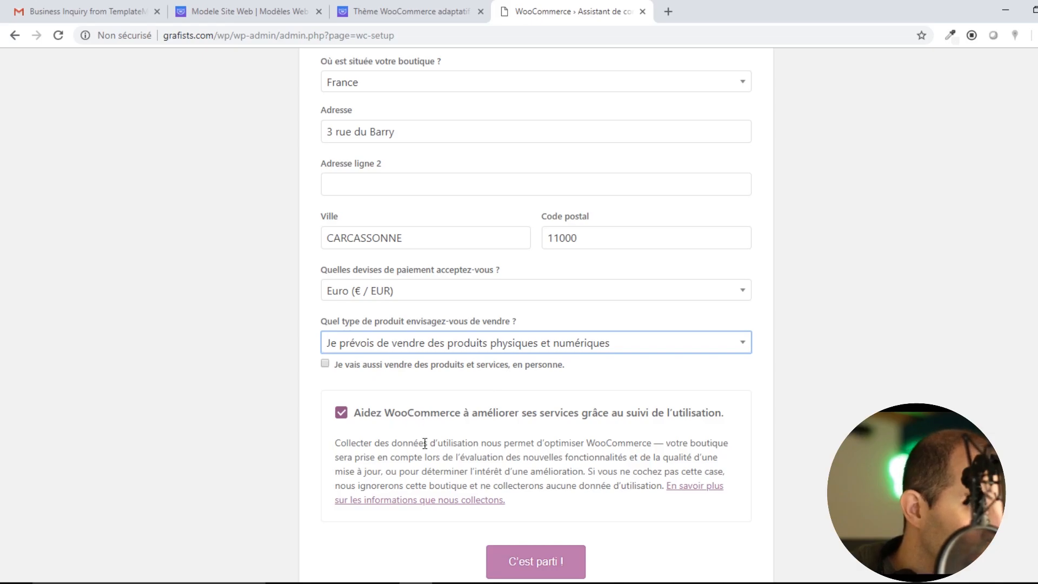
pyautogui.click(341, 413)
pyautogui.click(535, 562)
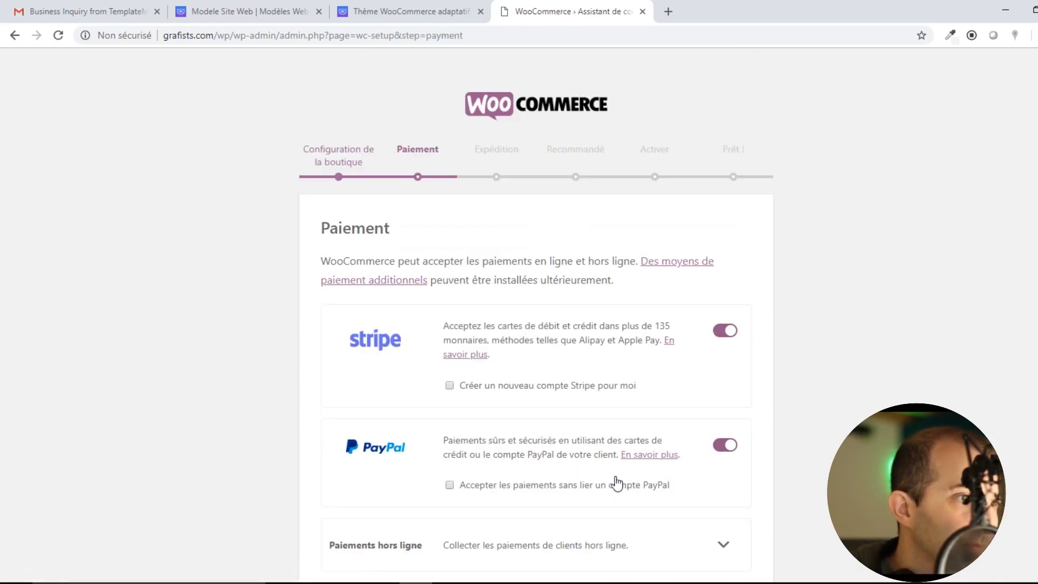
# Leave Stripe and PayPal enabled and continue past the Paiement step.
pyautogui.scroll(-1, 539, 399)
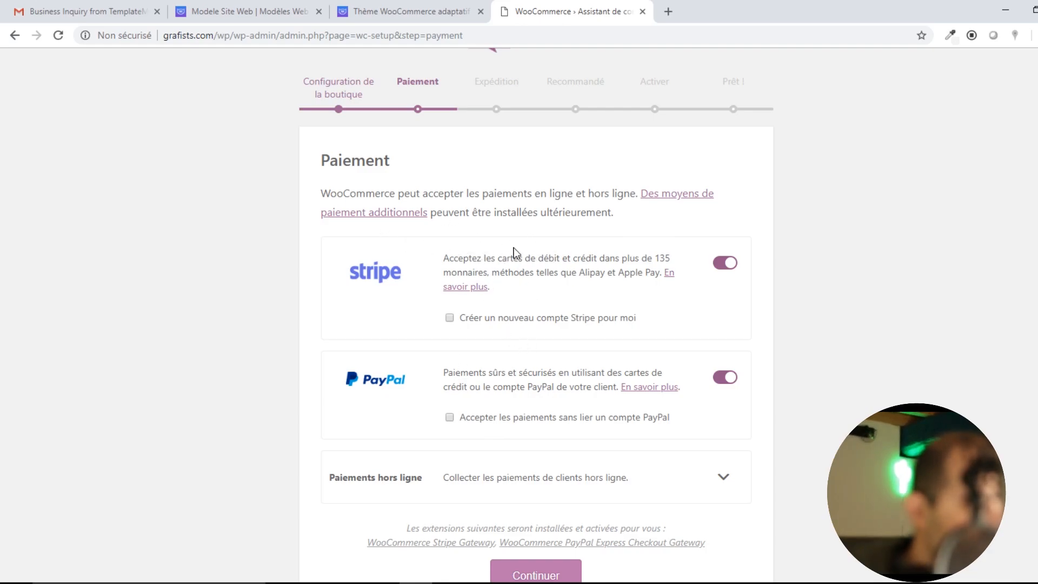
pyautogui.scroll(-1, 586, 352)
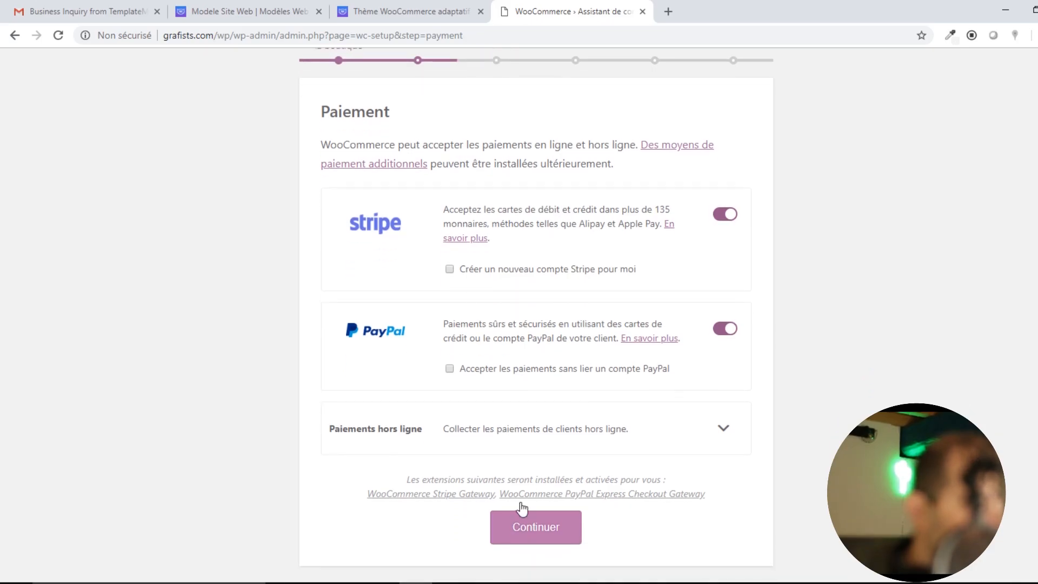
pyautogui.click(535, 527)
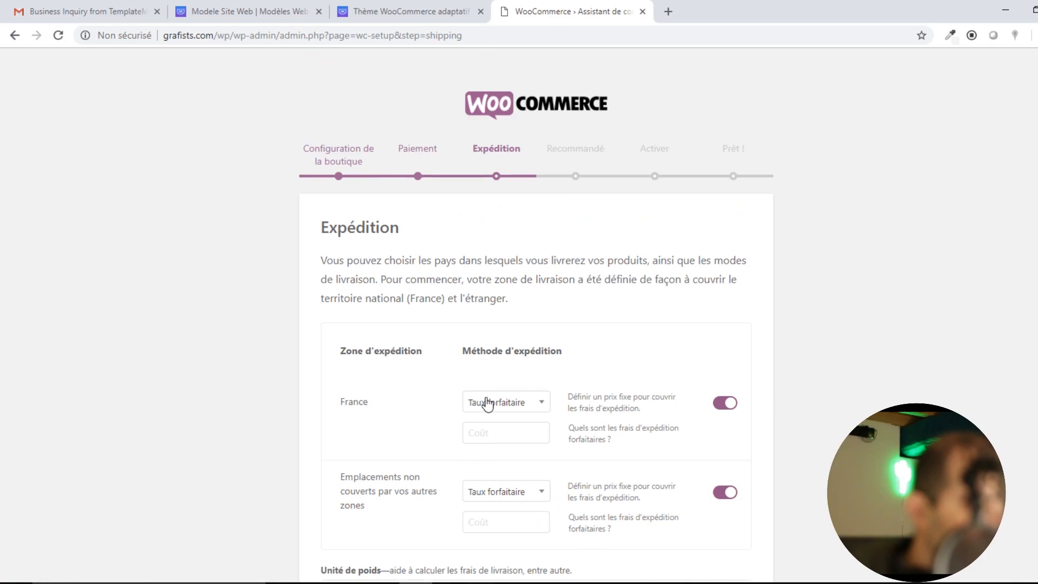
# Keep Taux forfaitaire (flat rate) as France's shipping method.
pyautogui.scroll(-3, 486, 401)
pyautogui.scroll(3, 407, 238)
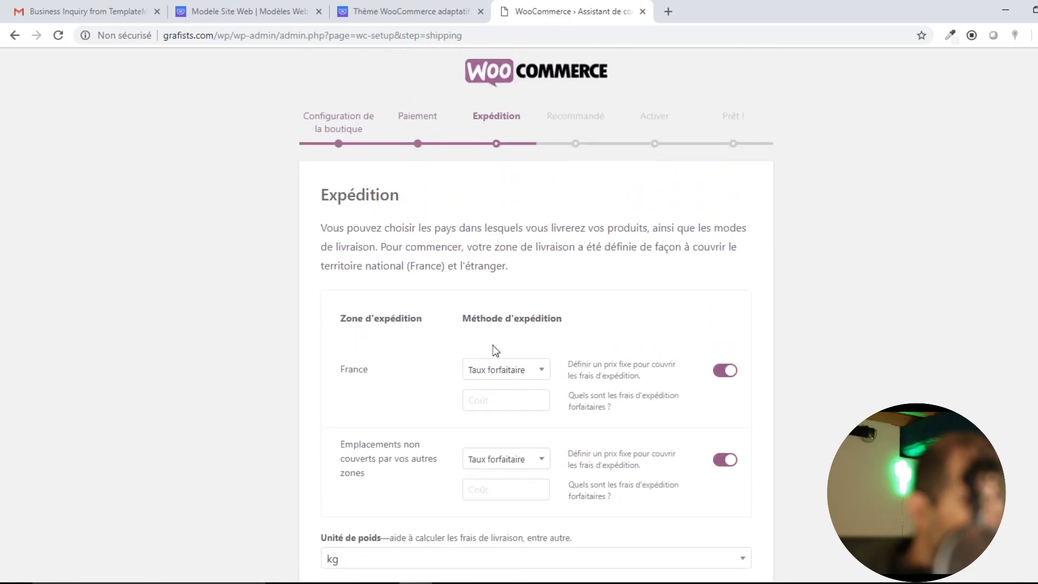
pyautogui.click(519, 373)
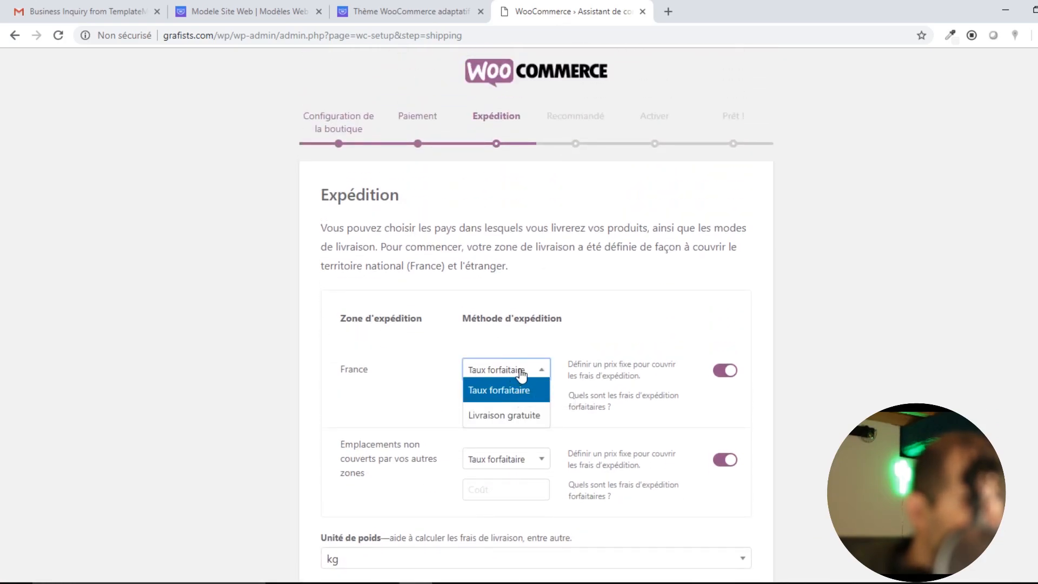
pyautogui.click(522, 375)
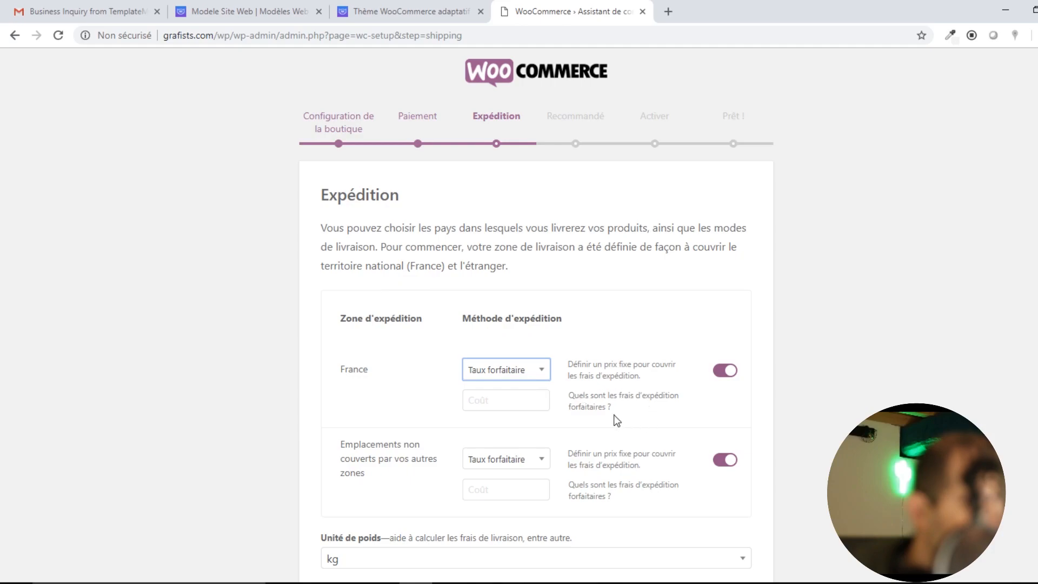
pyautogui.click(508, 400)
pyautogui.click(530, 374)
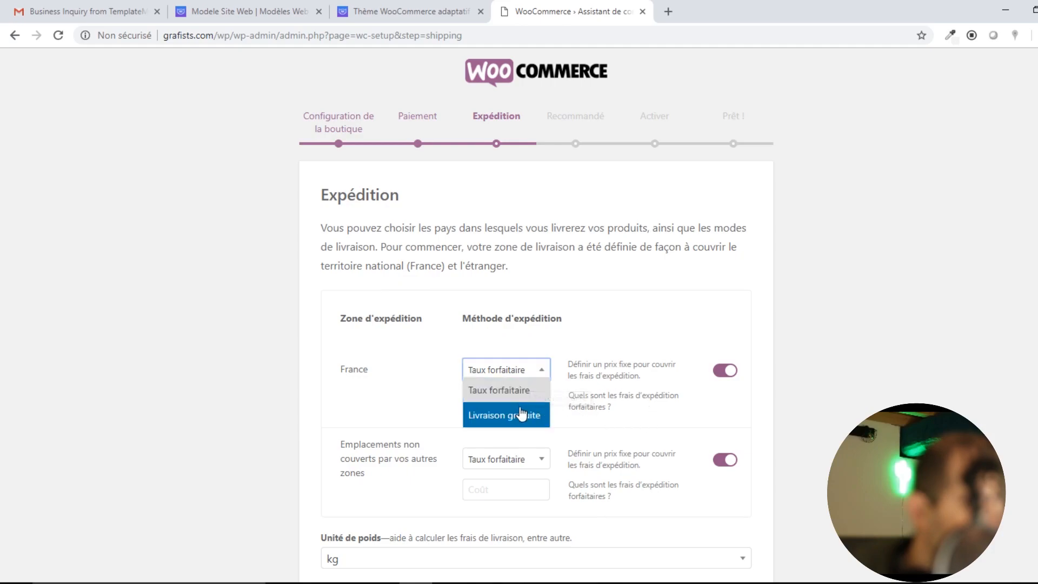
pyautogui.click(522, 415)
pyautogui.click(529, 378)
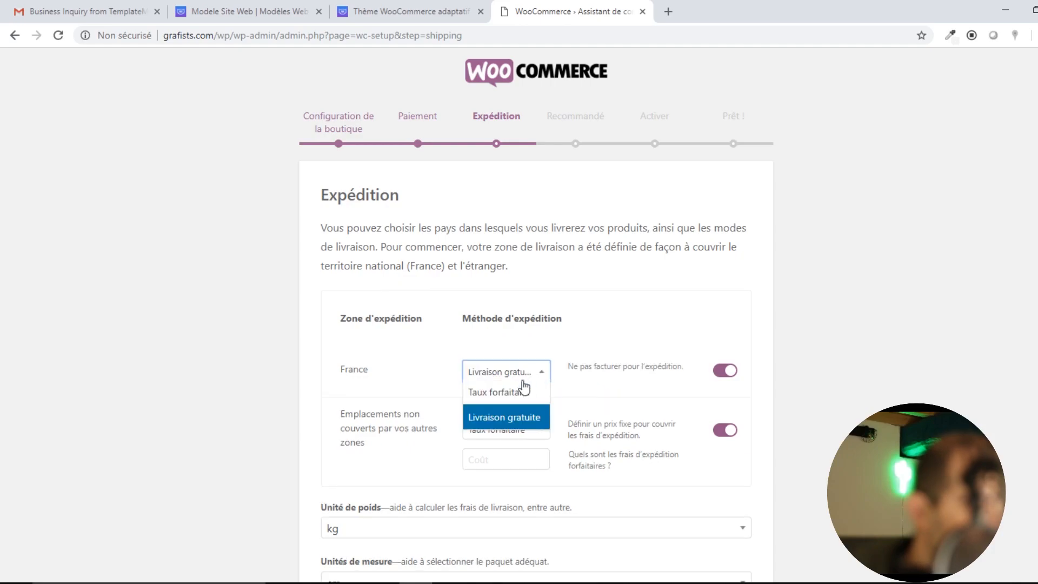
pyautogui.click(540, 390)
pyautogui.click(581, 374)
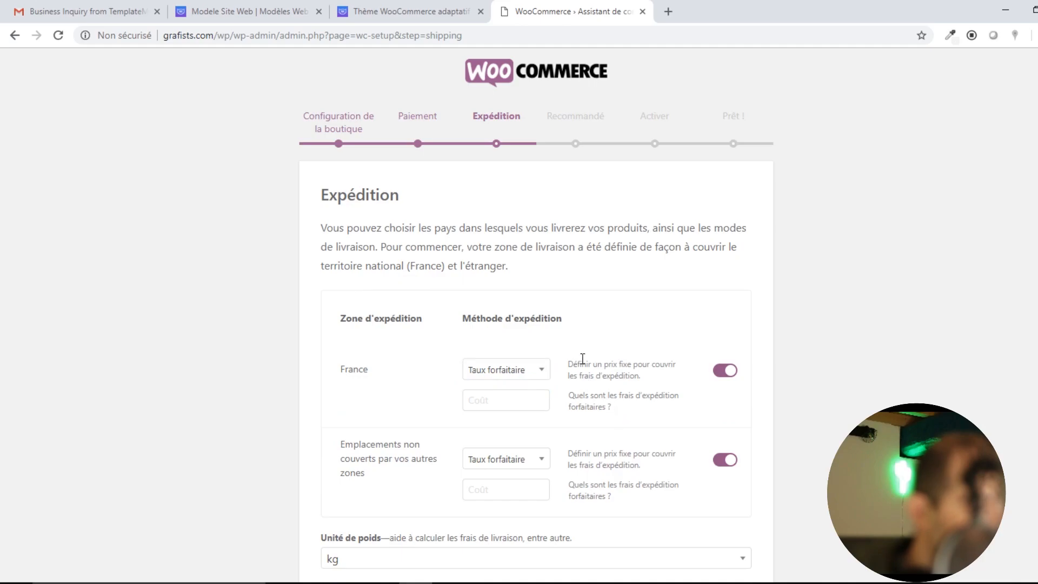
pyautogui.scroll(-1, 582, 358)
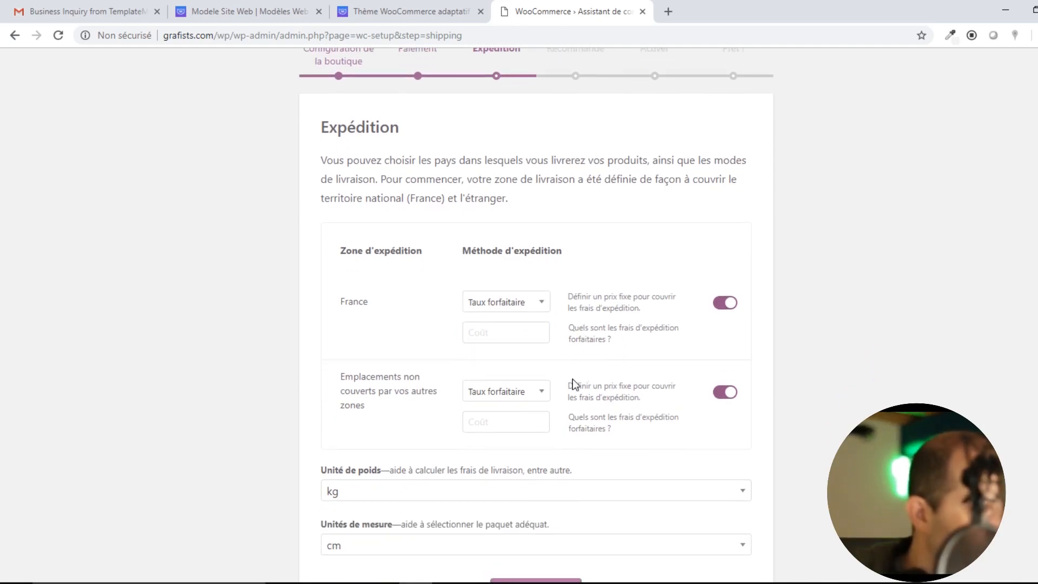
# Enter flat-rate costs of 8 for France and 12 for other locations, then continue.
pyautogui.click(503, 334)
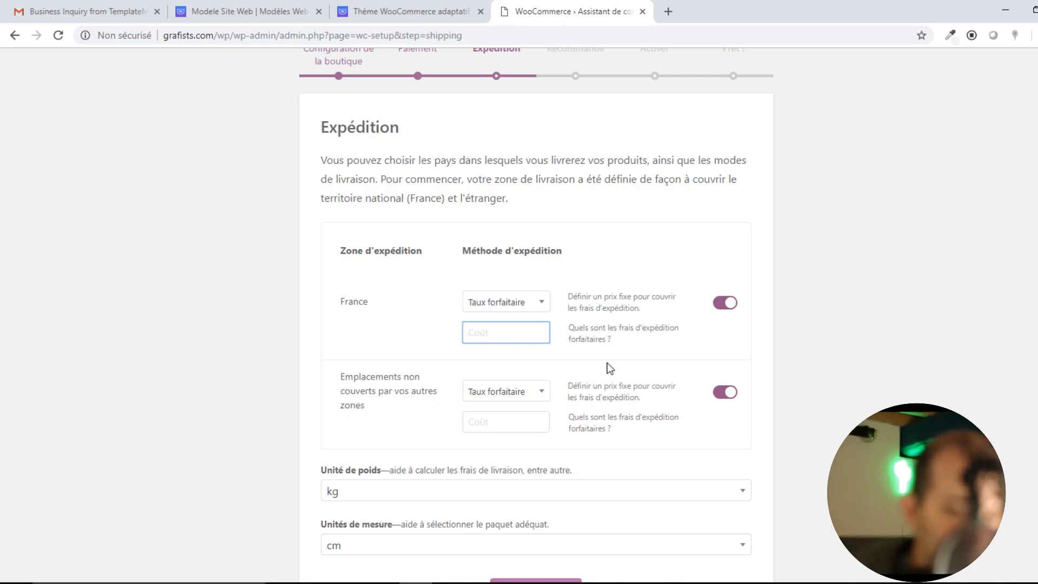
pyautogui.write('8')
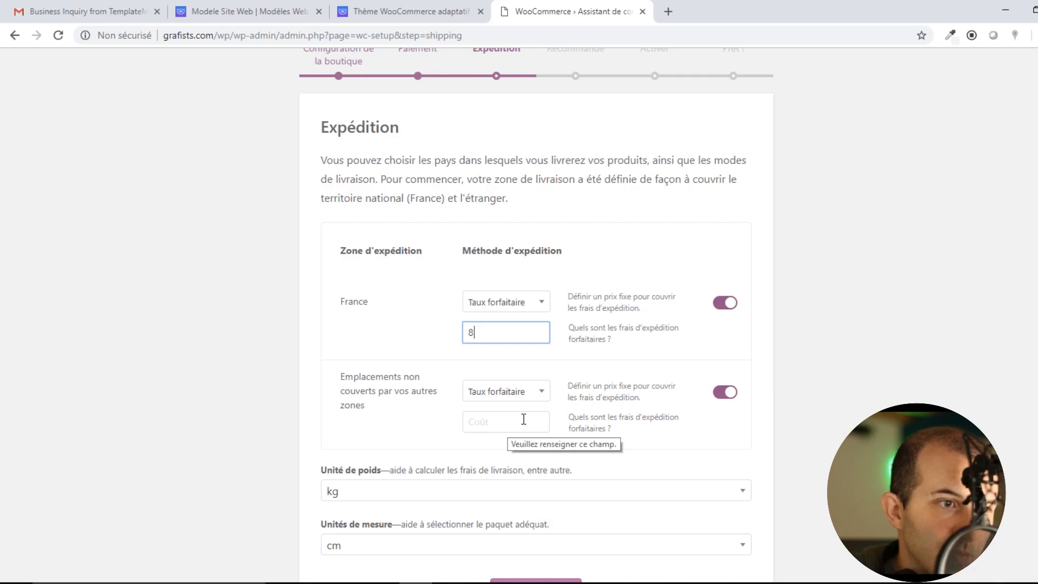
pyautogui.click(510, 392)
pyautogui.click(509, 392)
pyautogui.click(521, 425)
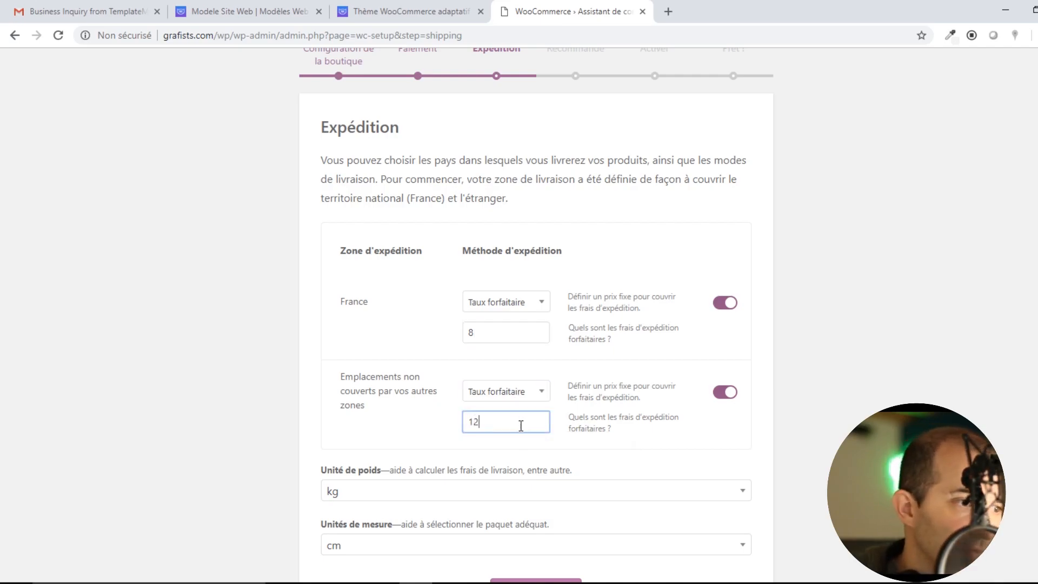
pyautogui.click(820, 455)
pyautogui.scroll(-1, 822, 456)
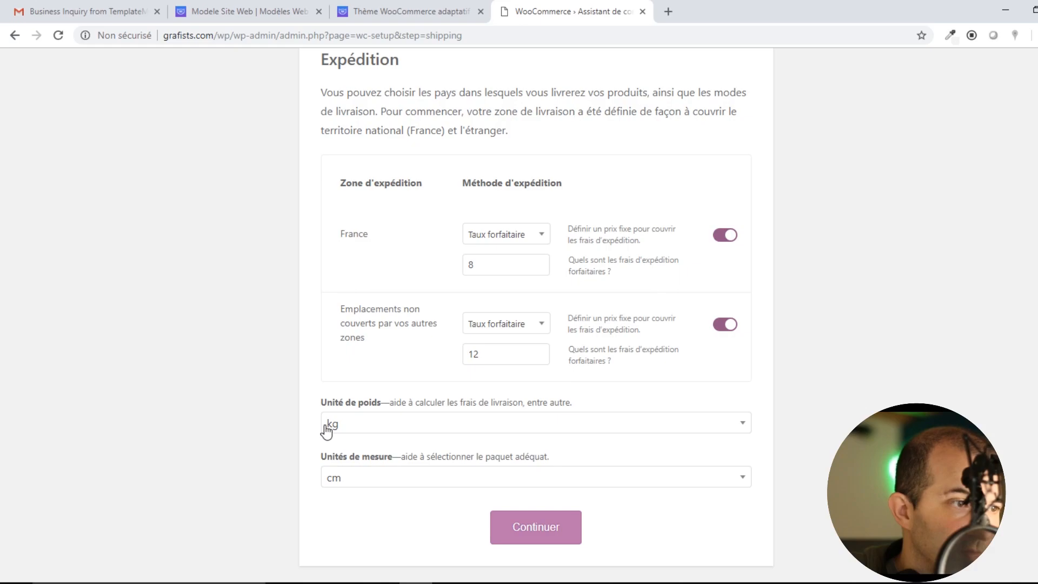
pyautogui.click(554, 530)
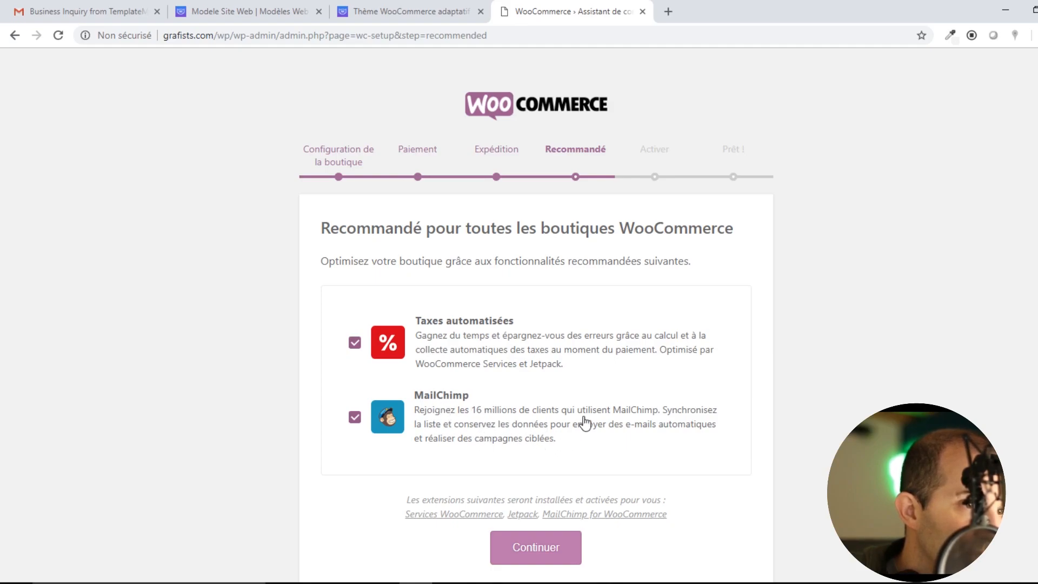
# Untick MailChimp and continue past the recommended extensions.
pyautogui.click(459, 409)
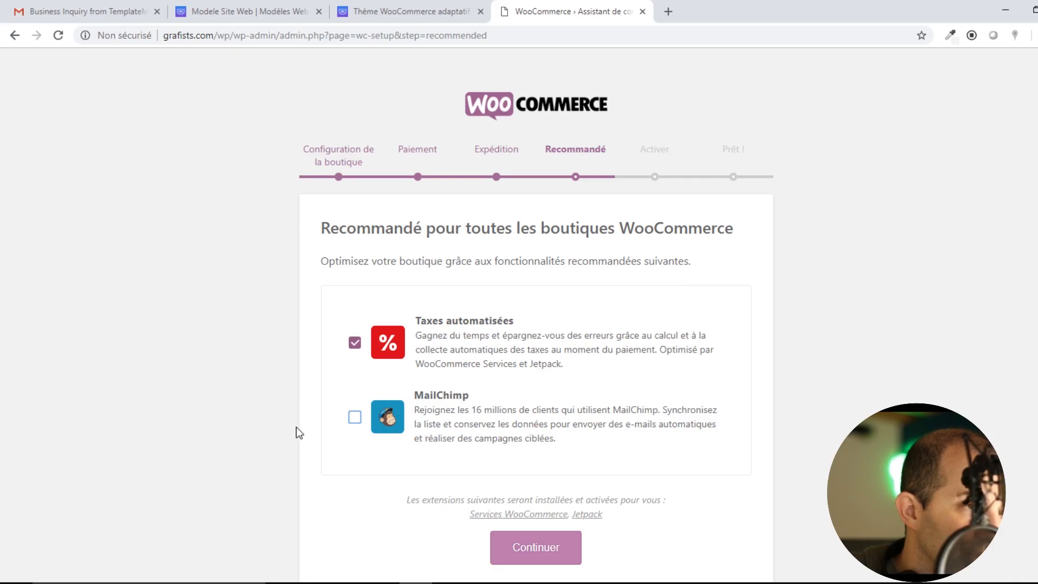
pyautogui.click(354, 417)
pyautogui.scroll(-1, 534, 421)
pyautogui.click(535, 479)
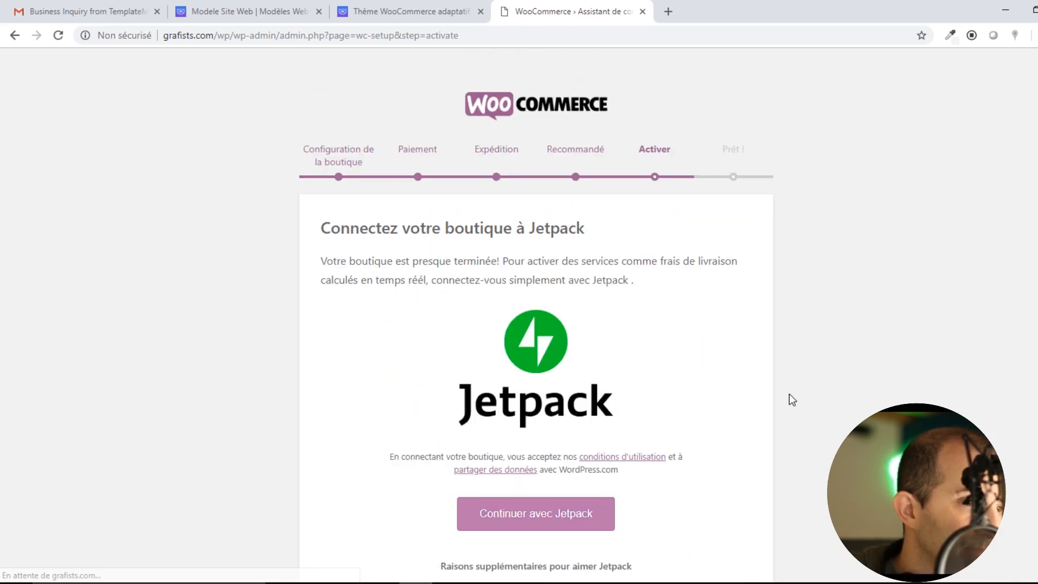
# Skip the Jetpack connection with 'Passer cette étape'.
pyautogui.scroll(-2, 458, 264)
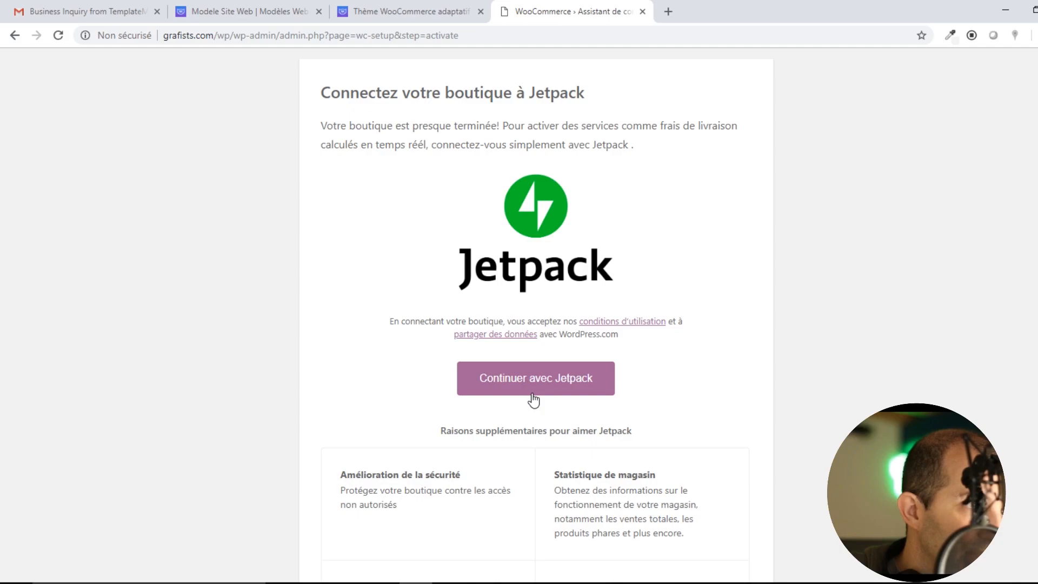
pyautogui.scroll(-3, 566, 318)
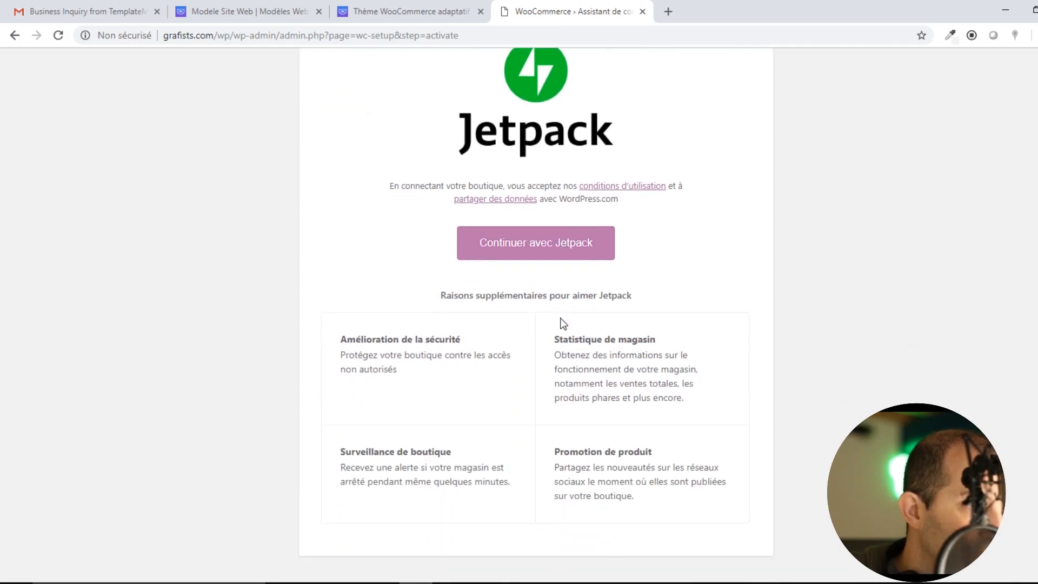
pyautogui.click(541, 552)
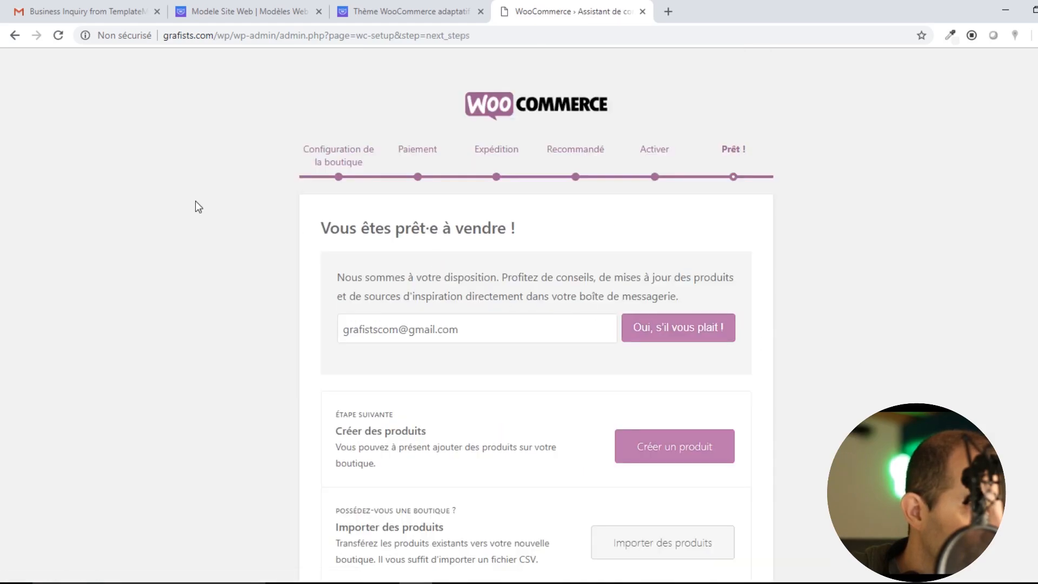
# Leave the newsletter e-mail field and choose 'Créer un produit' on the ready-to-sell page.
pyautogui.tripleClick(456, 338)
pyautogui.click(532, 338)
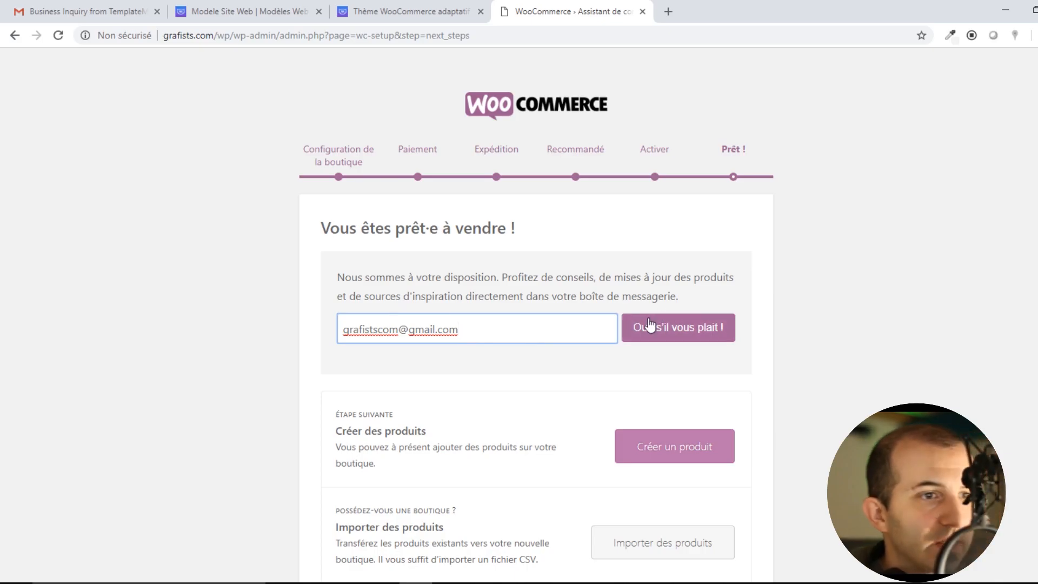
pyautogui.scroll(-4, 659, 360)
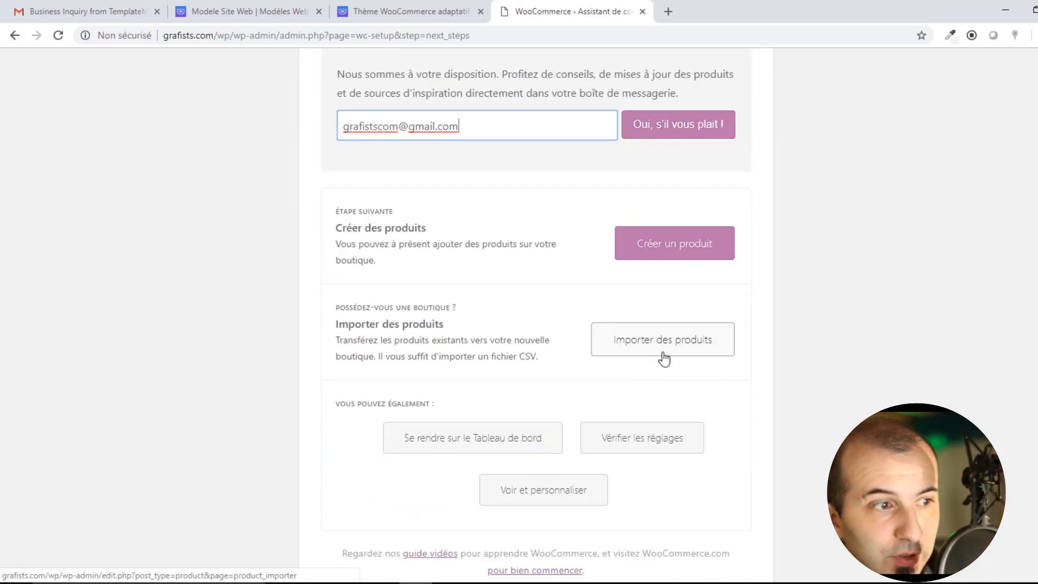
pyautogui.click(679, 247)
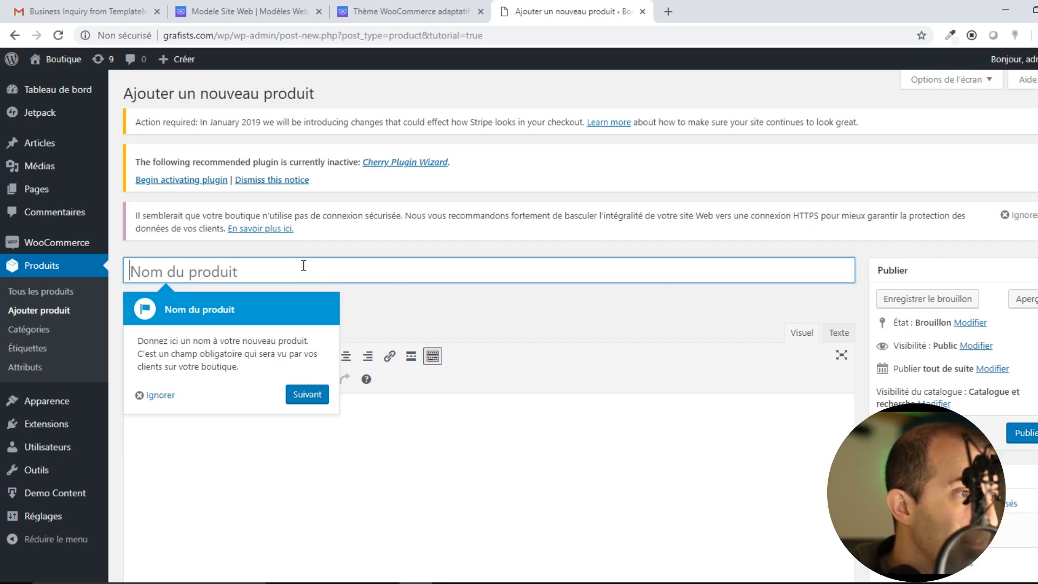
# Name the new product 'Wacom Cintiq' and open a blank browser tab.
pyautogui.write('W')
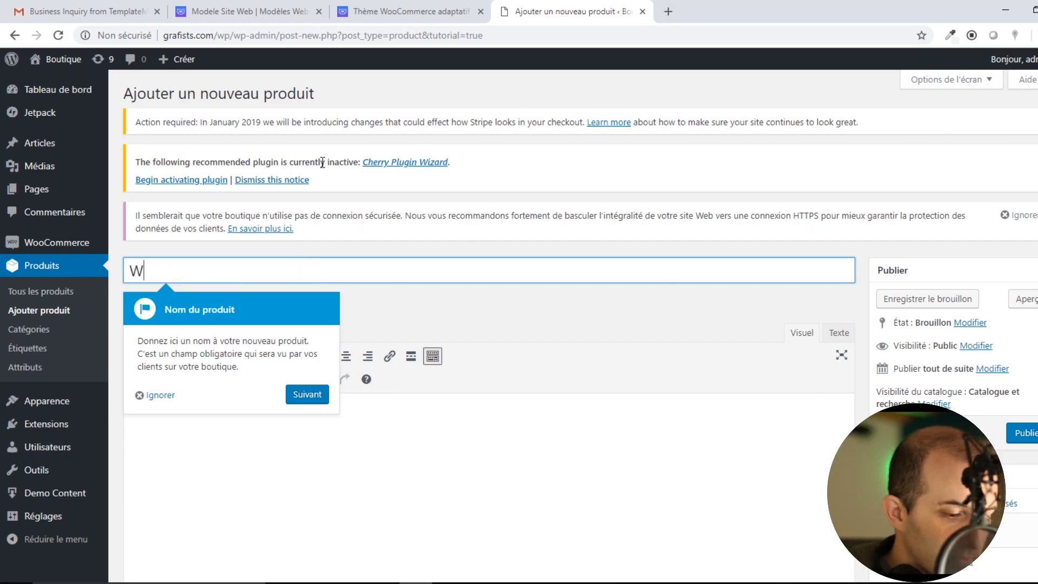
pyautogui.write('acom ')
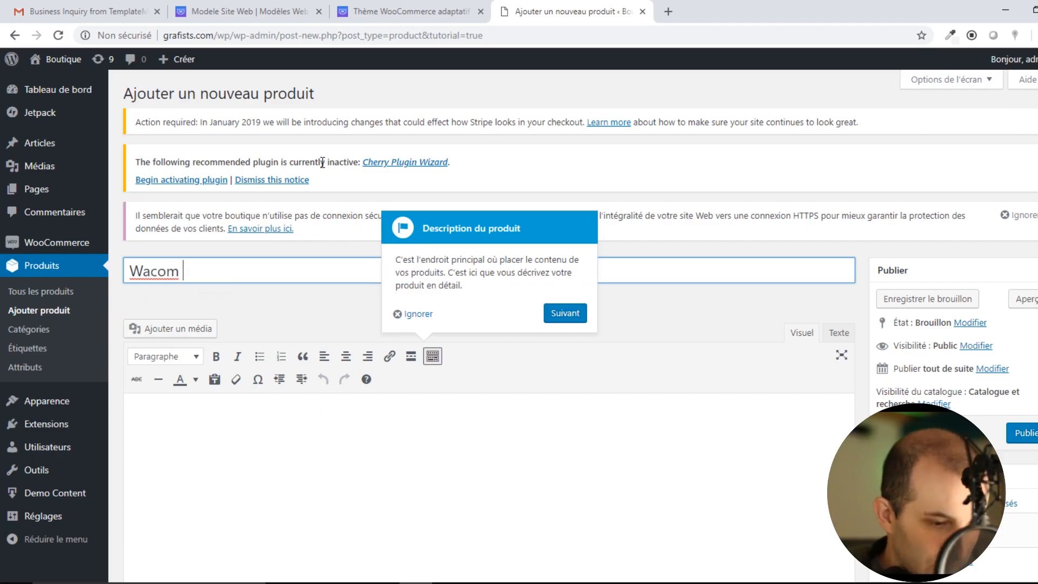
pyautogui.write('Cintiq')
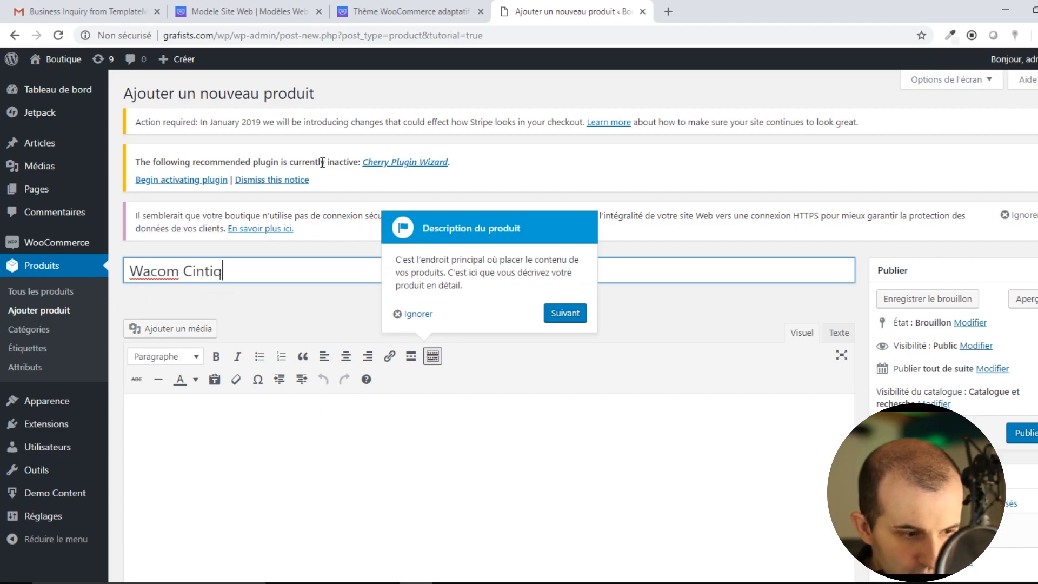
pyautogui.click(668, 12)
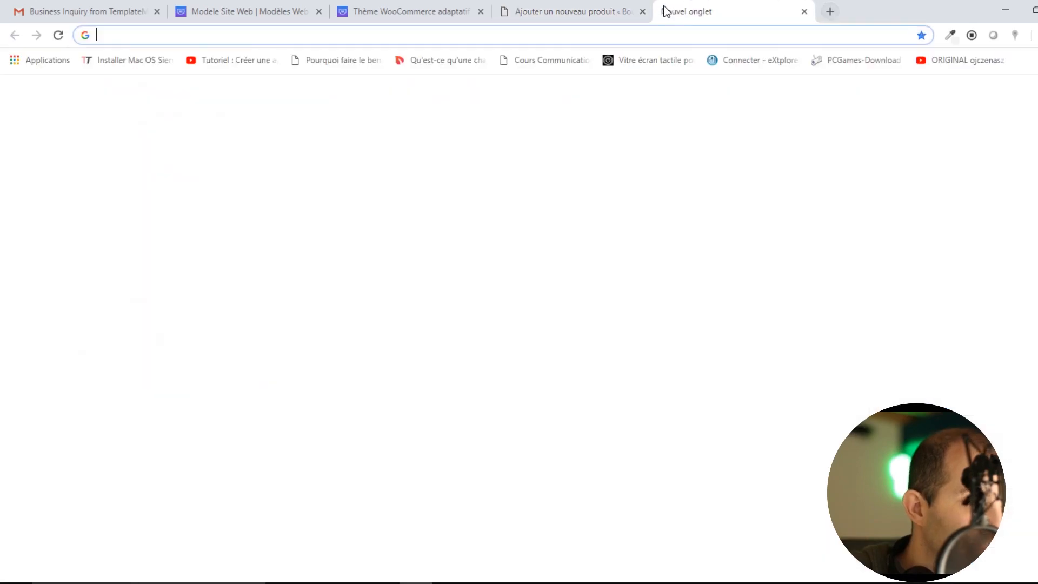
# Load wacom.eu, open the Cintiq 13HD page under PRODUITS, then return to the WordPress draft.
pyautogui.write('wacom.eu')
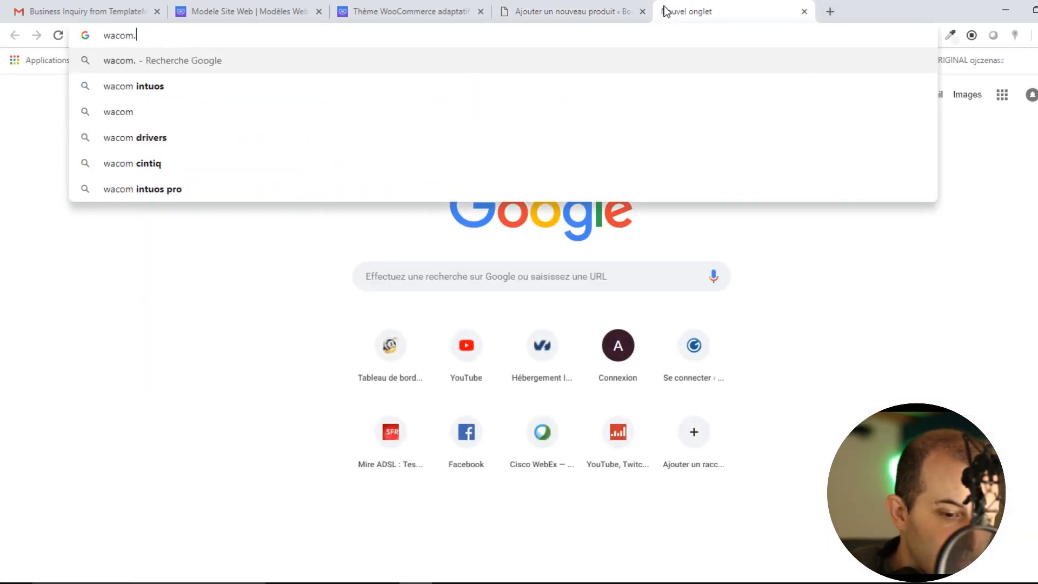
pyautogui.press('Return')
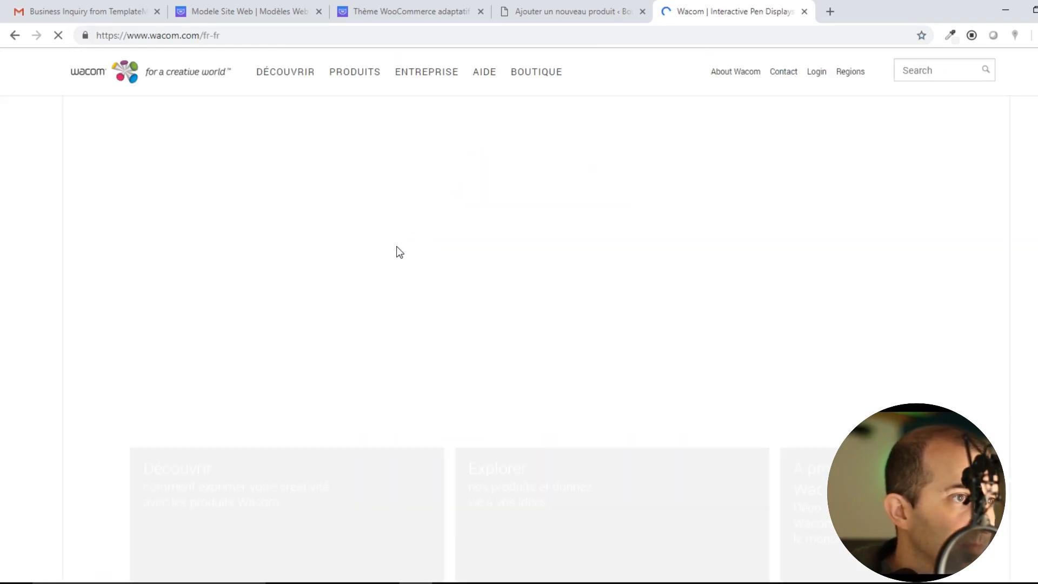
pyautogui.click(355, 76)
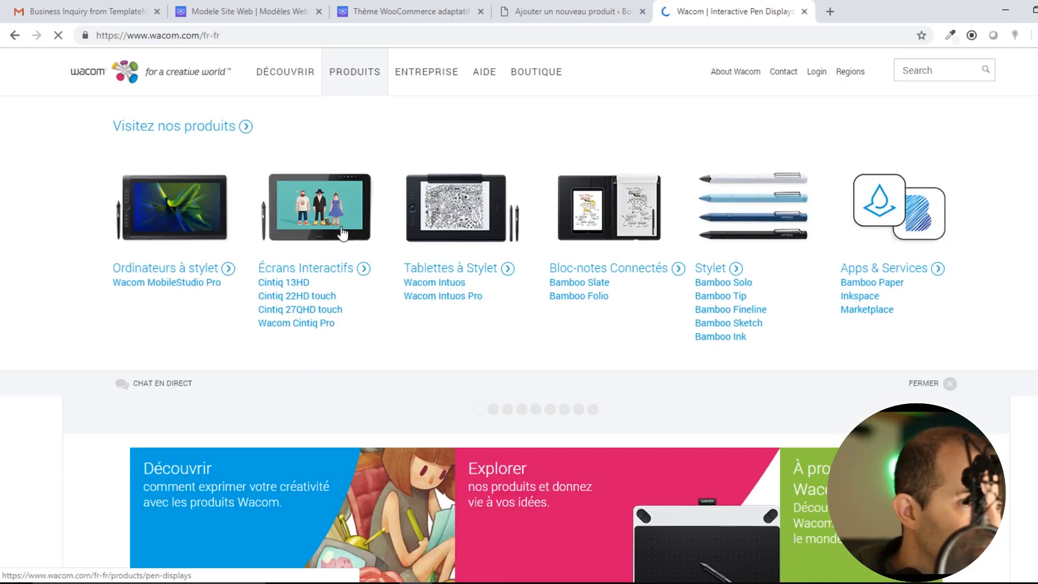
pyautogui.click(300, 283)
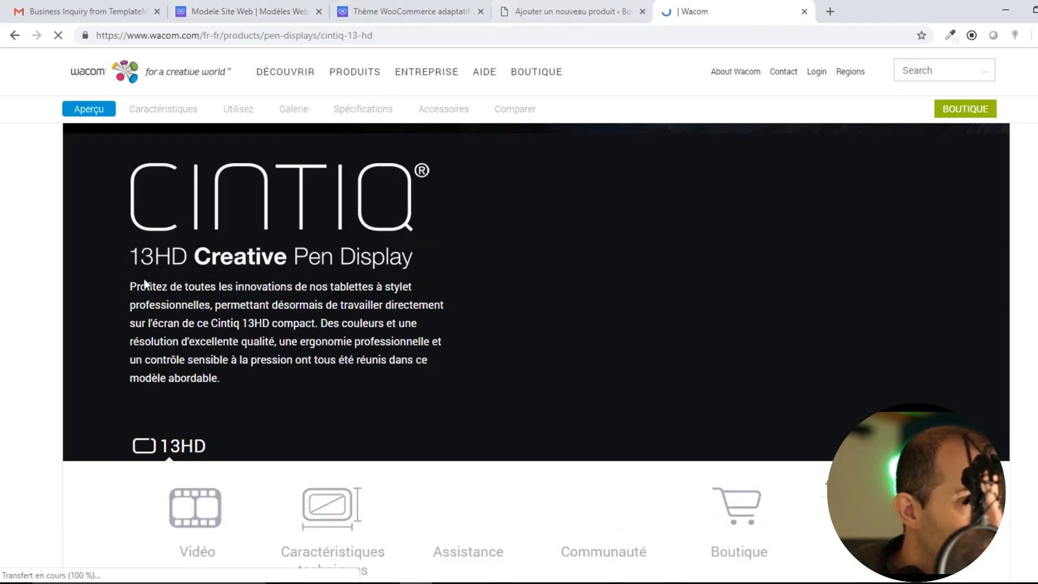
pyautogui.click(556, 12)
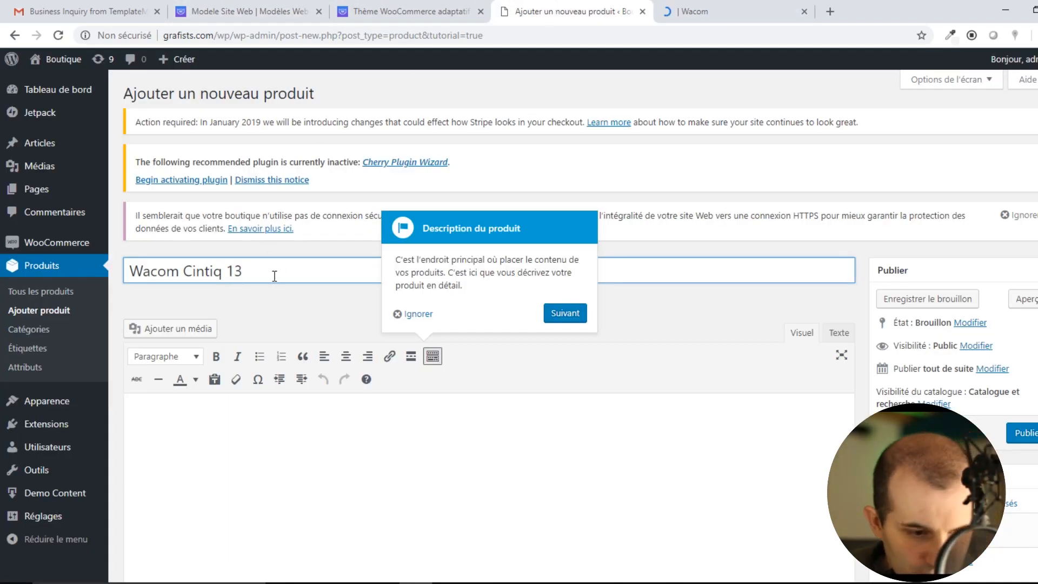
# Complete the name as 'Wacom Cintiq 13HD' and select Wacom's Cintiq 13HD intro paragraph.
pyautogui.write('D')
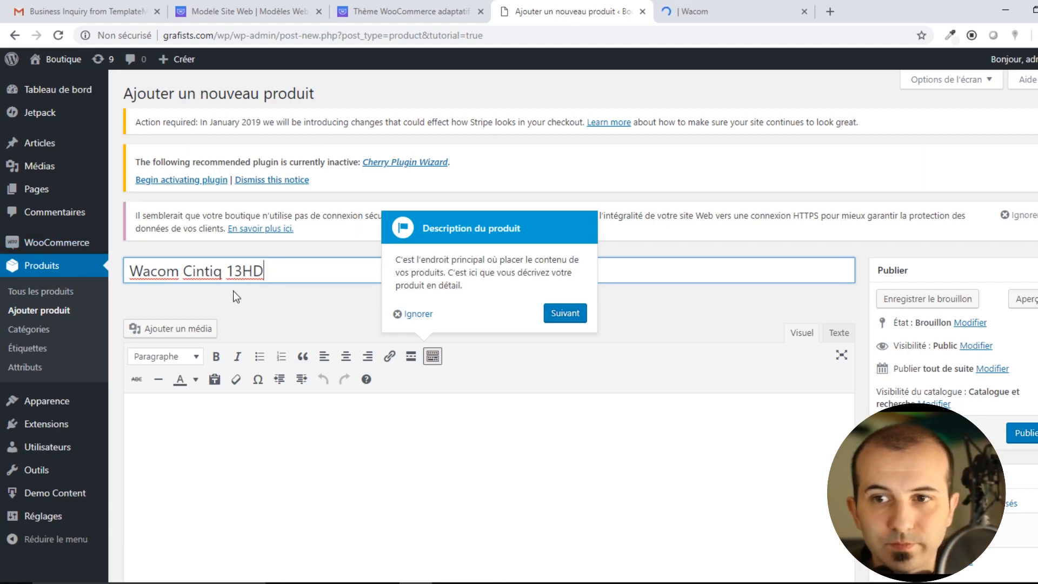
pyautogui.click(254, 414)
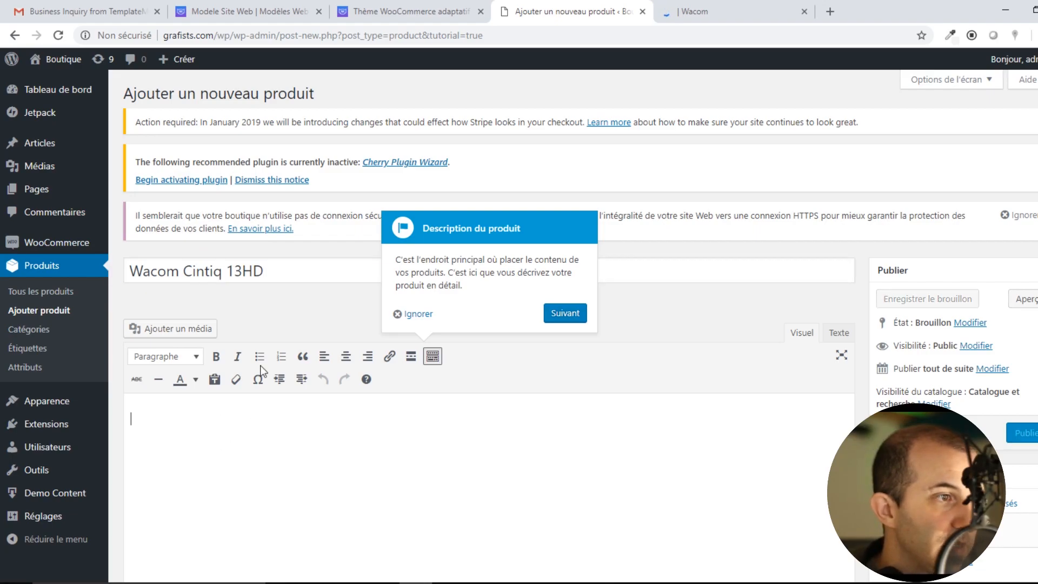
pyautogui.click(411, 11)
pyautogui.click(691, 11)
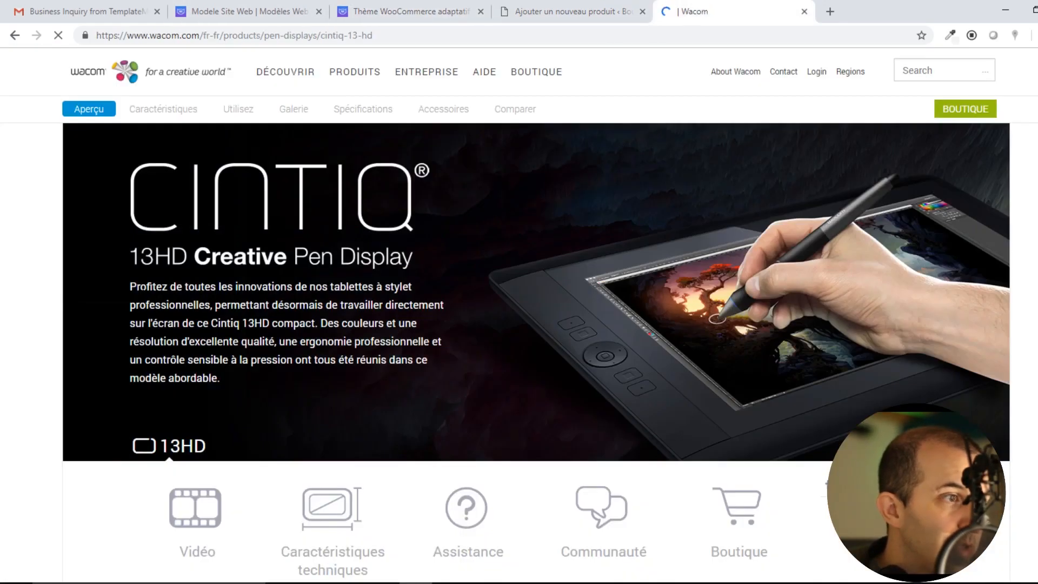
pyautogui.scroll(-20, 174, 329)
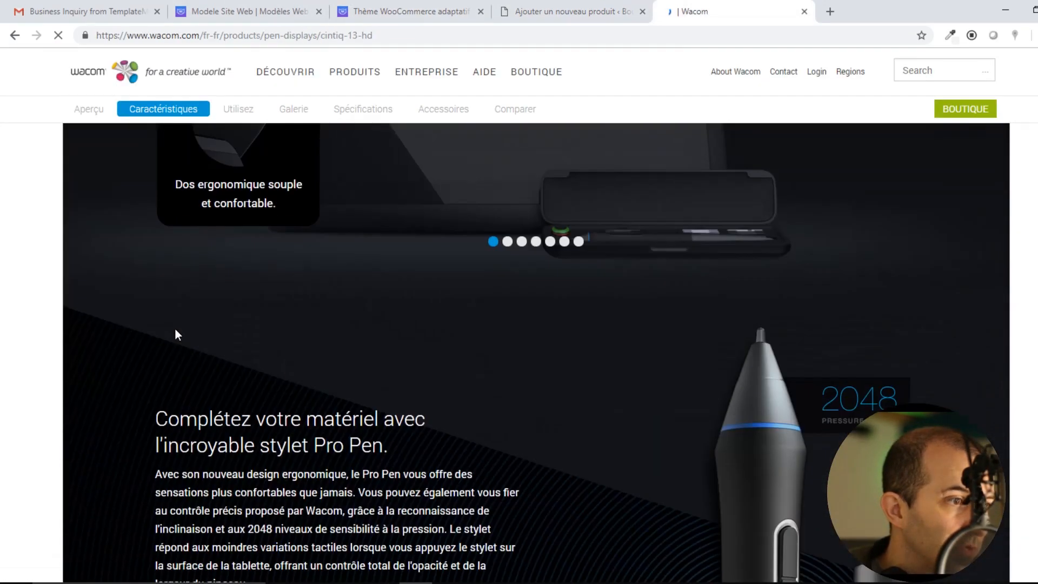
pyautogui.scroll(3, 174, 331)
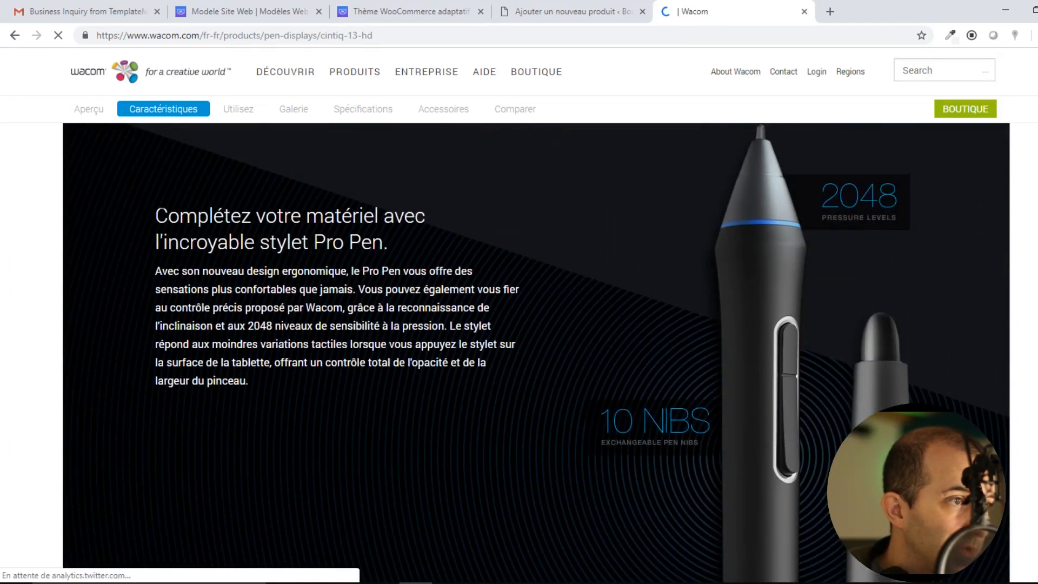
pyautogui.scroll(20, 170, 307)
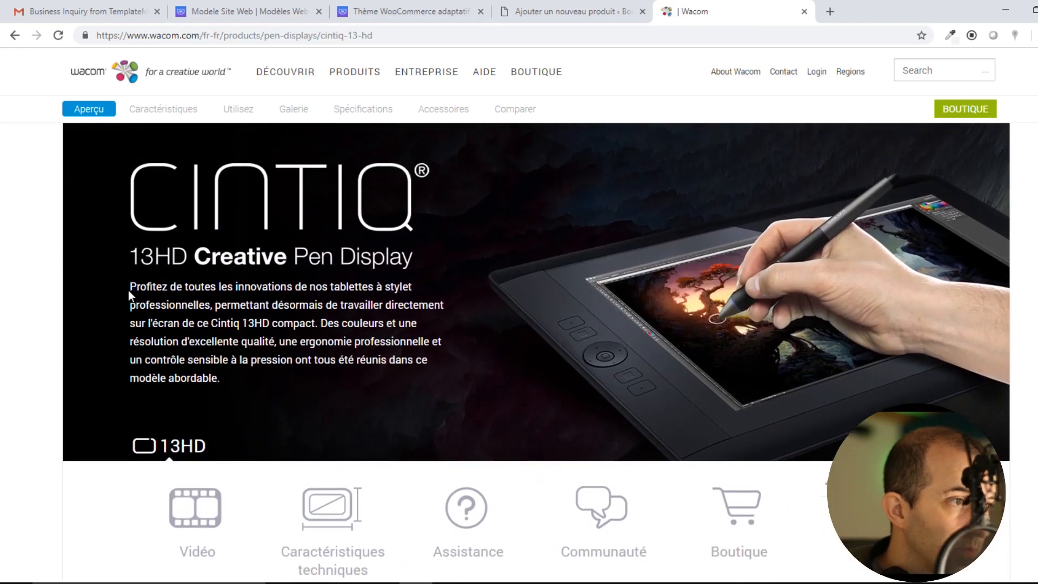
pyautogui.moveTo(129, 292); pyautogui.dragTo(235, 374)
pyautogui.hotkey('ctrl', 'c')
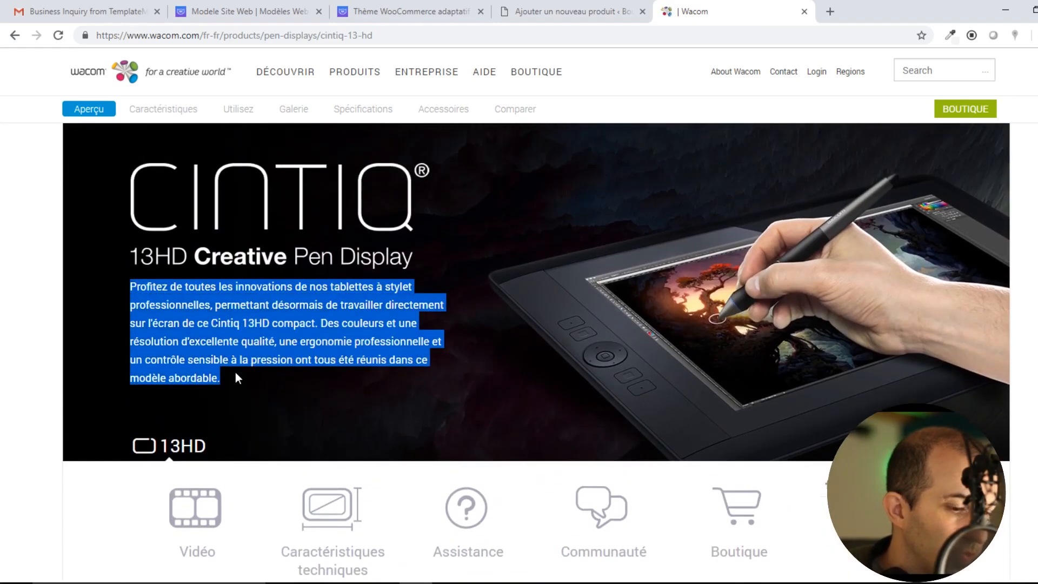
# Paste the Wacom intro paragraph into the WordPress product description.
pyautogui.click(535, 12)
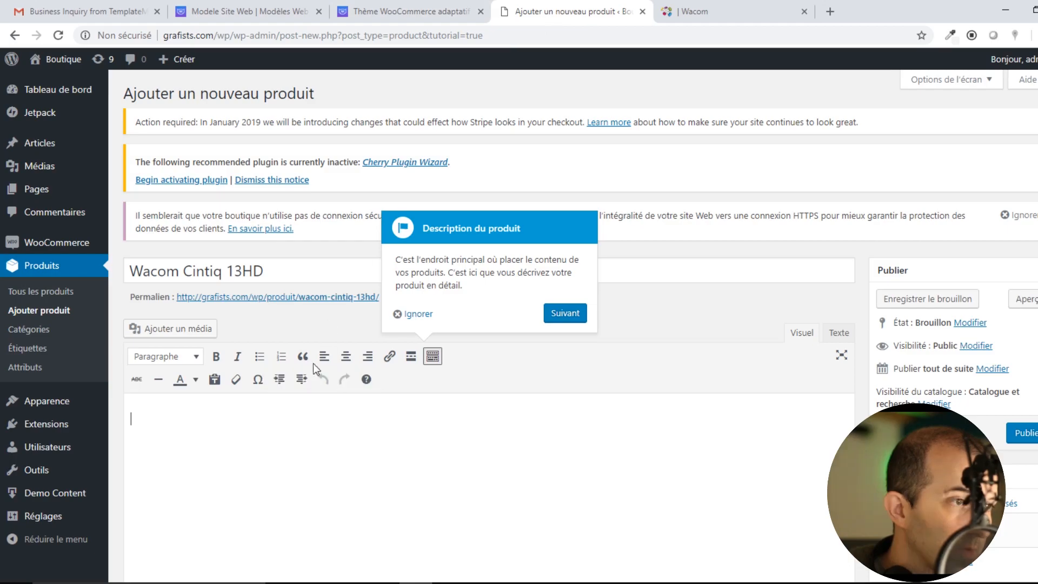
pyautogui.click(218, 452)
pyautogui.hotkey('ctrl', 'v')
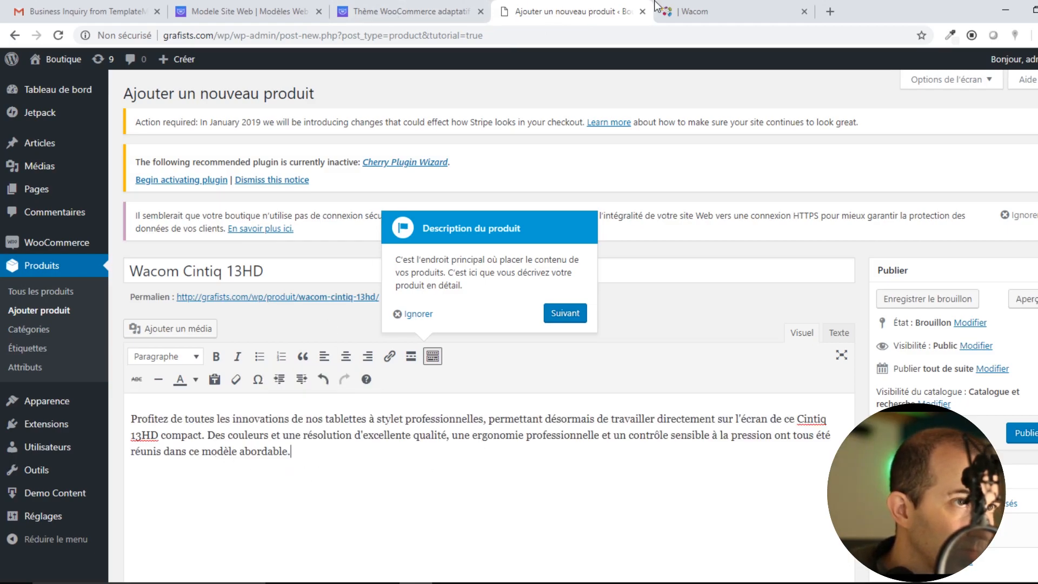
pyautogui.scroll(-4, 313, 419)
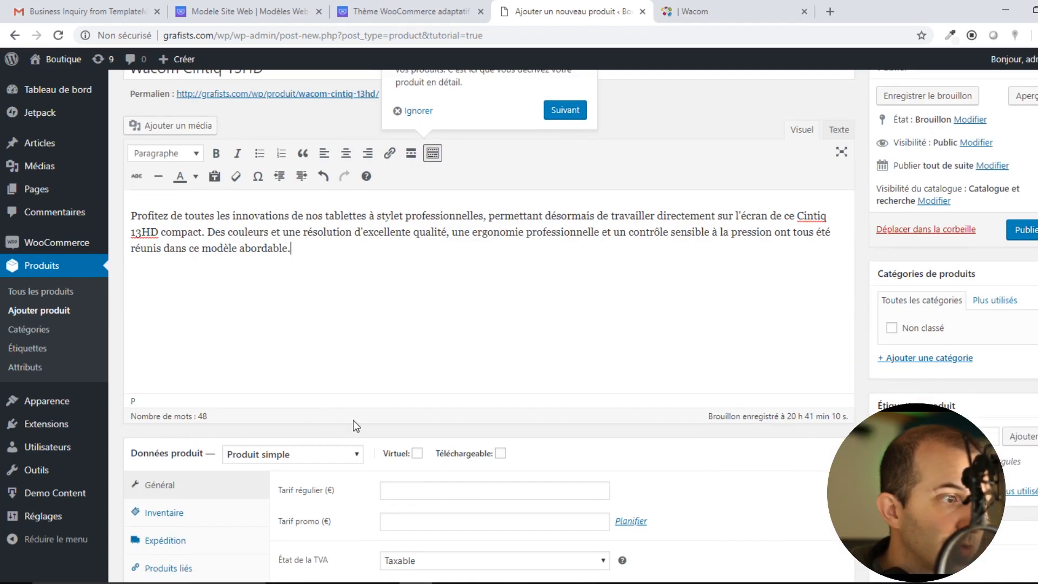
pyautogui.scroll(-4, 354, 411)
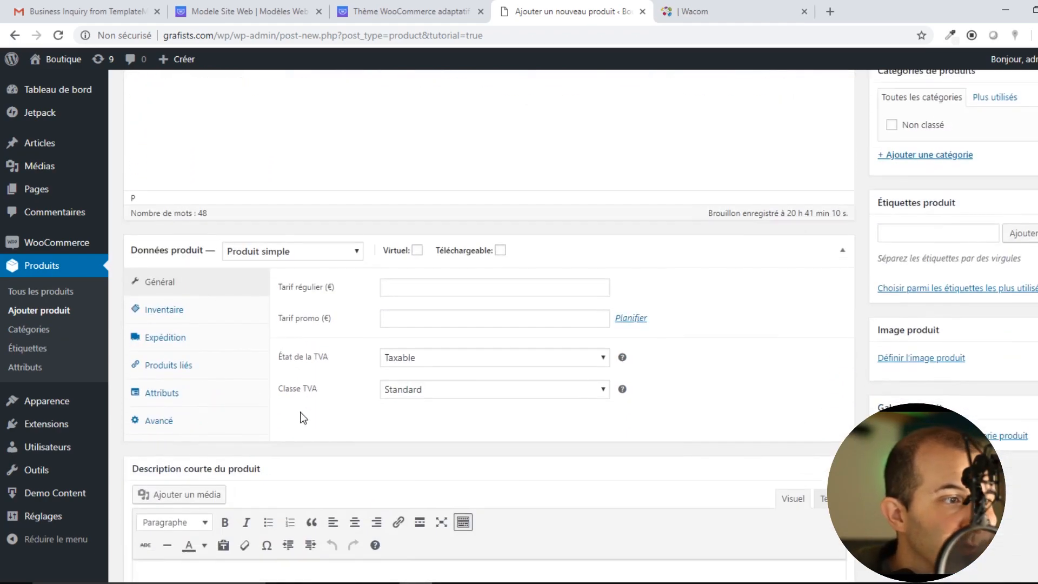
pyautogui.click(427, 289)
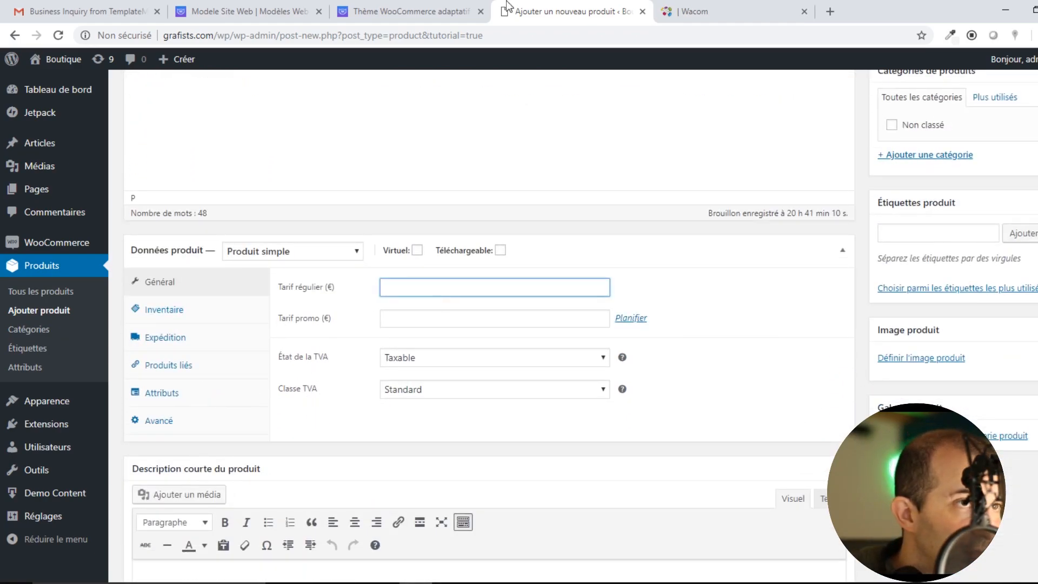
pyautogui.click(691, 9)
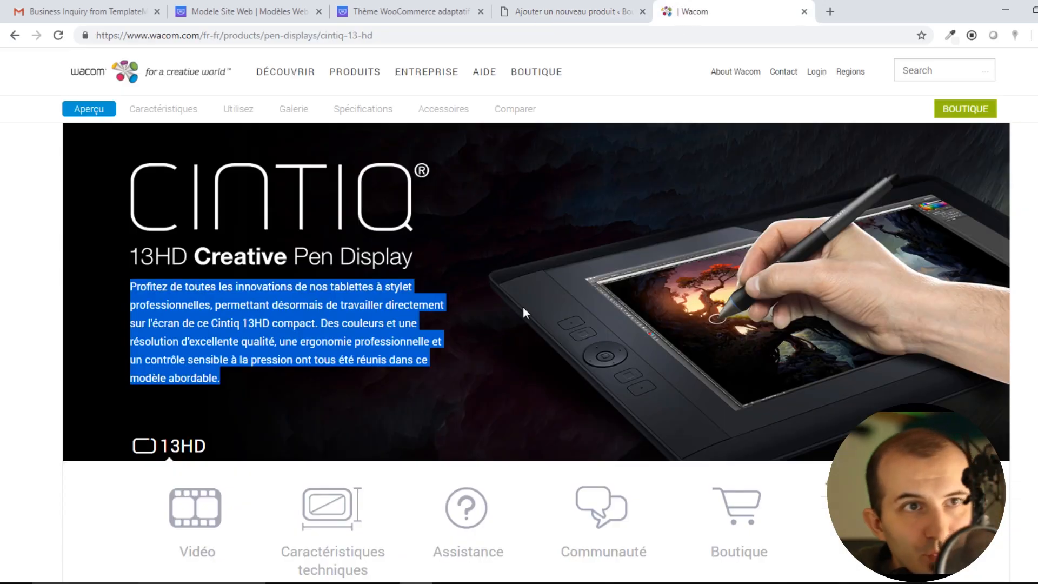
# Open the Wacom online store, accept cookies and browse its product listings.
pyautogui.click(965, 108)
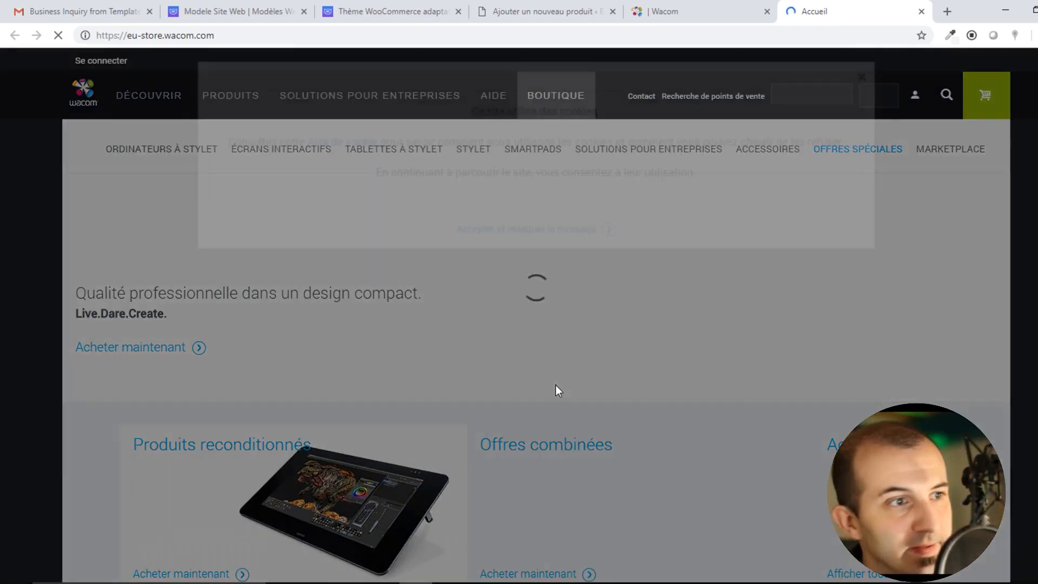
pyautogui.click(547, 229)
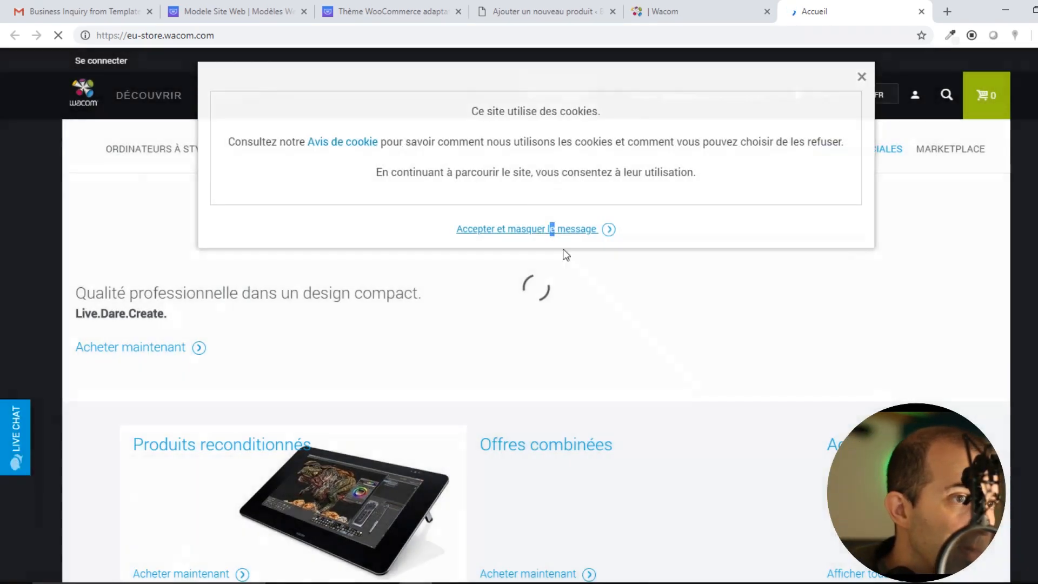
pyautogui.scroll(-5, 504, 319)
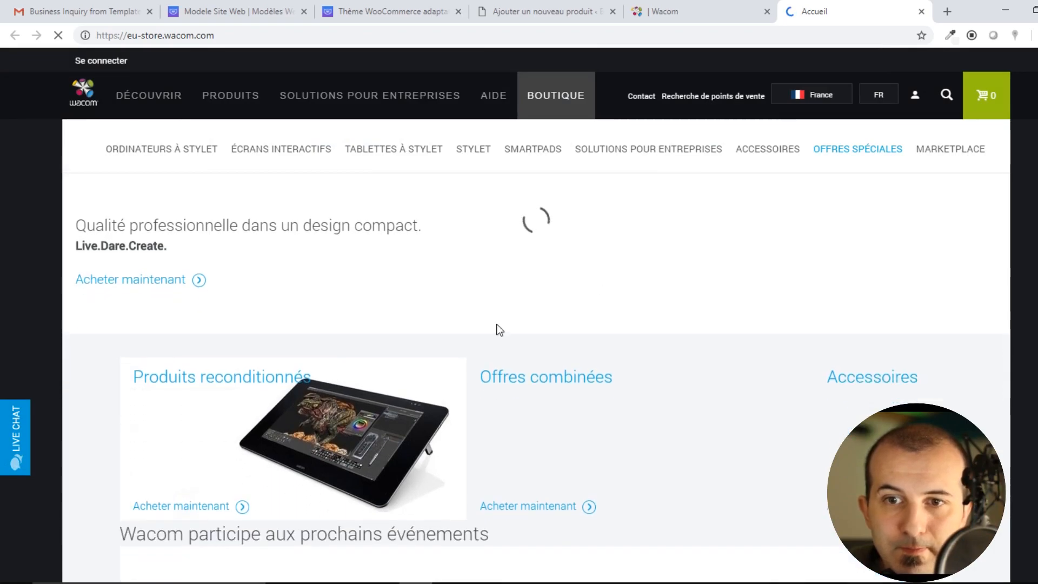
pyautogui.scroll(2, 505, 320)
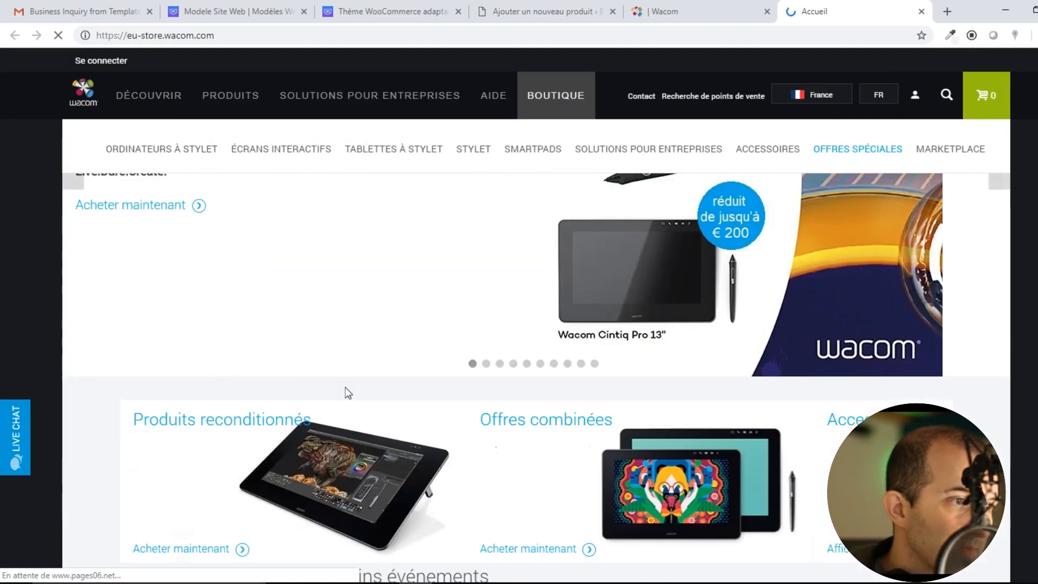
pyautogui.scroll(-3, 566, 395)
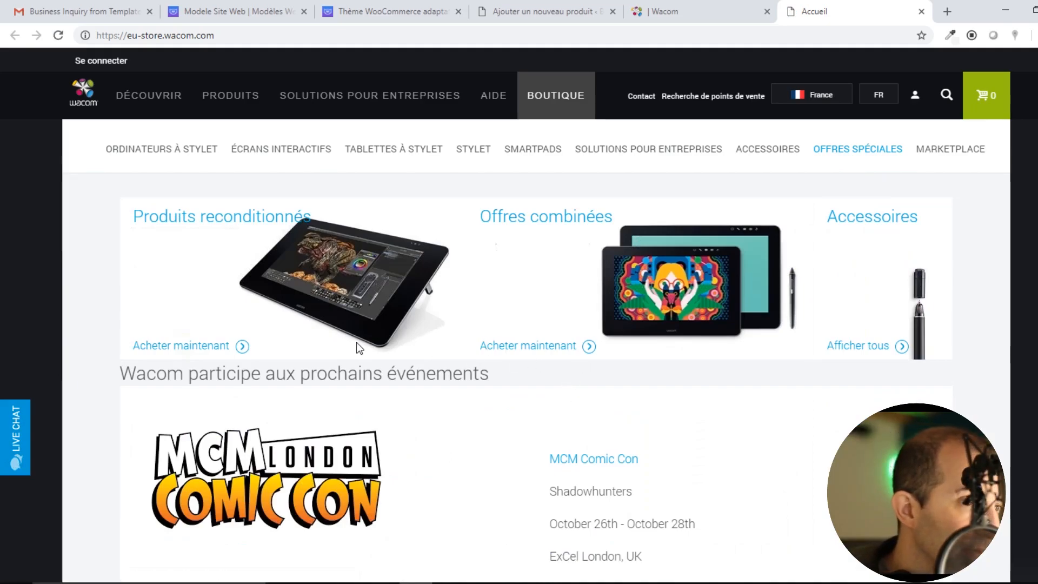
pyautogui.scroll(-2, 355, 342)
pyautogui.scroll(-4, 356, 342)
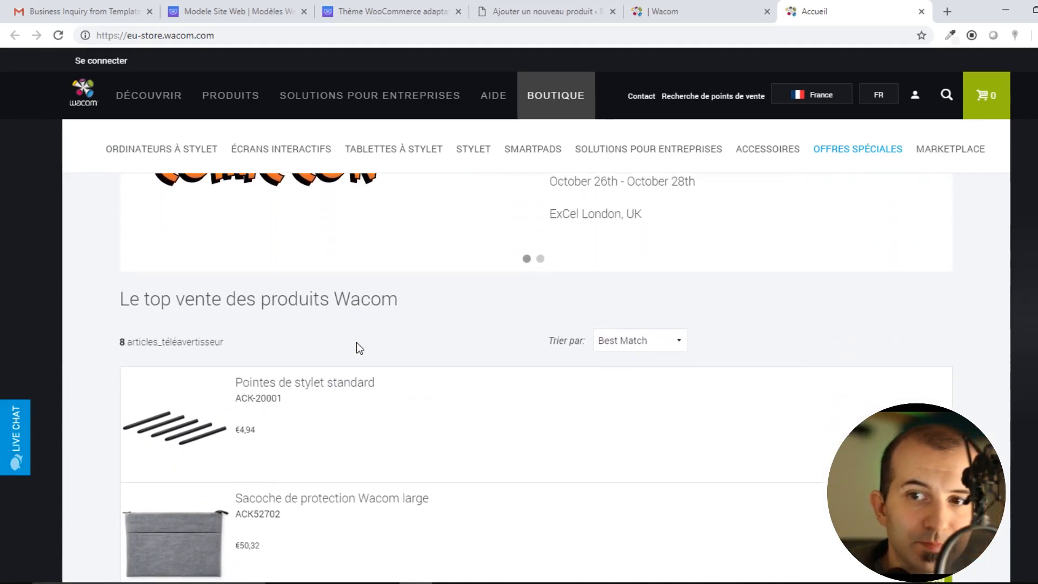
pyautogui.scroll(-2, 387, 342)
pyautogui.scroll(-3, 388, 343)
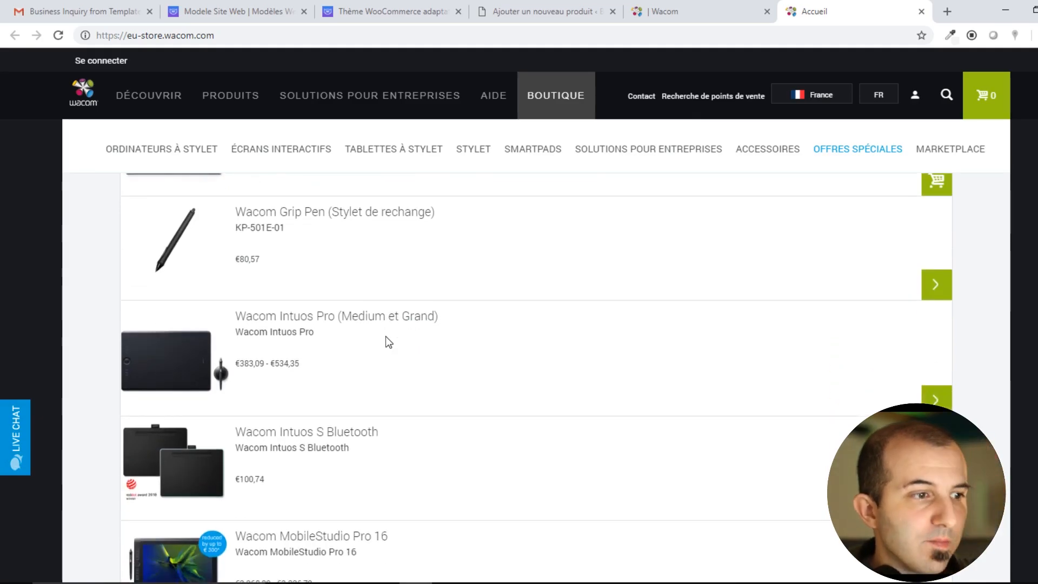
pyautogui.scroll(10, 514, 488)
pyautogui.scroll(5, 515, 488)
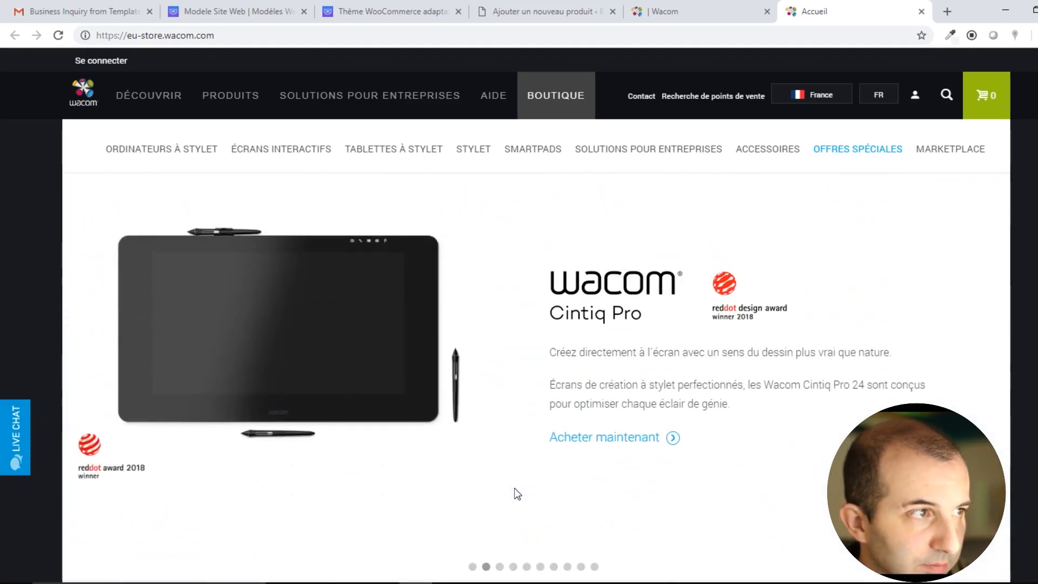
pyautogui.scroll(-1, 497, 471)
pyautogui.scroll(1, 500, 471)
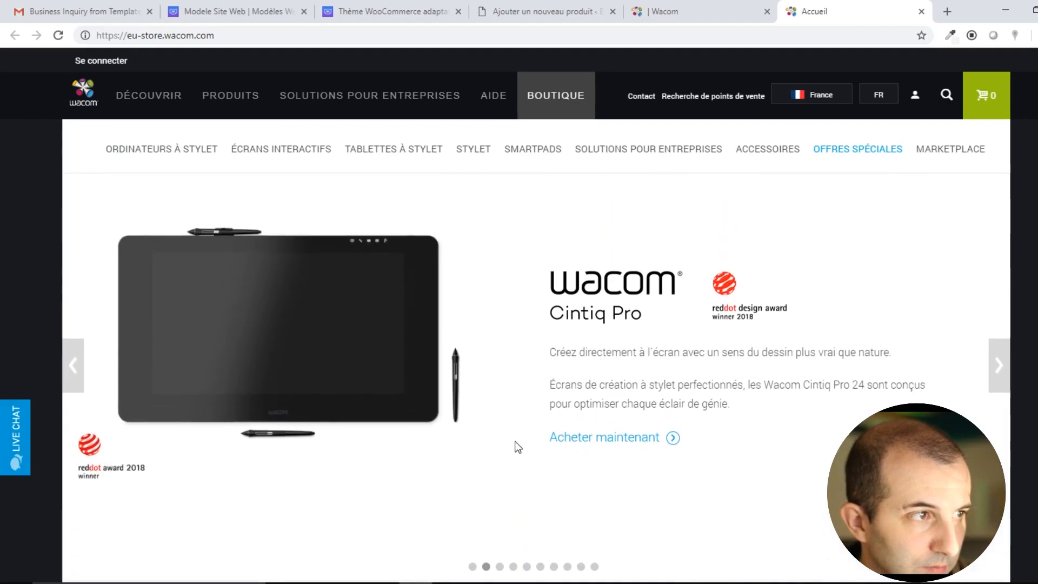
pyautogui.scroll(-2, 512, 447)
pyautogui.scroll(-3, 318, 433)
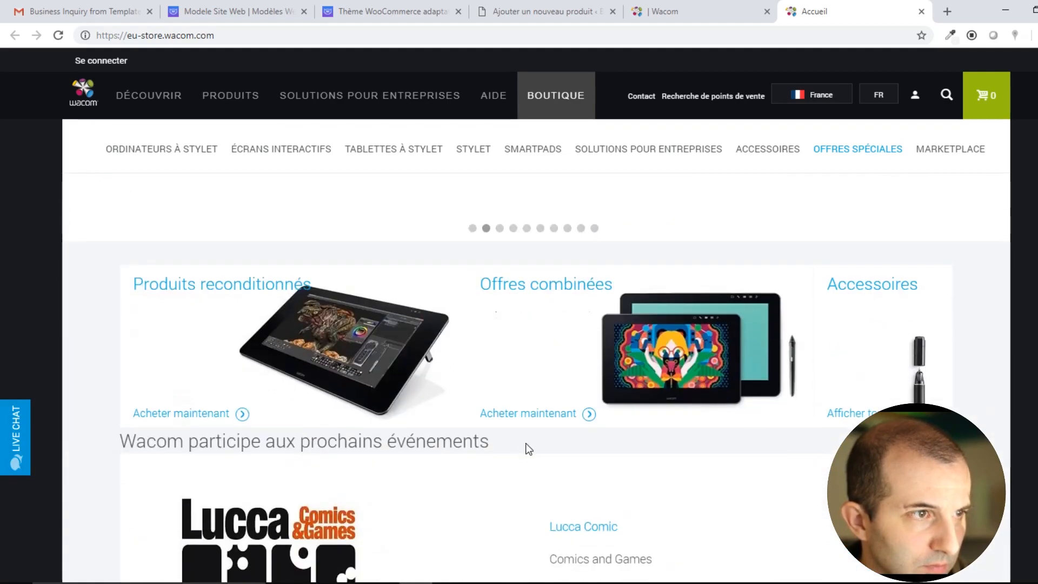
pyautogui.scroll(-6, 660, 435)
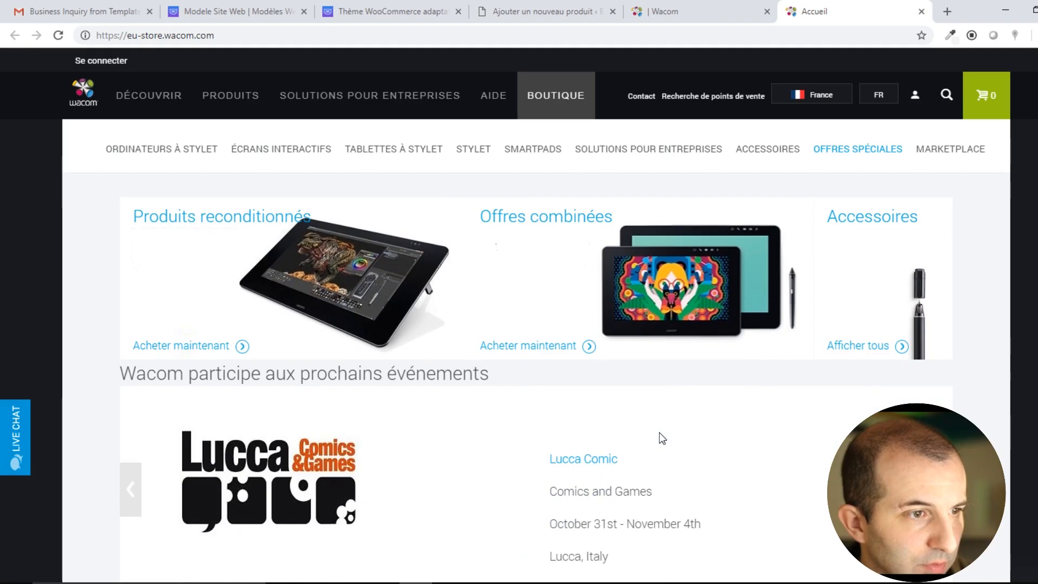
pyautogui.scroll(-13, 659, 434)
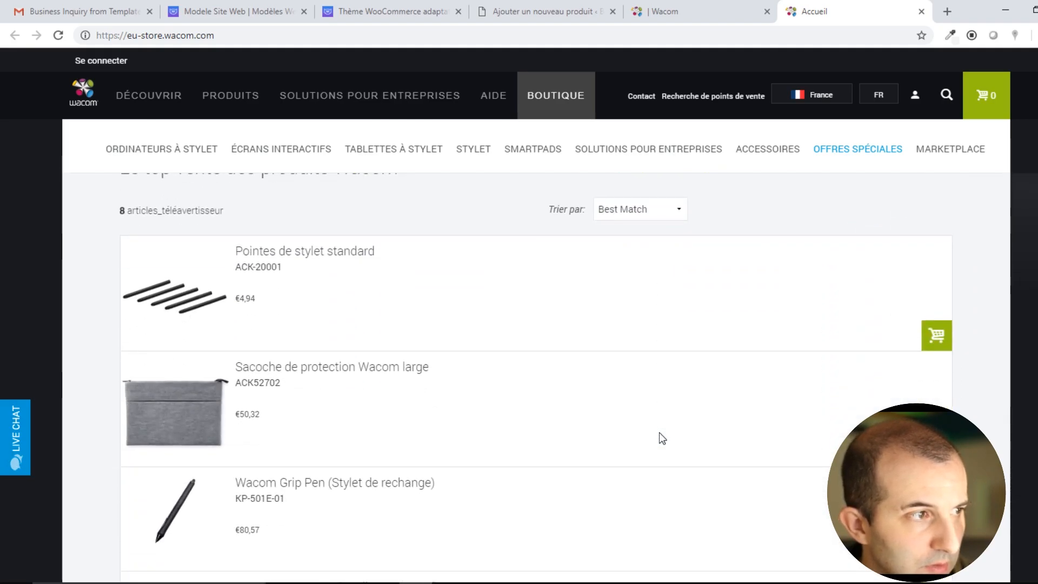
pyautogui.scroll(4, 659, 433)
pyautogui.scroll(4, 661, 438)
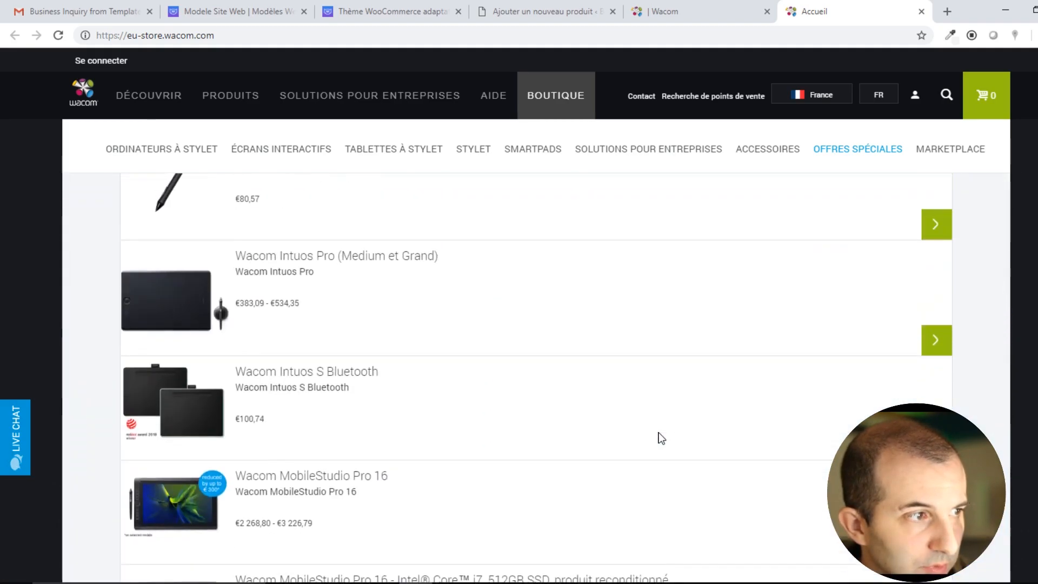
pyautogui.scroll(-2, 660, 438)
pyautogui.scroll(8, 660, 438)
pyautogui.scroll(5, 659, 436)
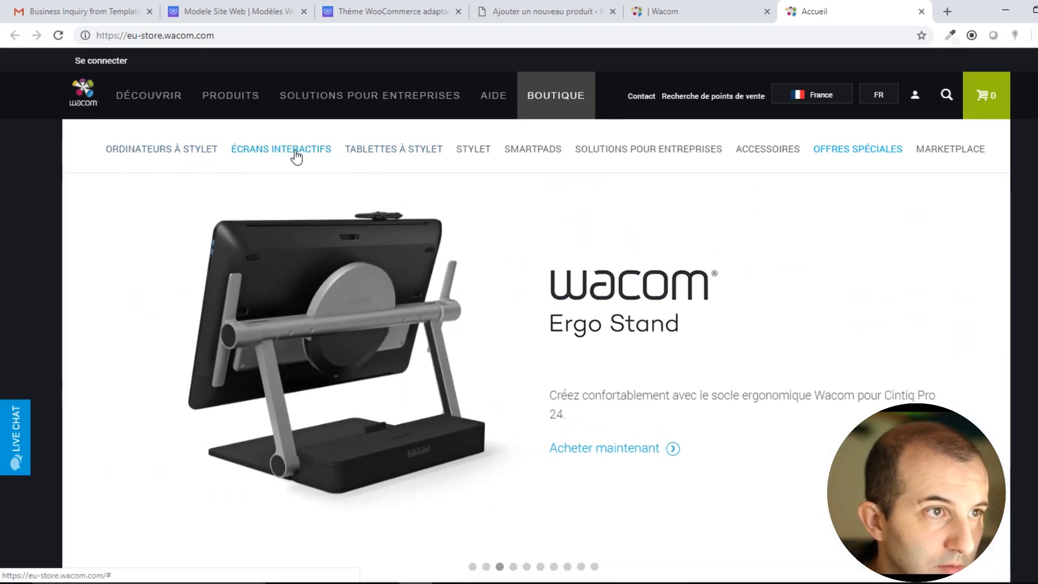
# Try the store's Cintiq 13HD link under Écrans Interactifs, which returns 'Page non trouvée'.
pyautogui.moveTo(297, 157)
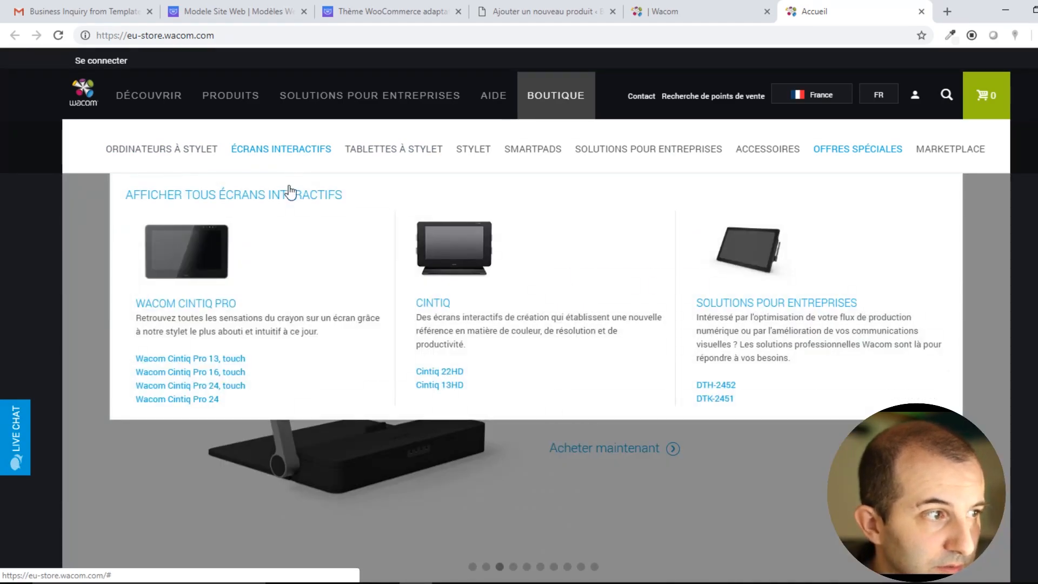
pyautogui.click(430, 387)
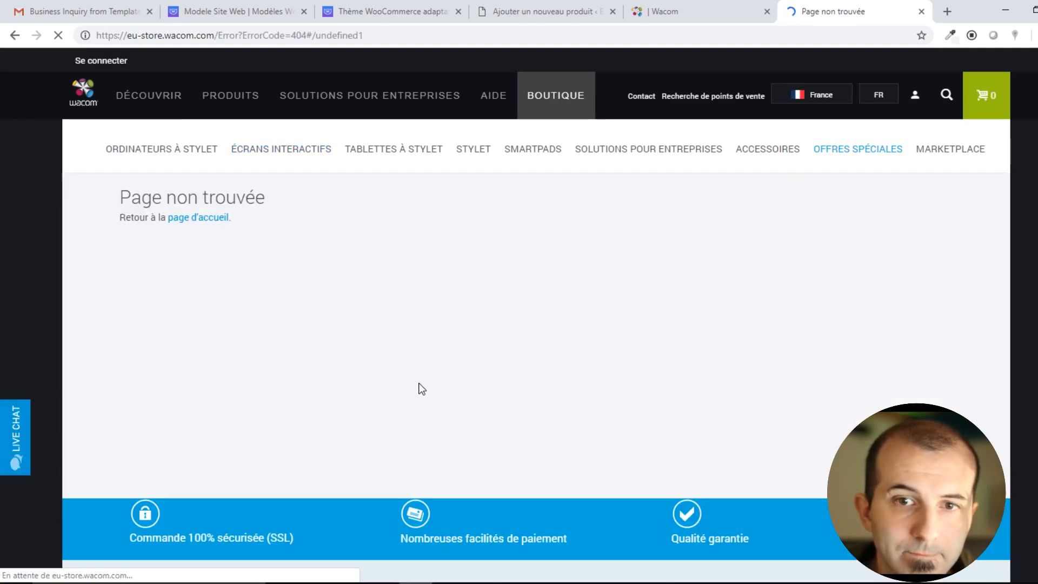
pyautogui.click(209, 220)
pyautogui.click(541, 11)
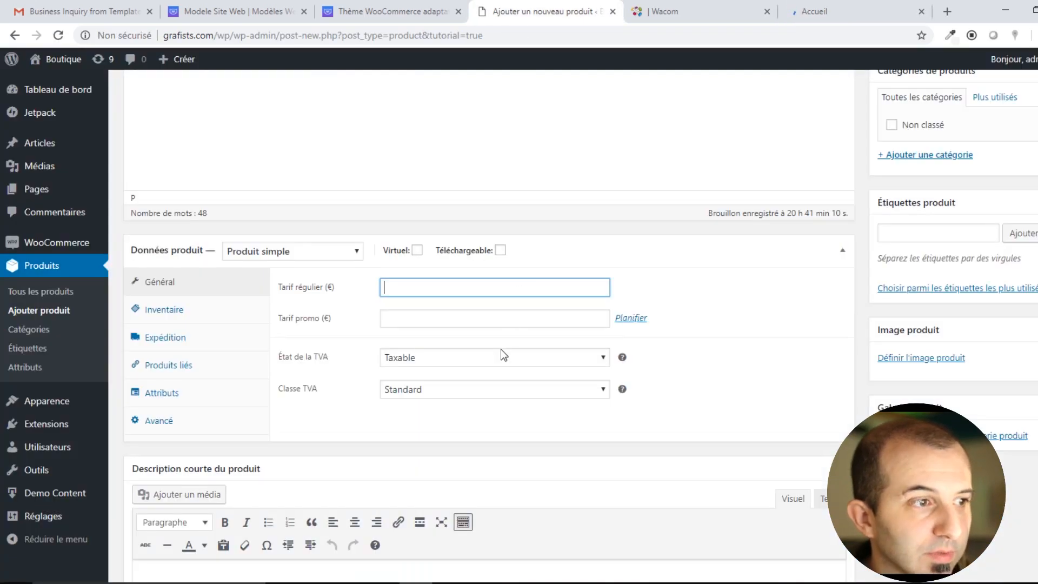
# Set the regular price to 850 € and keep Taxable status with the Standard VAT class.
pyautogui.click(390, 318)
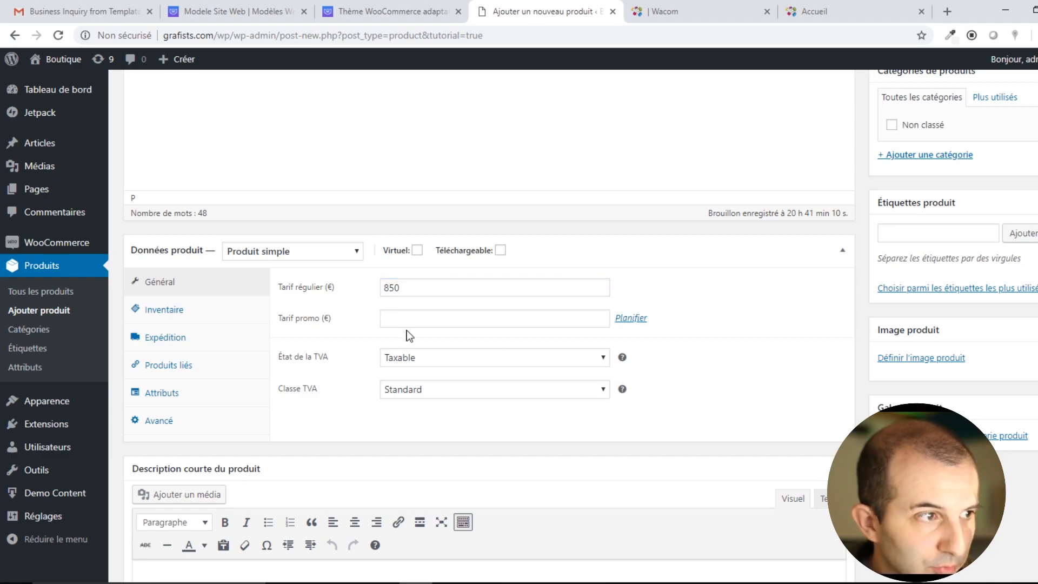
pyautogui.click(438, 360)
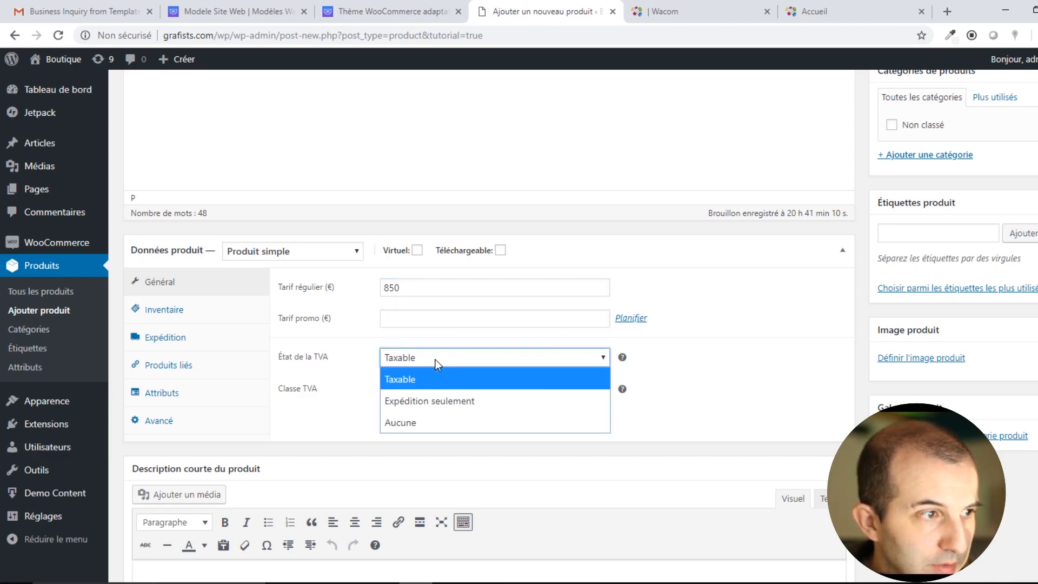
pyautogui.click(436, 359)
pyautogui.click(466, 395)
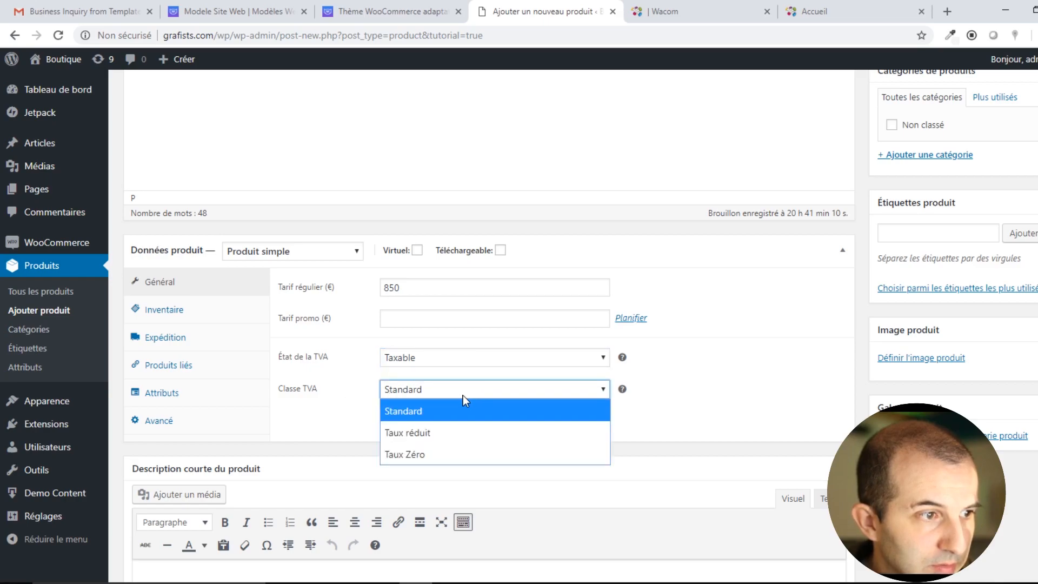
pyautogui.click(463, 395)
pyautogui.click(369, 413)
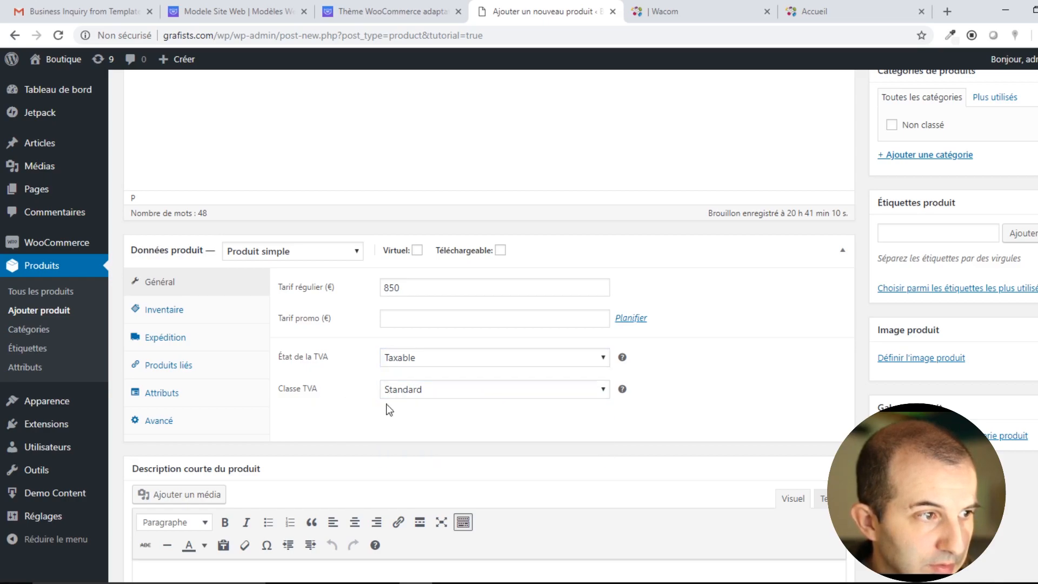
pyautogui.moveTo(621, 394)
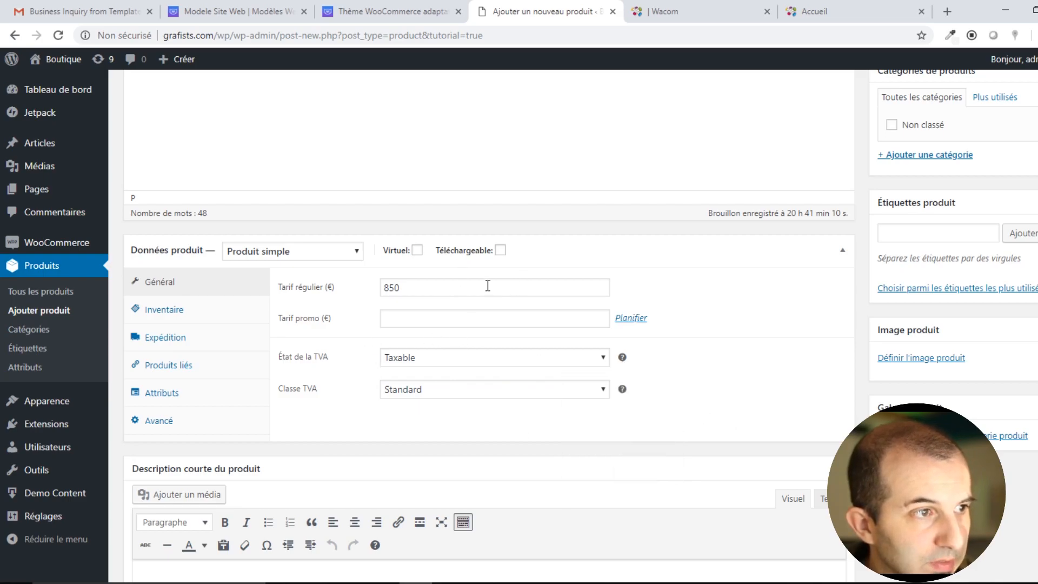
# Keep the product type as simple and show the Inventaire settings at the SKU field.
pyautogui.click(305, 254)
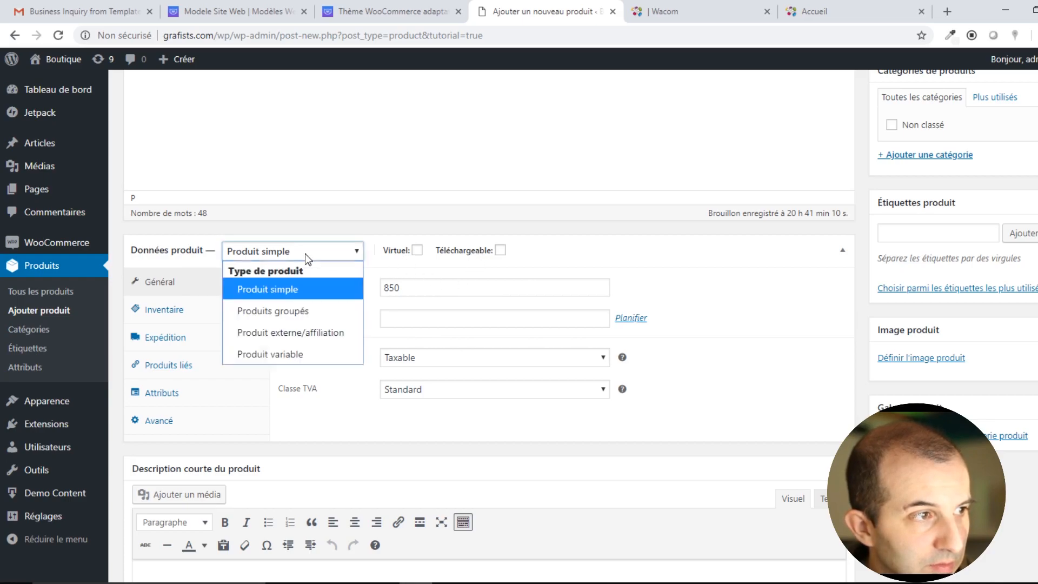
pyautogui.click(305, 255)
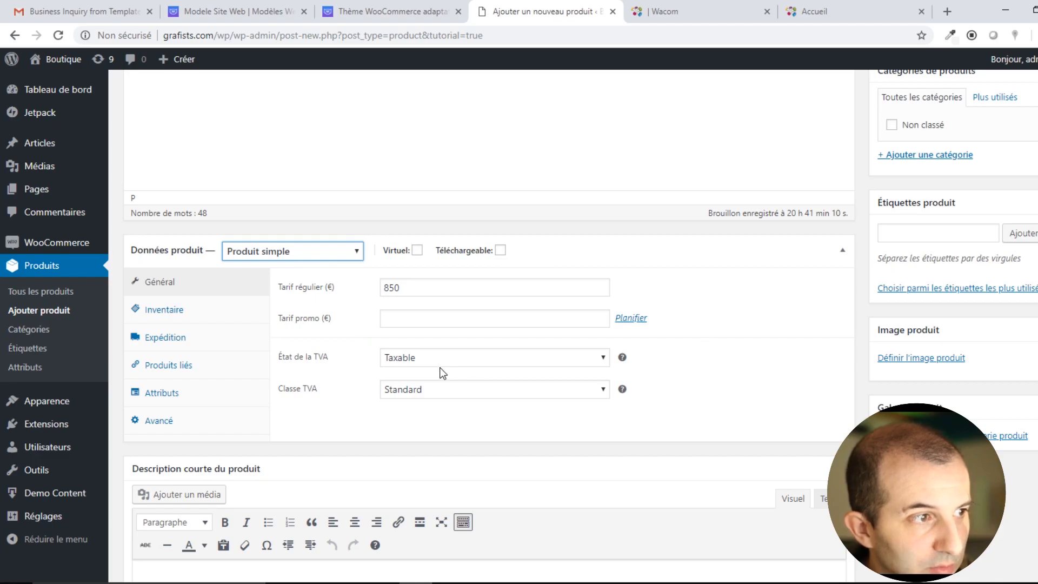
pyautogui.click(170, 312)
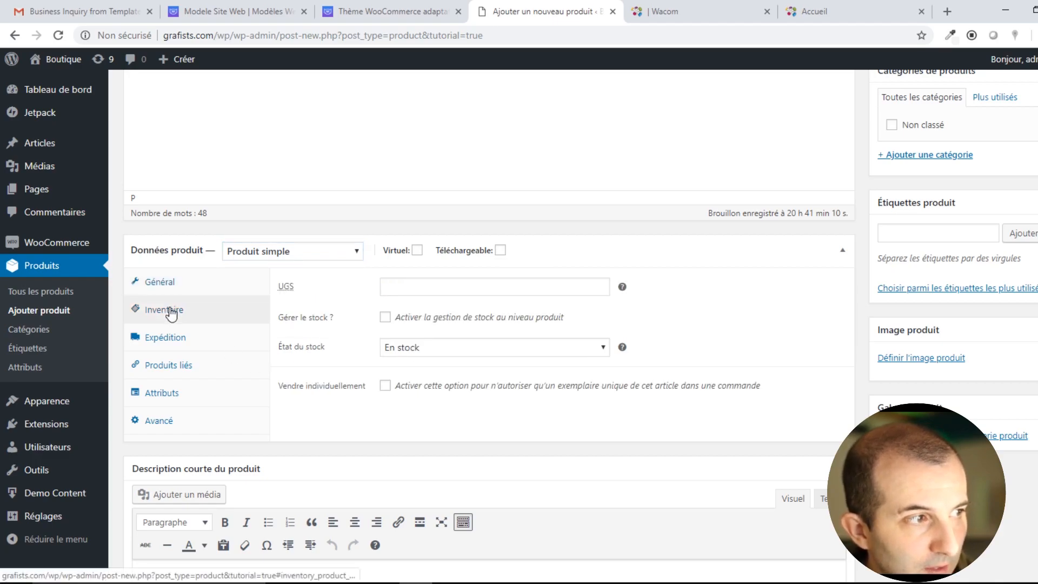
pyautogui.click(388, 287)
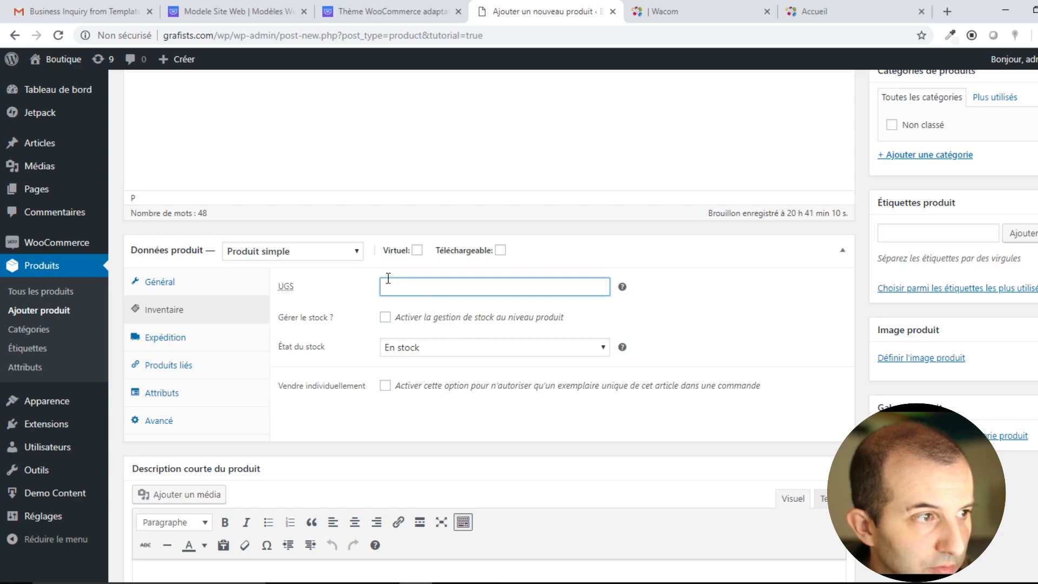
pyautogui.moveTo(622, 287)
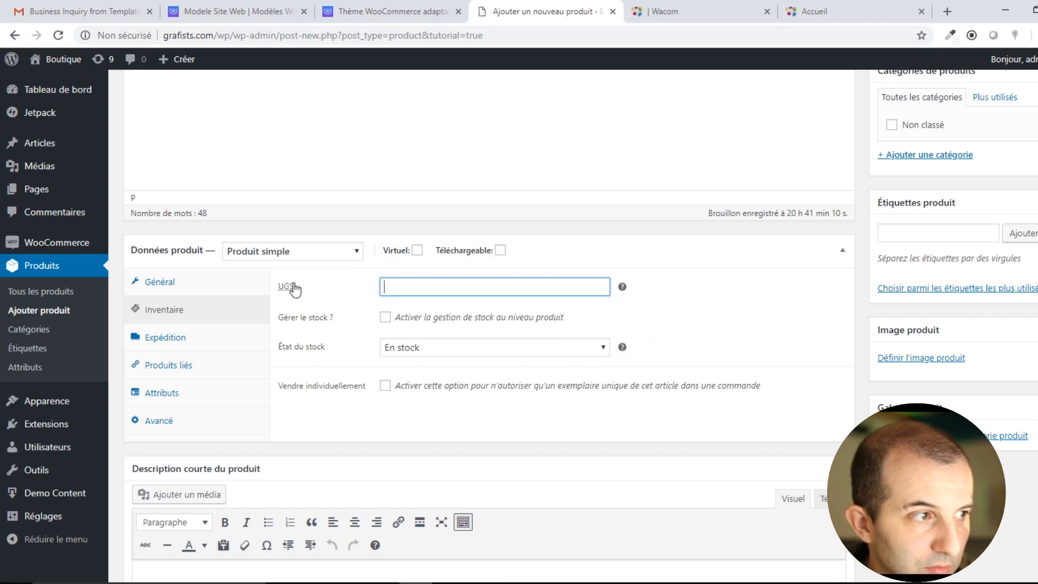
# Copy the long product description and paste it into the short description.
pyautogui.click(163, 283)
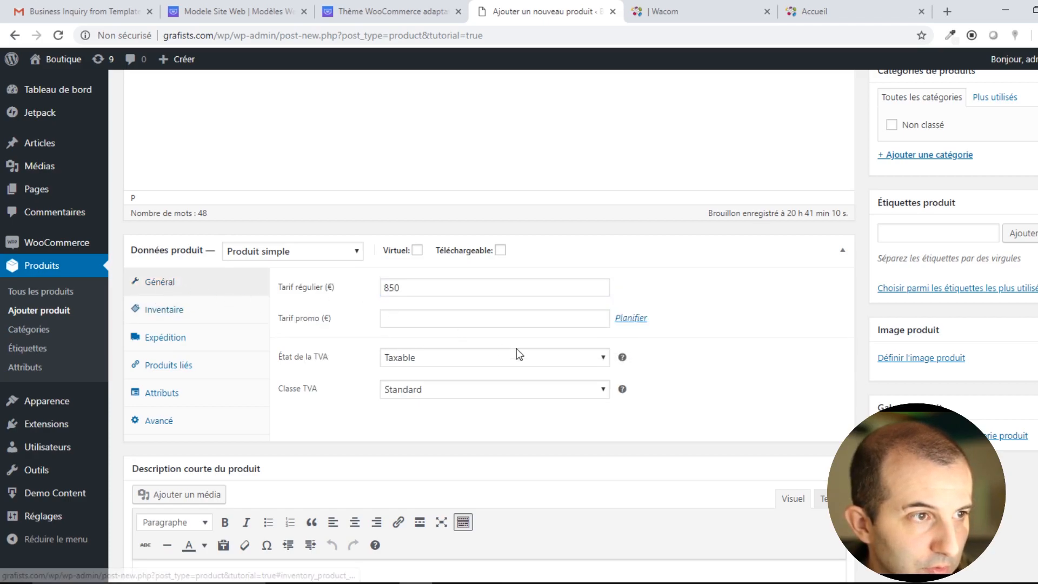
pyautogui.scroll(5, 541, 354)
pyautogui.scroll(-4, 597, 367)
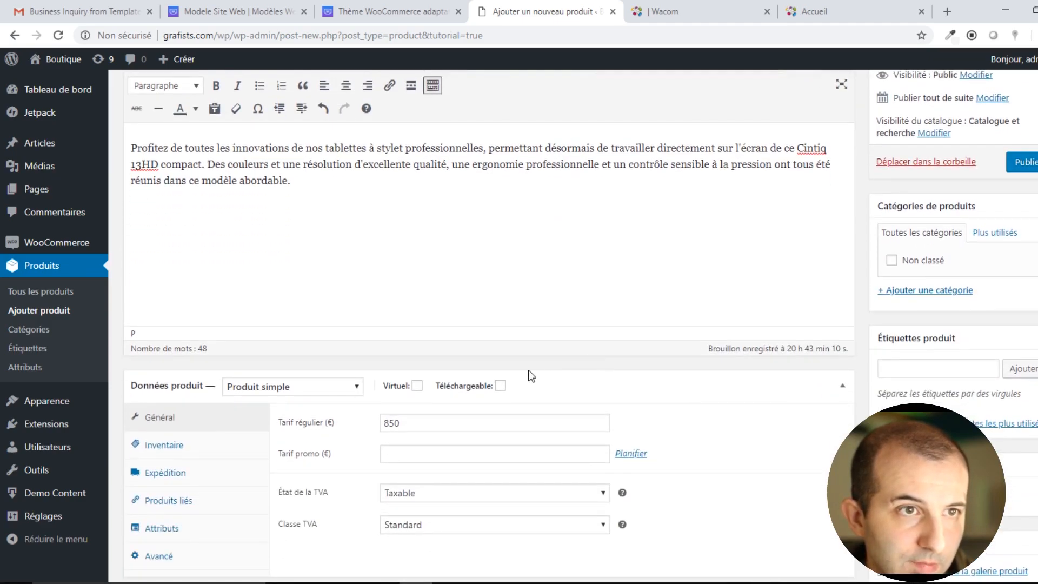
pyautogui.scroll(-5, 540, 366)
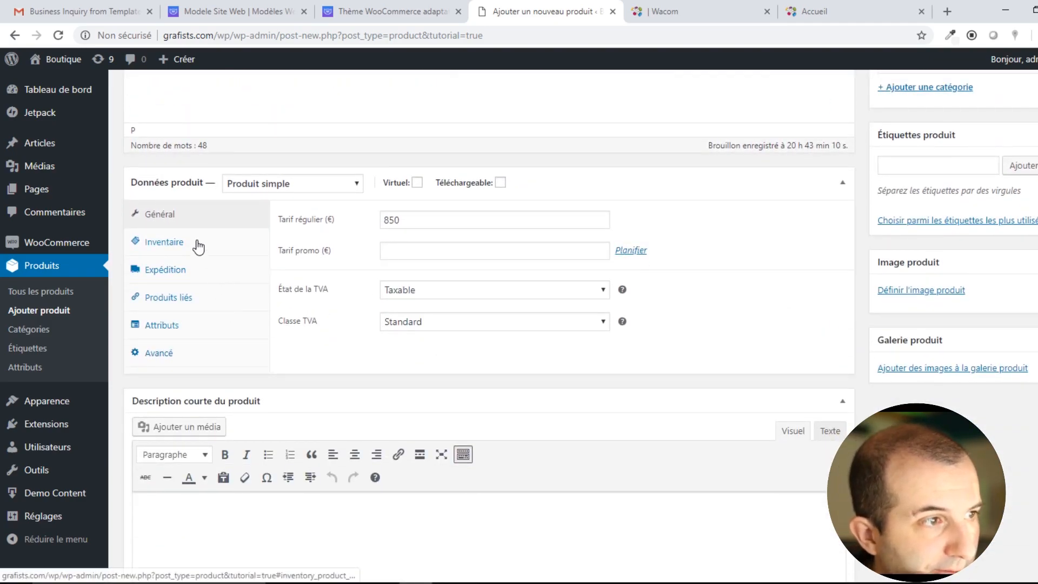
pyautogui.scroll(-2, 232, 289)
pyautogui.scroll(7, 287, 310)
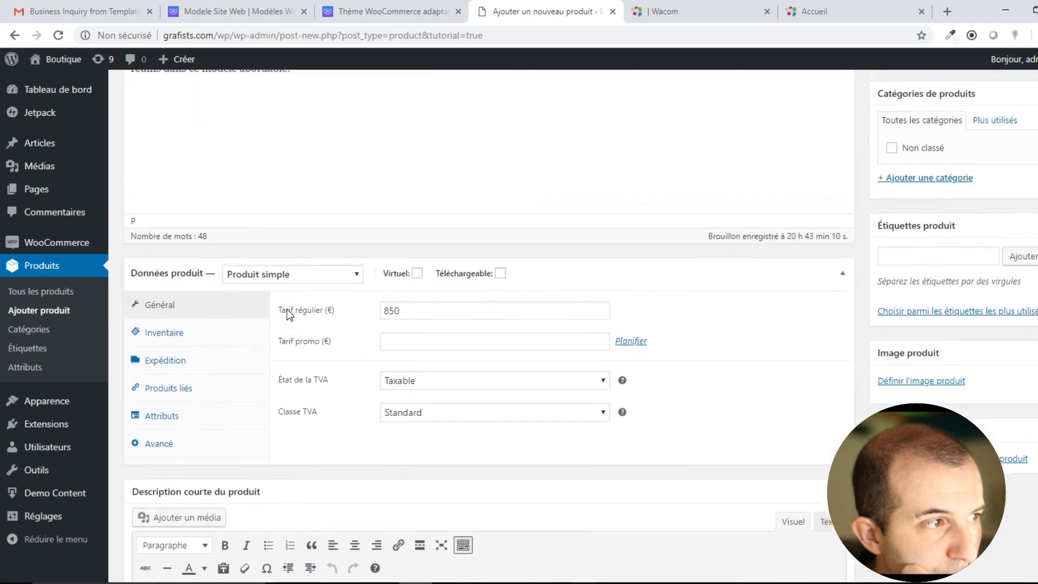
pyautogui.moveTo(297, 300); pyautogui.dragTo(127, 233)
pyautogui.hotkey('ctrl', 'c')
pyautogui.scroll(-7, 265, 347)
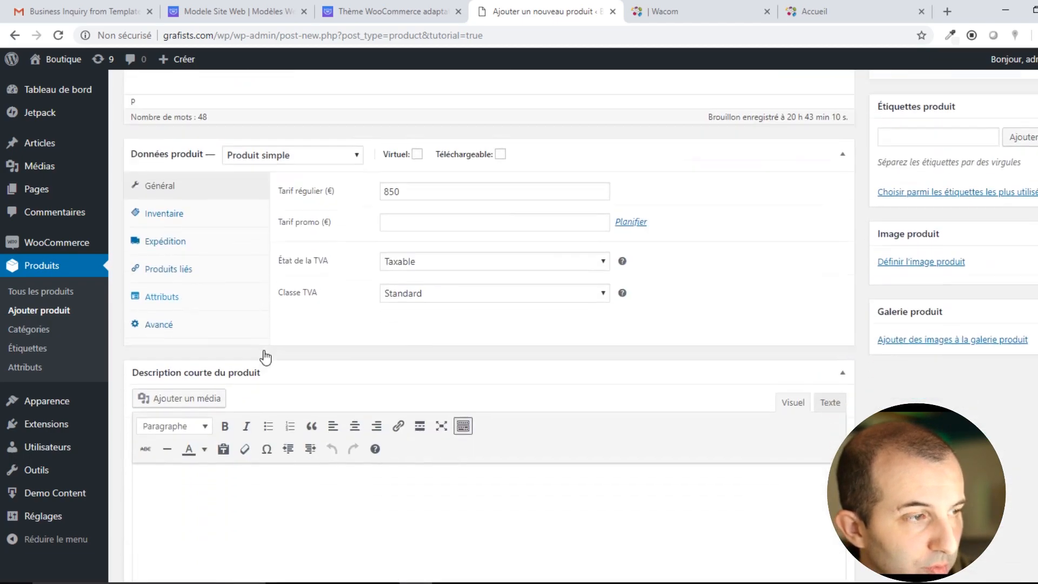
pyautogui.click(242, 426)
pyautogui.hotkey('ctrl', 'v')
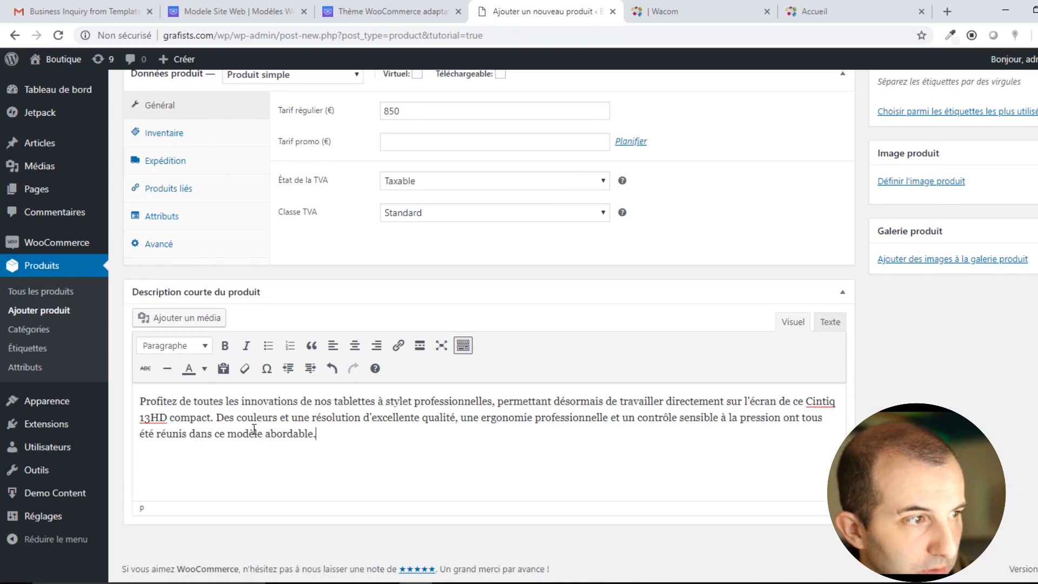
# Replace the pasted short description with 'Tablette 13" HD écran intégré'.
pyautogui.moveTo(340, 440); pyautogui.dragTo(120, 403)
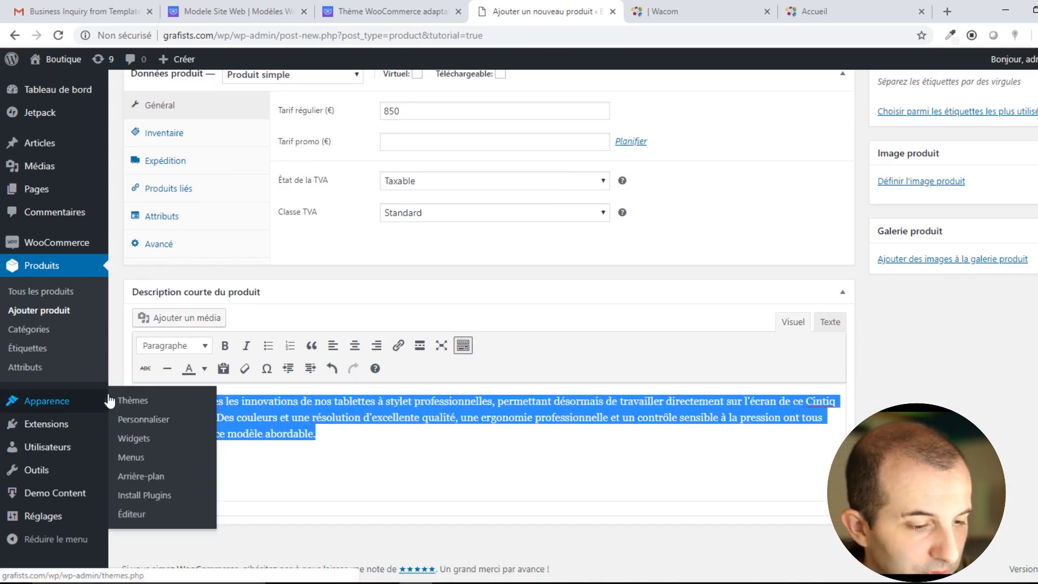
pyautogui.press('Delete')
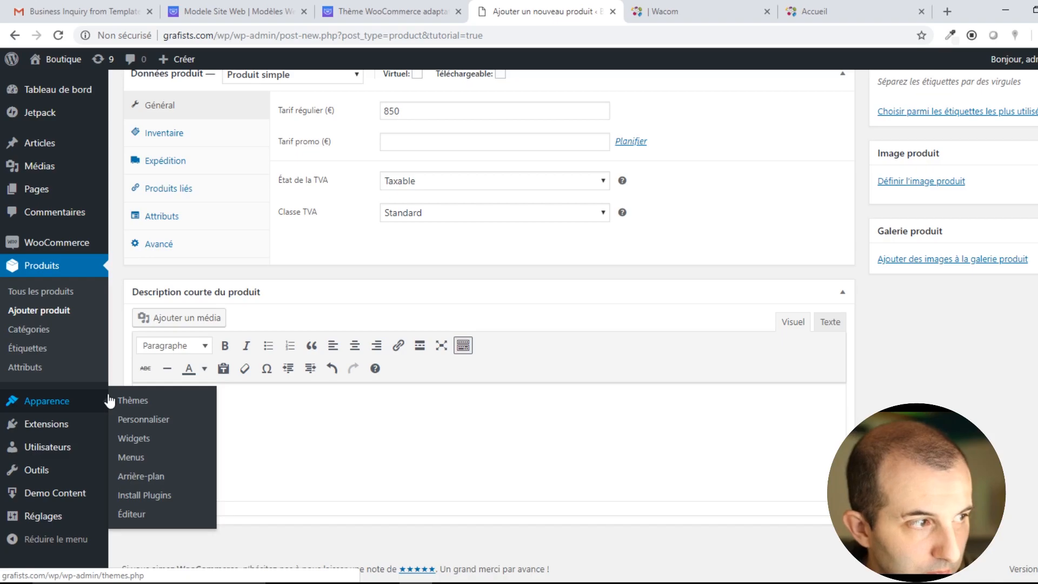
pyautogui.write('Tablette 13" HD écran intégré.')
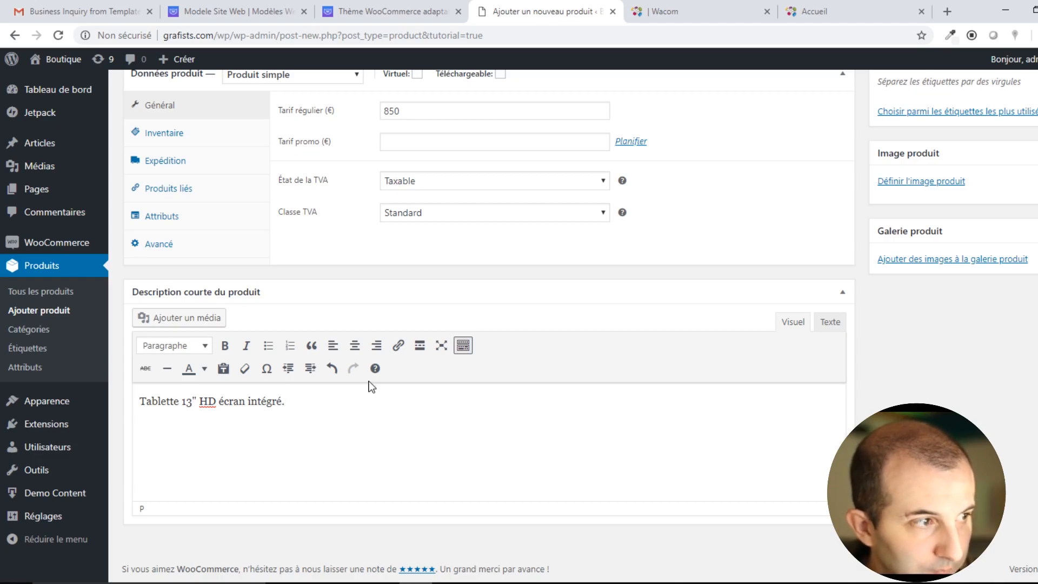
# Enter the product SKU with a hyphen after REF and keep the stock status En stock.
pyautogui.scroll(4, 371, 381)
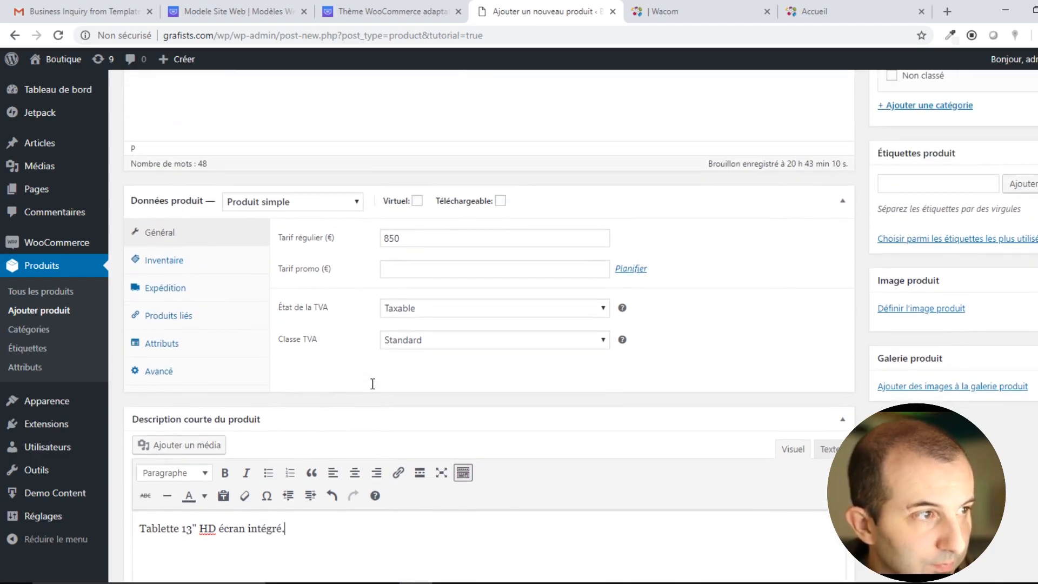
pyautogui.click(182, 339)
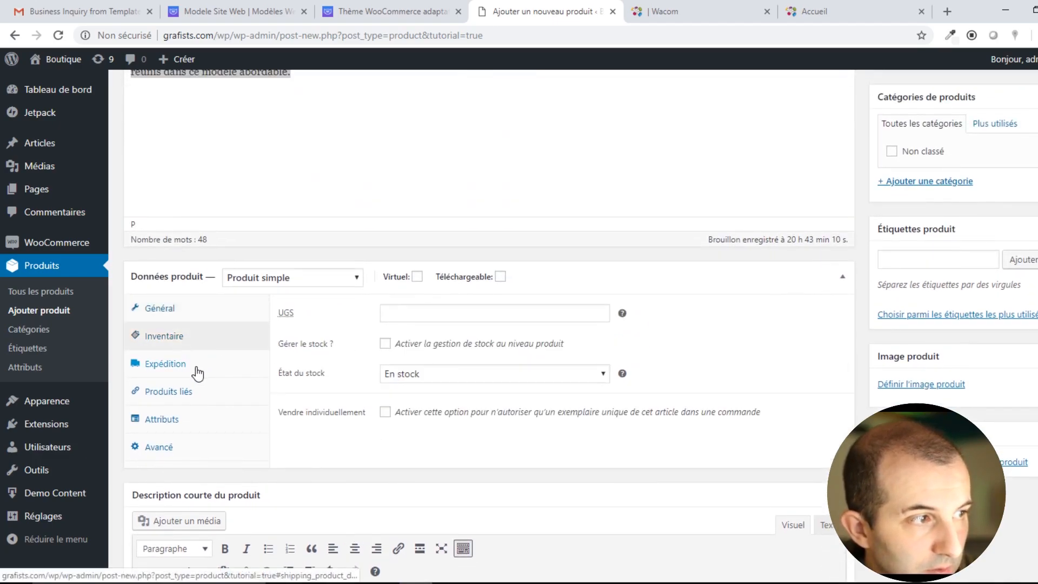
pyautogui.click(187, 408)
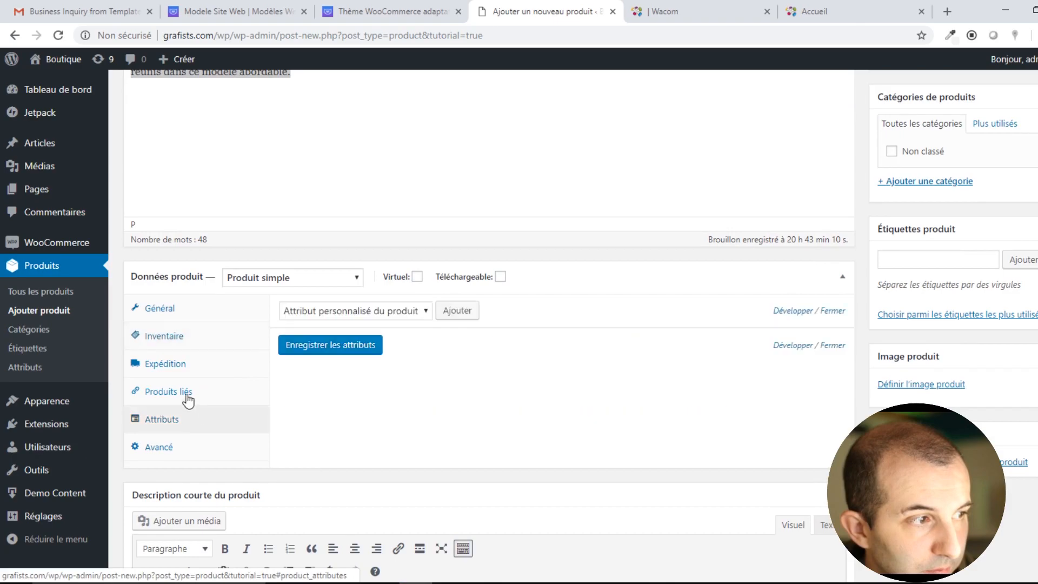
pyautogui.click(185, 337)
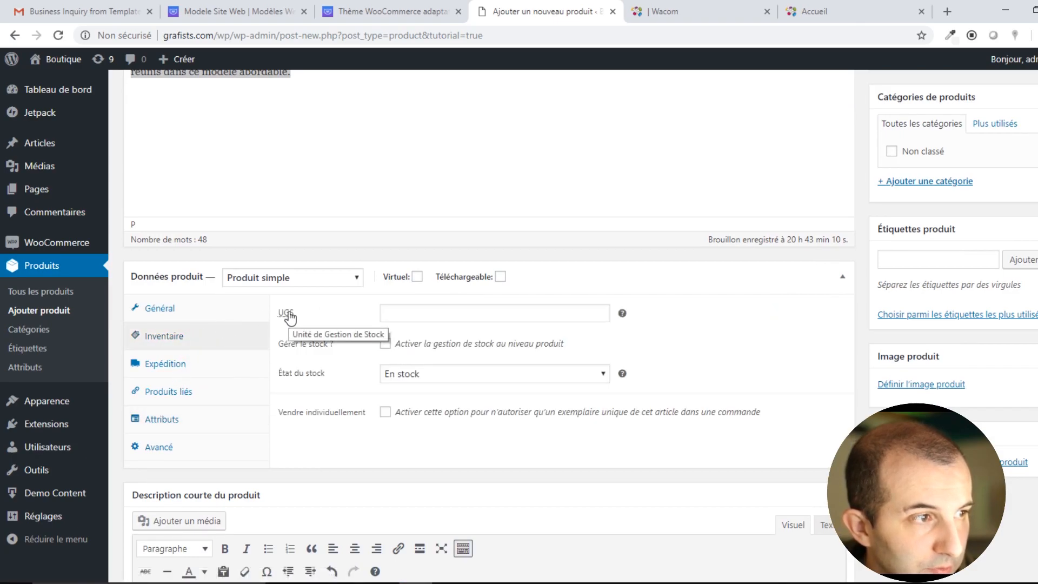
pyautogui.moveTo(623, 316)
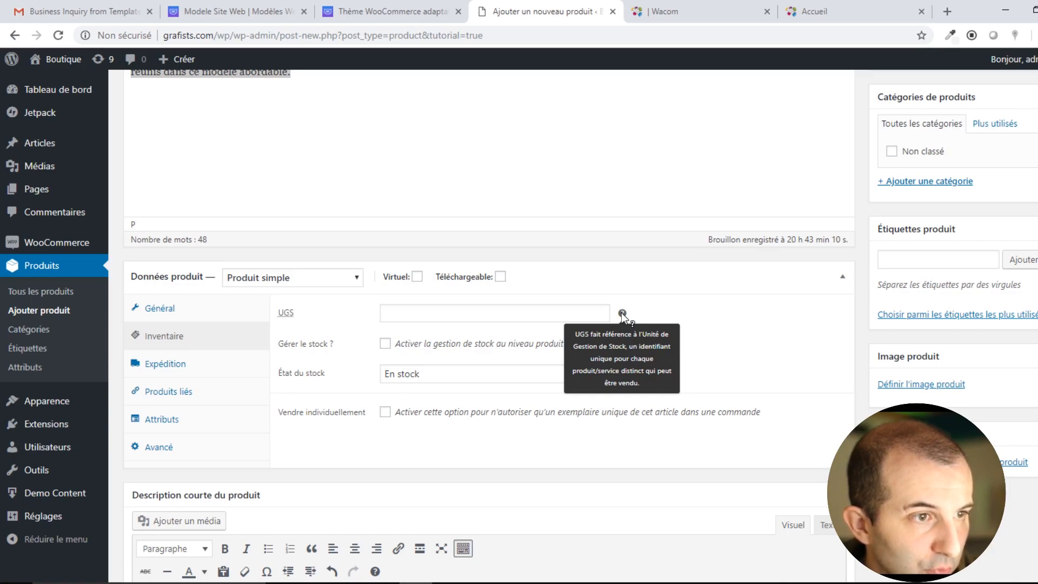
pyautogui.click(464, 316)
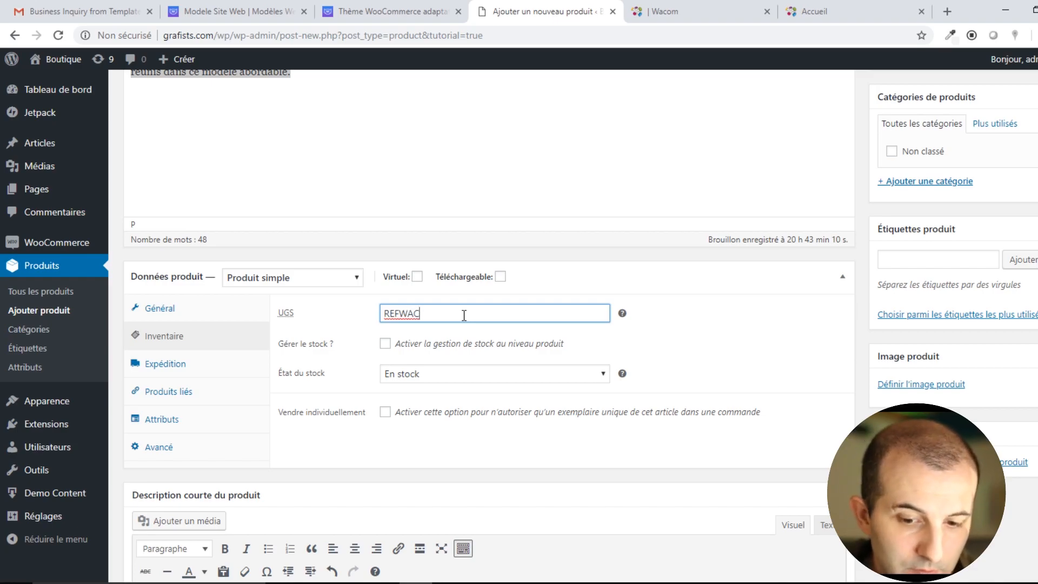
pyautogui.click(399, 313)
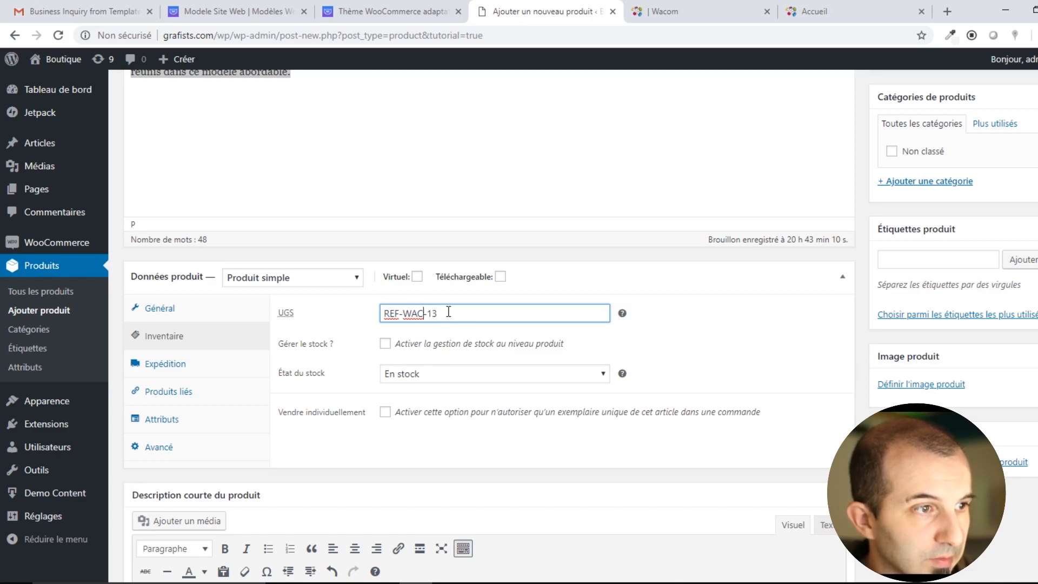
pyautogui.click(440, 378)
pyautogui.click(442, 380)
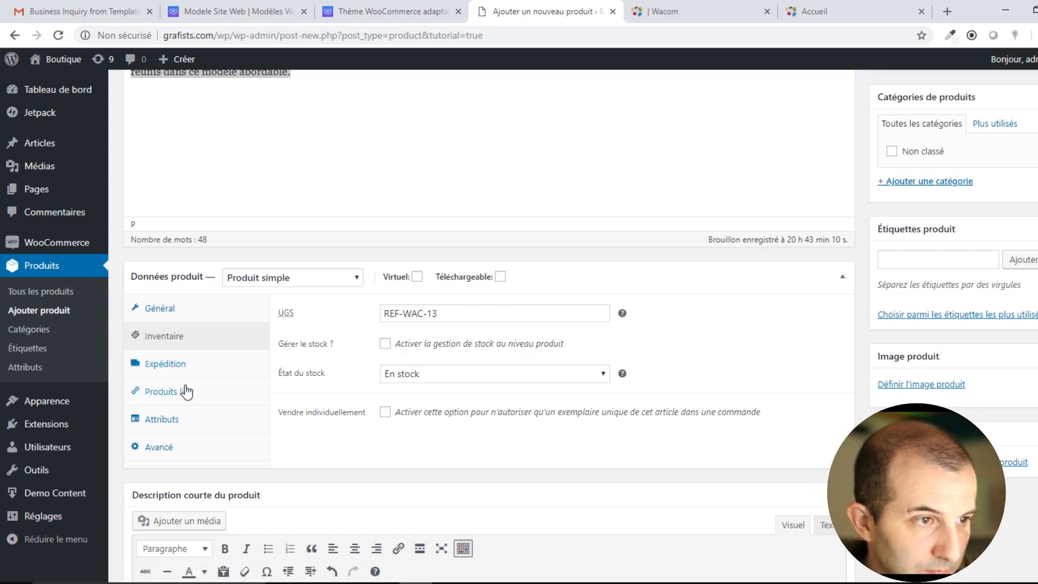
# Set the shipping weight to 6 kg with no shipping class.
pyautogui.click(179, 370)
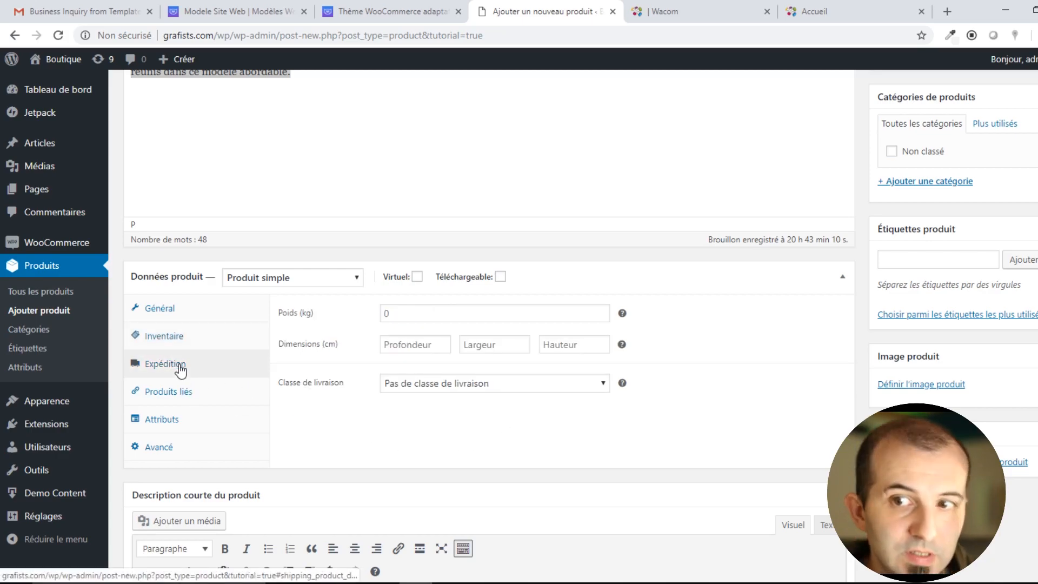
pyautogui.click(409, 312)
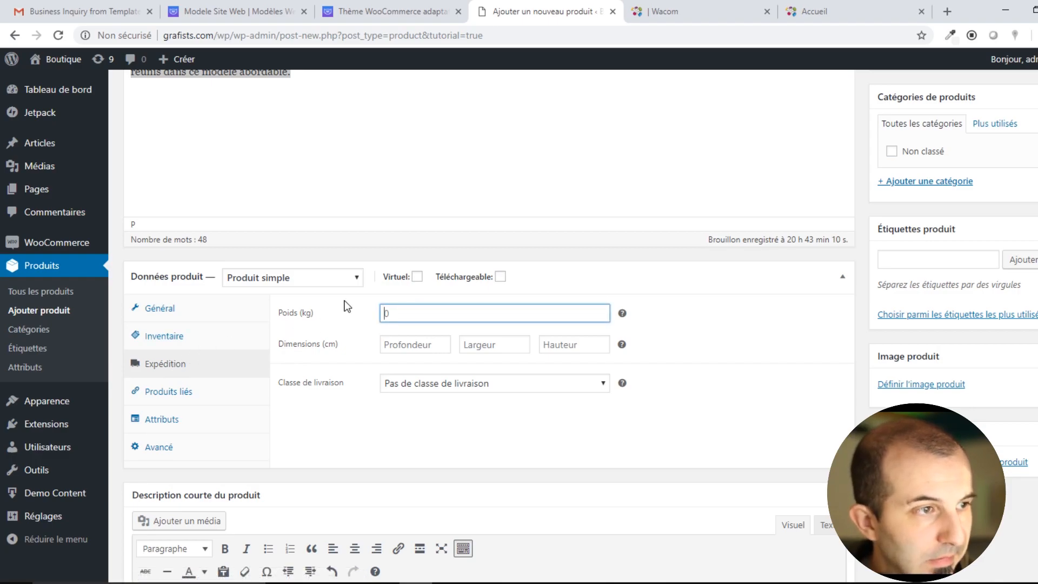
pyautogui.click(423, 452)
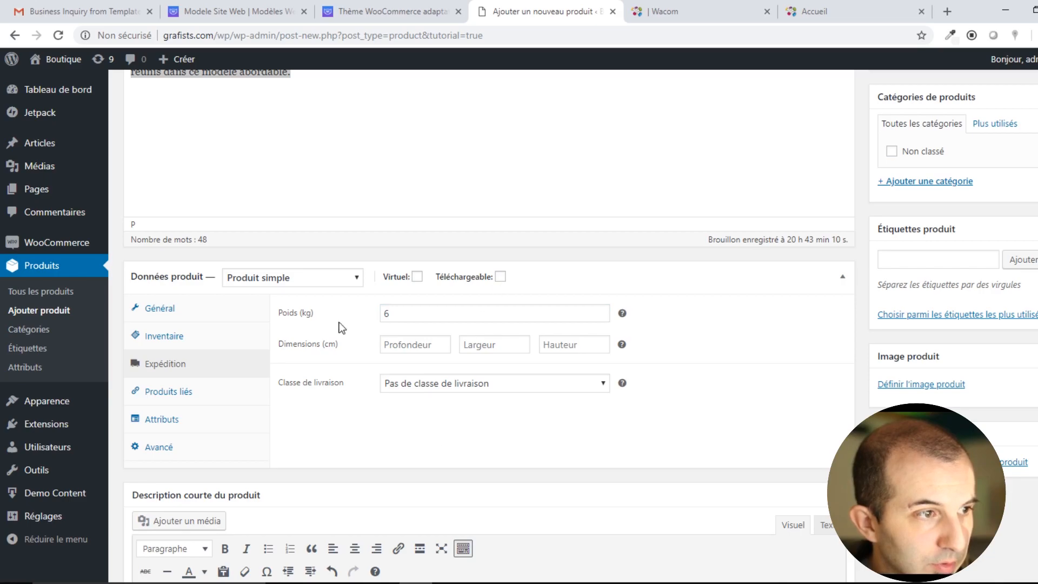
pyautogui.click(458, 383)
pyautogui.click(449, 403)
# Review the linked products, attributes and advanced settings (purchase note, menu order, reviews).
pyautogui.click(198, 390)
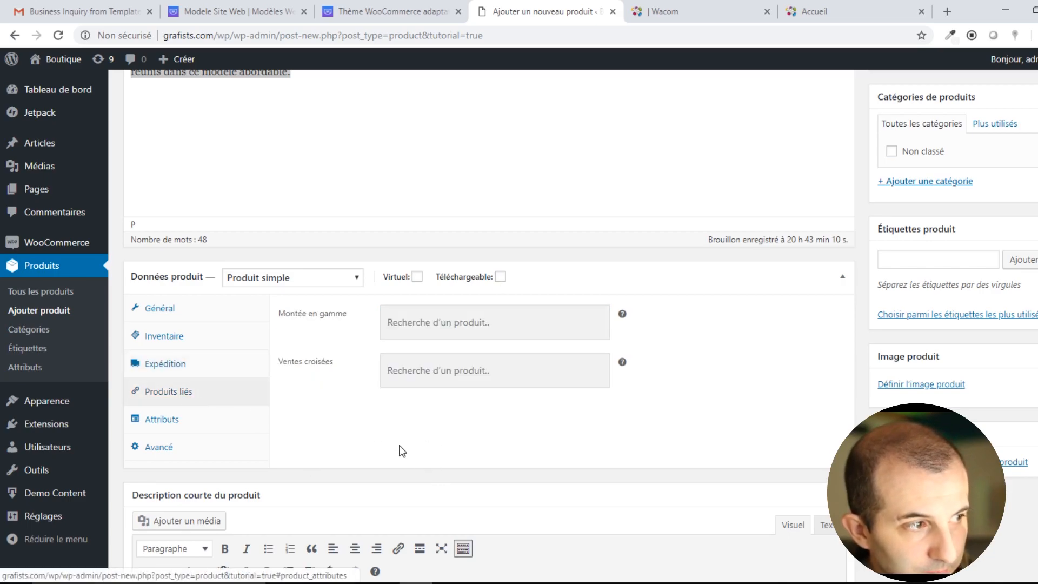
pyautogui.click(206, 425)
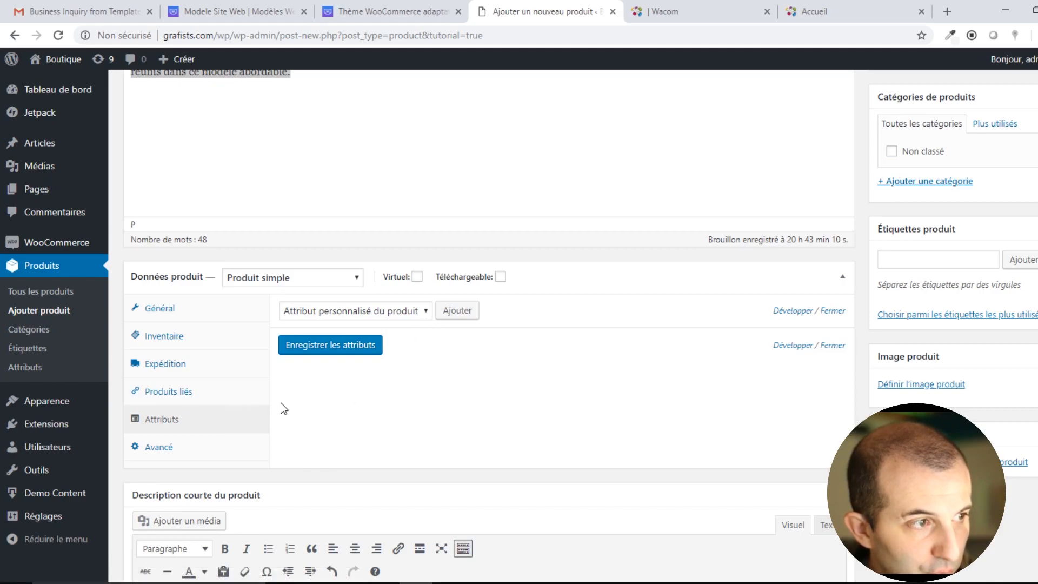
pyautogui.click(155, 446)
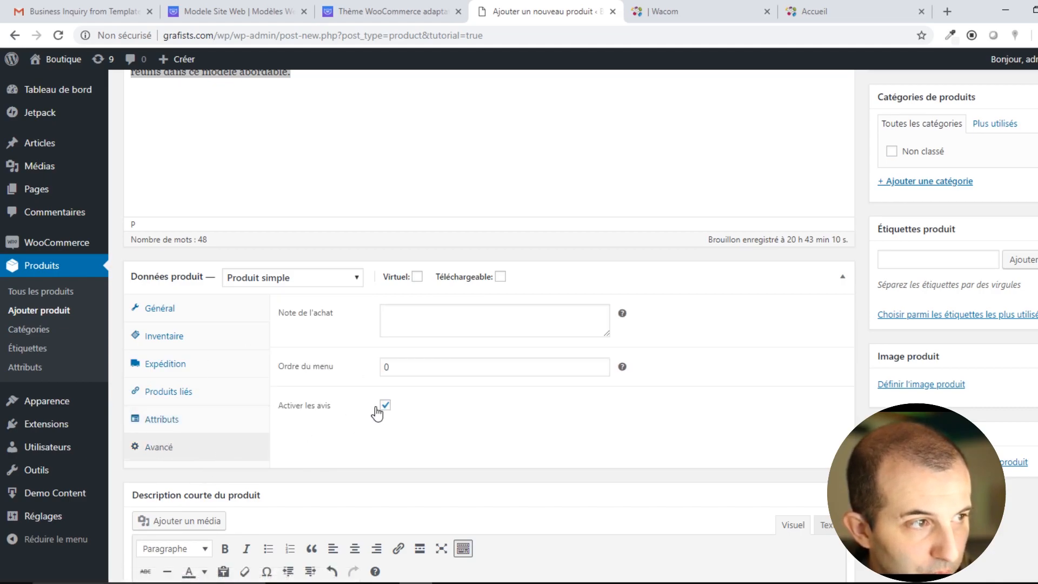
pyautogui.scroll(-4, 485, 410)
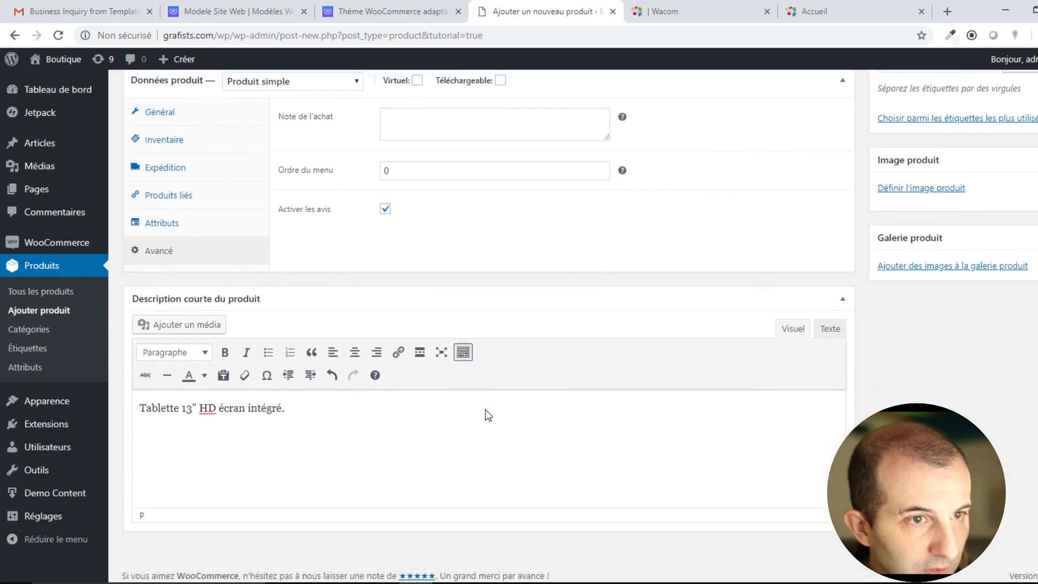
pyautogui.scroll(5, 827, 426)
pyautogui.scroll(1, 827, 426)
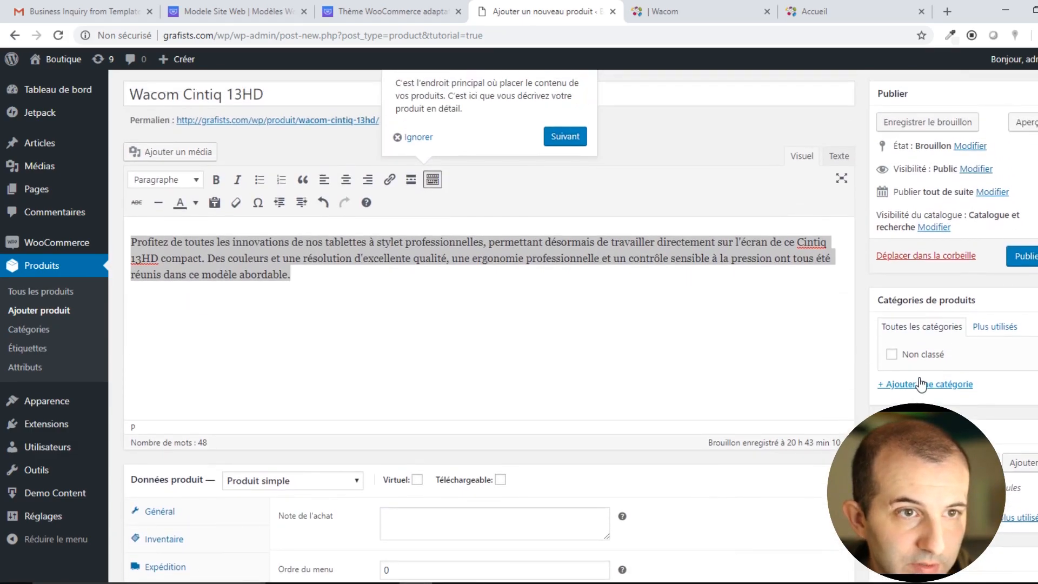
# Add the product category 'tablettes graphiques' and tick it for the Wacom Cintiq 13HD.
pyautogui.click(928, 388)
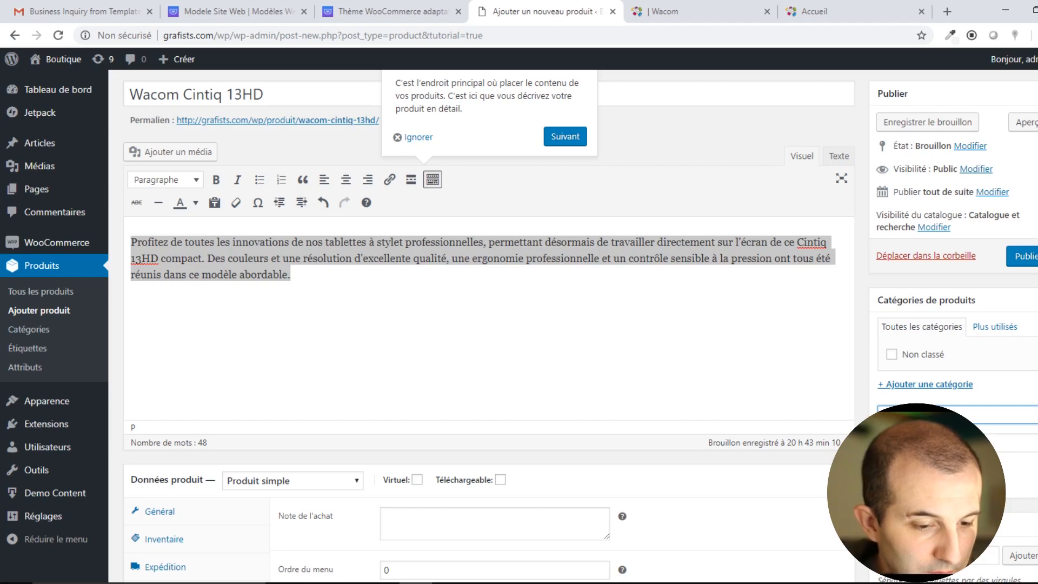
pyautogui.write('s')
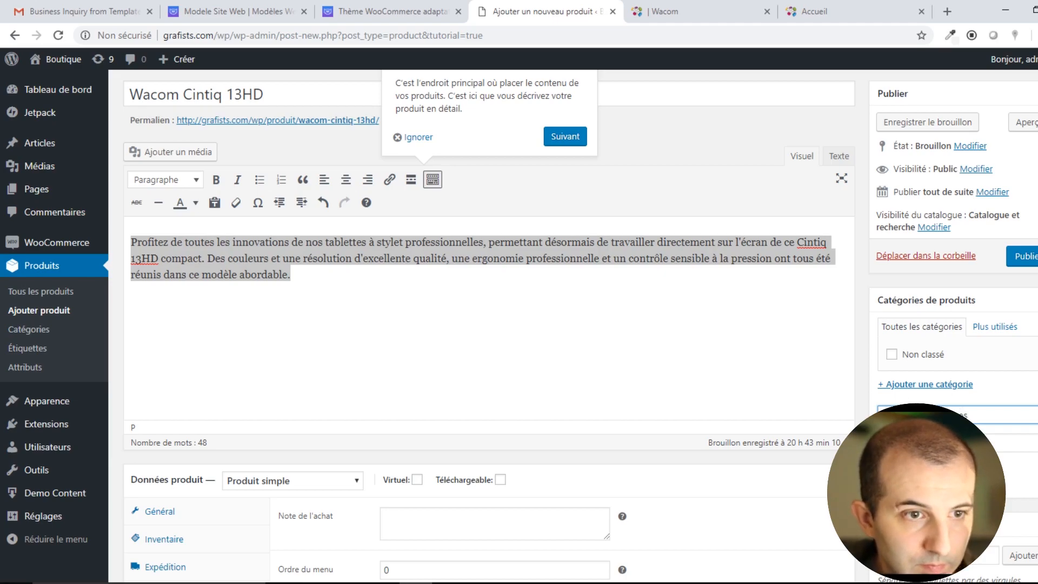
pyautogui.press('Return')
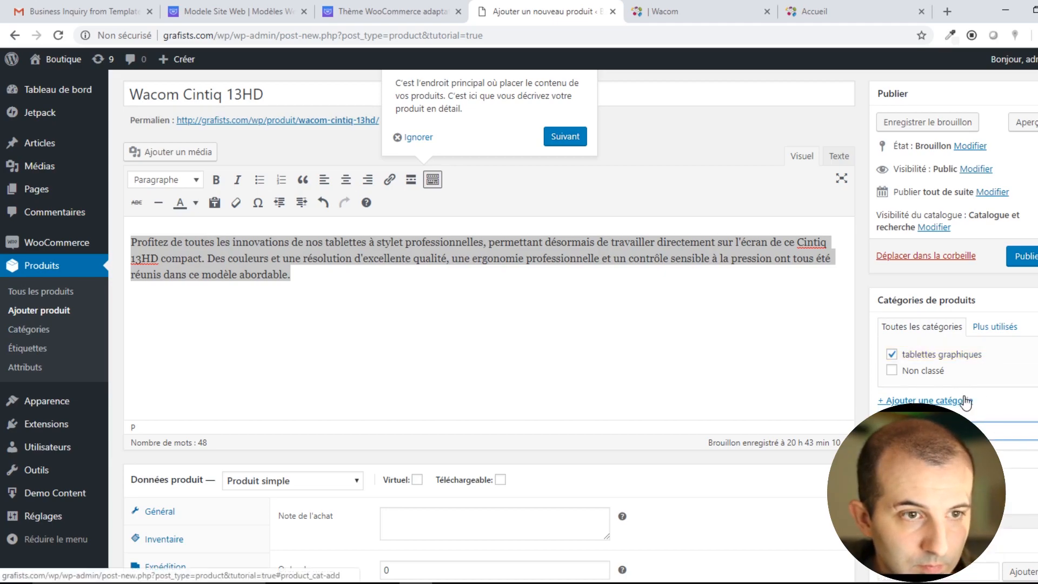
pyautogui.scroll(-4, 920, 394)
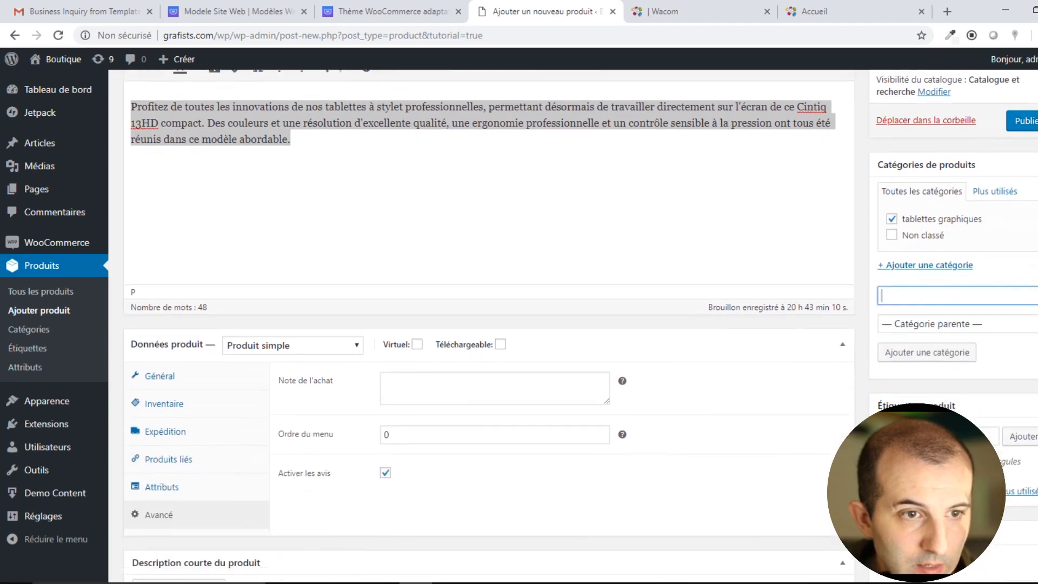
pyautogui.scroll(-3, 992, 409)
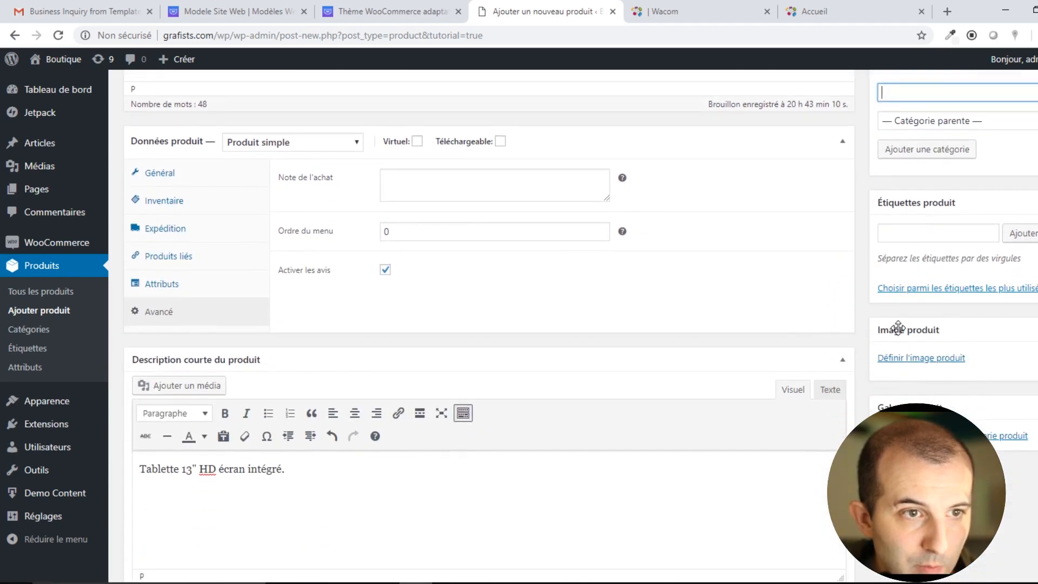
# Open the product image picker and look for a photo on Wacom's Cintiq 13HD page.
pyautogui.click(922, 361)
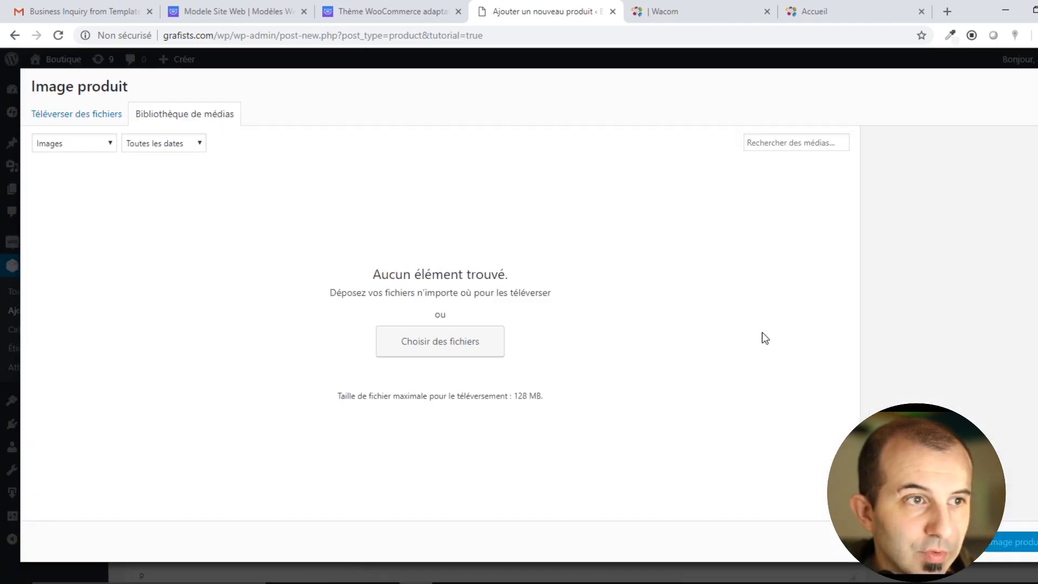
pyautogui.click(668, 11)
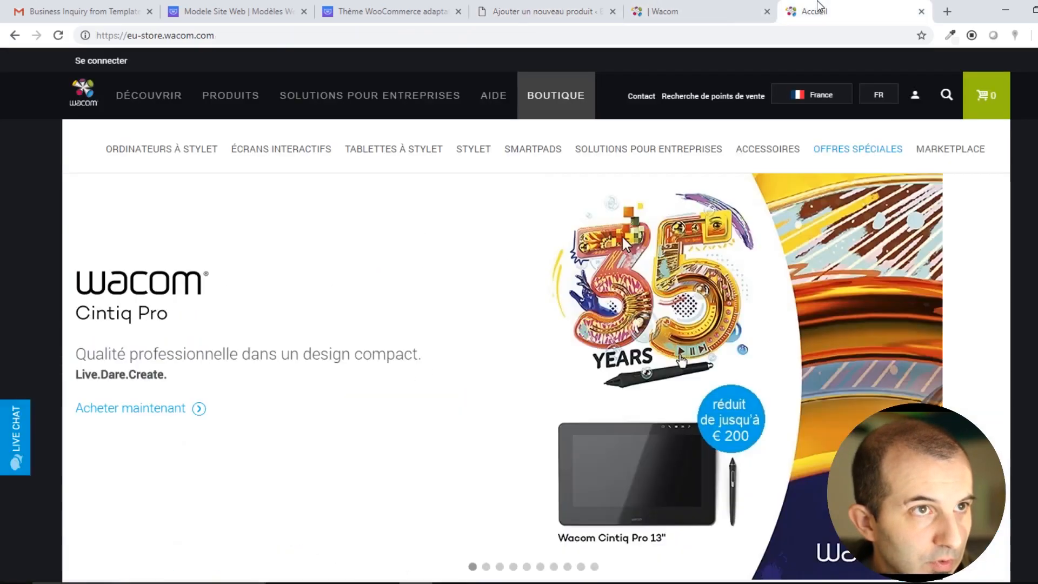
pyautogui.click(710, 11)
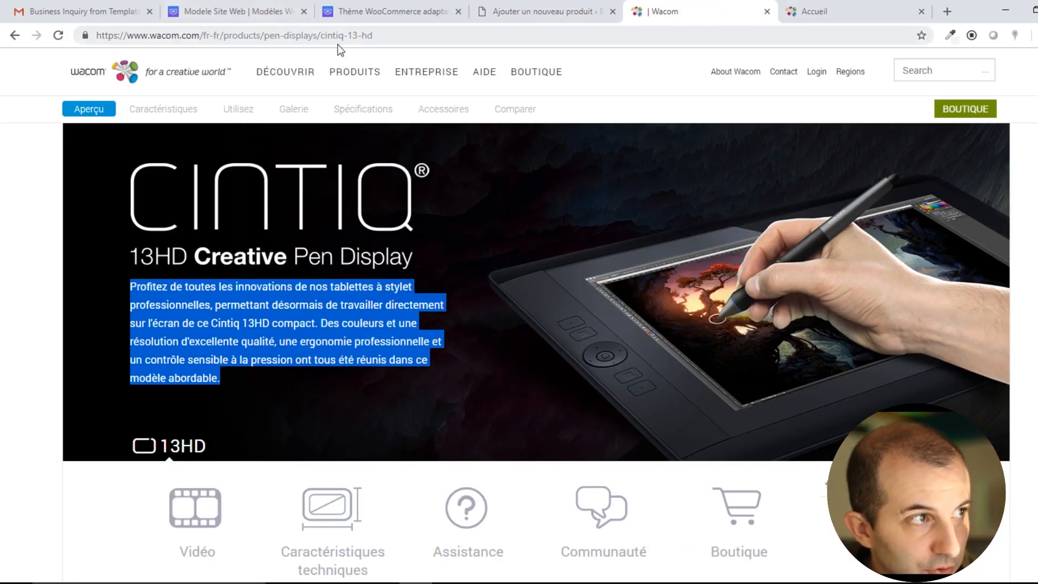
pyautogui.rightClick(651, 267)
pyautogui.click(457, 284)
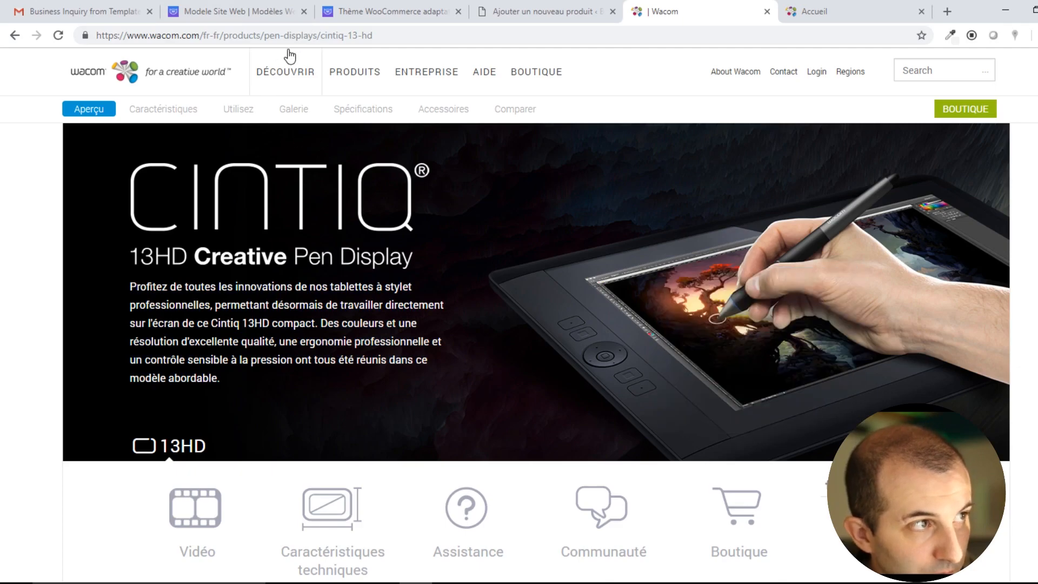
pyautogui.click(17, 39)
# Search Google Images for 'wacom 13hd' and preview the Amazon Cintiq 13HD image.
pyautogui.click(168, 41)
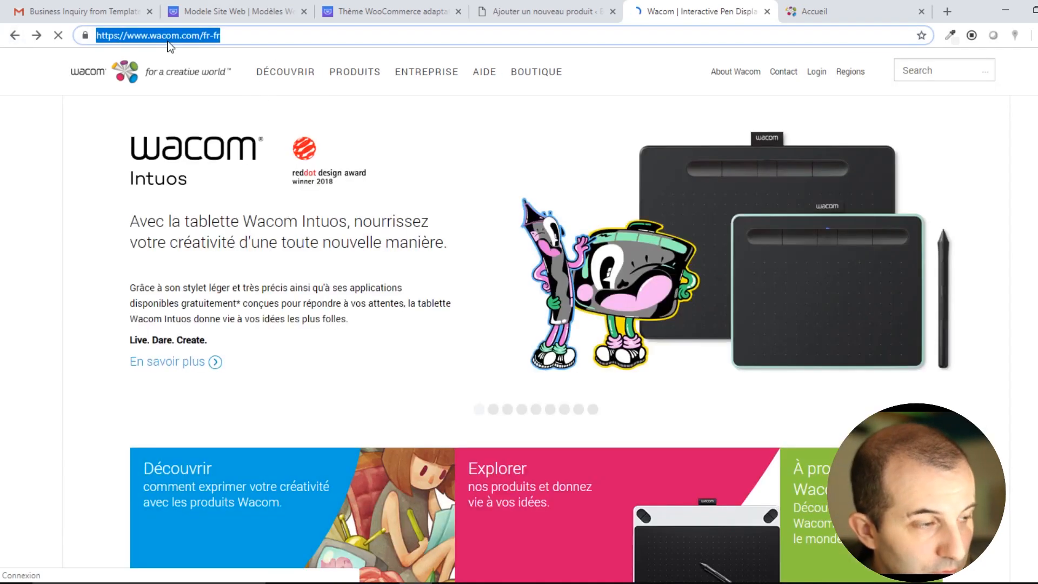
pyautogui.write('wacom 13')
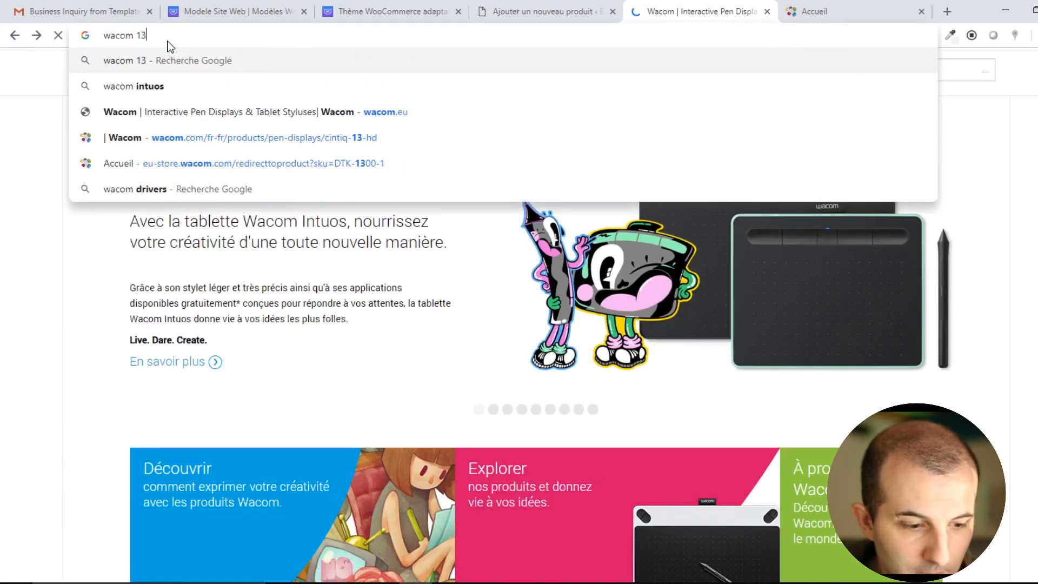
pyautogui.write('hd')
pyautogui.press('Return')
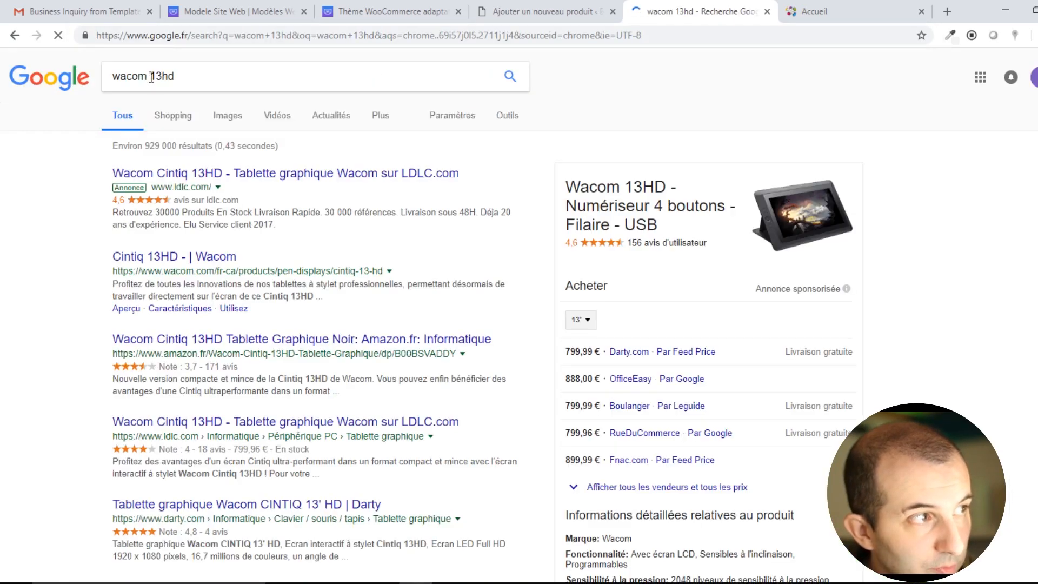
pyautogui.click(228, 116)
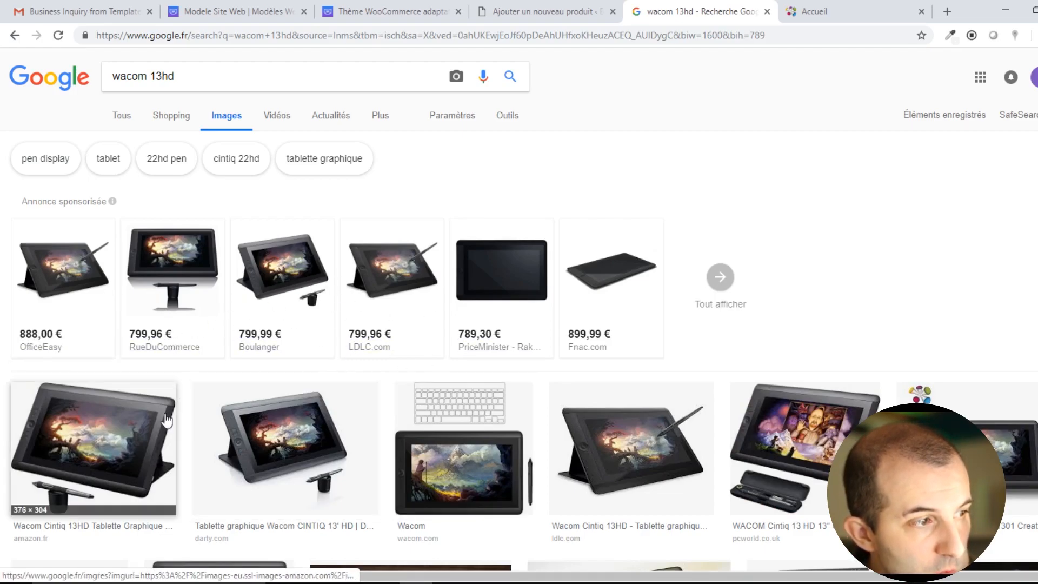
pyautogui.click(110, 457)
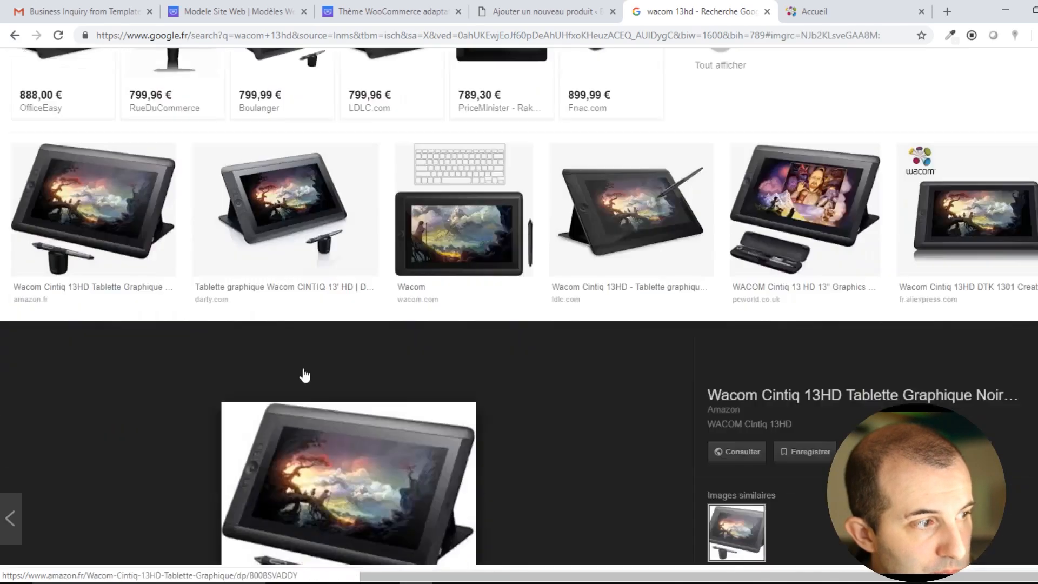
# Save the full-size Amazon image to the Desktop as B00BPPDHHM-02.jpg.
pyautogui.rightClick(337, 372)
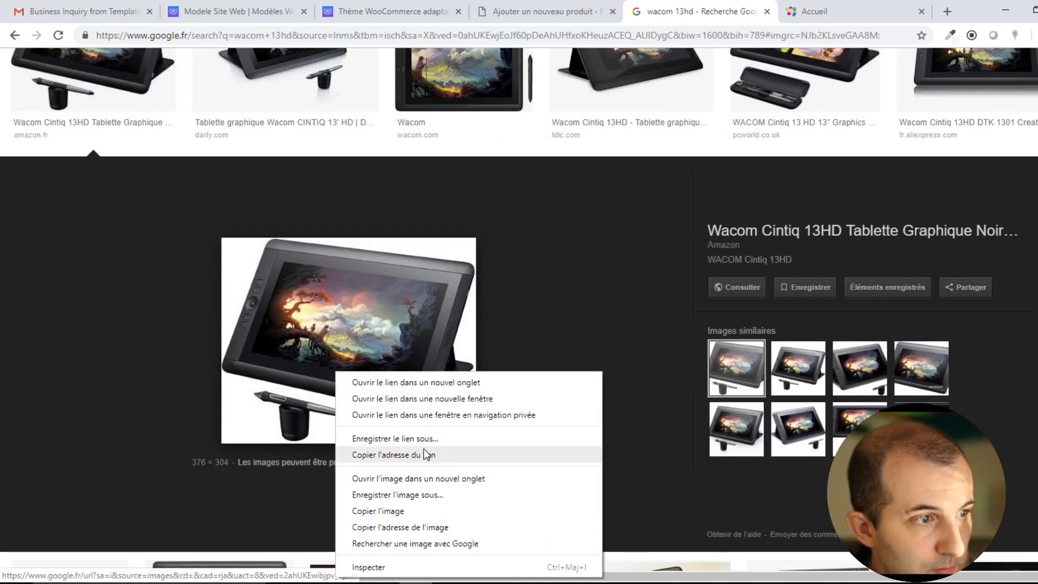
pyautogui.click(427, 479)
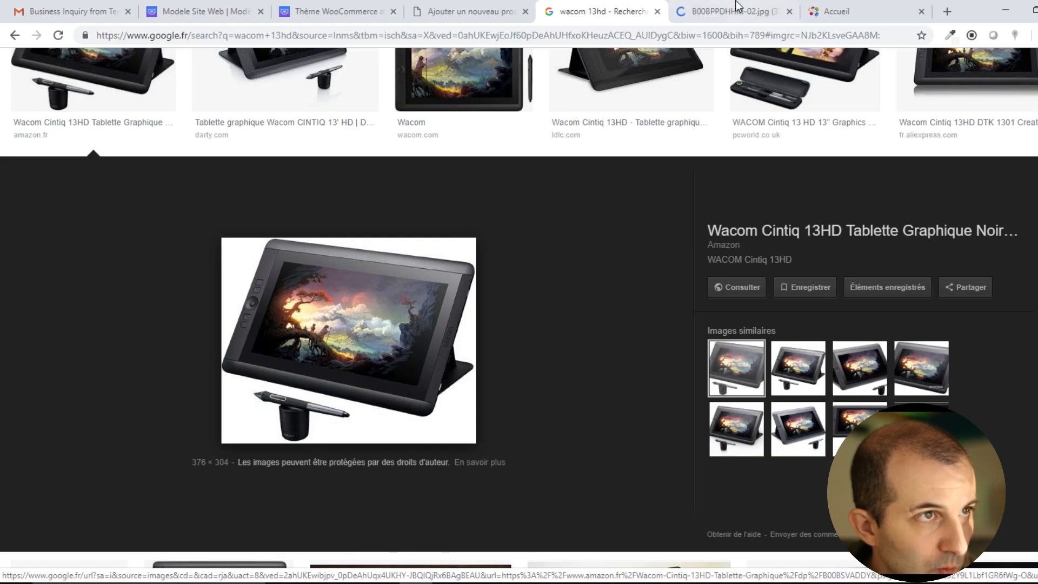
pyautogui.click(737, 10)
pyautogui.rightClick(501, 294)
pyautogui.click(573, 319)
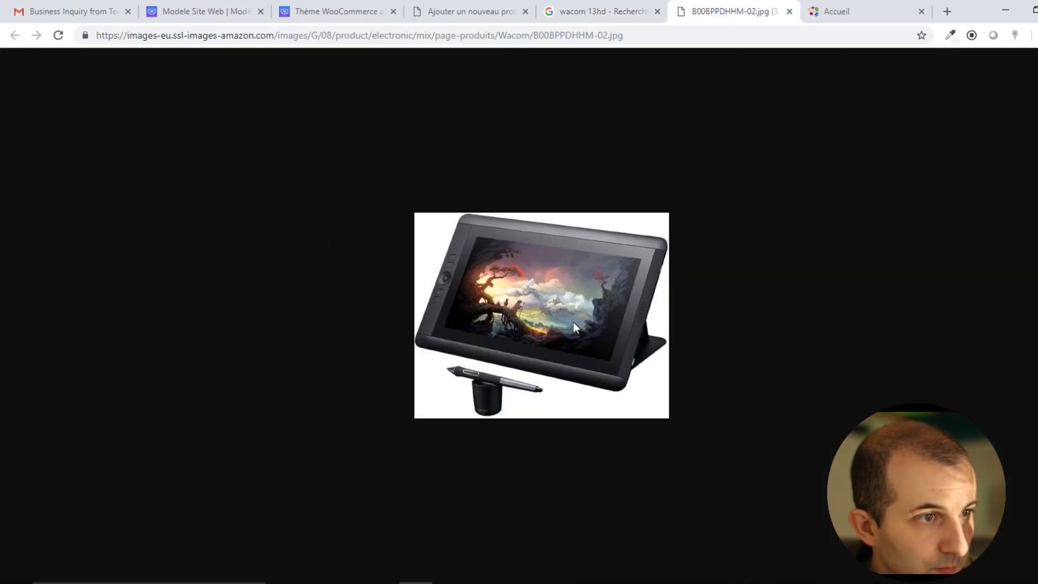
pyautogui.click(140, 164)
pyautogui.click(415, 331)
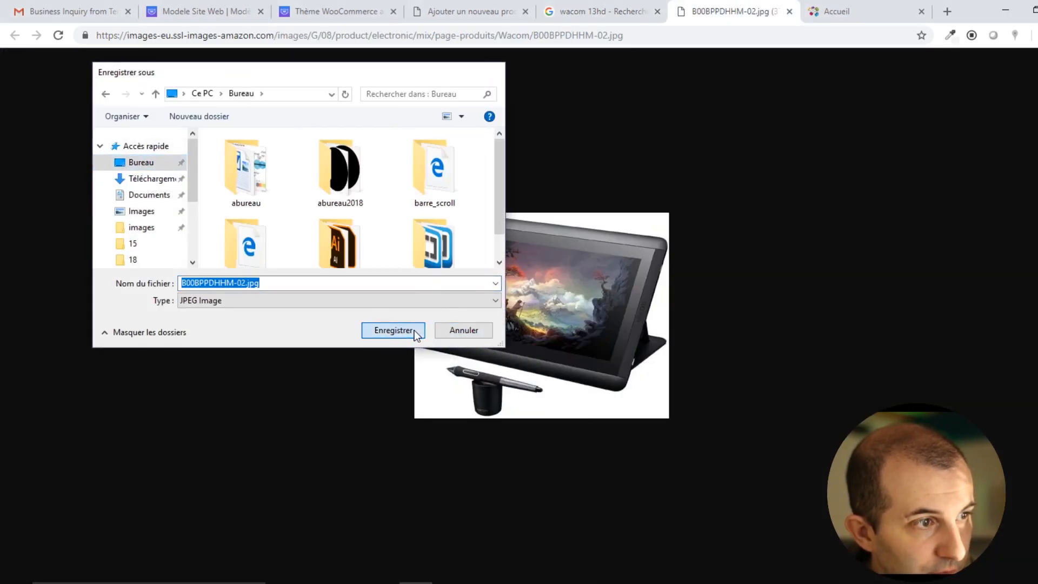
pyautogui.click(465, 12)
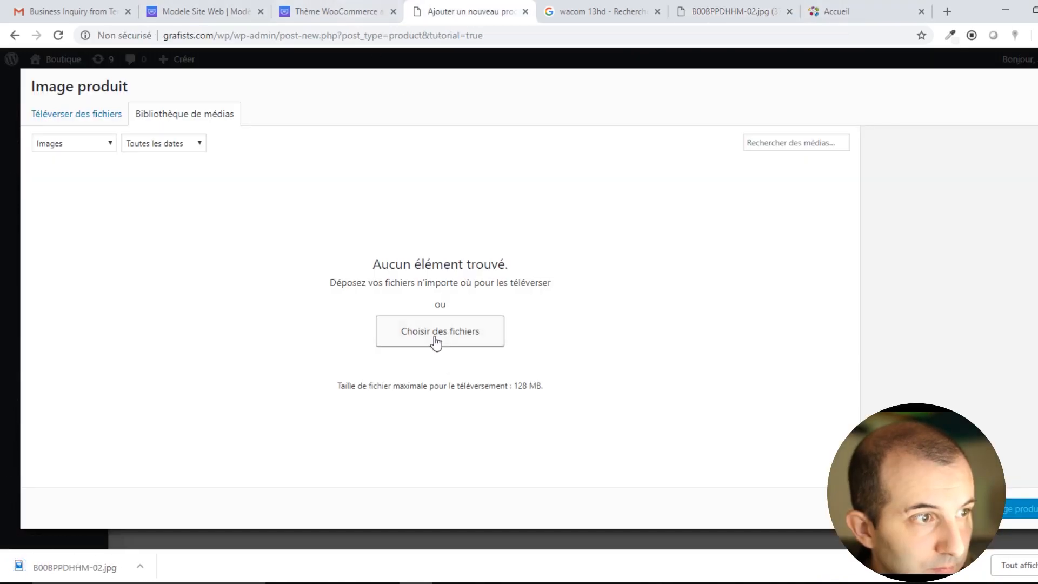
# Upload B00BPPDHHM-02.jpg from the Desktop and set it as the Cintiq 13HD product image.
pyautogui.scroll(3, 162, 202)
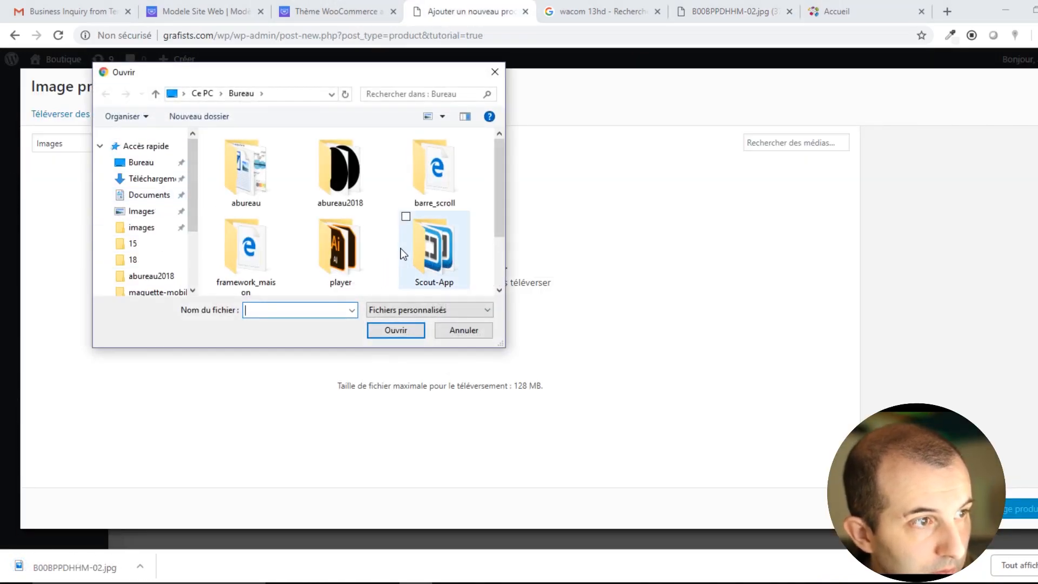
pyautogui.scroll(-2, 401, 252)
pyautogui.doubleClick(245, 252)
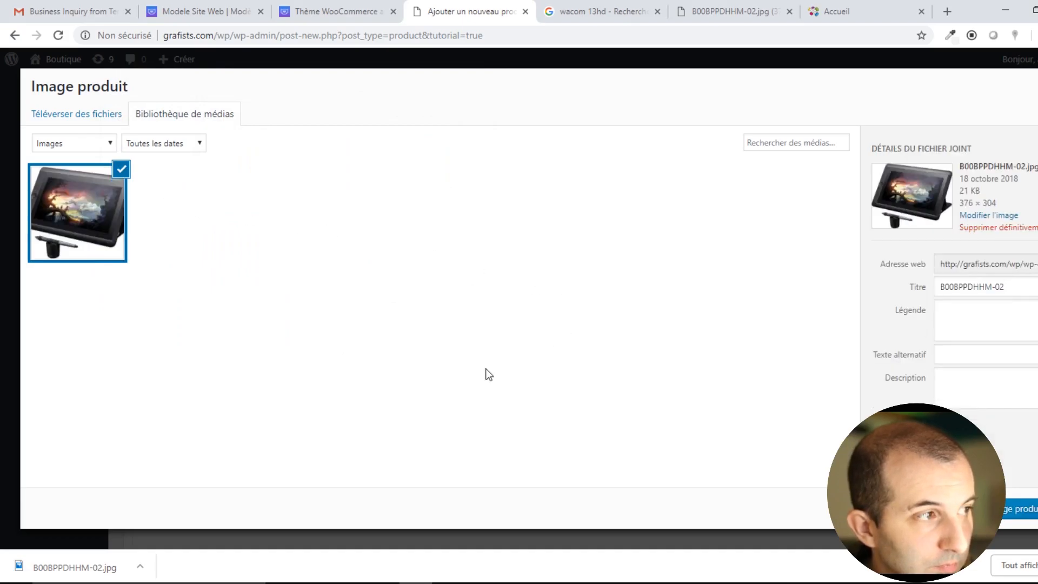
pyautogui.press('Escape')
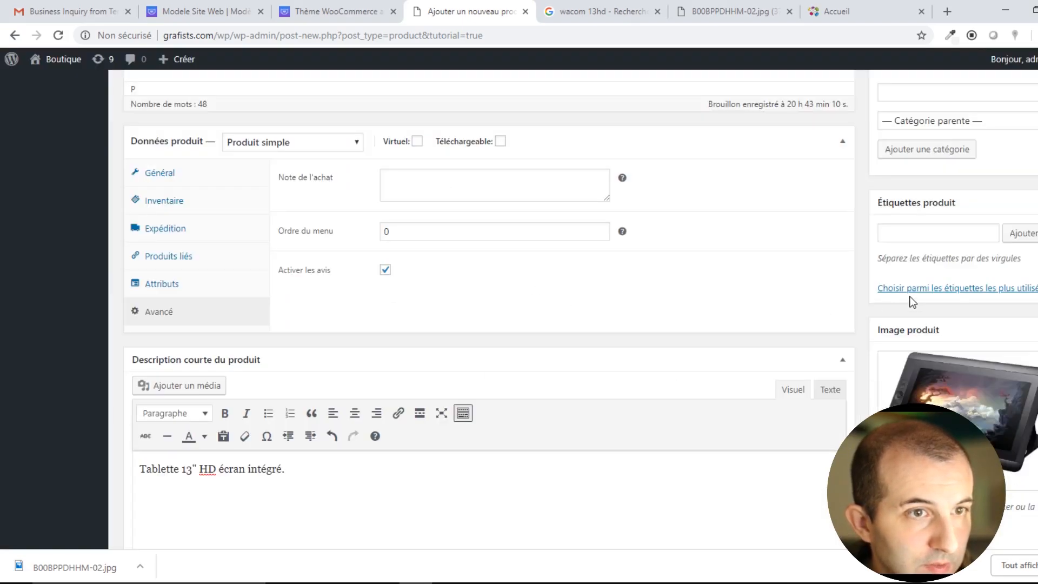
pyautogui.scroll(-3, 890, 408)
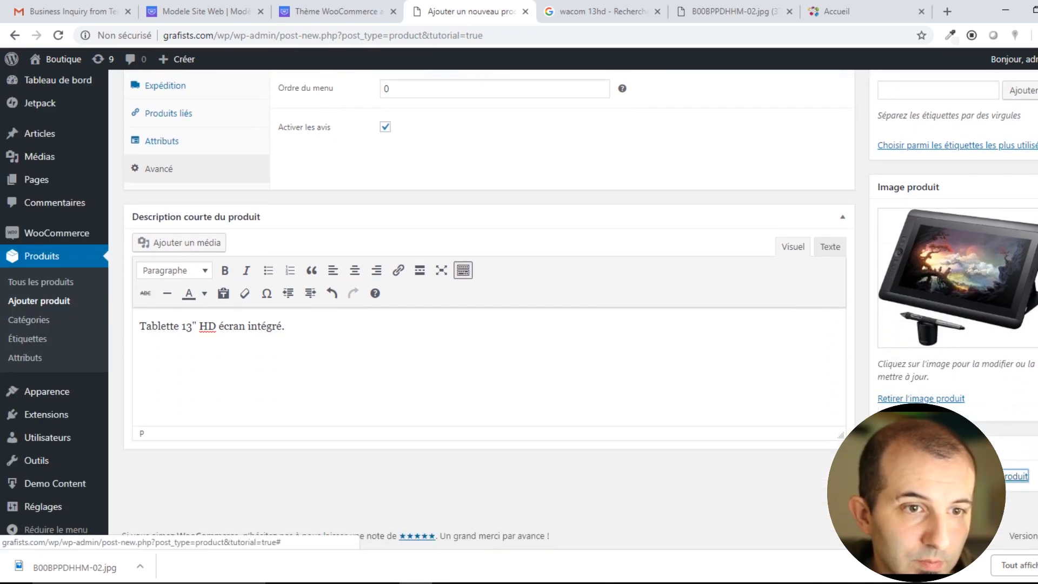
pyautogui.click(887, 477)
pyautogui.click(836, 11)
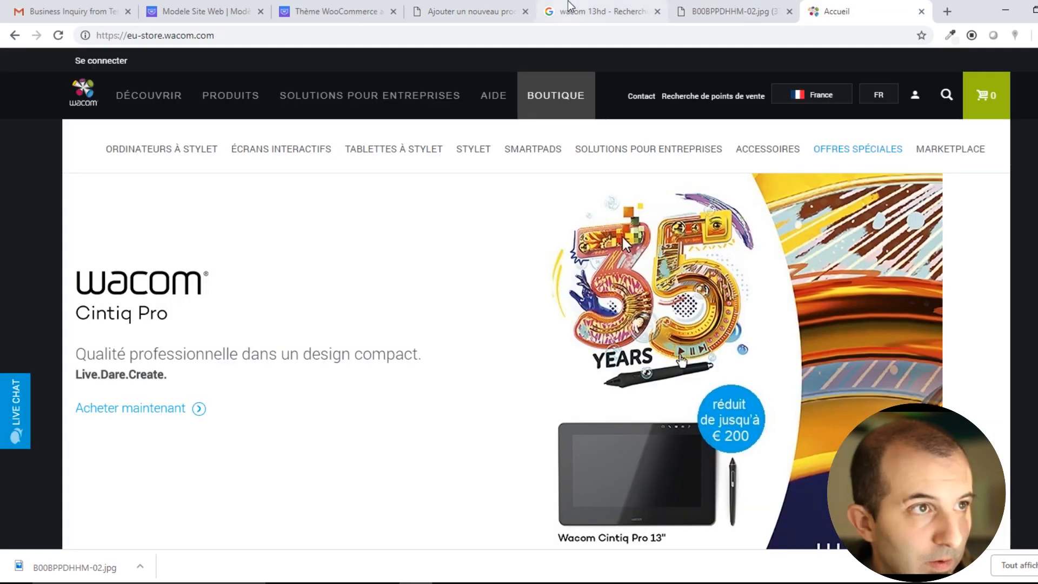
# Open the PCWorld Wacom Cintiq 13HD image in its own tab and save it as 13hd2.
pyautogui.click(600, 11)
pyautogui.scroll(5, 514, 238)
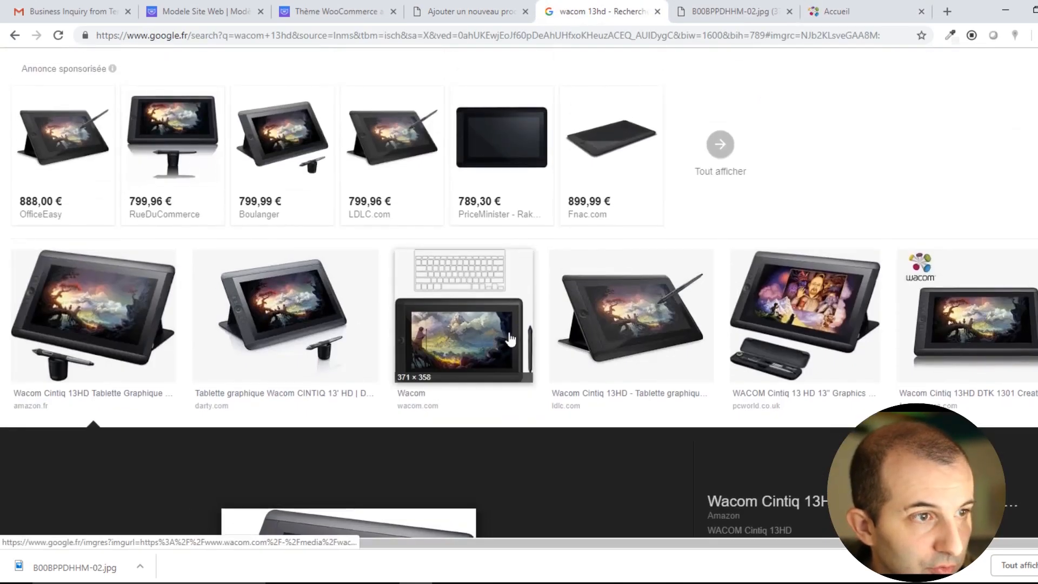
pyautogui.click(806, 325)
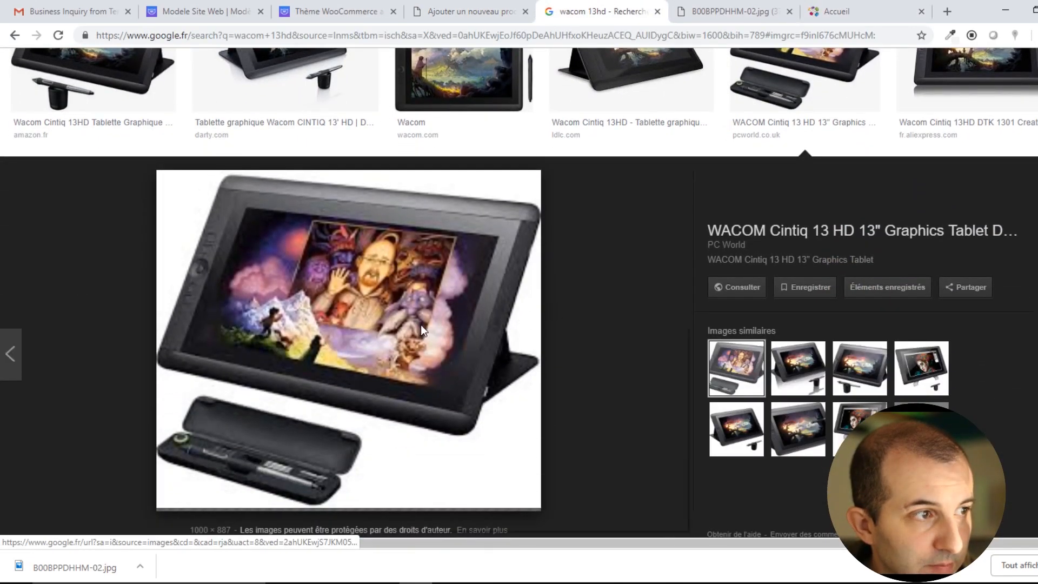
pyautogui.rightClick(422, 327)
pyautogui.click(503, 432)
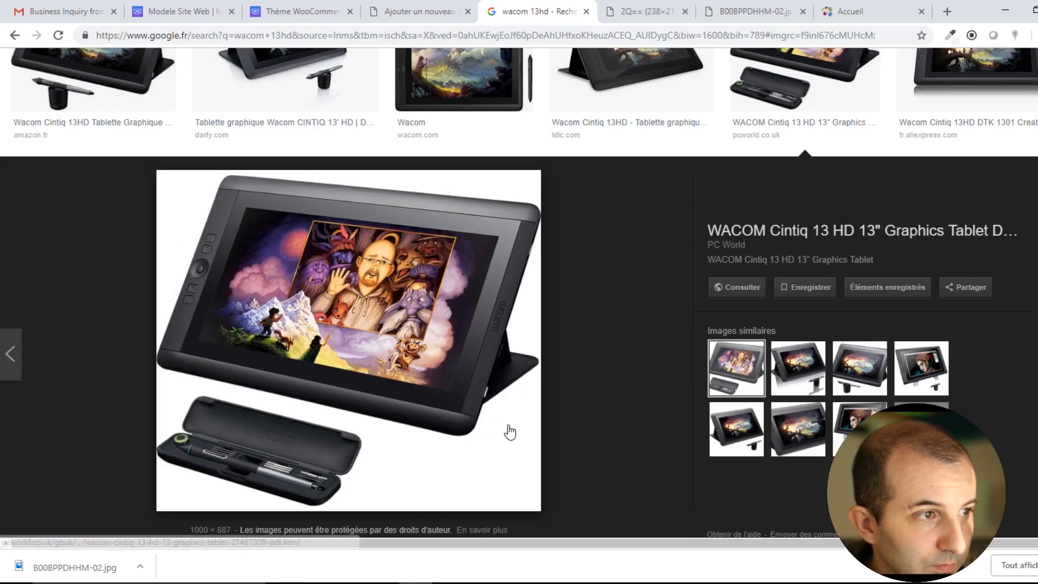
pyautogui.click(620, 12)
pyautogui.rightClick(524, 310)
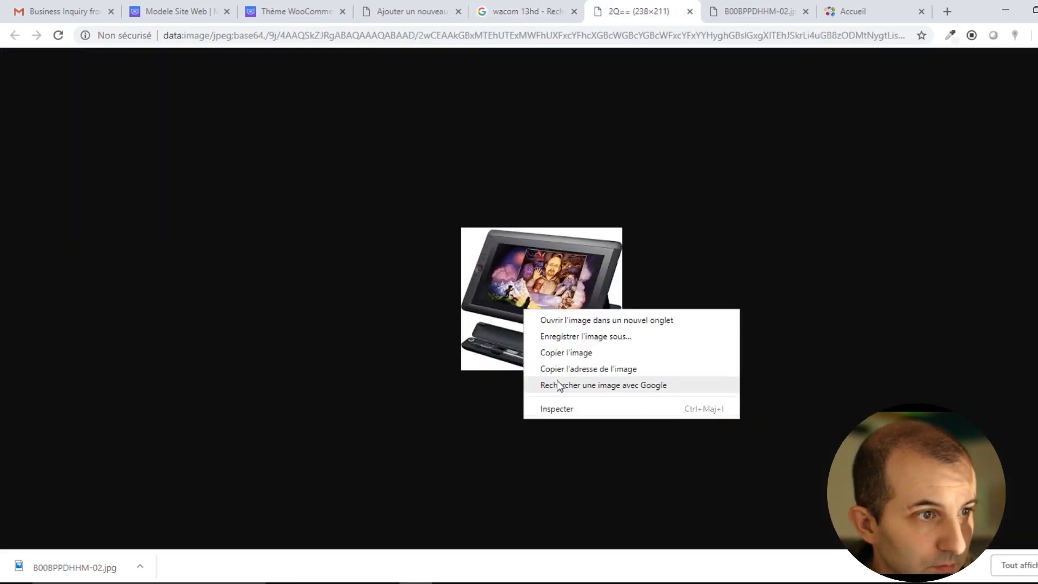
pyautogui.click(584, 337)
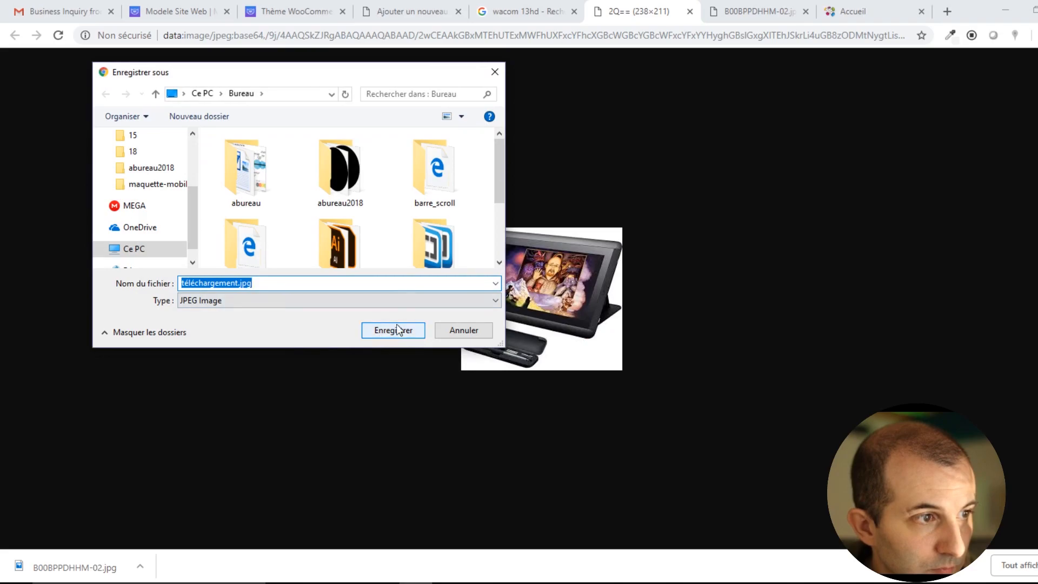
pyautogui.write('13')
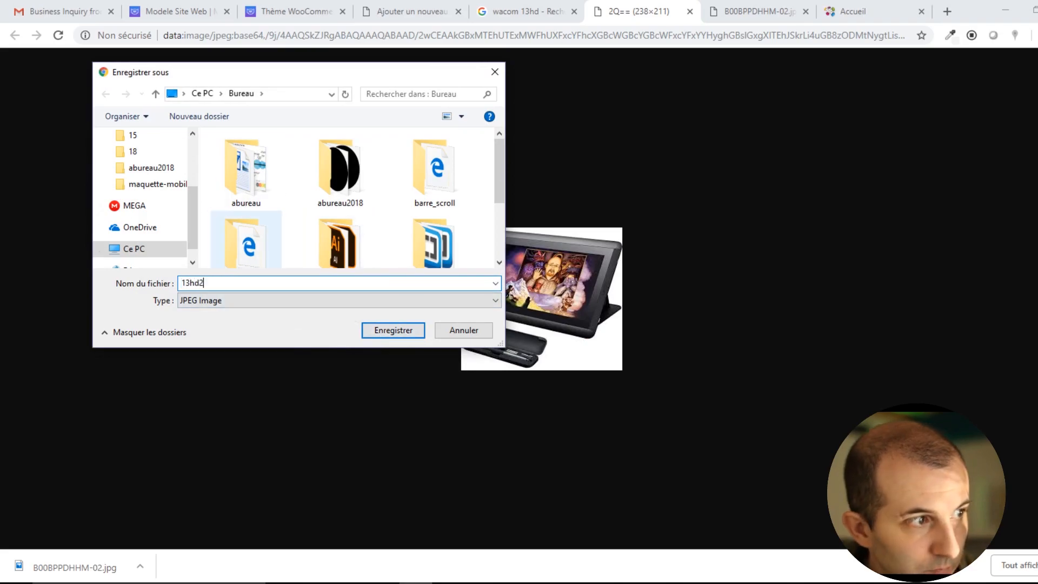
pyautogui.write('hd2')
pyautogui.press('Return')
# Open the Amazon Canada Cintiq 13HD image and save it to the desktop as wacom-cintiq-13HD-img1.jpg.
pyautogui.click(544, 8)
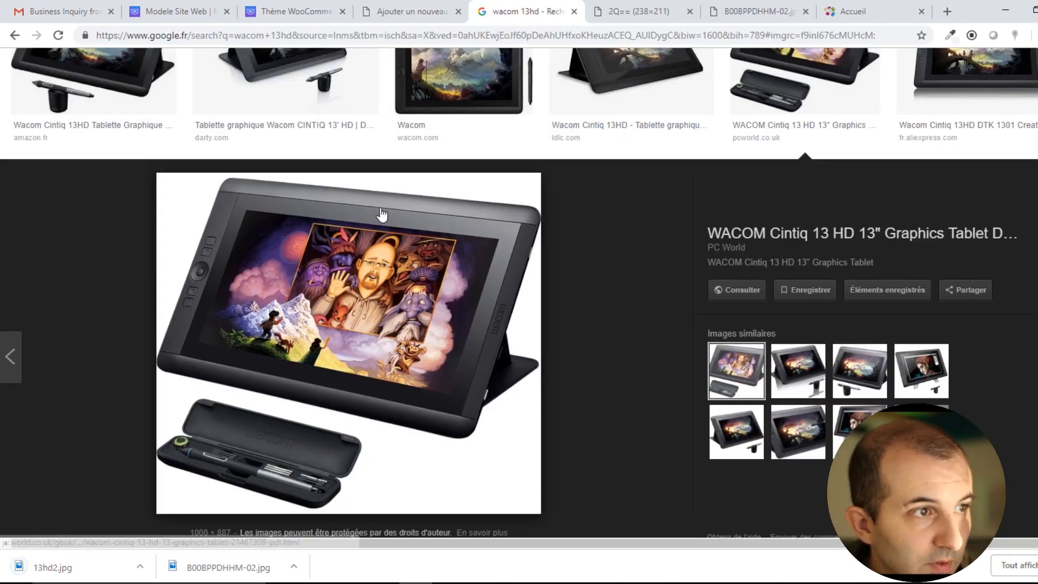
pyautogui.scroll(-10, 533, 250)
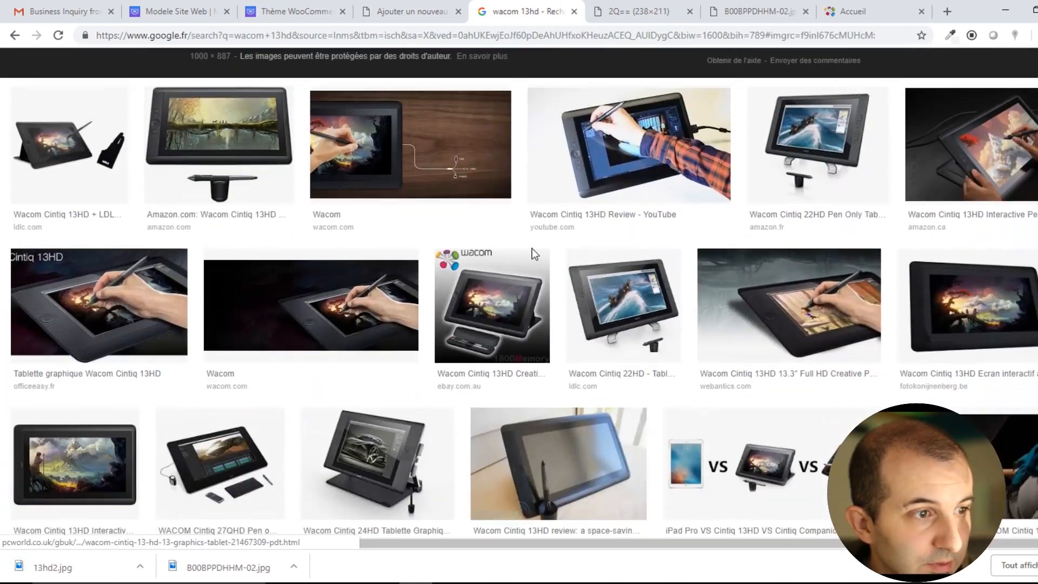
pyautogui.click(973, 147)
pyautogui.rightClick(332, 335)
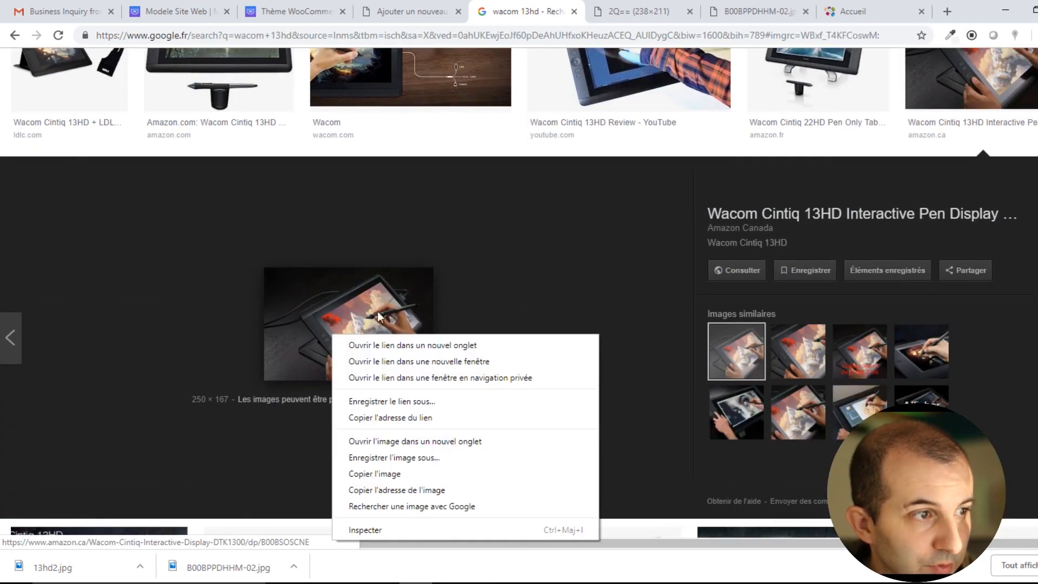
pyautogui.click(409, 362)
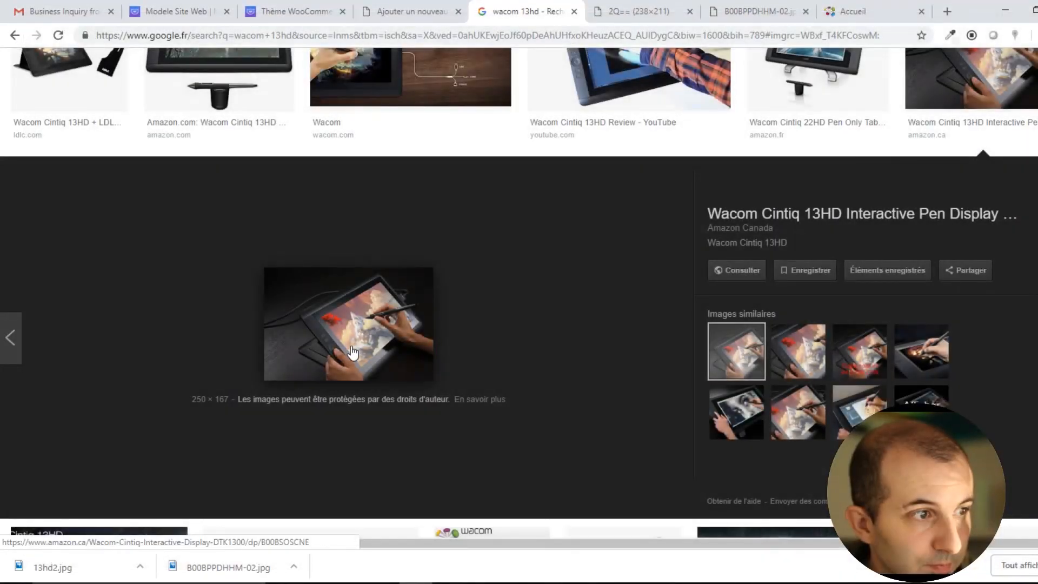
pyautogui.rightClick(349, 340)
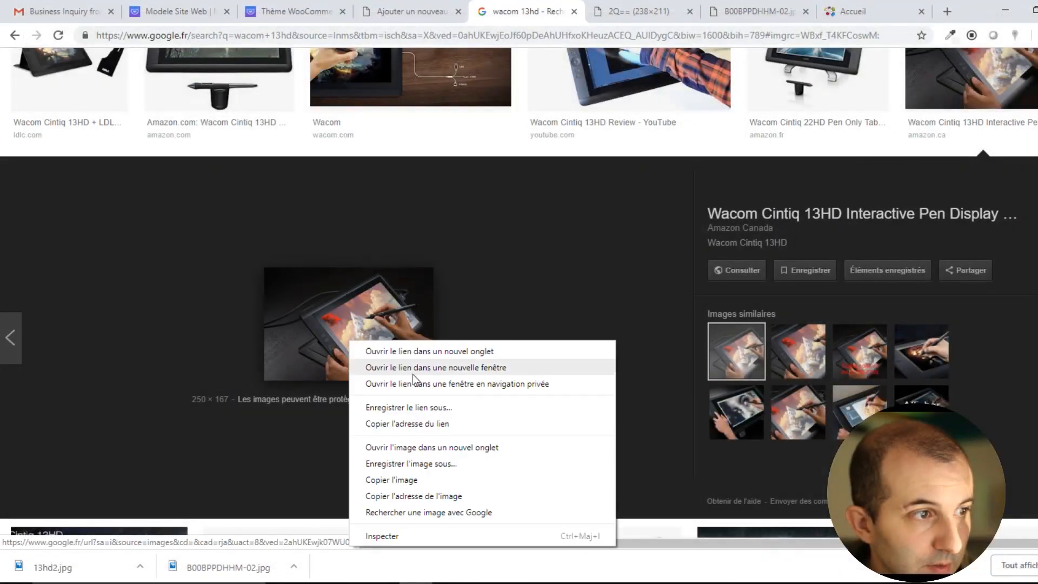
pyautogui.click(459, 449)
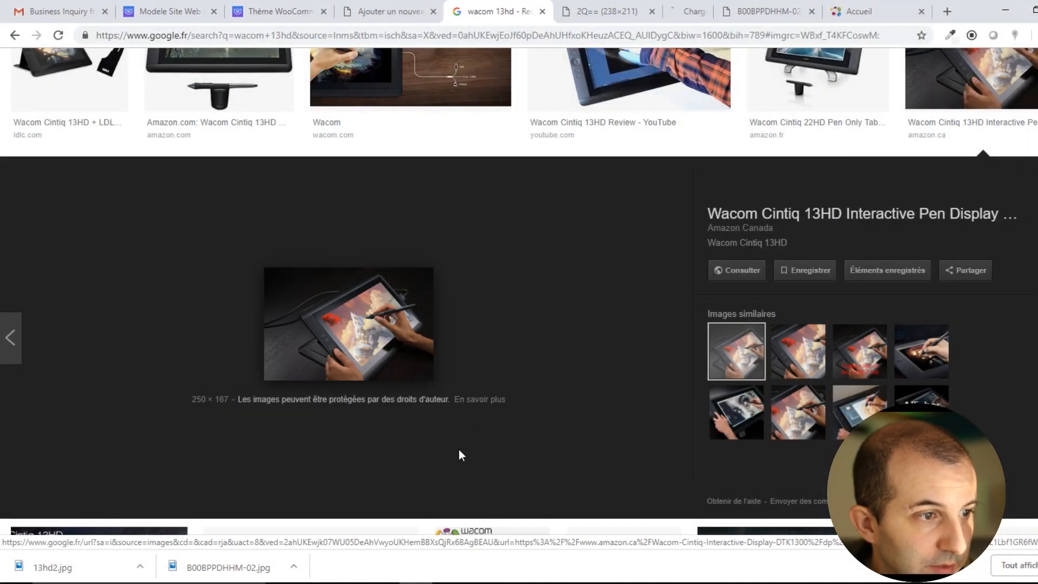
pyautogui.click(670, 11)
pyautogui.rightClick(511, 309)
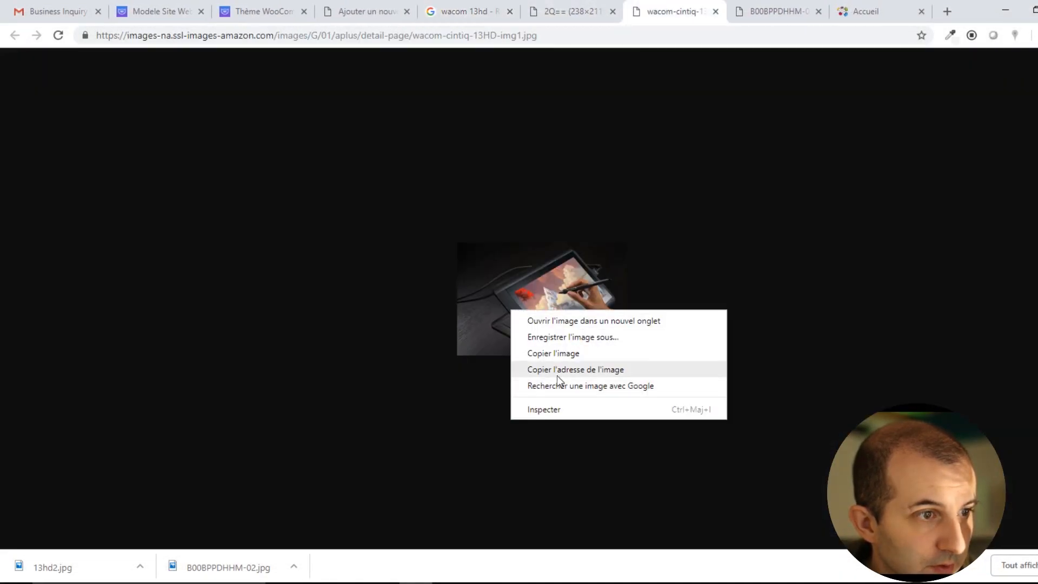
pyautogui.click(560, 338)
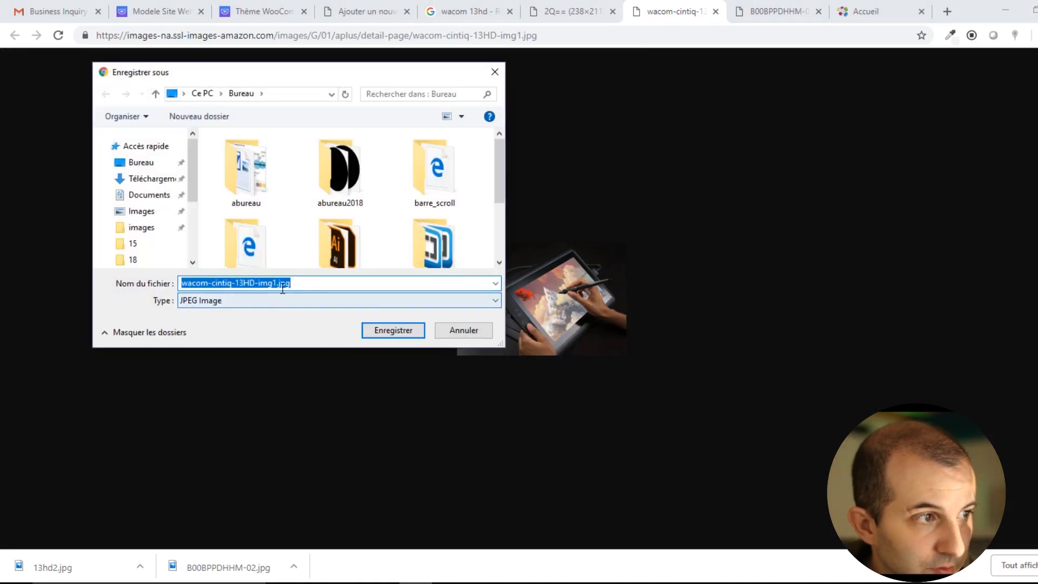
pyautogui.click(407, 330)
pyautogui.click(371, 8)
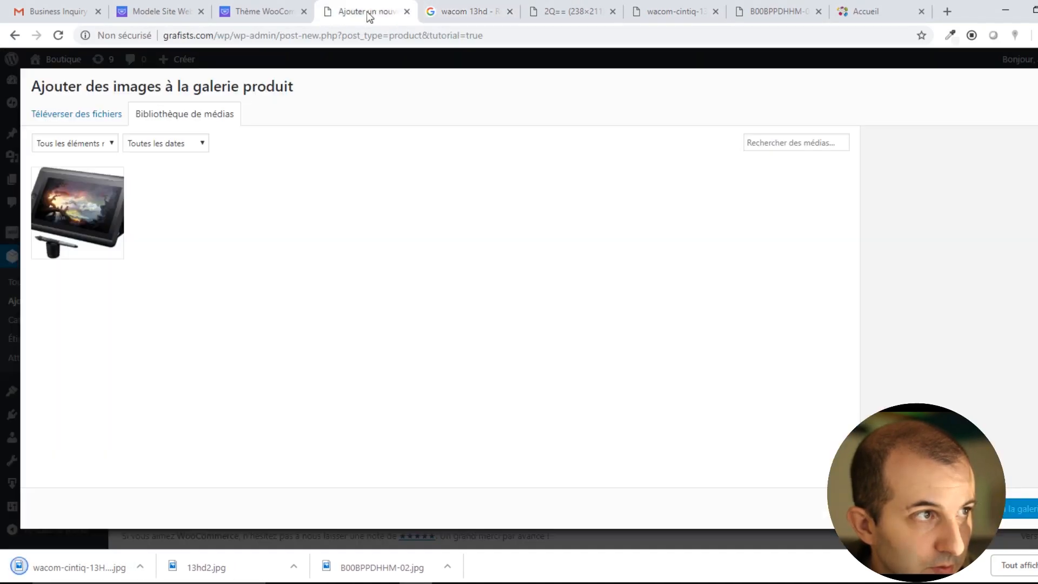
# Upload 13hd2.jpg and wacom-cintiq-13HD-img1.jpg from the desktop and insert both into the product gallery.
pyautogui.click(77, 114)
pyautogui.click(538, 305)
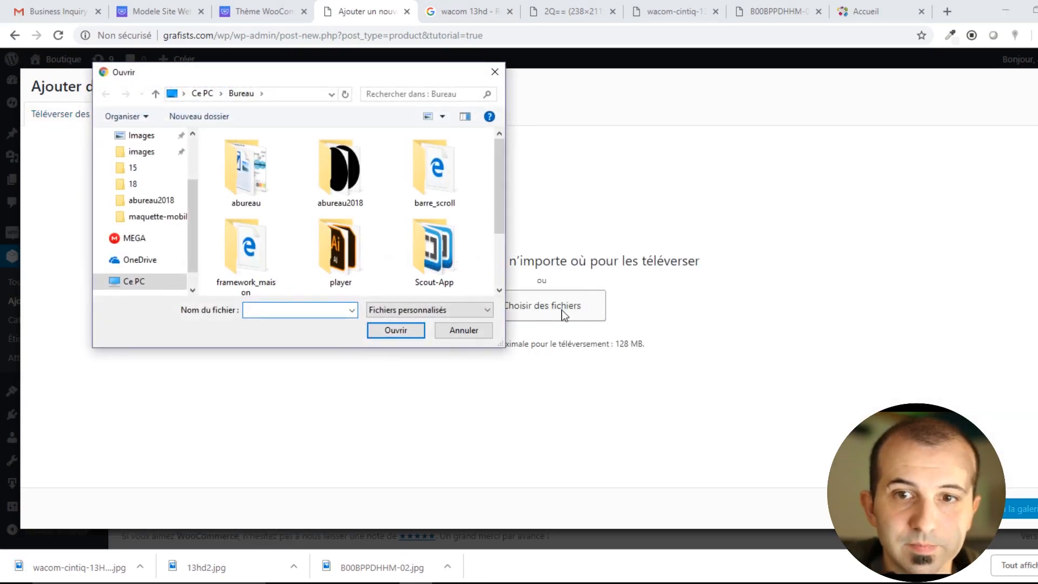
pyautogui.scroll(-2, 376, 260)
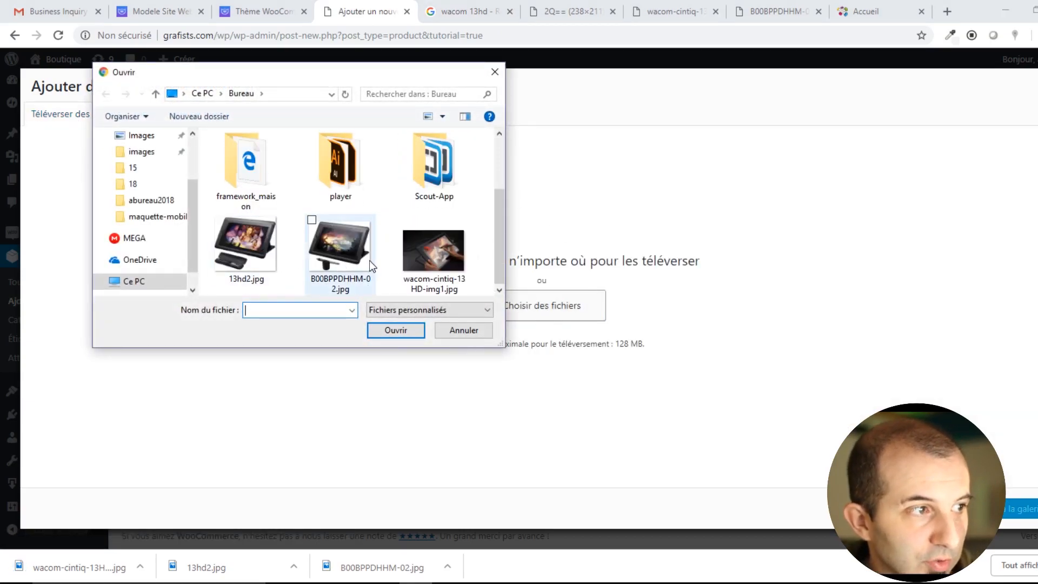
pyautogui.click(258, 242)
pyautogui.keyDown('ctrl'); pyautogui.click(432, 250); pyautogui.keyUp('ctrl')
pyautogui.click(396, 330)
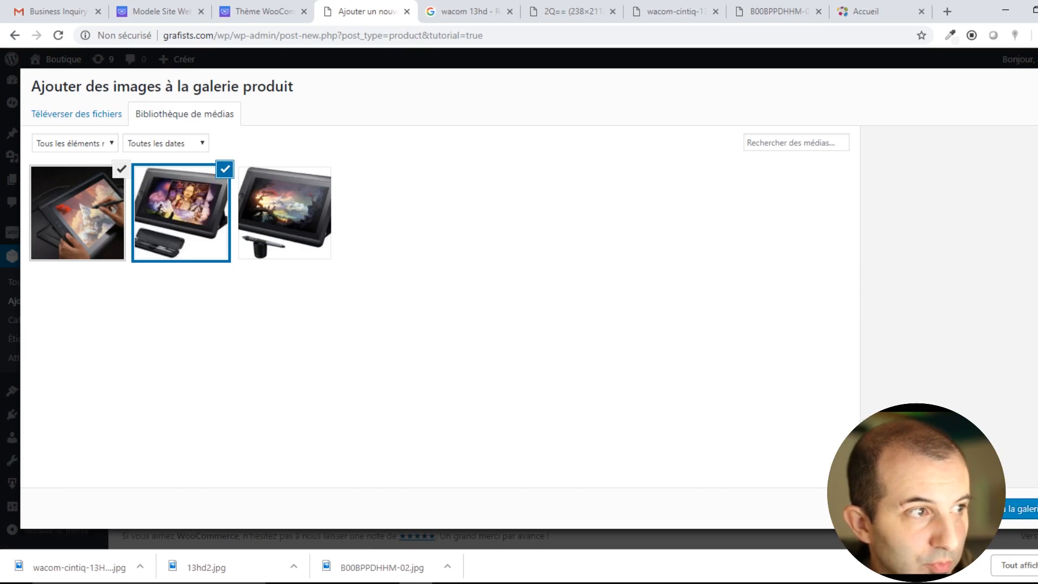
pyautogui.click(1020, 513)
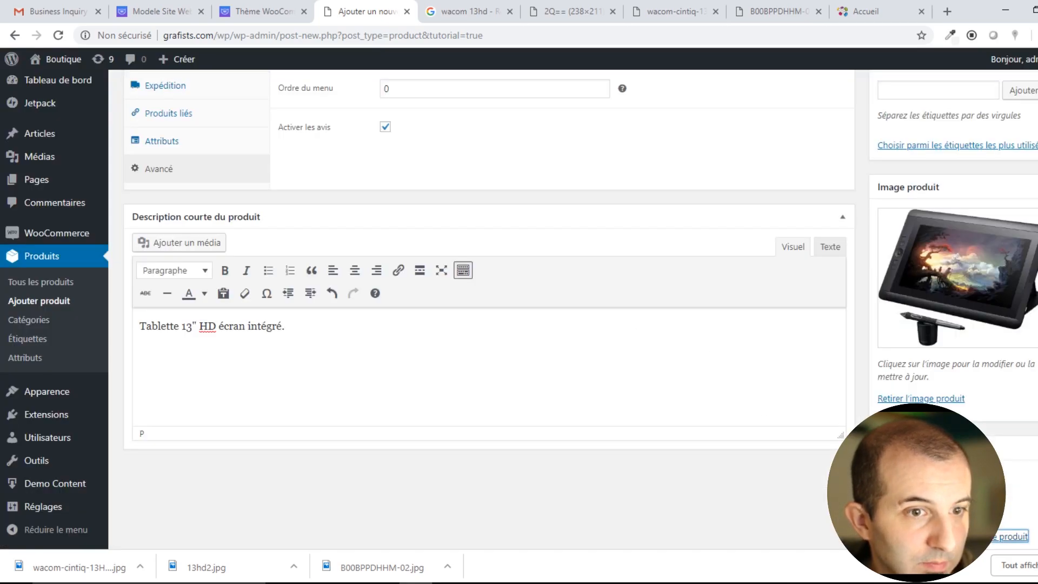
# Publish the Wacom Cintiq 13HD product so its status reads Publié on 18 octobre 2018.
pyautogui.scroll(3, 685, 289)
pyautogui.scroll(-5, 683, 283)
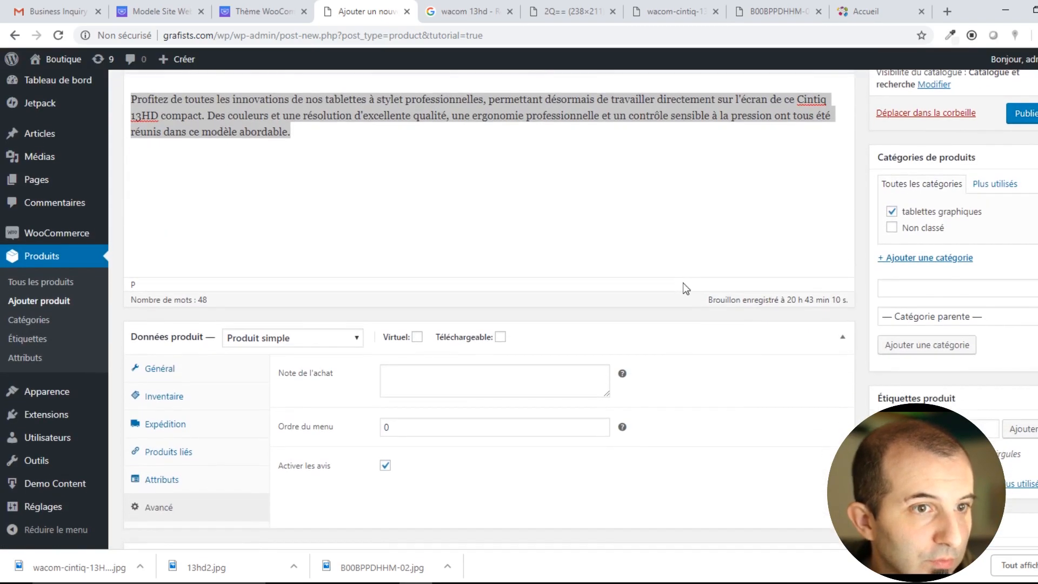
pyautogui.scroll(10, 684, 281)
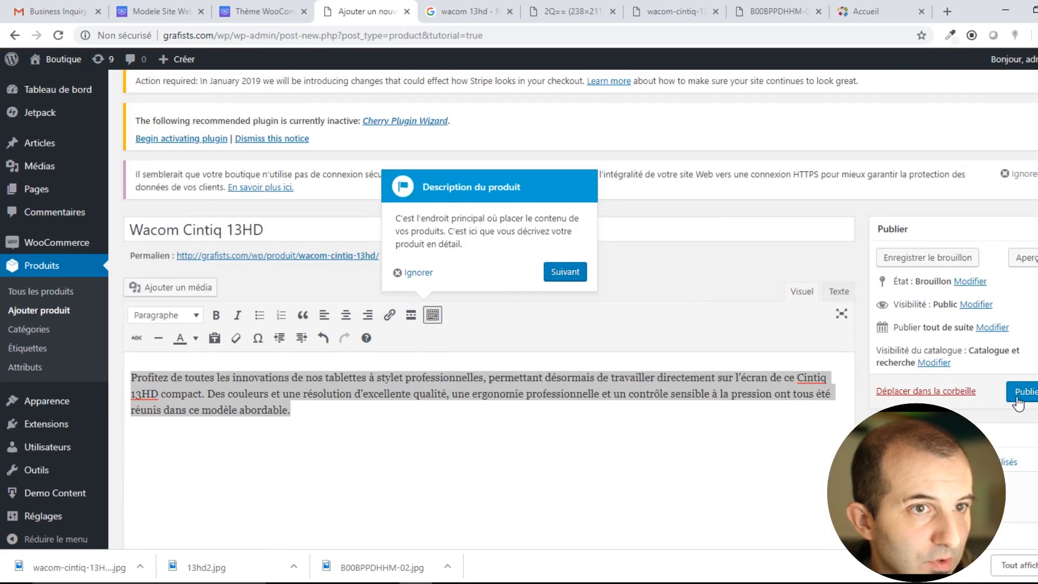
pyautogui.click(1023, 393)
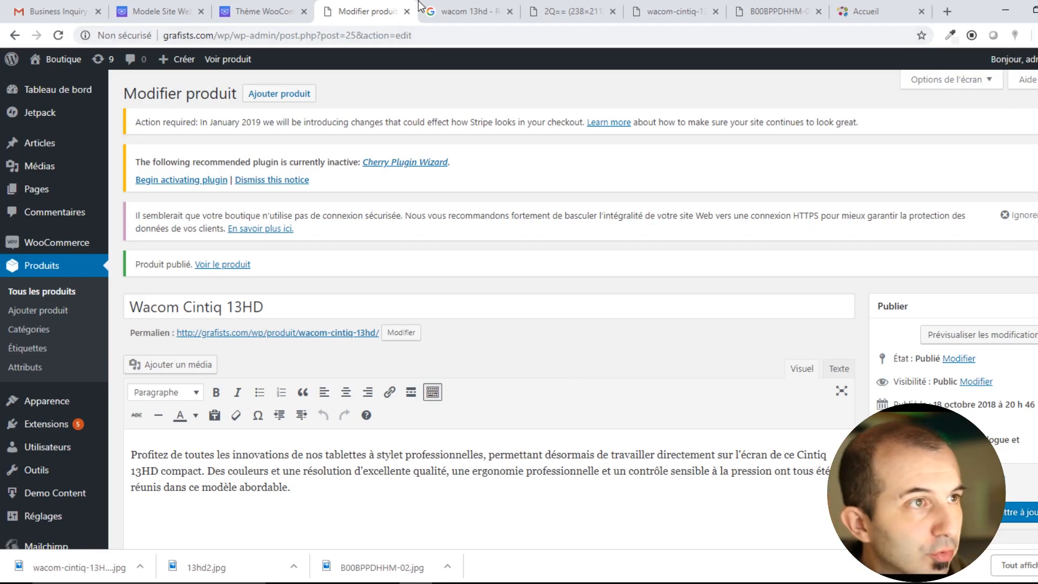
# Search Google Images for 'huion', open the Huion GT-185 Amazon page and select its product name.
pyautogui.click(462, 13)
pyautogui.scroll(10, 254, 146)
pyautogui.moveTo(206, 76); pyautogui.dragTo(22, 63)
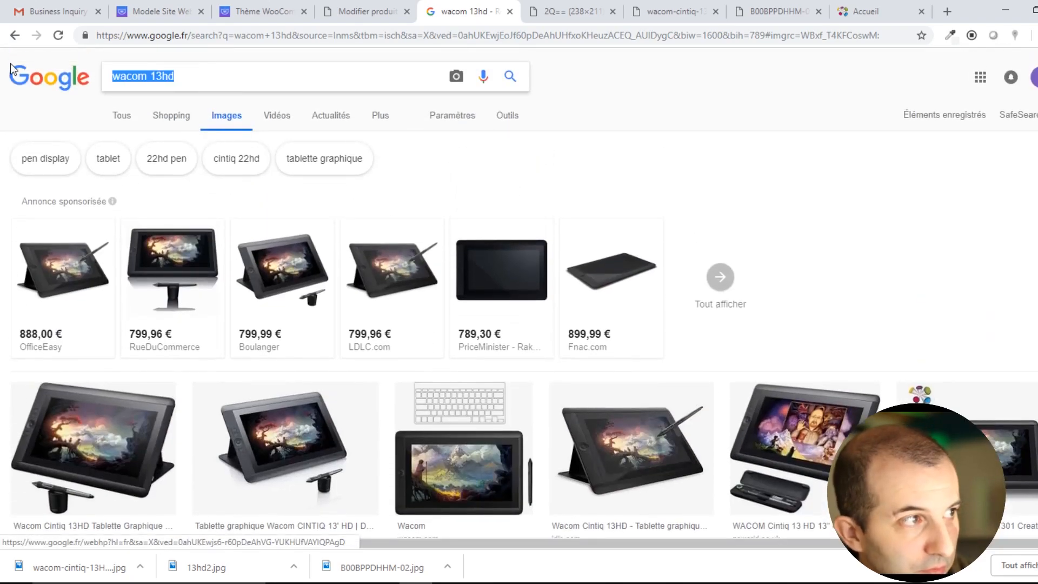
pyautogui.write('huion')
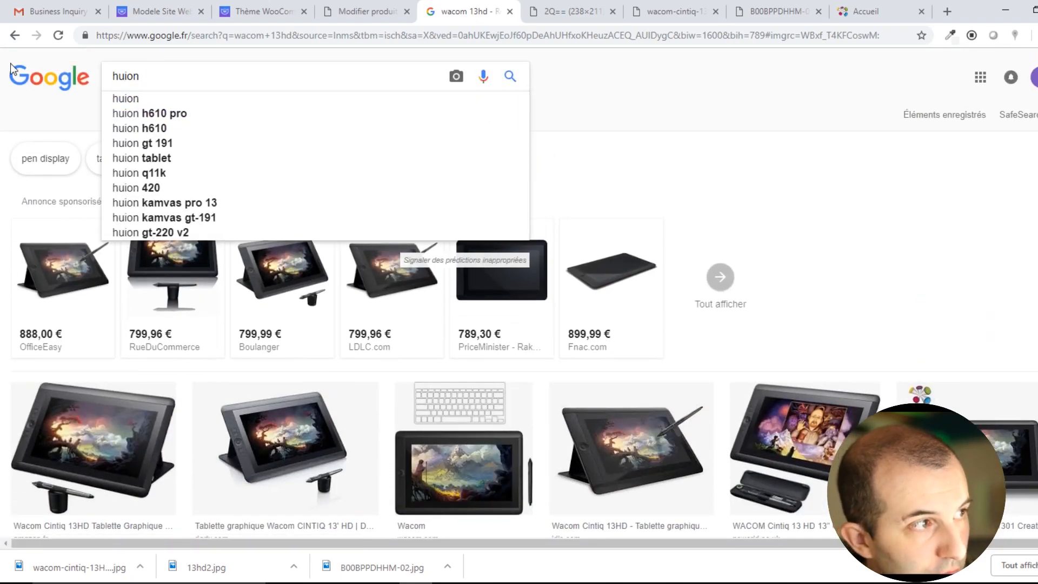
pyautogui.press('Return')
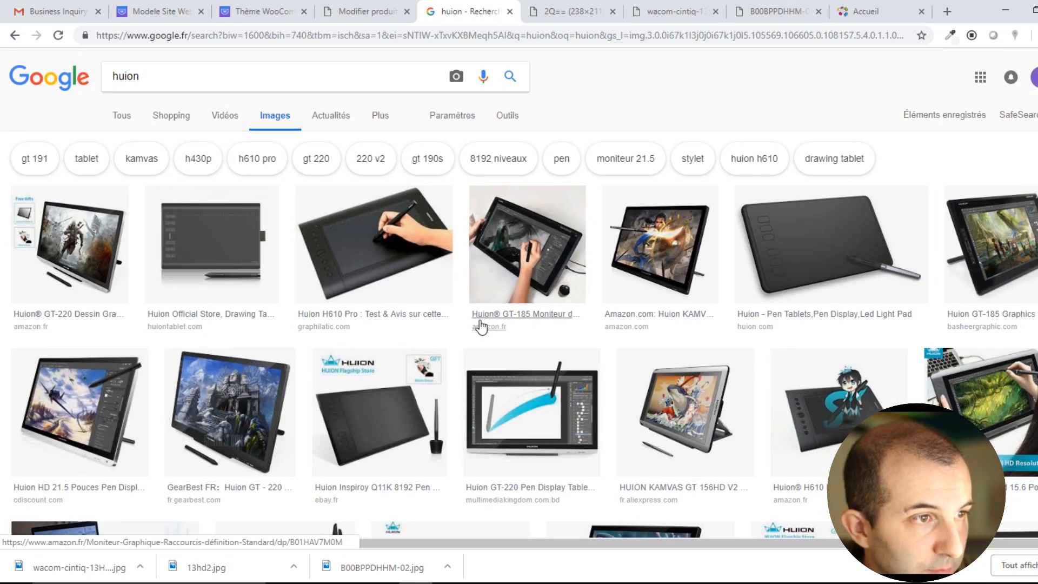
pyautogui.click(539, 264)
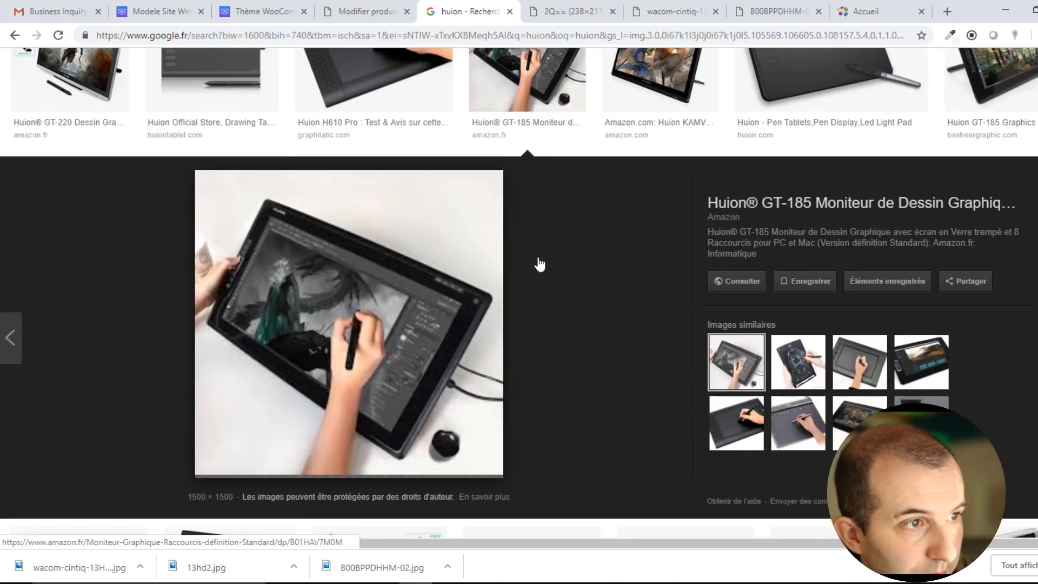
pyautogui.click(728, 282)
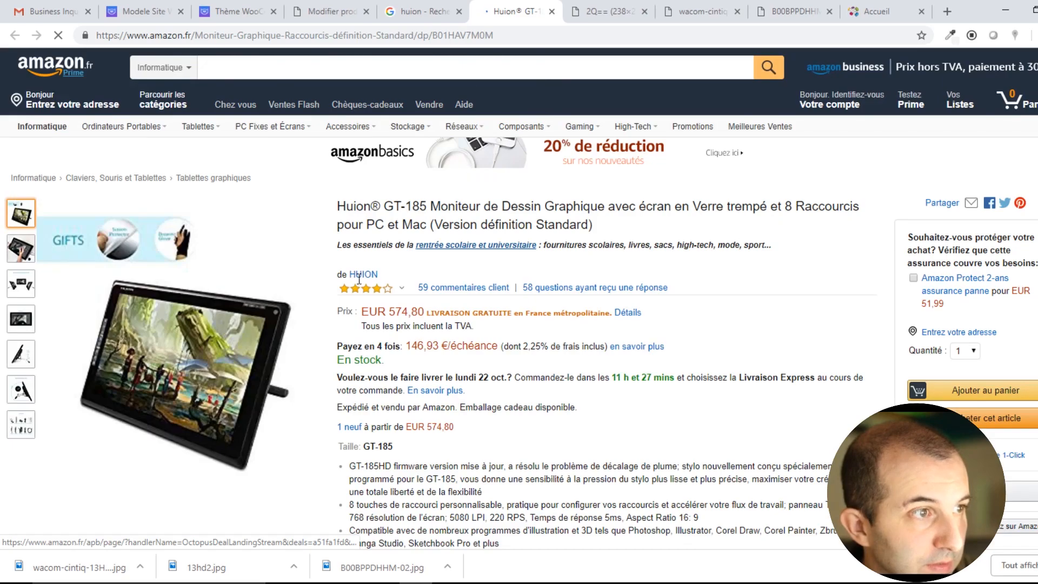
pyautogui.moveTo(338, 207); pyautogui.dragTo(430, 206)
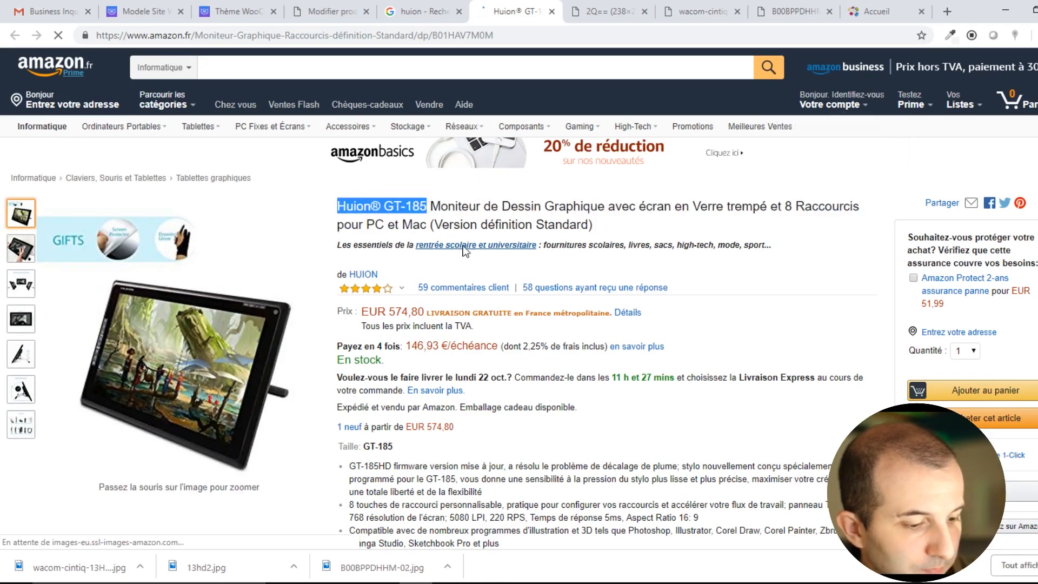
pyautogui.click(327, 11)
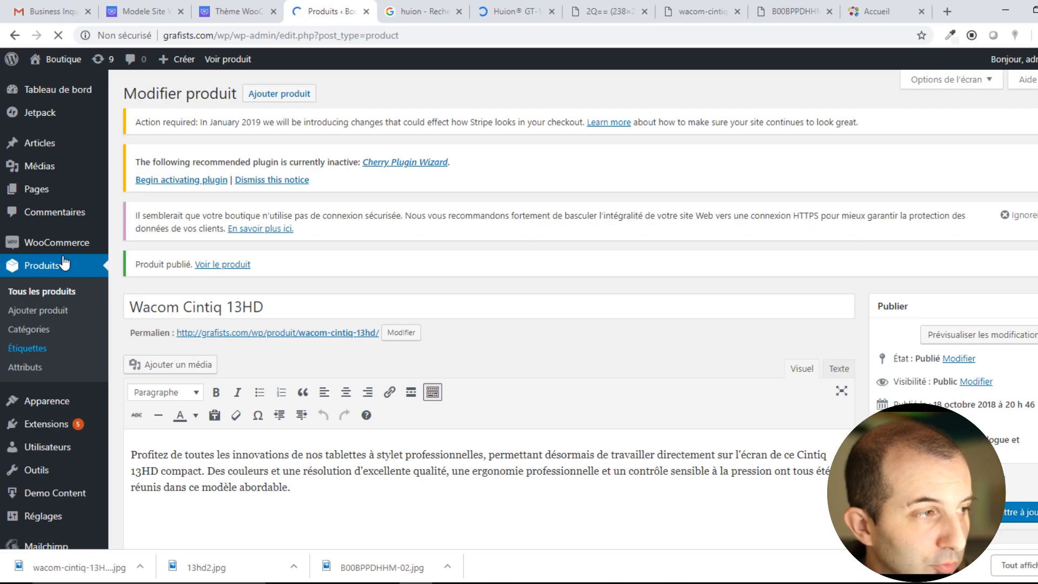
# Add a new product titled 'Huion GT-185', with the ® symbol removed from the name.
pyautogui.scroll(-2, 215, 420)
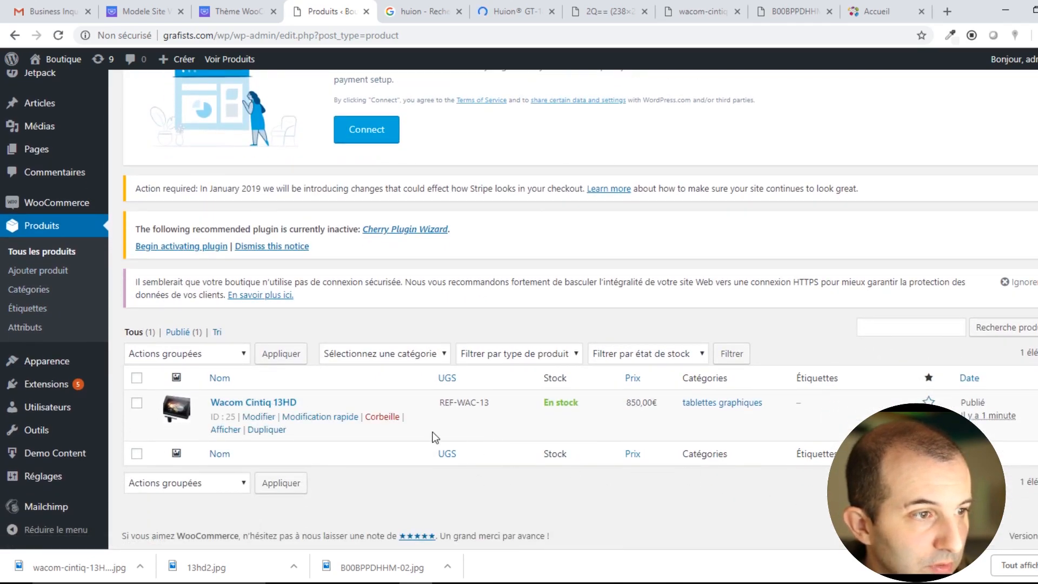
pyautogui.scroll(2, 327, 300)
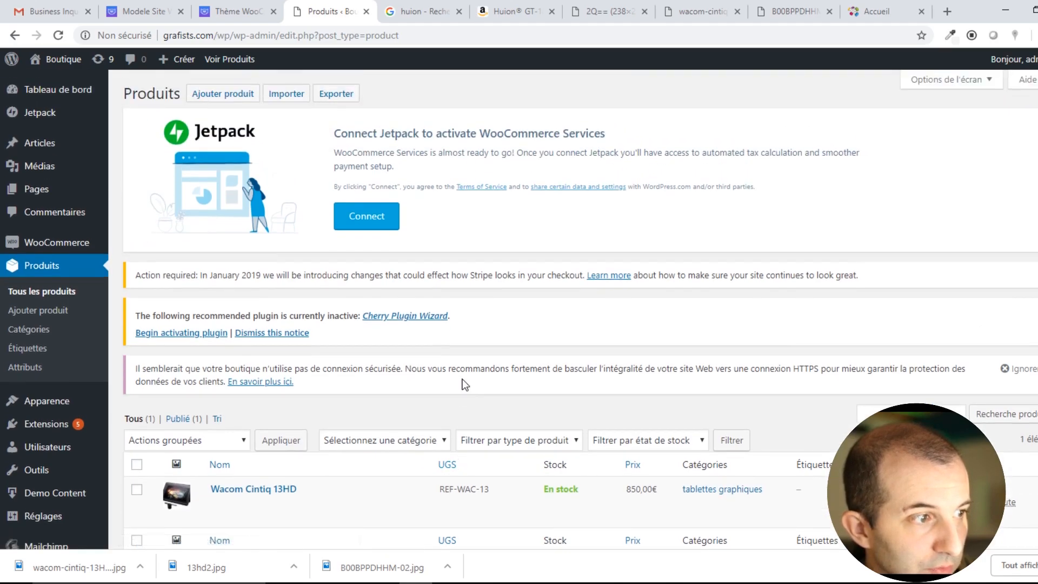
pyautogui.click(208, 93)
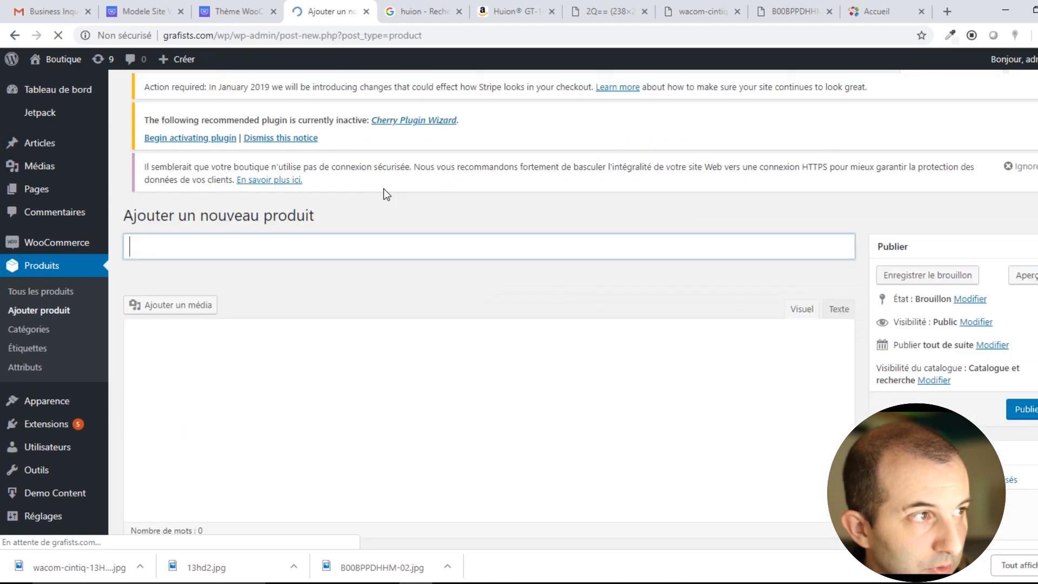
pyautogui.click(183, 270)
pyautogui.press('BackSpace')
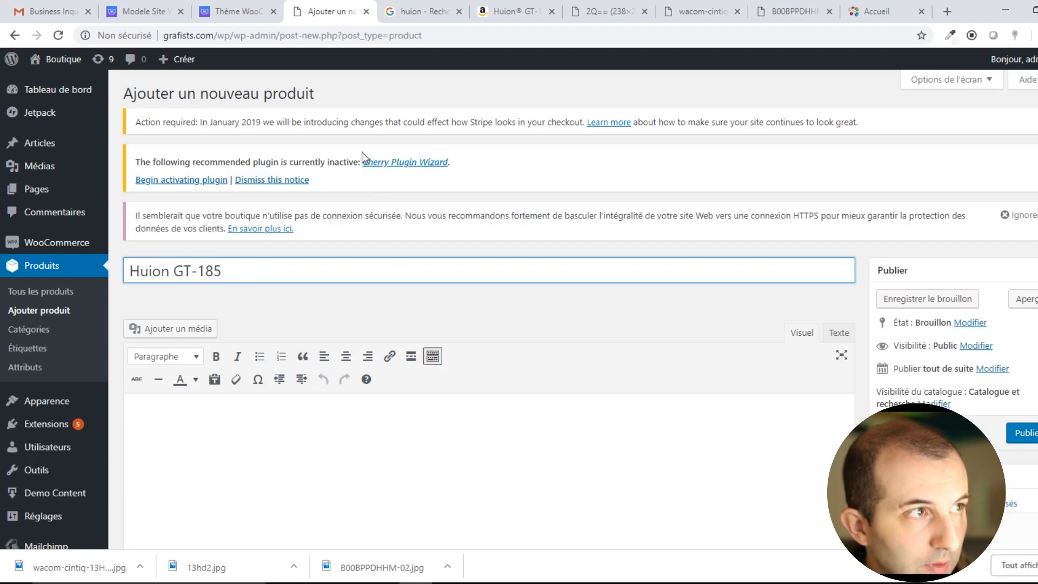
pyautogui.click(427, 10)
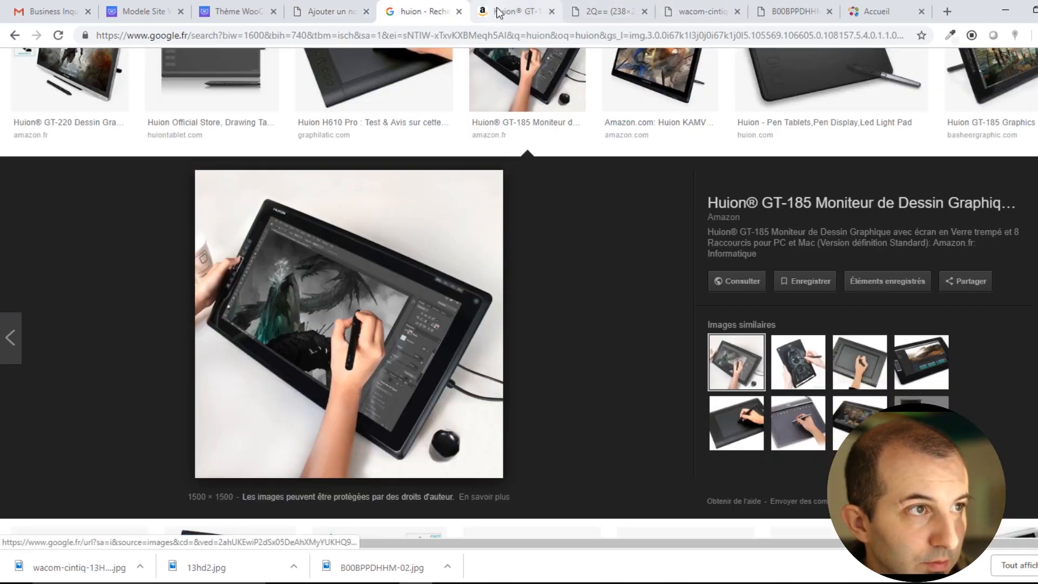
# Check the Huion GT-185's 574,80 € price on its Amazon listing.
pyautogui.click(514, 11)
pyautogui.scroll(-3, 350, 335)
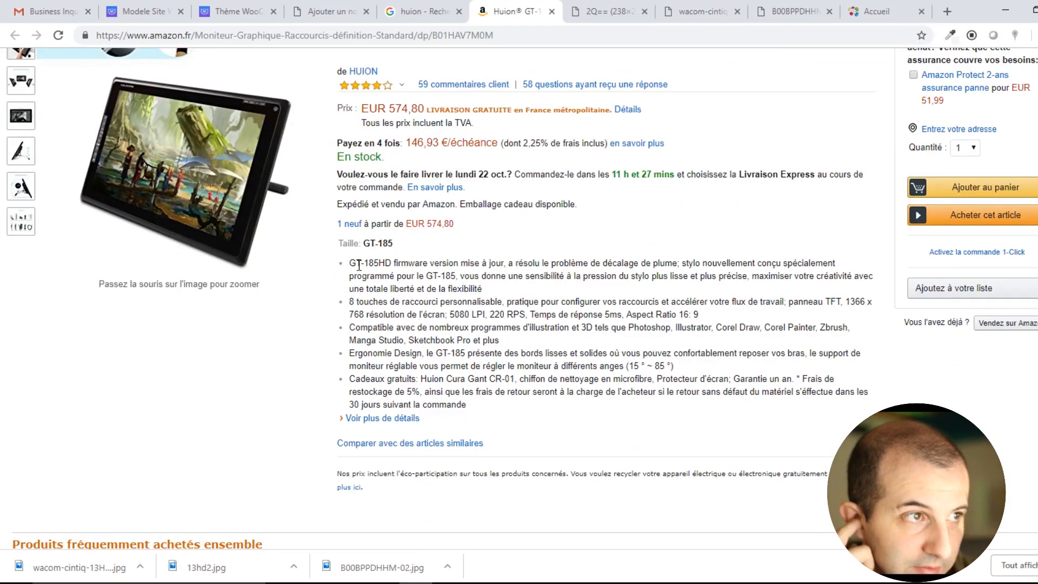
pyautogui.scroll(-6, 513, 286)
pyautogui.scroll(10, 515, 291)
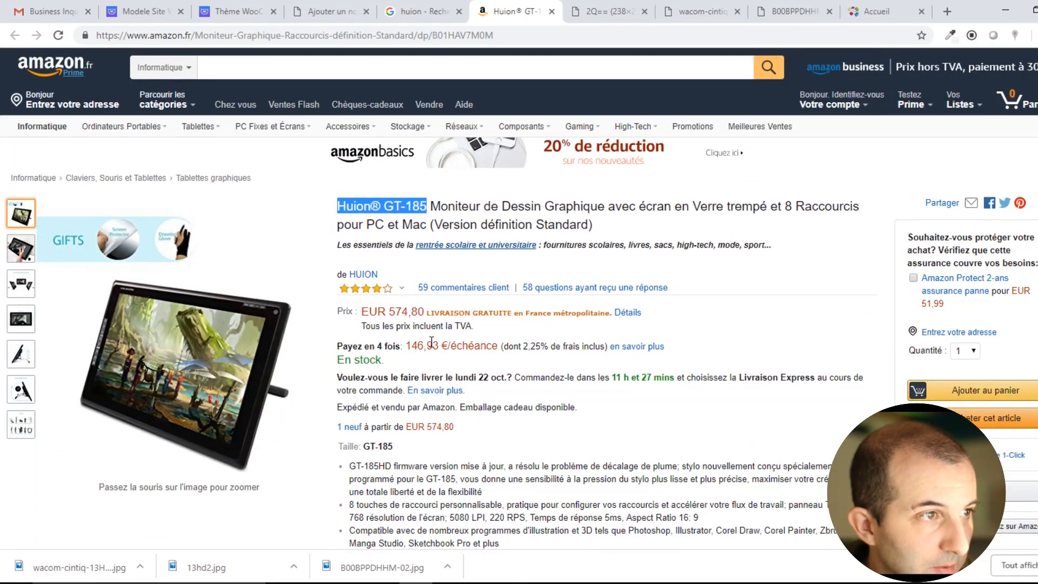
pyautogui.moveTo(389, 312); pyautogui.dragTo(423, 313)
pyautogui.click(422, 313)
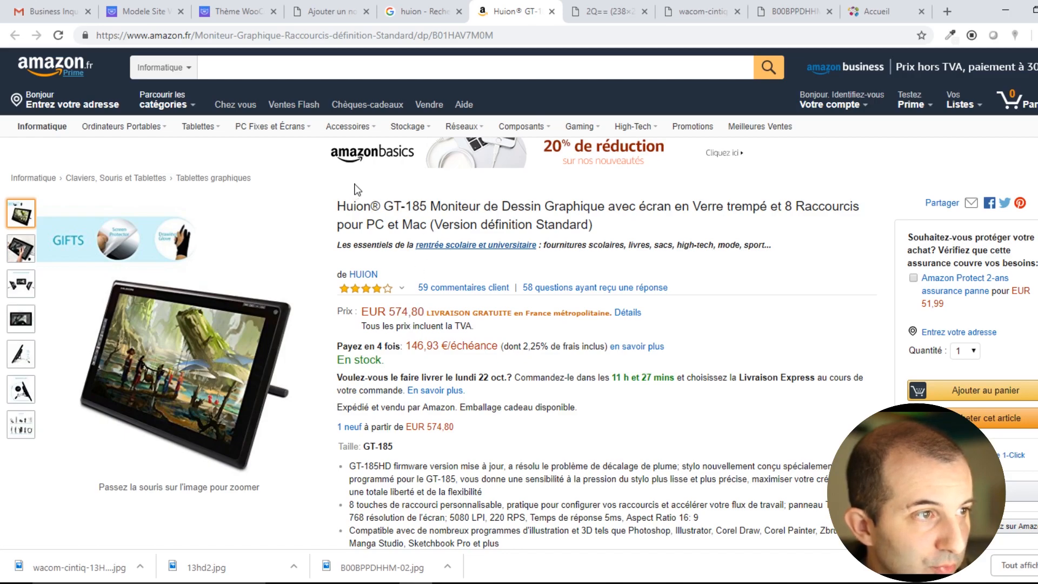
pyautogui.scroll(-3, 411, 358)
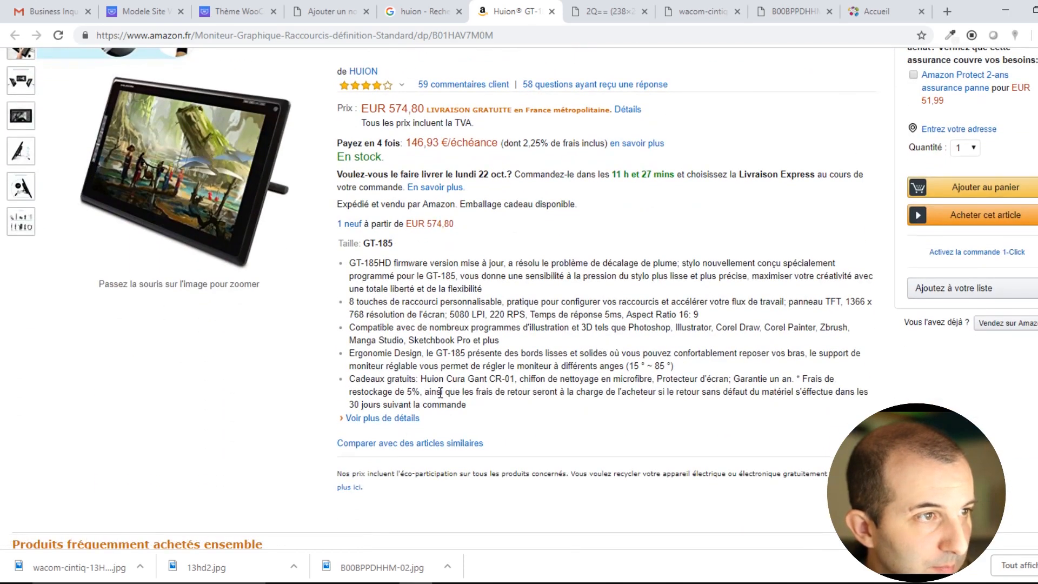
pyautogui.scroll(3, 441, 393)
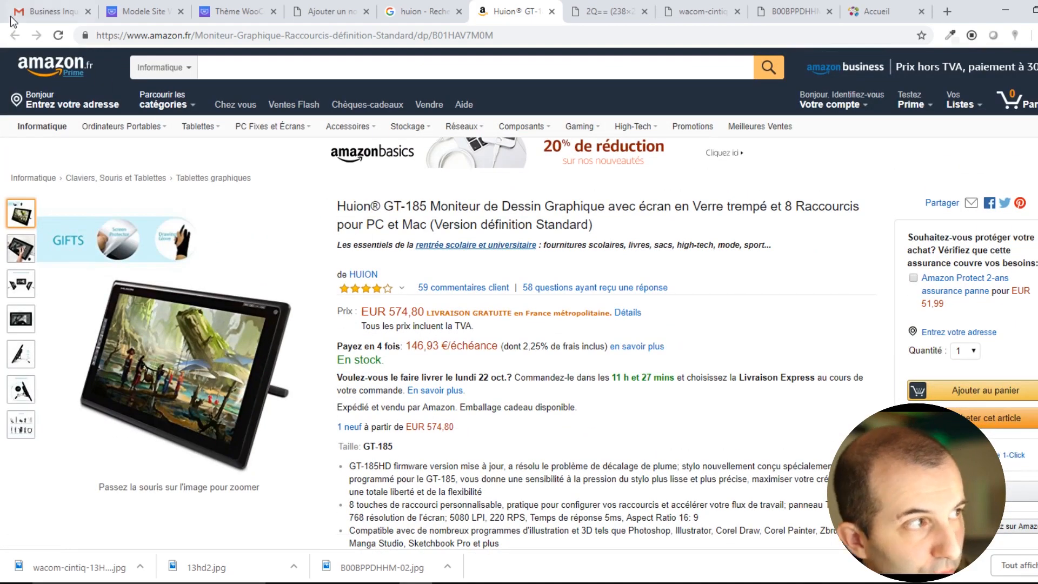
pyautogui.click(424, 10)
pyautogui.scroll(4, 387, 241)
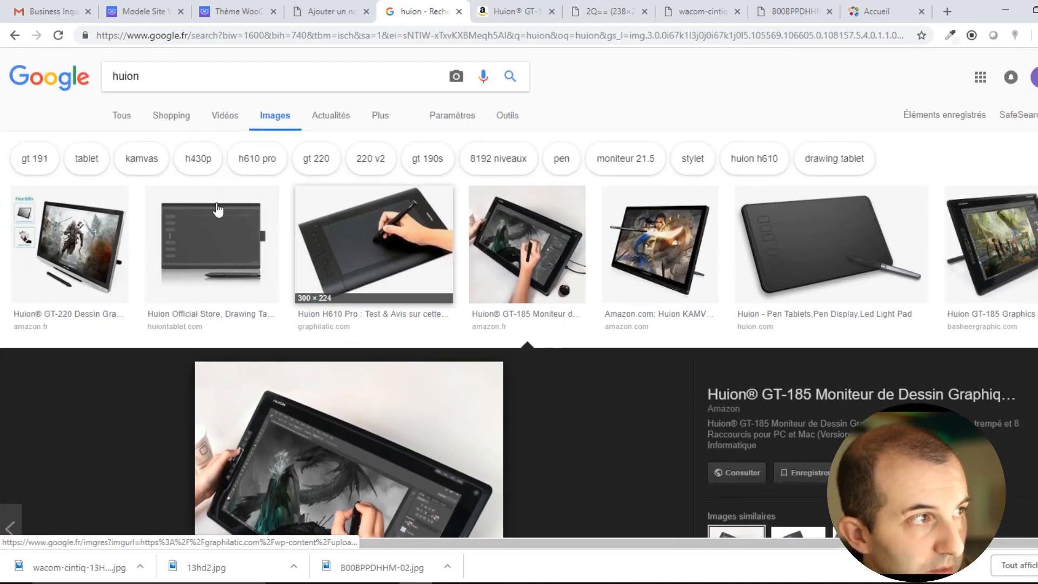
pyautogui.scroll(-2, 400, 303)
pyautogui.scroll(2, 341, 173)
# Search for 'huion 185' and open the official huiontablet.com GT-185 product page.
pyautogui.click(190, 76)
pyautogui.write('185')
pyautogui.press('Return')
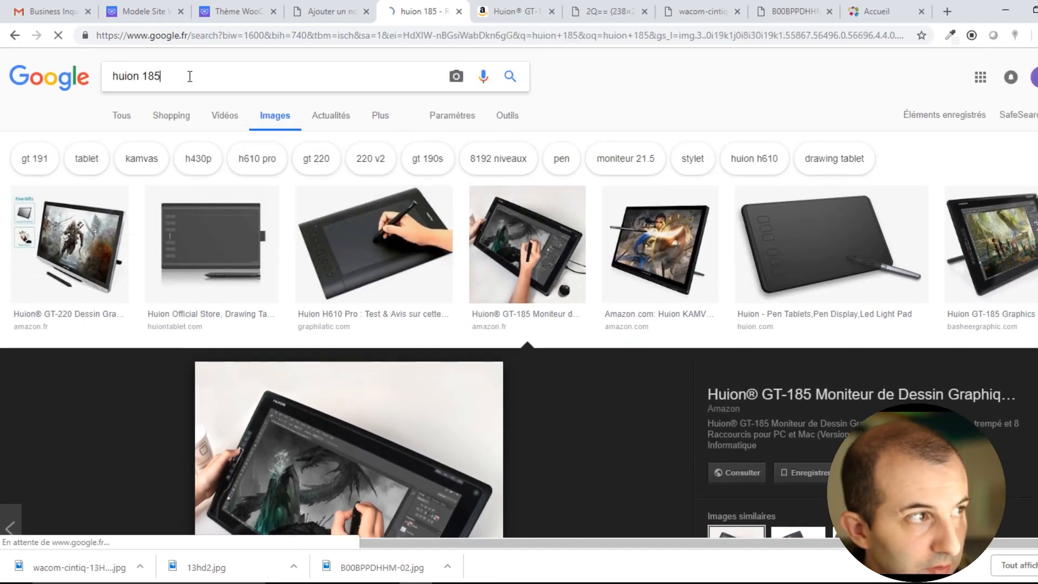
pyautogui.click(133, 116)
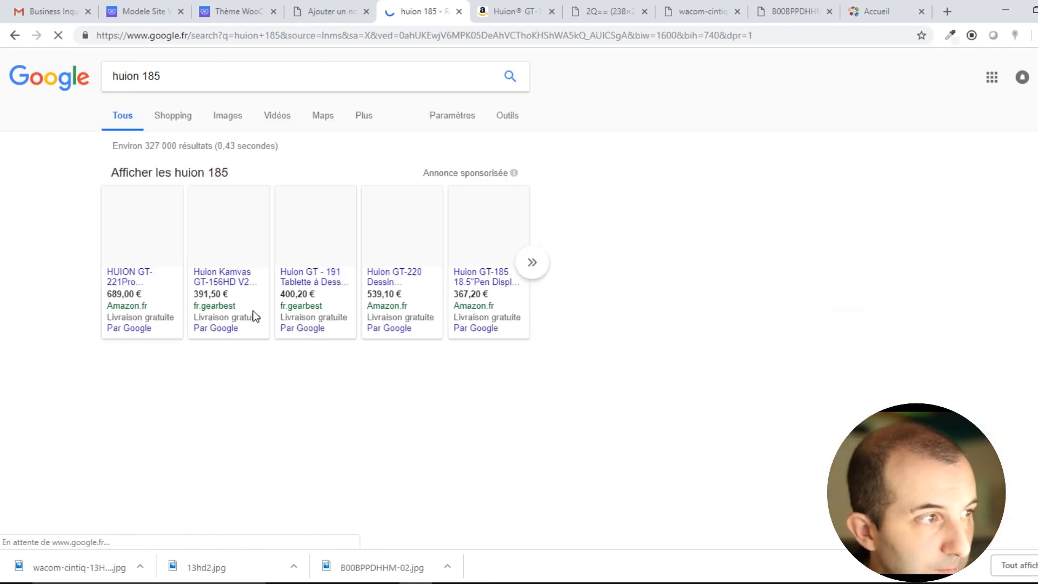
pyautogui.scroll(-1, 274, 407)
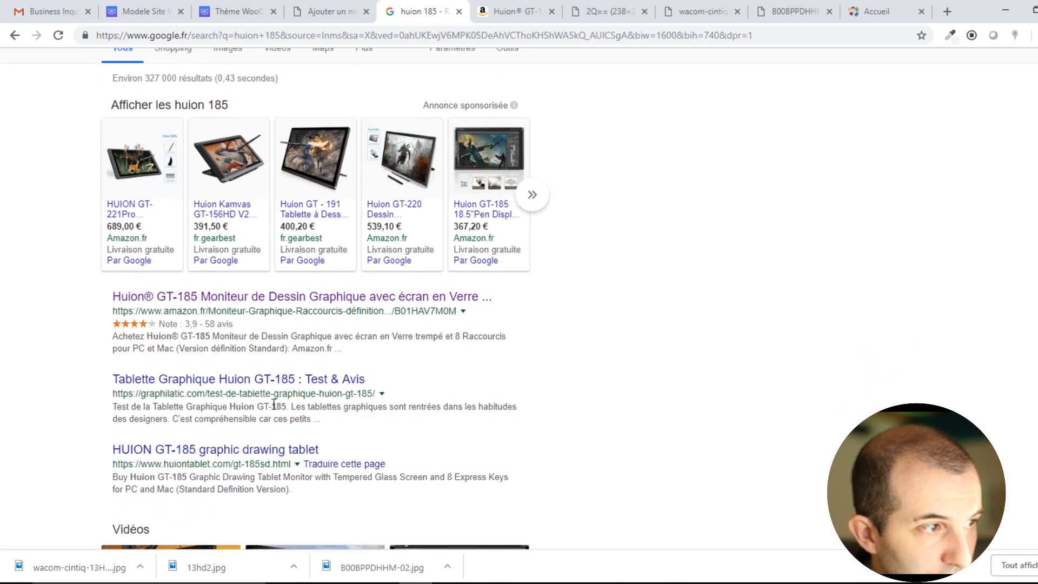
pyautogui.click(251, 451)
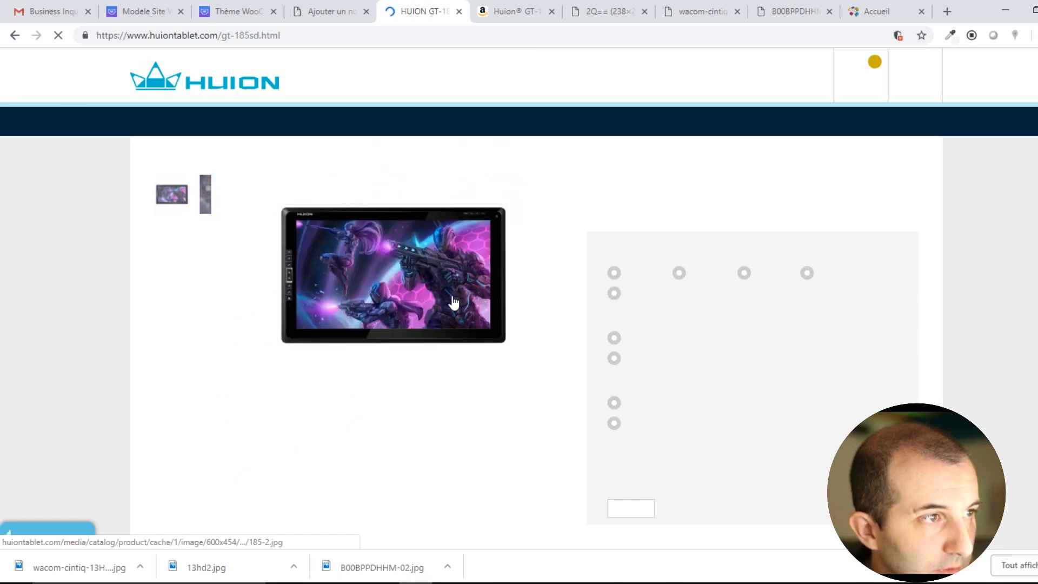
# Select the first two Product Details paragraphs and place the caret in the WordPress description editor.
pyautogui.scroll(-4, 447, 294)
pyautogui.scroll(4, 448, 294)
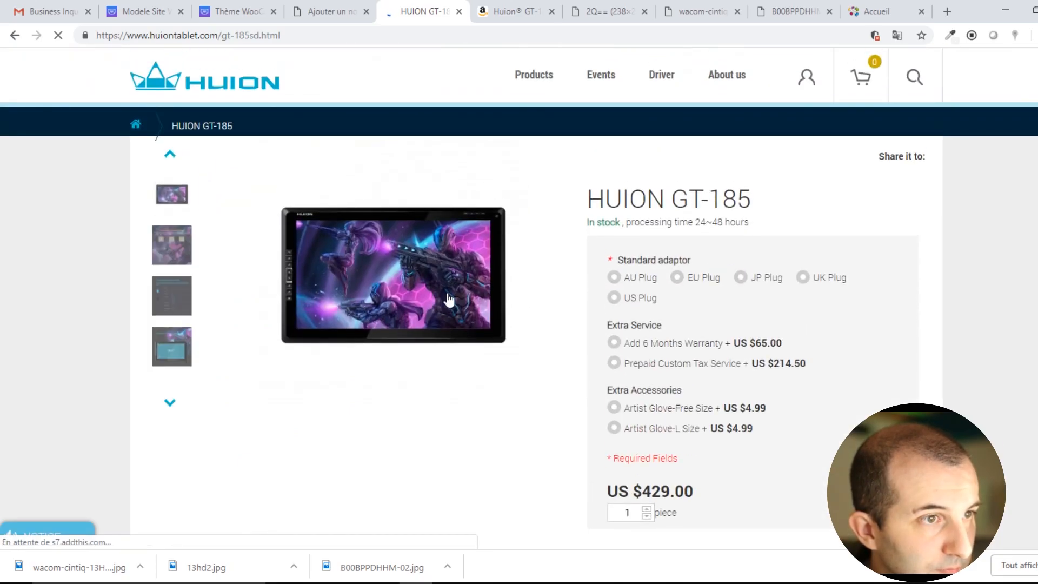
pyautogui.scroll(-9, 448, 298)
pyautogui.scroll(-10, 448, 297)
pyautogui.scroll(3, 448, 298)
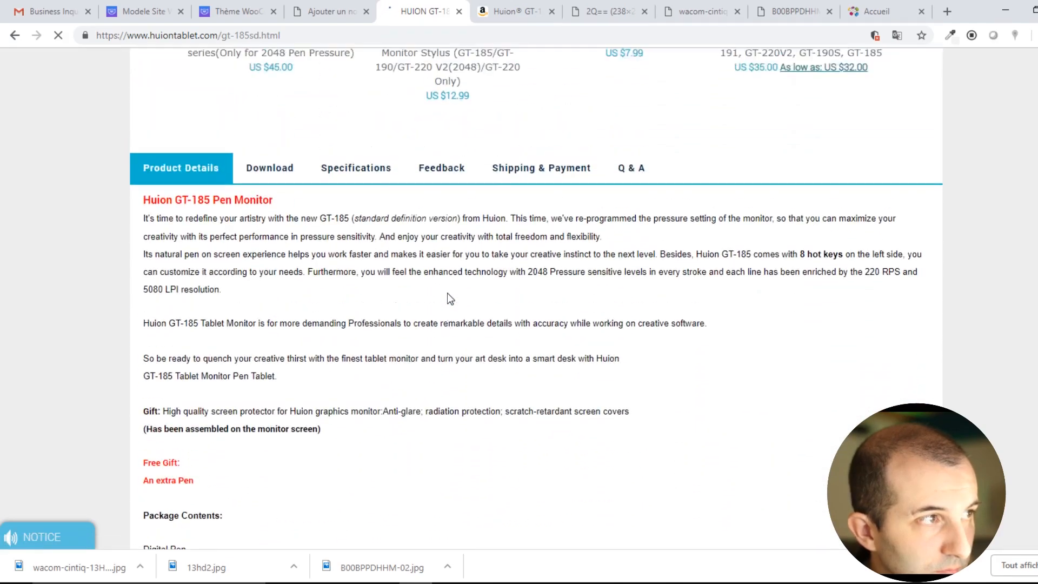
pyautogui.tripleClick(151, 219)
pyautogui.click(138, 219)
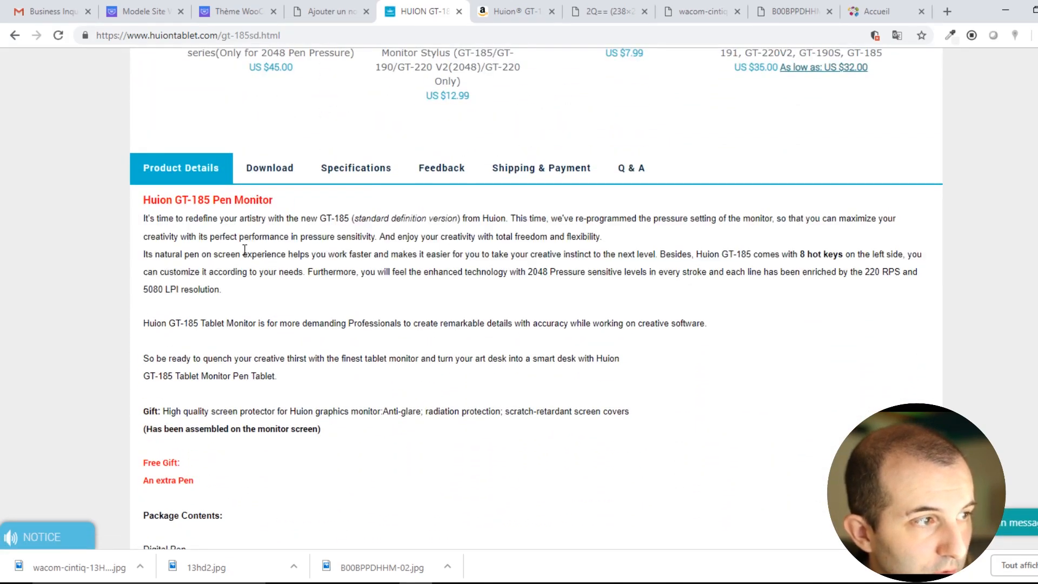
pyautogui.moveTo(141, 218); pyautogui.dragTo(244, 303)
pyautogui.hotkey('ctrl', 'c')
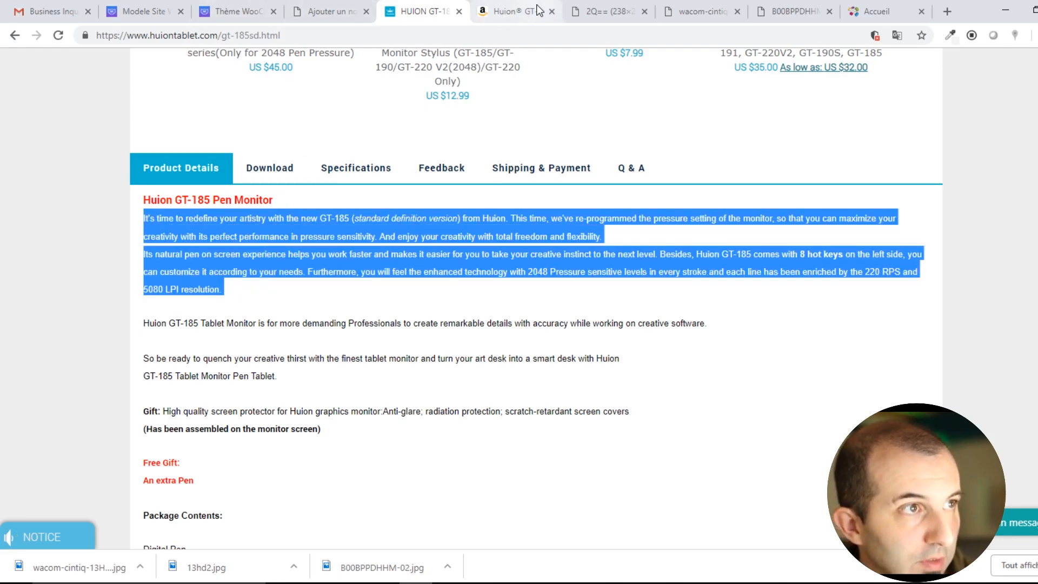
pyautogui.click(325, 11)
pyautogui.click(268, 450)
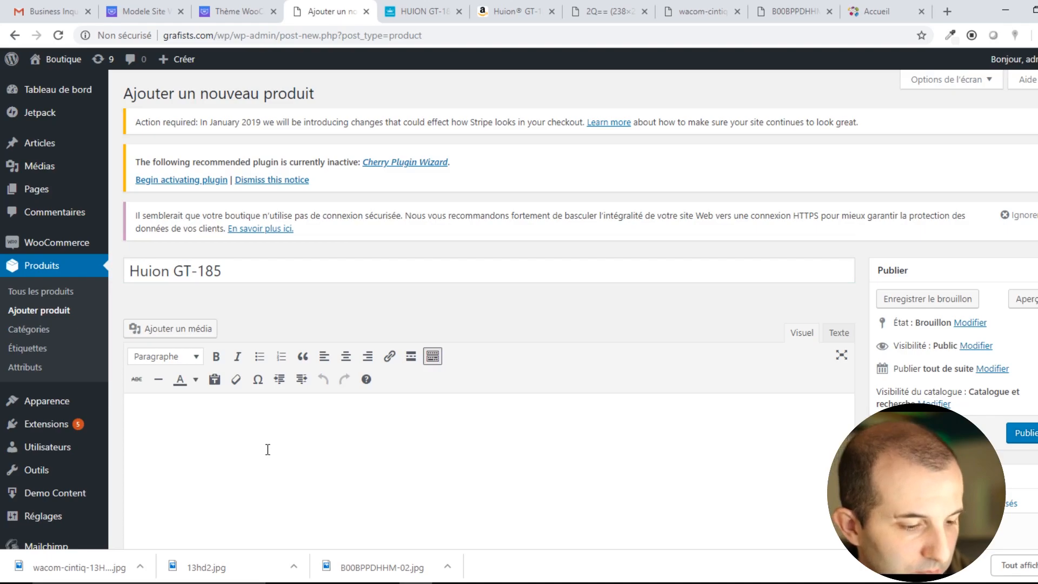
# Paste the GT-185 description, set regular price 580 and SKU REF-HUI-185.
pyautogui.hotkey('ctrl', 'v')
pyautogui.scroll(-7, 499, 399)
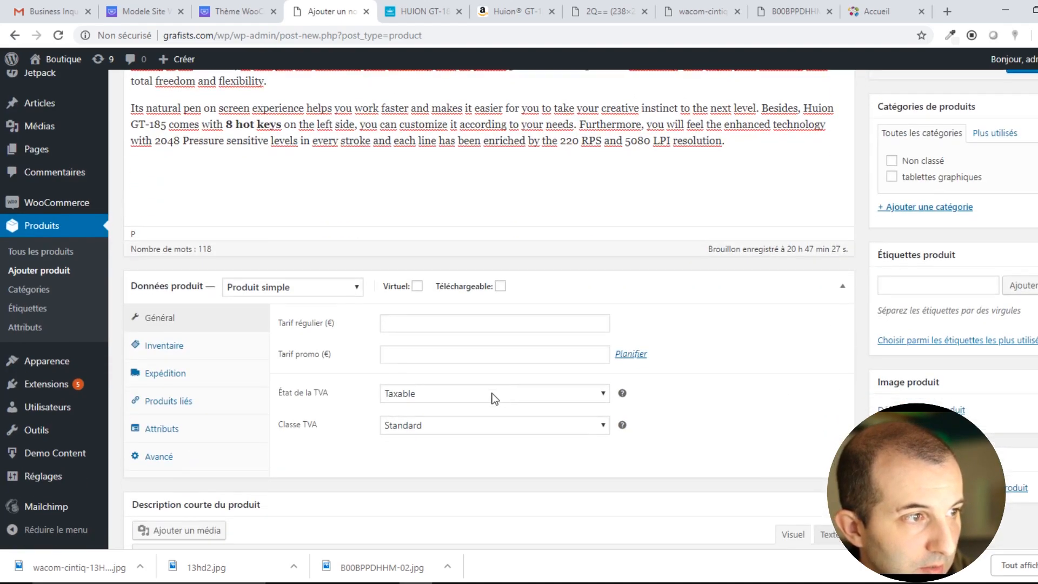
pyautogui.click(384, 321)
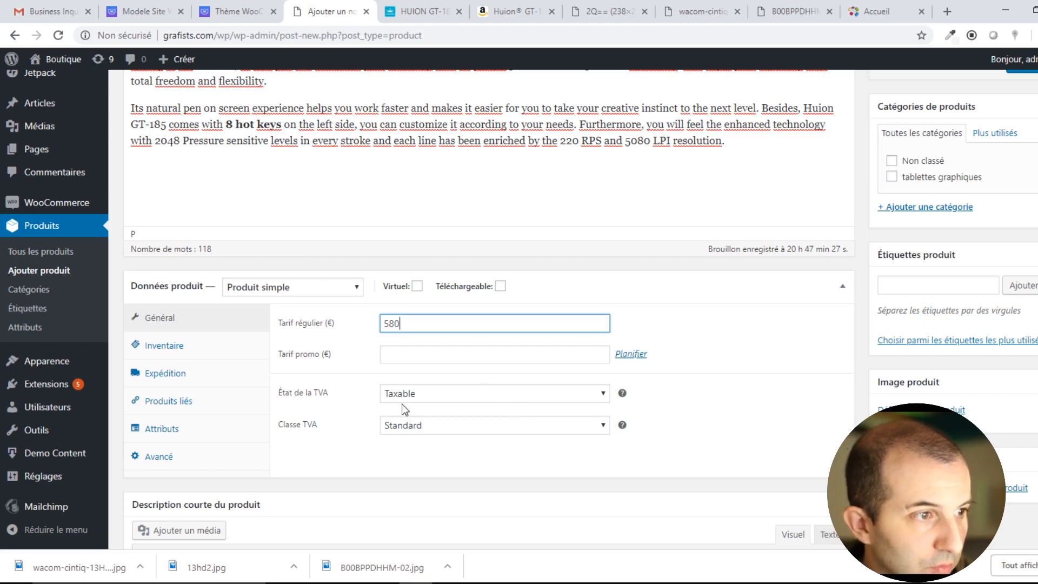
pyautogui.click(166, 350)
pyautogui.click(425, 324)
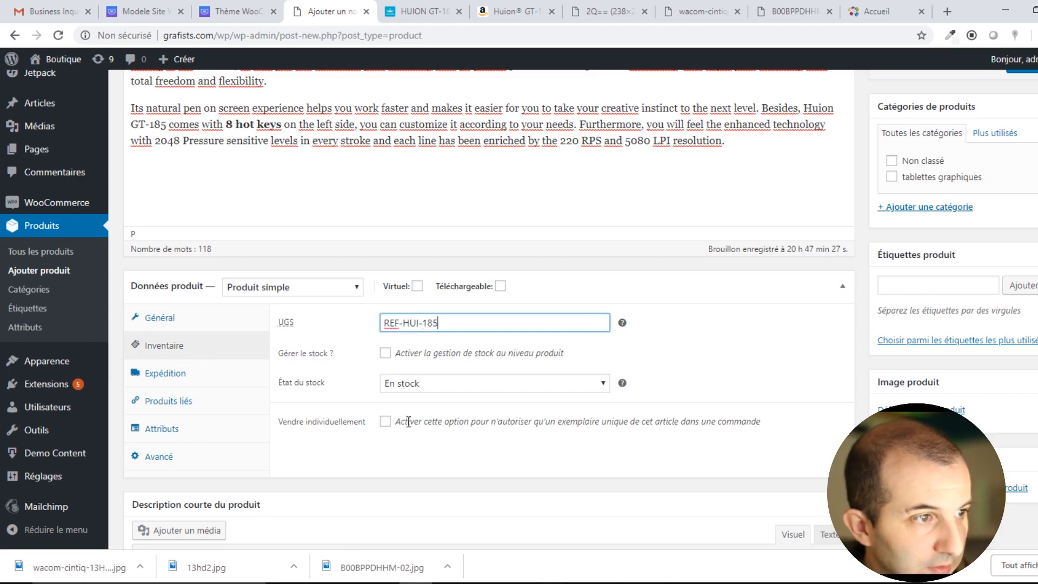
# Enable stock management with quantity 10 and backorders disallowed.
pyautogui.click(387, 354)
pyautogui.click(385, 354)
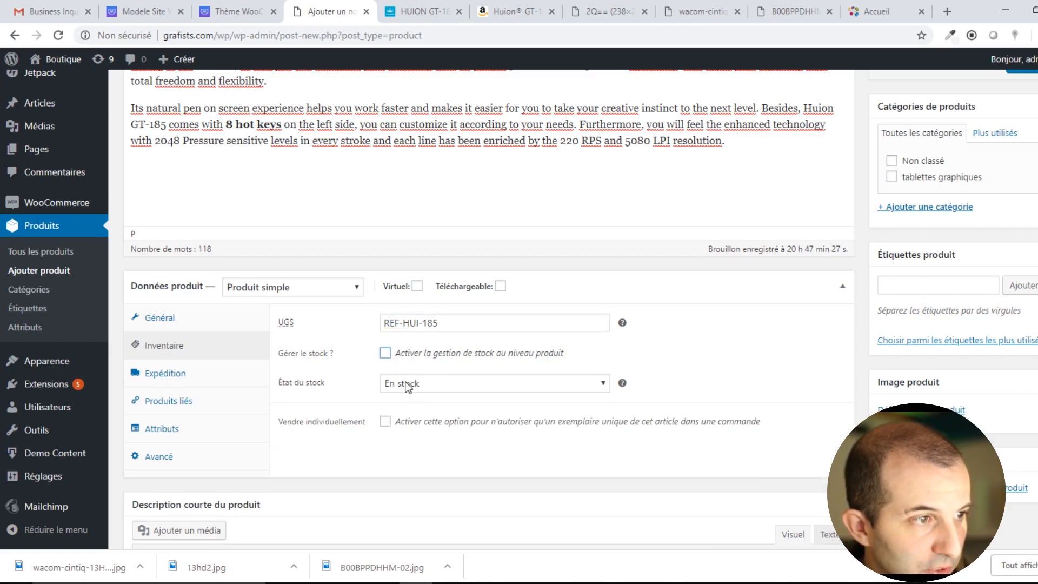
pyautogui.click(385, 354)
pyautogui.doubleClick(398, 382)
pyautogui.write('10')
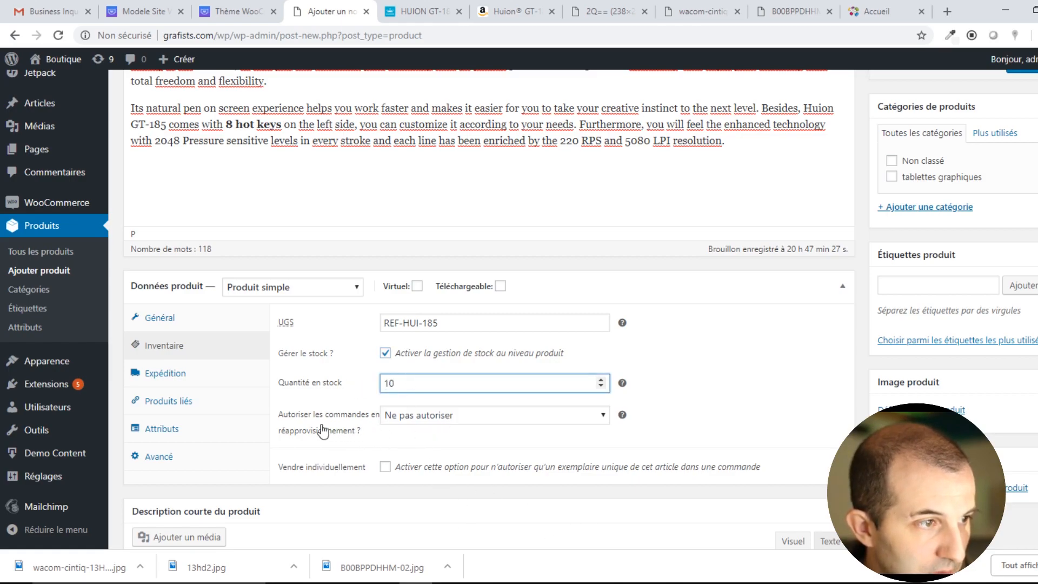
pyautogui.click(430, 416)
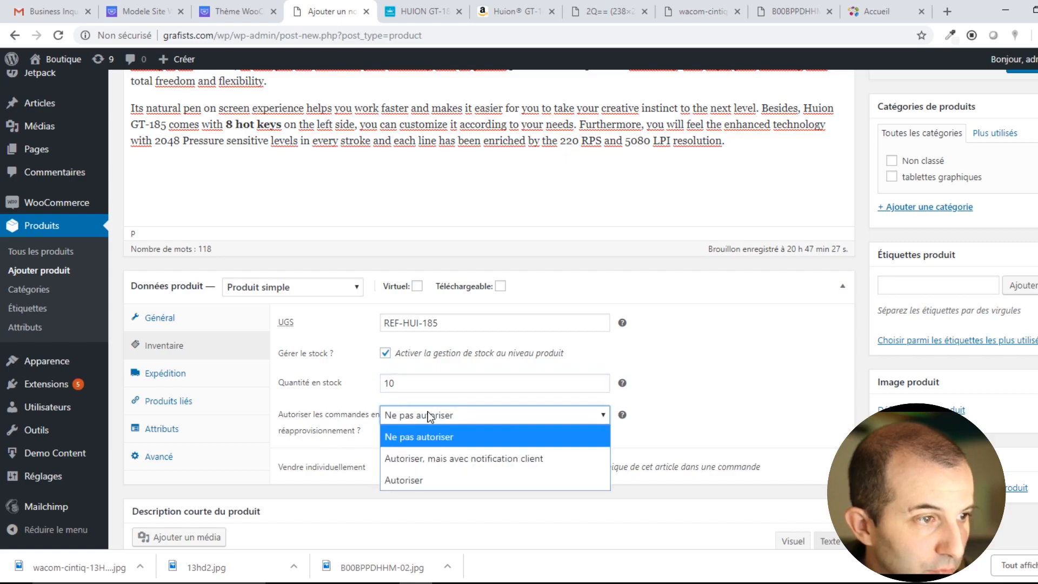
pyautogui.click(453, 436)
pyautogui.scroll(-5, 417, 502)
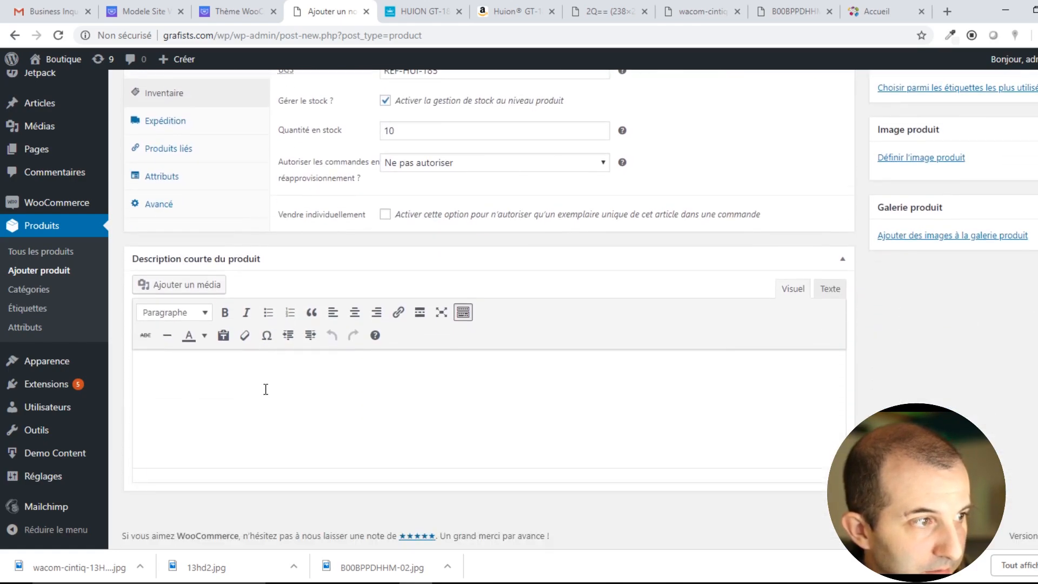
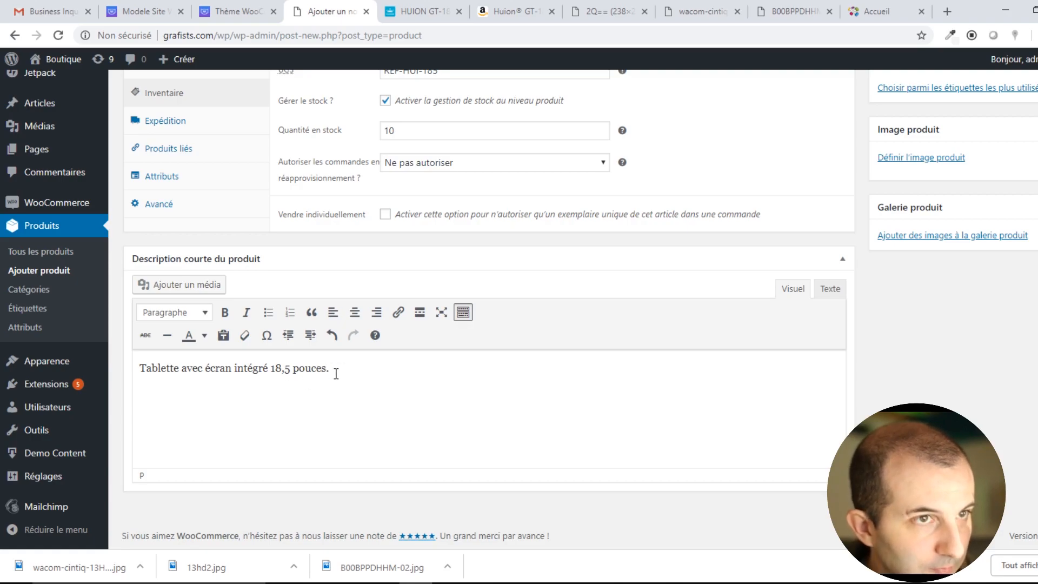
# Open the product-image media library, then look up HUION GT-185 photos on the Amazon and Huion pages.
pyautogui.scroll(4, 806, 274)
pyautogui.click(895, 361)
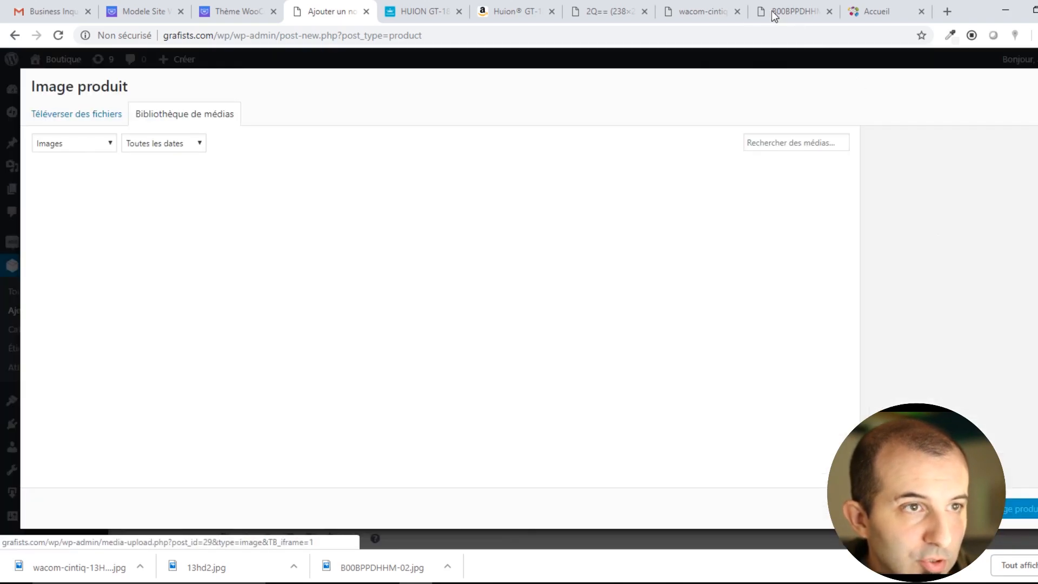
pyautogui.click(544, 11)
pyautogui.rightClick(218, 360)
pyautogui.click(435, 11)
pyautogui.scroll(8, 373, 303)
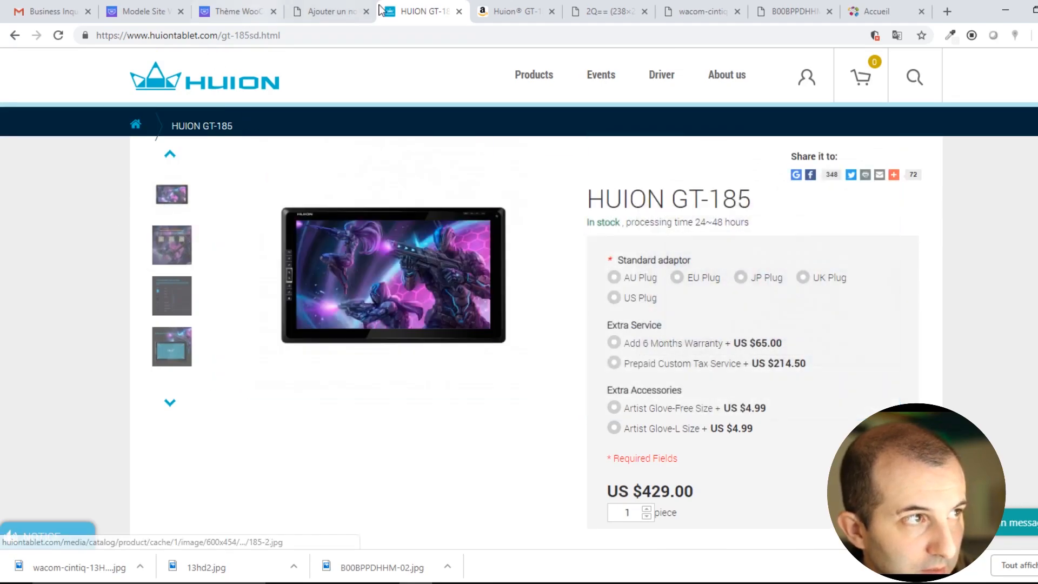
# Find a HUION GT-185 photo in the 'huion 185' image results and save it as 185-2.jpg.
pyautogui.click(302, 12)
pyautogui.click(416, 7)
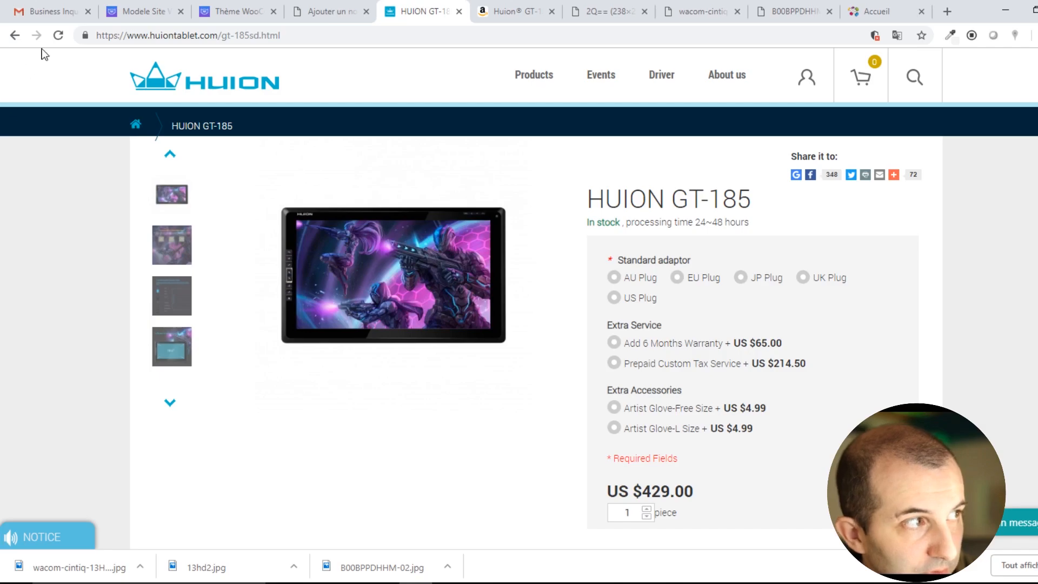
pyautogui.click(14, 35)
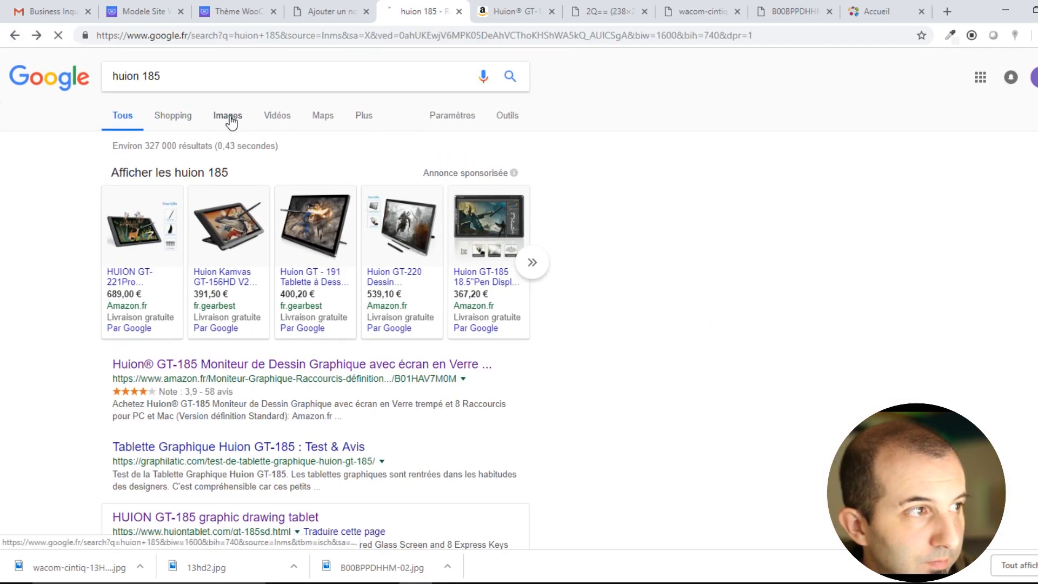
pyautogui.click(227, 115)
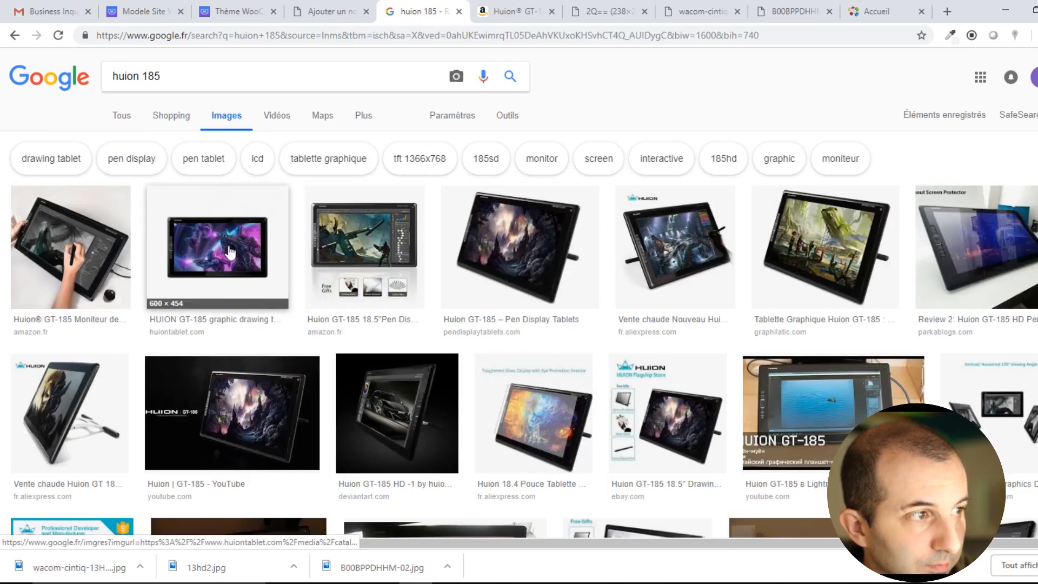
pyautogui.rightClick(228, 247)
pyautogui.click(226, 258)
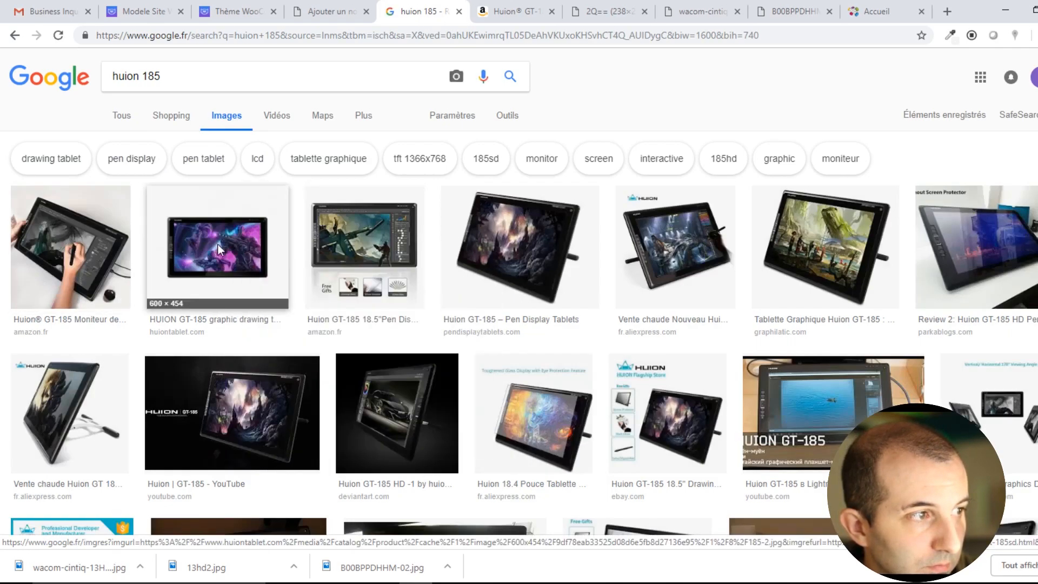
pyautogui.click(225, 258)
pyautogui.rightClick(351, 334)
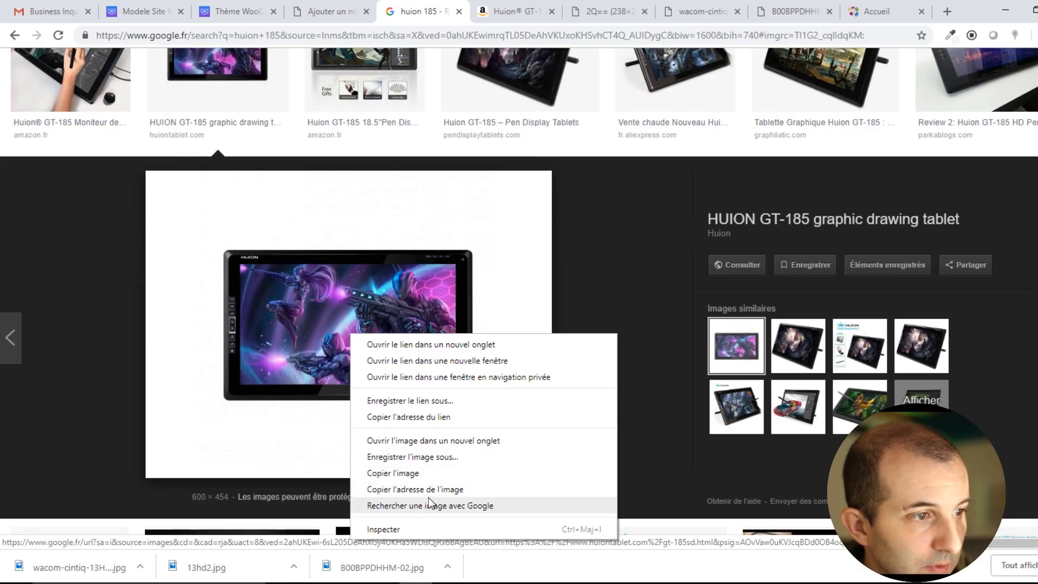
pyautogui.click(433, 441)
pyautogui.click(469, 9)
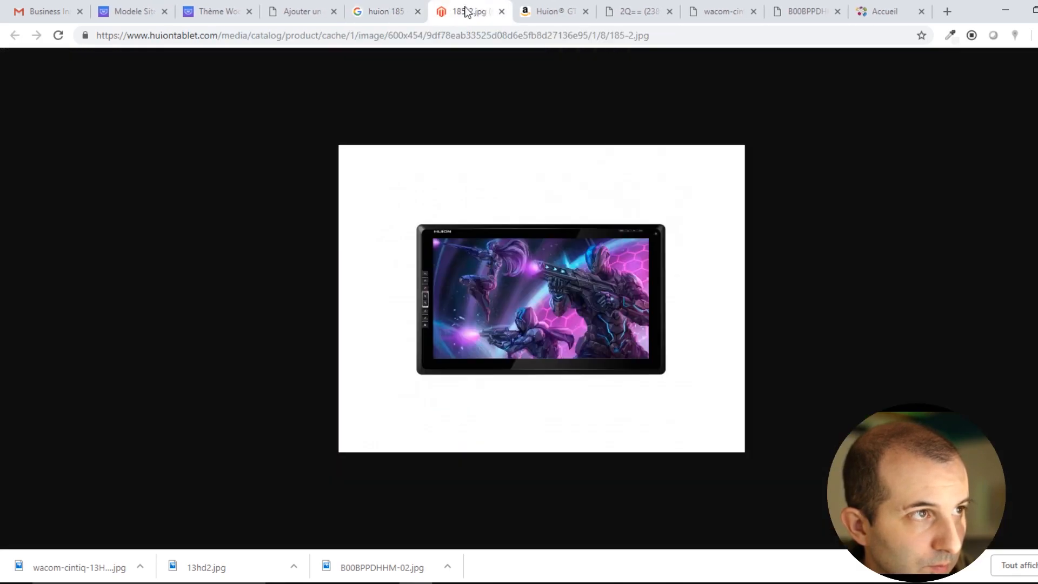
pyautogui.hotkey('ctrl', 's')
pyautogui.click(398, 327)
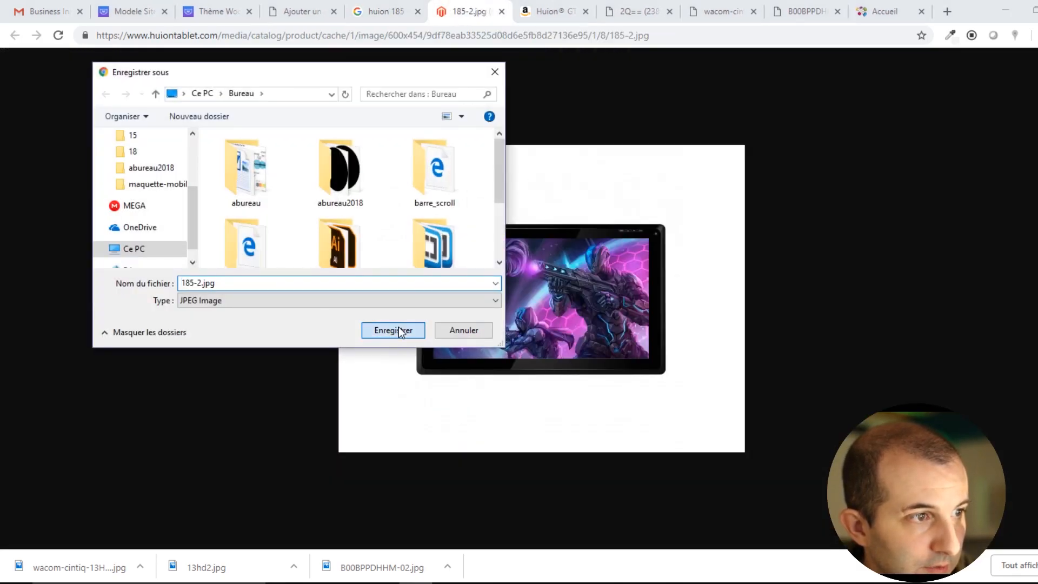
# Save a second pen display photo from the image results as huion2.jpg.
pyautogui.click(374, 10)
pyautogui.scroll(1, 457, 303)
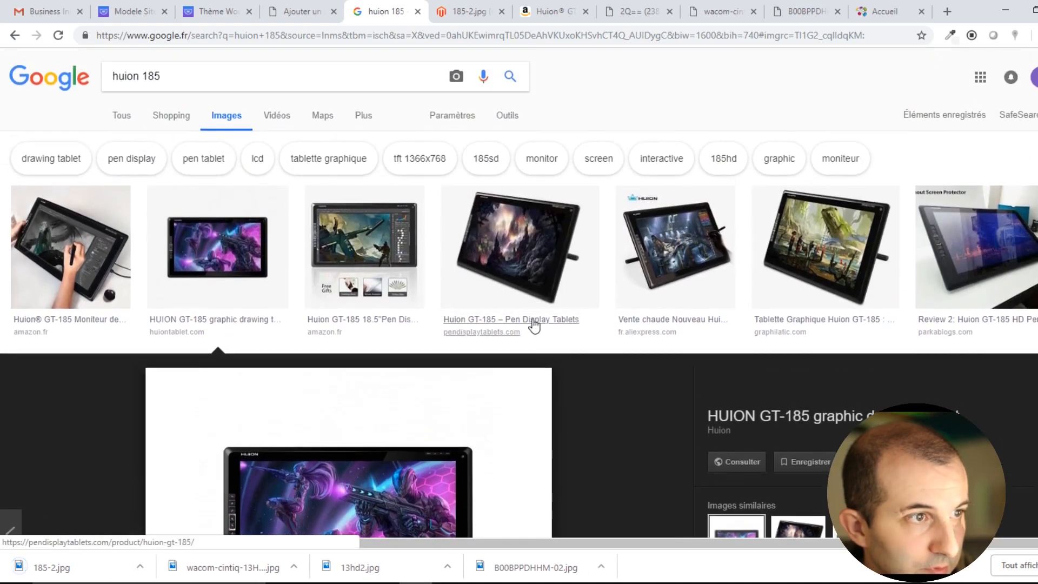
pyautogui.click(511, 262)
pyautogui.scroll(-3, 511, 265)
pyautogui.rightClick(300, 320)
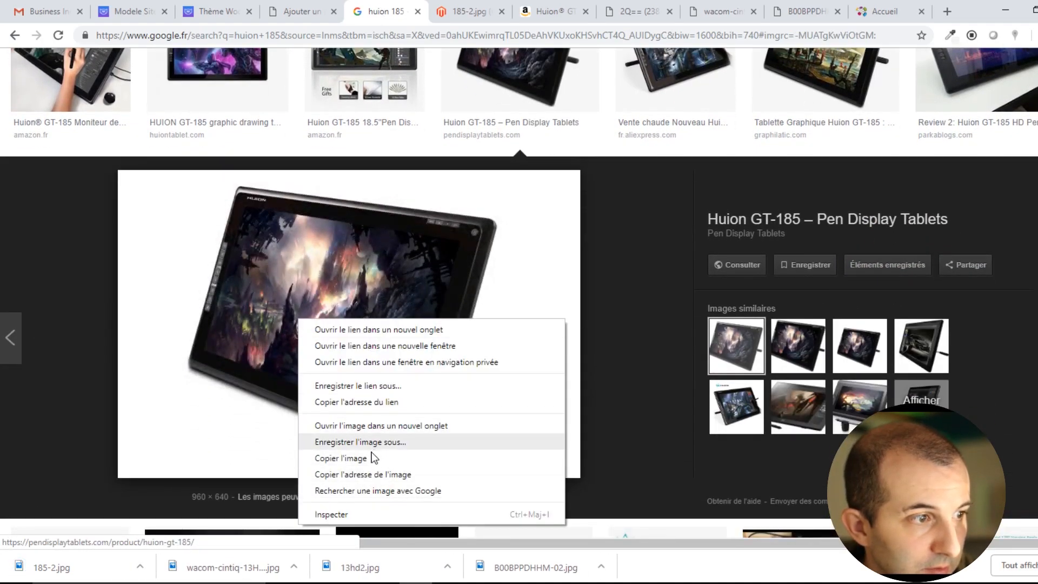
pyautogui.click(406, 427)
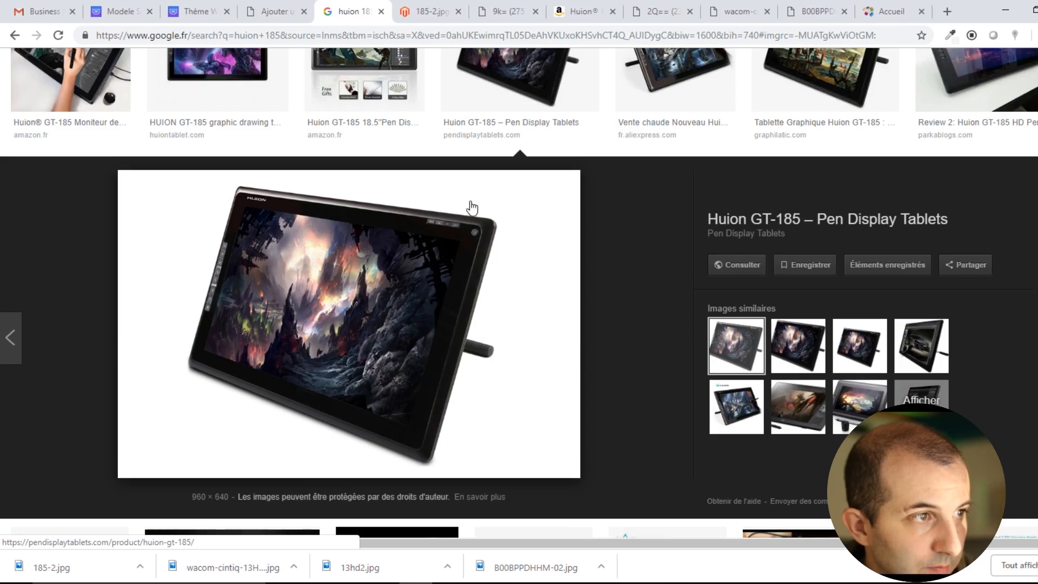
pyautogui.click(435, 11)
pyautogui.hotkey('ctrl', 's')
pyautogui.press('Escape')
pyautogui.click(510, 18)
pyautogui.hotkey('ctrl', 's')
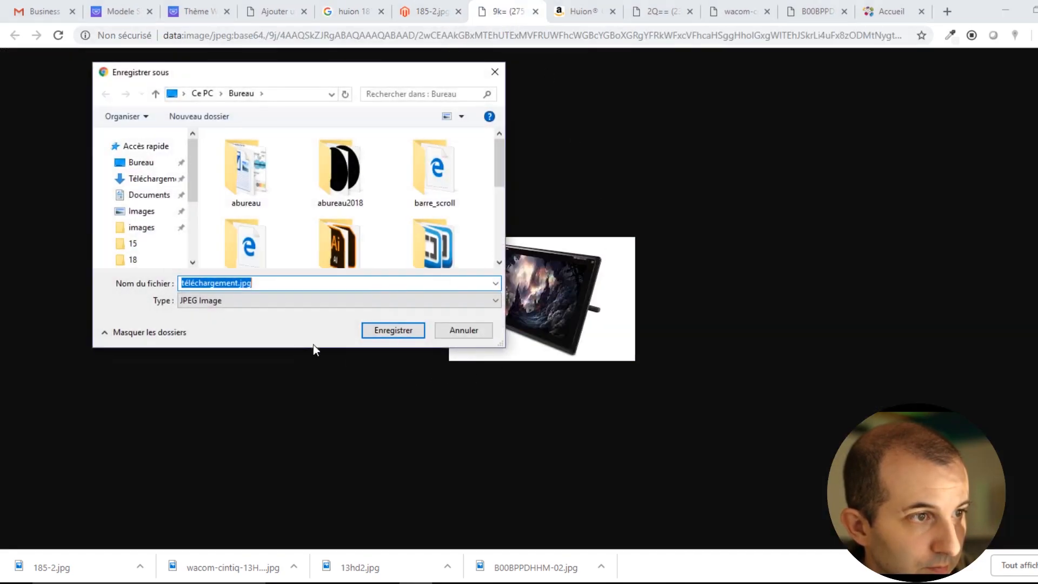
pyautogui.write('h')
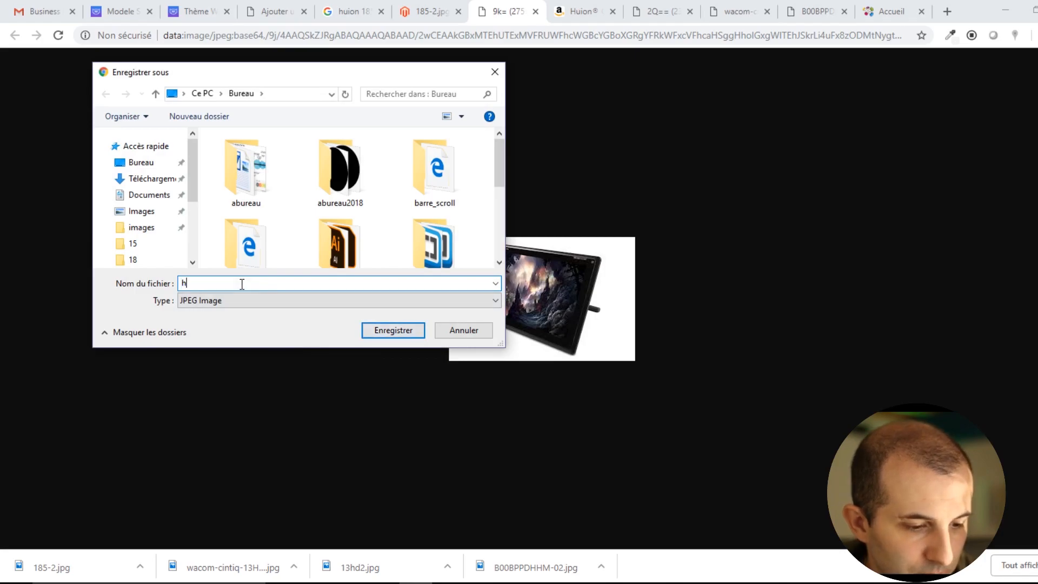
pyautogui.write('uion2')
pyautogui.press('Return')
pyautogui.click(352, 12)
# Upload 185-2.jpg and huion2.jpg to the WordPress media library.
pyautogui.click(259, 12)
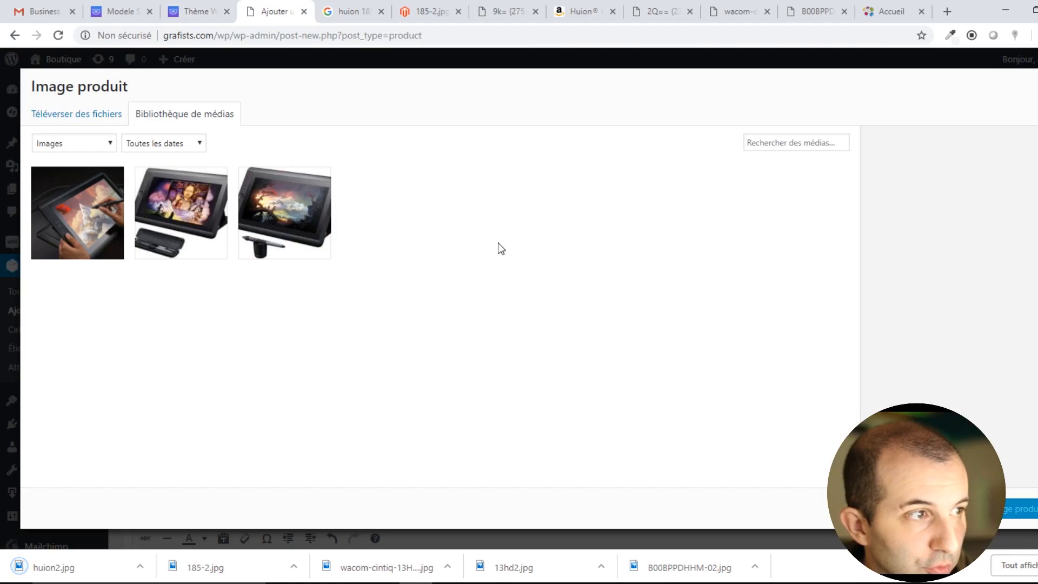
pyautogui.click(76, 116)
pyautogui.click(603, 307)
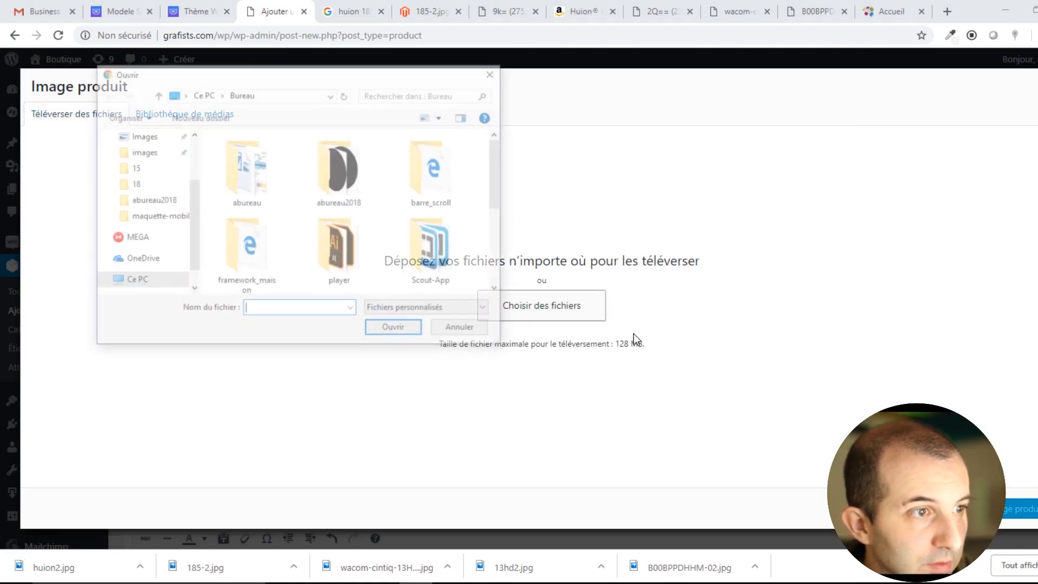
pyautogui.scroll(-5, 381, 266)
pyautogui.click(339, 157)
pyautogui.scroll(2, 392, 249)
pyautogui.scroll(-2, 389, 244)
pyautogui.keyDown('ctrl'); pyautogui.click(248, 256); pyautogui.keyUp('ctrl')
pyautogui.click(407, 330)
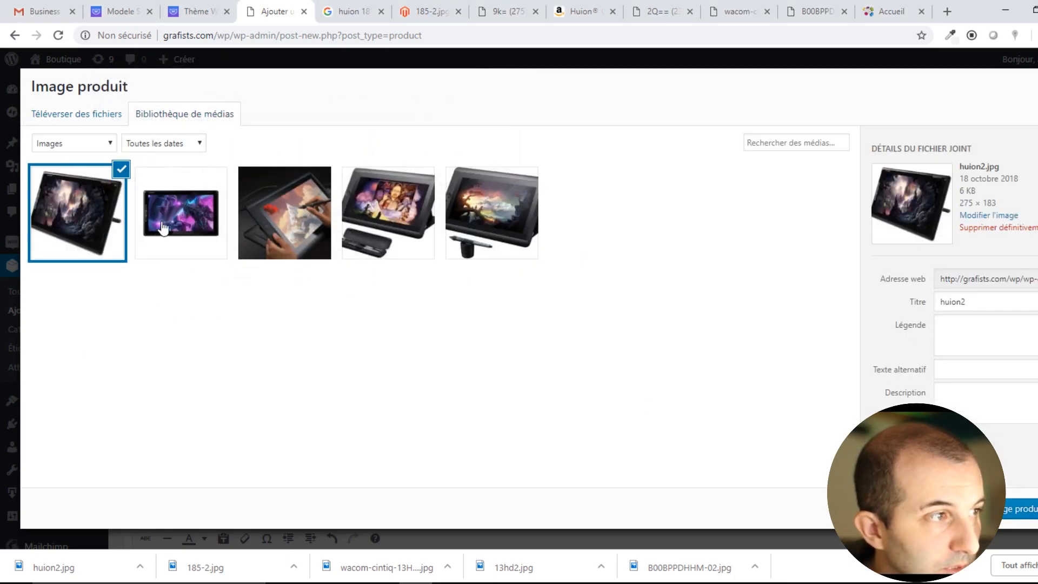
# Set 185-2 as the product image and add huion2 to the product gallery.
pyautogui.click(164, 227)
pyautogui.click(1004, 511)
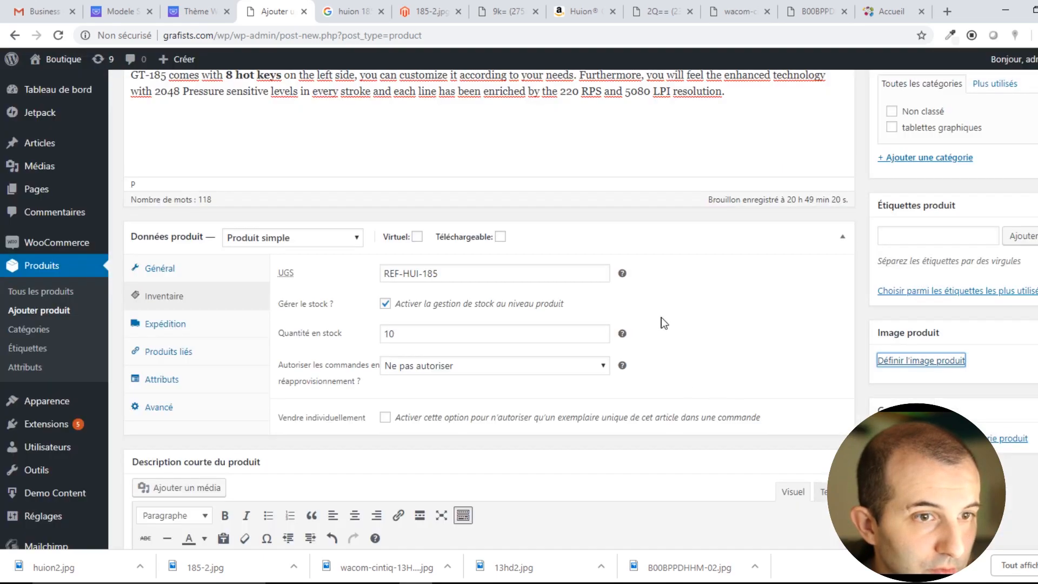
pyautogui.scroll(-4, 665, 351)
pyautogui.click(995, 418)
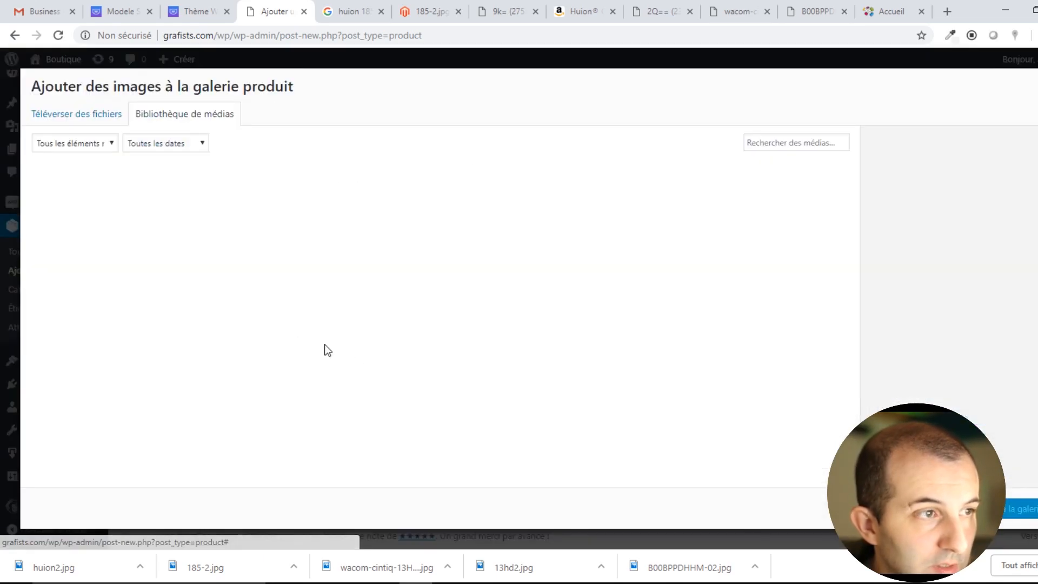
pyautogui.click(91, 227)
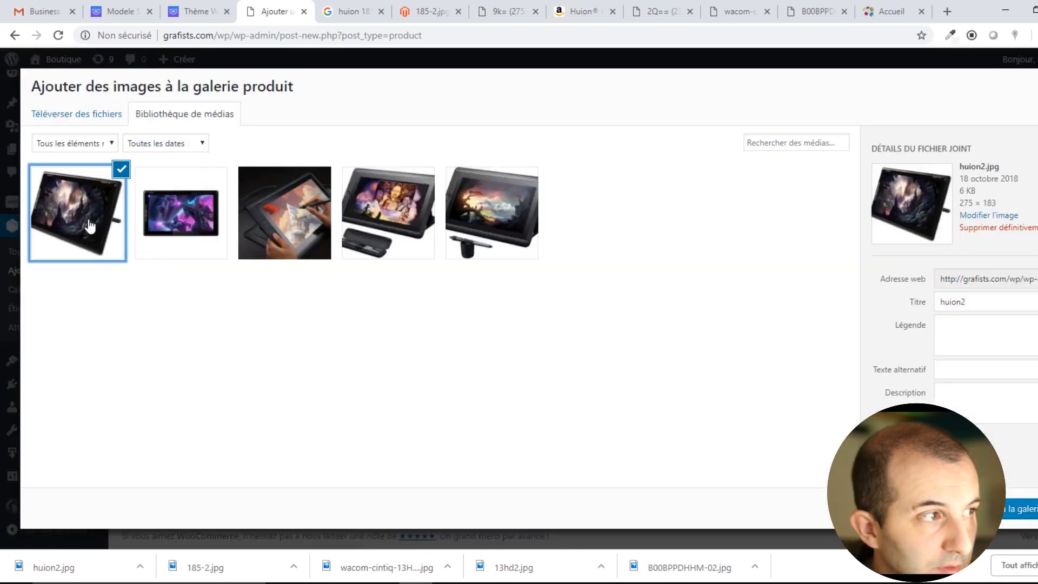
pyautogui.click(1004, 516)
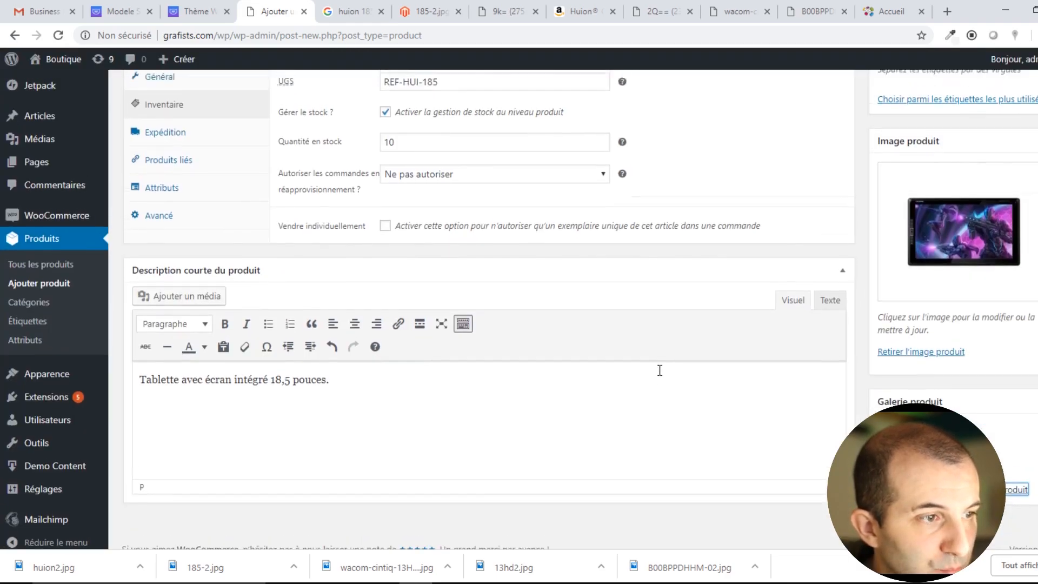
# Publish the Huion GT-185 product.
pyautogui.scroll(12, 659, 370)
pyautogui.scroll(-5, 891, 370)
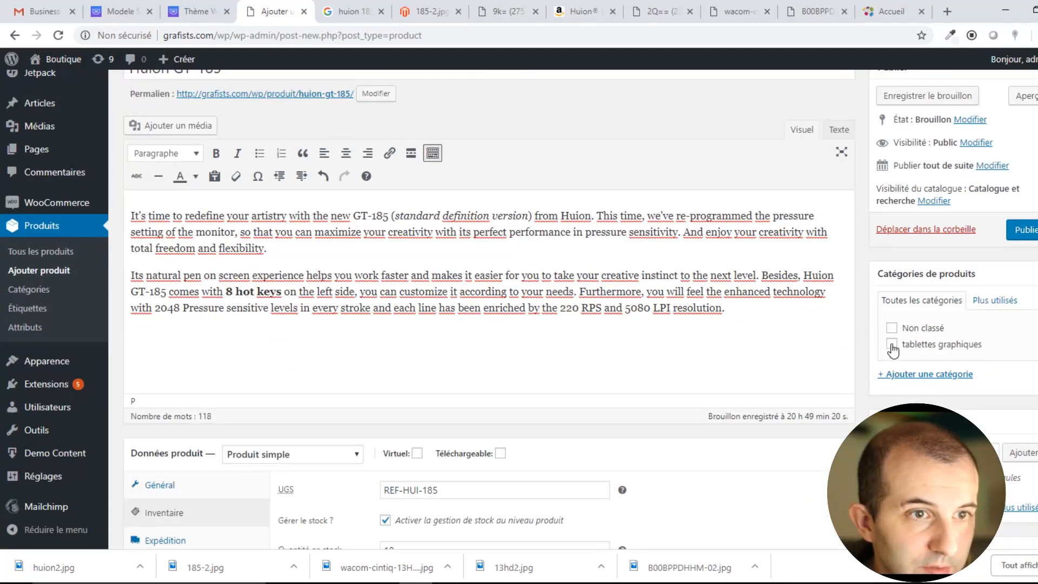
pyautogui.scroll(4, 748, 433)
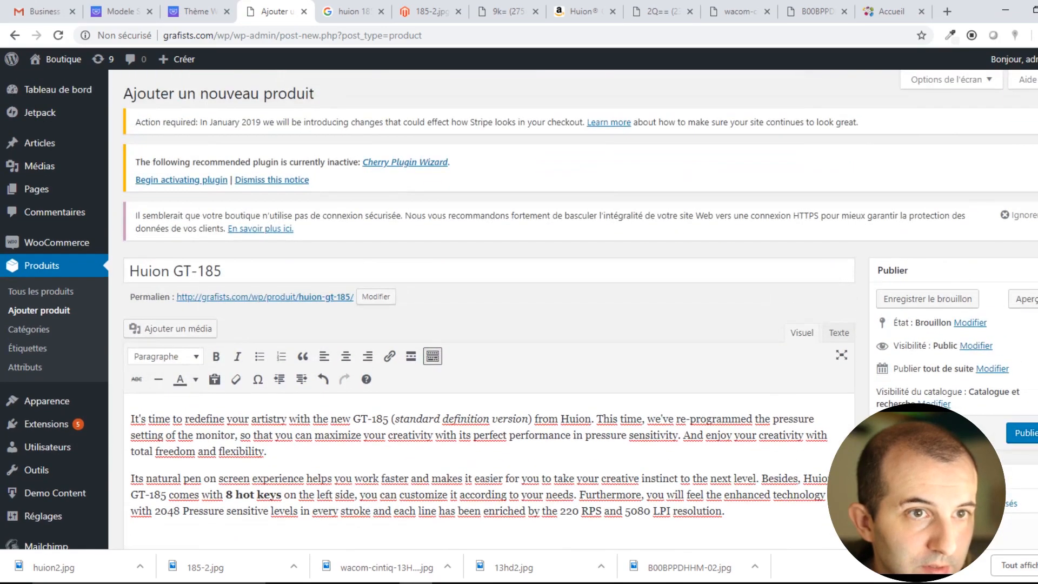
pyautogui.click(1025, 434)
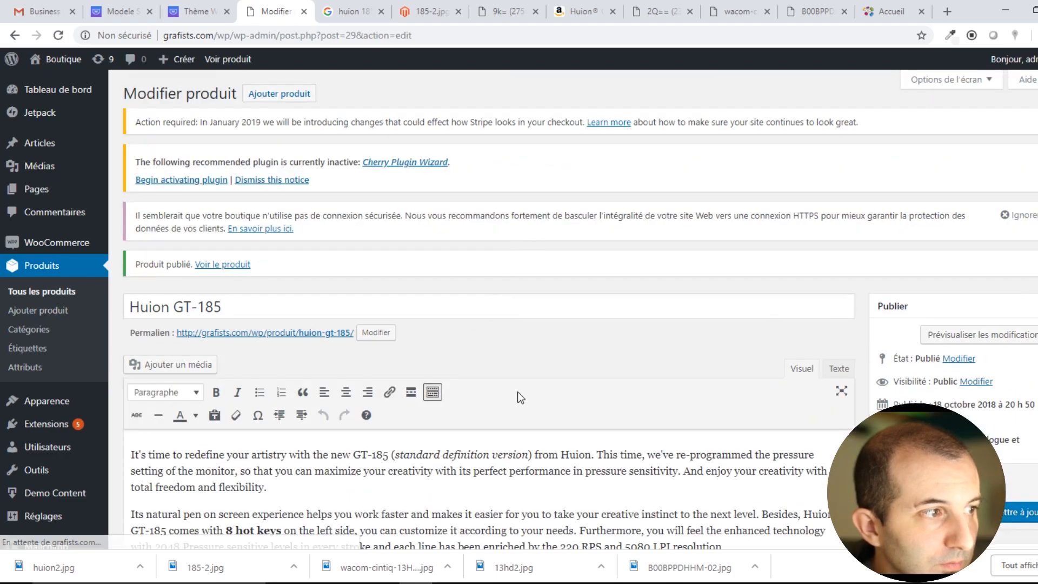
# Go from the published product to the shop's public front end.
pyautogui.scroll(-5, 558, 324)
pyautogui.scroll(5, 556, 299)
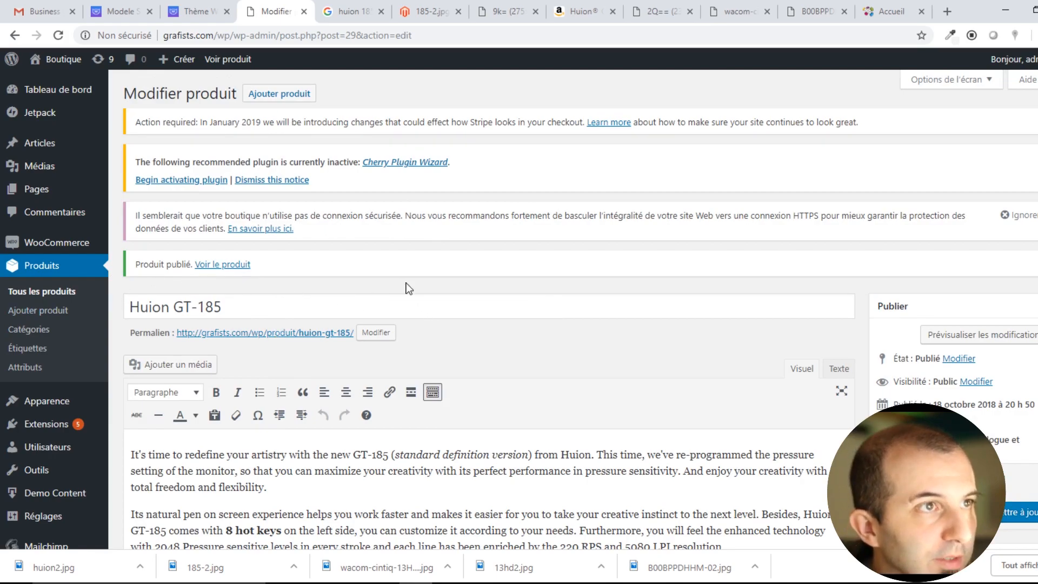
pyautogui.moveTo(74, 63)
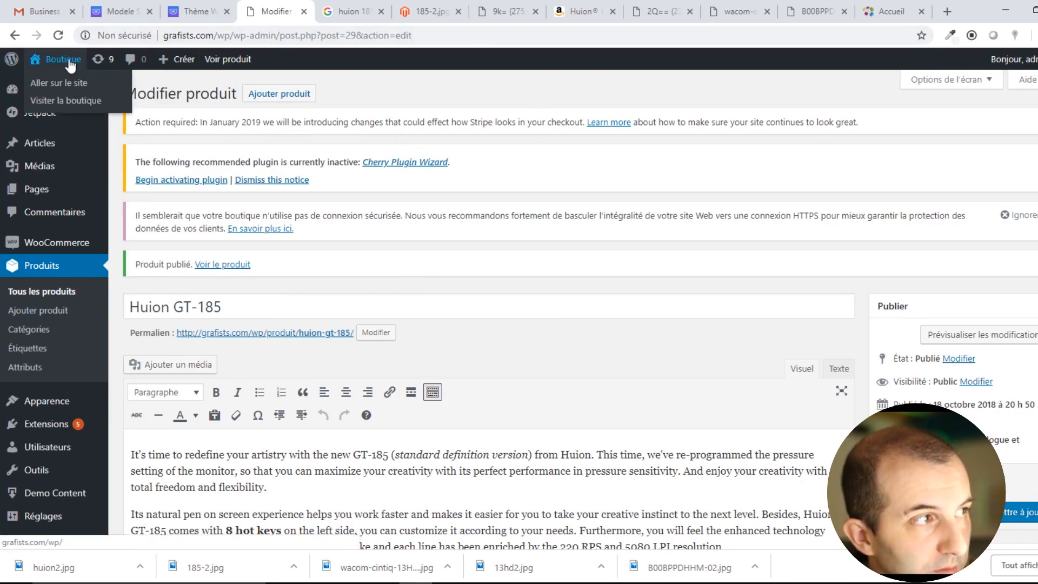
pyautogui.scroll(-7, 959, 354)
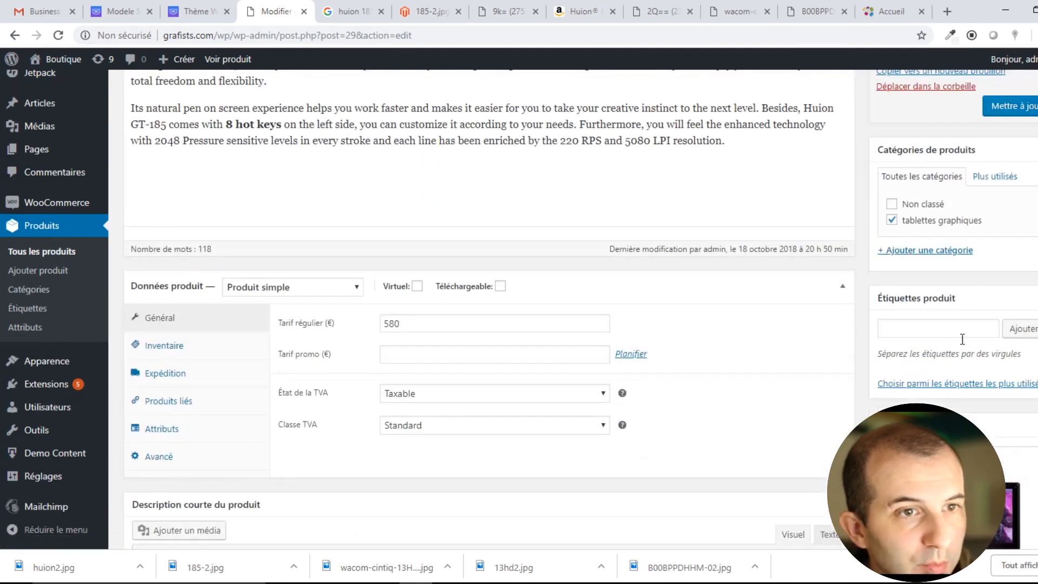
pyautogui.scroll(4, 60, 303)
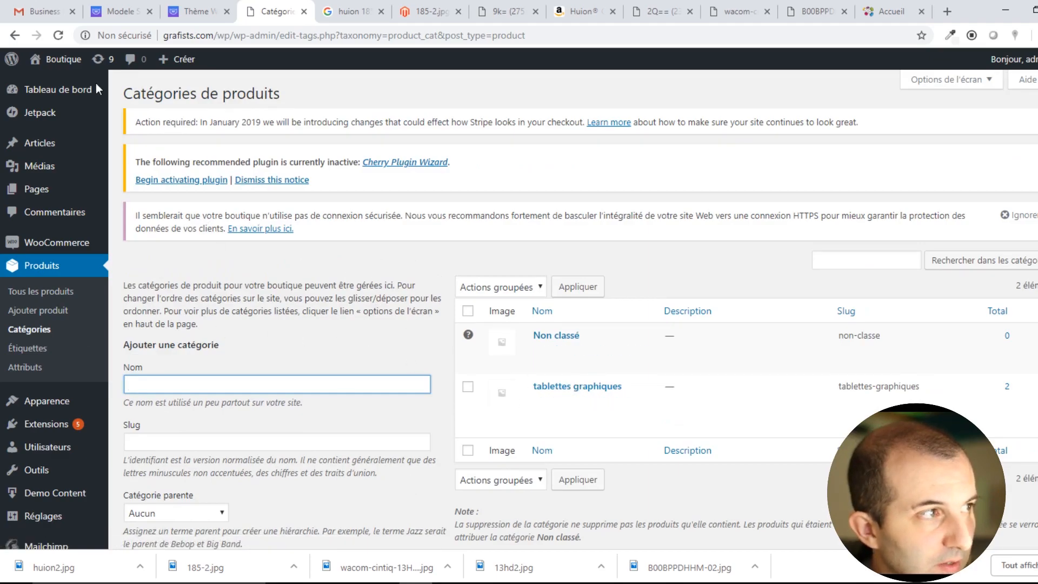
pyautogui.click(61, 82)
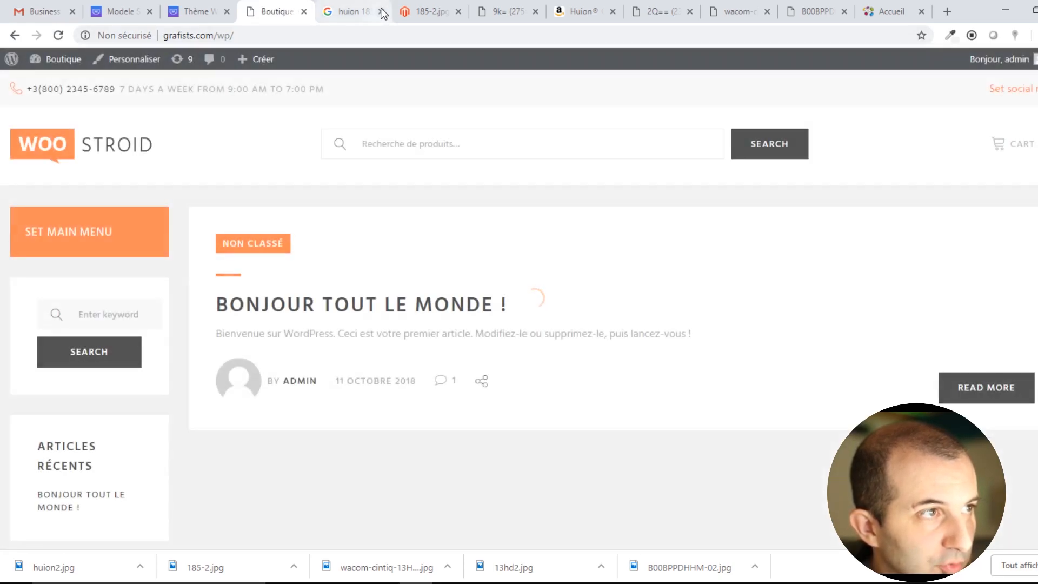
# Close the leftover search and product-image tabs, leaving the Boutique site tab.
pyautogui.click(381, 11)
pyautogui.click(381, 11)
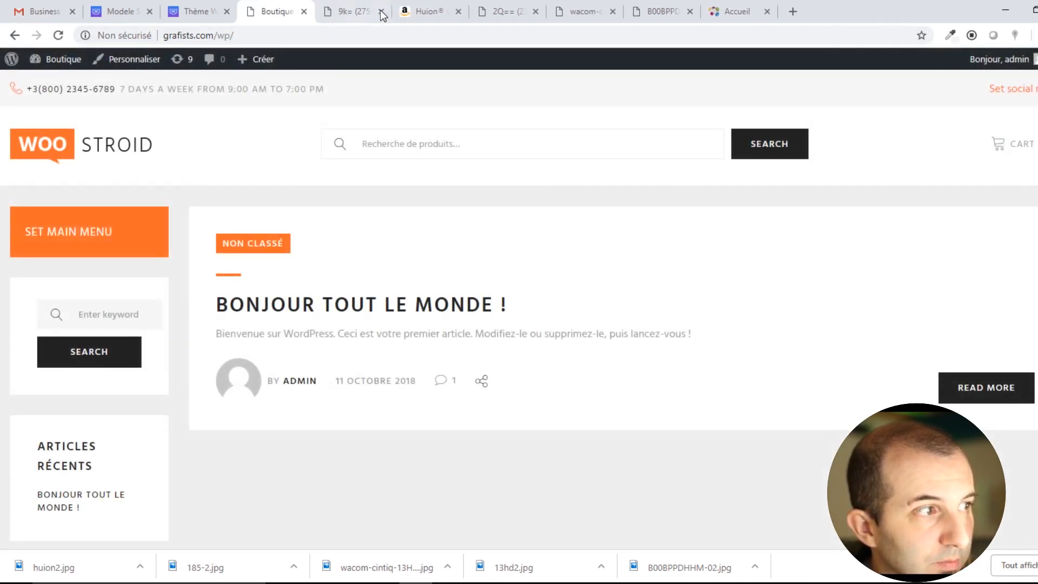
pyautogui.click(381, 11)
pyautogui.click(382, 11)
pyautogui.click(381, 11)
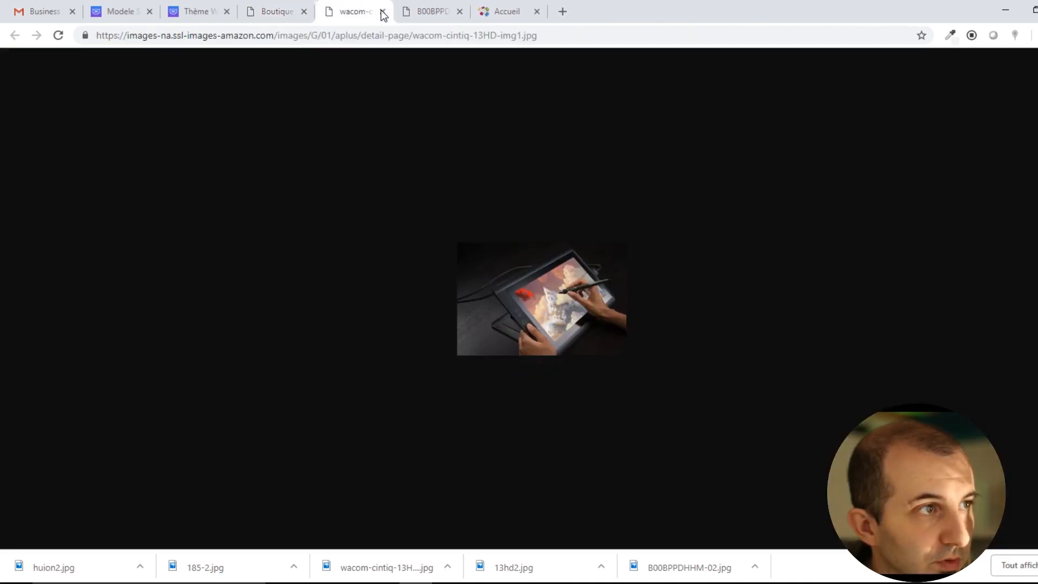
pyautogui.click(381, 11)
pyautogui.click(382, 11)
pyautogui.click(381, 11)
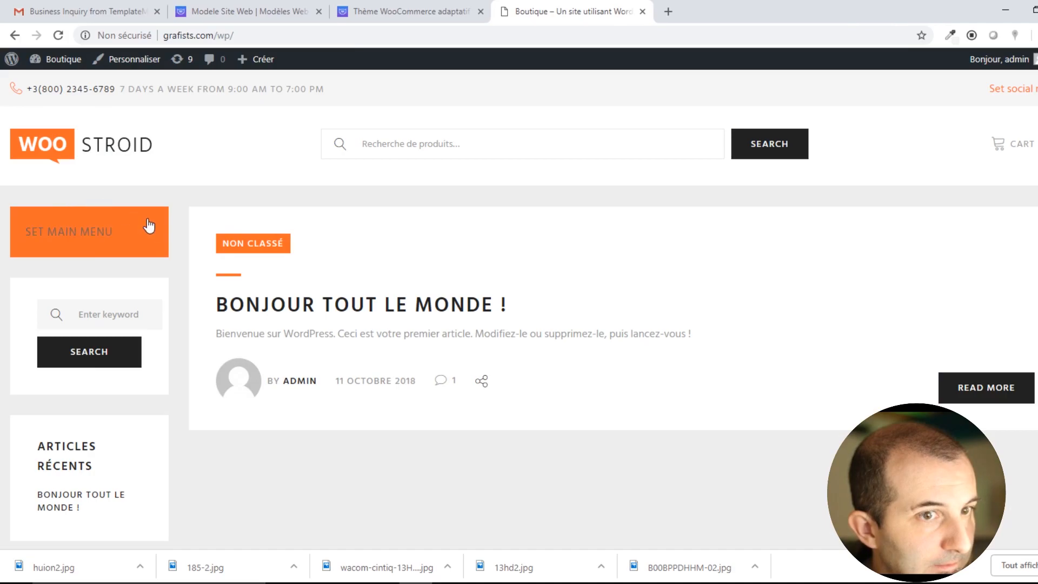
# Create and save a new menu named 'principal' assigned to the Top location.
pyautogui.click(97, 232)
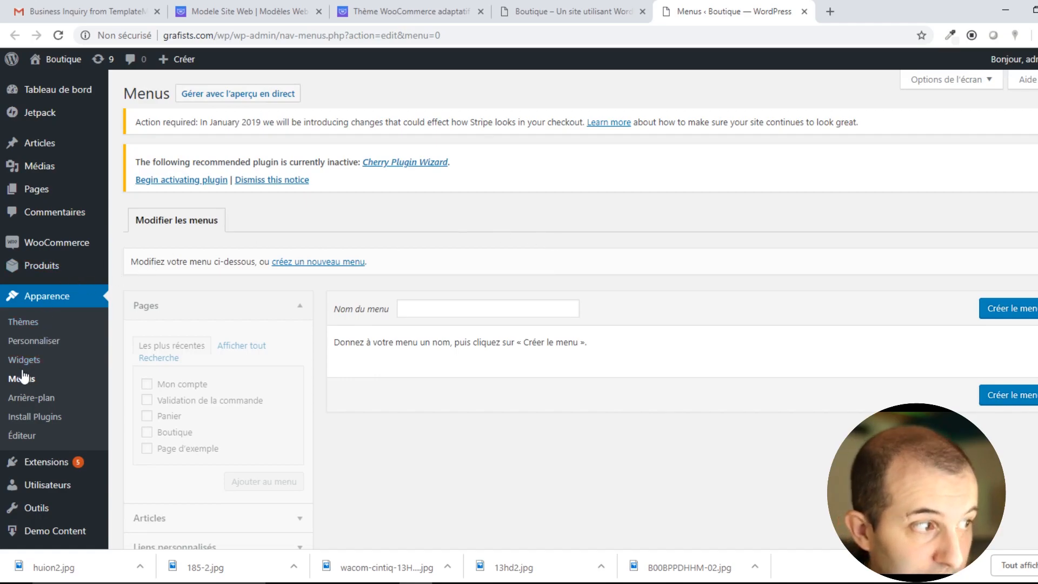
pyautogui.click(450, 309)
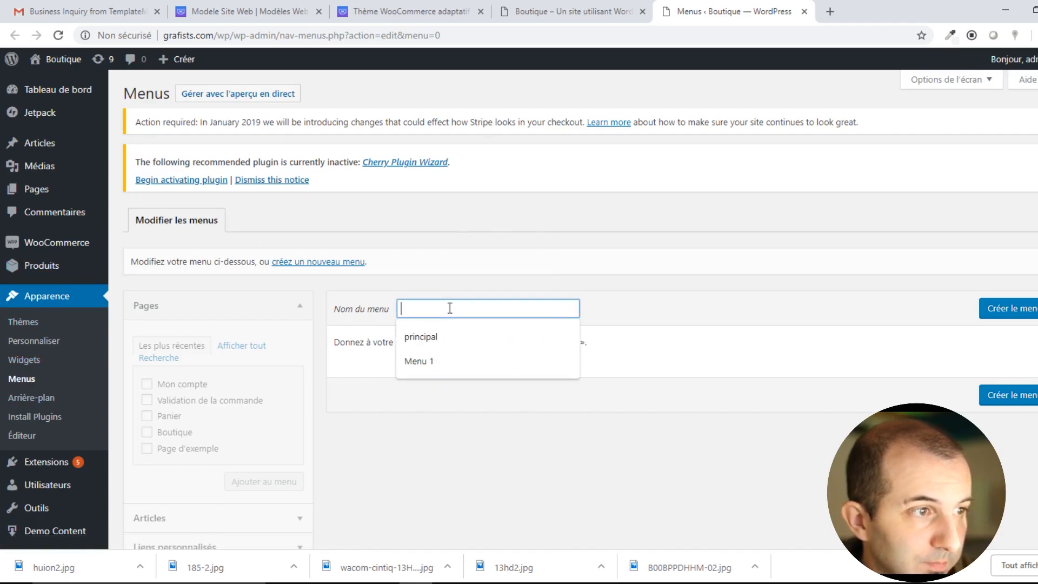
pyautogui.click(453, 337)
pyautogui.click(998, 310)
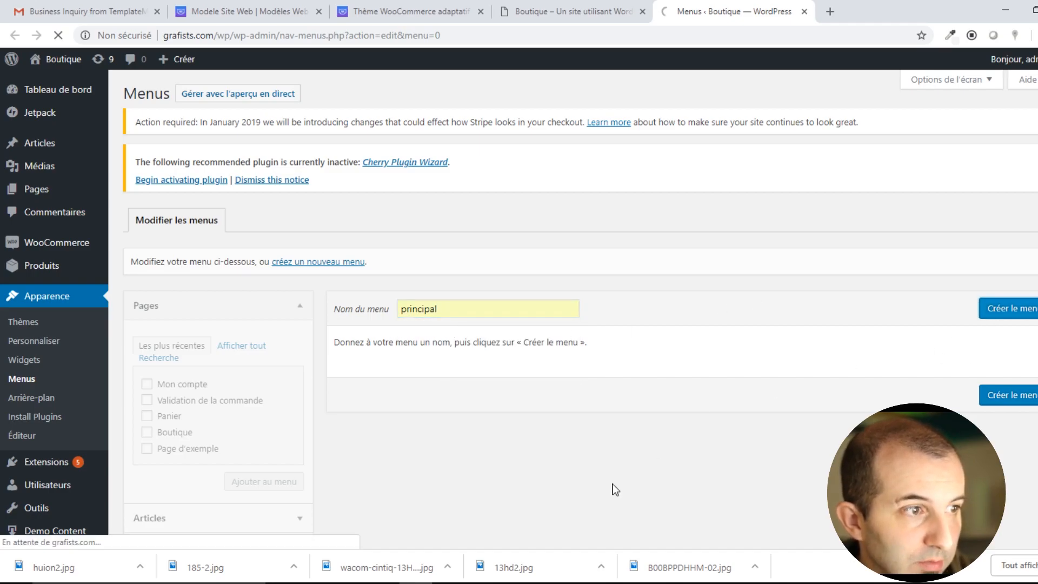
pyautogui.scroll(-3, 508, 393)
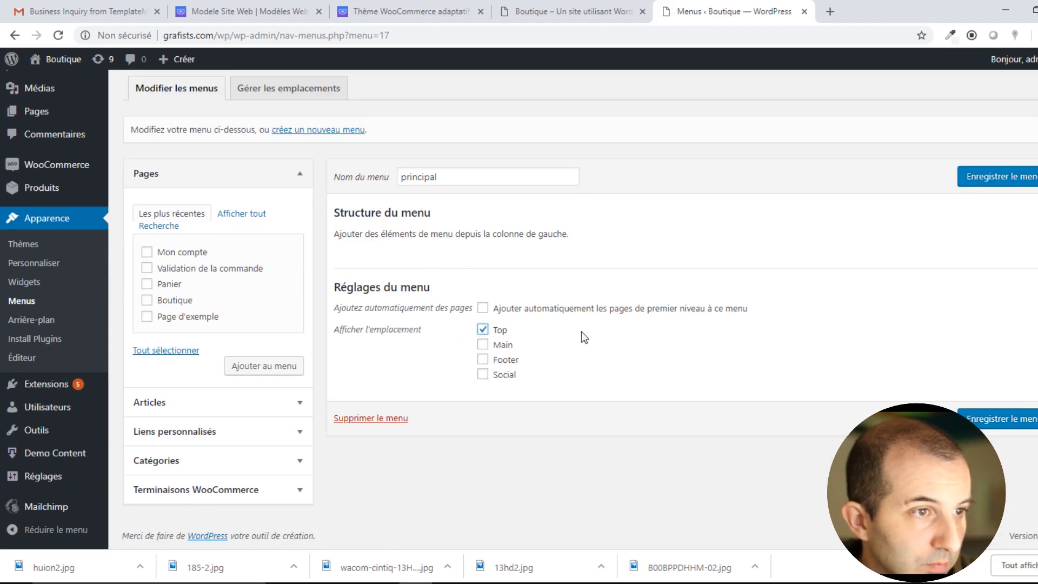
pyautogui.click(977, 419)
# Add the Boutique page to the principal menu and save it.
pyautogui.scroll(-3, 498, 437)
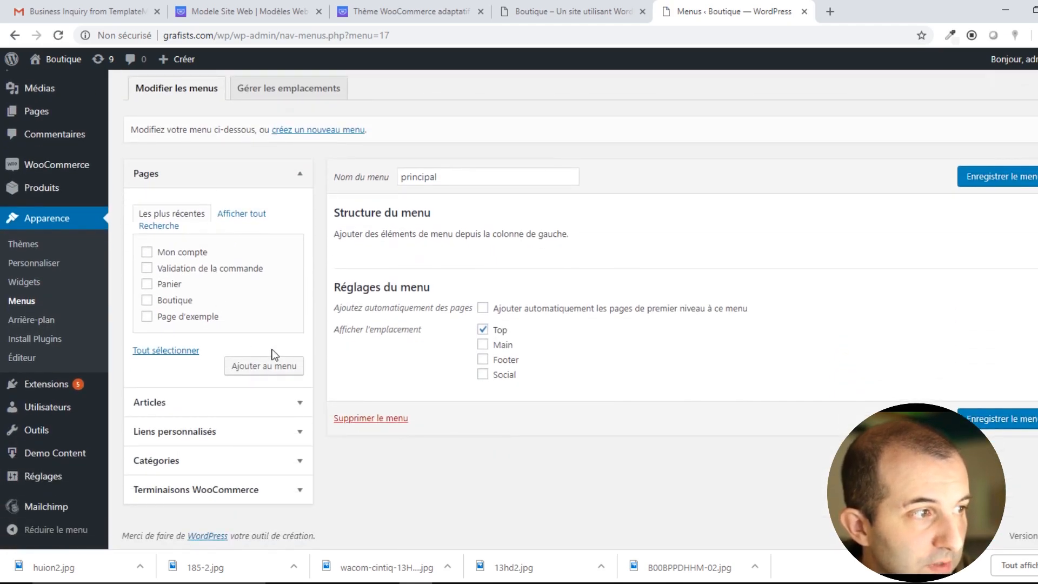
pyautogui.click(199, 464)
pyautogui.click(222, 354)
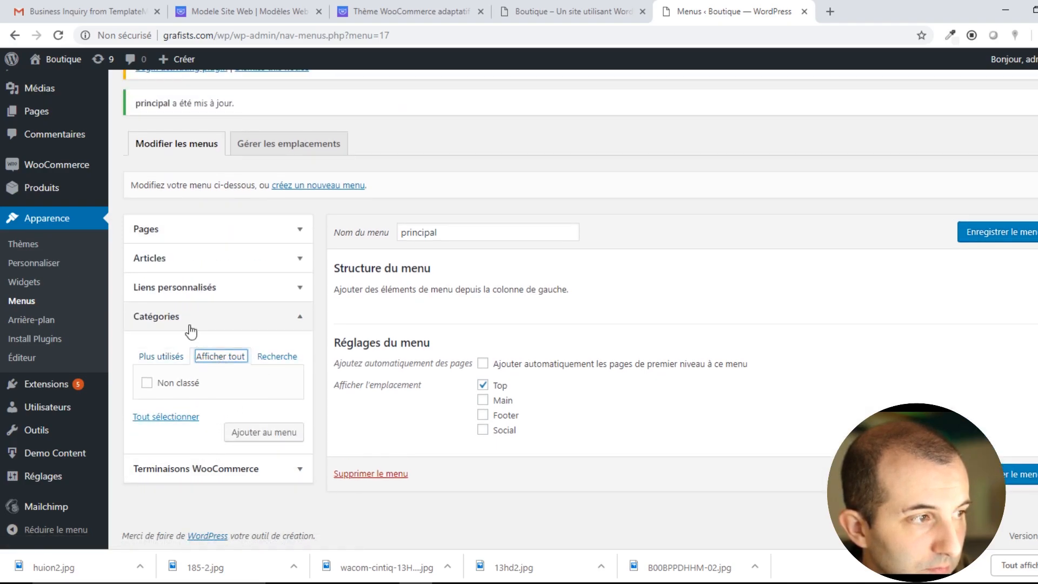
pyautogui.click(174, 260)
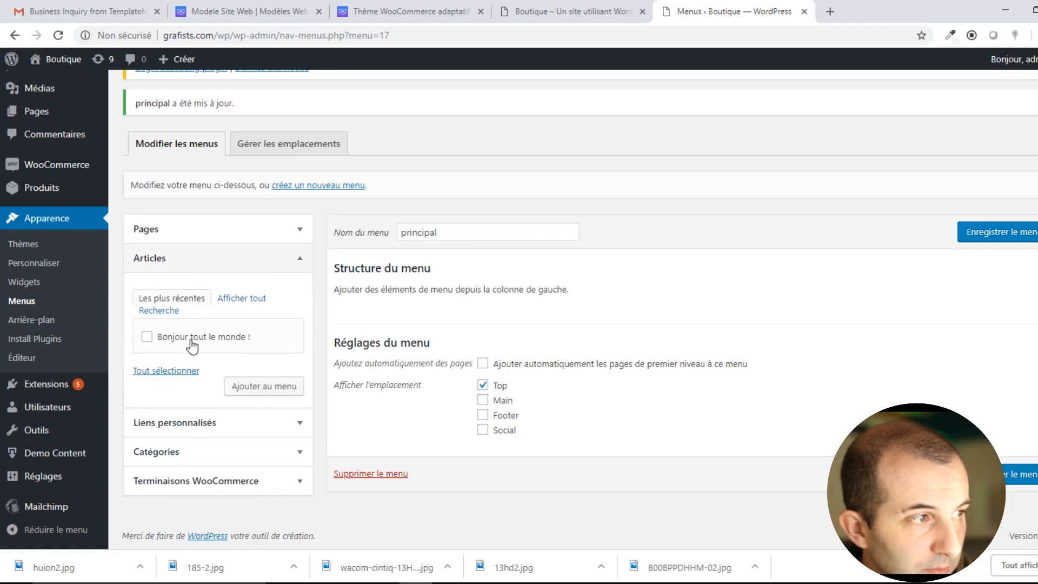
pyautogui.click(186, 236)
pyautogui.scroll(-1, 183, 229)
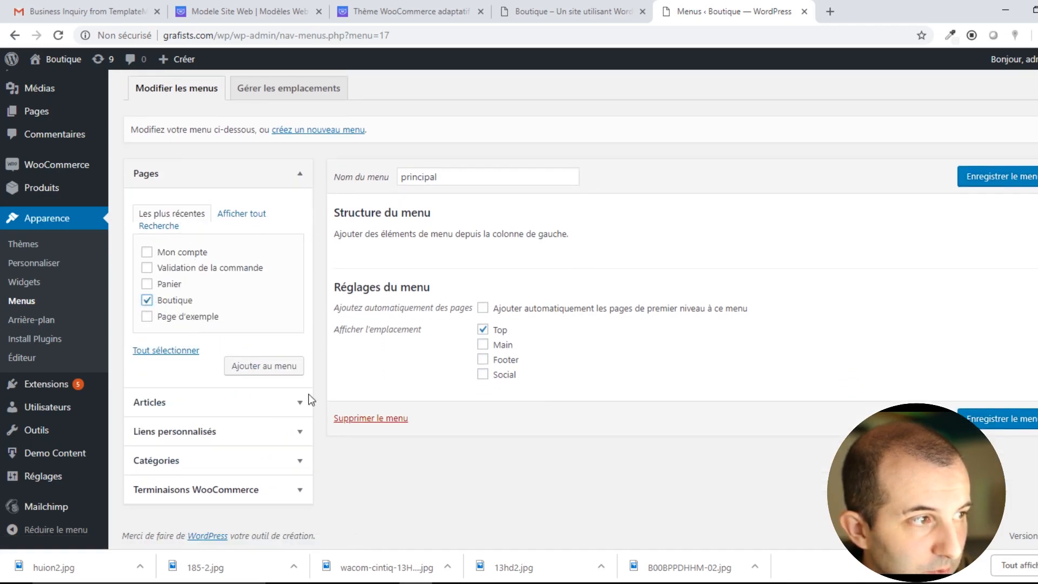
pyautogui.click(263, 366)
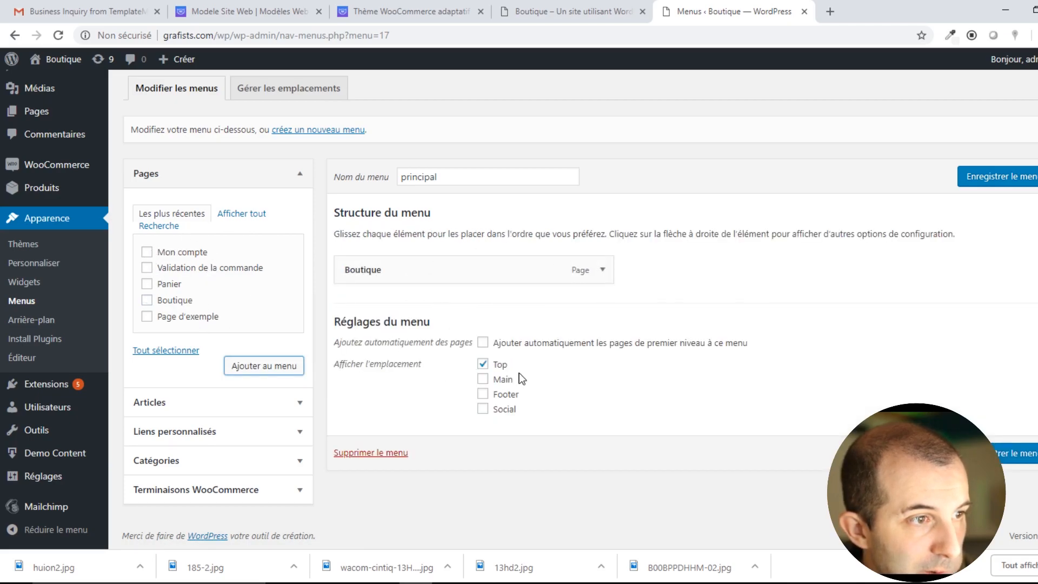
pyautogui.click(1020, 453)
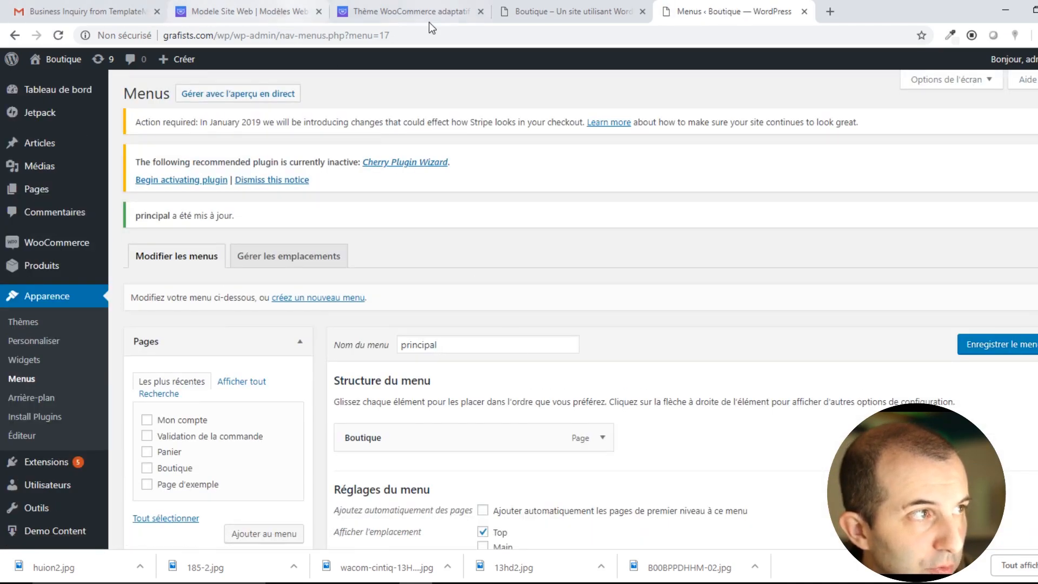
pyautogui.click(614, 12)
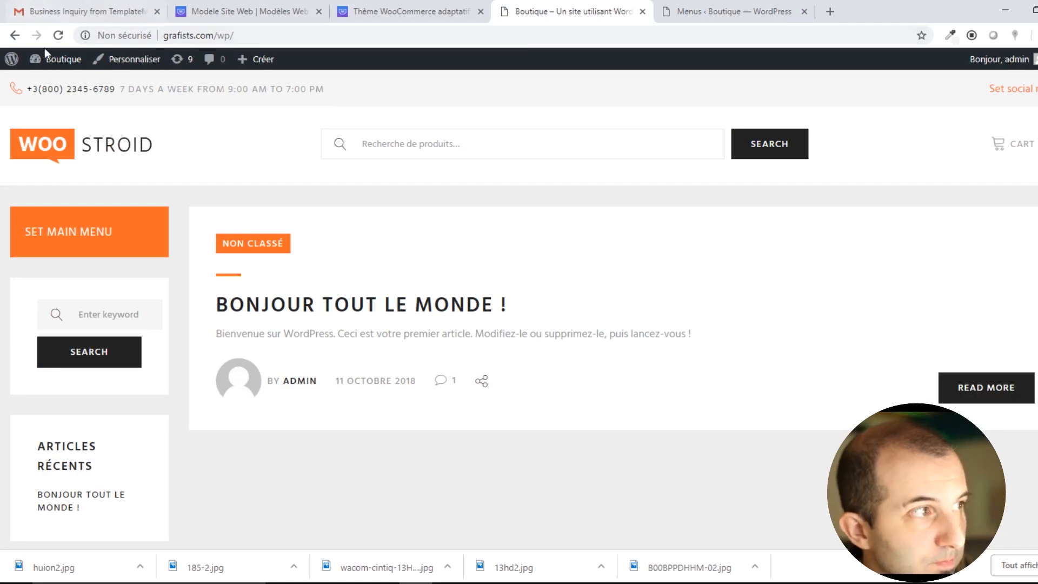
# Check the new Boutique header link, then save the principal menu in the Main location.
pyautogui.click(59, 35)
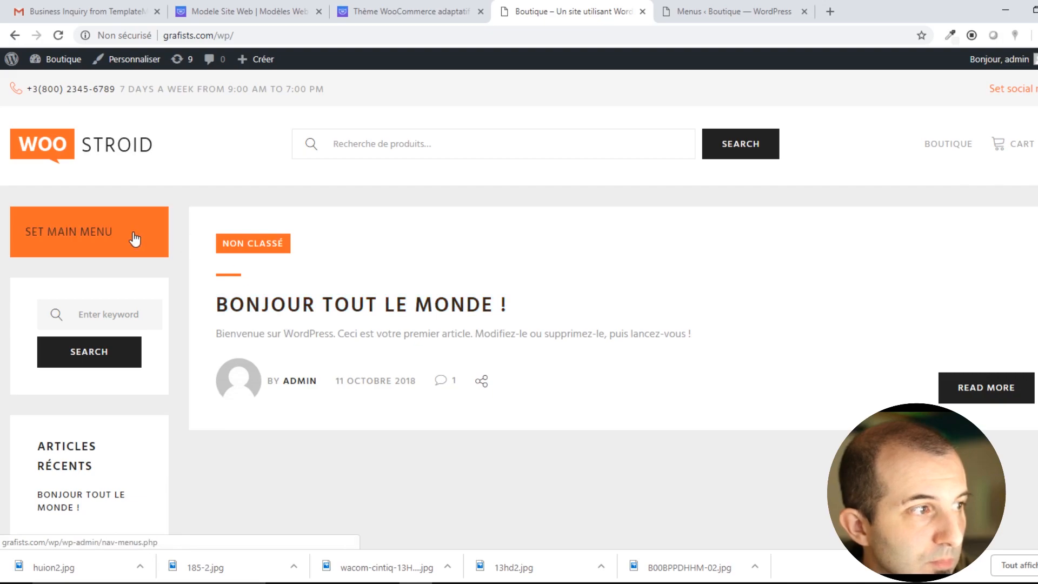
pyautogui.click(951, 146)
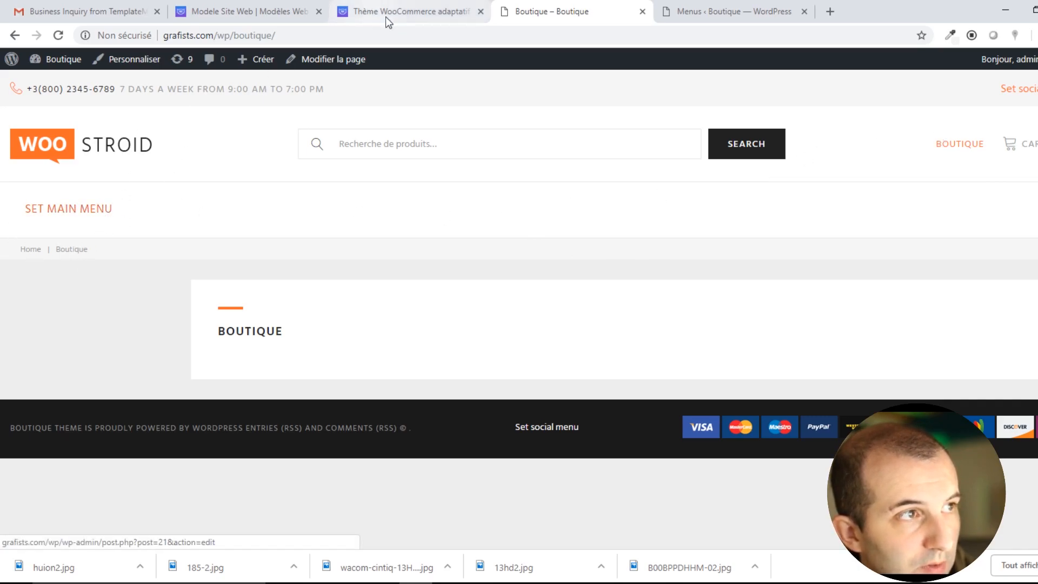
pyautogui.click(719, 12)
pyautogui.scroll(-3, 508, 374)
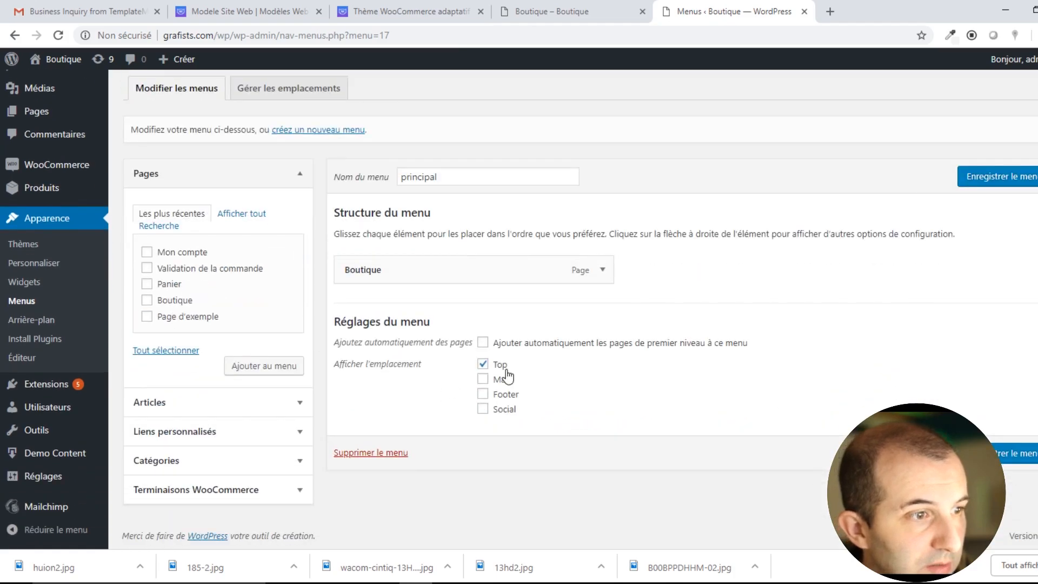
pyautogui.click(999, 456)
# Reload the storefront and open the Boutique page from the main menu.
pyautogui.click(557, 9)
pyautogui.click(58, 35)
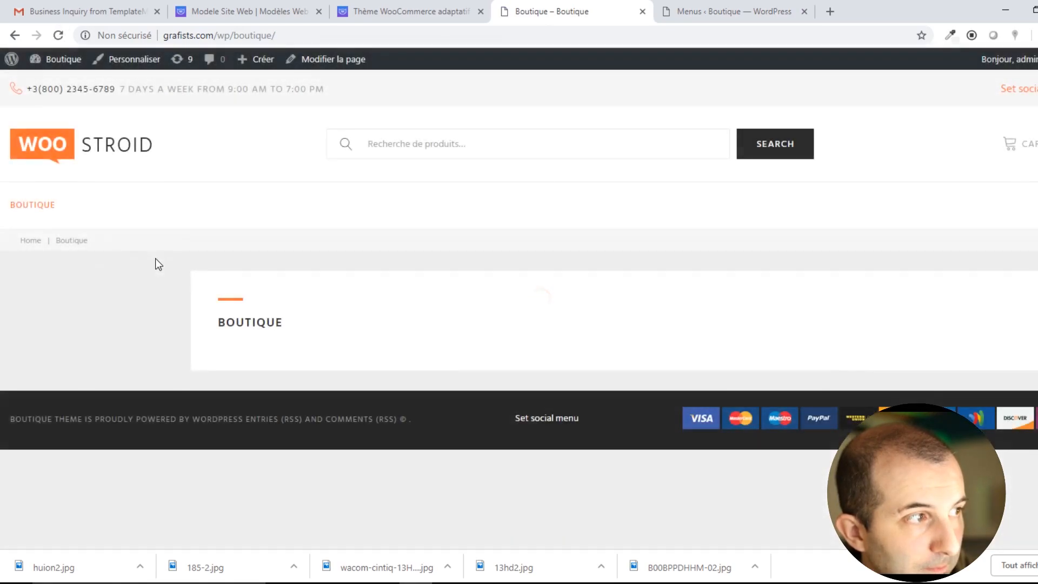
pyautogui.click(98, 145)
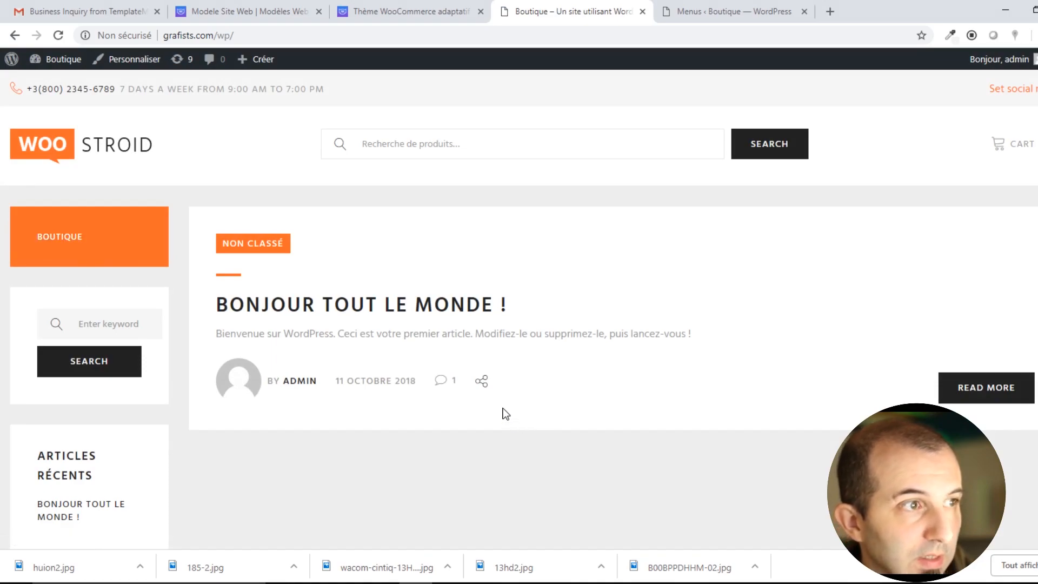
pyautogui.click(95, 242)
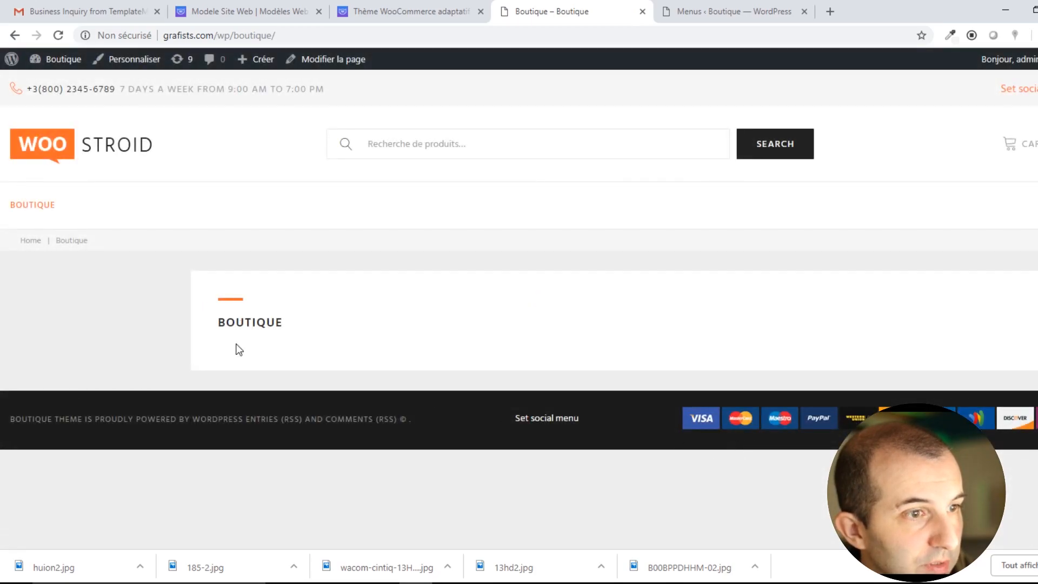
pyautogui.moveTo(300, 325); pyautogui.dragTo(266, 313)
pyautogui.click(366, 337)
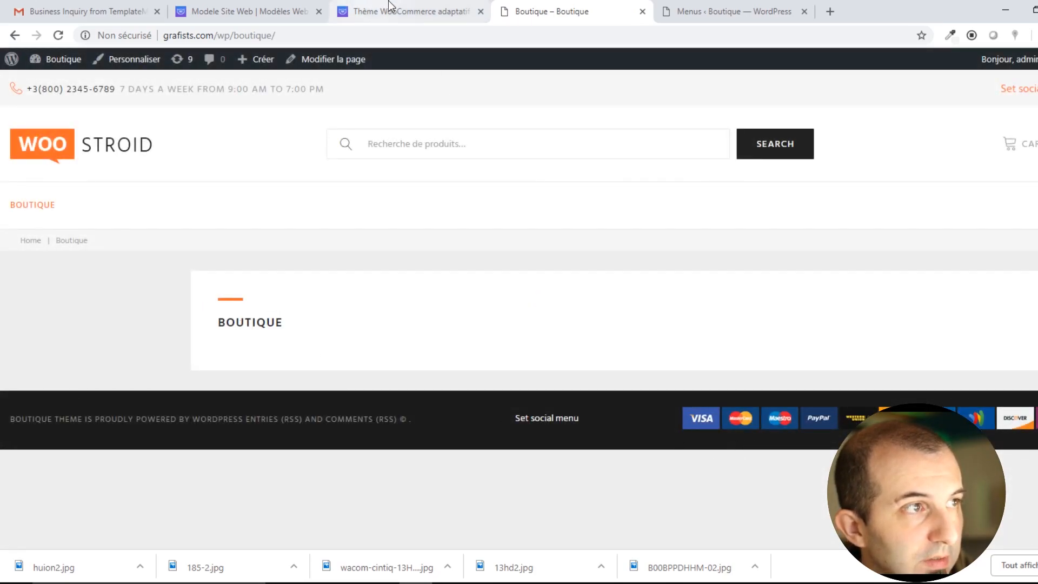
# Expand the WooCommerce endpoints, categories, custom links, posts and pages boxes in the menu editor.
pyautogui.click(709, 10)
pyautogui.scroll(-3, 124, 349)
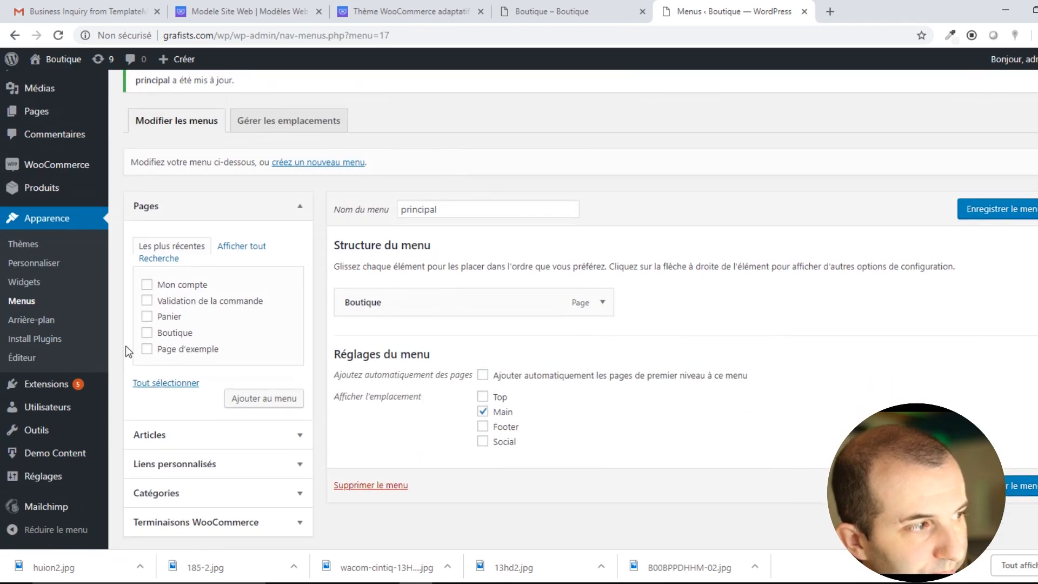
pyautogui.click(239, 489)
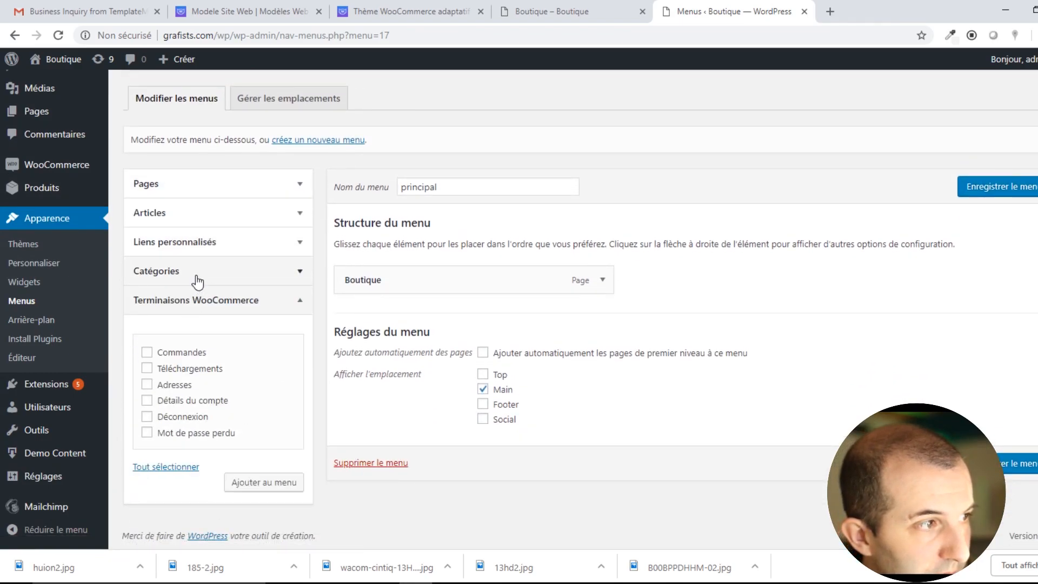
pyautogui.click(221, 272)
pyautogui.click(211, 254)
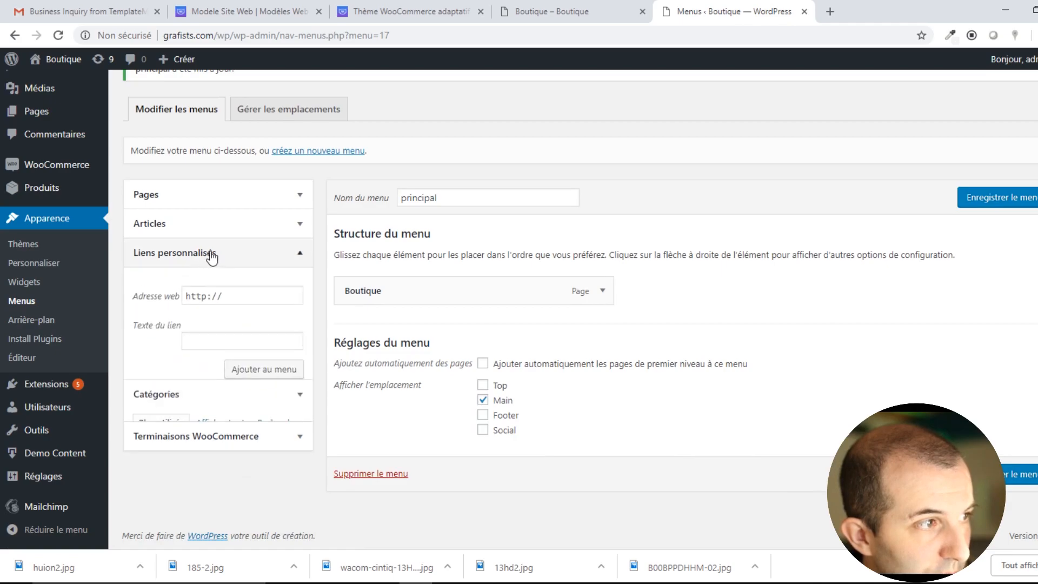
pyautogui.click(204, 231)
pyautogui.click(227, 195)
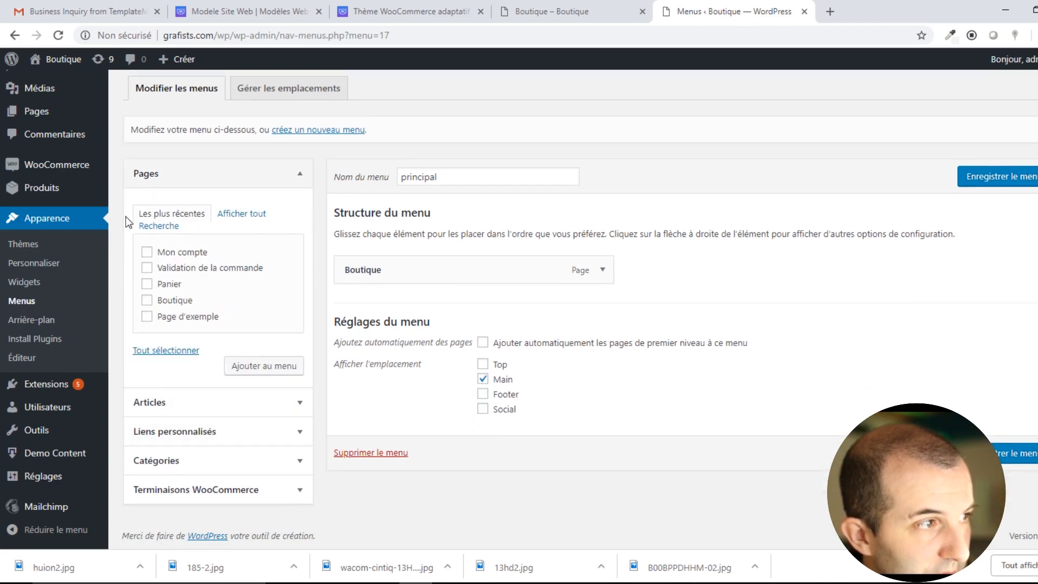
pyautogui.scroll(3, 325, 250)
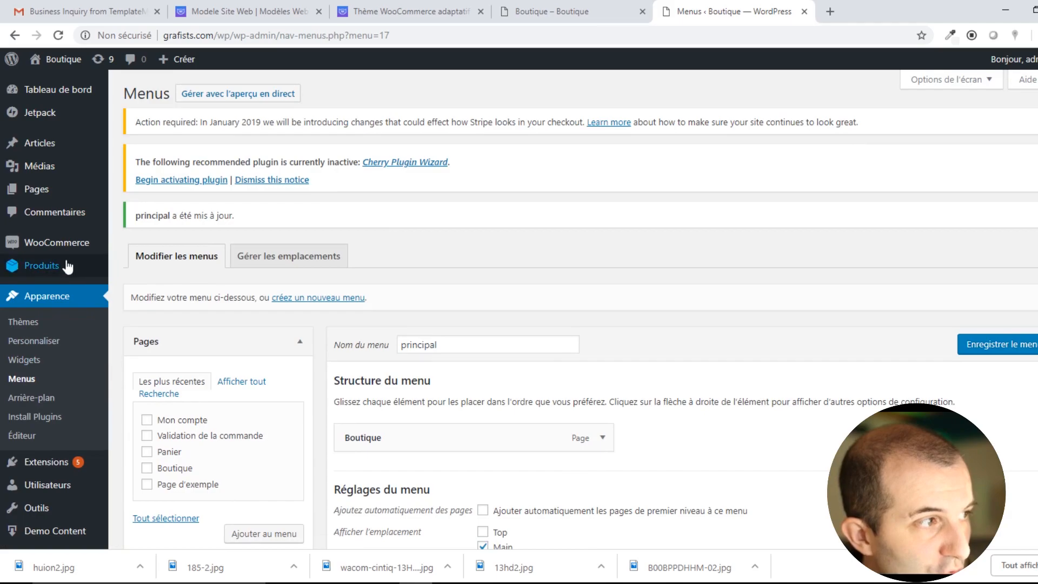
pyautogui.moveTo(75, 250)
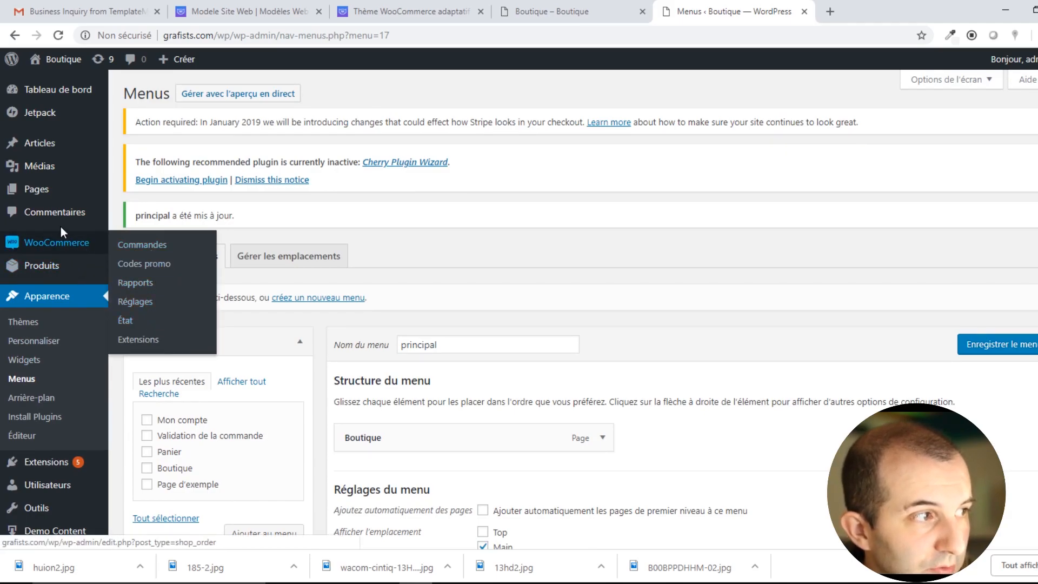
# Filter All Products to Published, then open the Product Categories page.
pyautogui.moveTo(51, 275)
pyautogui.click(126, 270)
pyautogui.scroll(-3, 125, 276)
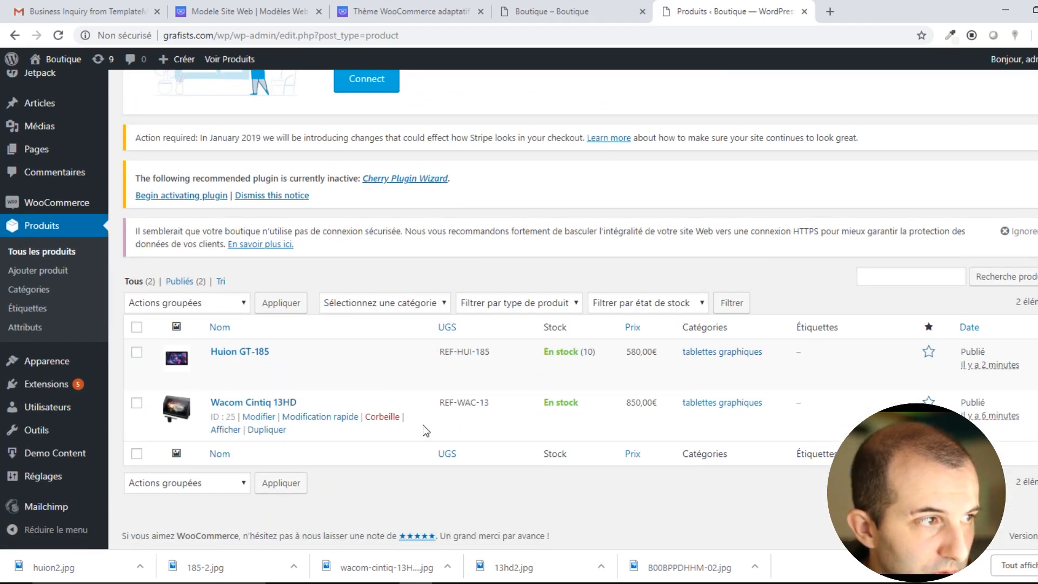
pyautogui.click(184, 282)
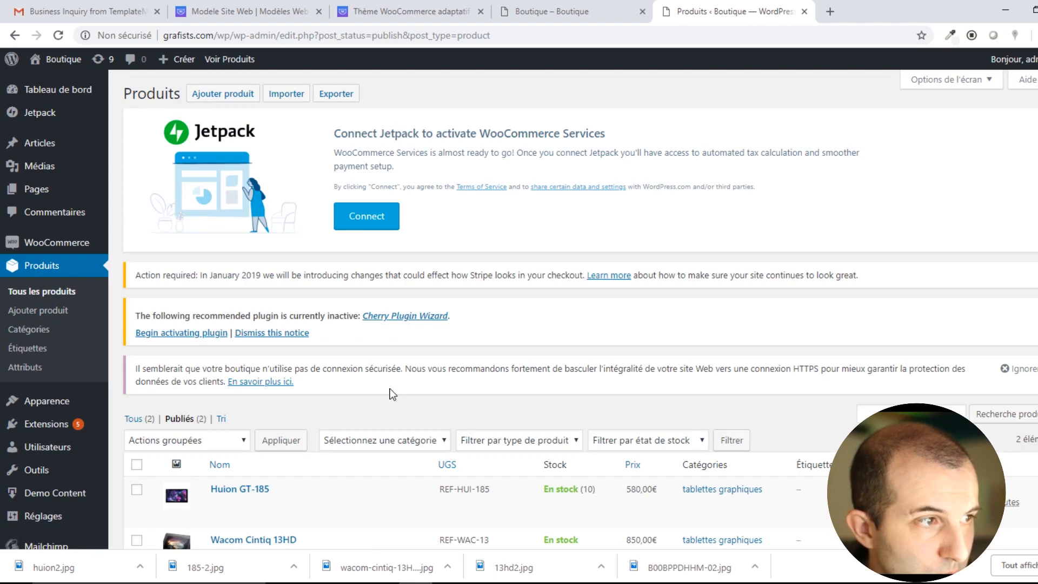
pyautogui.scroll(-3, 477, 383)
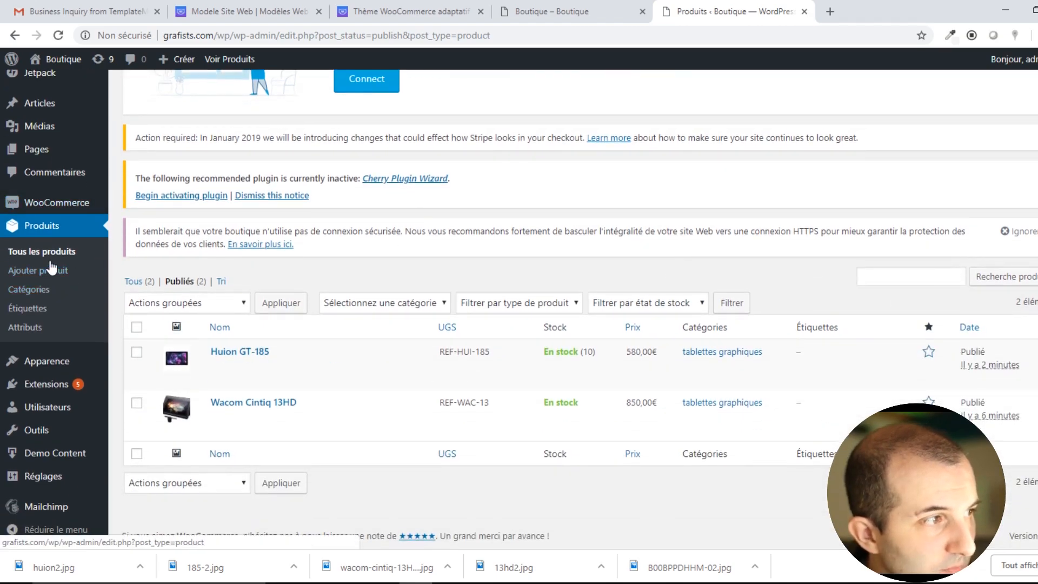
pyautogui.click(43, 291)
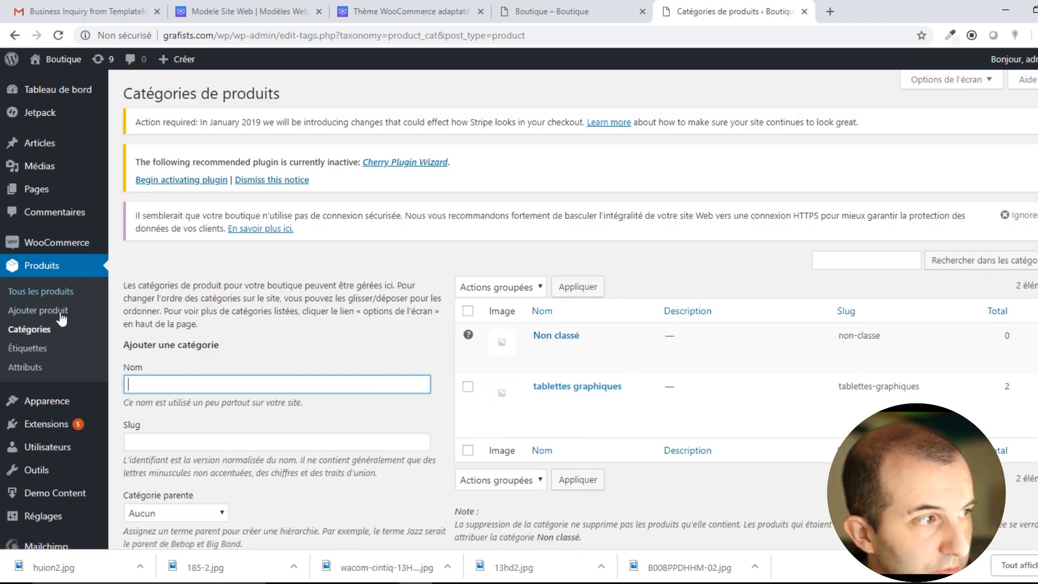
# Open the WooCommerce settings page and scroll through it.
pyautogui.moveTo(58, 249)
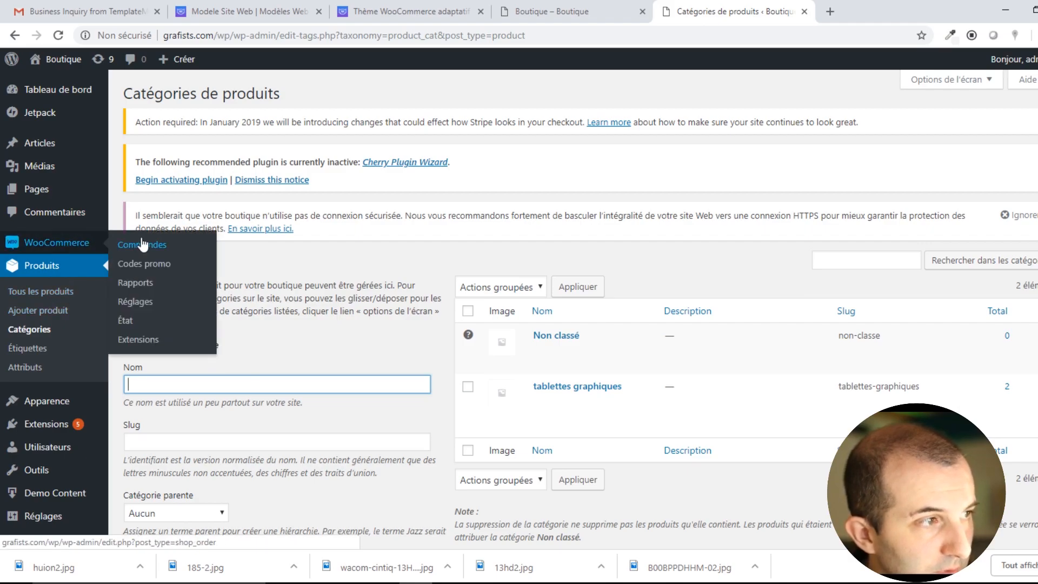
pyautogui.click(147, 301)
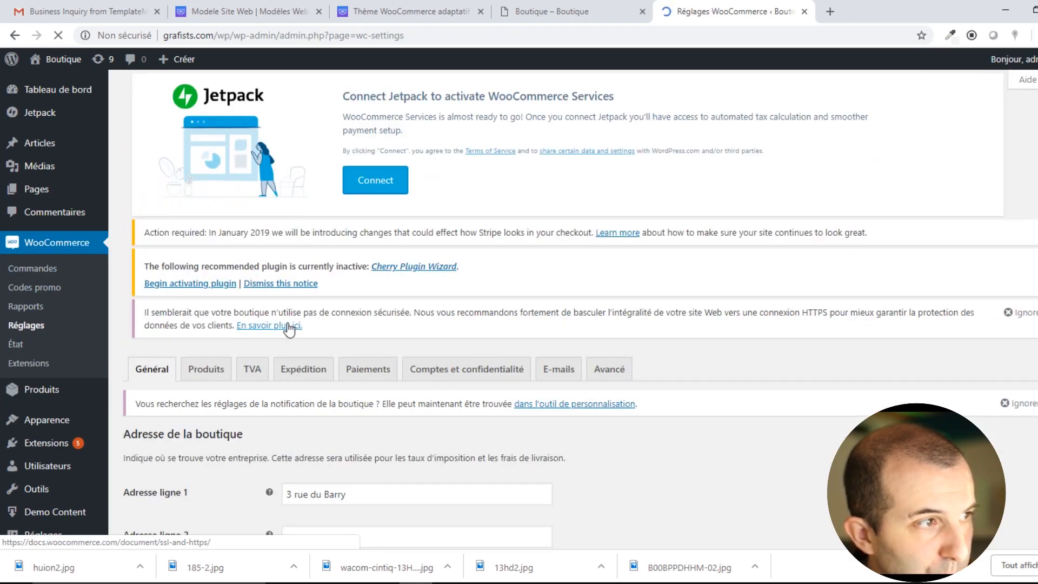
pyautogui.scroll(-3, 236, 421)
pyautogui.scroll(-10, 238, 421)
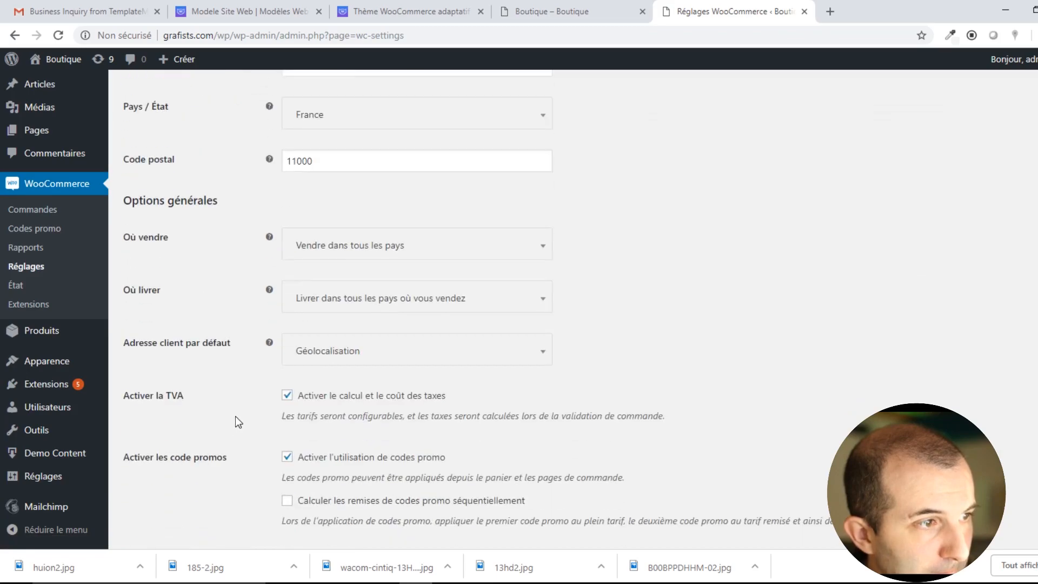
pyautogui.scroll(6, 237, 424)
pyautogui.scroll(9, 236, 421)
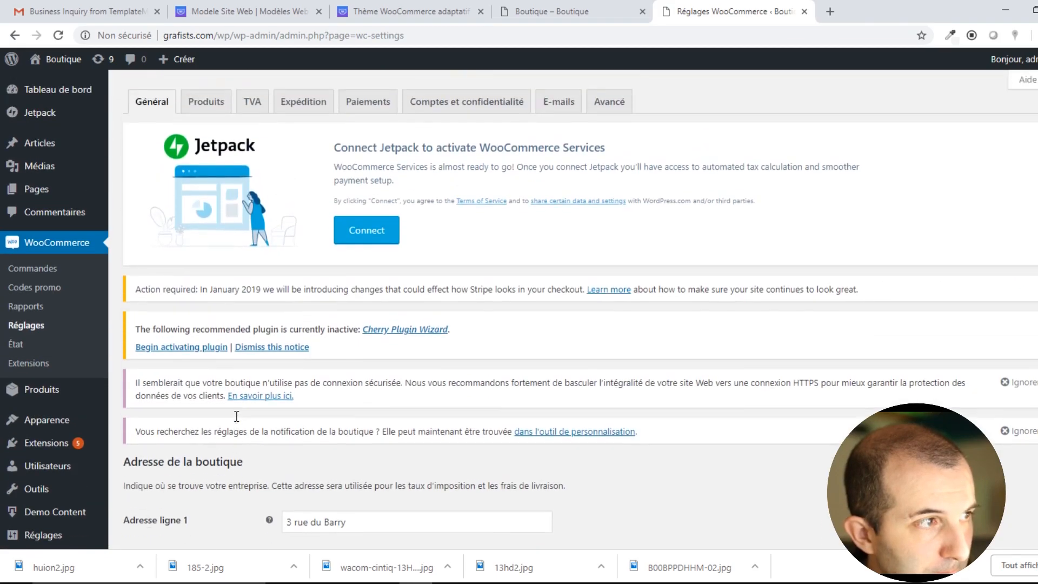
pyautogui.scroll(-2, 286, 479)
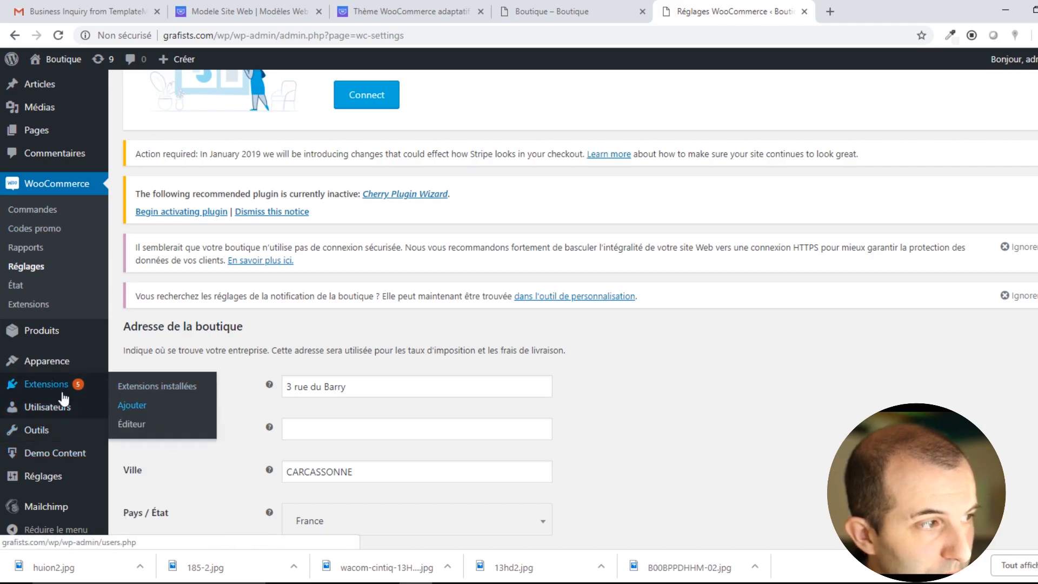
# Open Appearance > Menus to show the principal menu.
pyautogui.moveTo(55, 360)
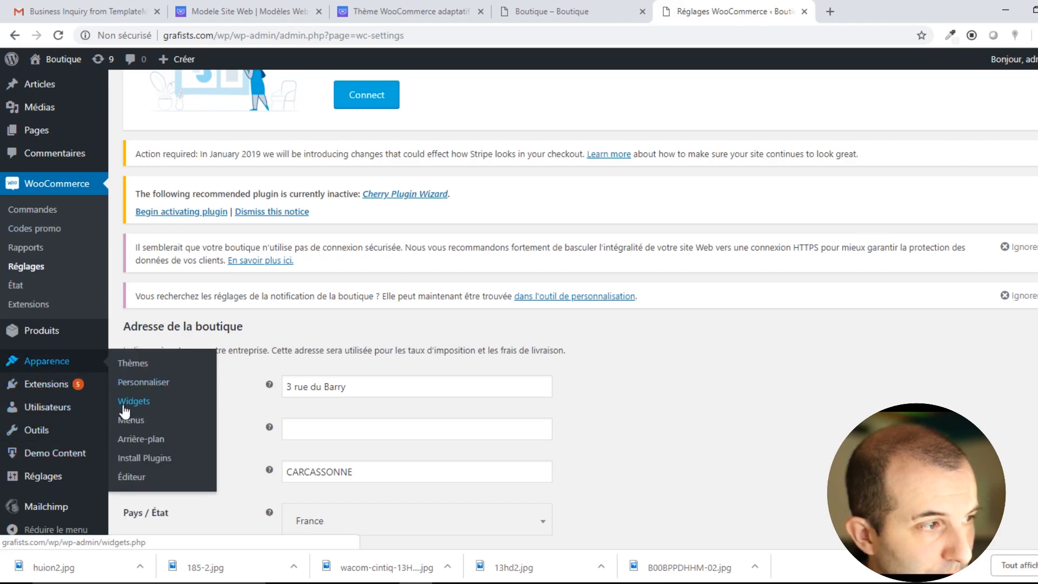
pyautogui.click(135, 418)
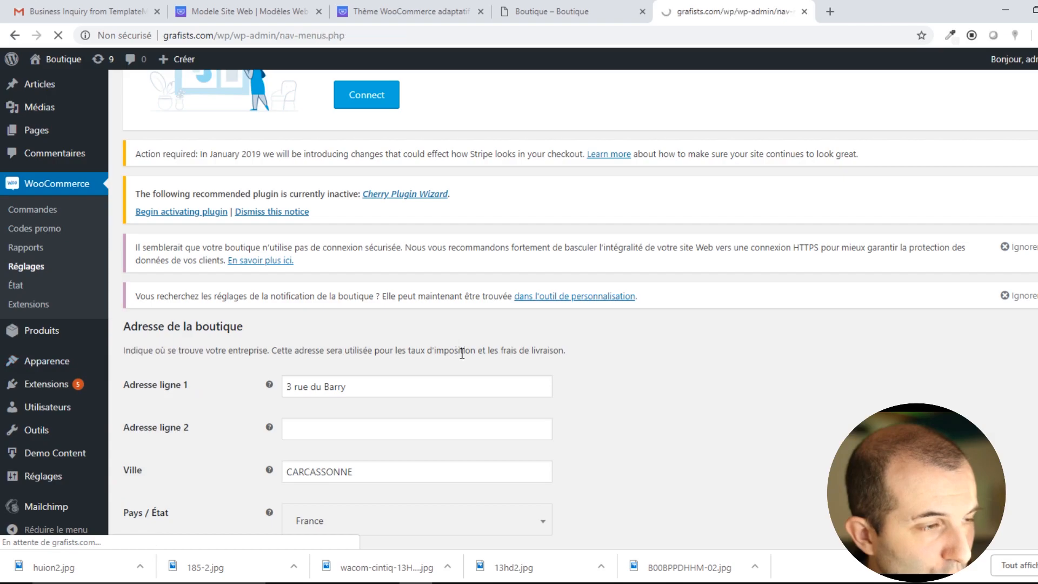
pyautogui.scroll(-1, 353, 378)
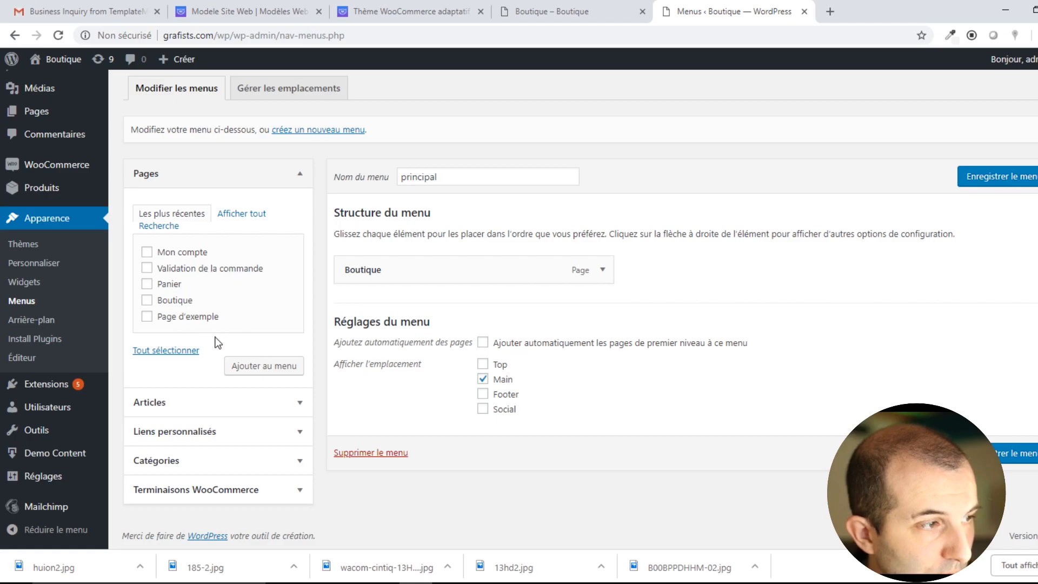
# Expand the posts, custom links, categories and WooCommerce endpoints panels and the Boutique item's settings.
pyautogui.click(237, 413)
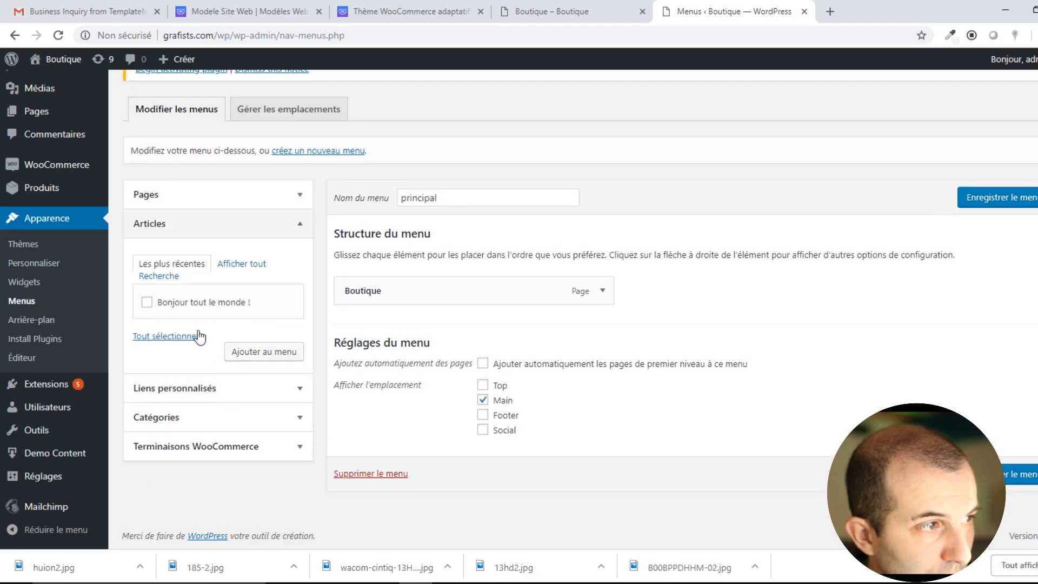
pyautogui.click(239, 263)
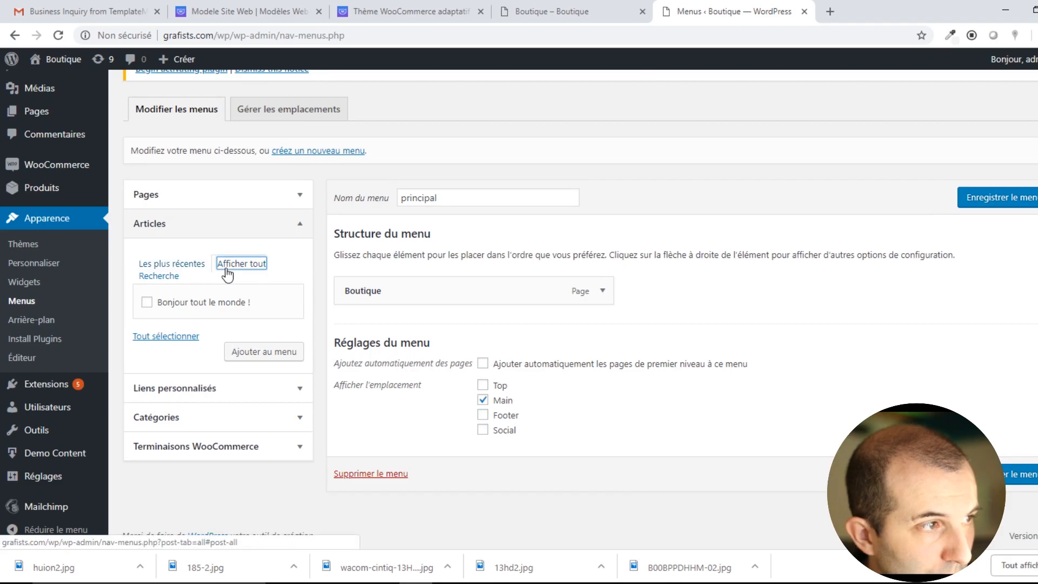
pyautogui.click(215, 390)
pyautogui.click(187, 413)
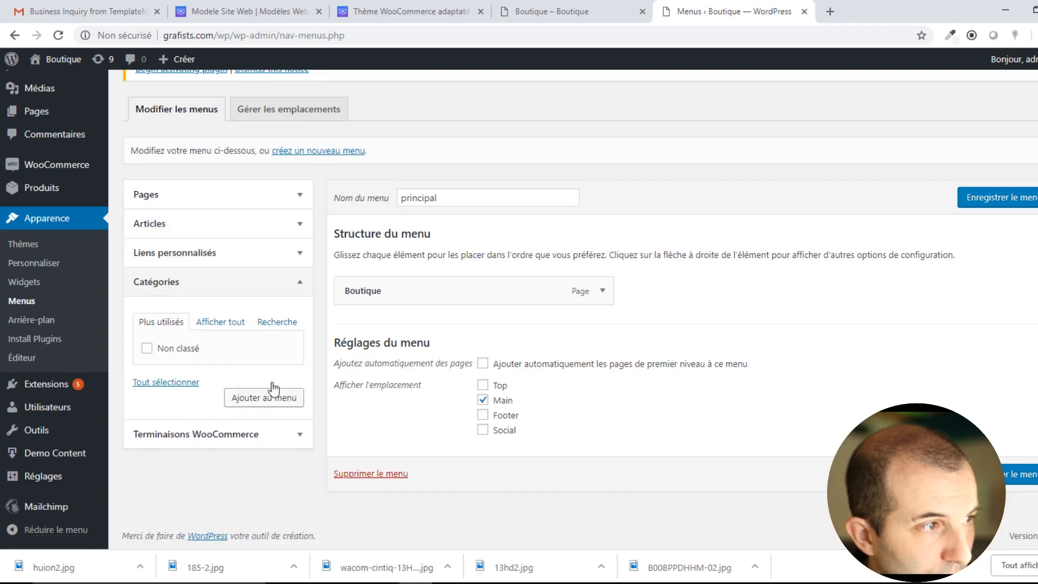
pyautogui.click(204, 435)
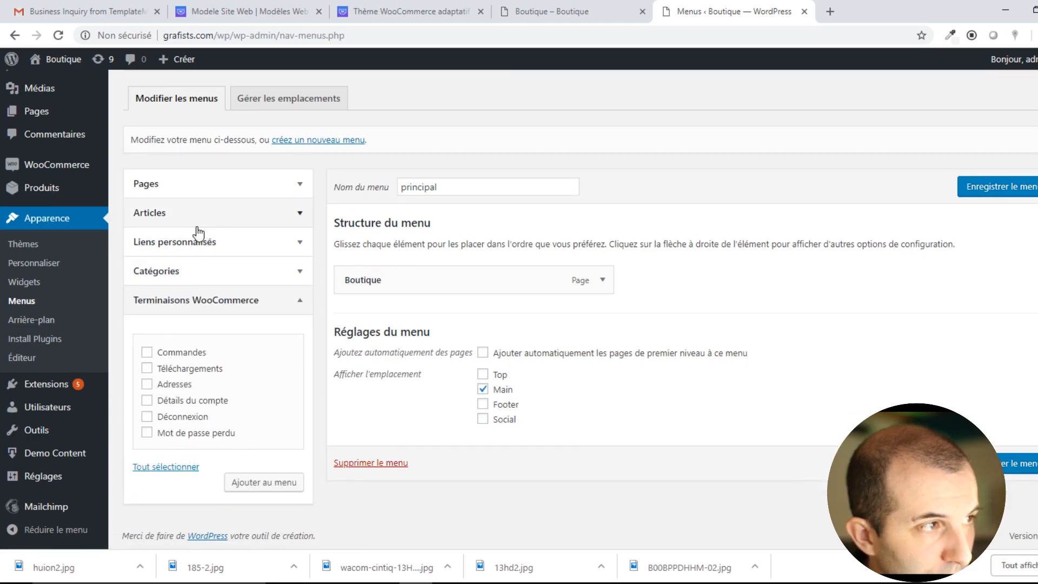
pyautogui.click(602, 280)
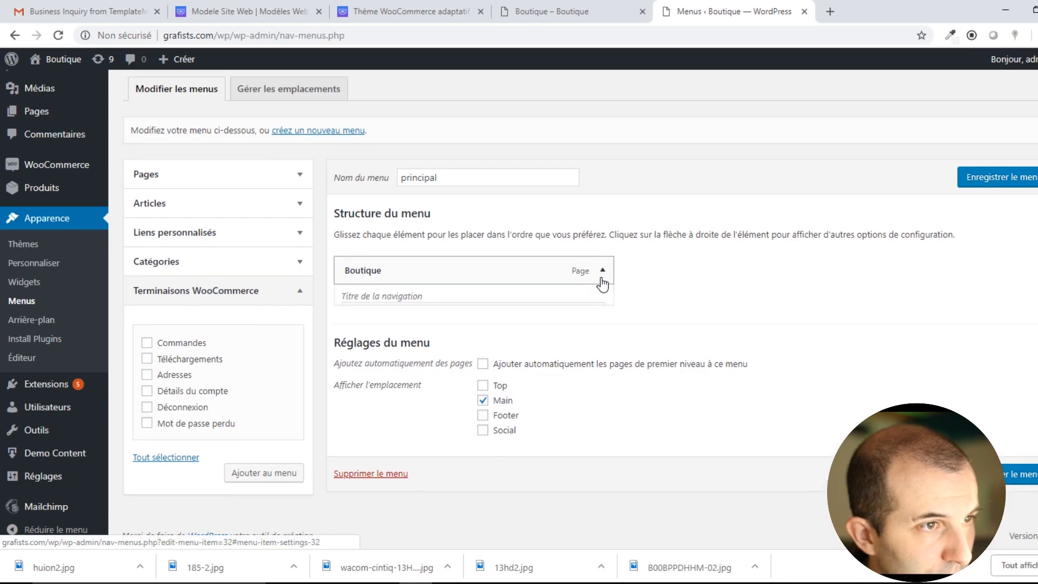
# Return to the live Boutique shop page showing BOUTIQUE in the header.
pyautogui.scroll(1, 607, 324)
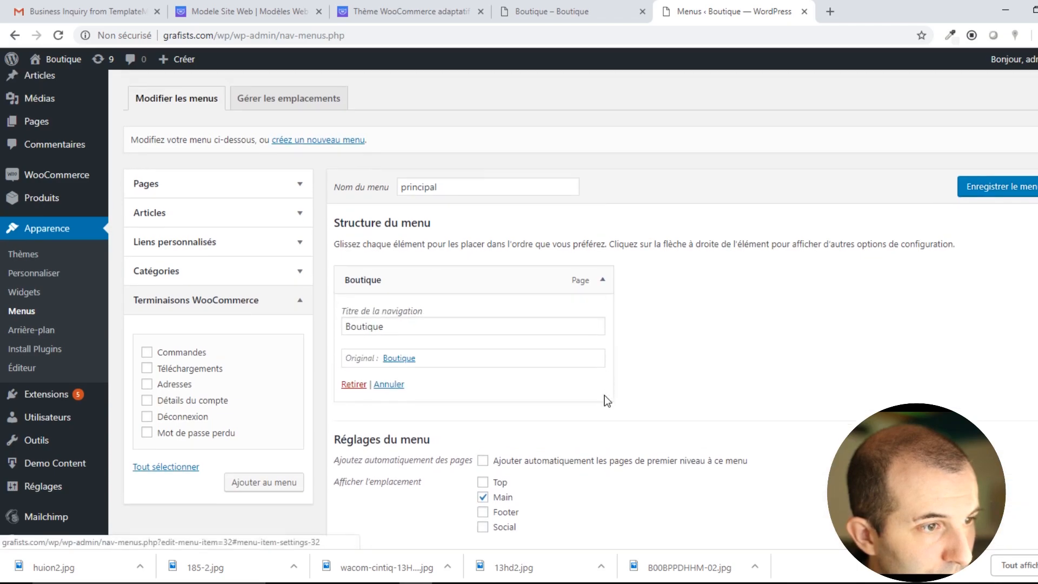
pyautogui.scroll(1, 577, 420)
pyautogui.scroll(2, 577, 419)
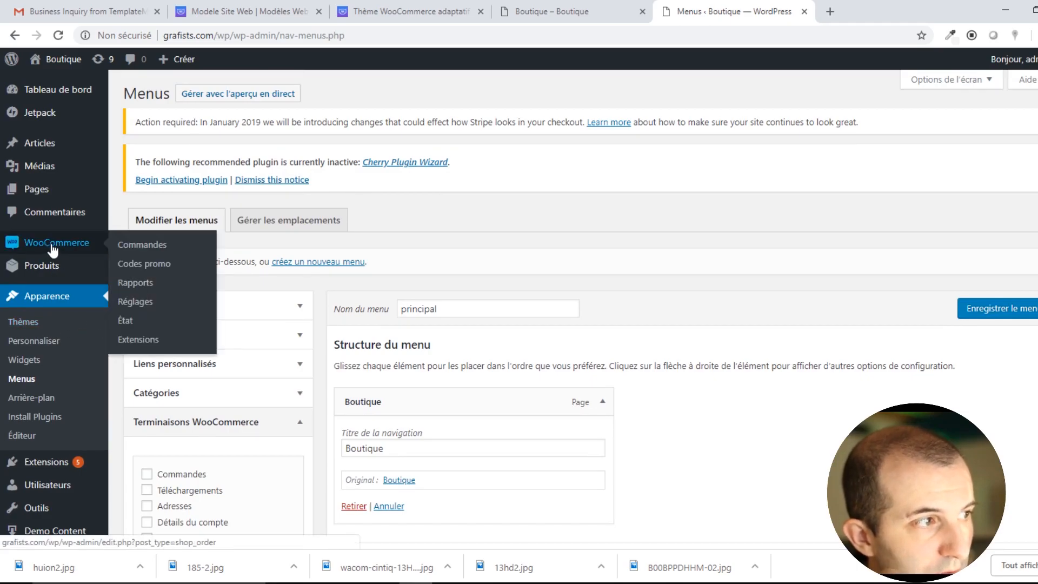
pyautogui.moveTo(75, 273)
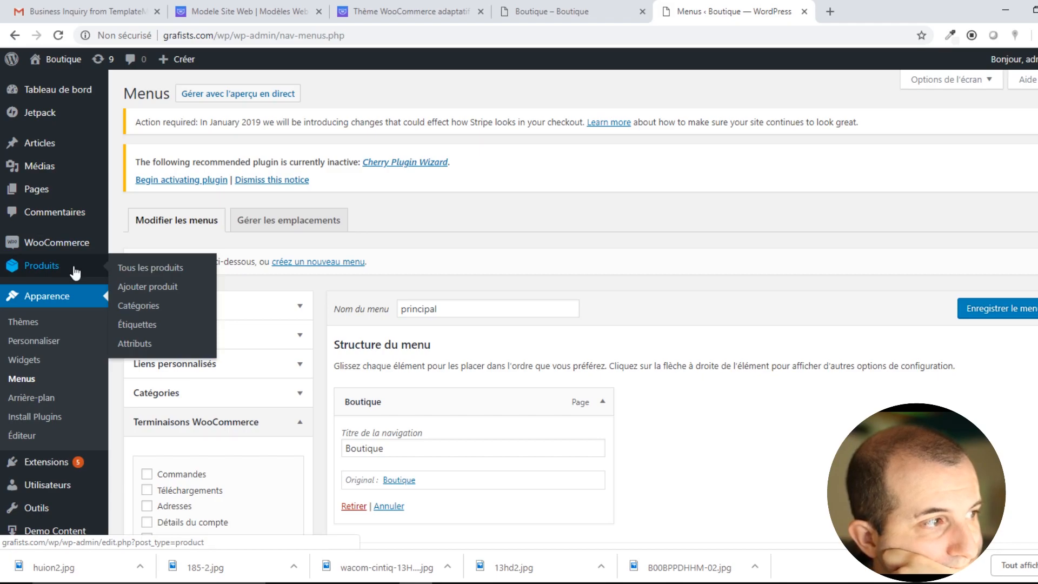
pyautogui.click(573, 12)
pyautogui.moveTo(272, 349); pyautogui.dragTo(292, 380)
pyautogui.click(122, 277)
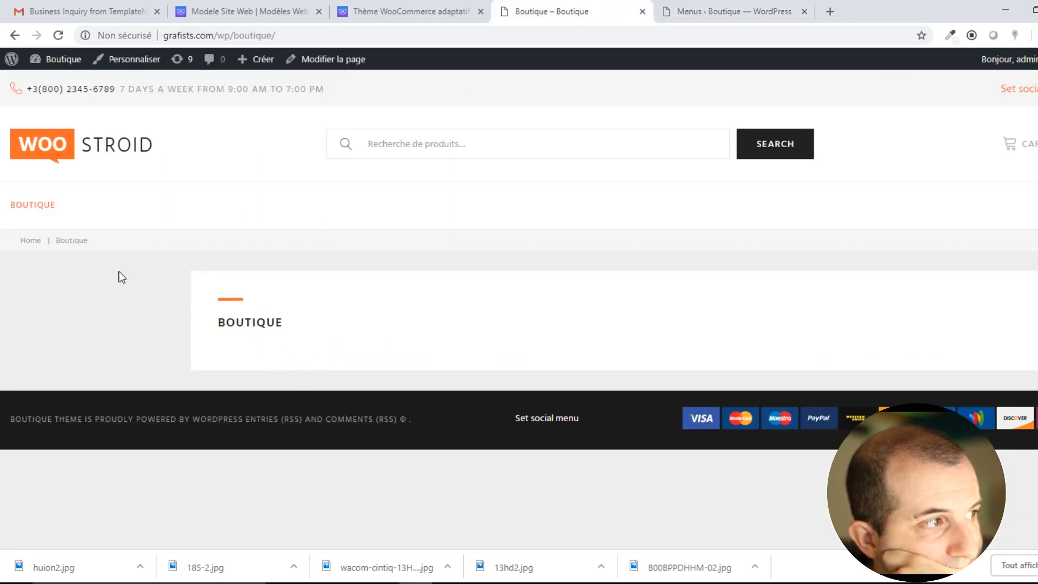
pyautogui.click(37, 210)
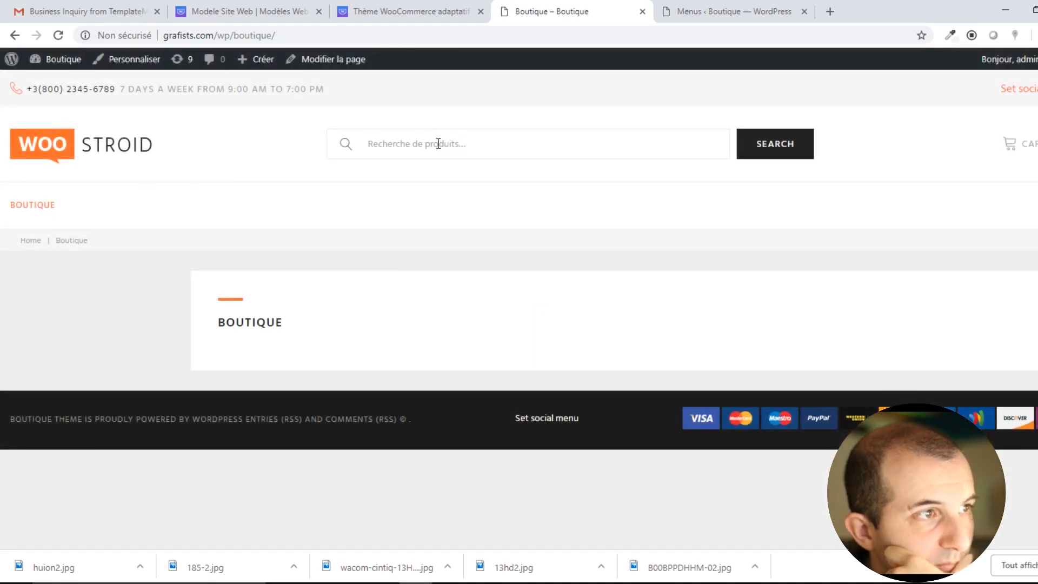
pyautogui.click(436, 144)
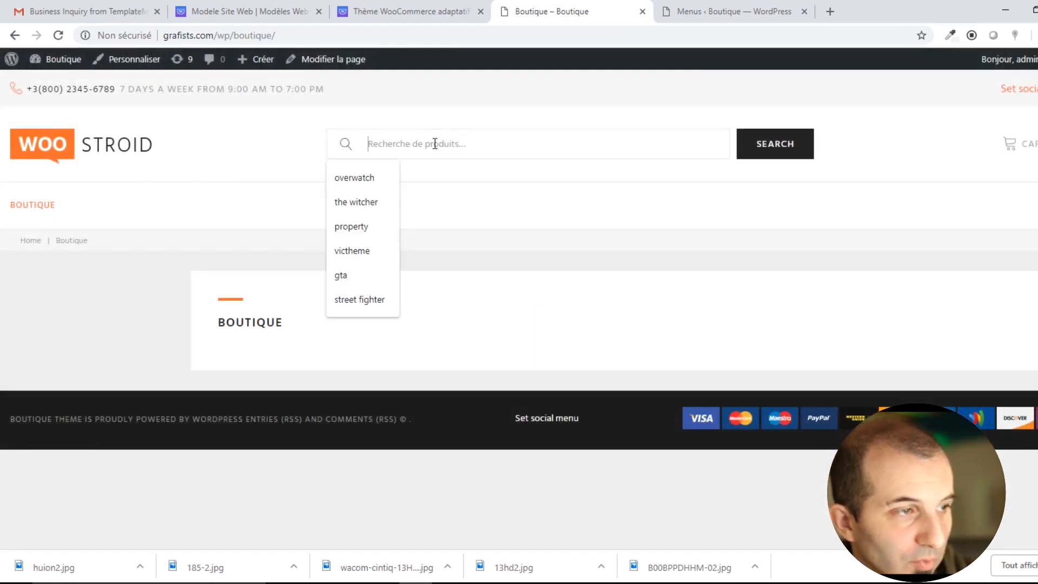
pyautogui.write('wacom')
pyautogui.press('Return')
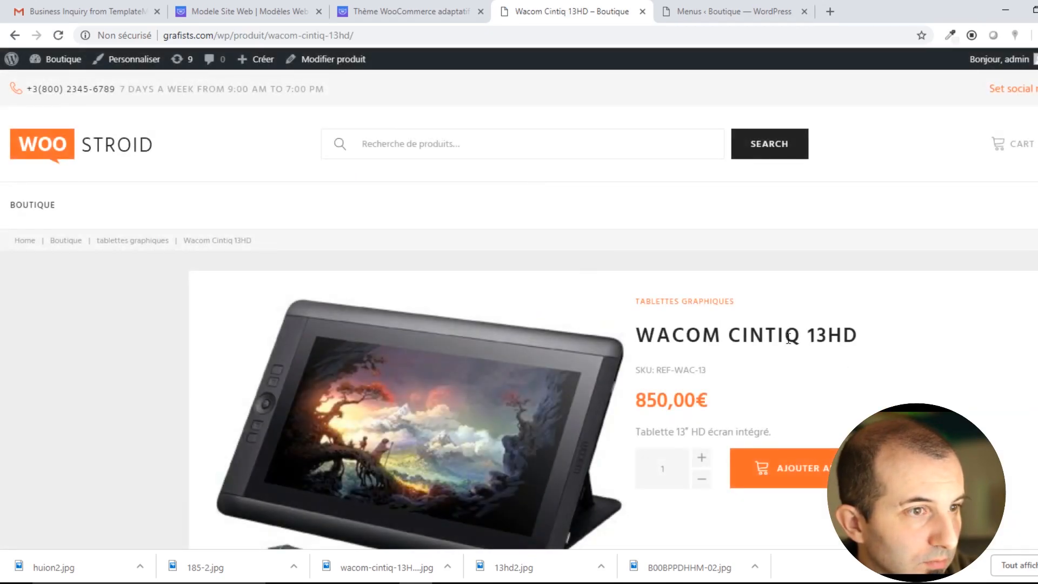
pyautogui.scroll(-10, 817, 347)
pyautogui.scroll(-5, 700, 336)
pyautogui.scroll(15, 697, 330)
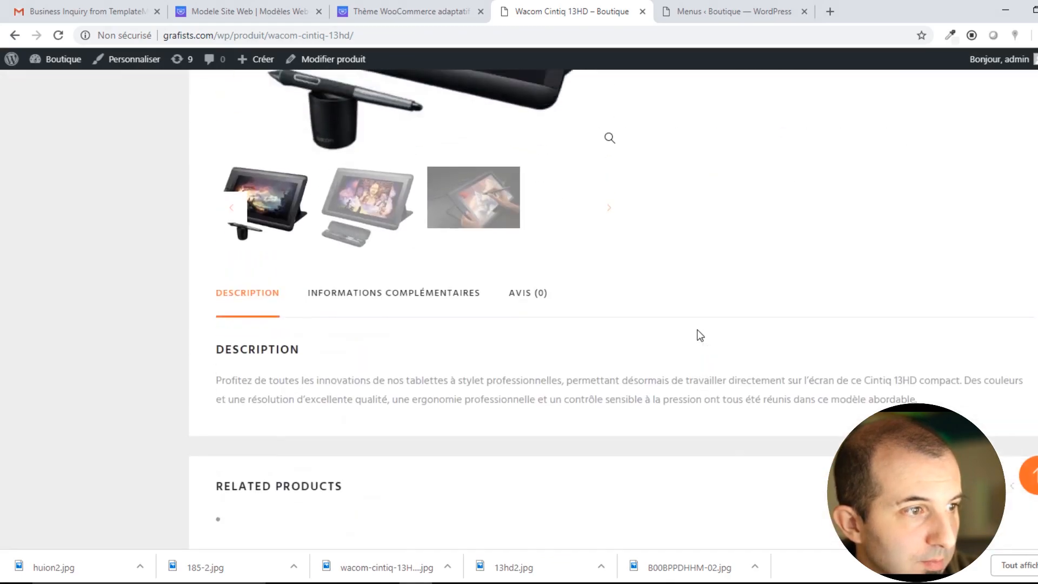
pyautogui.click(468, 152)
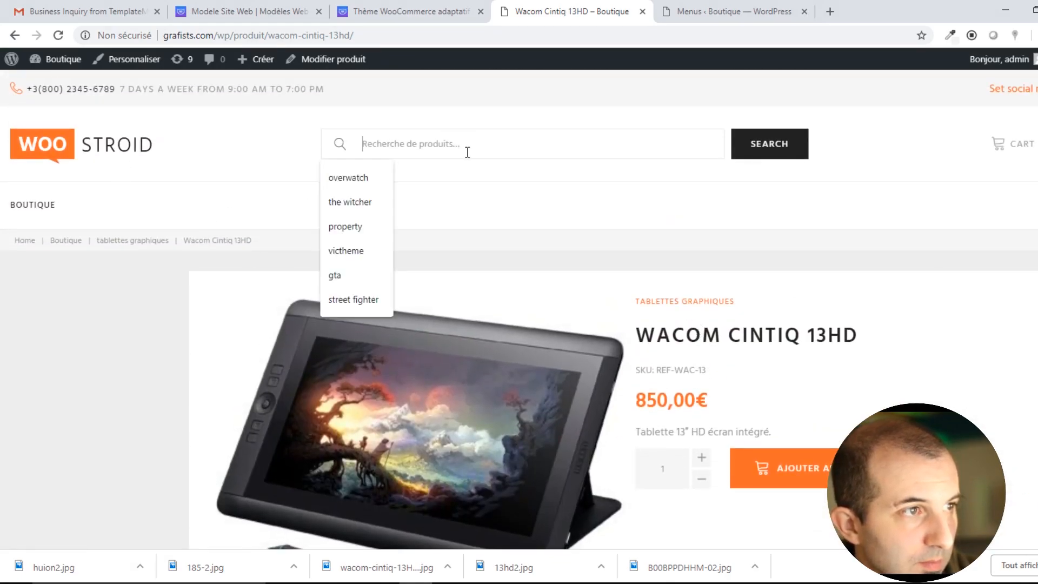
pyautogui.click(557, 203)
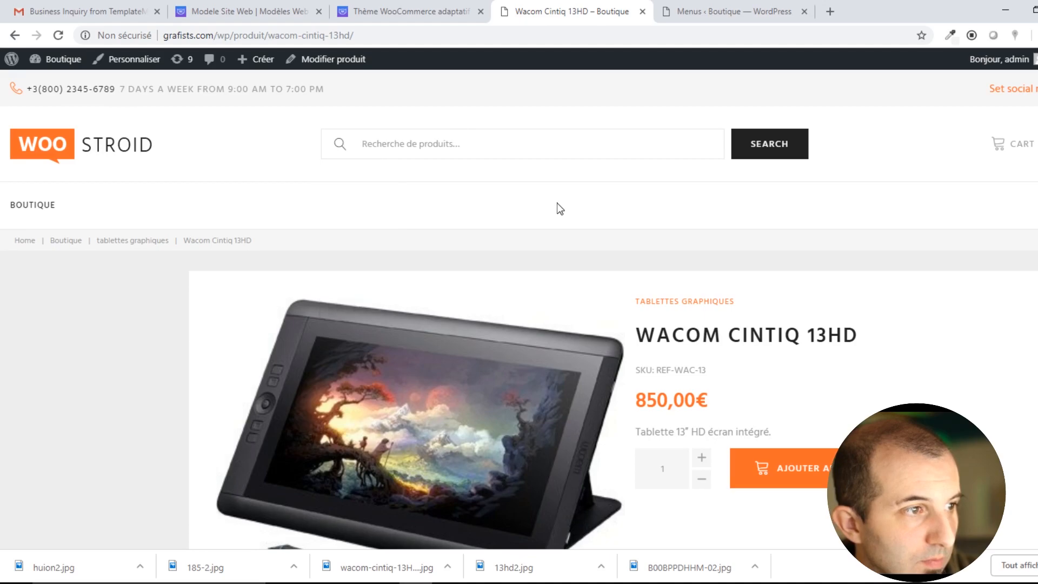
pyautogui.click(137, 244)
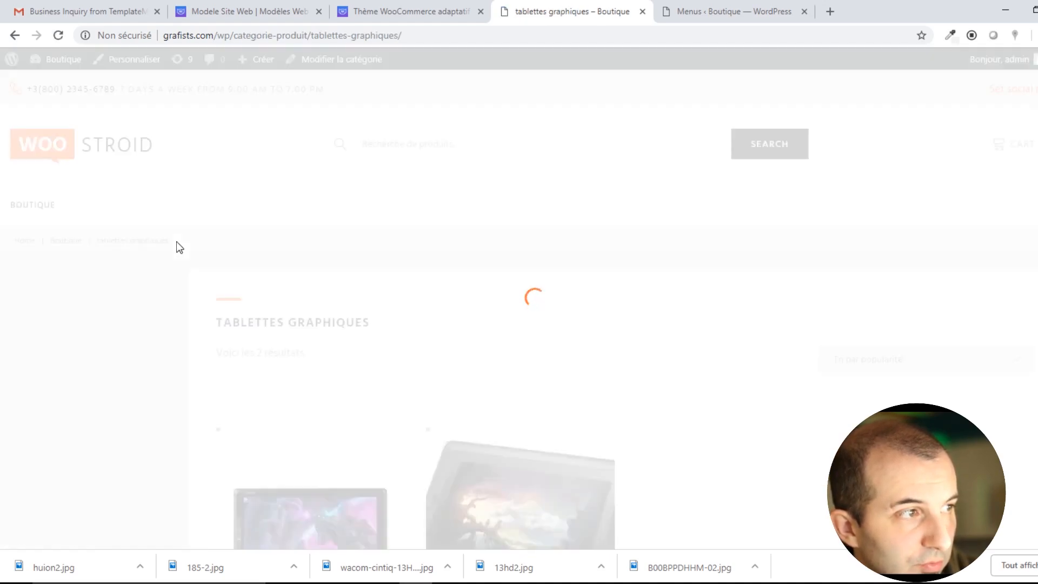
pyautogui.moveTo(110, 237); pyautogui.dragTo(180, 241)
pyautogui.click(181, 240)
pyautogui.scroll(-3, 312, 281)
pyautogui.scroll(-1, 312, 282)
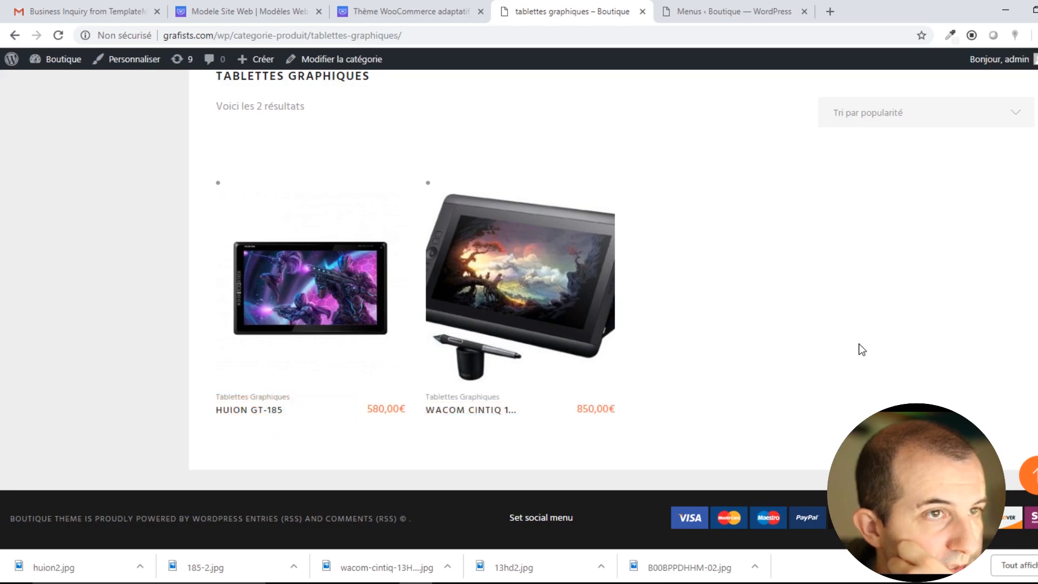
pyautogui.scroll(5, 858, 348)
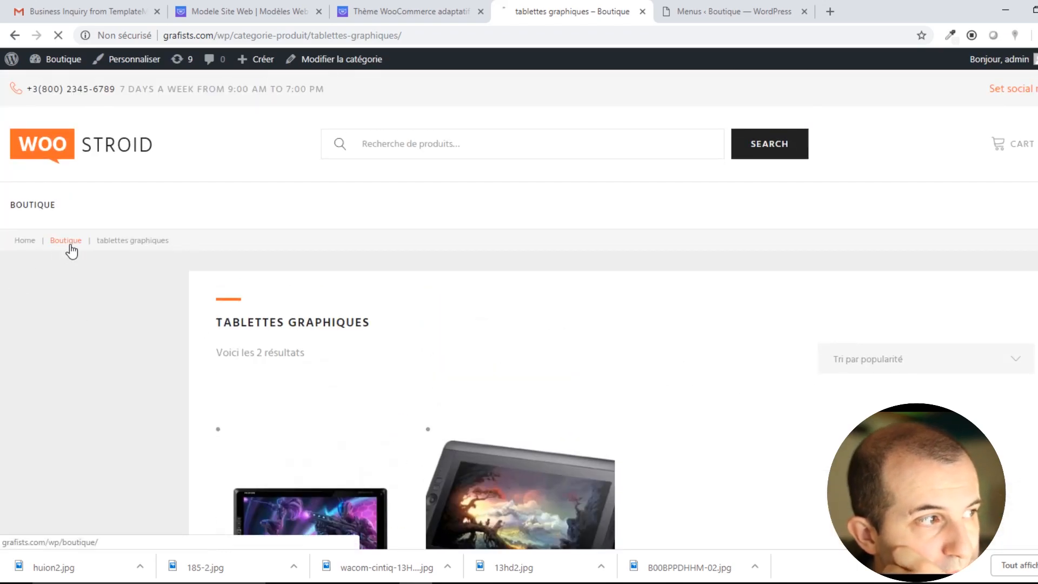
pyautogui.click(68, 243)
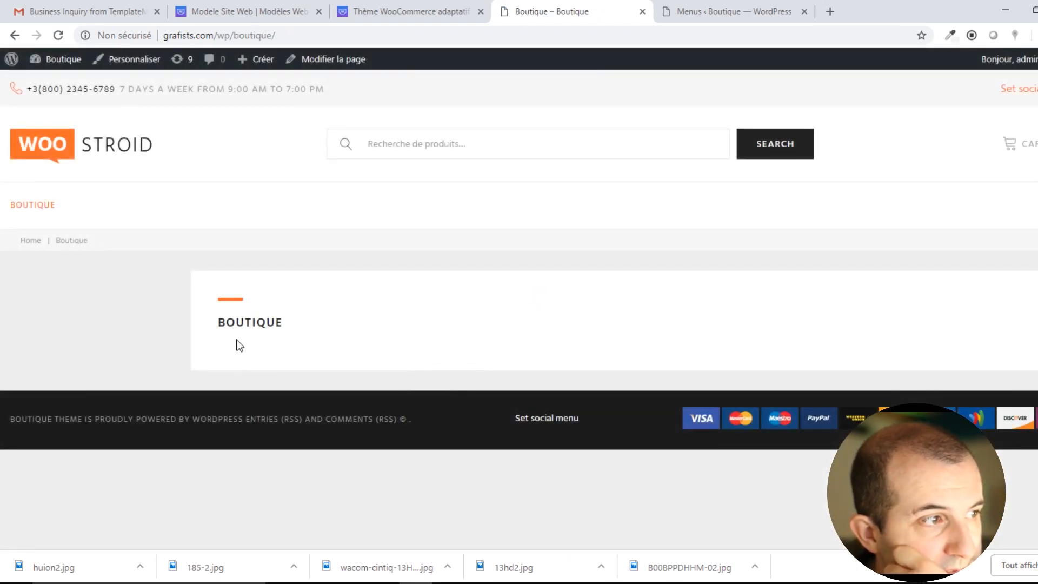
pyautogui.moveTo(234, 318); pyautogui.dragTo(297, 355)
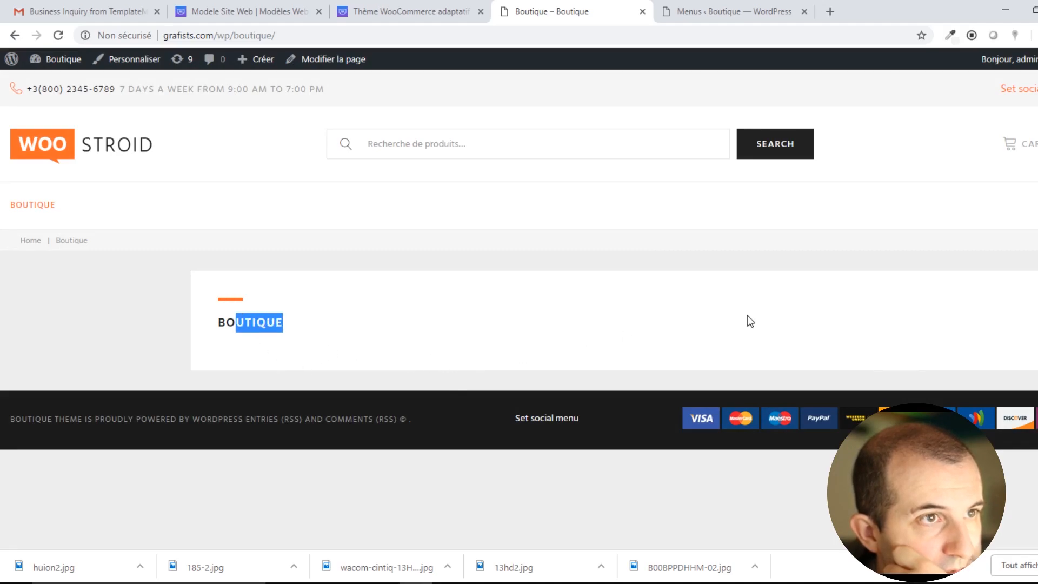
pyautogui.click(445, 341)
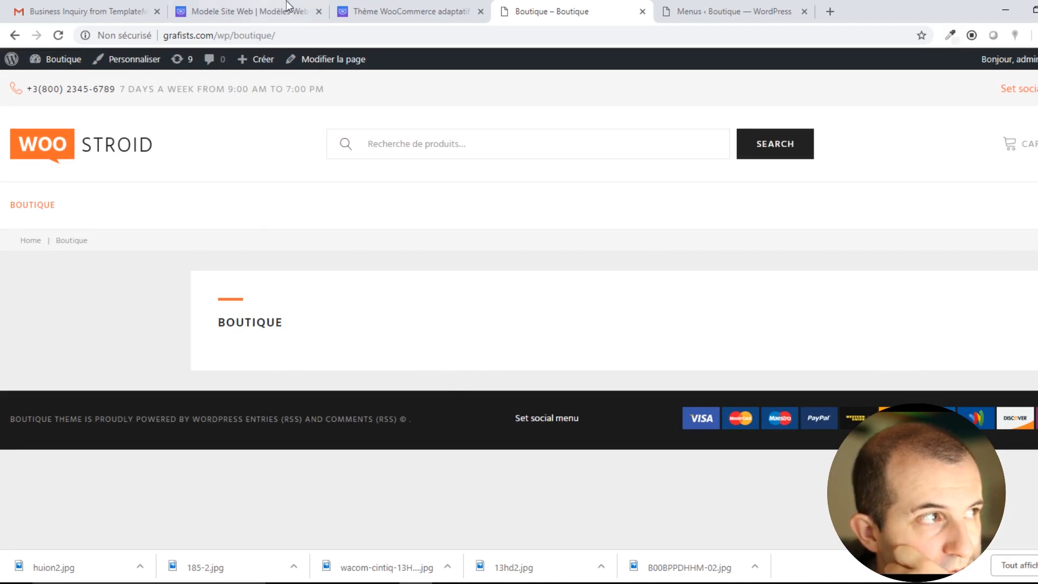
# Leave the menu editor for the Produits > Catégories list showing Non classé and tablettes graphiques.
pyautogui.click(731, 6)
pyautogui.scroll(-1, 391, 316)
pyautogui.scroll(-3, 390, 317)
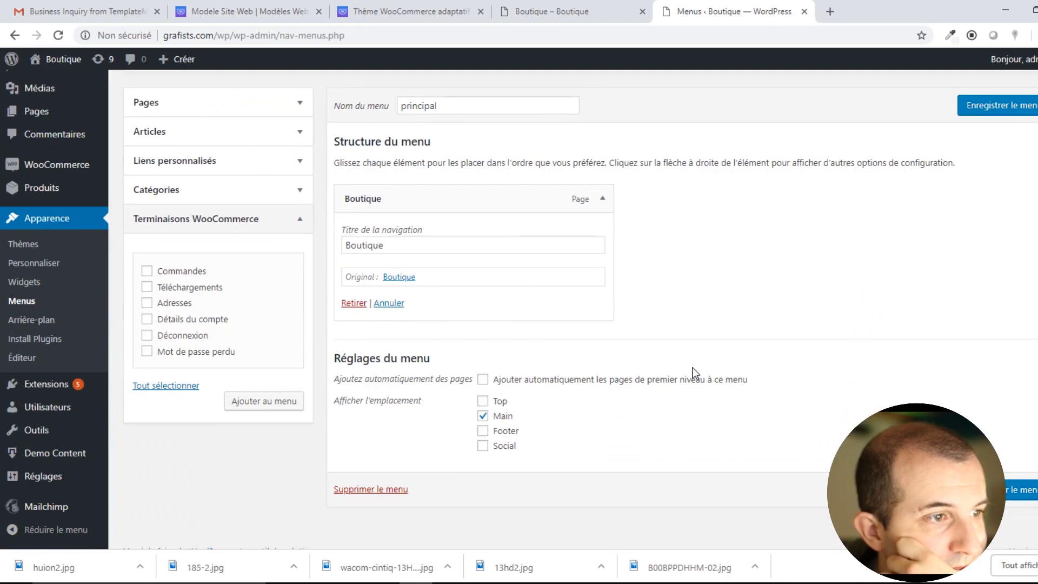
pyautogui.scroll(4, 693, 367)
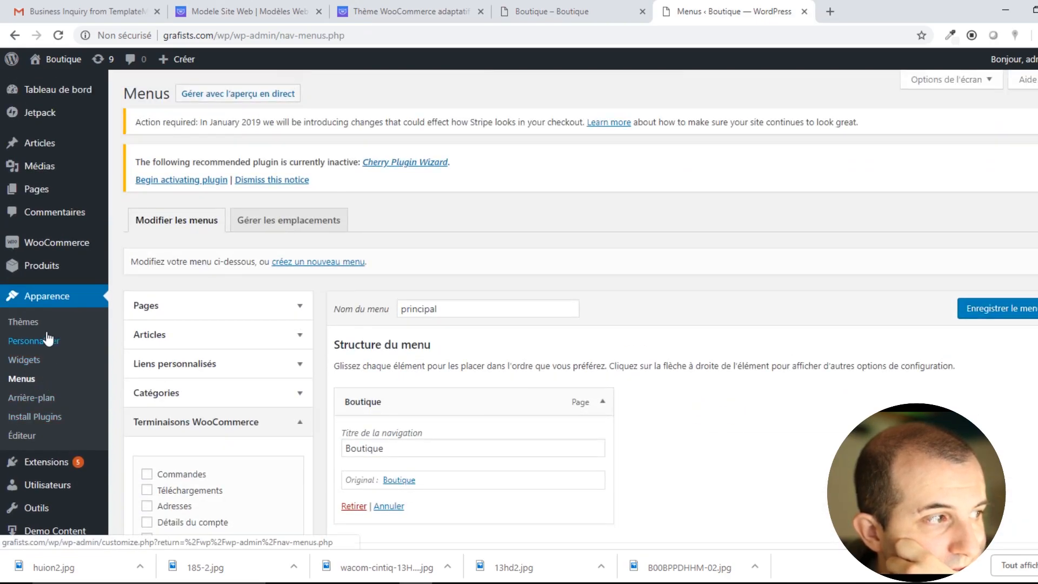
pyautogui.moveTo(49, 267)
pyautogui.click(139, 308)
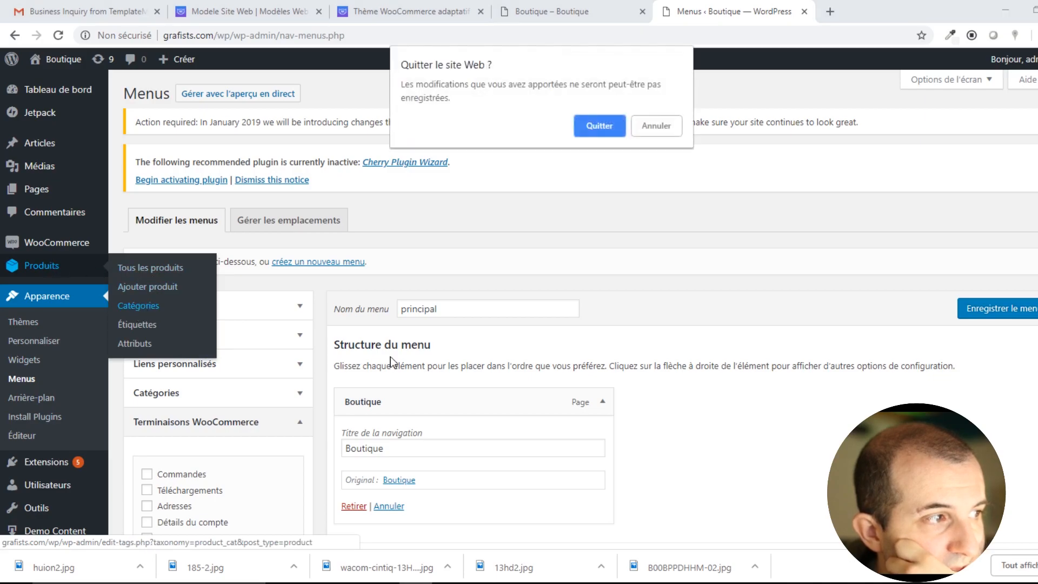
pyautogui.click(606, 129)
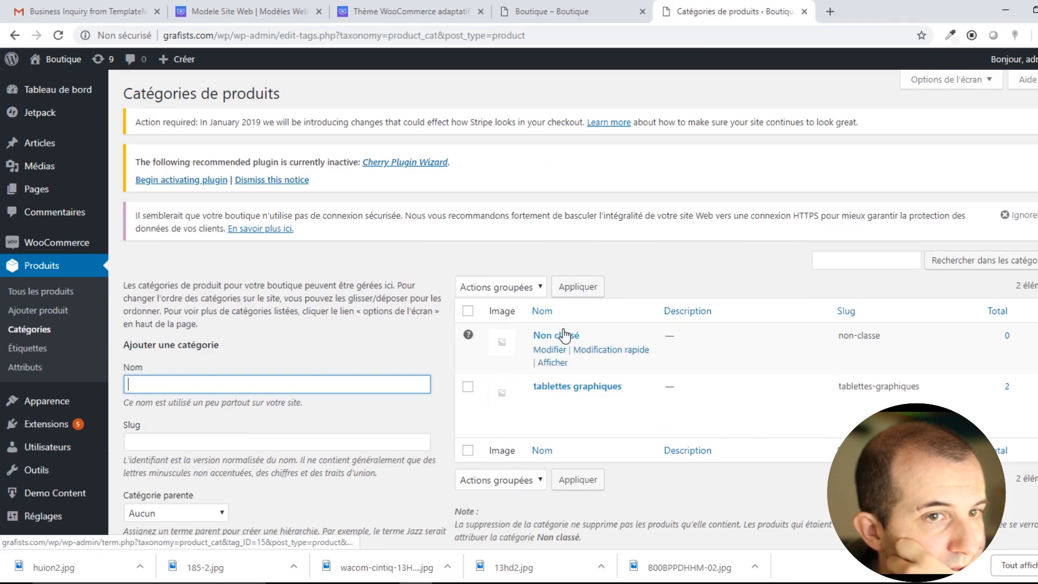
# Open the tablettes graphiques category for editing and review its parent category options.
pyautogui.click(583, 387)
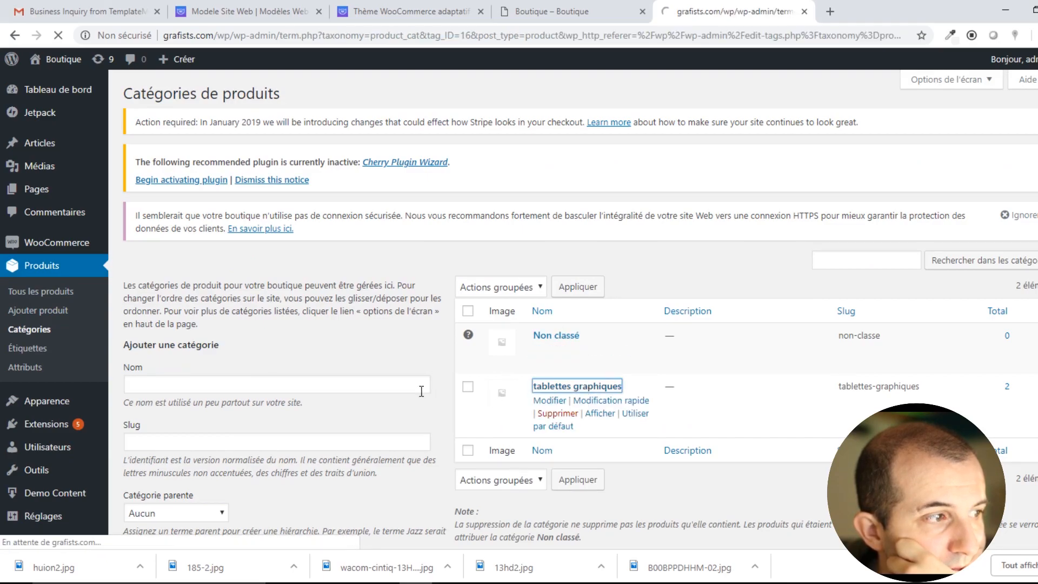
pyautogui.scroll(-3, 345, 356)
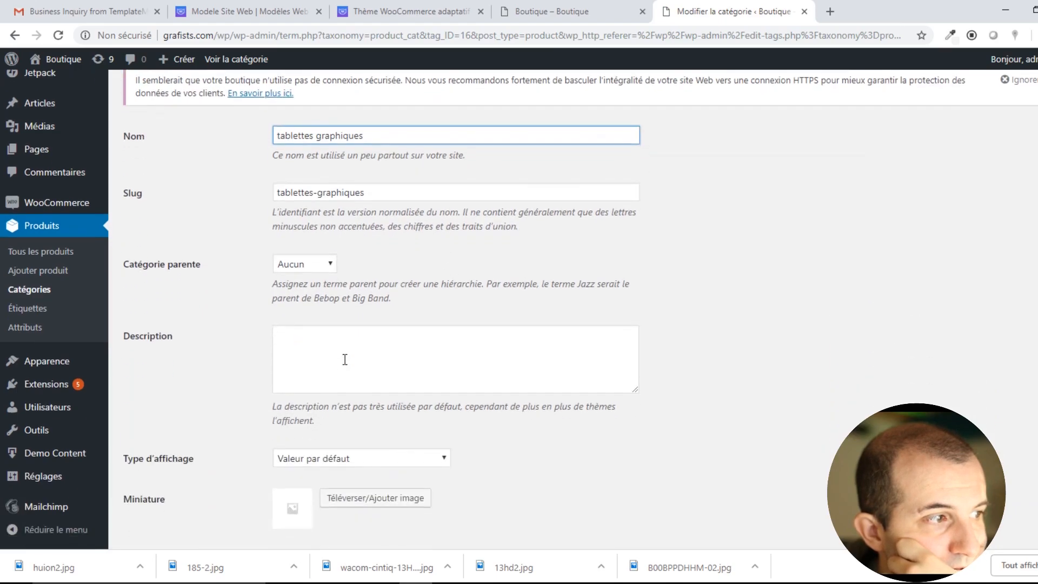
pyautogui.click(310, 269)
pyautogui.click(403, 251)
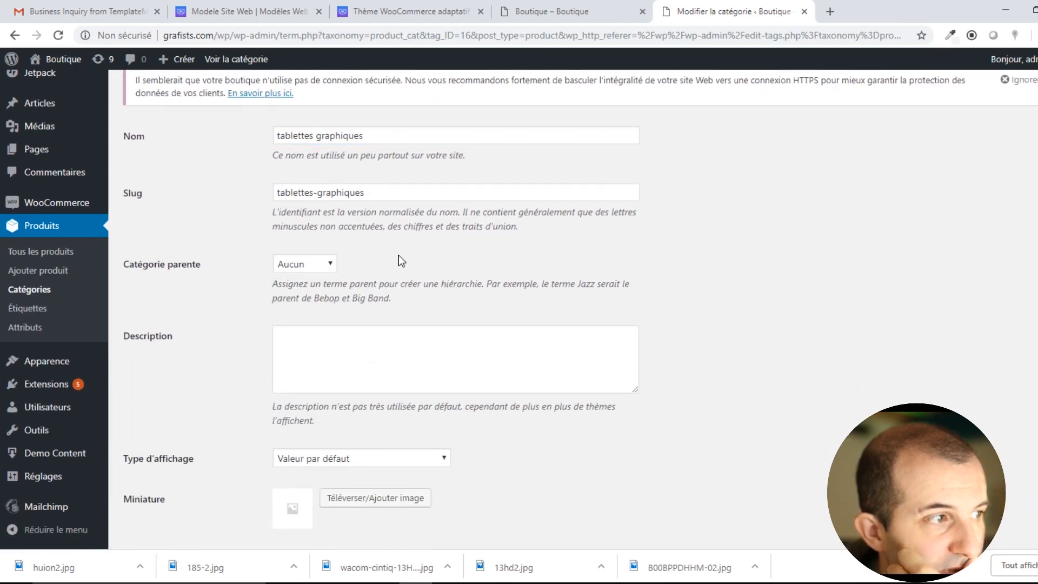
pyautogui.scroll(-1, 381, 346)
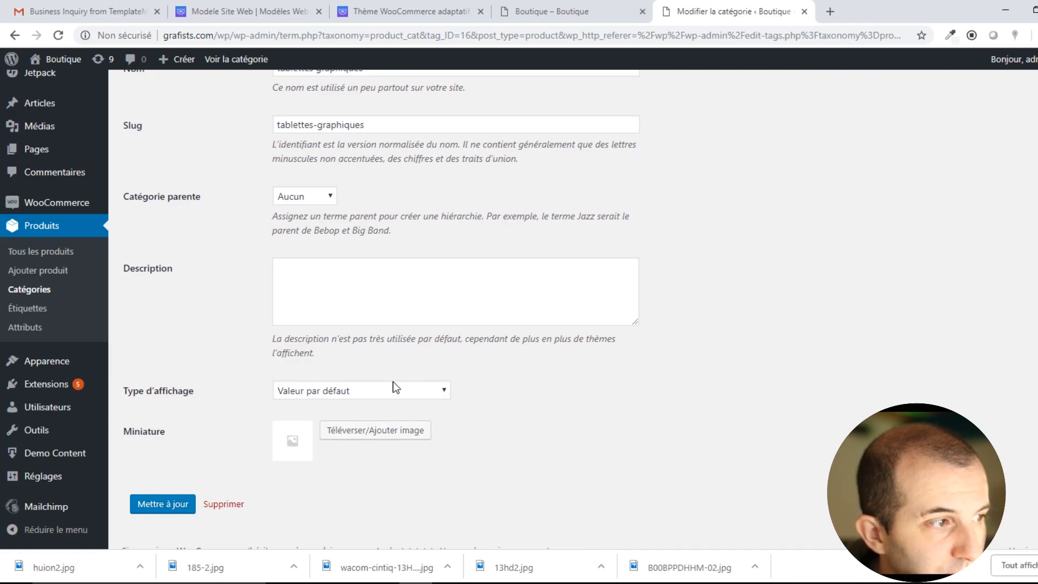
pyautogui.scroll(-1, 396, 387)
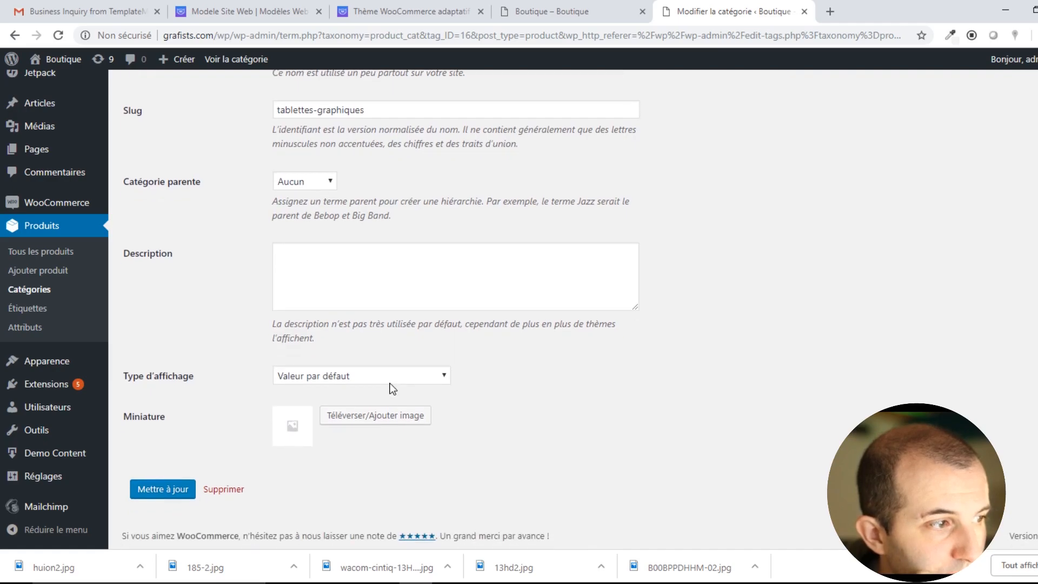
# Set 185-2.jpg as the tablettes graphiques thumbnail, save, and view the Boutique storefront.
pyautogui.click(379, 417)
pyautogui.click(169, 242)
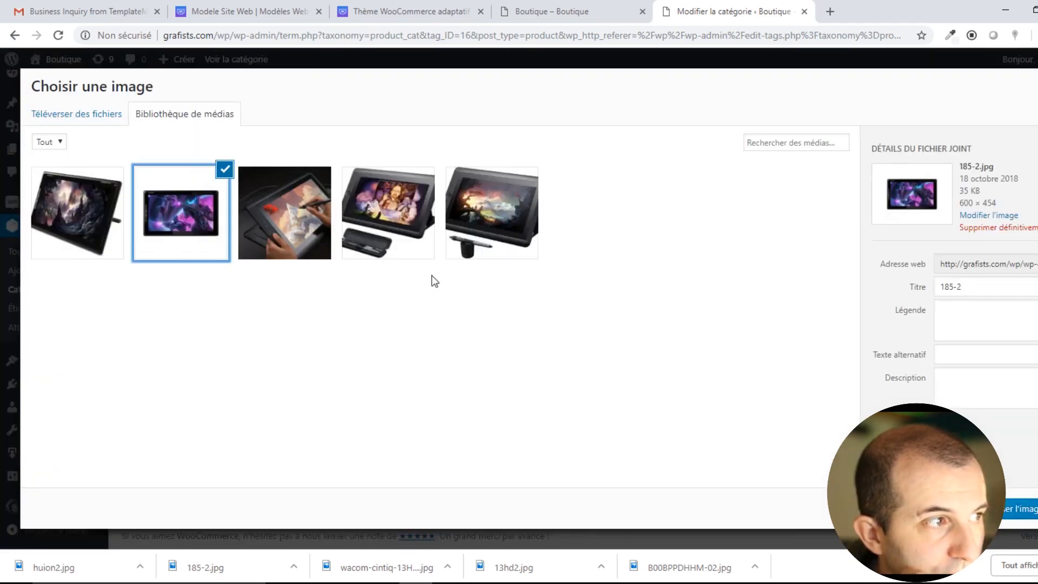
pyautogui.click(1023, 509)
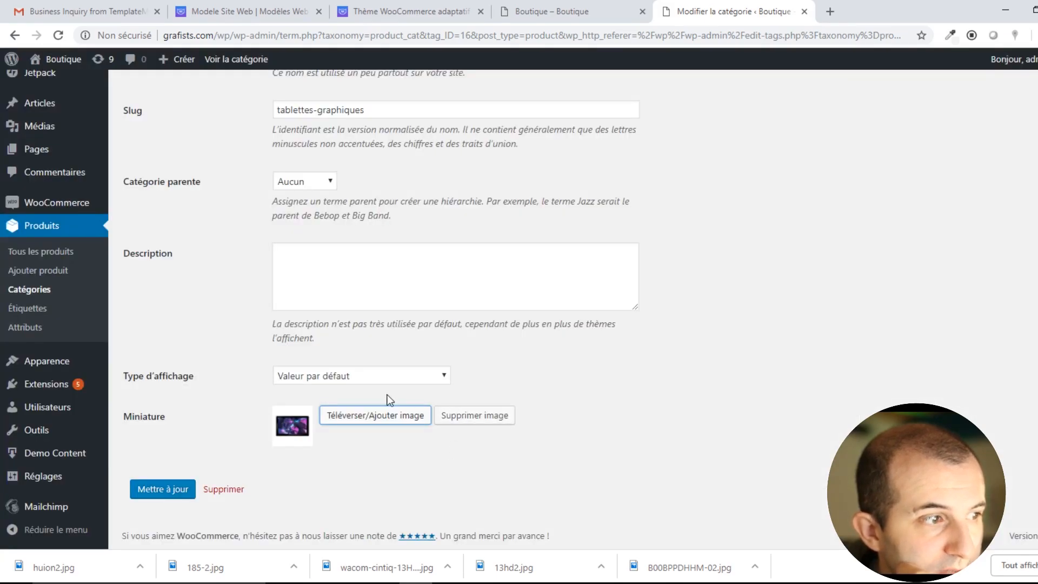
pyautogui.click(154, 493)
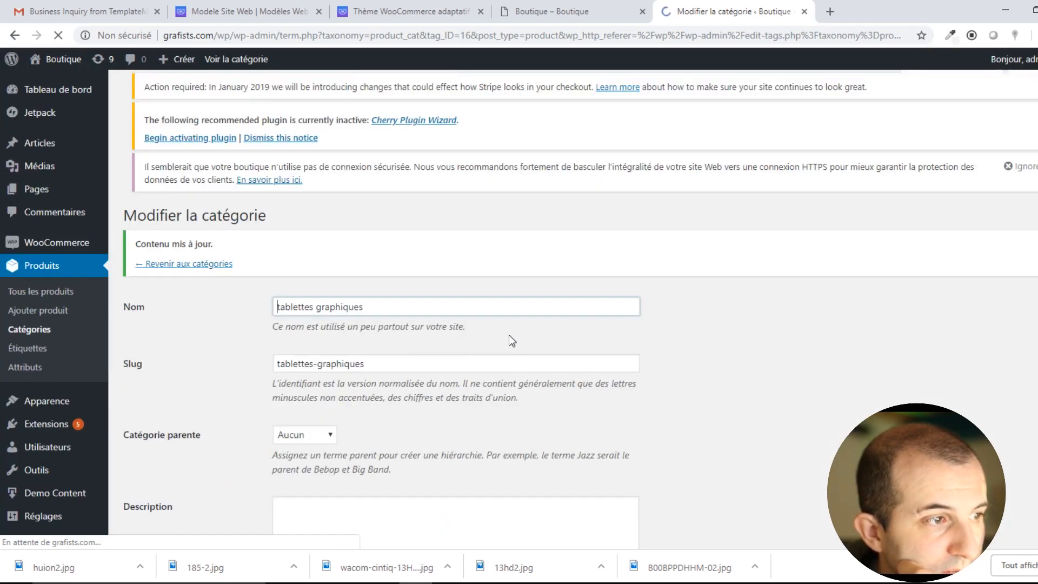
pyautogui.click(551, 11)
# Reload the Boutique shop page to check the category thumbnail change.
pyautogui.click(57, 35)
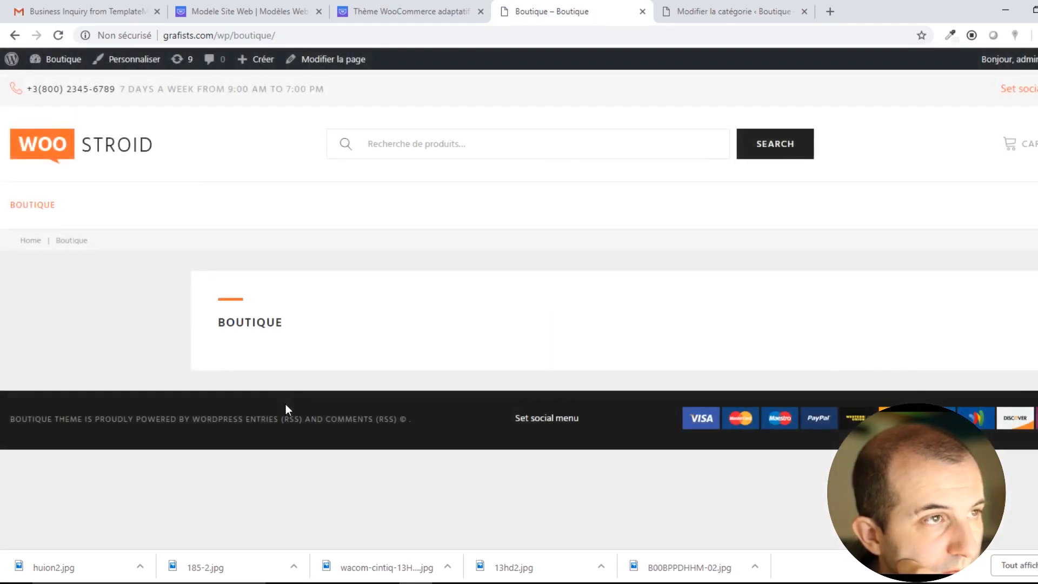
pyautogui.click(36, 206)
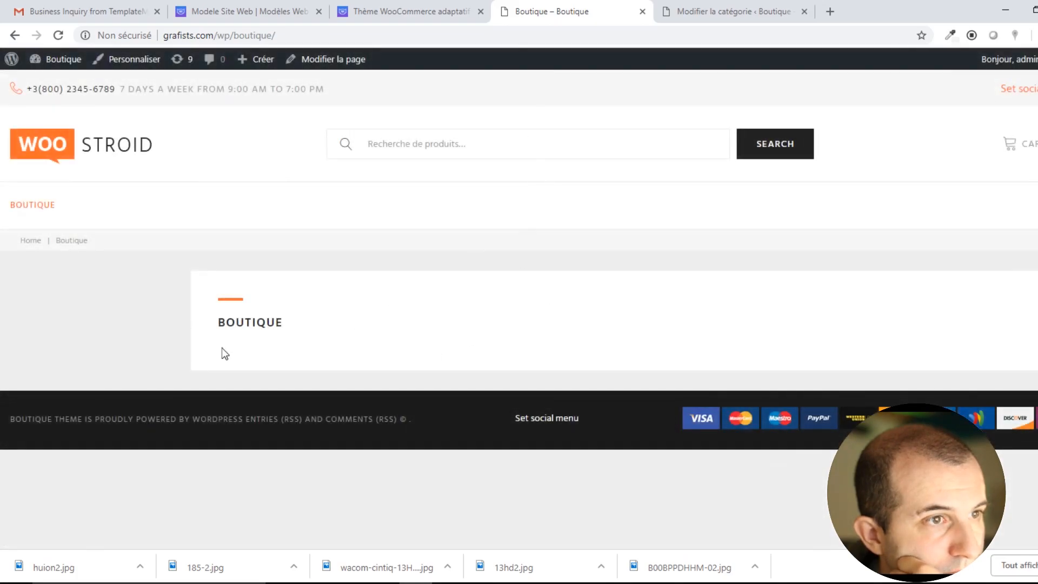
pyautogui.moveTo(256, 334); pyautogui.dragTo(358, 329)
pyautogui.click(382, 330)
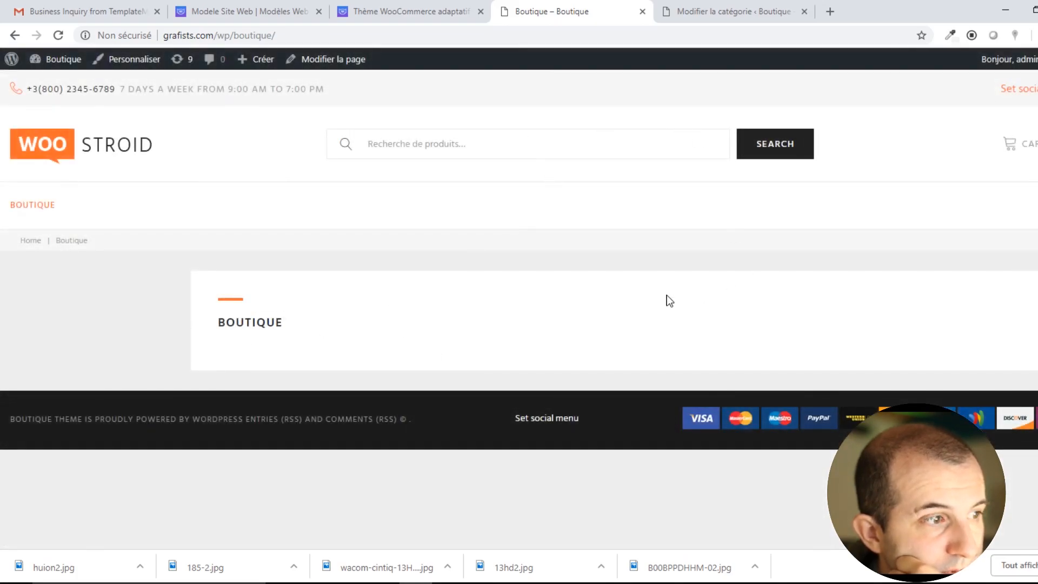
# Set the tablettes graphiques display type to Les deux (produits et sous-catégories) and save.
pyautogui.click(714, 8)
pyautogui.click(671, 323)
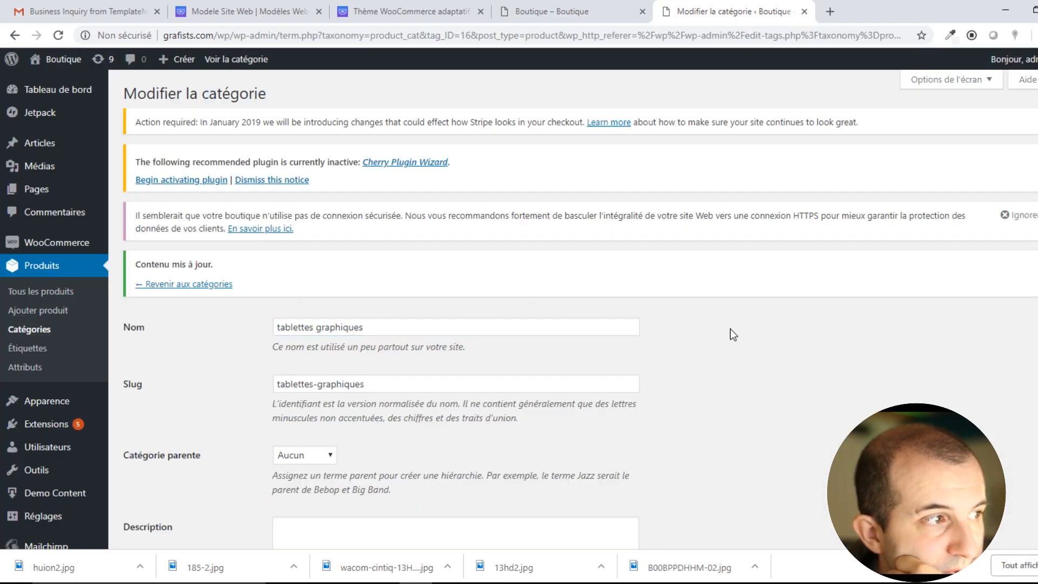
pyautogui.scroll(-5, 299, 324)
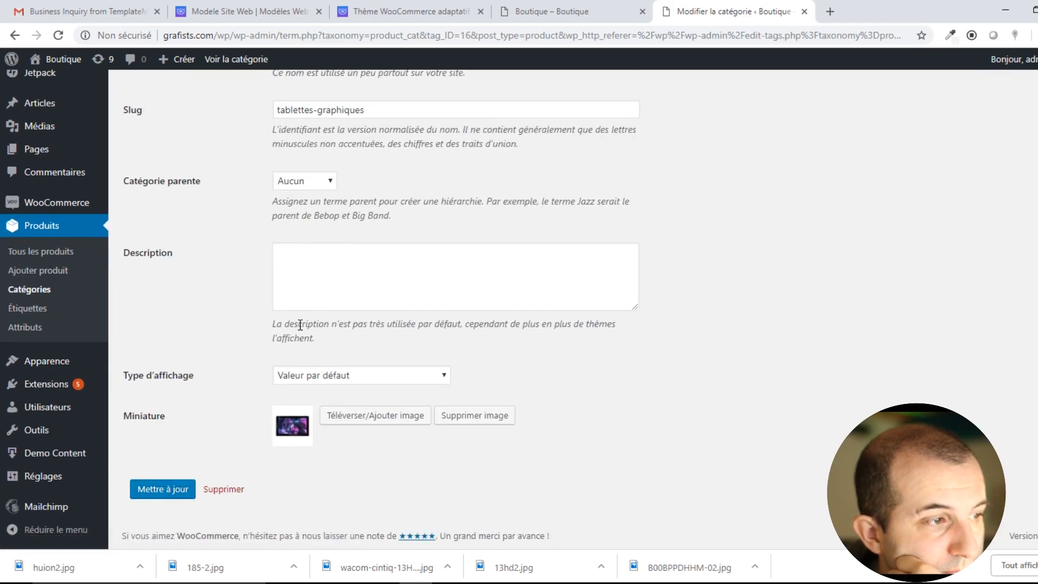
pyautogui.click(335, 375)
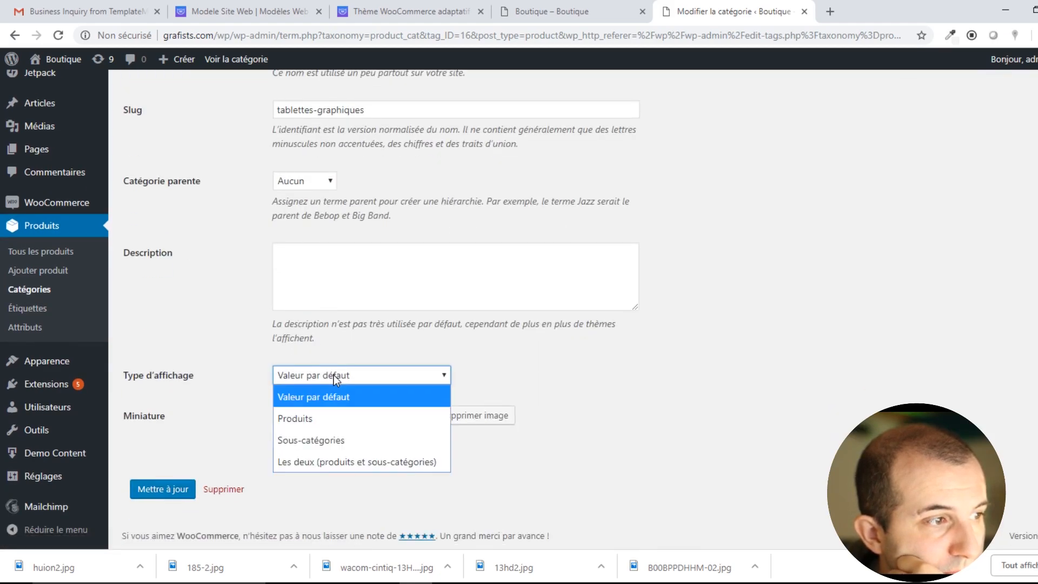
pyautogui.click(333, 375)
pyautogui.scroll(3, 335, 378)
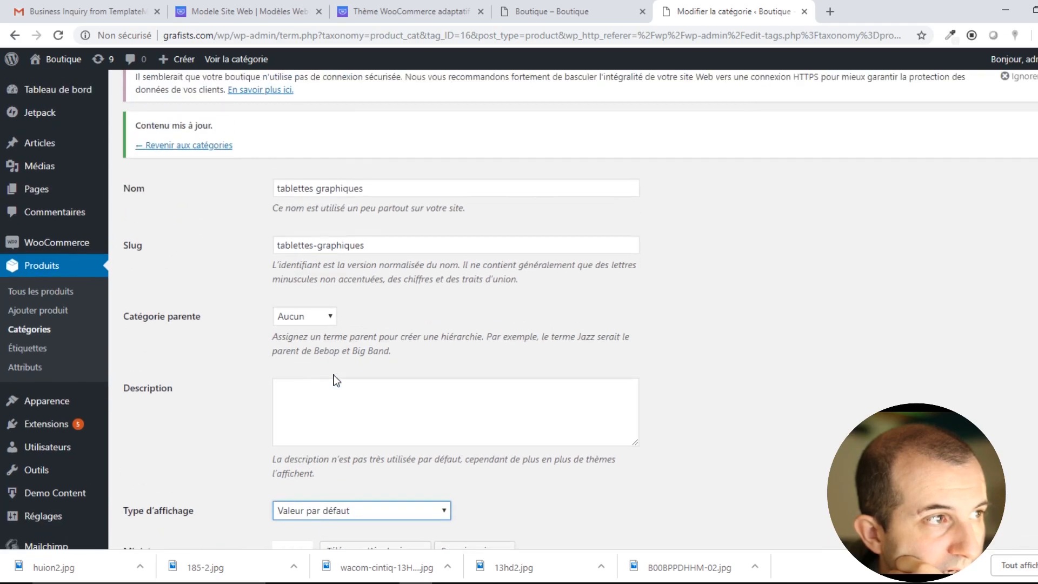
pyautogui.scroll(-1, 333, 380)
pyautogui.click(347, 440)
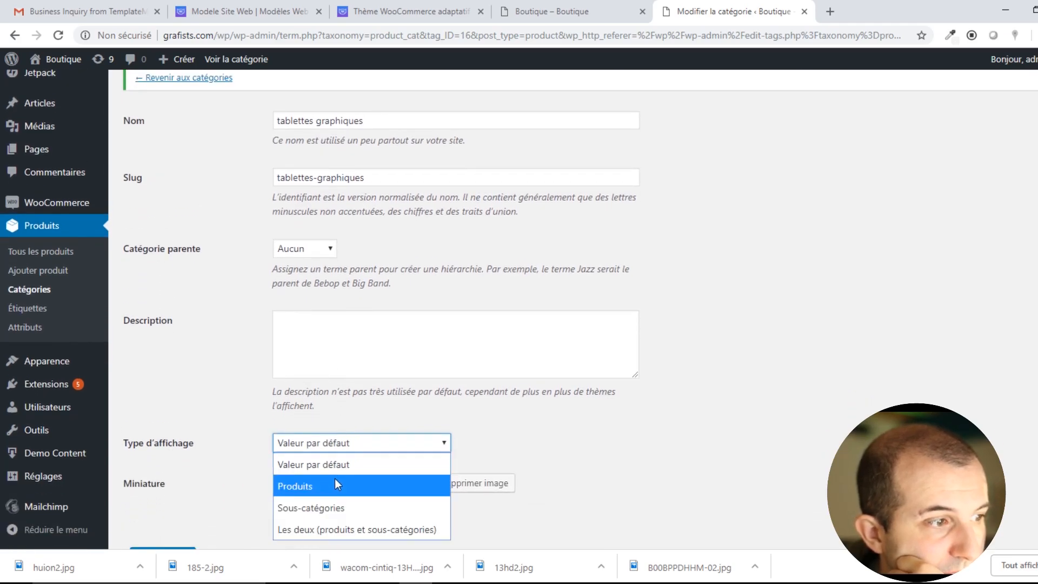
pyautogui.click(352, 530)
pyautogui.scroll(-1, 340, 507)
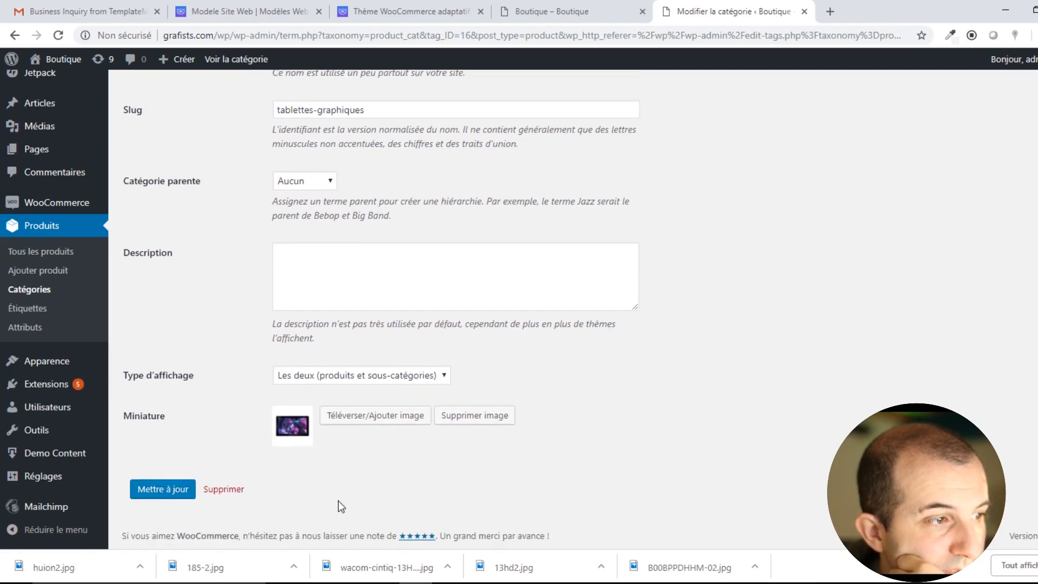
pyautogui.click(165, 491)
# Reload the shop front end to check the new category display type.
pyautogui.click(552, 10)
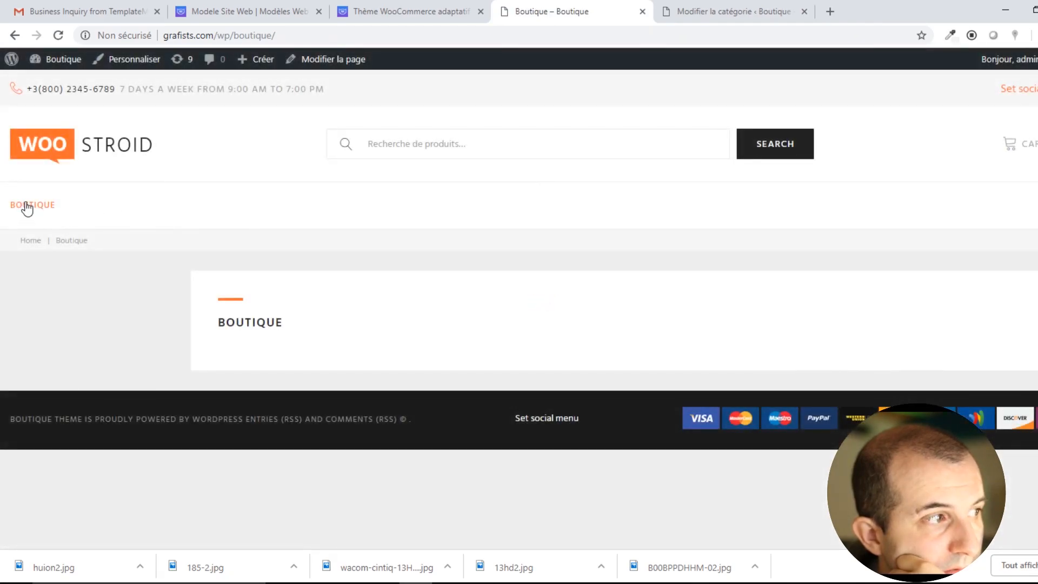
pyautogui.click(26, 209)
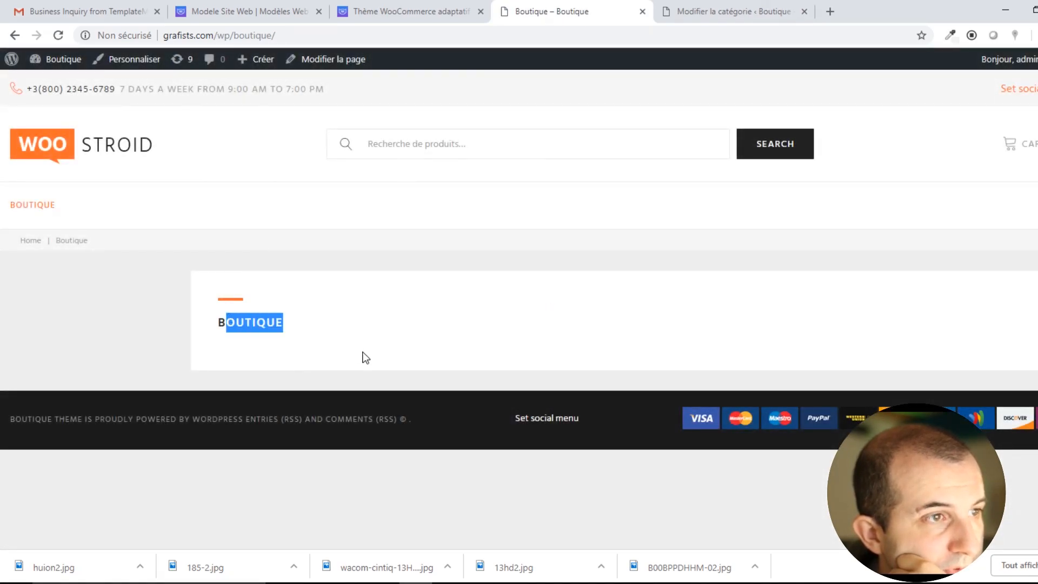
pyautogui.click(287, 383)
pyautogui.click(730, 8)
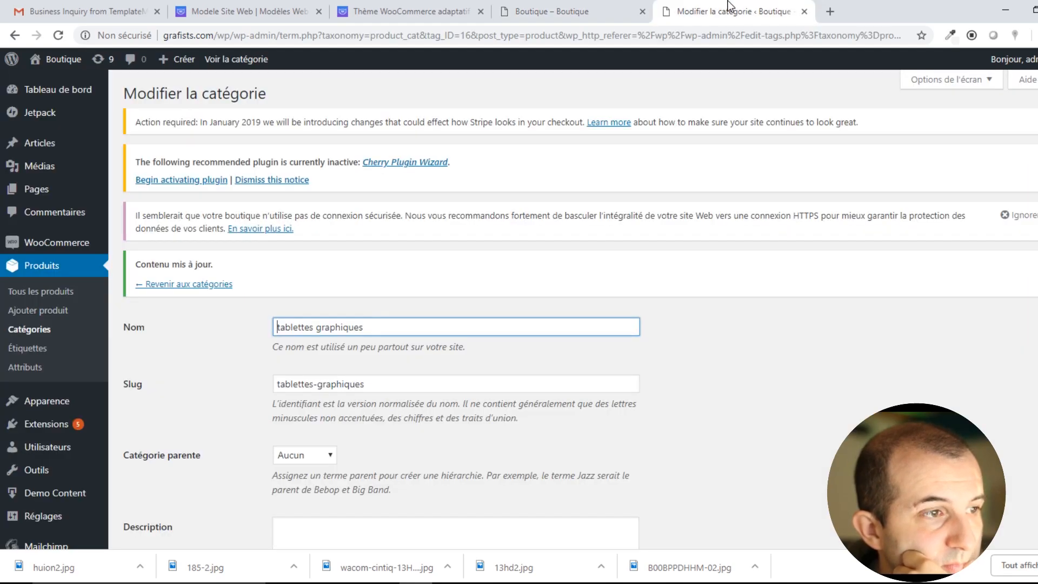
pyautogui.click(516, 9)
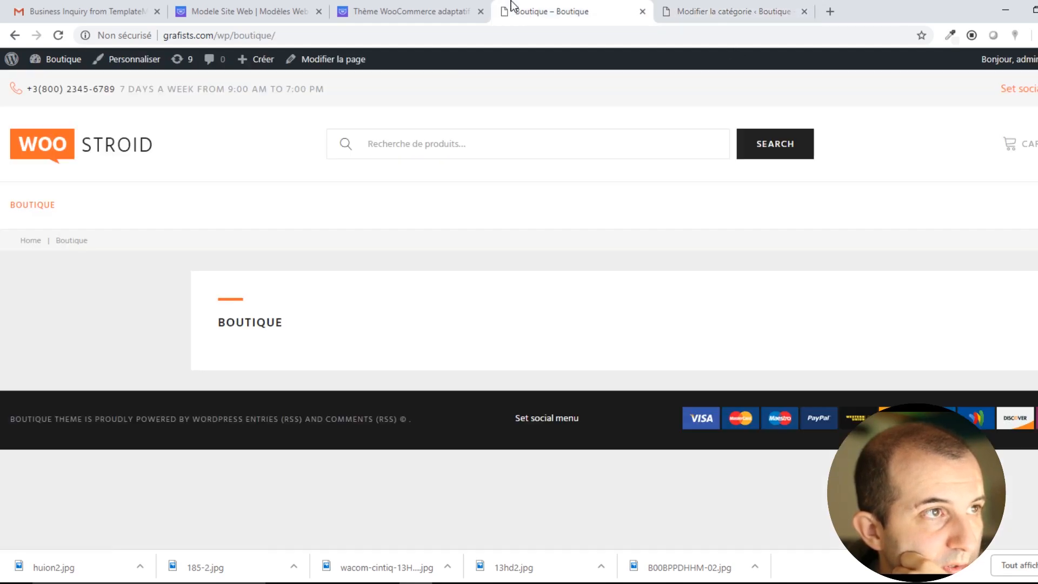
pyautogui.click(705, 7)
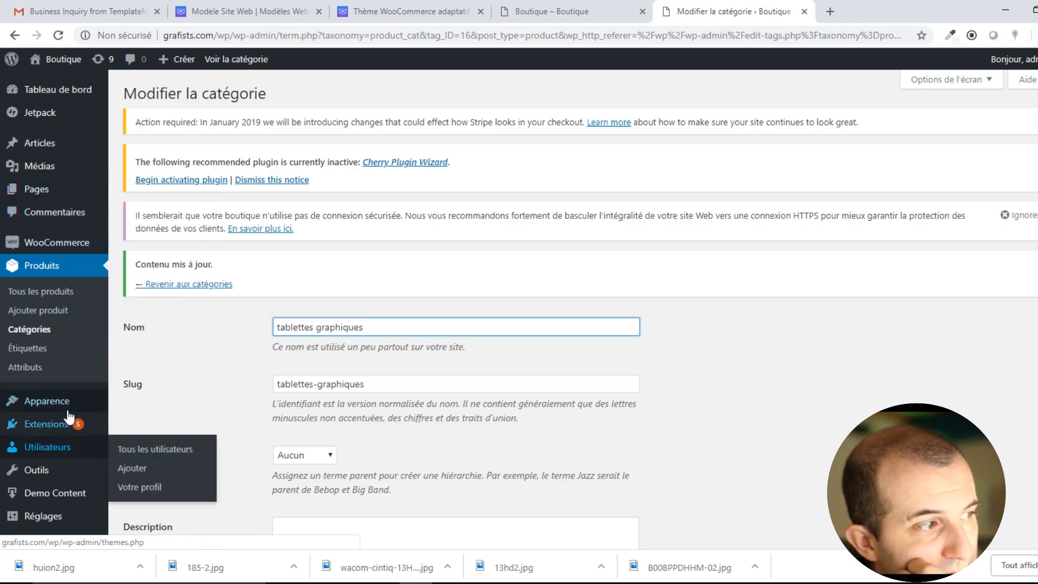
# Go to Apparence > Thèmes to see the installed themes.
pyautogui.moveTo(58, 412)
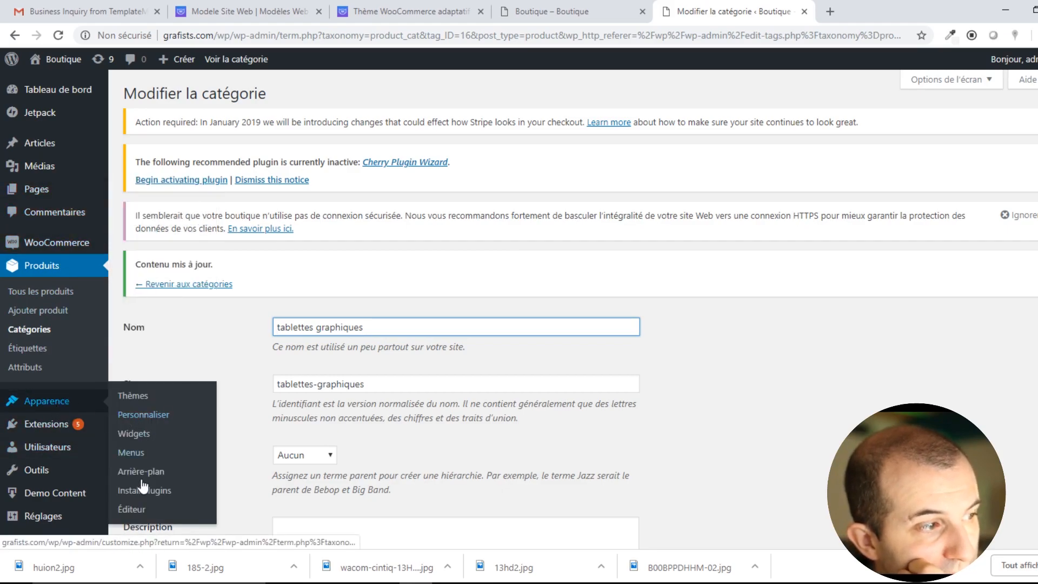
pyautogui.moveTo(62, 431)
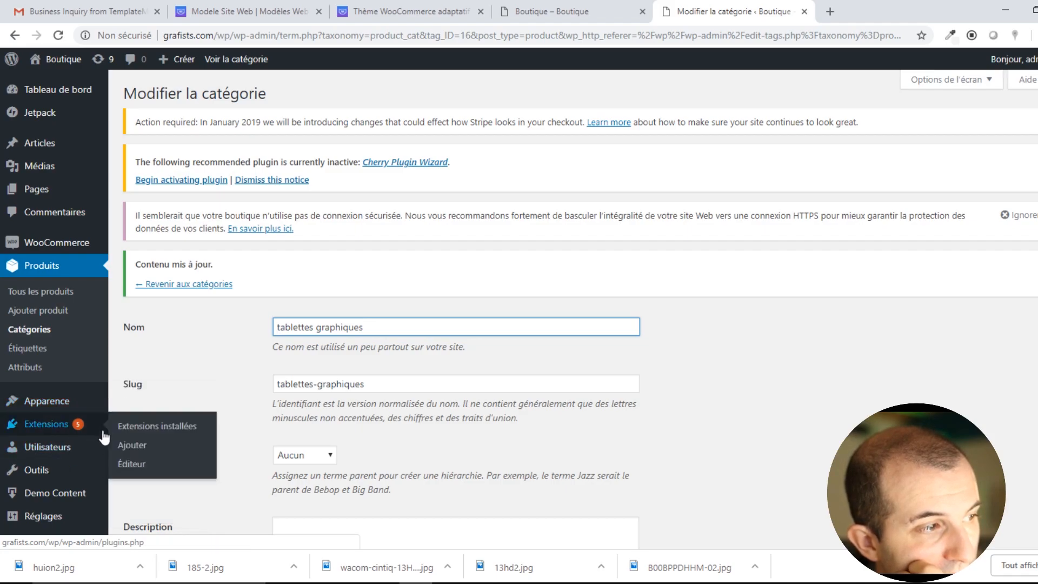
pyautogui.click(145, 404)
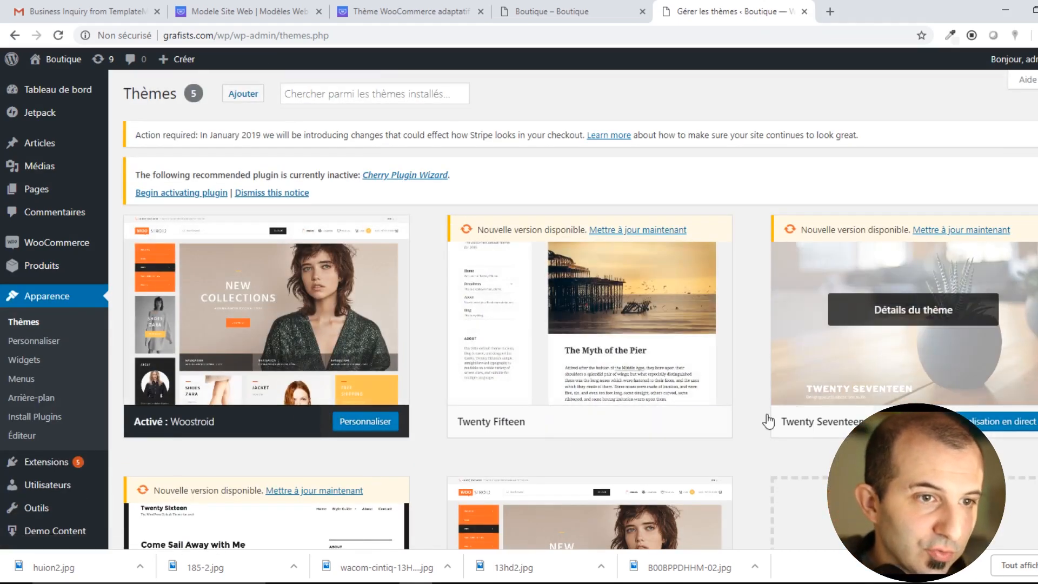
# Activate the Twenty Fifteen theme and reload the shop to test its look.
pyautogui.click(583, 421)
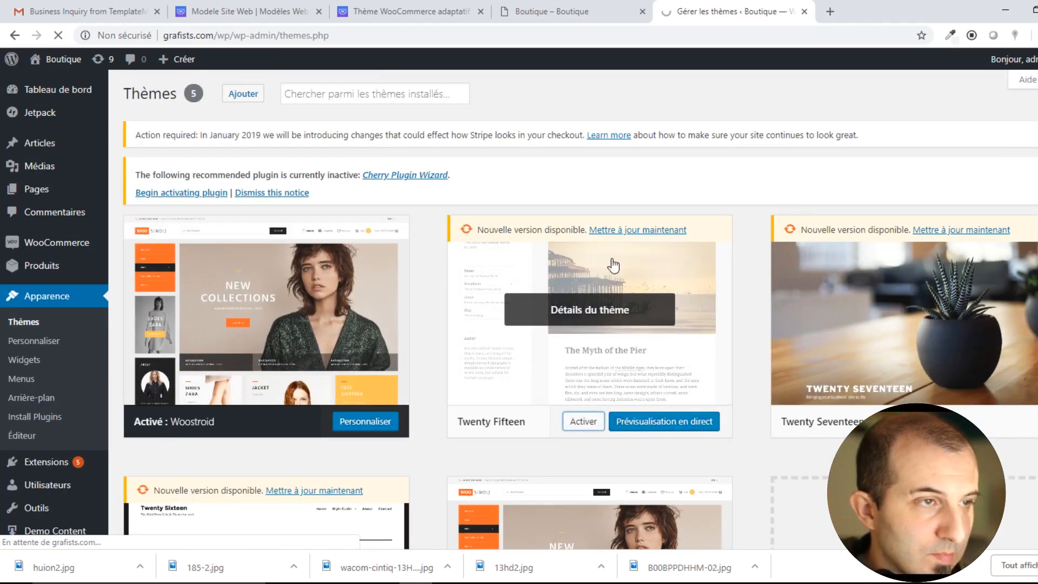
pyautogui.click(580, 14)
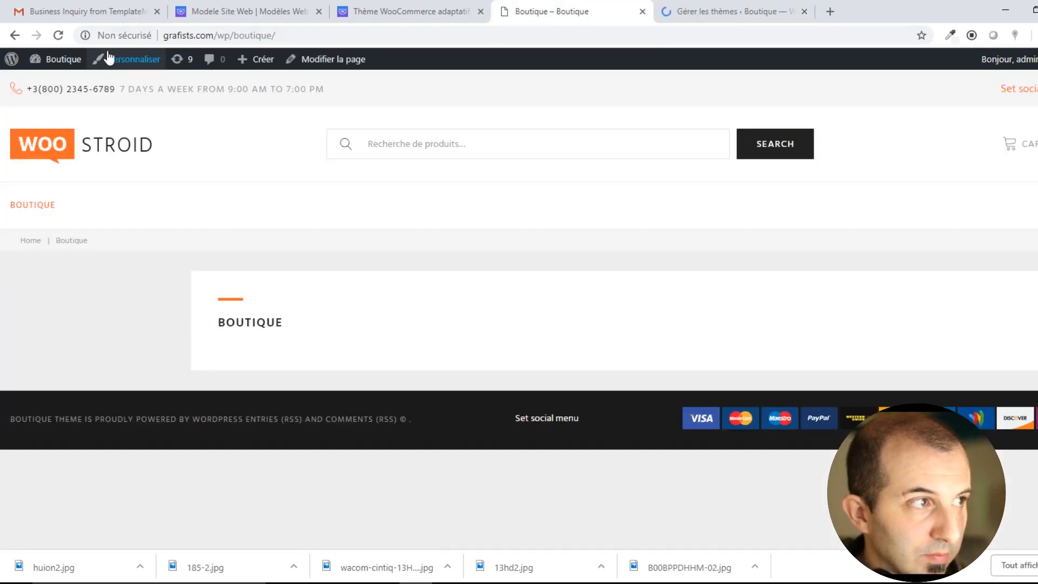
pyautogui.click(63, 39)
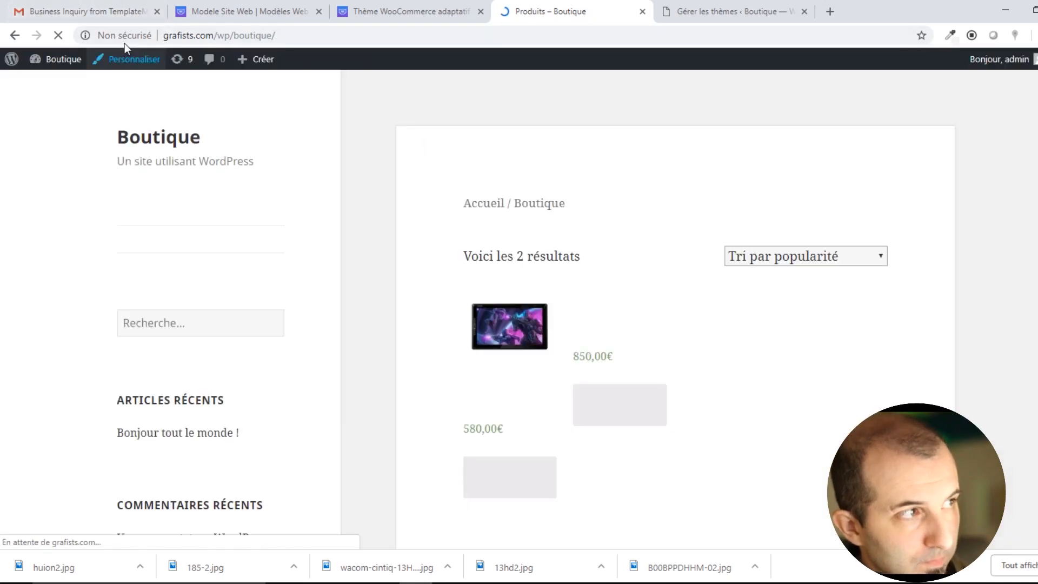
pyautogui.scroll(-1, 567, 190)
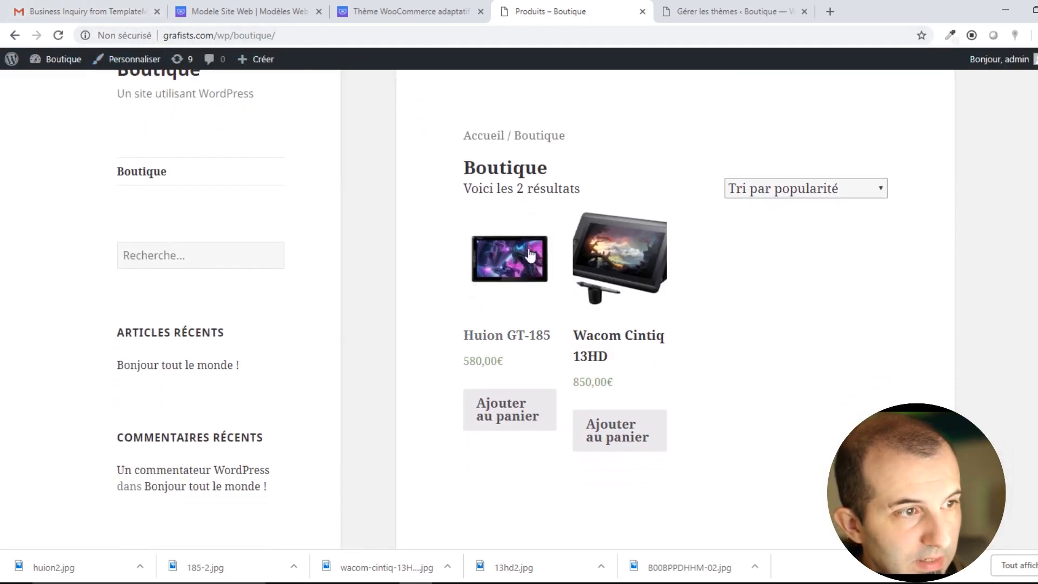
pyautogui.scroll(1, 773, 376)
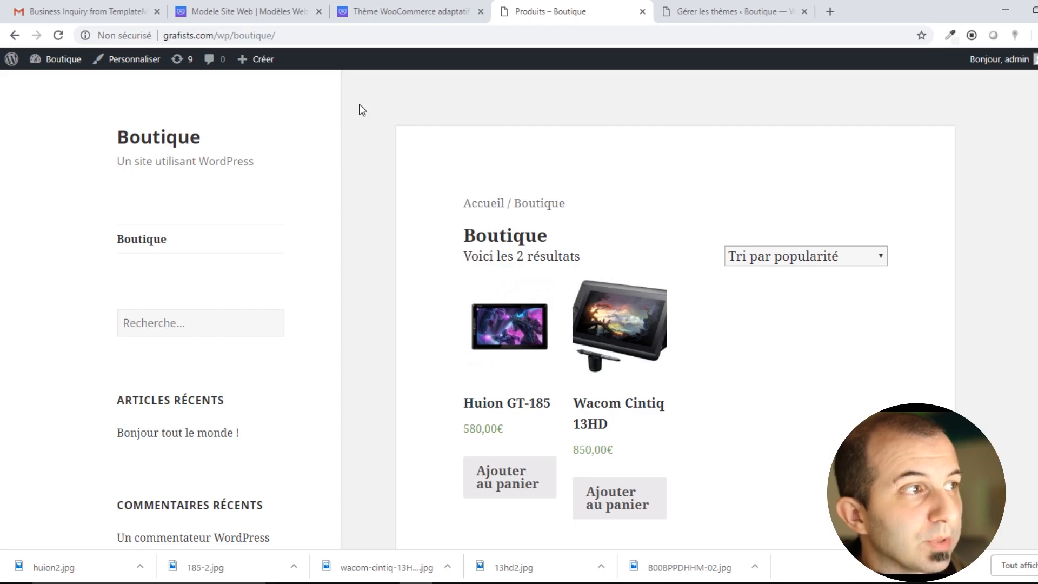
pyautogui.moveTo(511, 184); pyautogui.dragTo(786, 399)
pyautogui.click(765, 376)
pyautogui.scroll(-6, 765, 375)
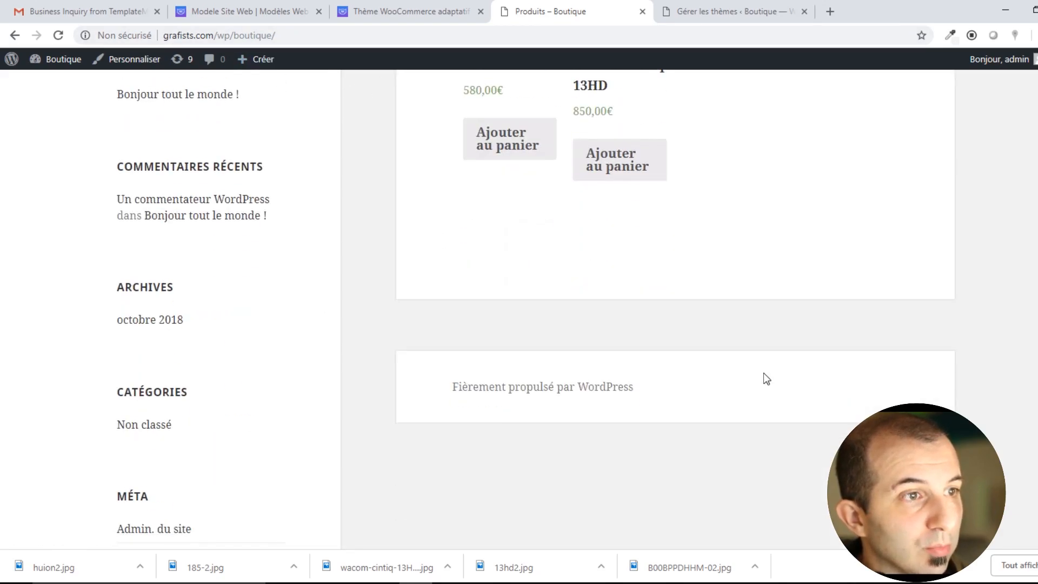
pyautogui.scroll(6, 764, 372)
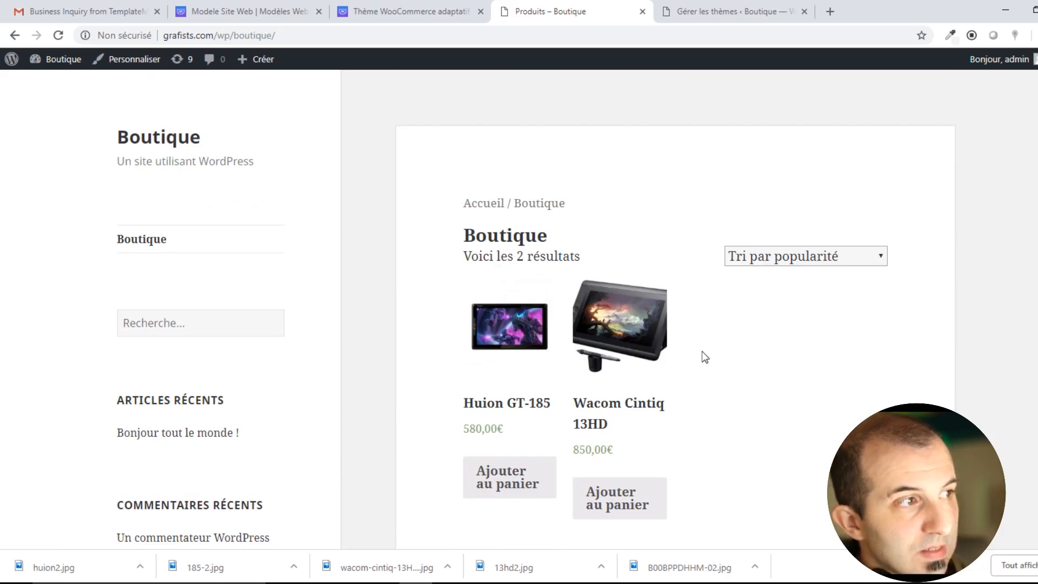
pyautogui.scroll(-5, 537, 299)
pyautogui.scroll(4, 466, 178)
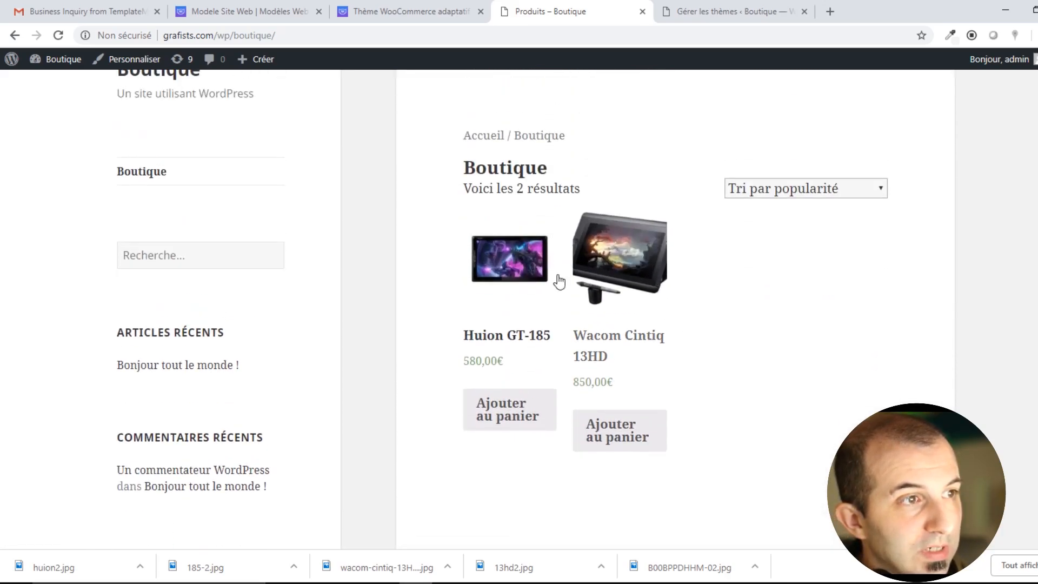
# Reactivate Woostroid, confirm the shop's design on reload, and return to the Themes page.
pyautogui.click(141, 171)
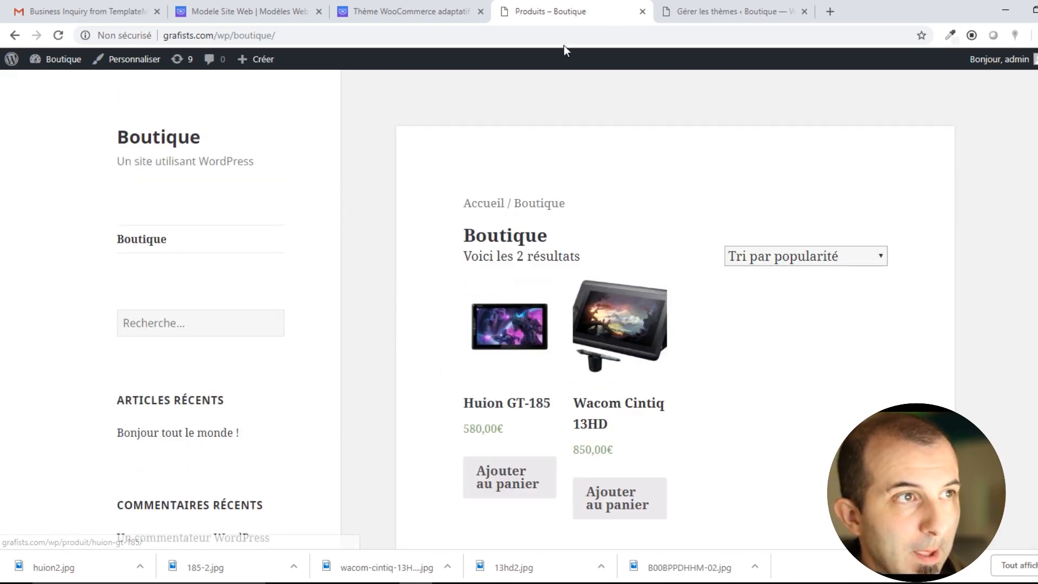
pyautogui.click(727, 11)
pyautogui.scroll(-4, 450, 309)
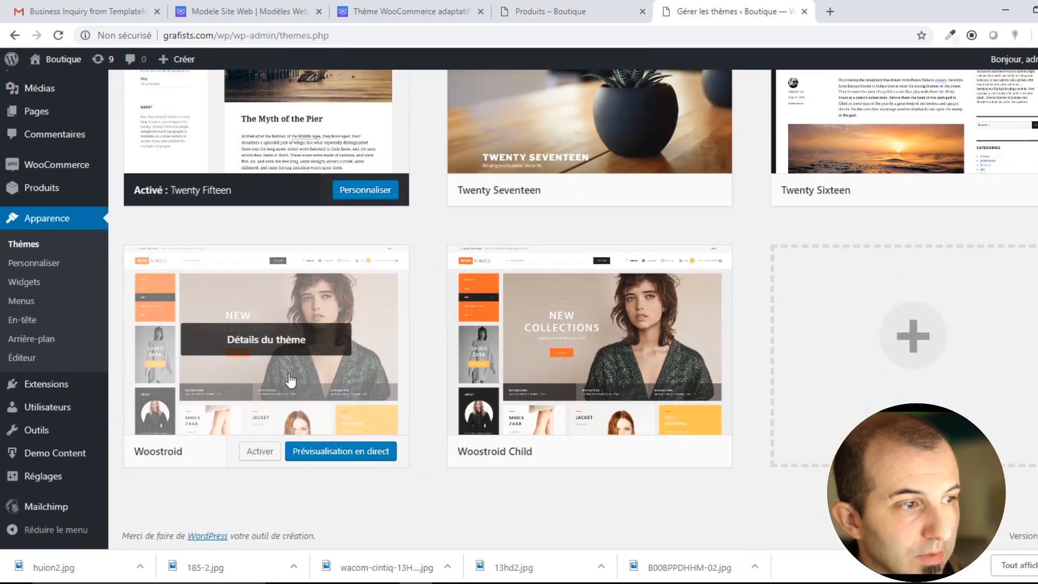
pyautogui.click(263, 452)
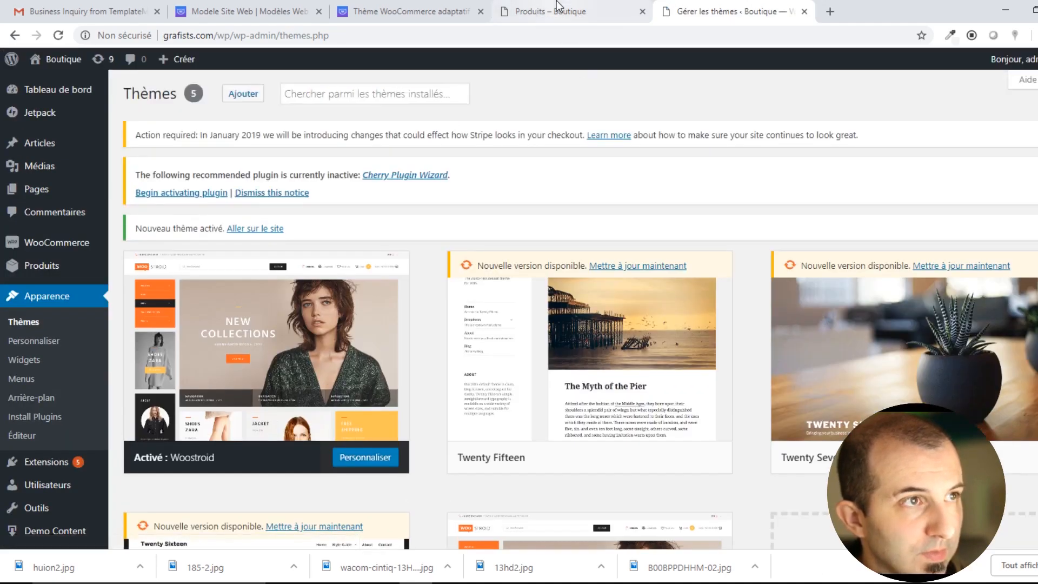
pyautogui.click(557, 4)
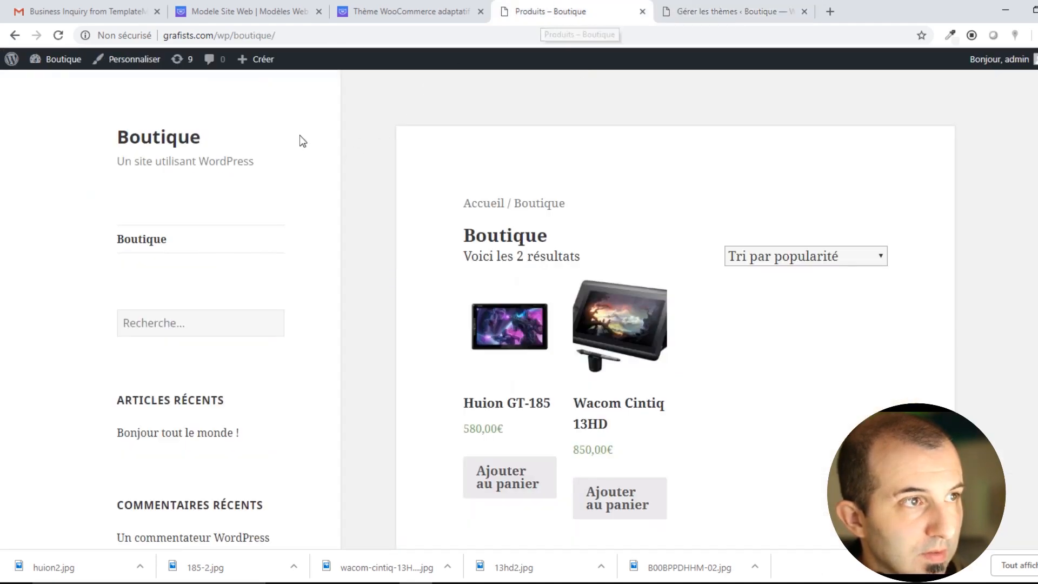
pyautogui.press('F5')
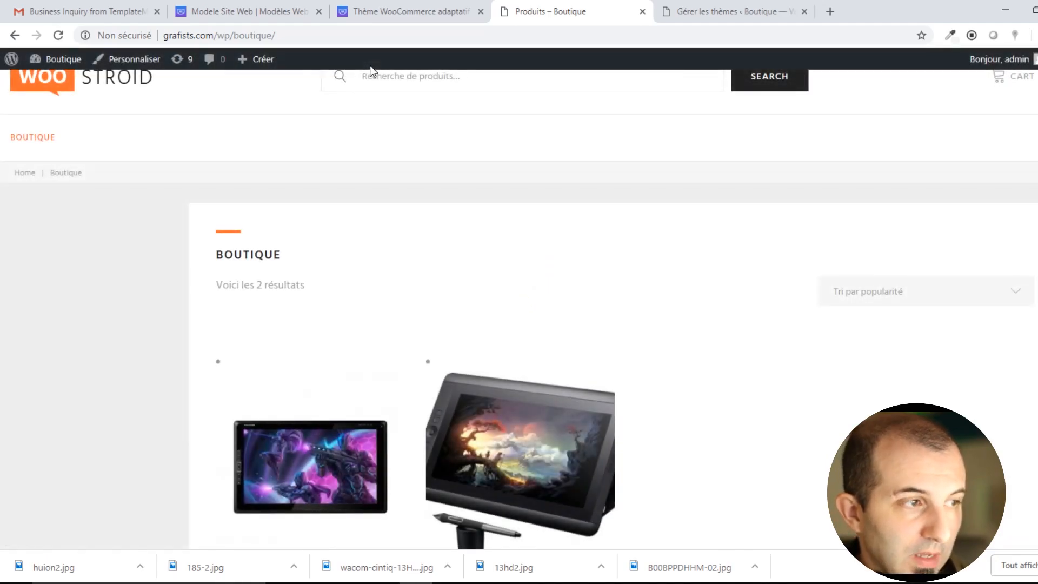
pyautogui.scroll(-5, 592, 191)
pyautogui.scroll(6, 592, 191)
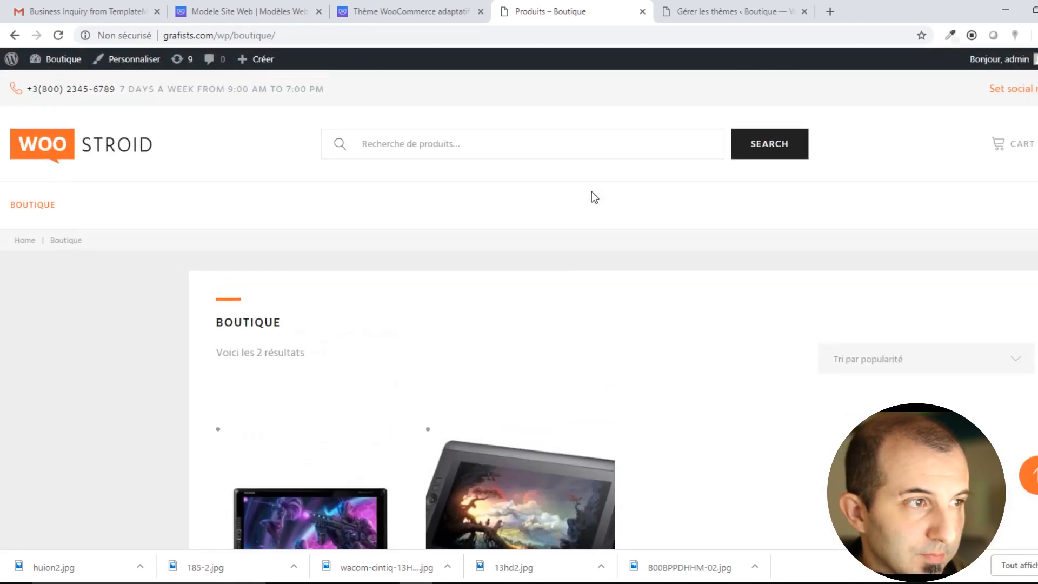
pyautogui.scroll(-5, 591, 197)
pyautogui.scroll(6, 660, 265)
pyautogui.click(701, 12)
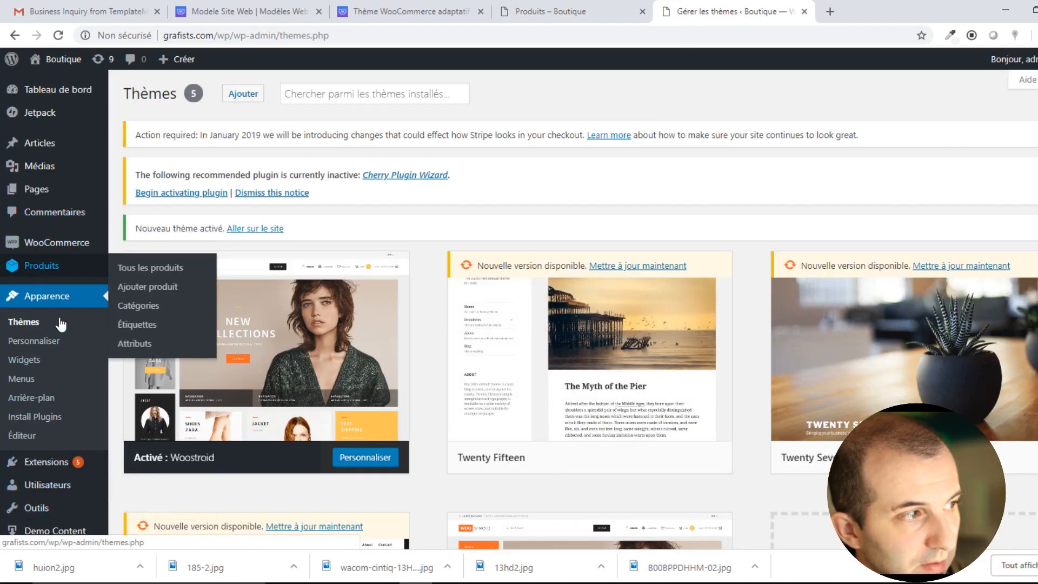
# Set the tablettes graphiques display type back to Valeur par défaut and save.
pyautogui.click(145, 309)
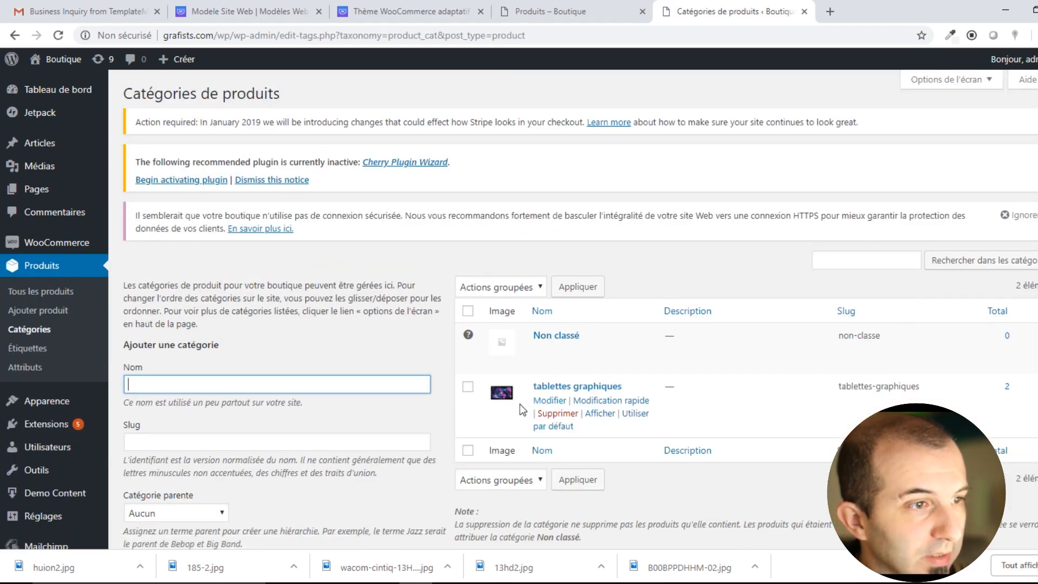
pyautogui.click(557, 388)
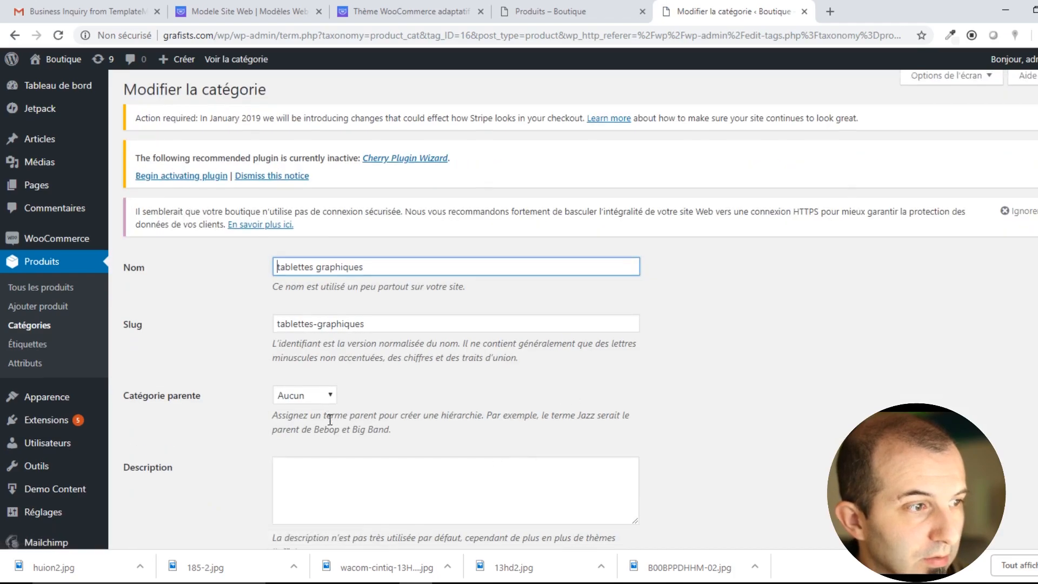
pyautogui.scroll(-4, 328, 427)
pyautogui.click(327, 375)
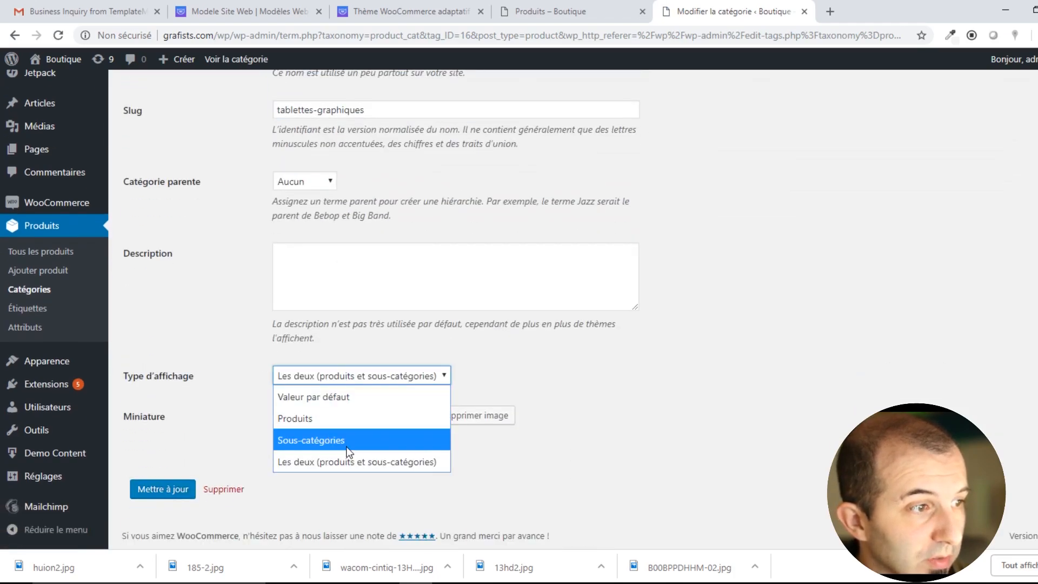
pyautogui.click(328, 396)
pyautogui.click(165, 493)
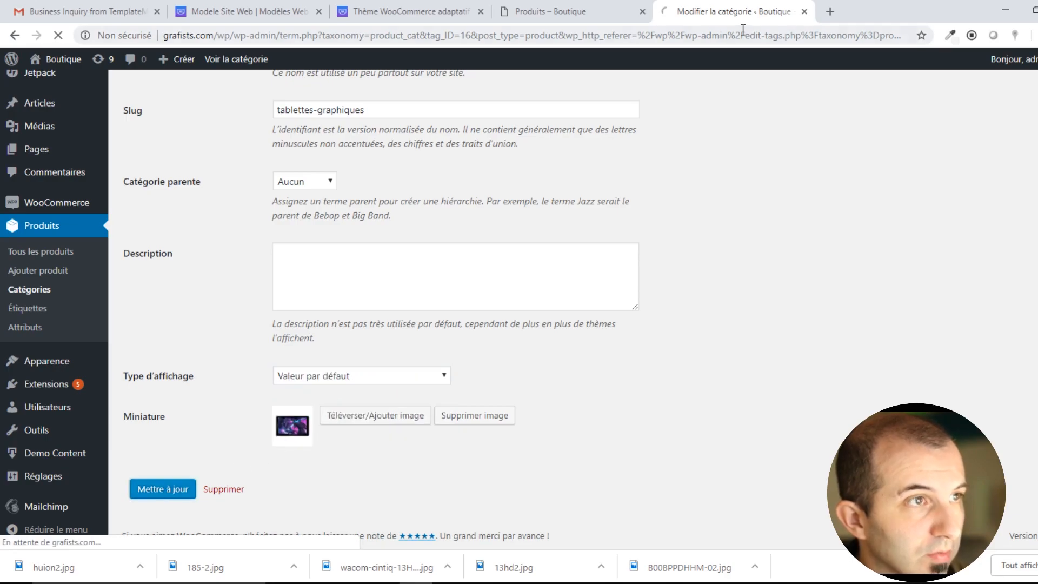
# Reload the storefront to confirm Huion GT-185 (580,00€) and Wacom Cintiq (850,00€) are listed.
pyautogui.click(545, 9)
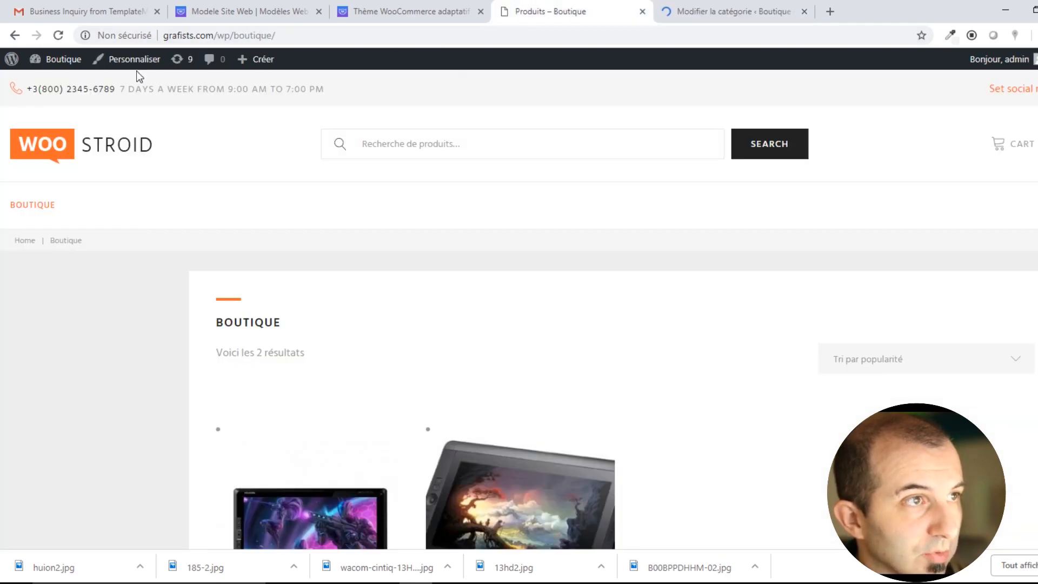
pyautogui.click(59, 35)
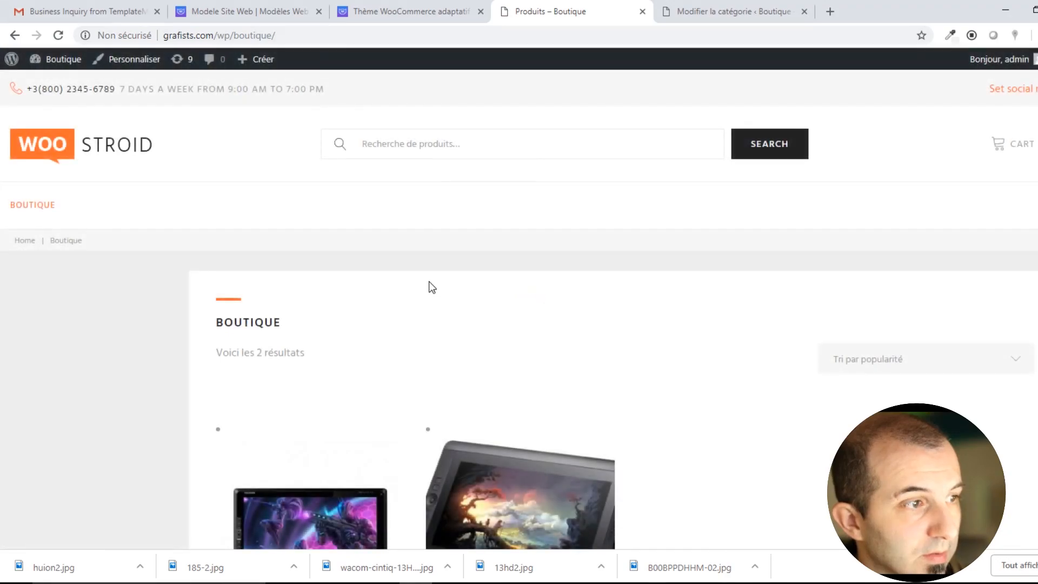
pyautogui.click(58, 35)
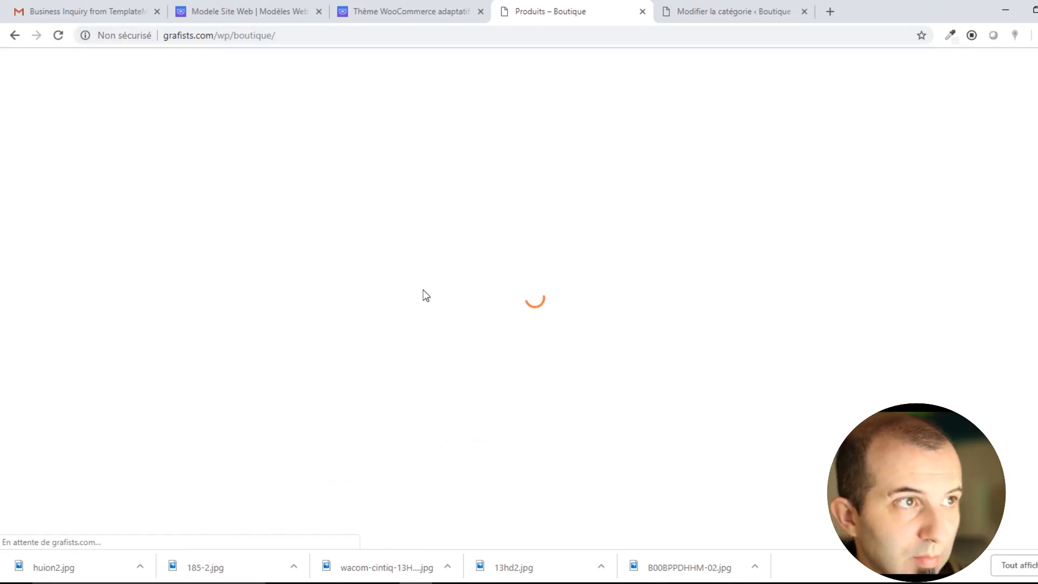
pyautogui.scroll(-3, 560, 290)
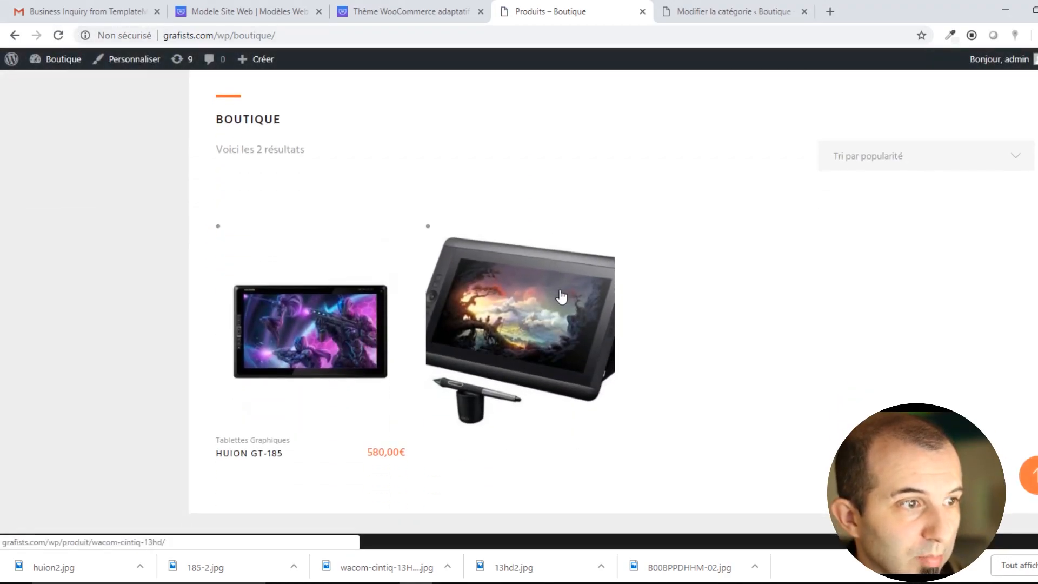
pyautogui.scroll(3, 560, 291)
pyautogui.click(58, 36)
pyautogui.scroll(-3, 600, 336)
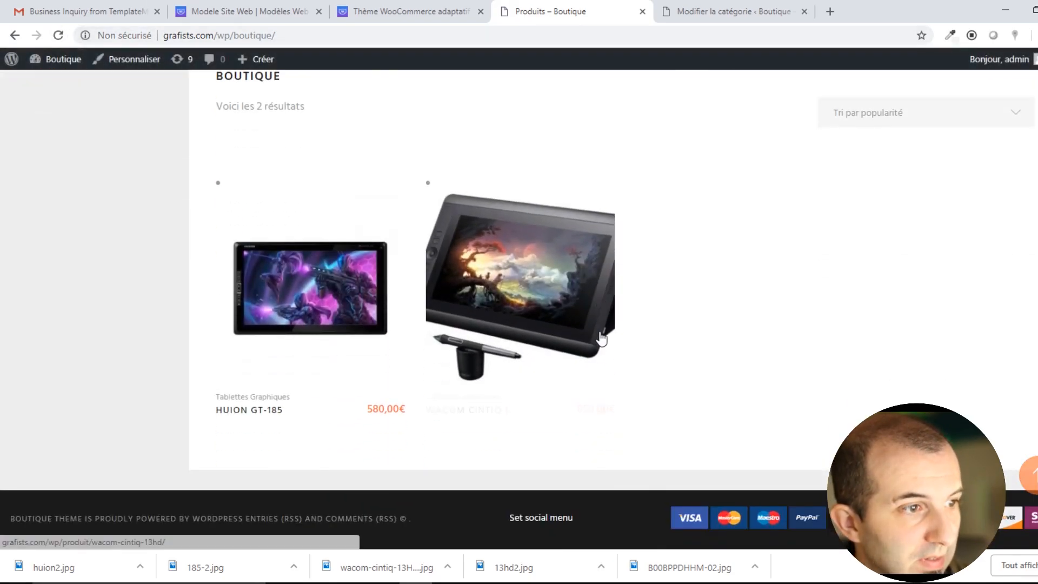
pyautogui.scroll(4, 508, 427)
pyautogui.scroll(-4, 487, 424)
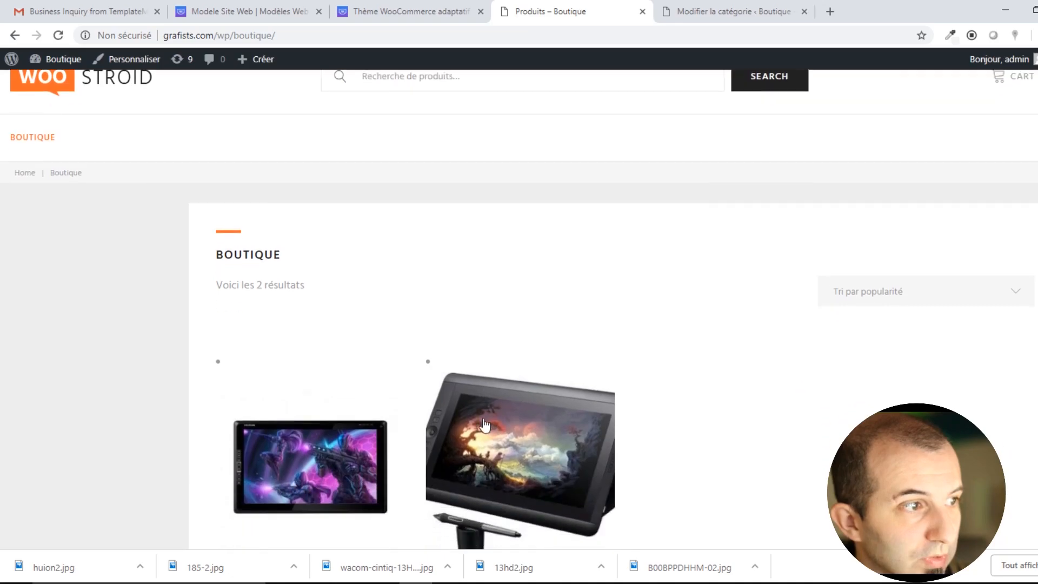
pyautogui.scroll(4, 484, 426)
pyautogui.scroll(-4, 579, 399)
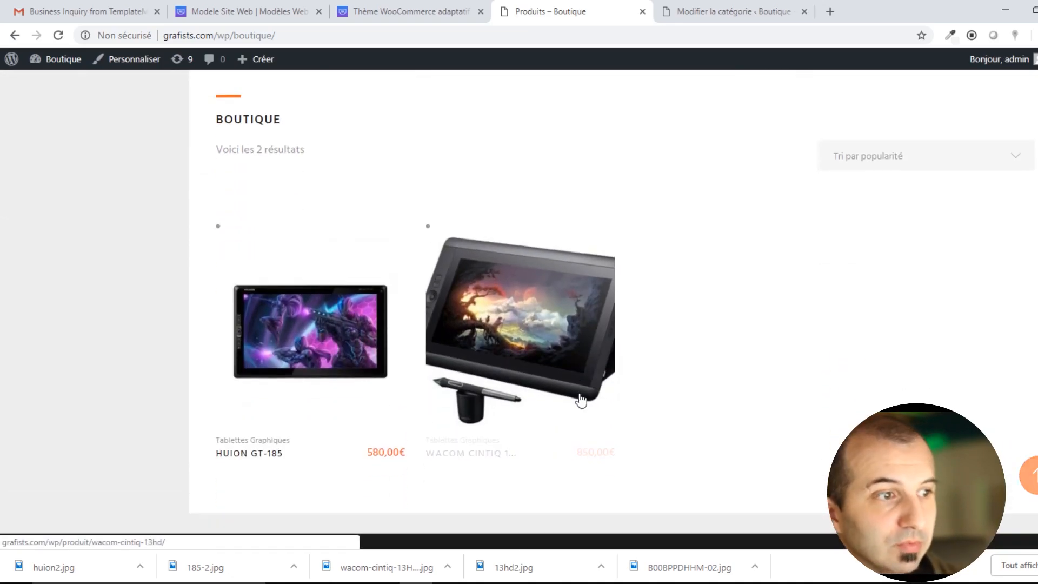
pyautogui.scroll(4, 546, 399)
pyautogui.scroll(-4, 530, 399)
pyautogui.scroll(4, 389, 325)
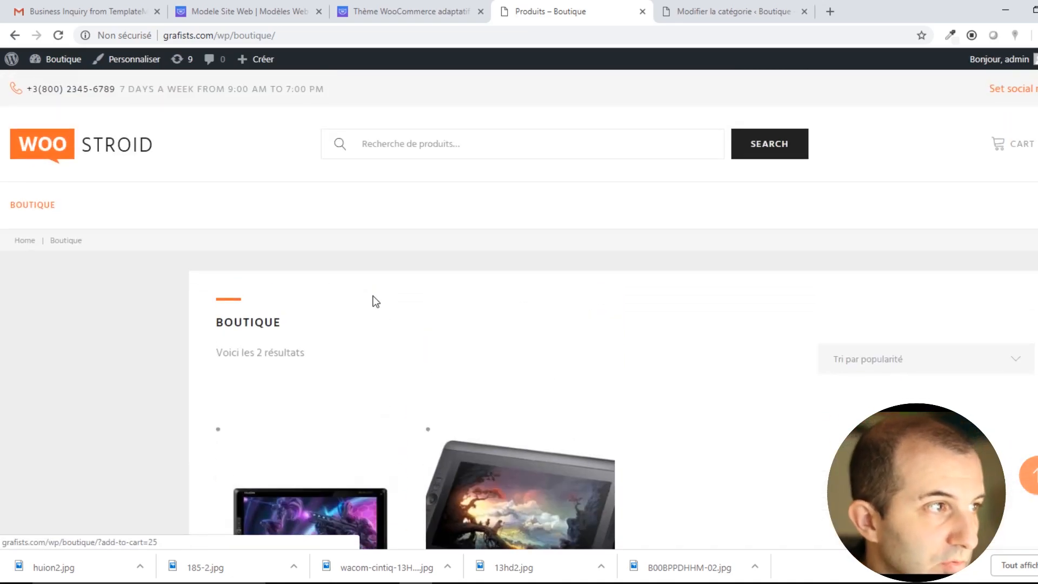
pyautogui.scroll(-4, 373, 420)
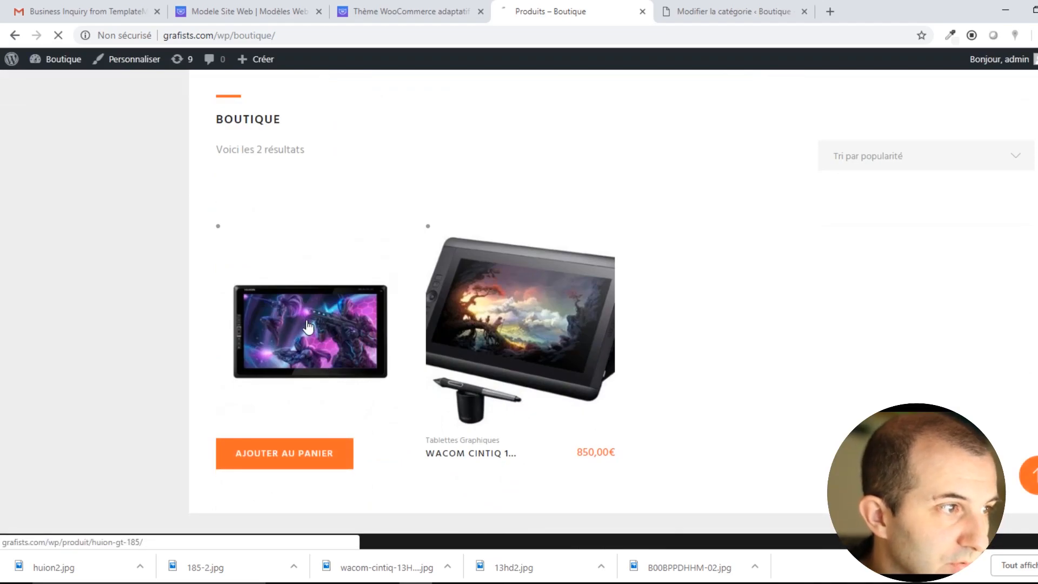
# Open the Huion GT-185 product page and raise the order quantity to 4.
pyautogui.click(336, 355)
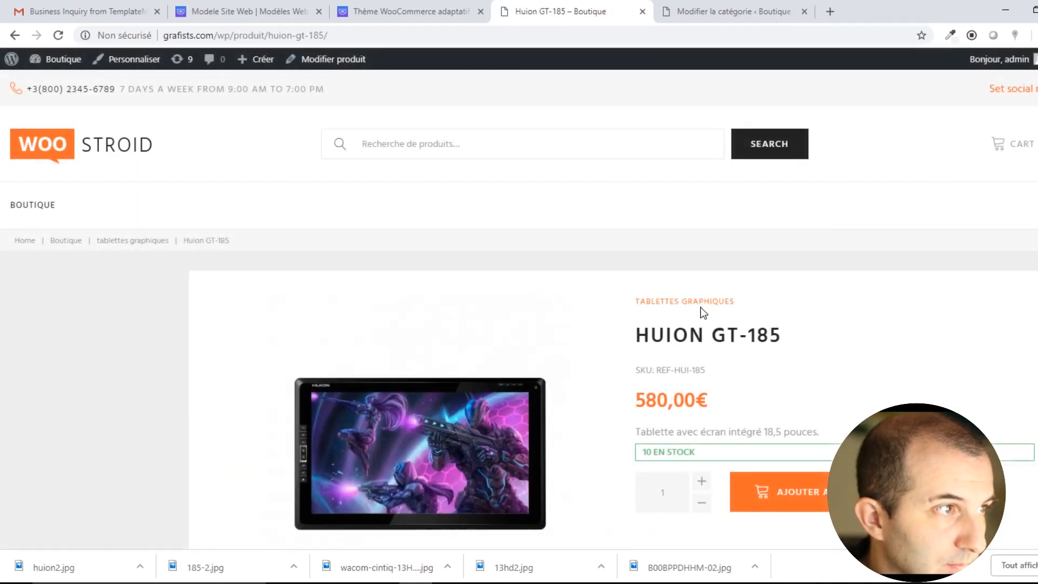
pyautogui.scroll(-5, 670, 325)
pyautogui.scroll(5, 671, 324)
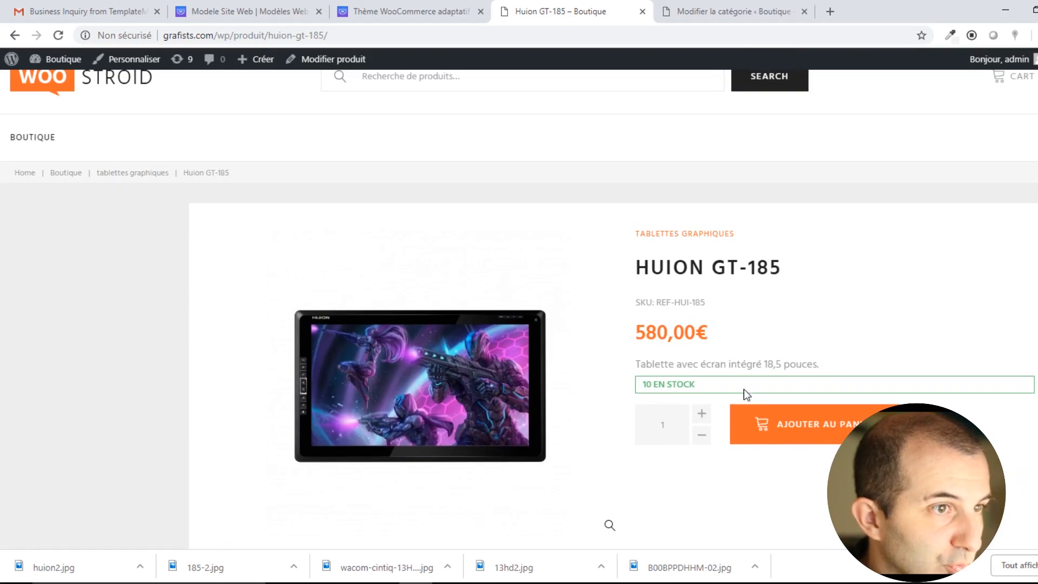
pyautogui.click(701, 415)
pyautogui.click(701, 416)
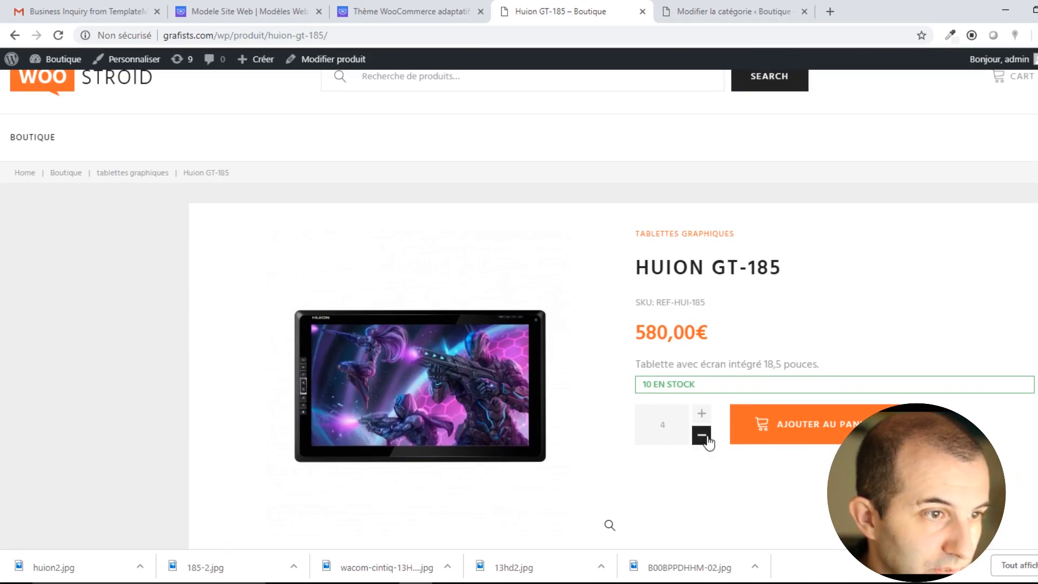
pyautogui.moveTo(690, 383); pyautogui.dragTo(670, 374)
pyautogui.click(669, 375)
# Browse the product's AVIS reviews tab and switch between its two photos.
pyautogui.scroll(-7, 643, 394)
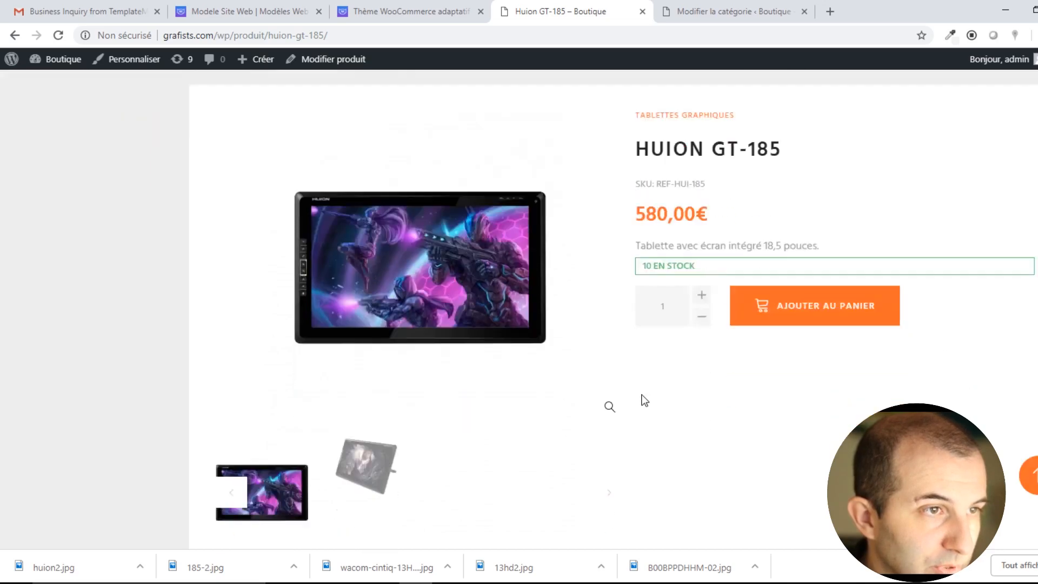
pyautogui.click(333, 313)
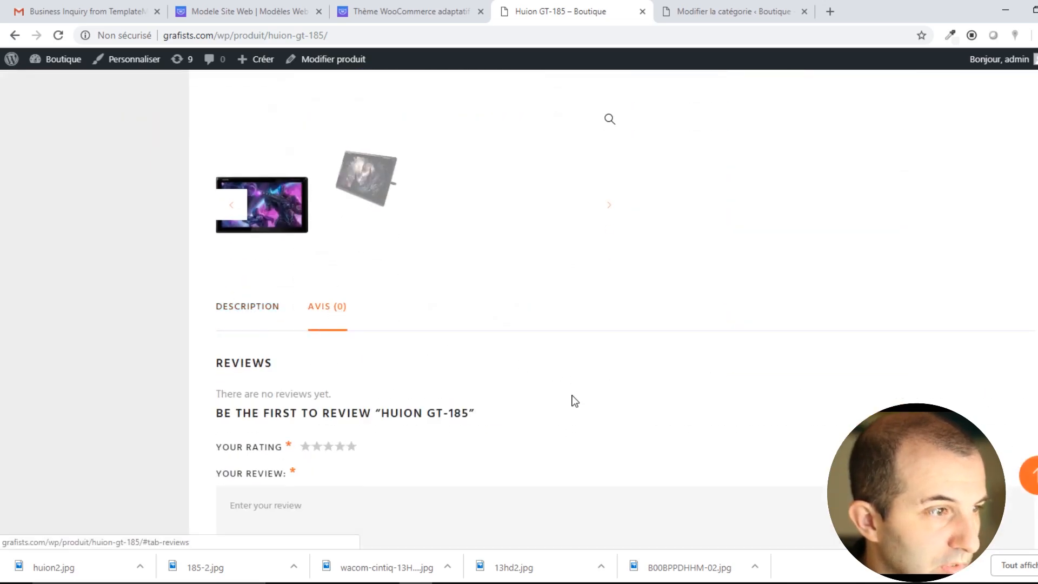
pyautogui.scroll(-5, 573, 401)
pyautogui.scroll(-5, 559, 403)
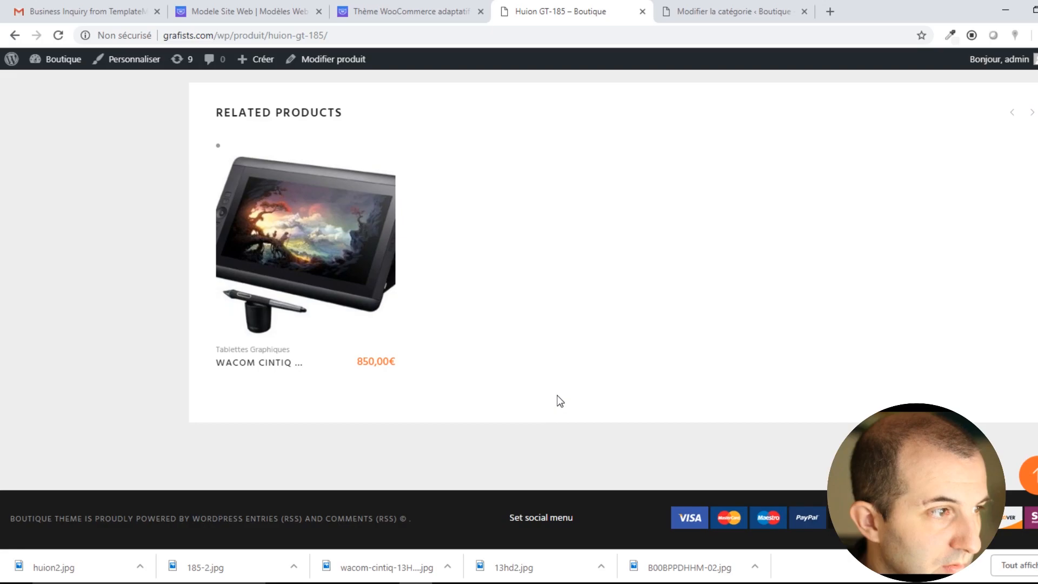
pyautogui.scroll(2, 557, 398)
pyautogui.scroll(12, 379, 489)
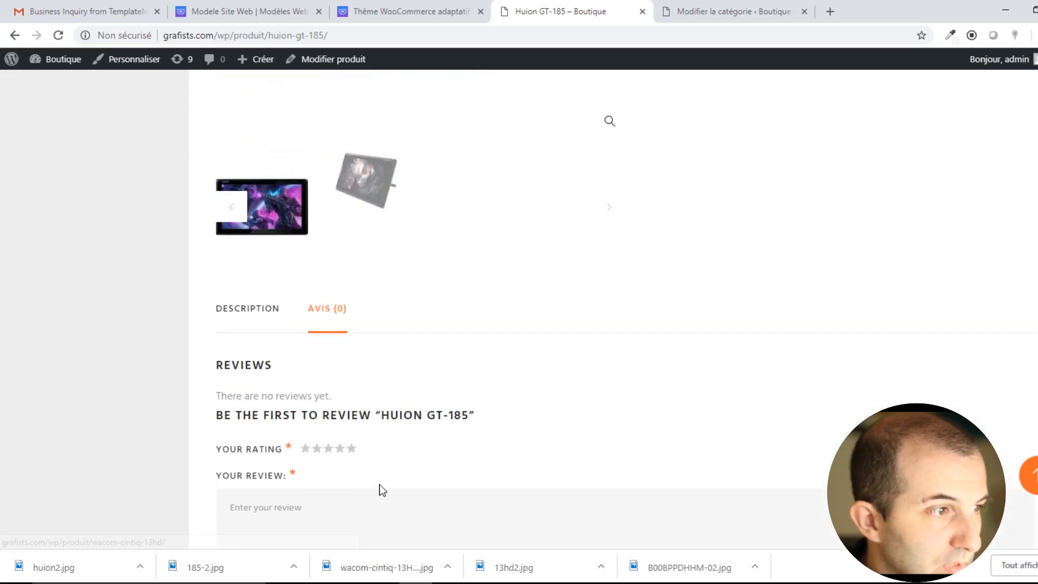
pyautogui.scroll(-4, 378, 490)
pyautogui.click(363, 404)
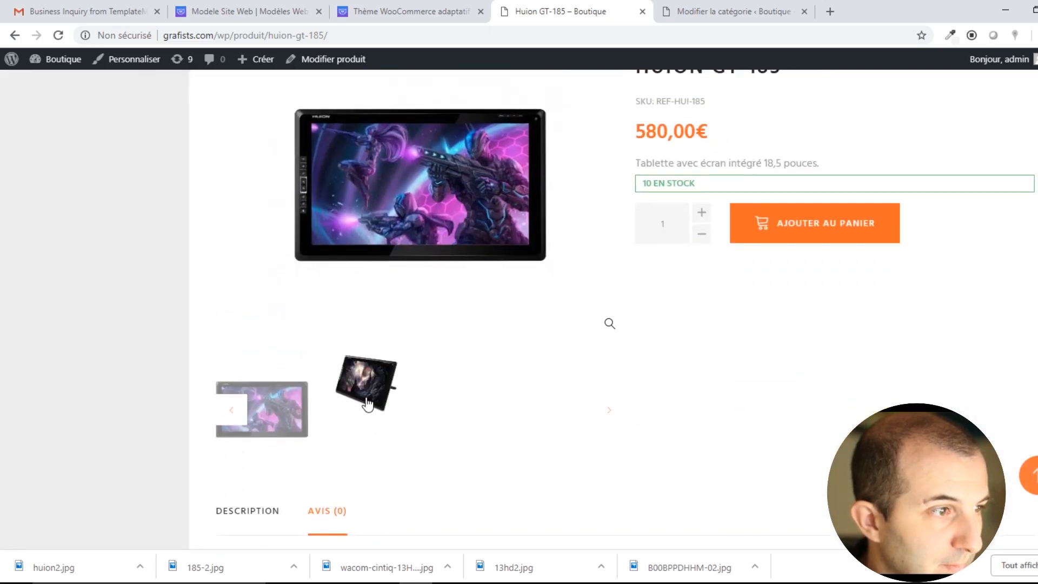
pyautogui.click(284, 384)
pyautogui.scroll(5, 563, 415)
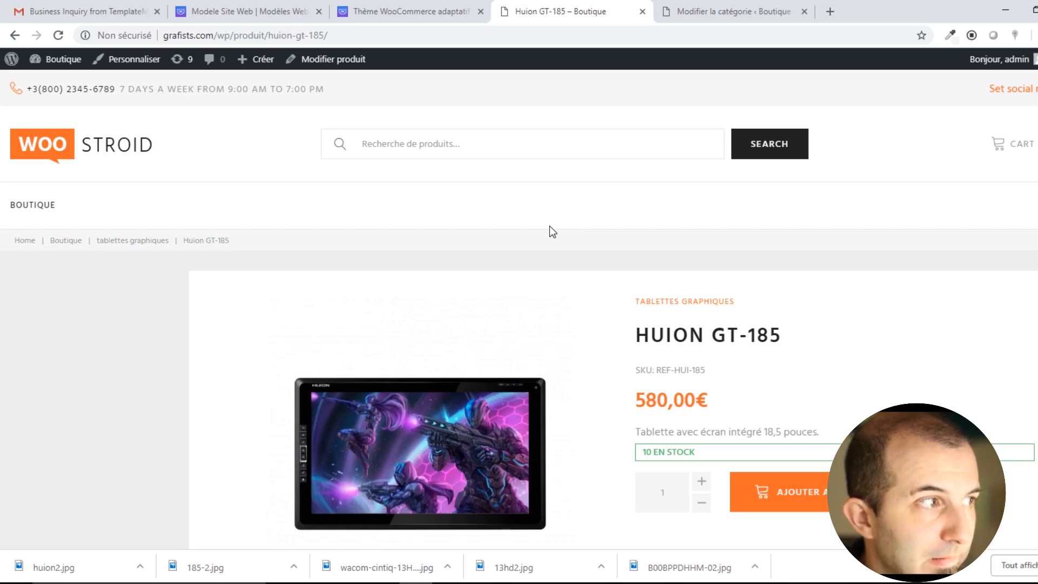
# Leave the Huion GT-185 product page for the WordPress admin dashboard.
pyautogui.click(393, 2)
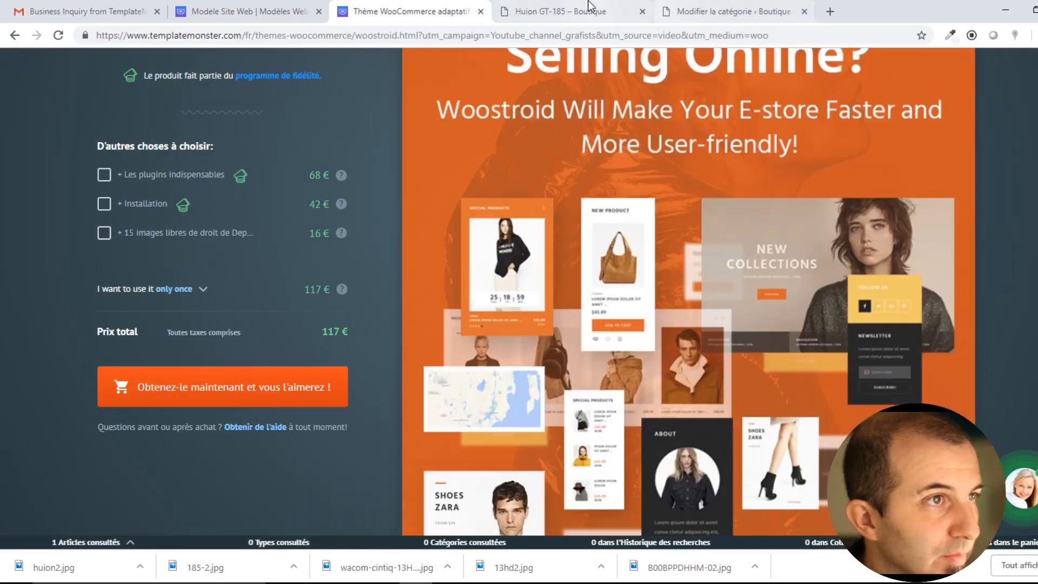
pyautogui.click(591, 6)
pyautogui.moveTo(72, 63)
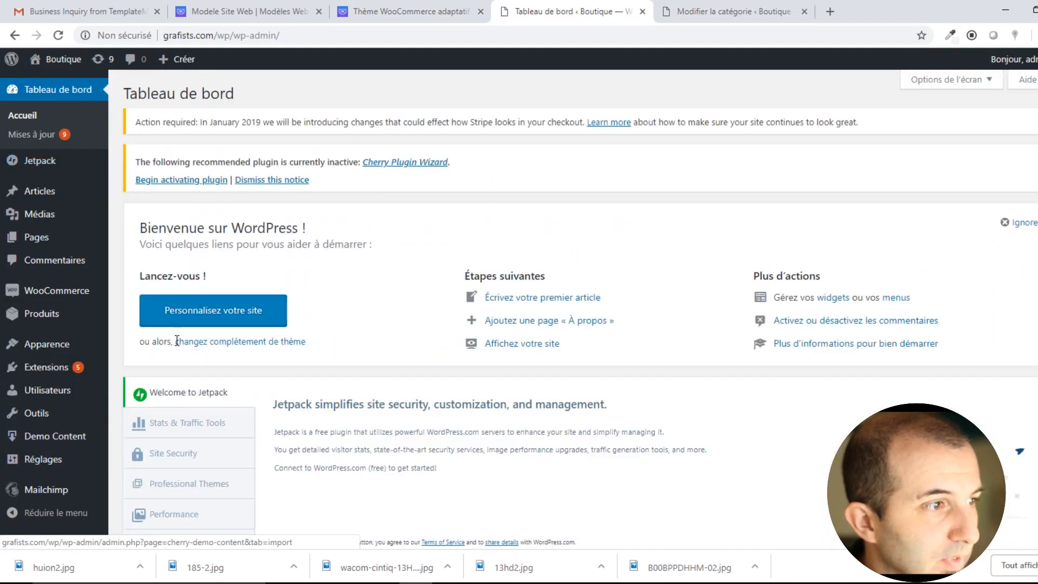
pyautogui.moveTo(47, 344)
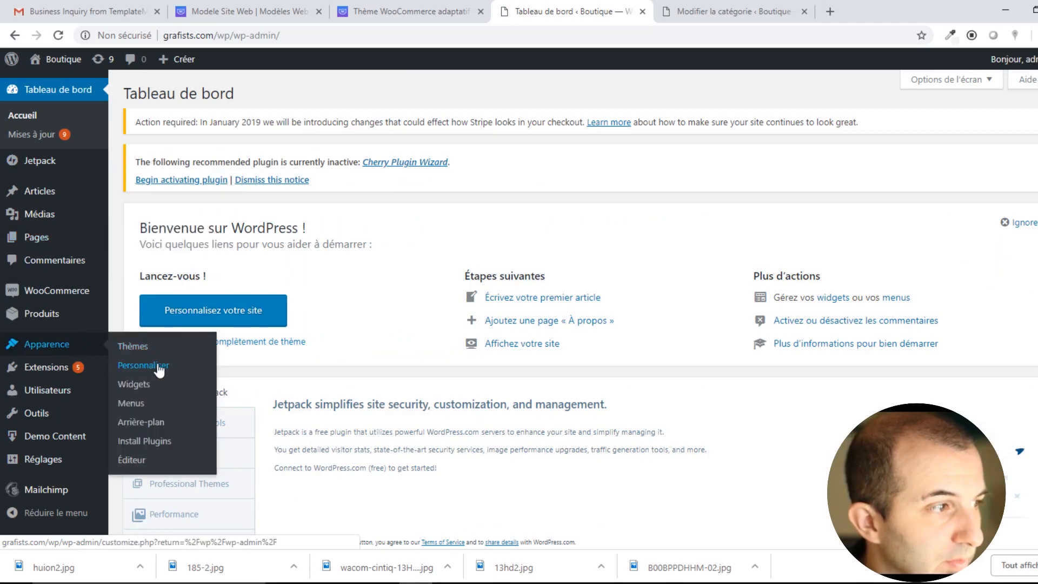
# Open the theme customizer and preview the Boutique shop page.
pyautogui.click(142, 367)
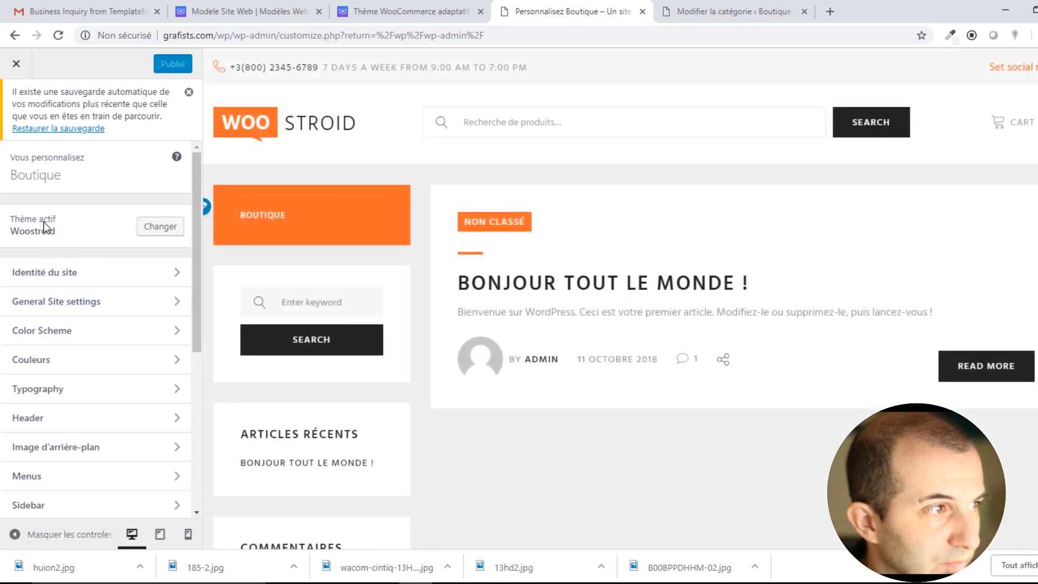
pyautogui.click(261, 226)
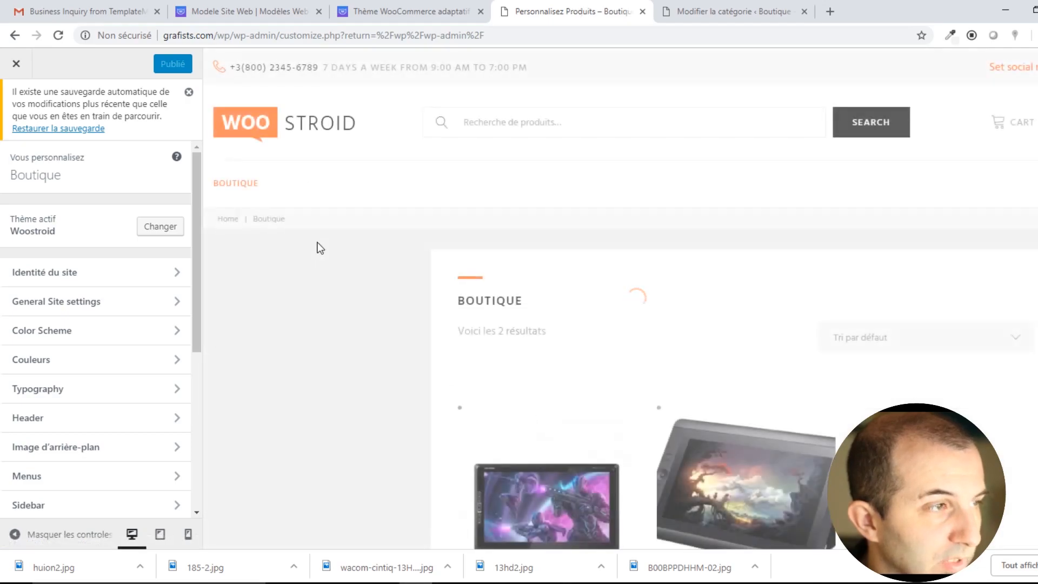
pyautogui.scroll(-3, 566, 337)
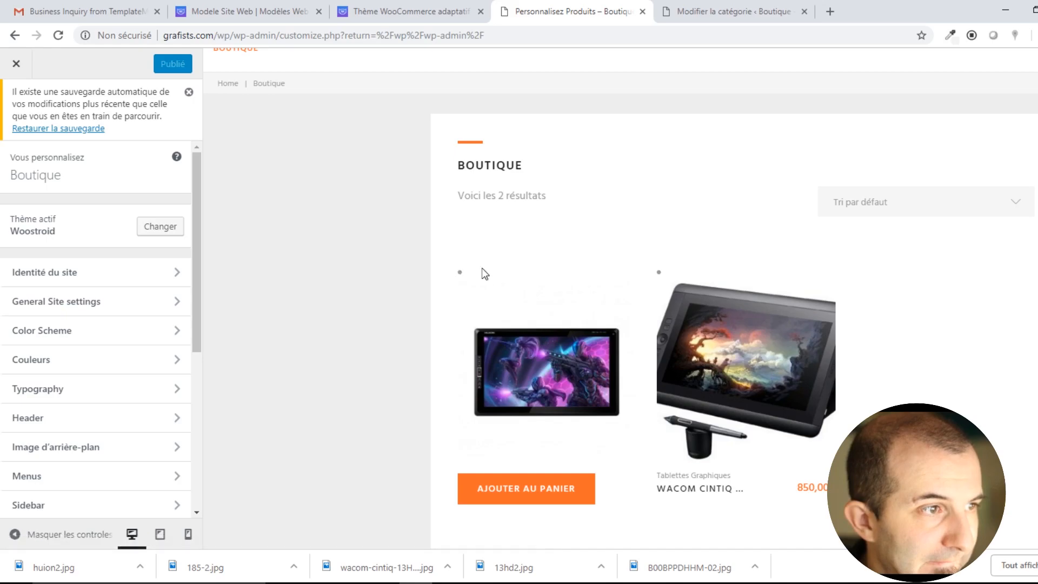
# Inspect the second product's markup in developer tools, then open Identité du site.
pyautogui.rightClick(659, 273)
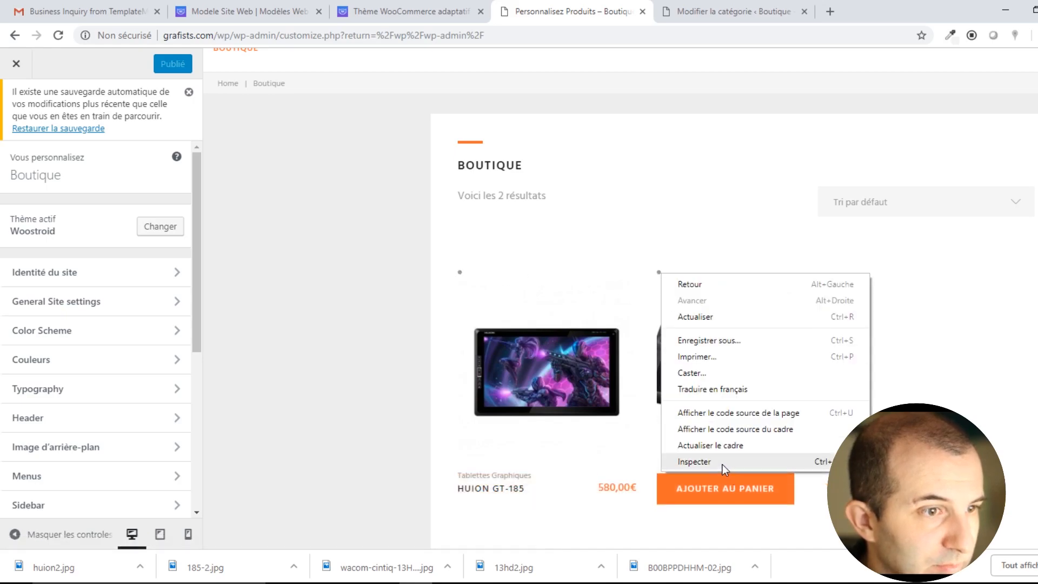
pyautogui.click(723, 462)
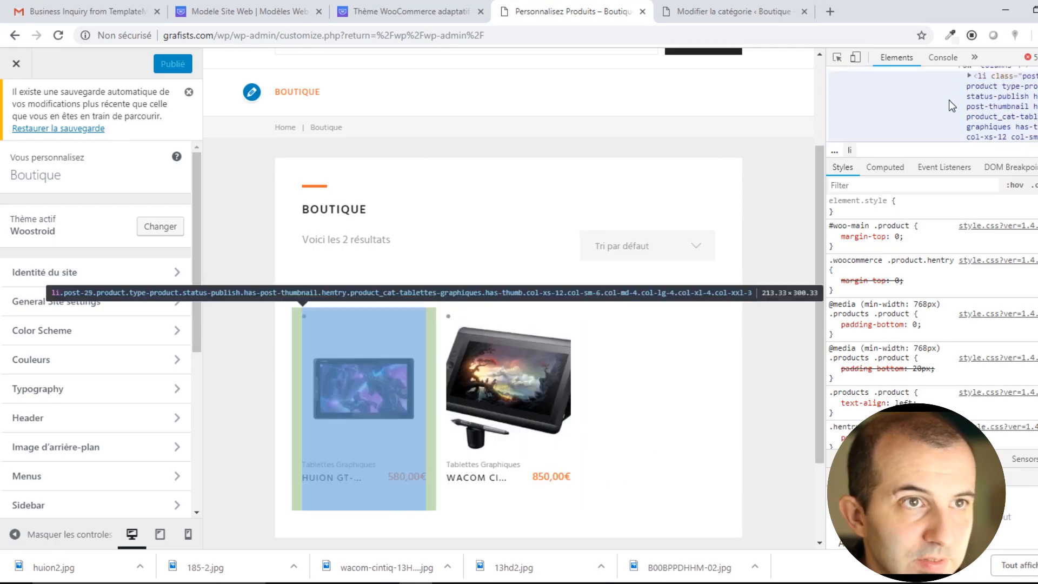
pyautogui.scroll(-1, 988, 108)
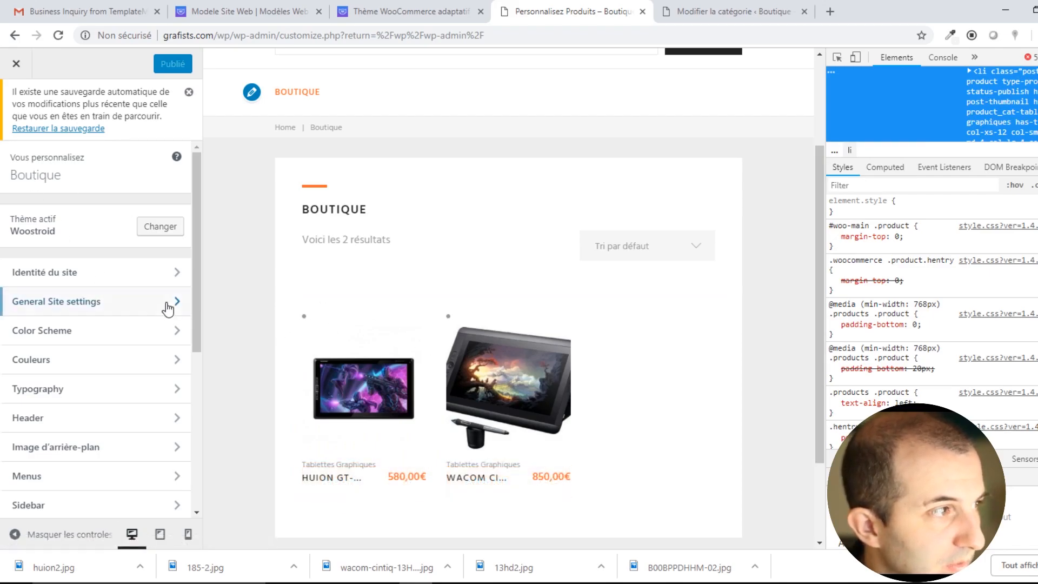
pyautogui.click(135, 274)
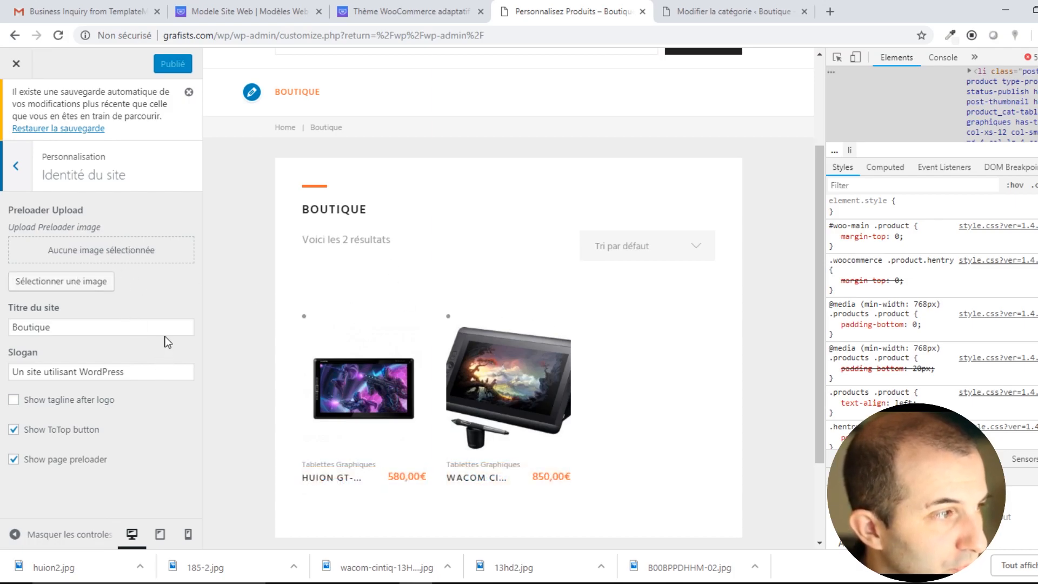
# Change the title to 'Boutique Grafists', slogan to 'Achetez vos articles d'infographiste à prix réduits', and publish.
pyautogui.moveTo(153, 371); pyautogui.dragTo(5, 378)
pyautogui.click(75, 327)
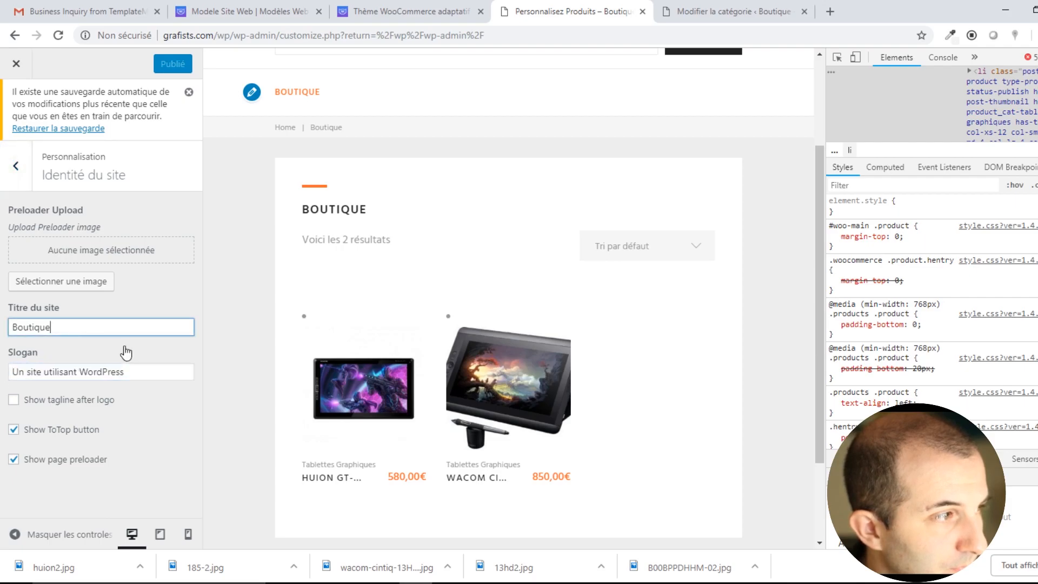
pyautogui.write('Graf')
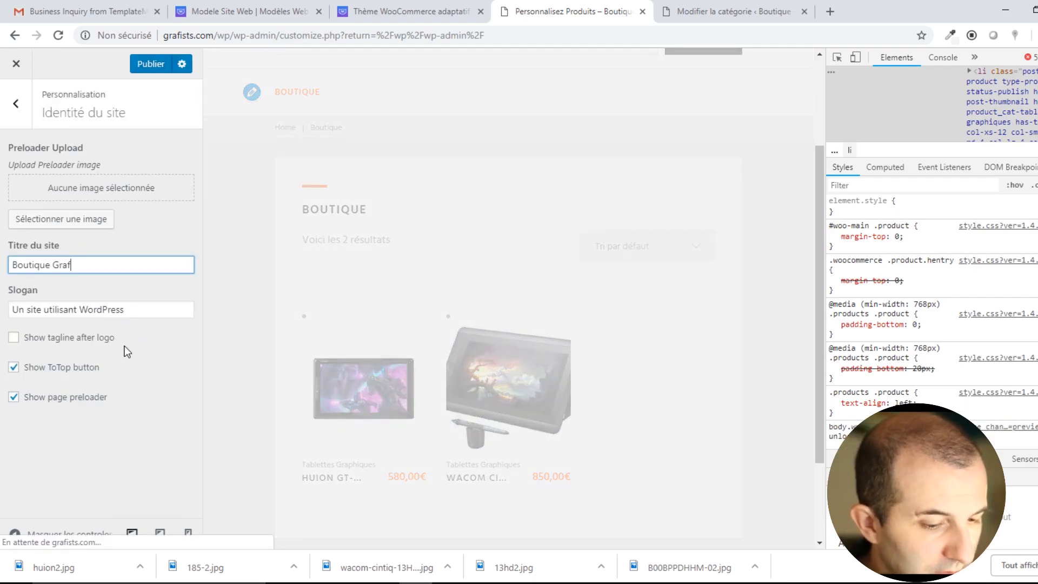
pyautogui.write('ists')
pyautogui.click(138, 311)
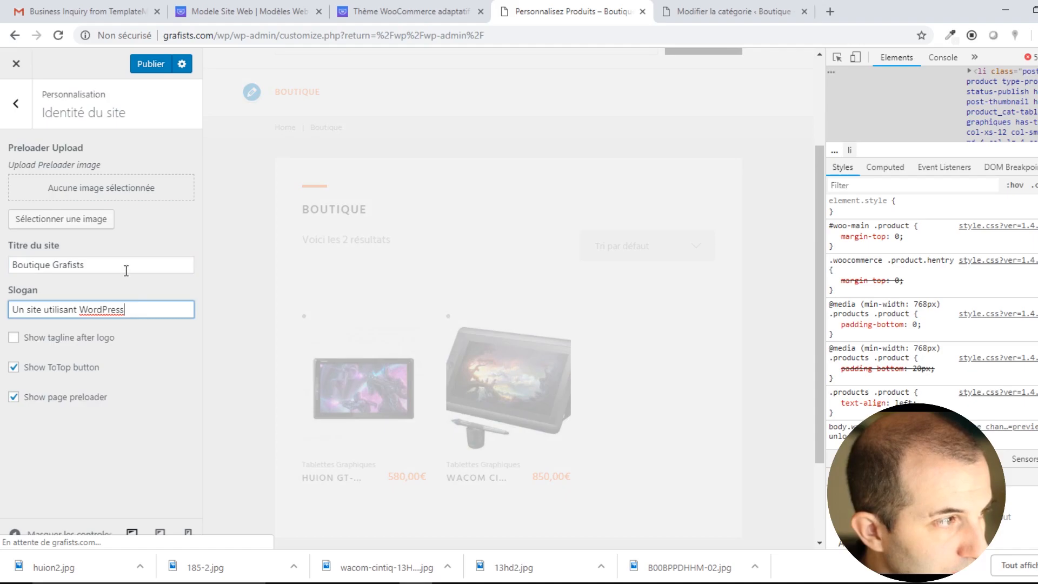
pyautogui.moveTo(131, 309); pyautogui.dragTo(3, 304)
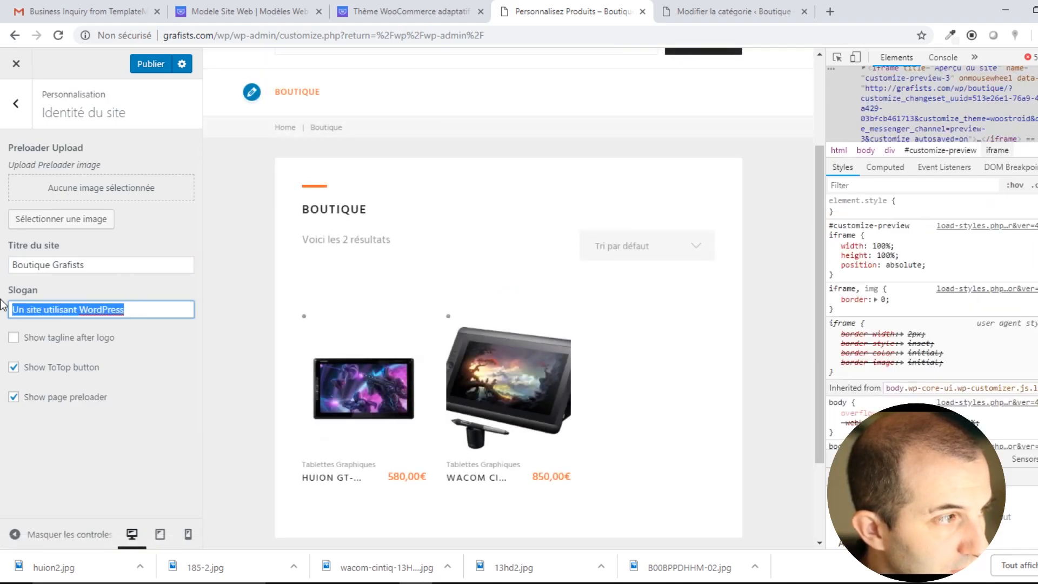
pyautogui.write('Achete')
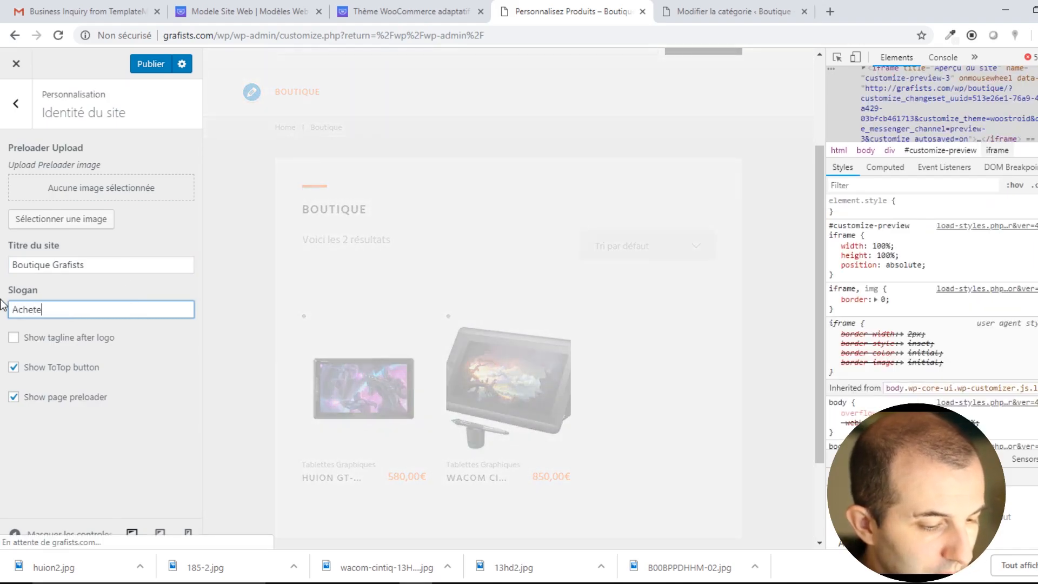
pyautogui.write('z vos ')
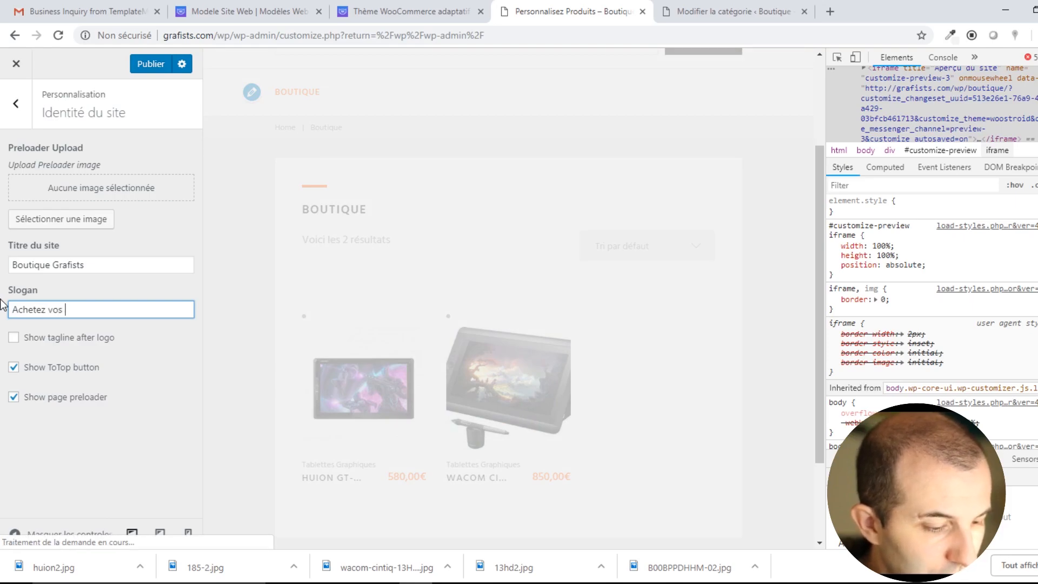
pyautogui.write('articles')
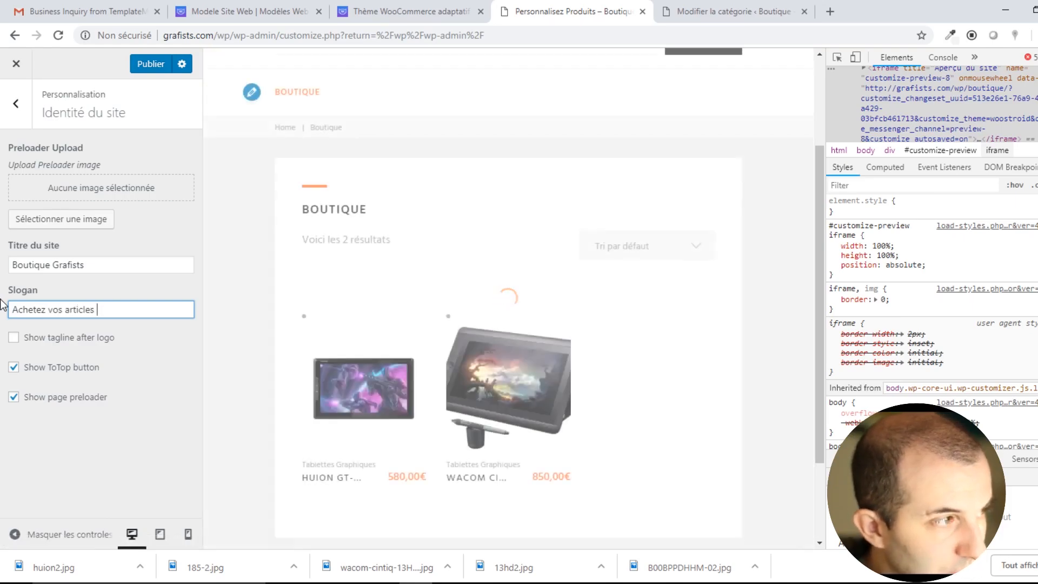
pyautogui.write(" d'inf")
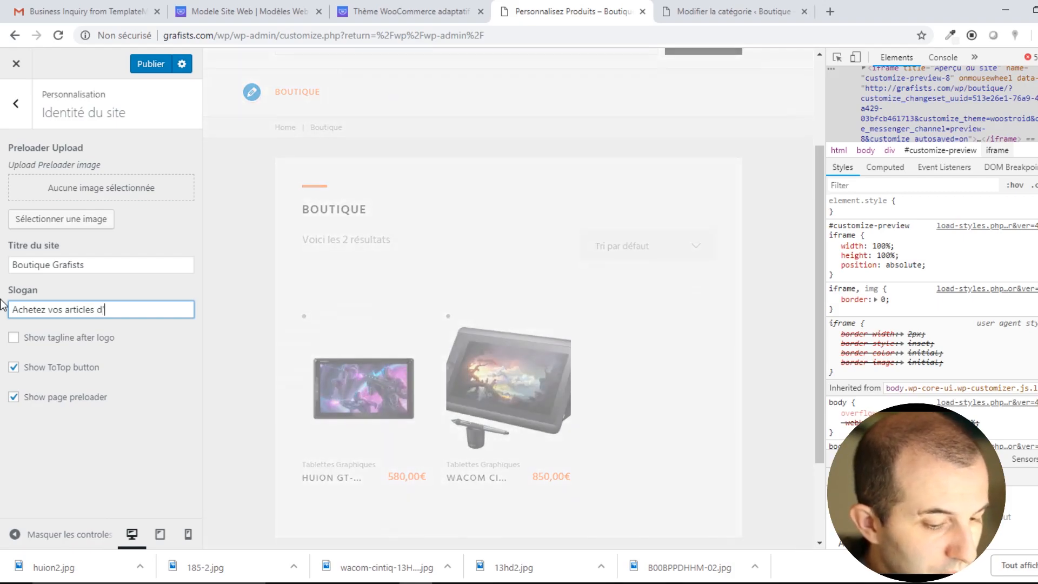
pyautogui.write('ographis')
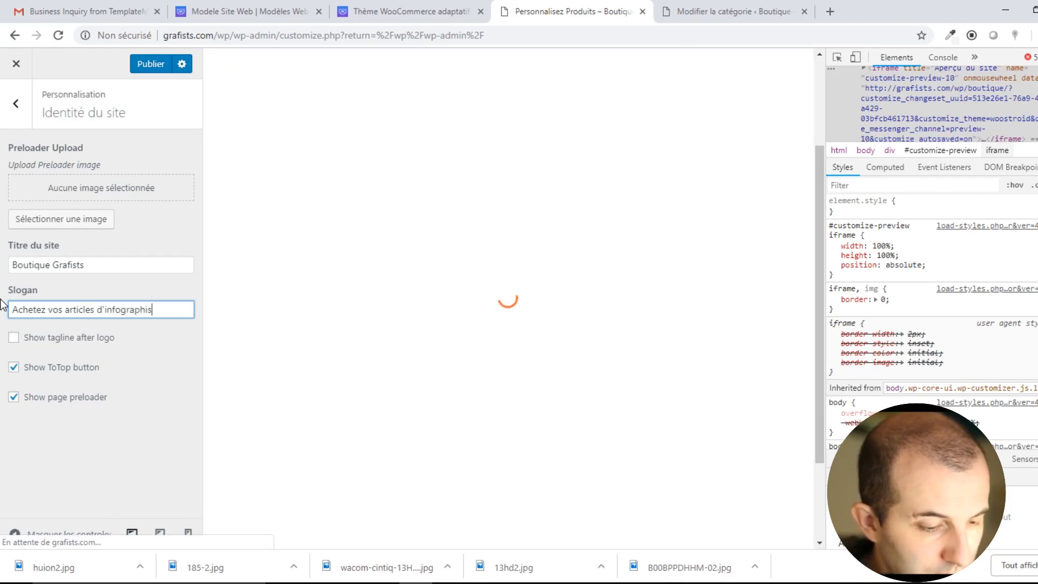
pyautogui.write('te à prix rédu')
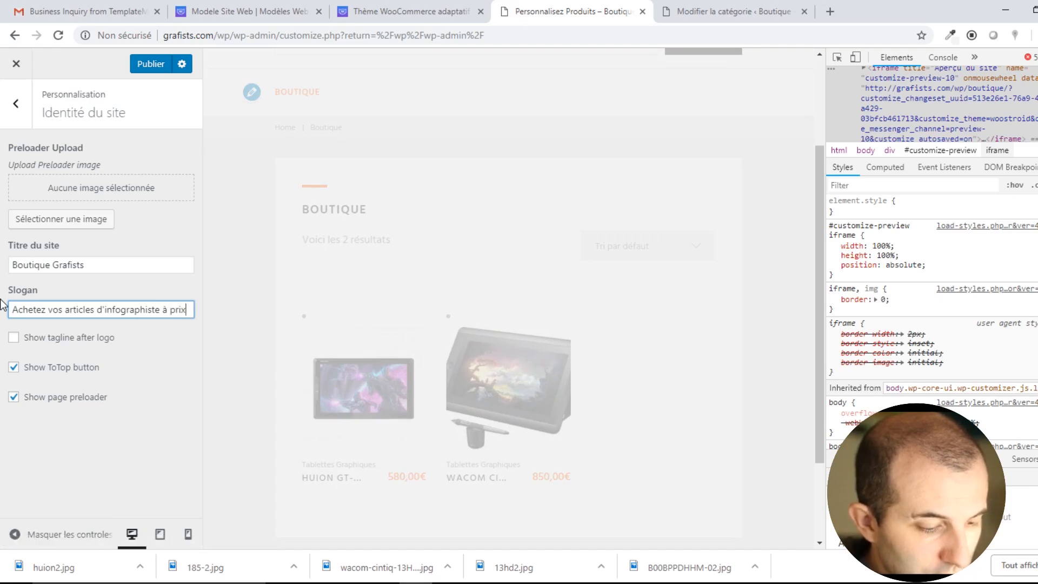
pyautogui.write('its')
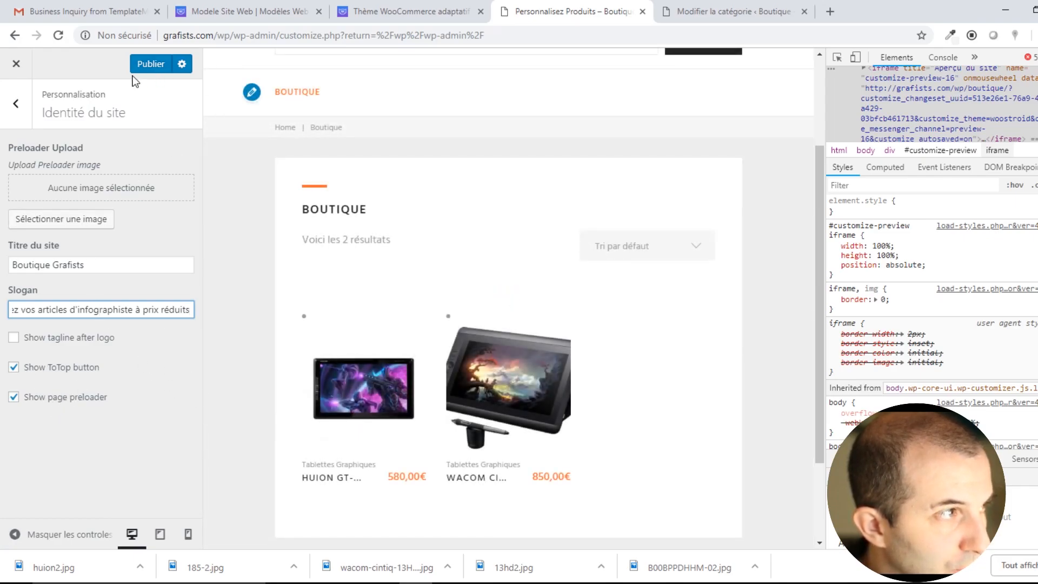
pyautogui.click(153, 63)
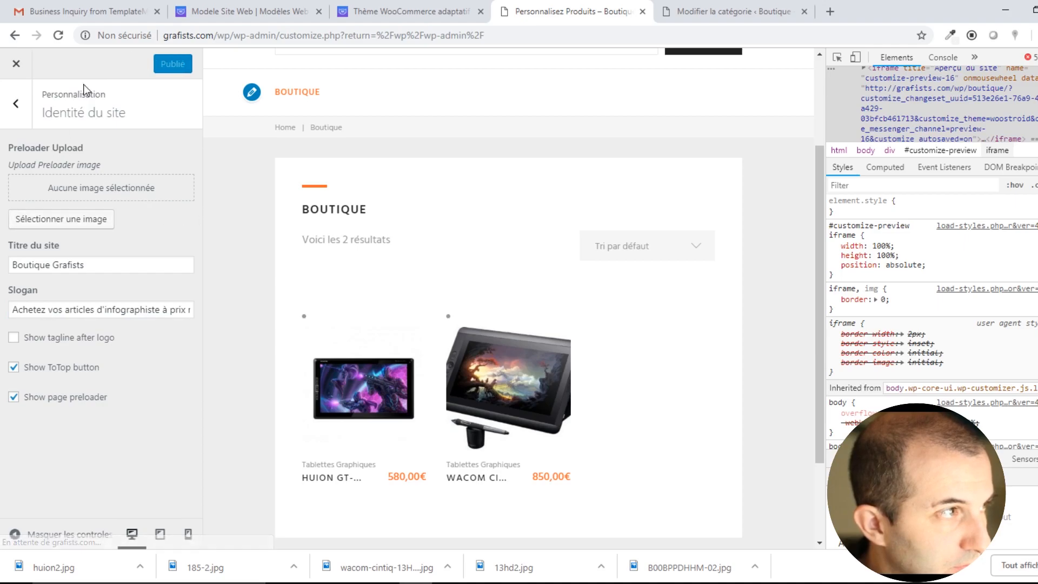
# Upload logo.png from the abureau2018 folder and set the G image as the site logo.
pyautogui.click(17, 104)
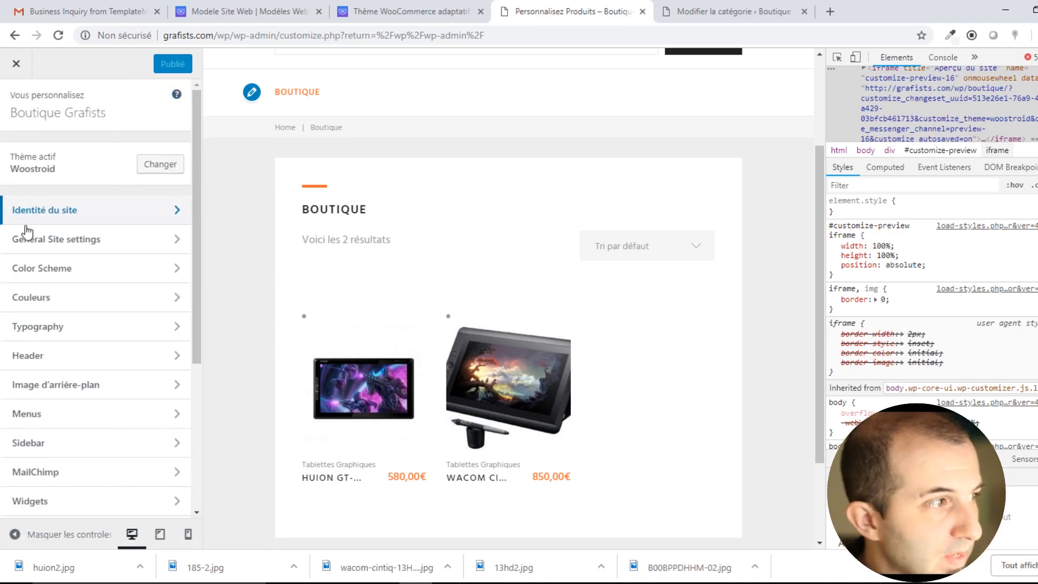
pyautogui.click(90, 254)
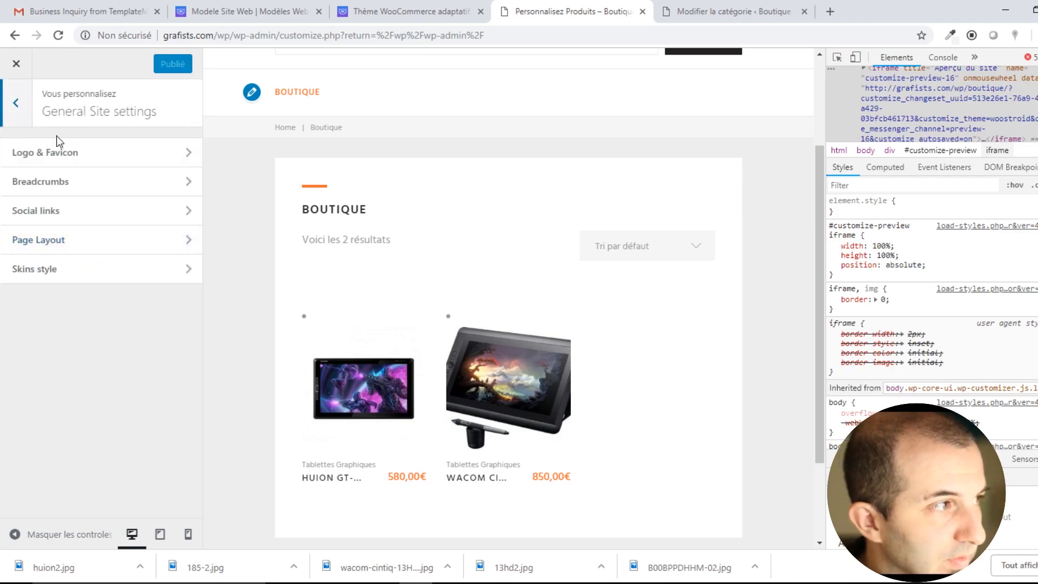
pyautogui.click(54, 155)
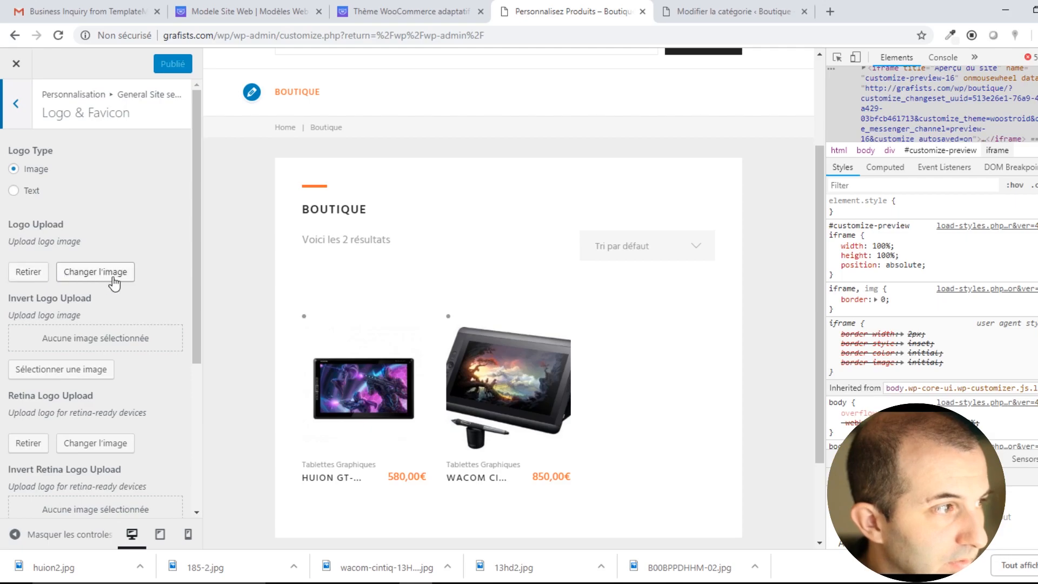
pyautogui.click(95, 272)
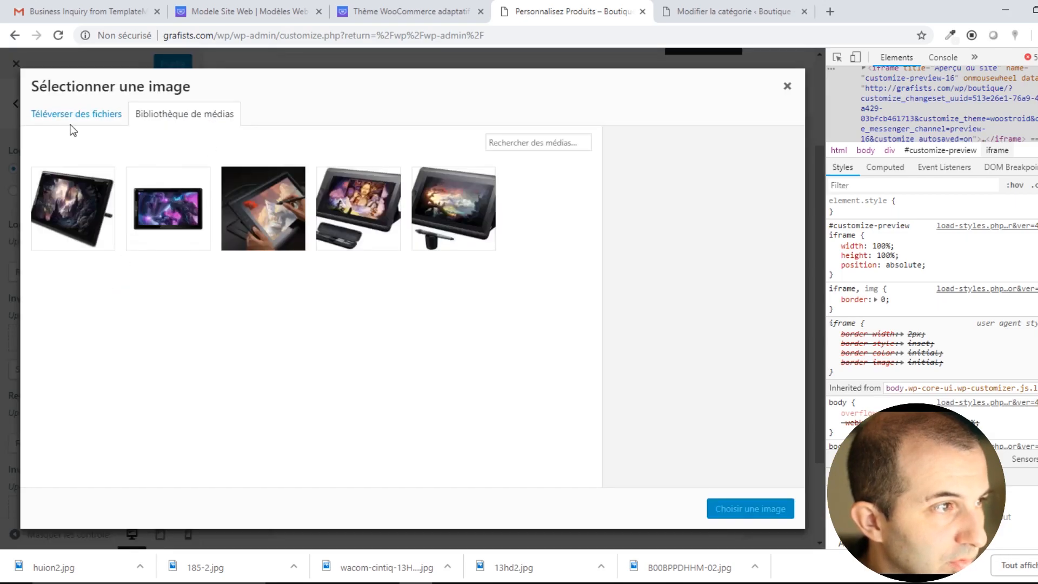
pyautogui.click(77, 113)
pyautogui.click(371, 301)
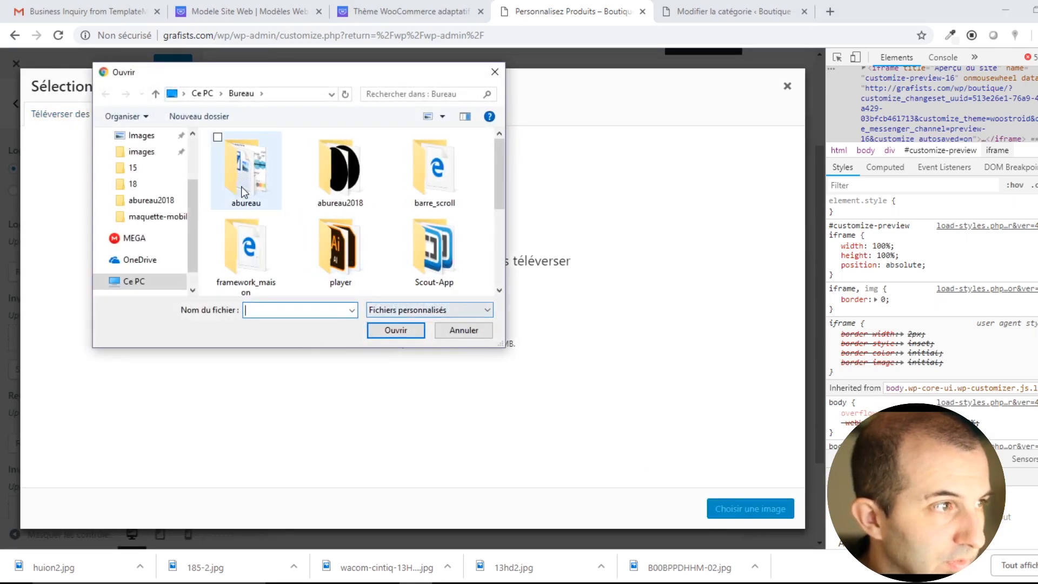
pyautogui.doubleClick(351, 178)
pyautogui.scroll(-5, 356, 194)
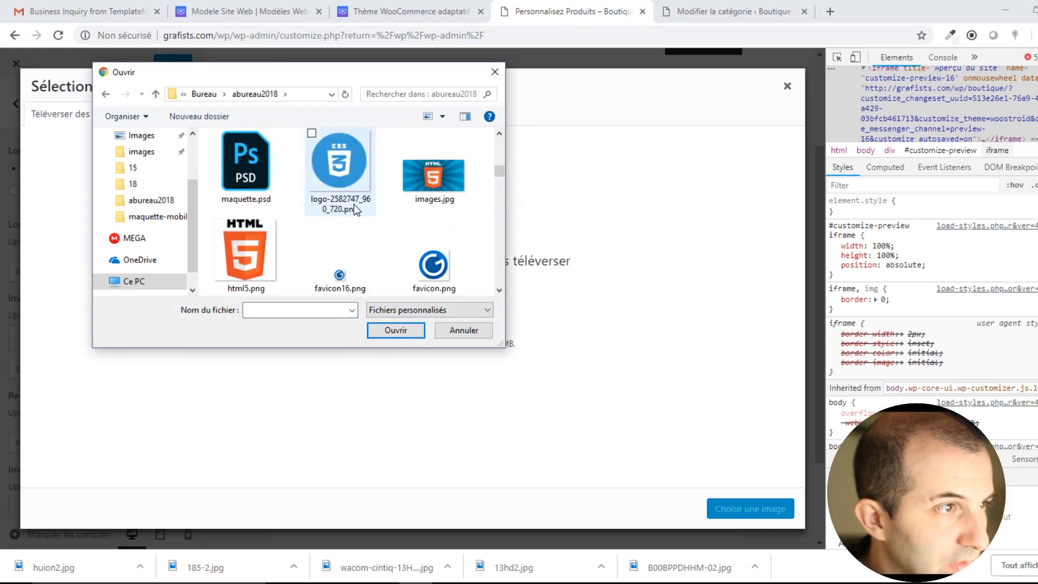
pyautogui.scroll(-1, 438, 227)
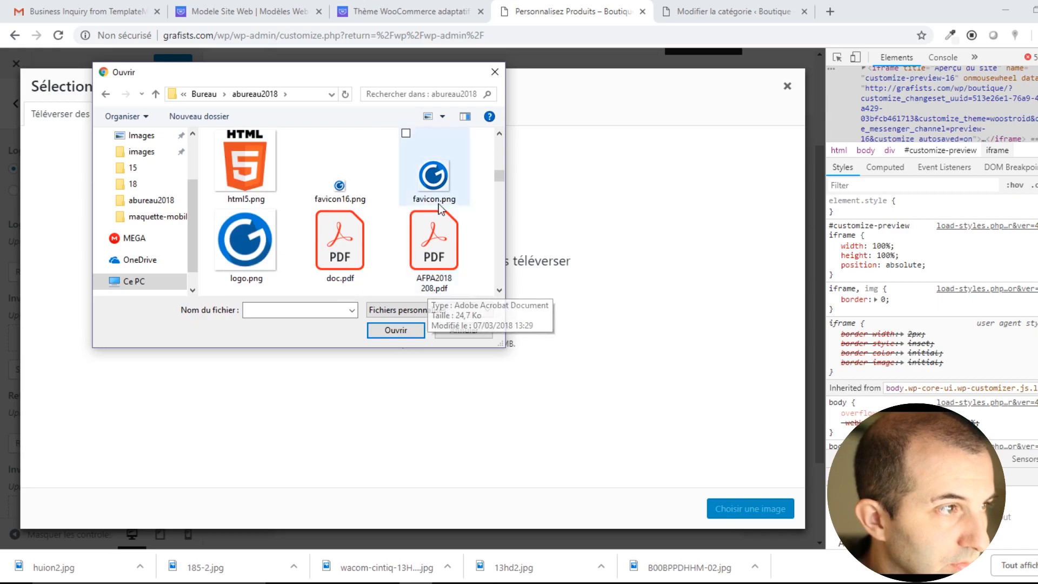
pyautogui.doubleClick(258, 241)
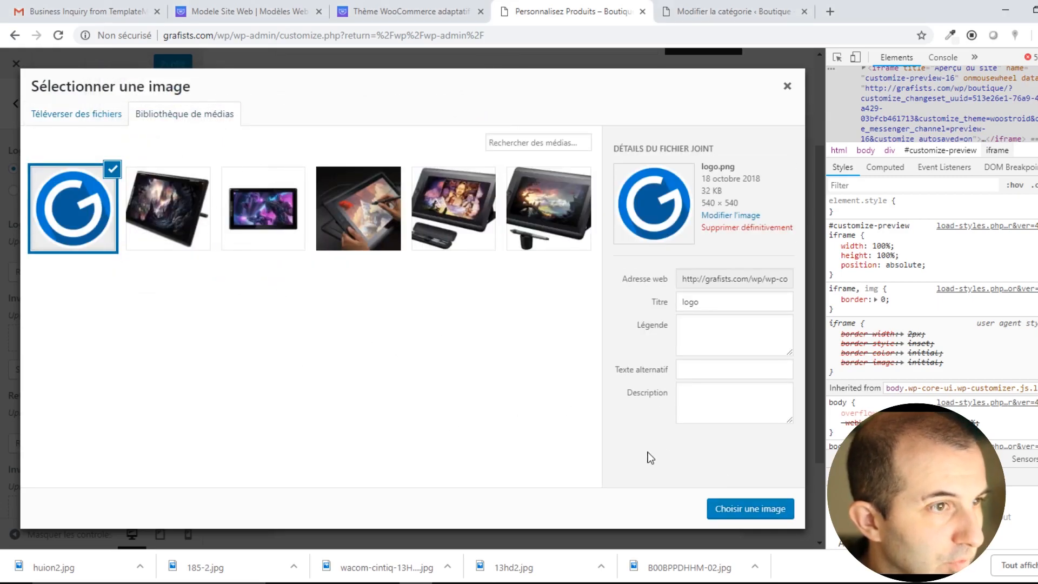
pyautogui.click(755, 511)
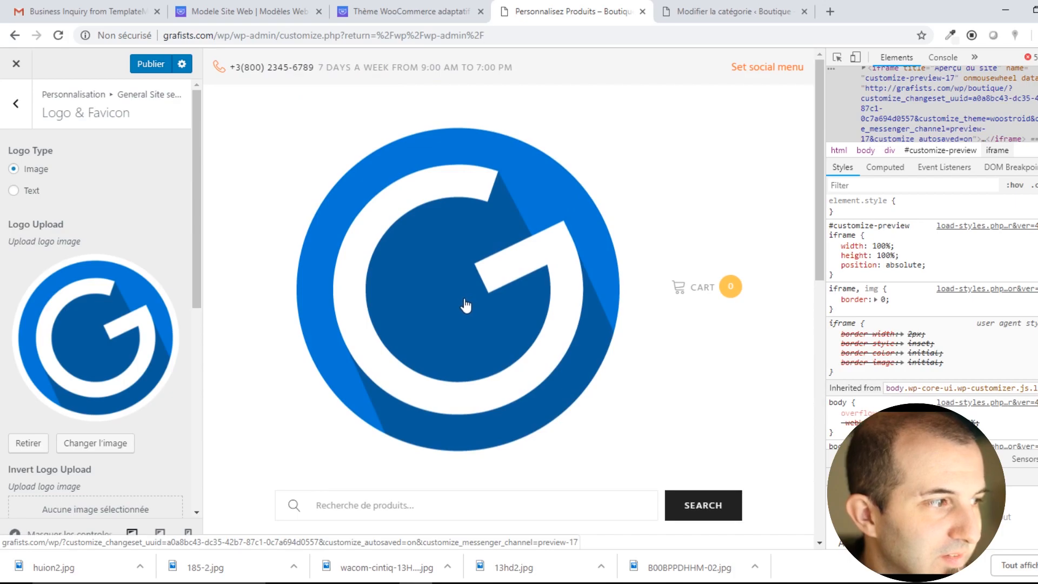
# Close developer tools with F12 and scroll through the full-width preview and Logo & Favicon panel.
pyautogui.scroll(-5, 540, 279)
pyautogui.scroll(5, 538, 276)
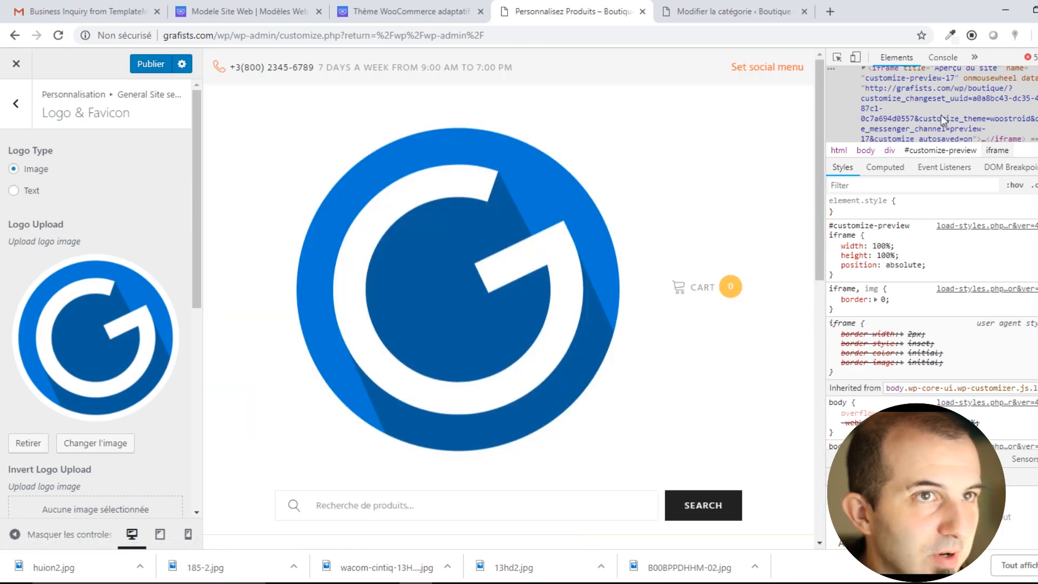
pyautogui.press('F12')
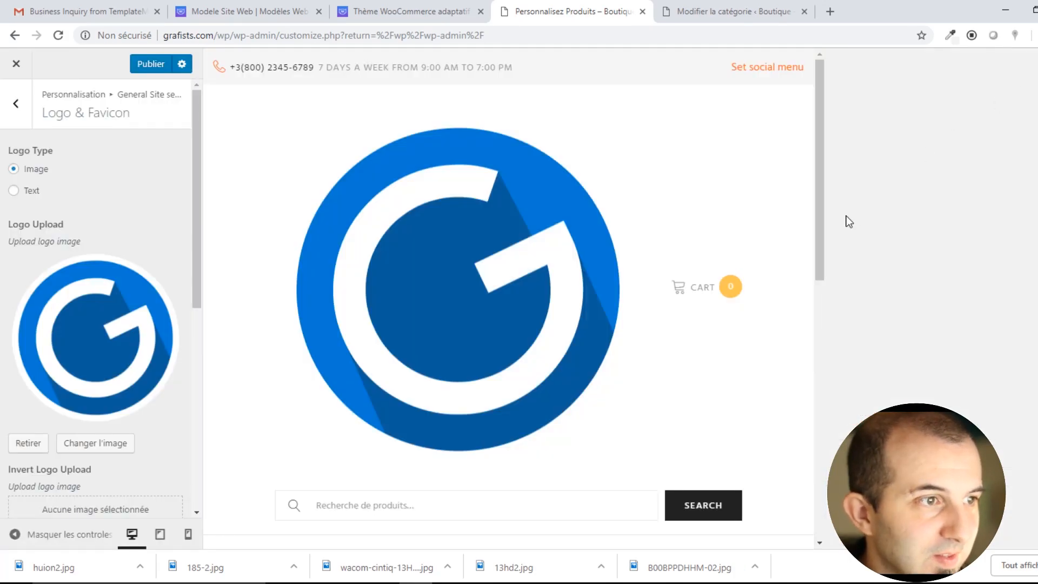
pyautogui.scroll(-5, 472, 238)
pyautogui.scroll(5, 472, 238)
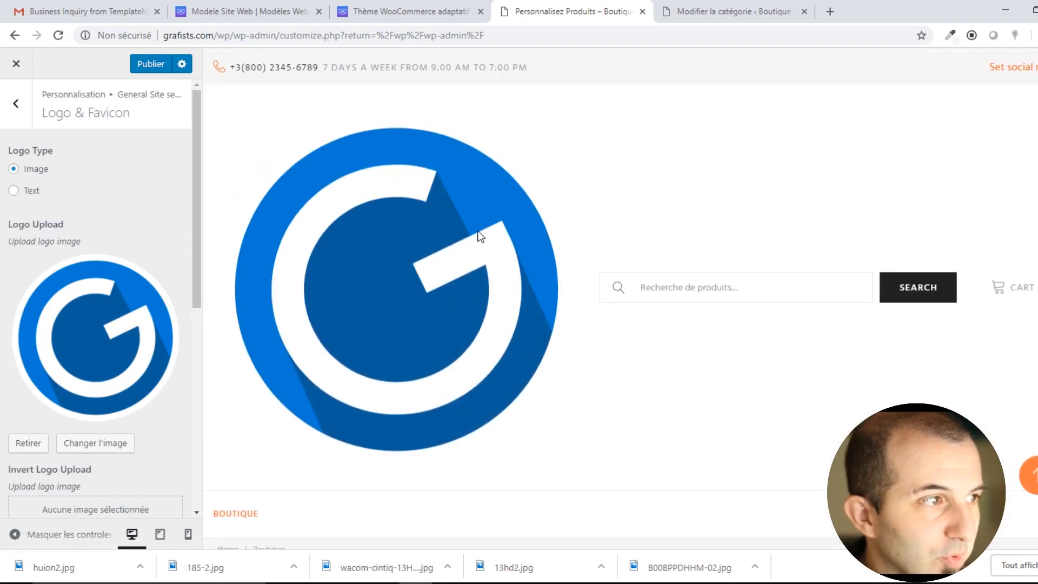
pyautogui.scroll(-2, 130, 303)
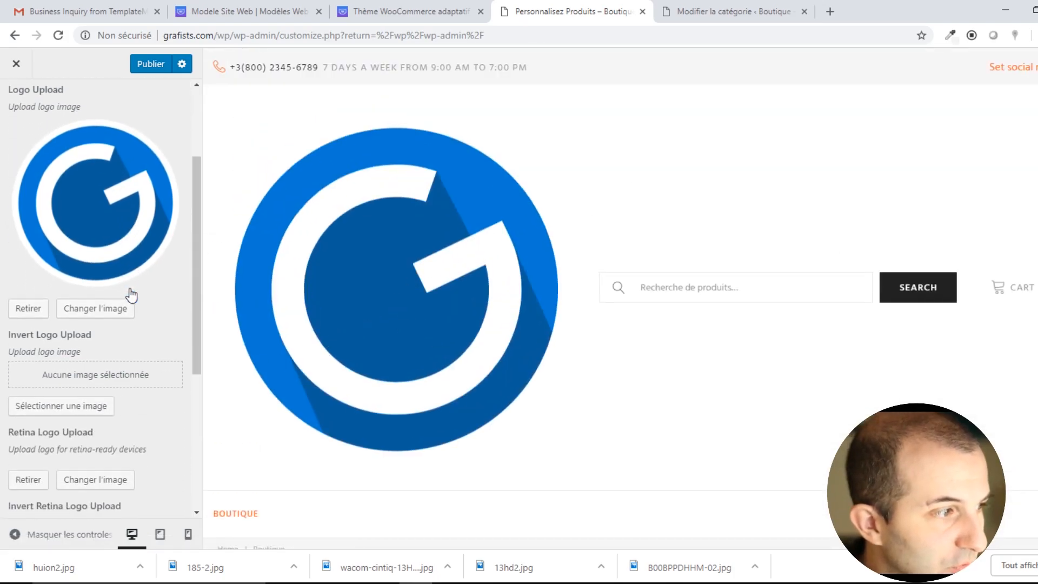
pyautogui.scroll(-2, 122, 232)
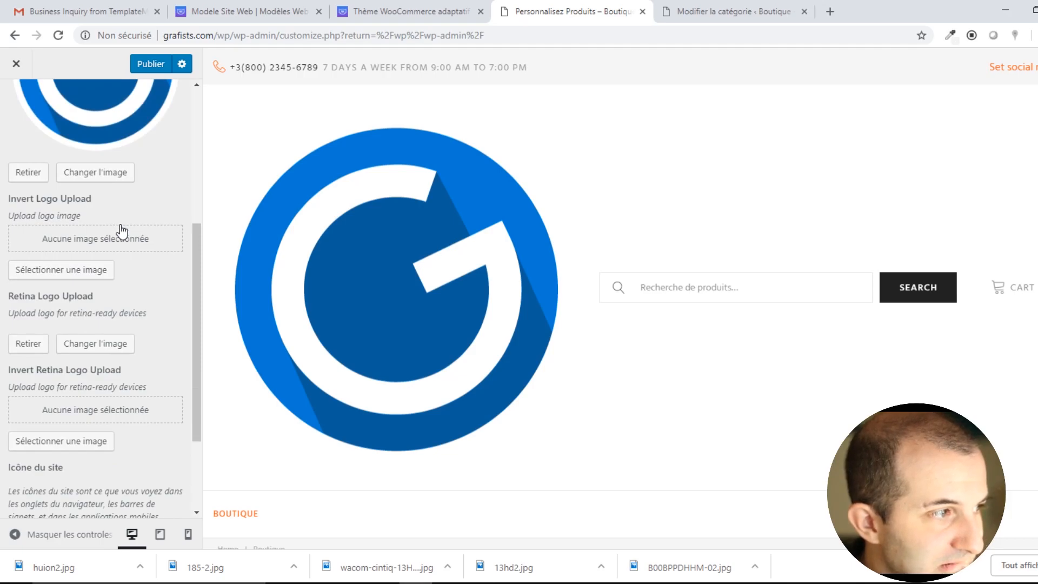
pyautogui.scroll(-2, 122, 232)
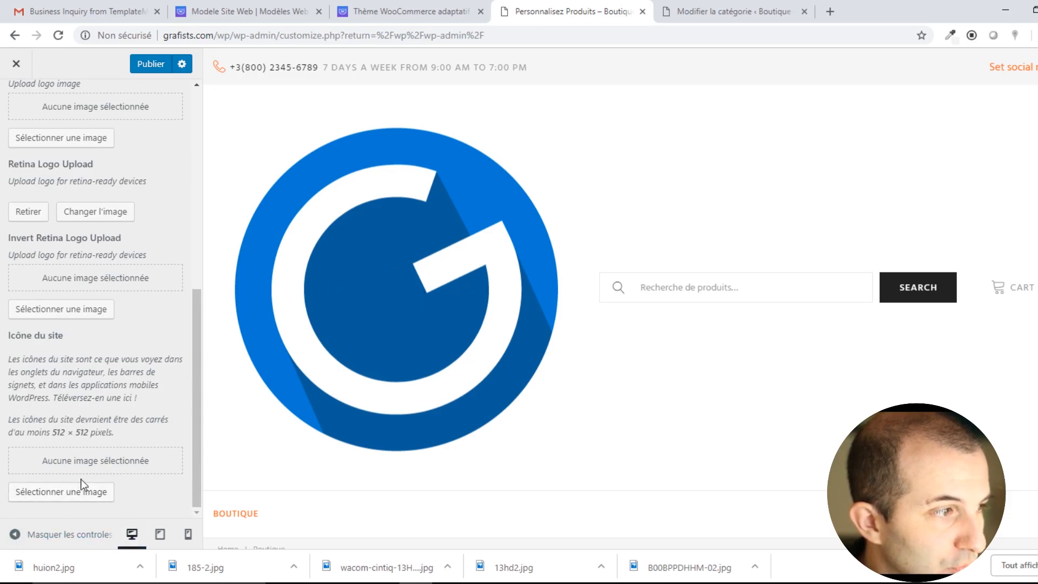
pyautogui.scroll(4, 111, 292)
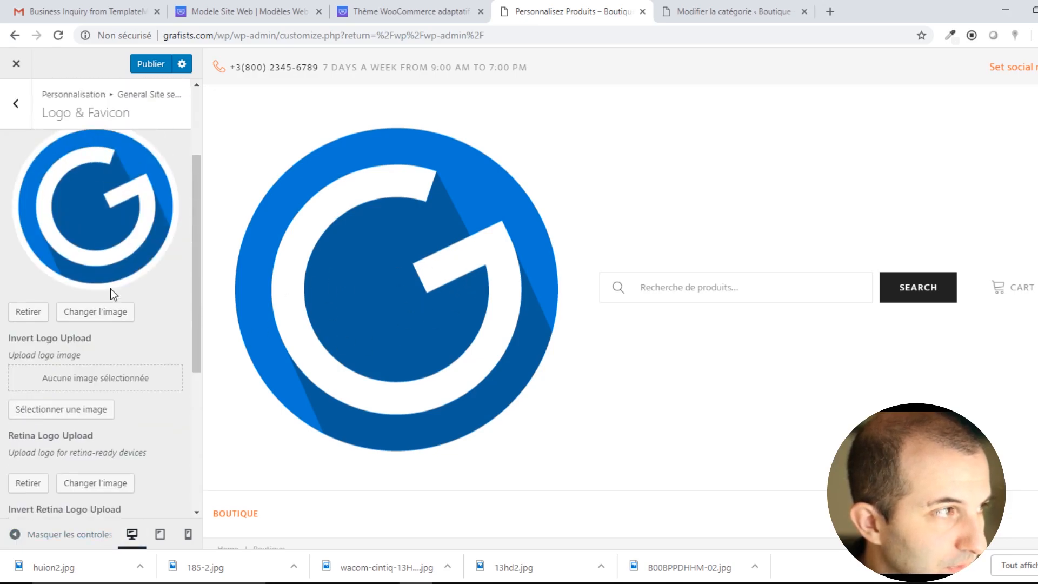
# Remove the oversized logo and upload favicon.png from the computer as the new site logo.
pyautogui.click(25, 310)
pyautogui.scroll(3, 102, 292)
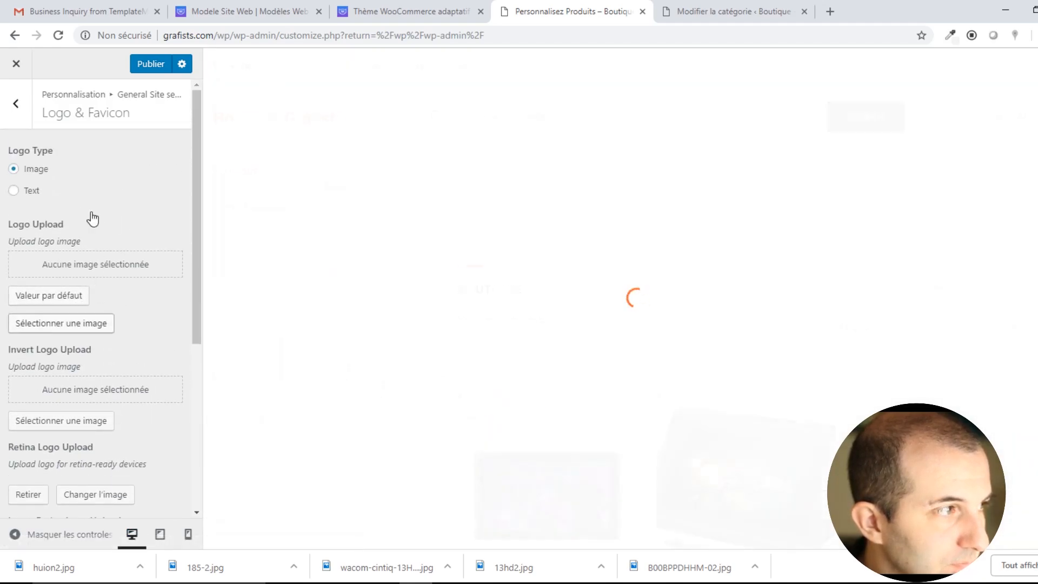
pyautogui.click(73, 327)
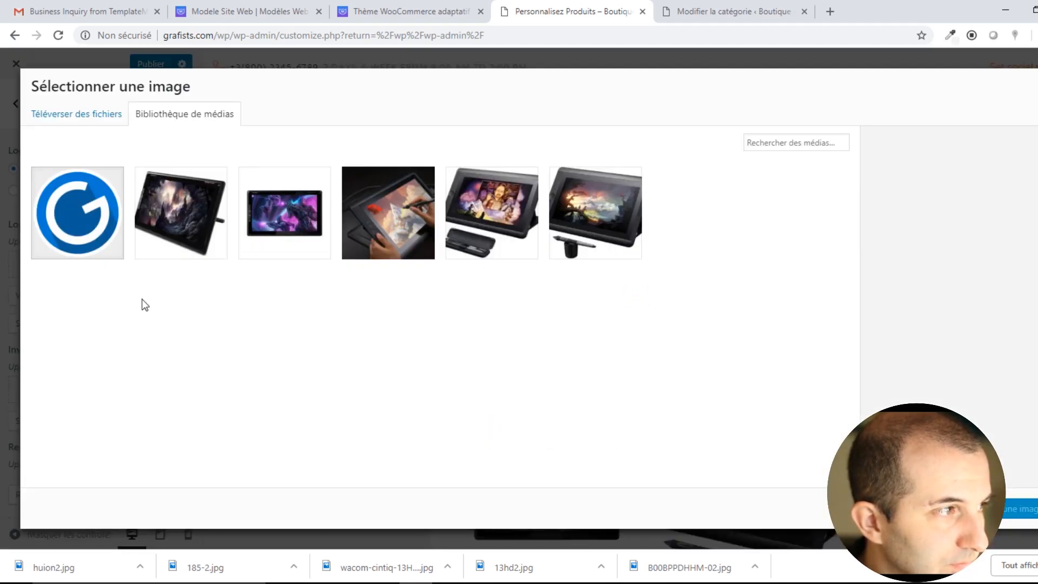
pyautogui.click(93, 124)
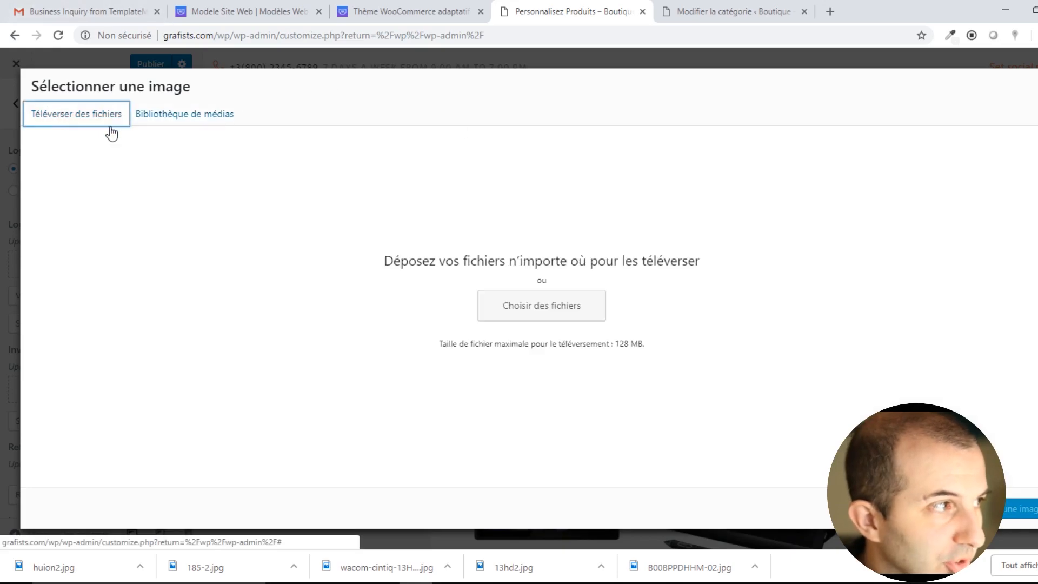
pyautogui.click(542, 306)
pyautogui.scroll(-3, 308, 231)
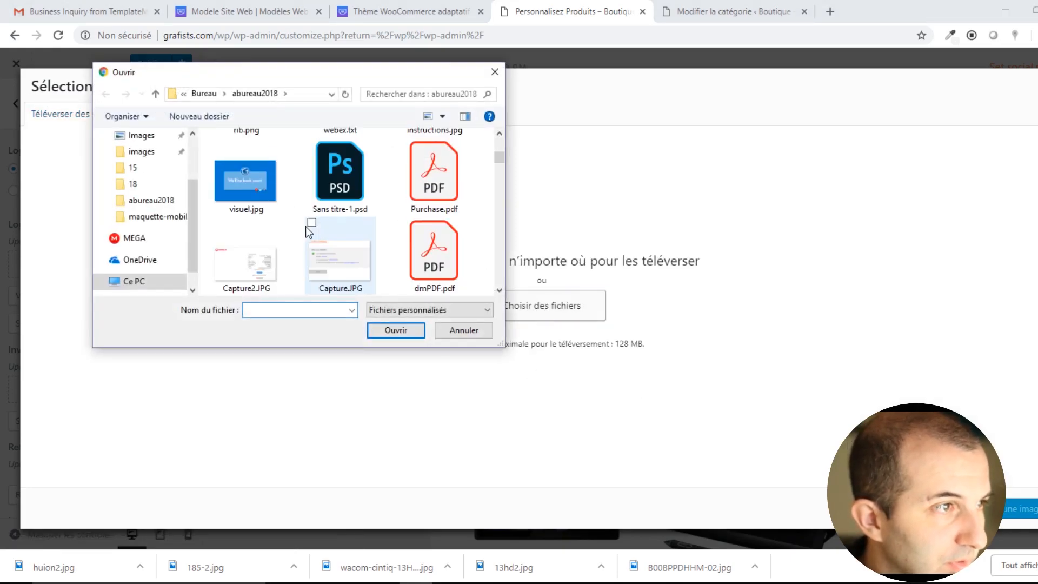
pyautogui.scroll(-3, 345, 241)
pyautogui.click(445, 186)
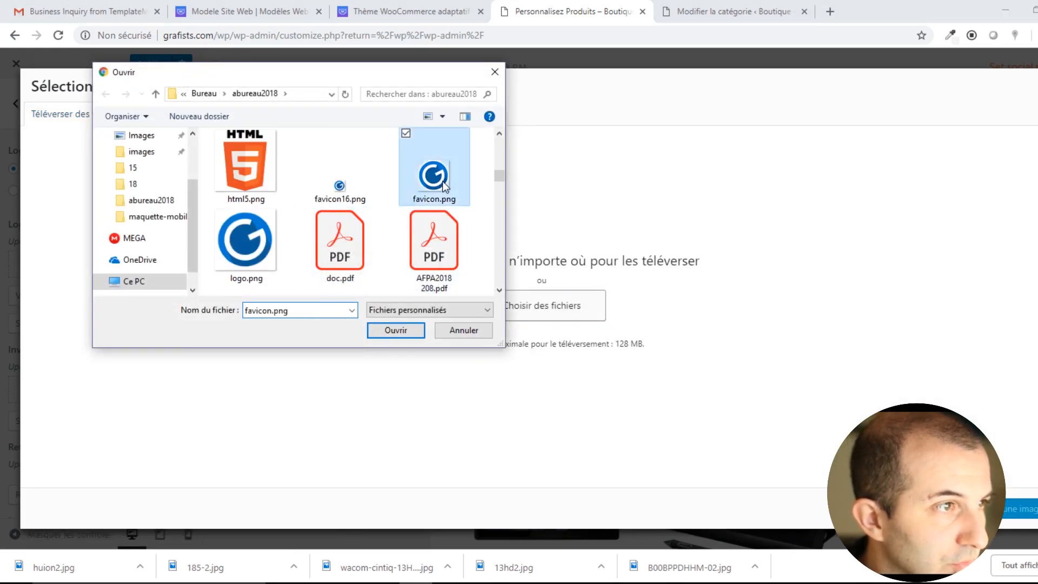
pyautogui.click(396, 330)
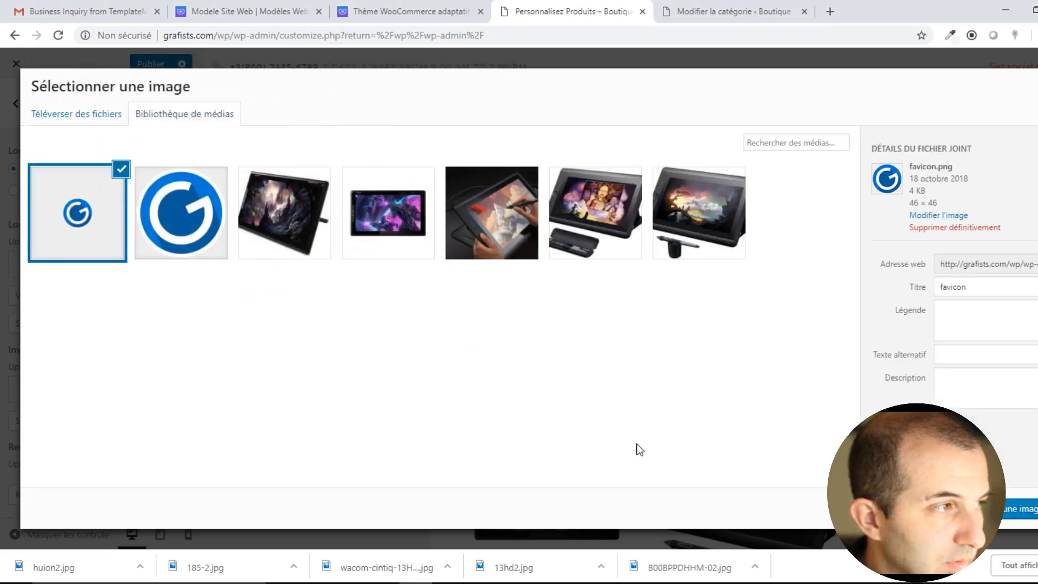
pyautogui.click(1019, 508)
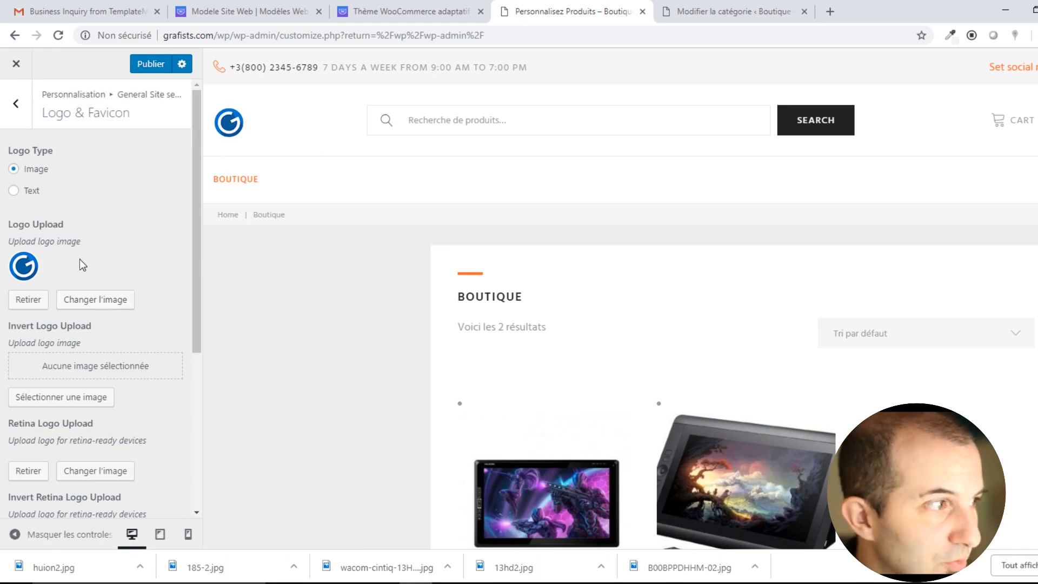
pyautogui.click(14, 192)
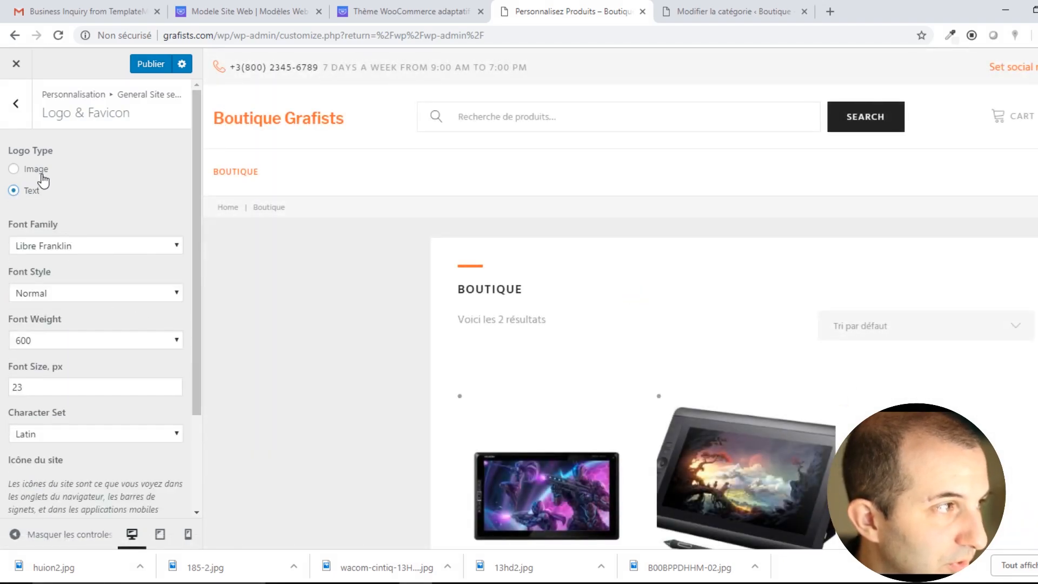
pyautogui.scroll(-2, 97, 292)
pyautogui.scroll(2, 95, 281)
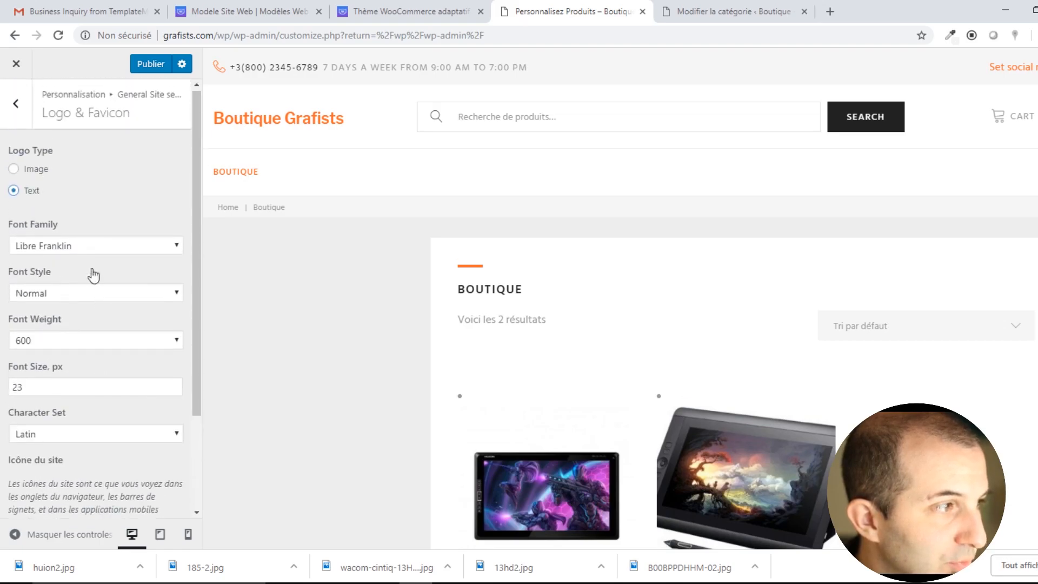
pyautogui.scroll(-3, 33, 181)
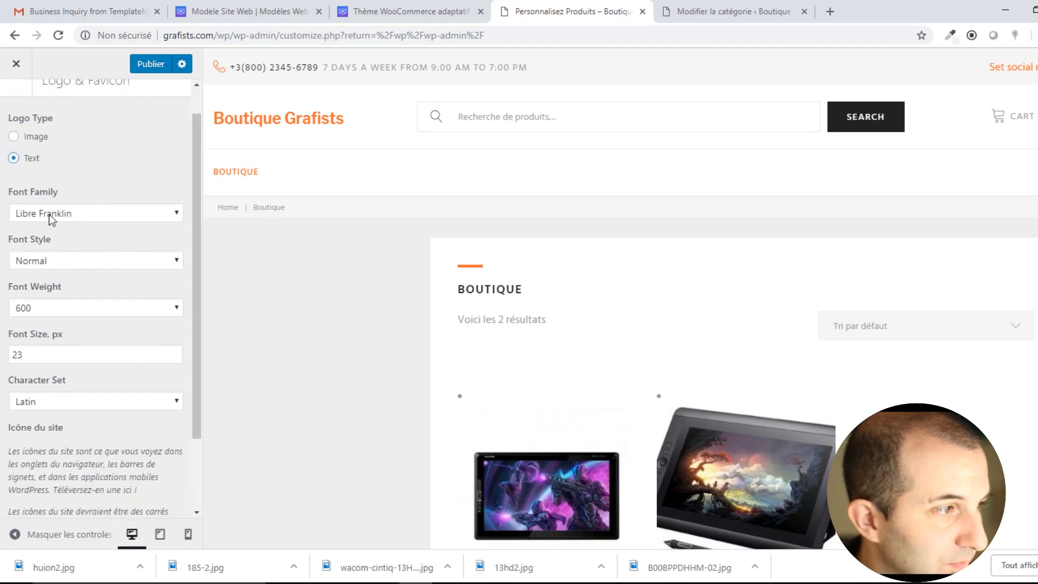
pyautogui.scroll(3, 43, 200)
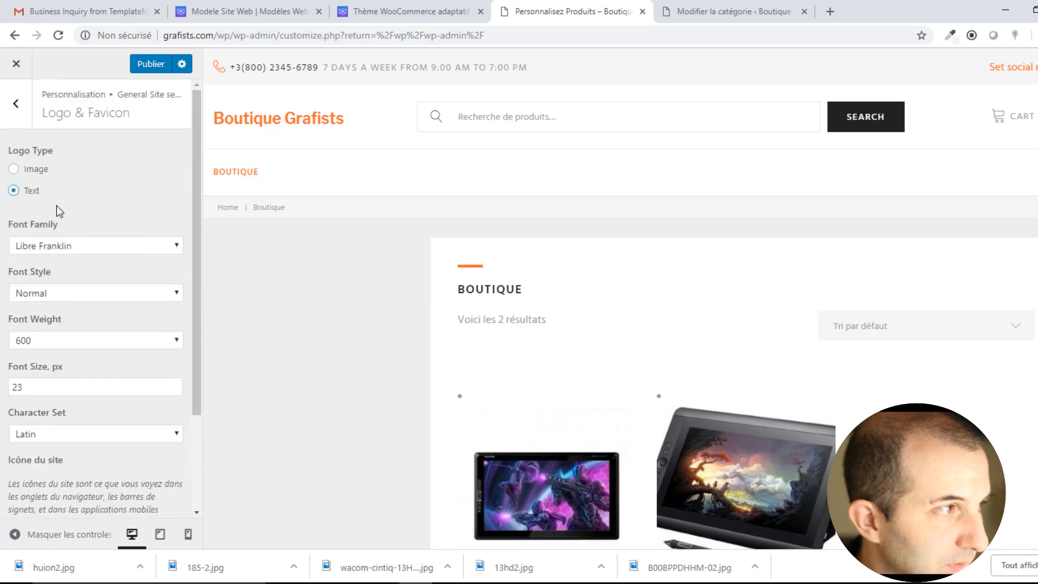
pyautogui.click(29, 170)
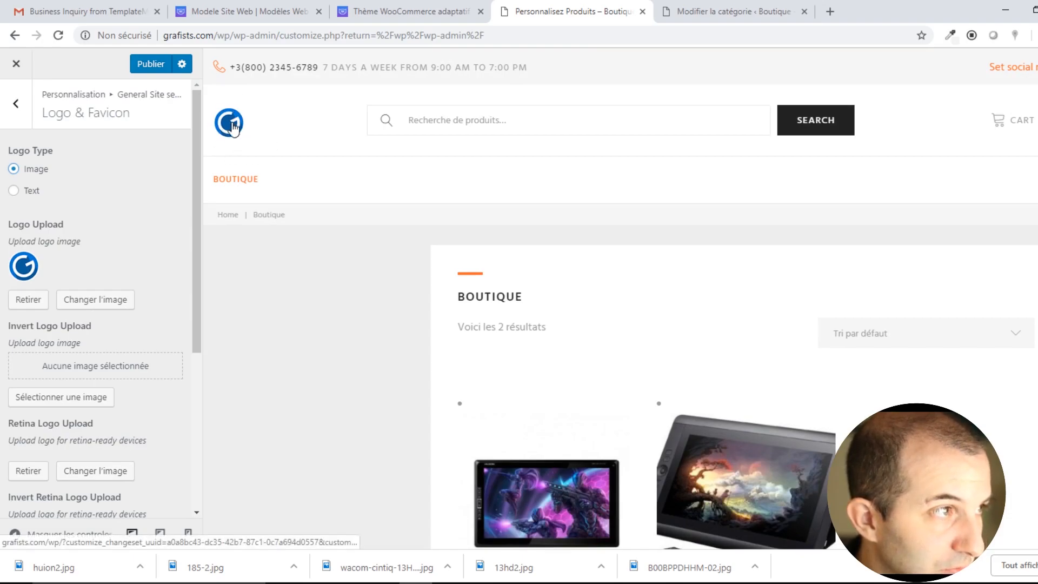
pyautogui.scroll(-1, 49, 338)
pyautogui.scroll(-1, 81, 357)
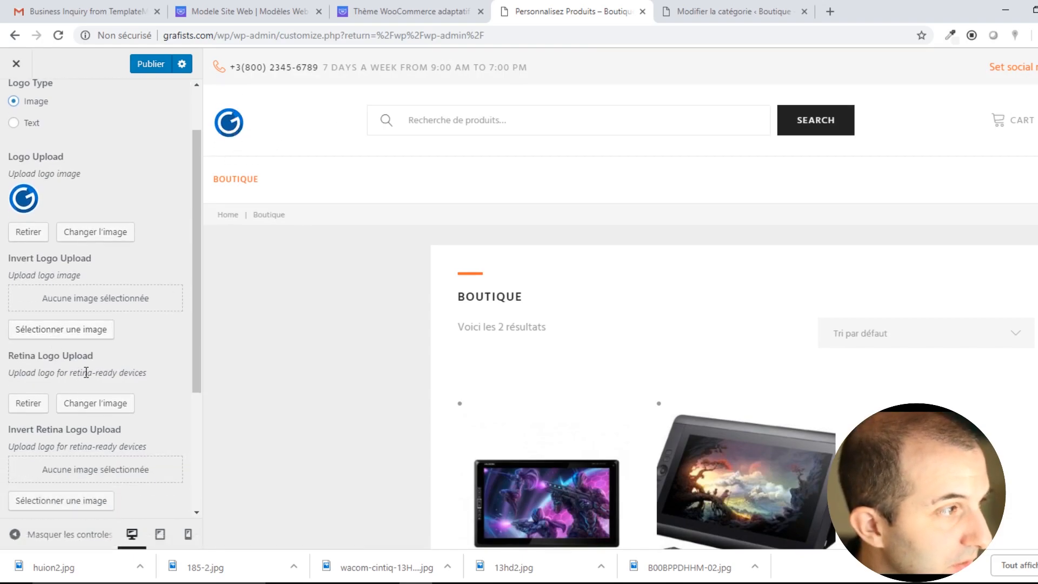
pyautogui.scroll(-2, 104, 361)
pyautogui.scroll(-3, 116, 368)
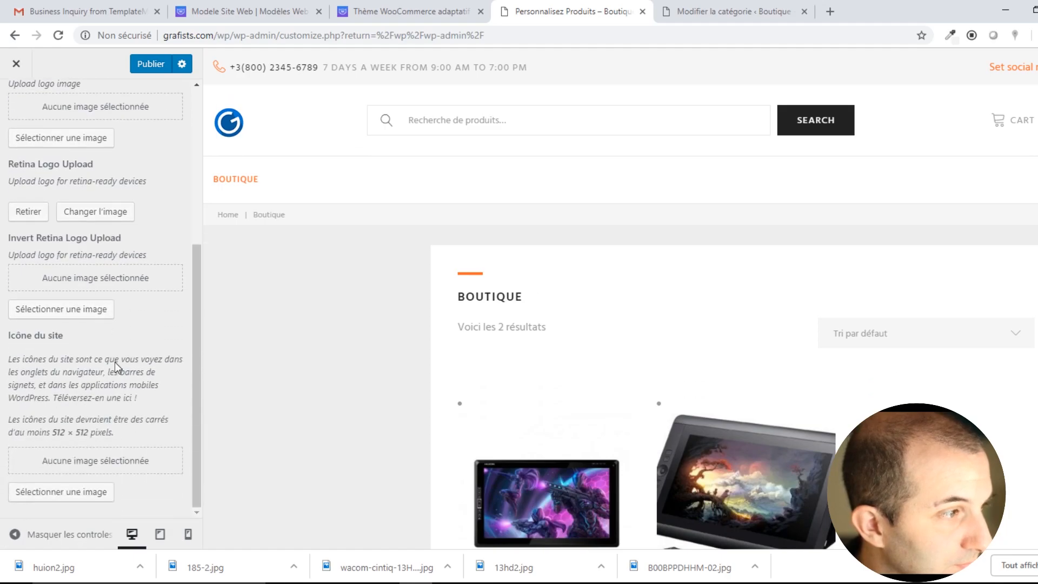
# Set favicon.png as the site icon under Icône du site.
pyautogui.click(84, 491)
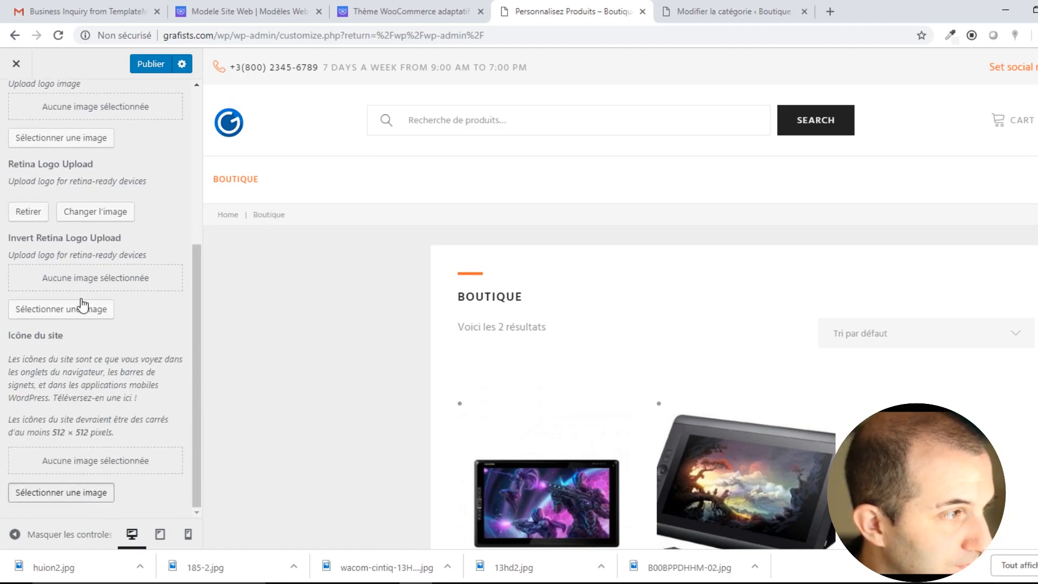
pyautogui.click(103, 216)
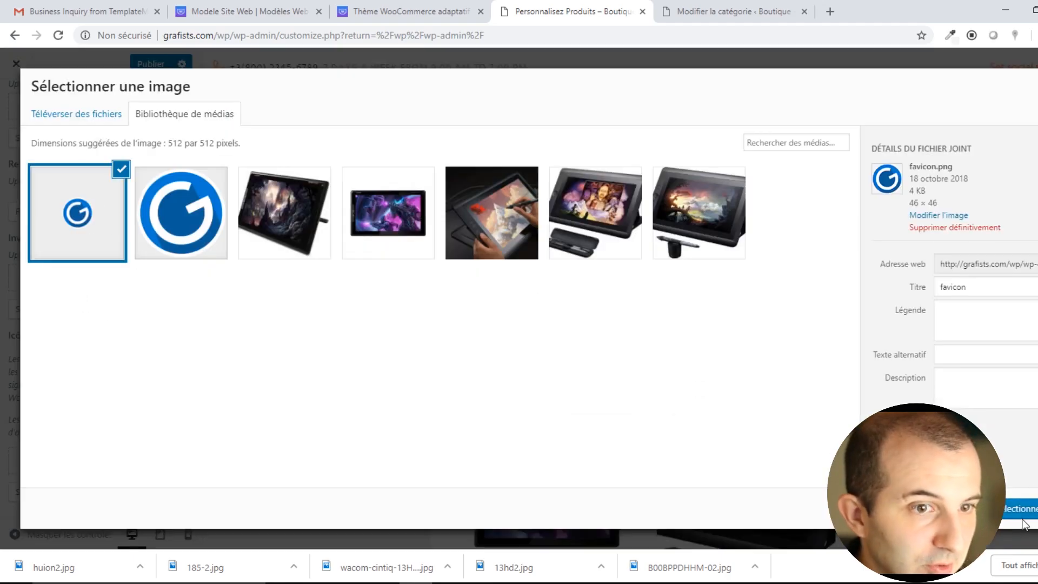
pyautogui.click(1021, 508)
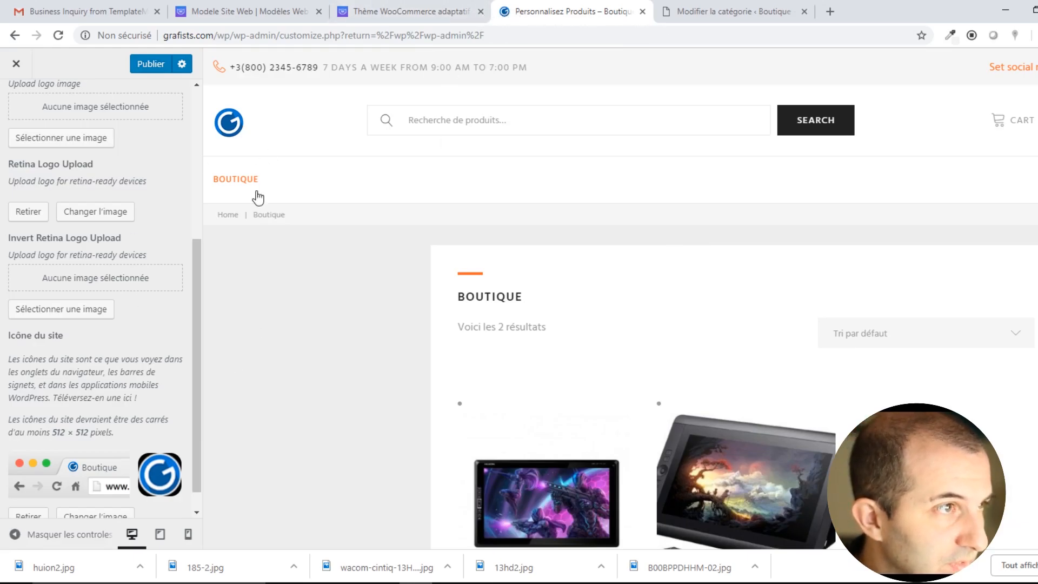
# Publish the logo and site icon changes.
pyautogui.scroll(-1, 81, 378)
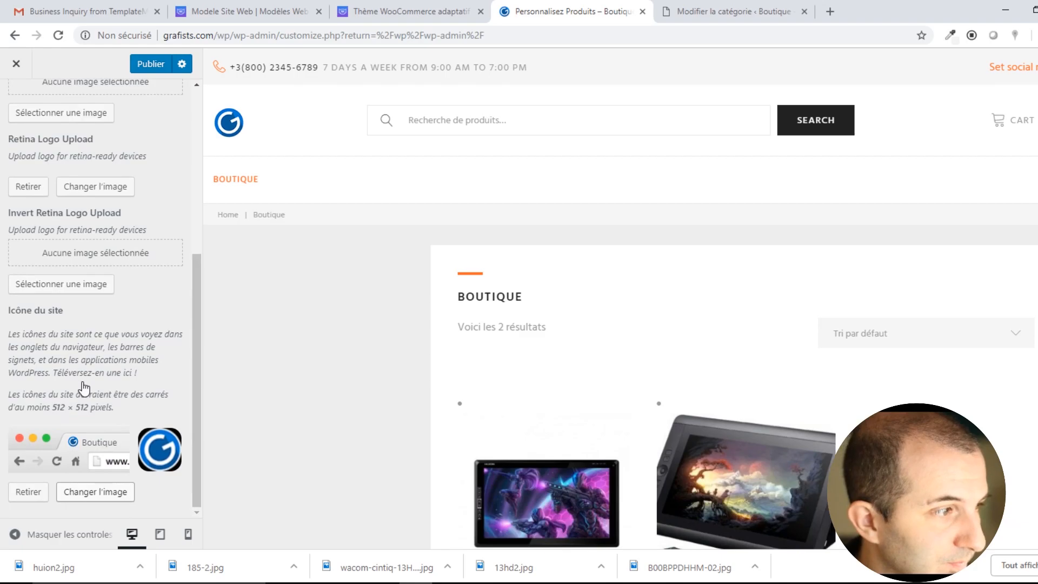
pyautogui.scroll(5, 89, 324)
pyautogui.click(147, 69)
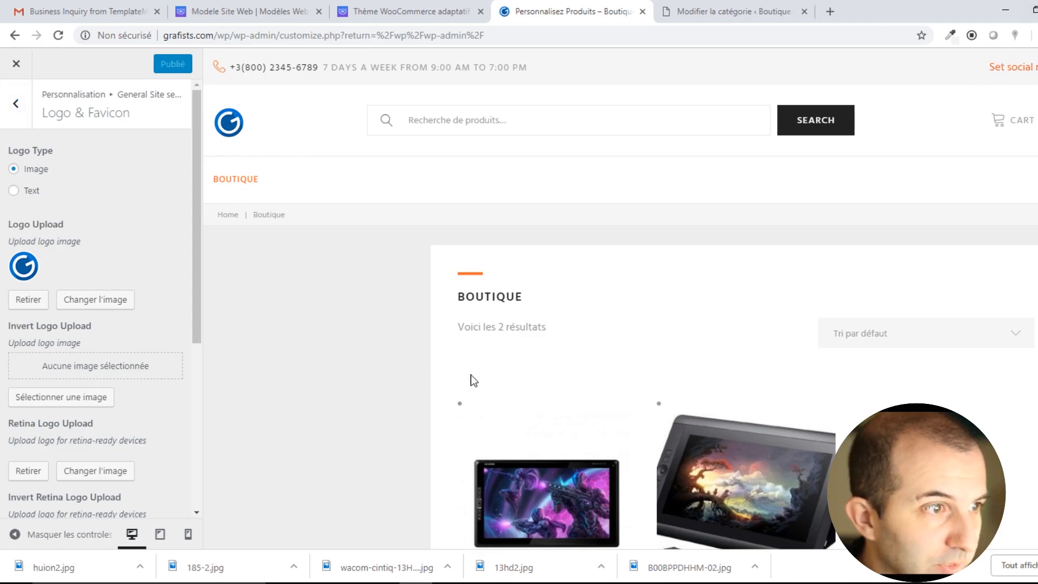
pyautogui.scroll(-3, 460, 381)
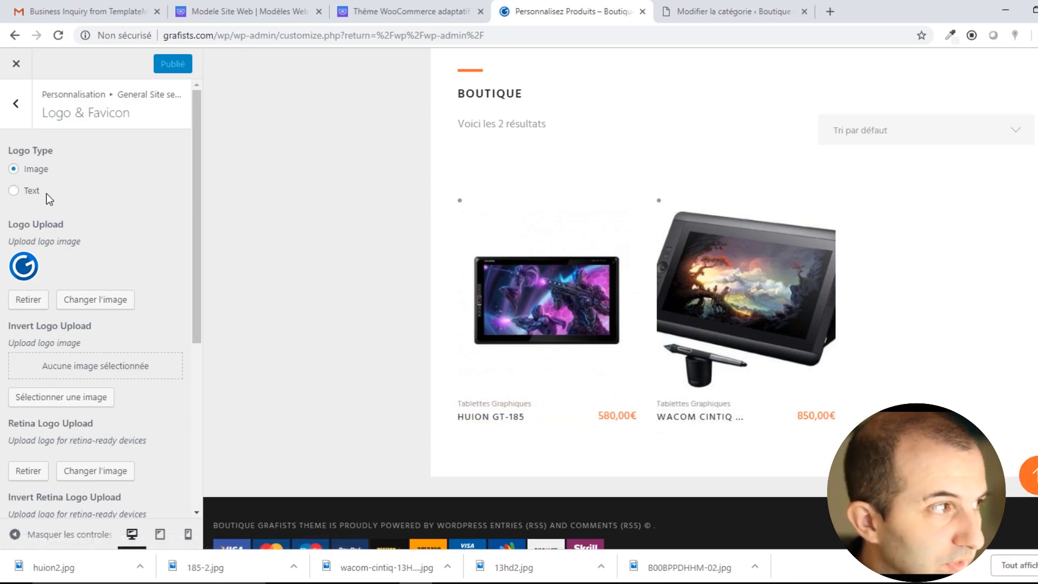
# In Breadcrumbs, keep shop breadcrumbs on, enable them on the front page, and leave page title off.
pyautogui.click(16, 103)
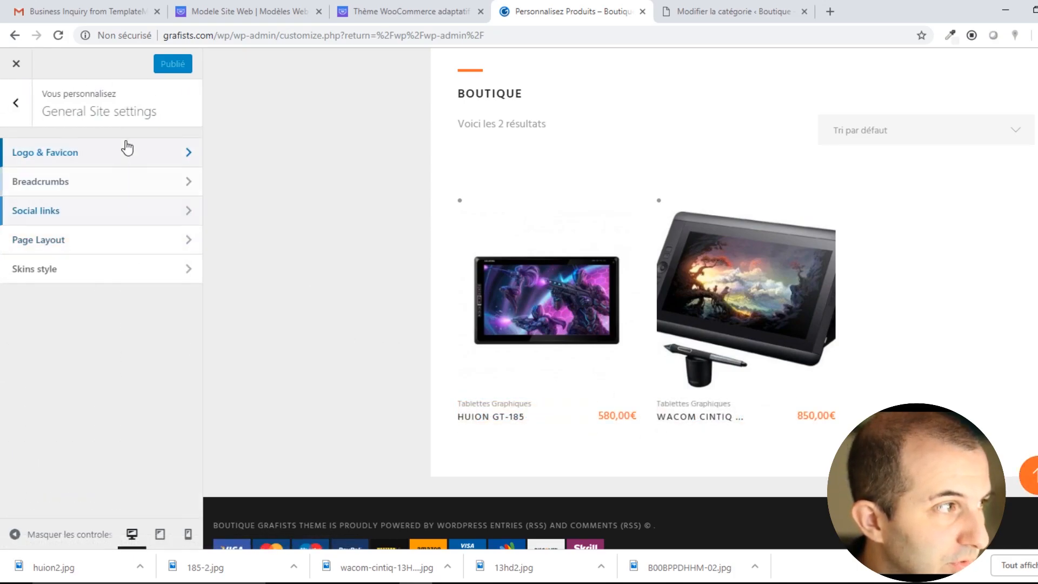
pyautogui.click(81, 183)
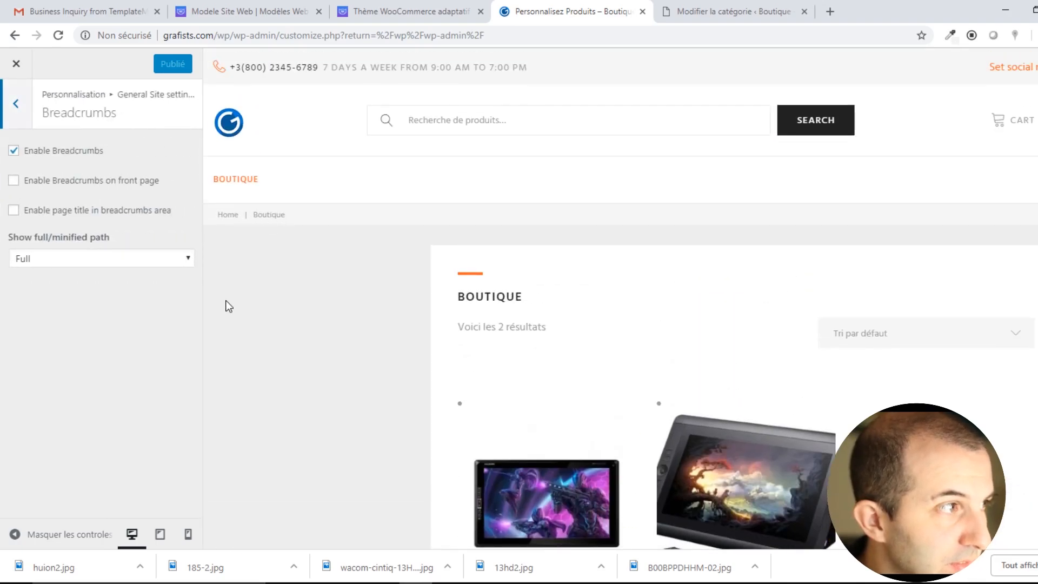
pyautogui.click(13, 150)
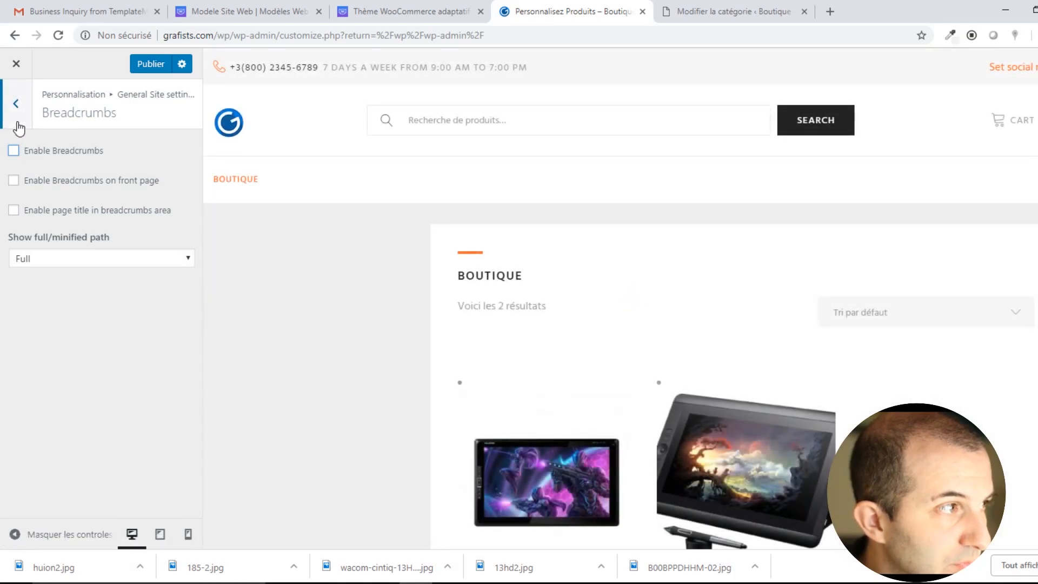
pyautogui.click(13, 151)
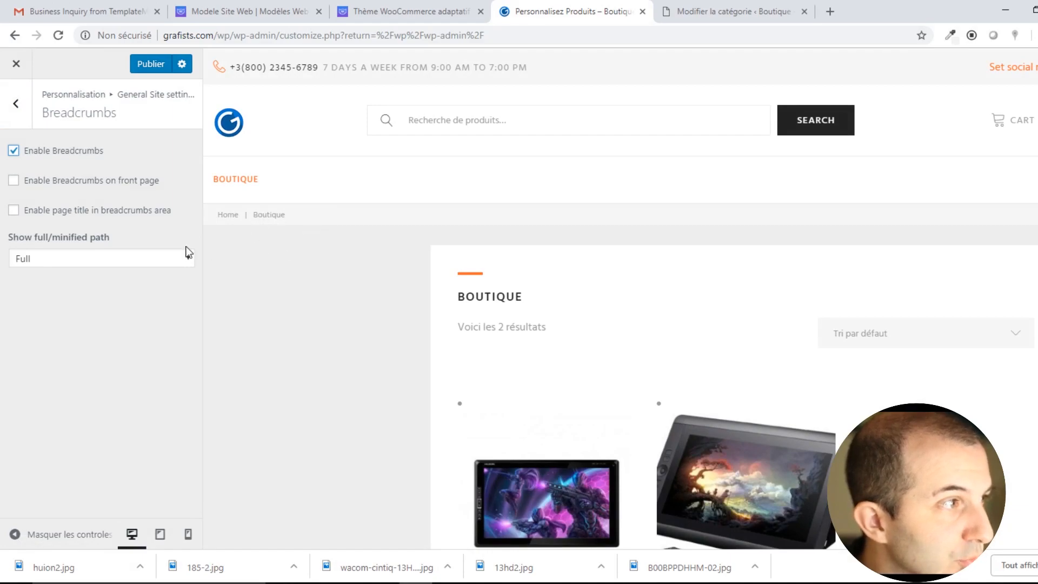
pyautogui.click(14, 181)
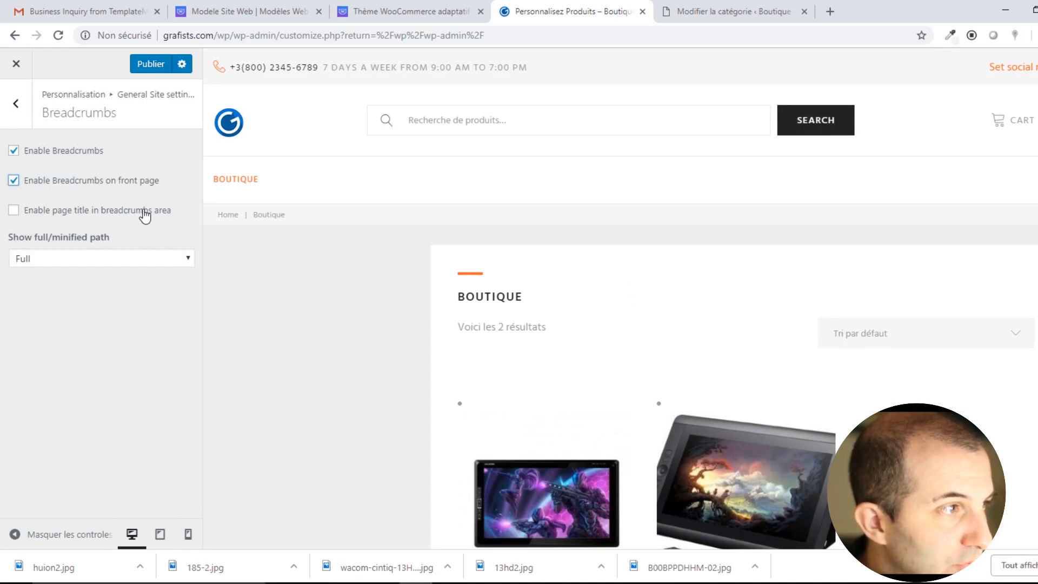
pyautogui.click(14, 210)
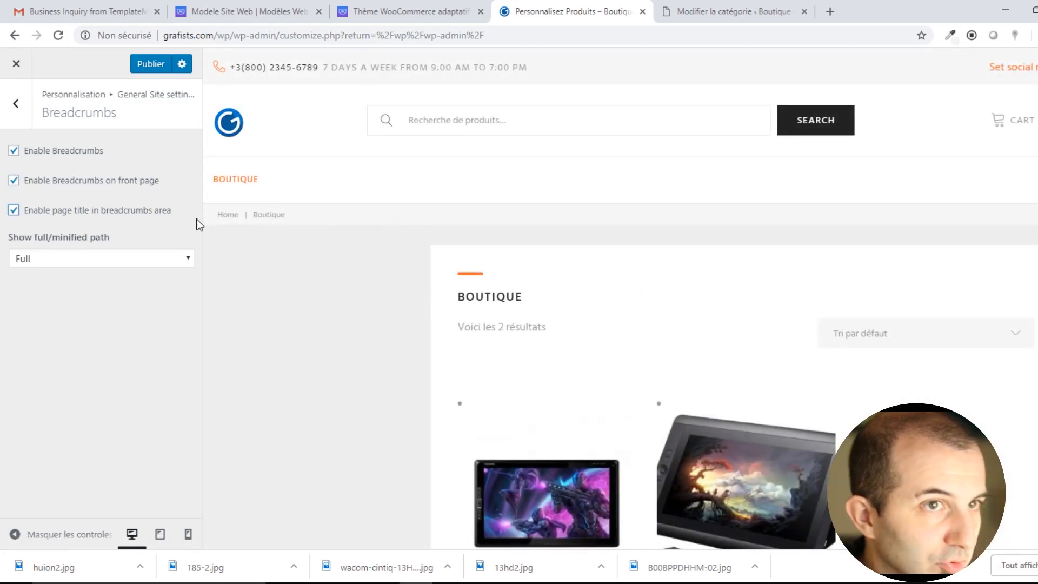
pyautogui.click(13, 211)
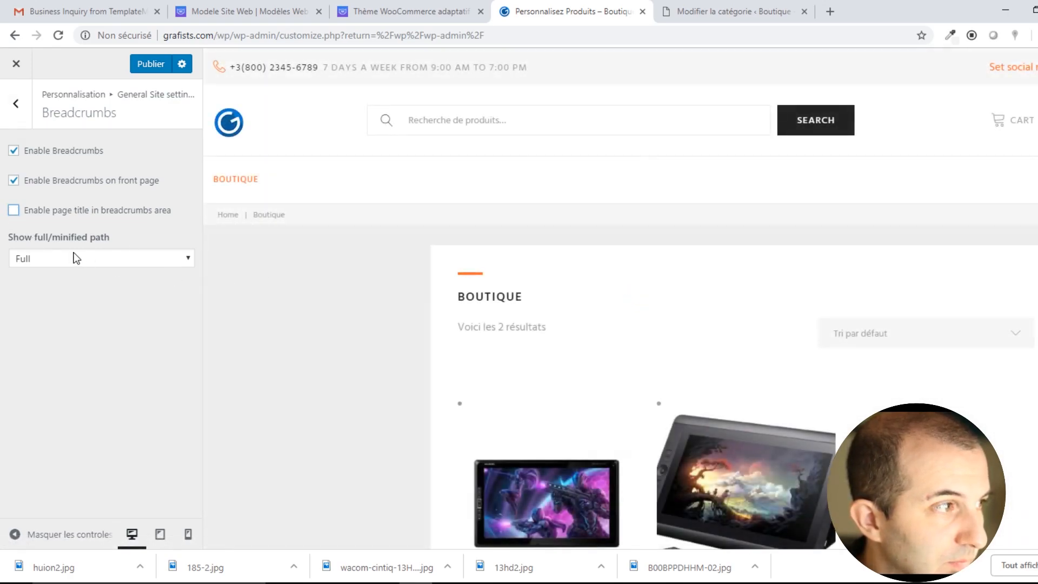
# Set the breadcrumb path to Full after trying Minified, publish, and return to General Site settings.
pyautogui.click(101, 262)
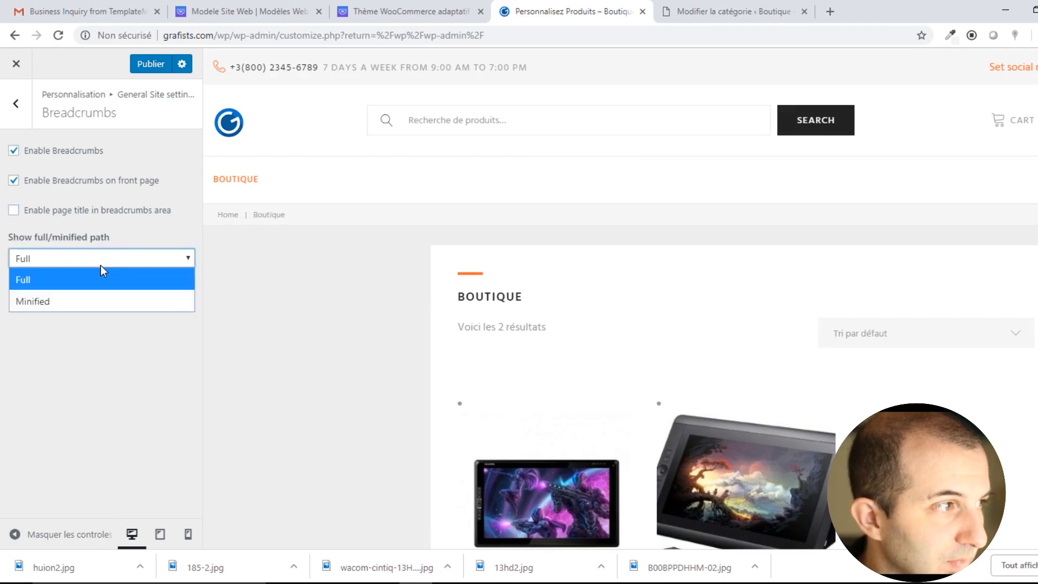
pyautogui.click(44, 301)
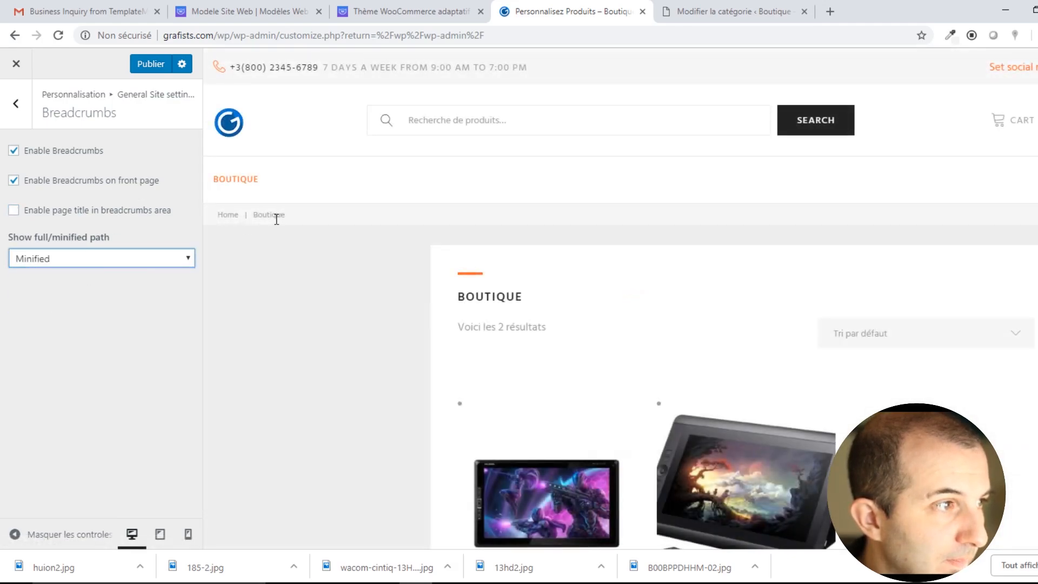
pyautogui.click(86, 260)
pyautogui.click(67, 282)
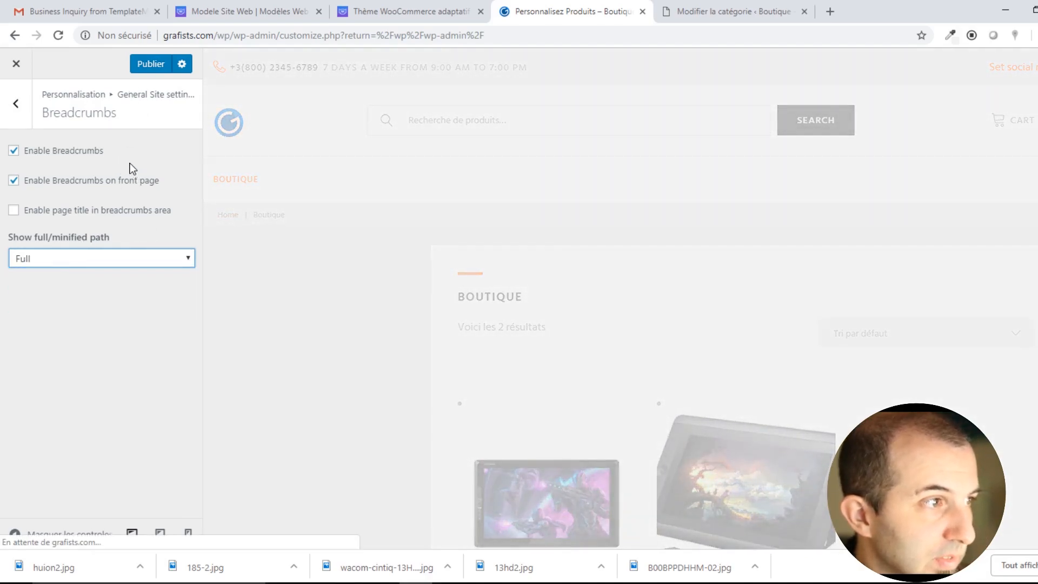
pyautogui.click(153, 66)
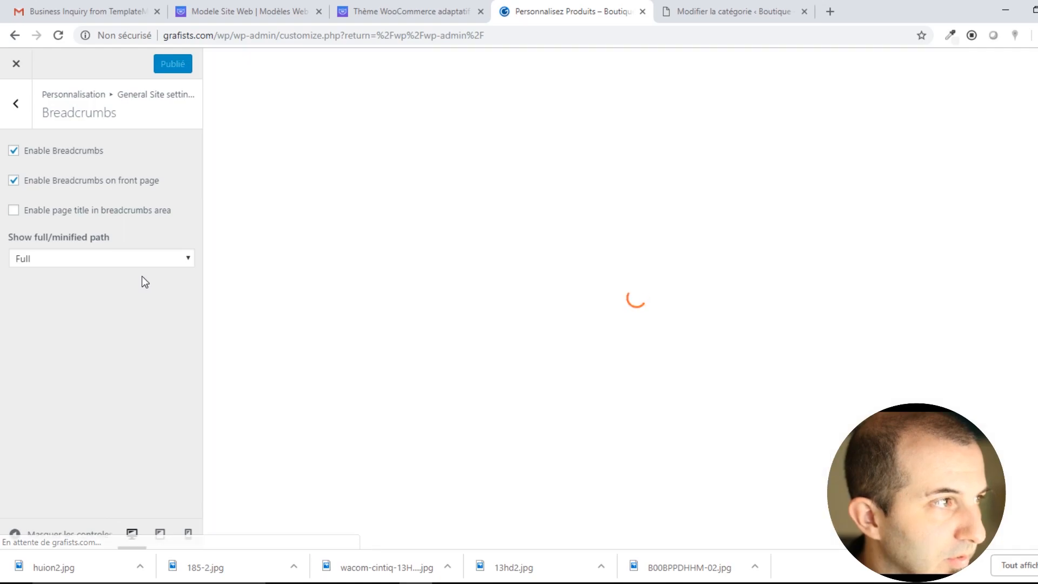
pyautogui.click(15, 103)
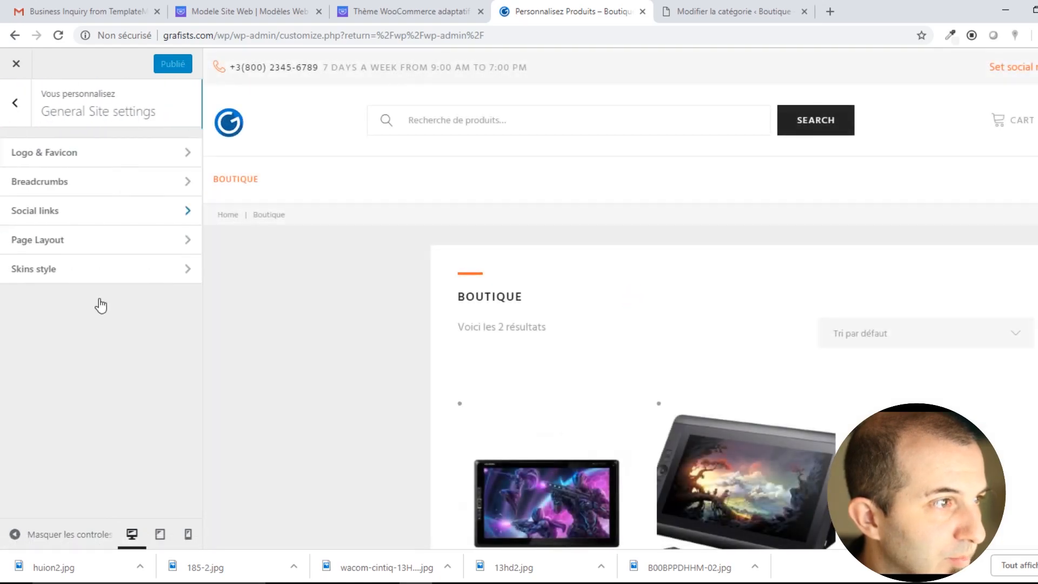
# In Social links, uncheck 'Show social links in header' and 'Show social links in footer'.
pyautogui.click(70, 211)
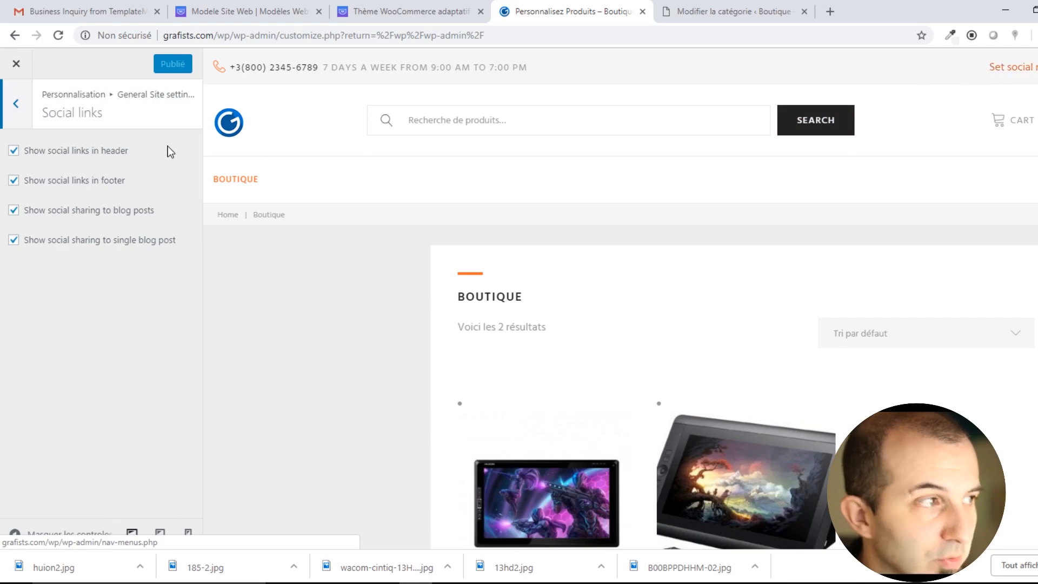
pyautogui.click(14, 151)
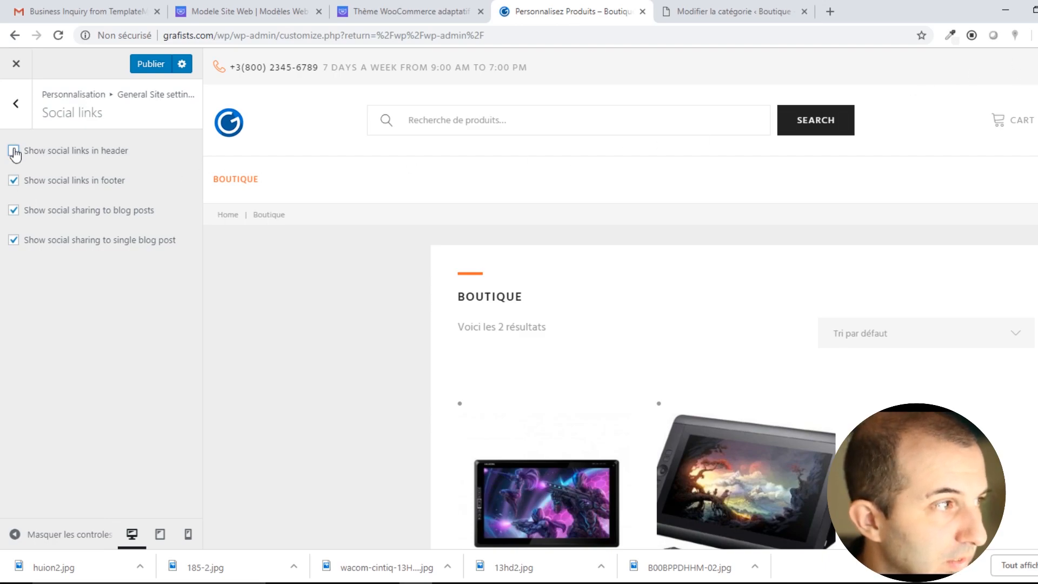
pyautogui.scroll(-5, 549, 327)
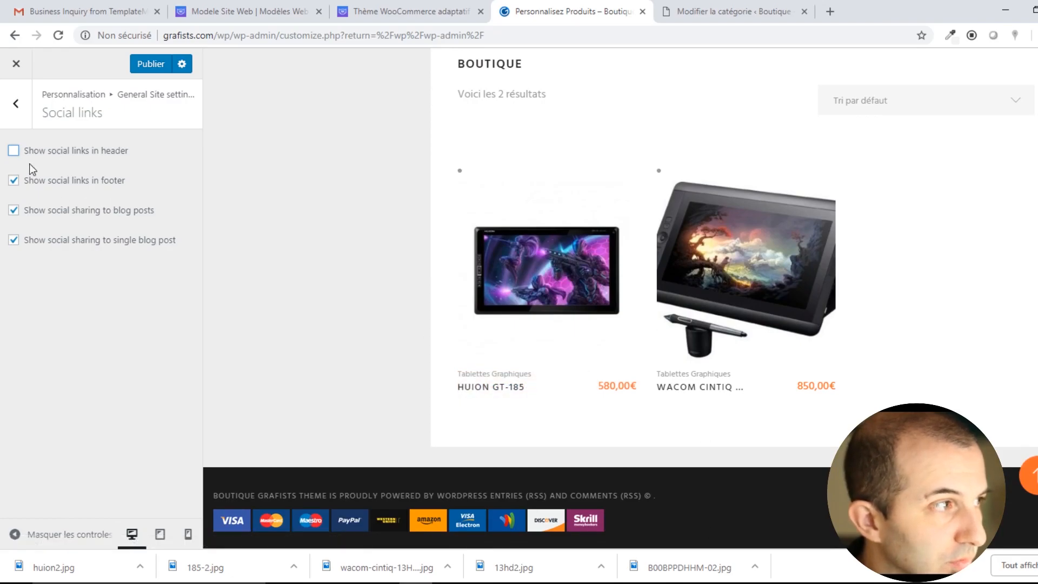
pyautogui.click(14, 181)
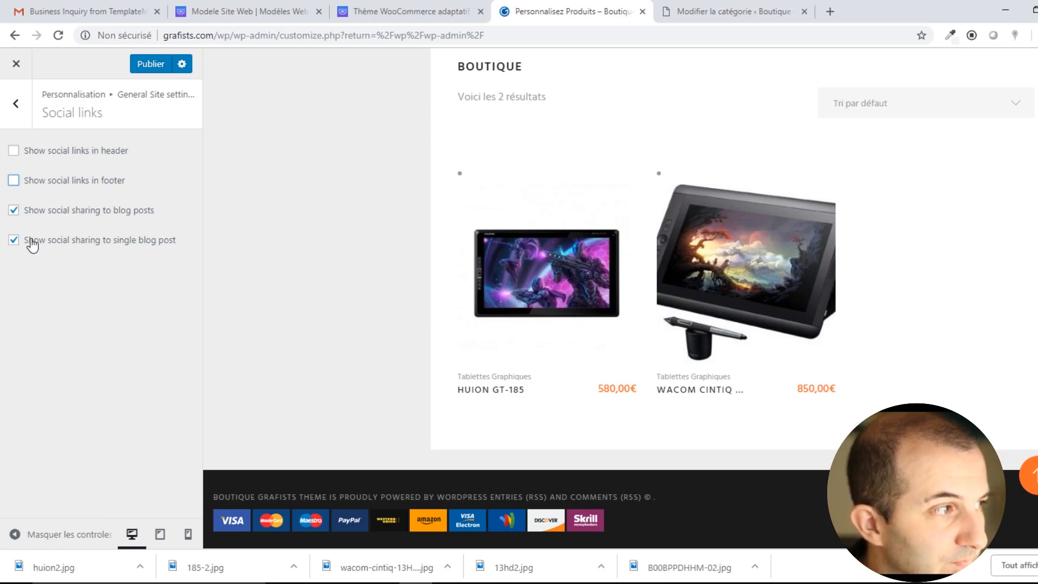
# Browse the Huion GT-185 product page in the preview, then follow the Home breadcrumb.
pyautogui.click(584, 289)
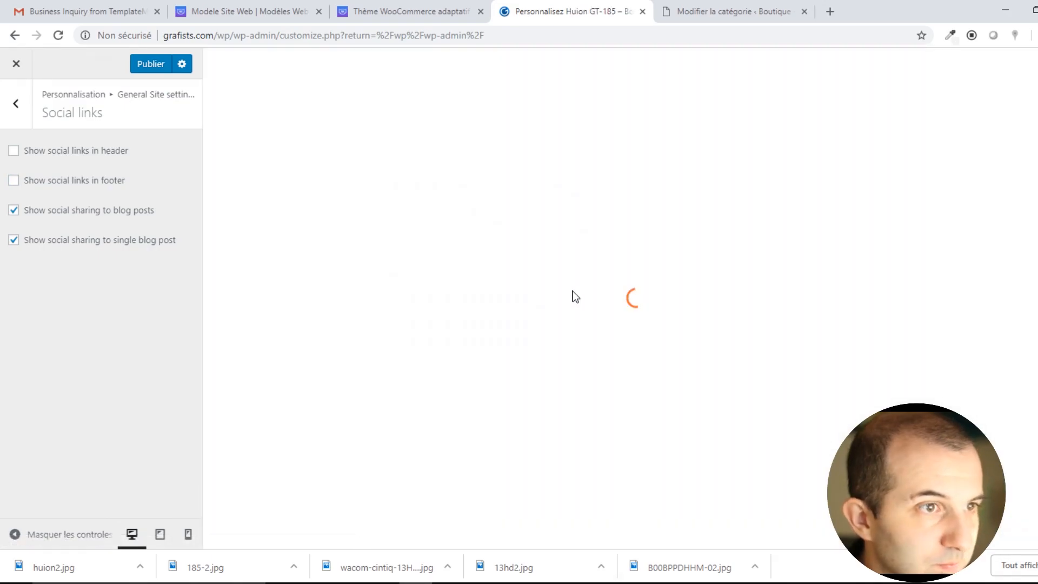
pyautogui.scroll(-5, 572, 295)
pyautogui.scroll(-8, 573, 299)
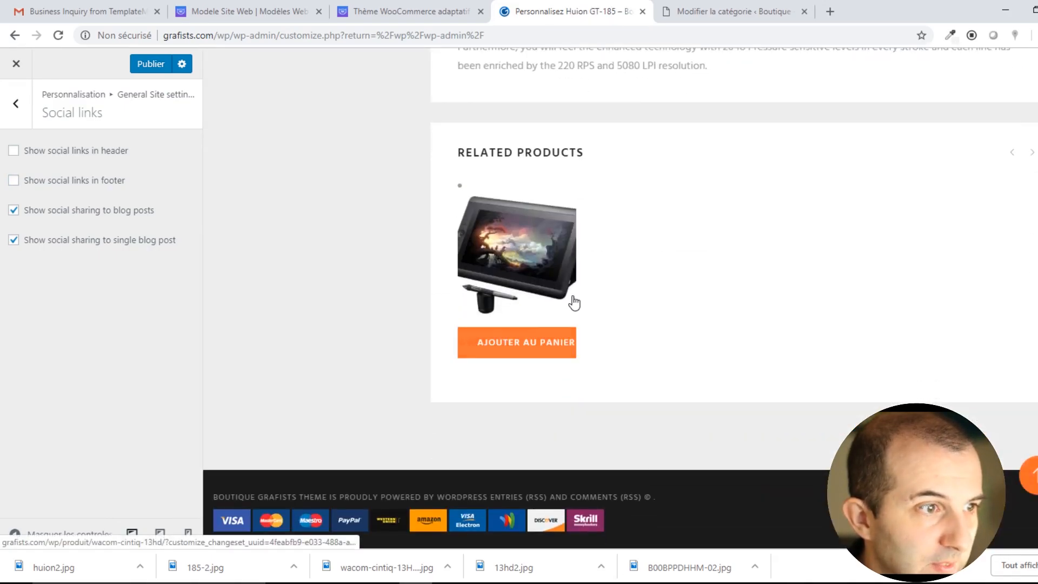
pyautogui.scroll(6, 732, 330)
pyautogui.scroll(8, 782, 332)
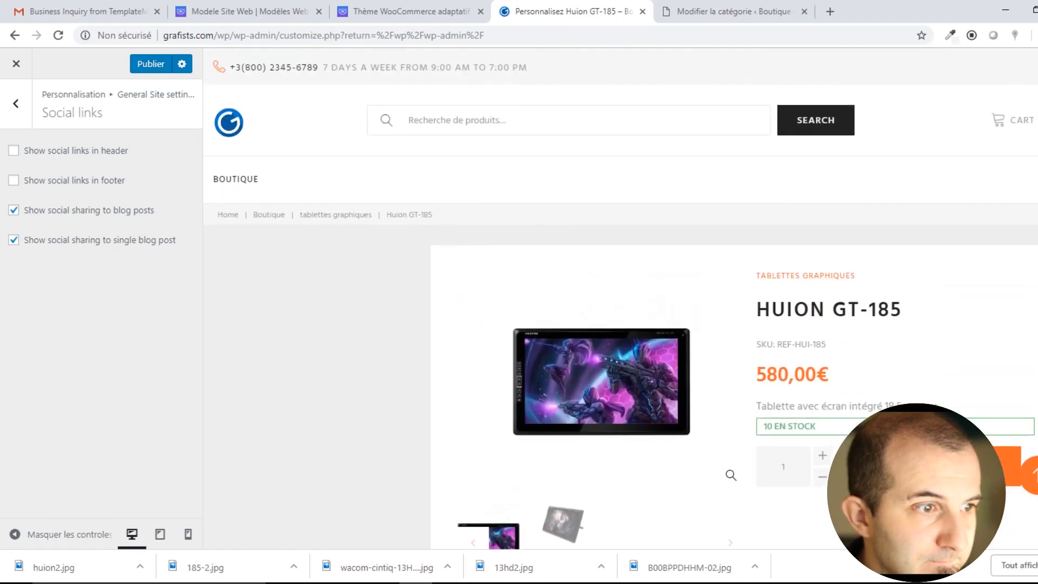
pyautogui.scroll(-10, 482, 340)
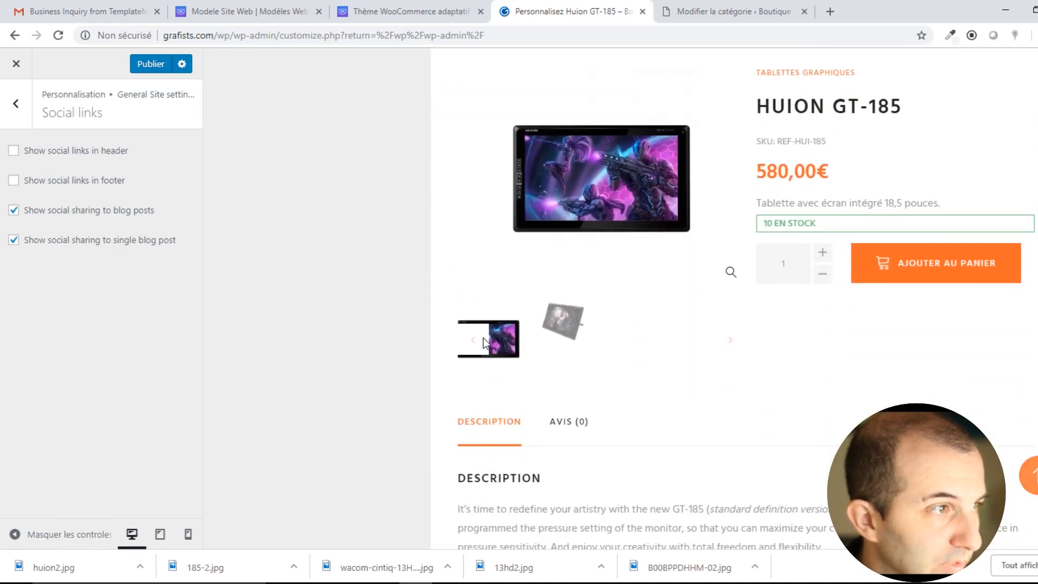
pyautogui.scroll(10, 482, 342)
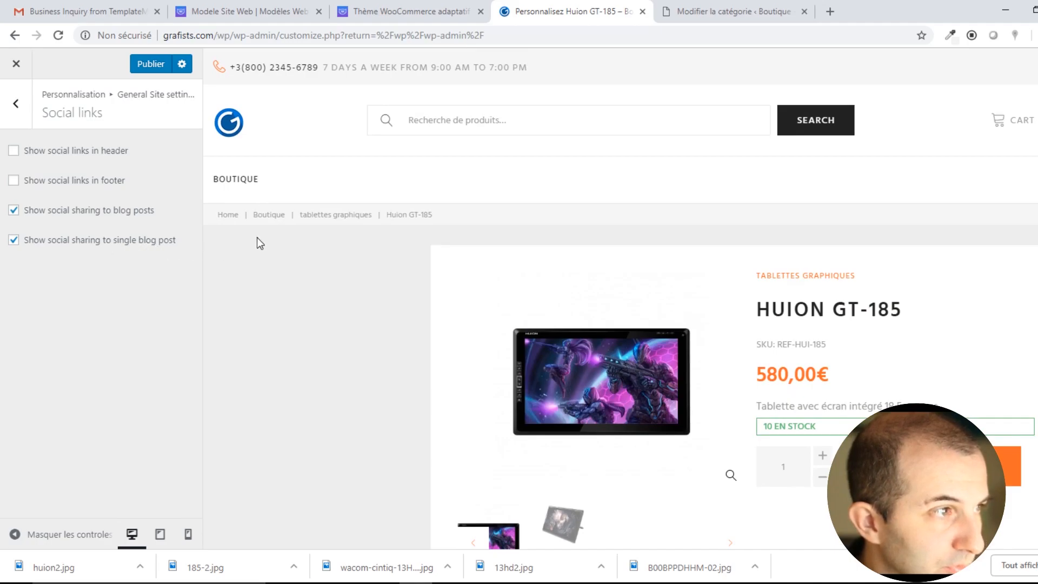
pyautogui.click(231, 217)
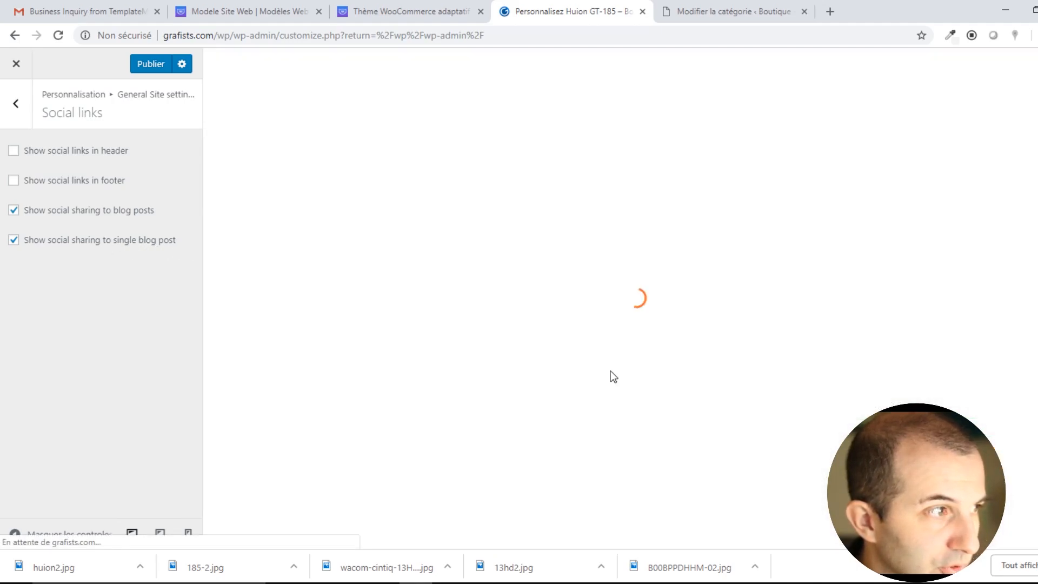
# Check the share buttons on the blog post in the preview.
pyautogui.scroll(-4, 611, 371)
pyautogui.scroll(1, 700, 323)
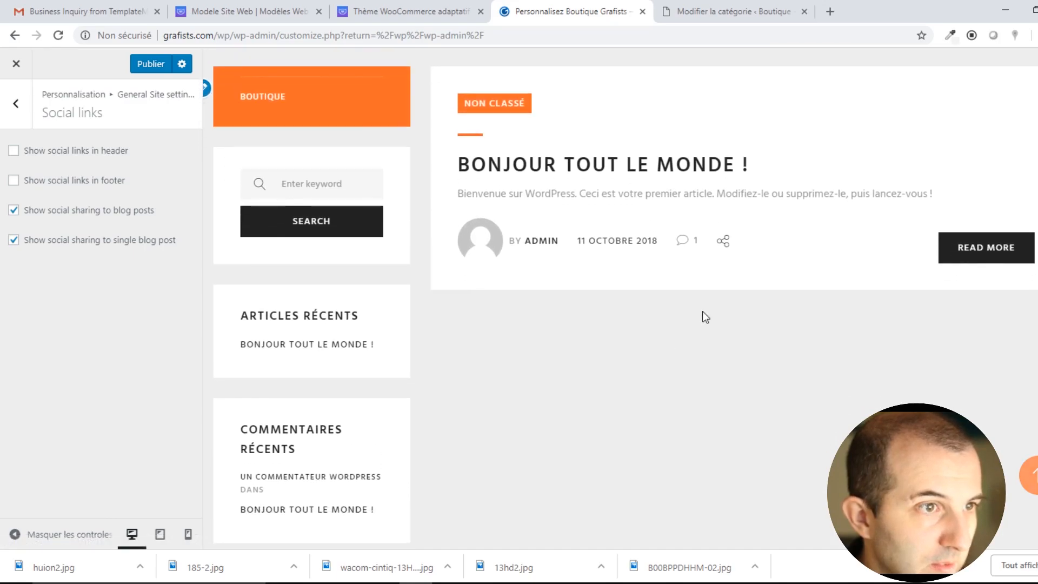
pyautogui.moveTo(733, 246)
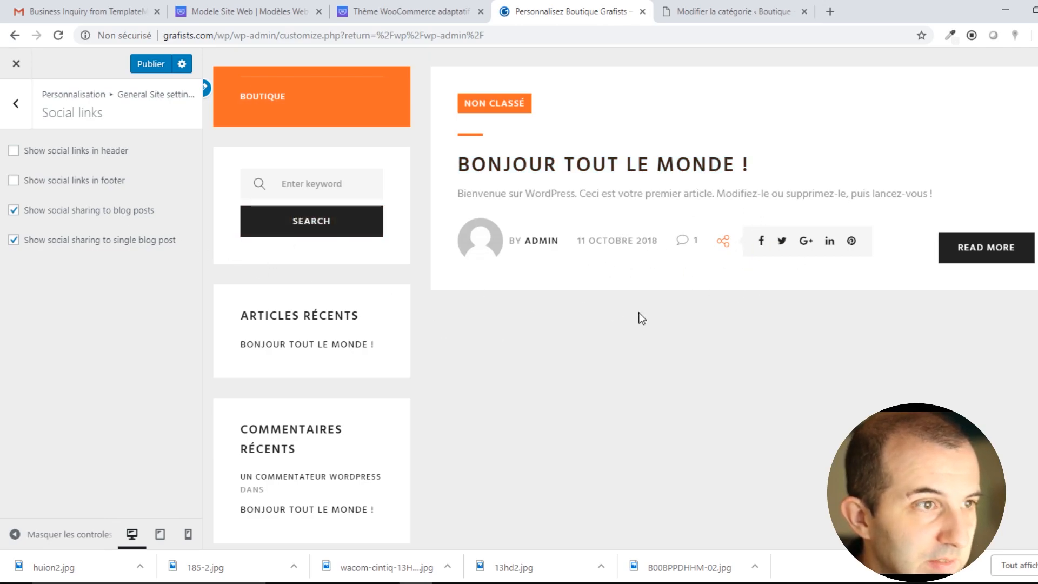
pyautogui.scroll(3, 614, 307)
# Open the Wacom Cintiq 13HD product page from the Boutique shop.
pyautogui.click(285, 234)
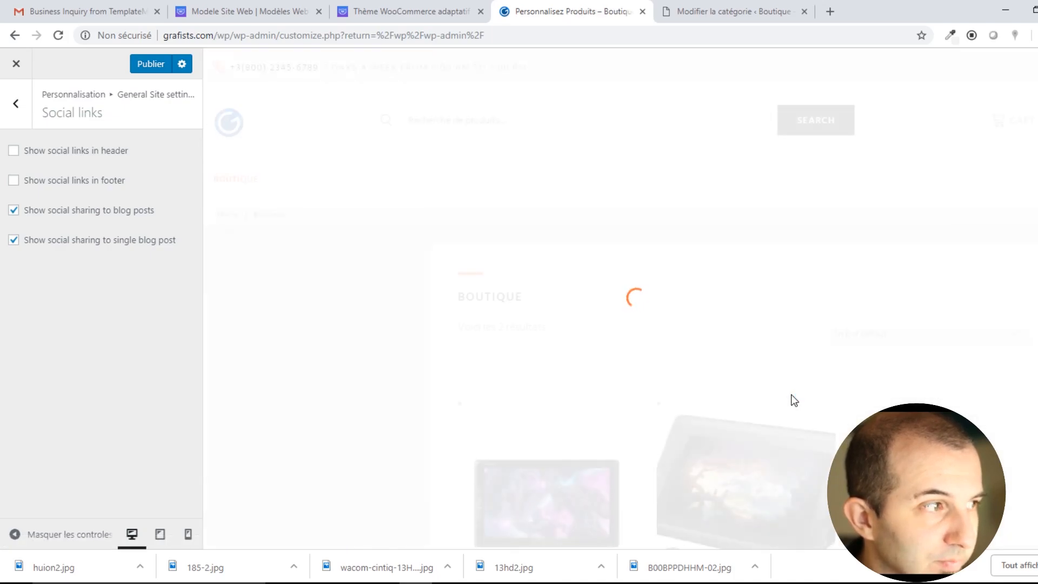
pyautogui.scroll(-4, 778, 396)
pyautogui.click(751, 251)
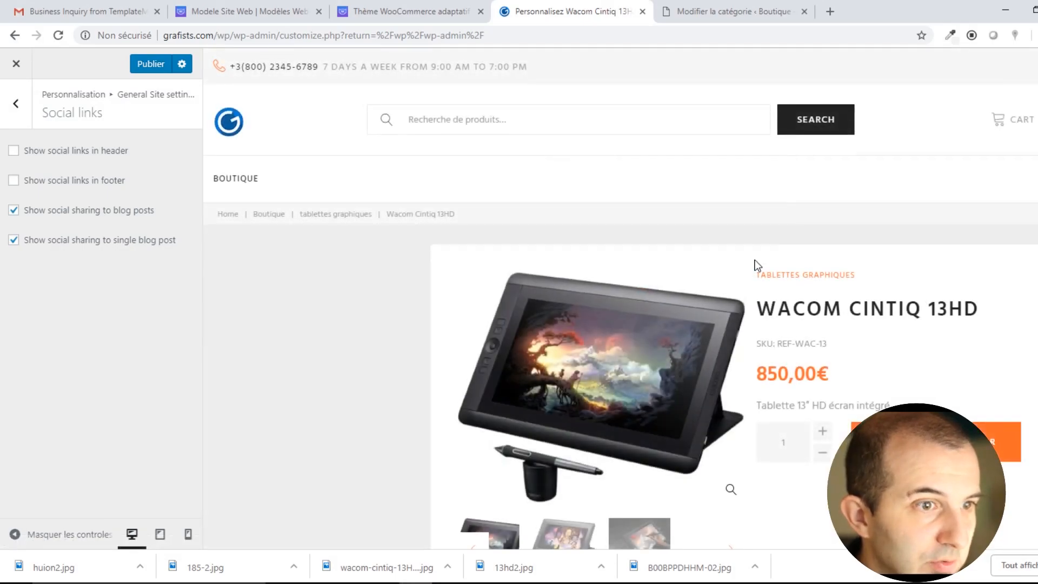
pyautogui.scroll(-2, 755, 260)
pyautogui.scroll(-3, 831, 318)
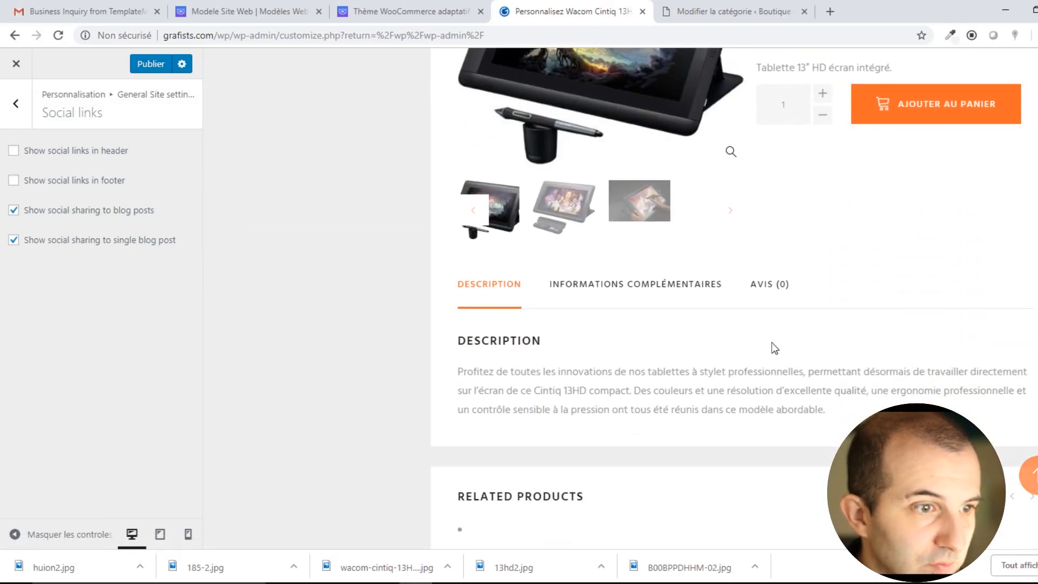
# Review the product's Informations complémentaires and Avis tabs.
pyautogui.click(623, 293)
pyautogui.click(774, 289)
pyautogui.scroll(-3, 775, 322)
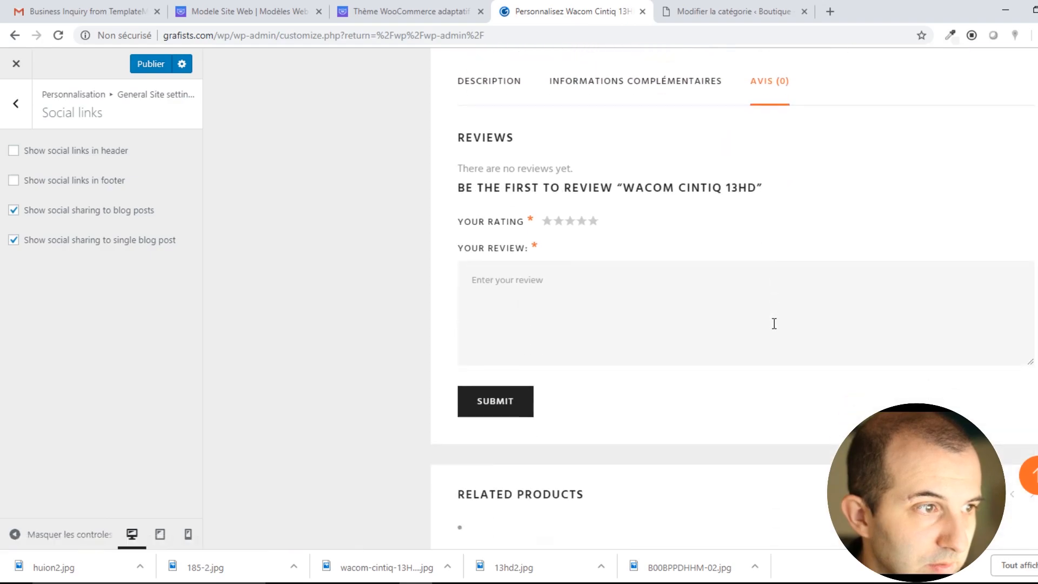
pyautogui.scroll(-4, 533, 319)
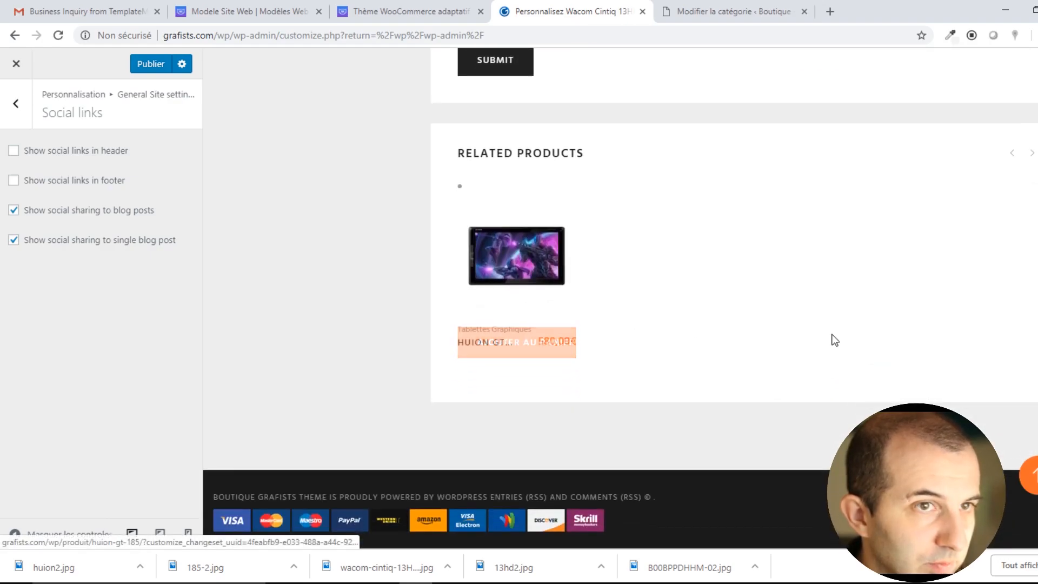
pyautogui.scroll(8, 831, 341)
pyautogui.scroll(4, 817, 345)
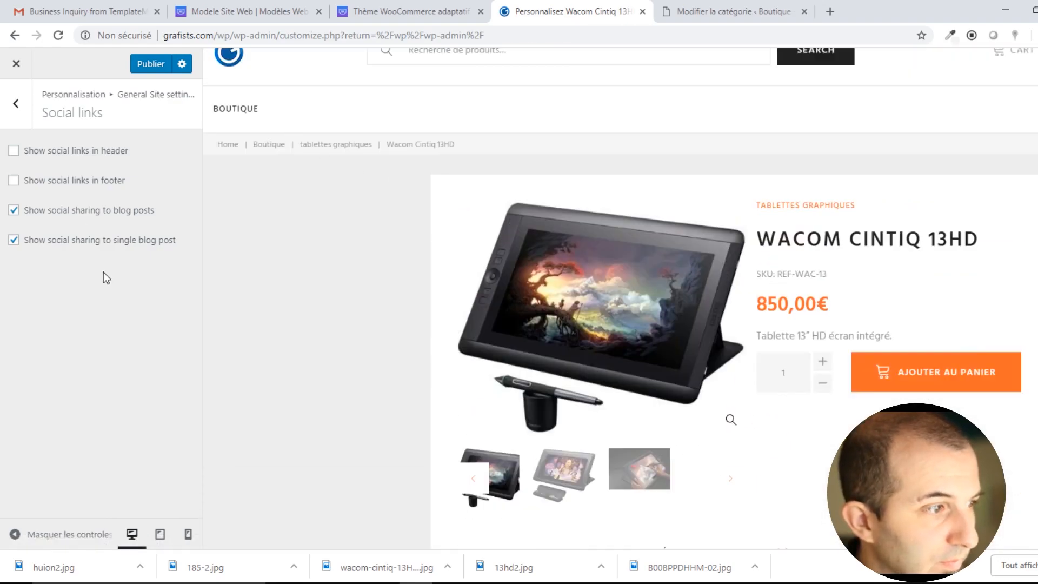
pyautogui.scroll(2, 629, 198)
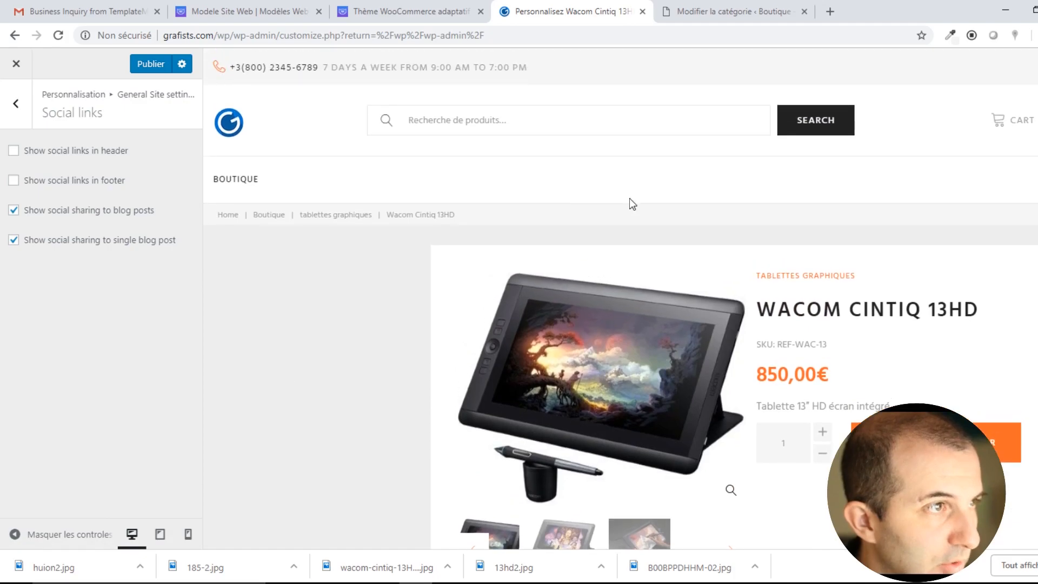
# Check the product page at tablet and phone widths, then return to desktop and publish.
pyautogui.click(159, 535)
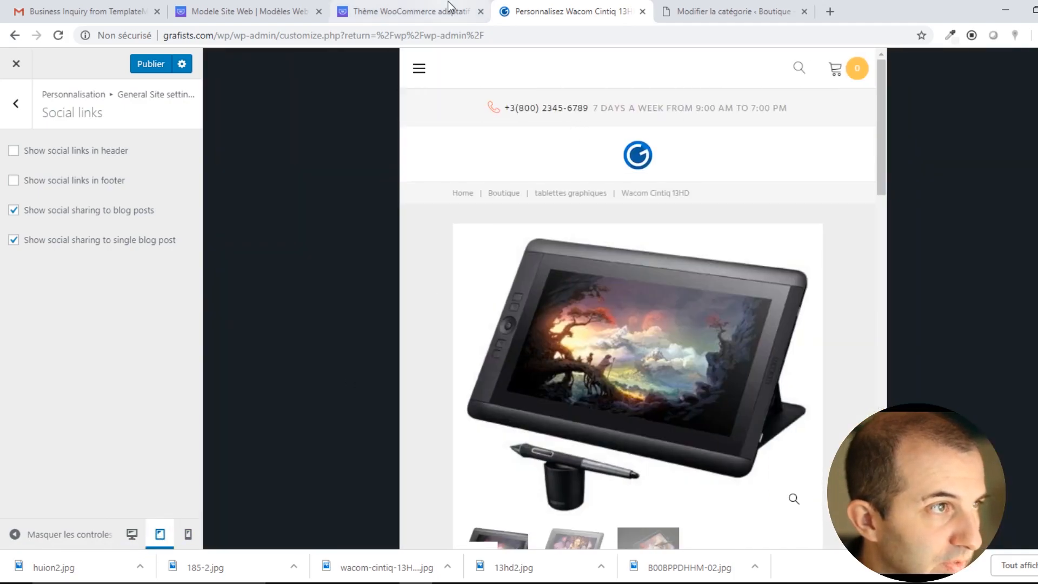
pyautogui.click(420, 69)
pyautogui.click(420, 69)
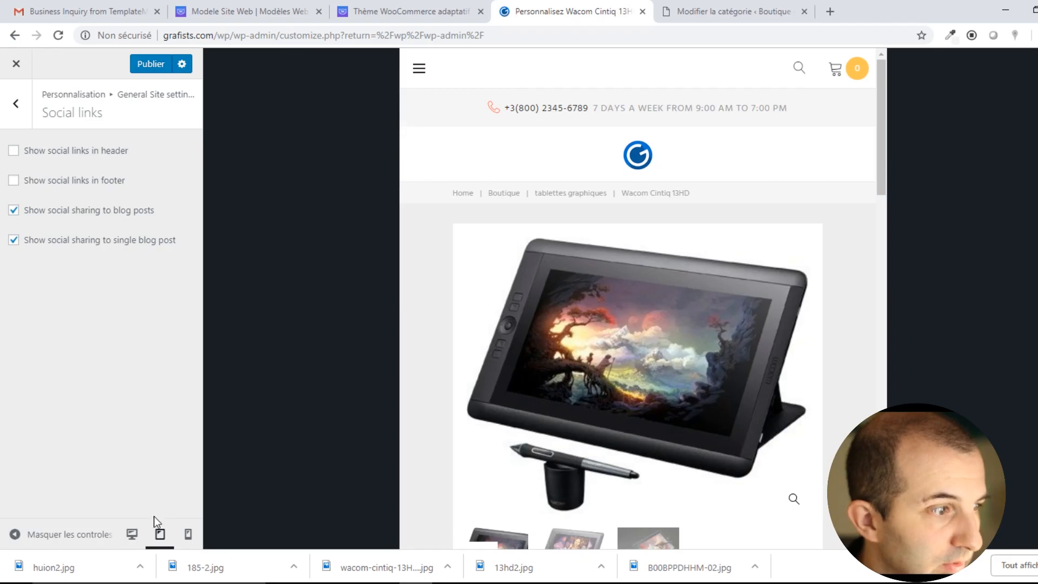
pyautogui.click(188, 536)
pyautogui.scroll(-4, 584, 233)
pyautogui.scroll(5, 631, 285)
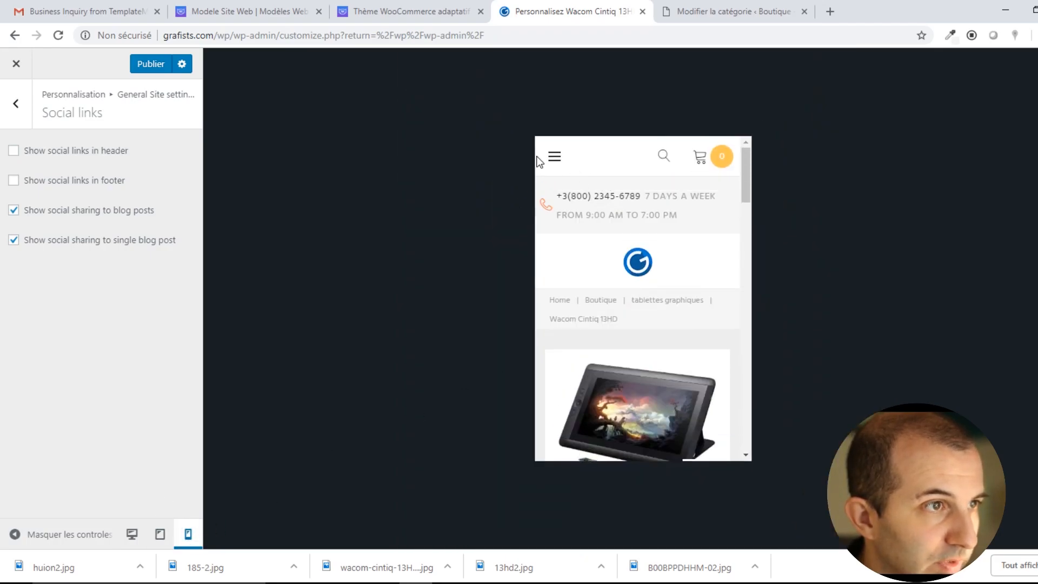
pyautogui.click(132, 534)
pyautogui.click(144, 69)
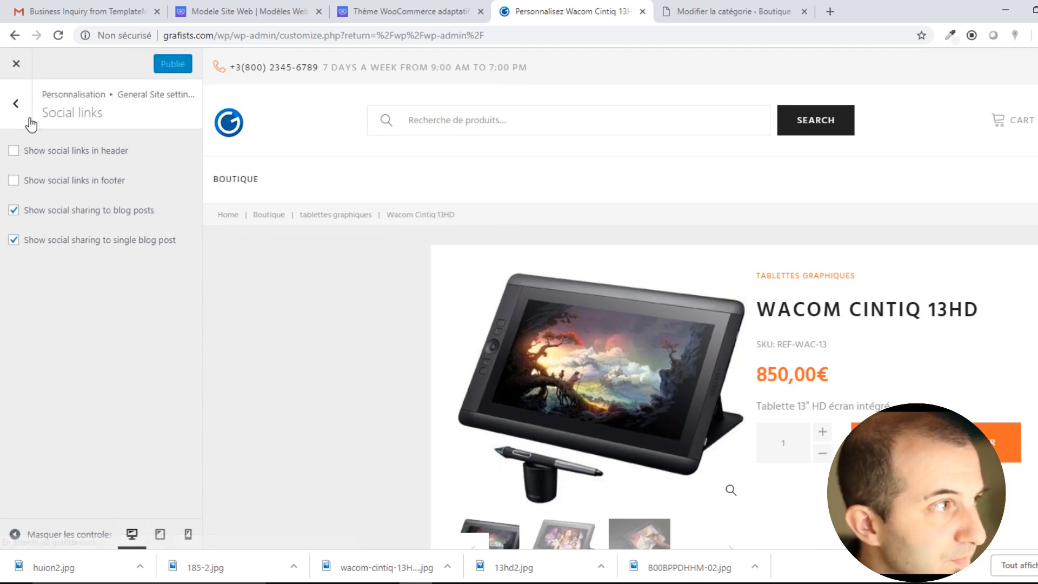
pyautogui.click(16, 103)
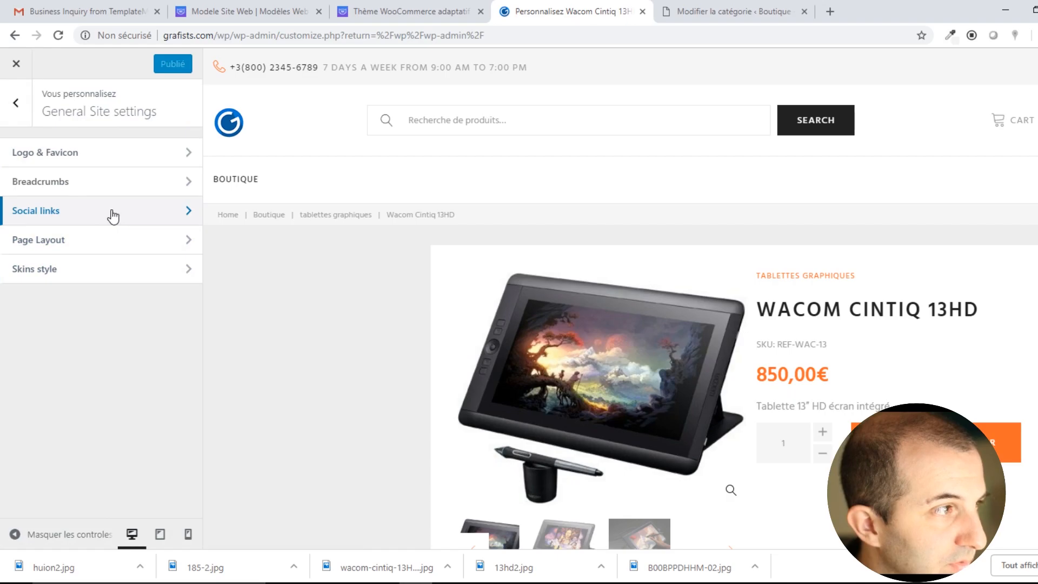
# In Page Layout, set Header type to Boxed and zoom out to compare.
pyautogui.click(49, 243)
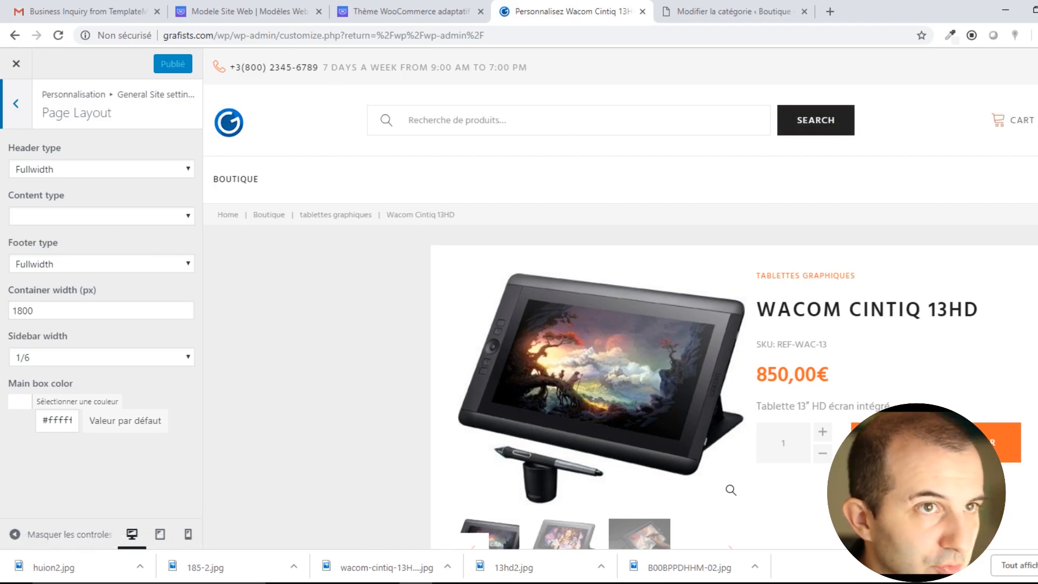
pyautogui.click(85, 169)
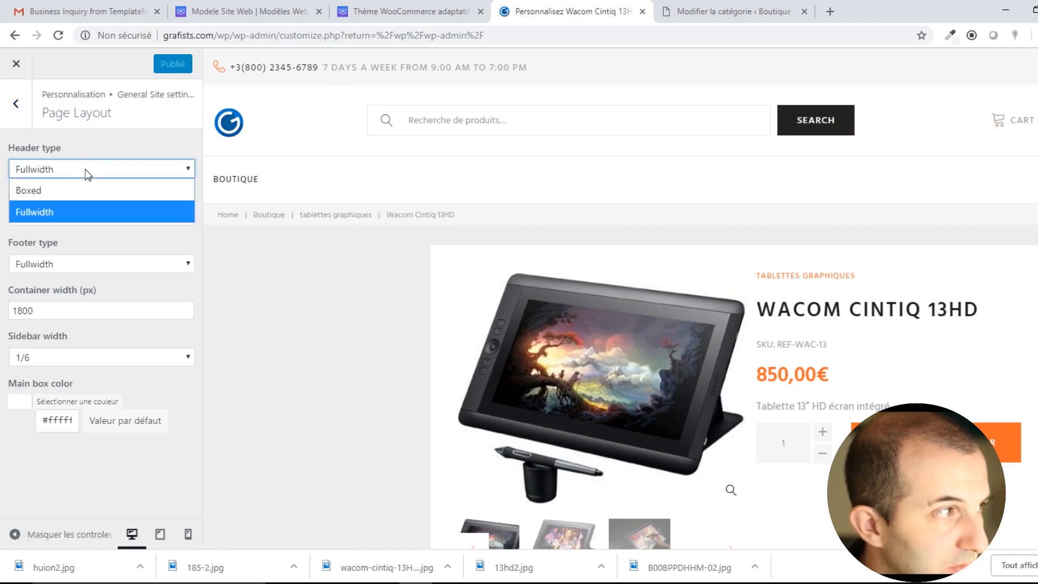
pyautogui.click(56, 189)
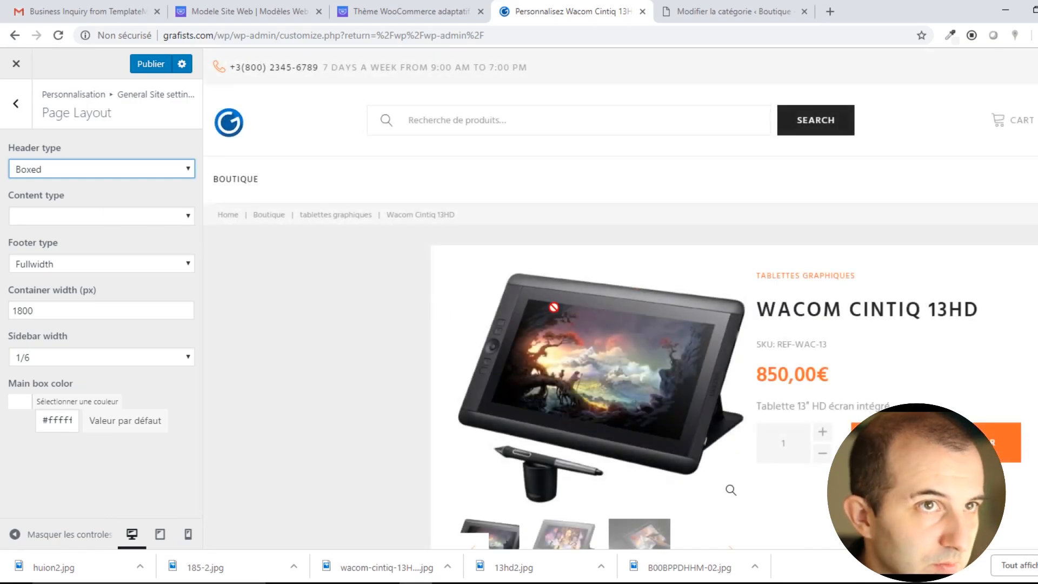
pyautogui.hotkey('ctrl', '-')
pyautogui.hotkey('ctrl', '-')
pyautogui.hotkey('ctrl', '-')
pyautogui.hotkey('ctrl', '-')
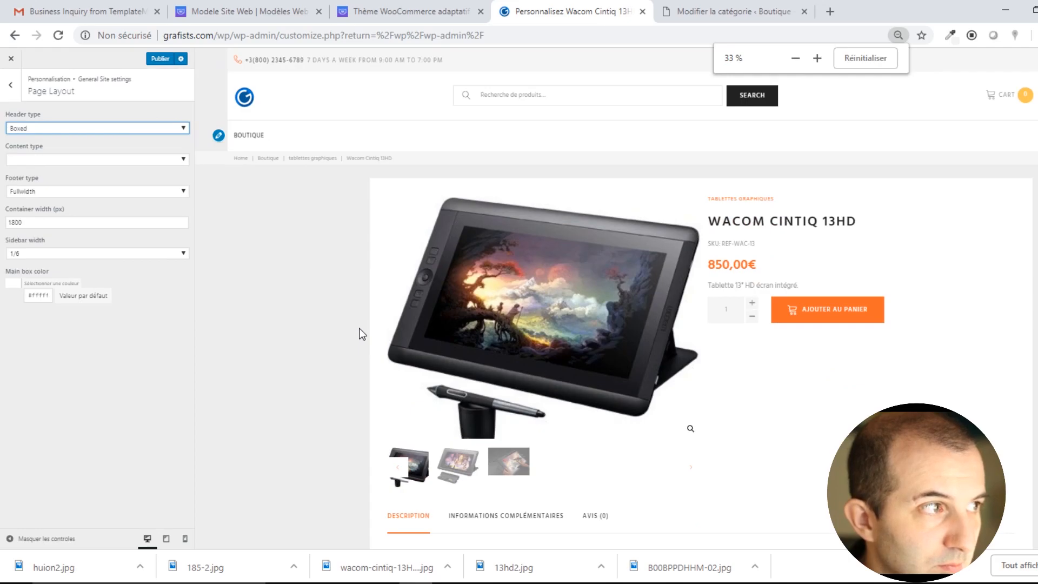
pyautogui.hotkey('ctrl', '-')
pyautogui.hotkey('ctrl', '+')
pyautogui.hotkey('ctrl', '+')
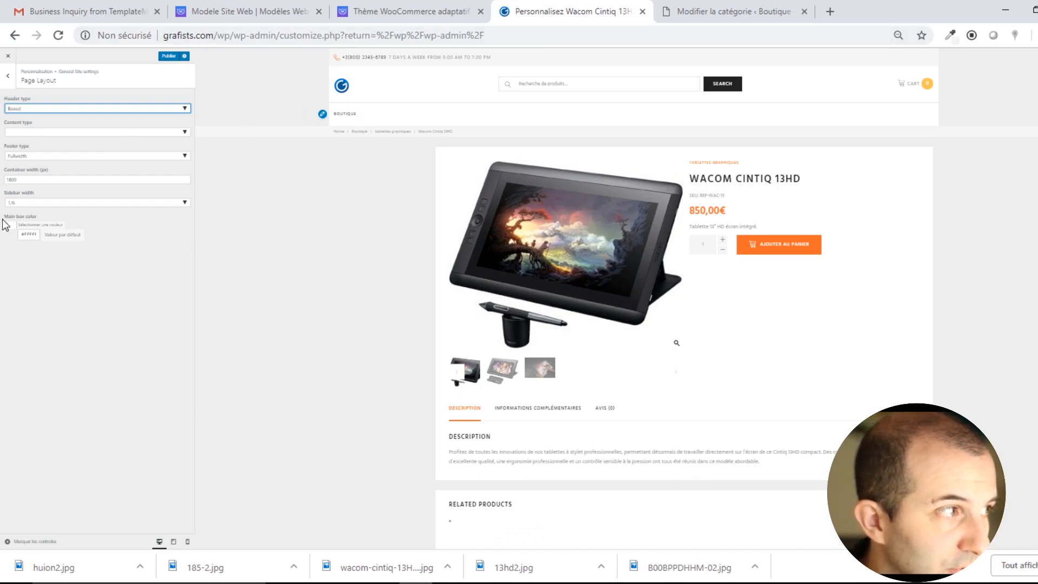
pyautogui.hotkey('ctrl', '+')
pyautogui.hotkey('ctrl', '+')
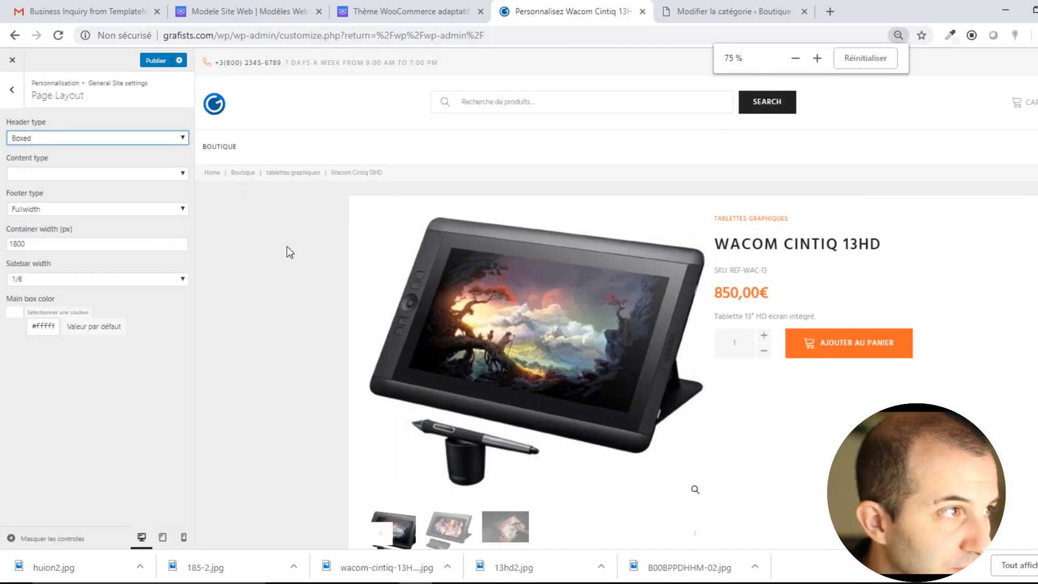
pyautogui.hotkey('ctrl', '-')
pyautogui.hotkey('ctrl', '-')
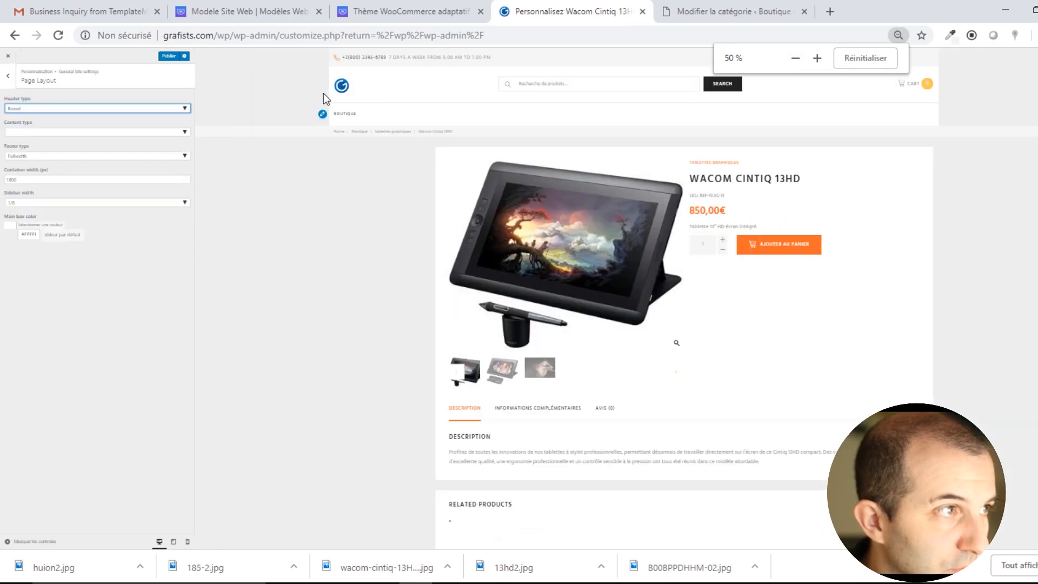
# Switch Header type back to Fullwidth and restore the page to normal size.
pyautogui.click(132, 109)
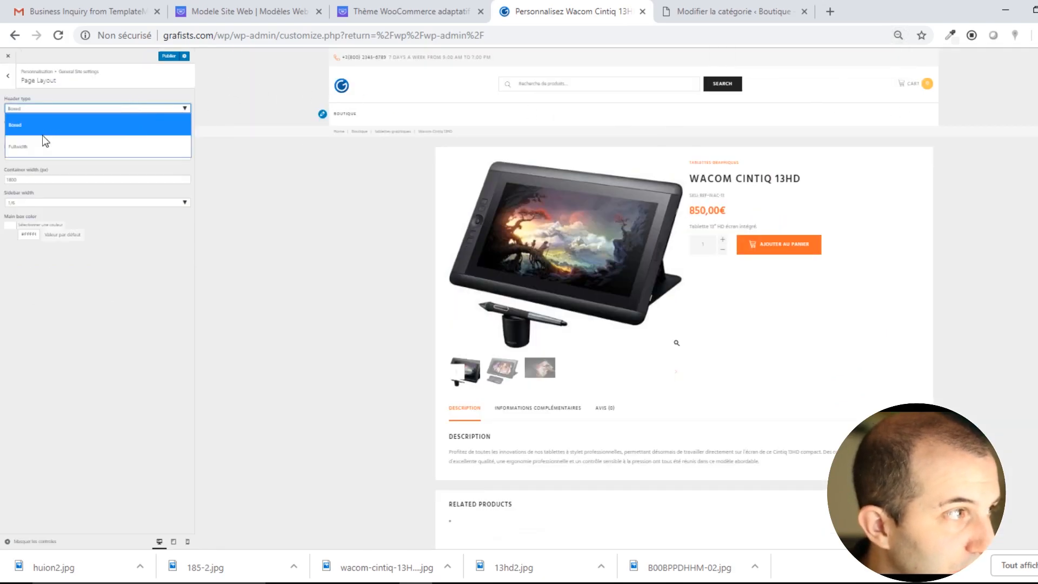
pyautogui.click(43, 143)
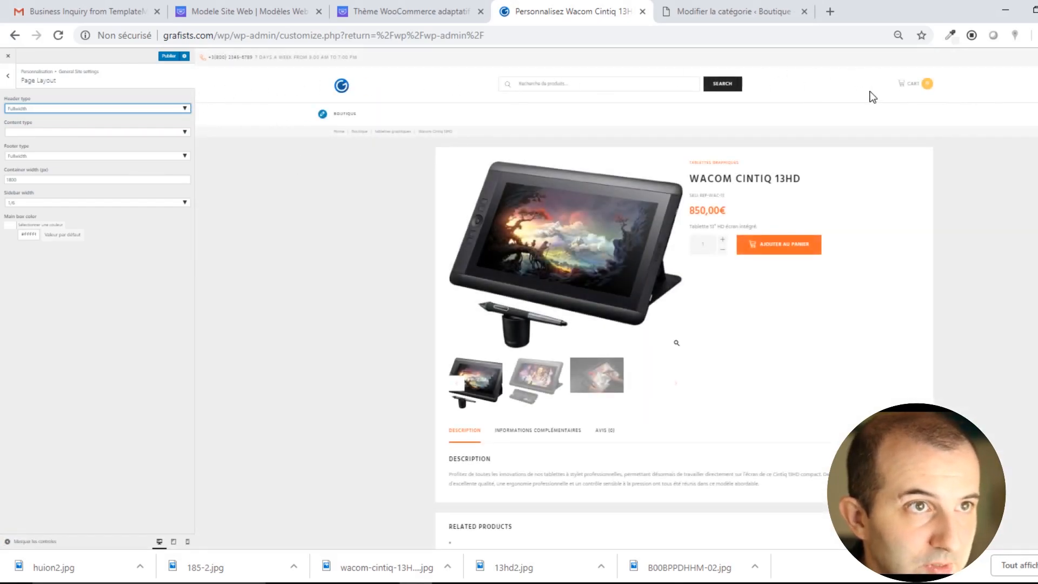
pyautogui.hotkey('ctrl', '+')
pyautogui.hotkey('ctrl', '+')
pyautogui.hotkey('ctrl', '+')
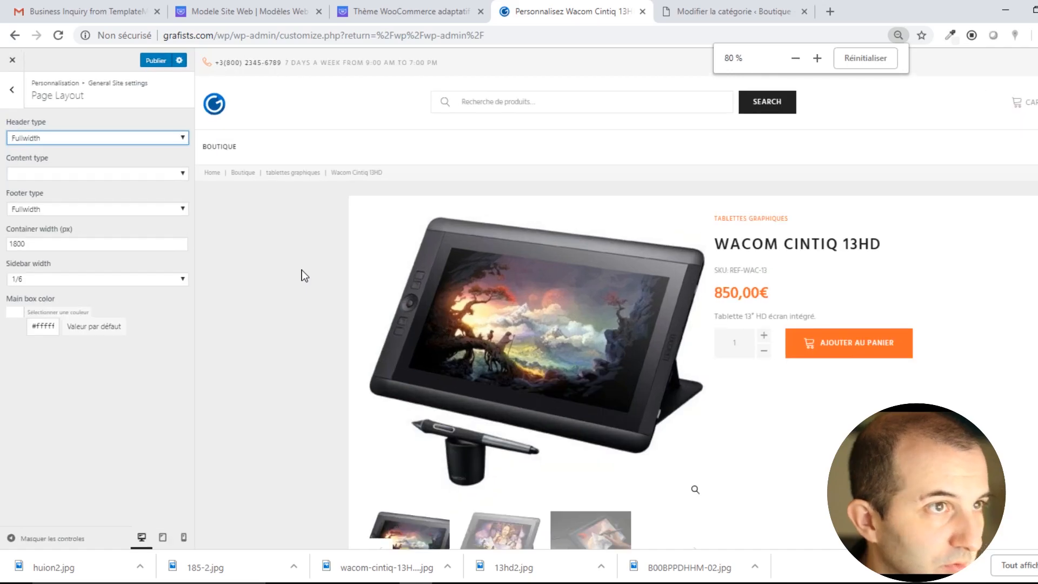
pyautogui.hotkey('ctrl', '+')
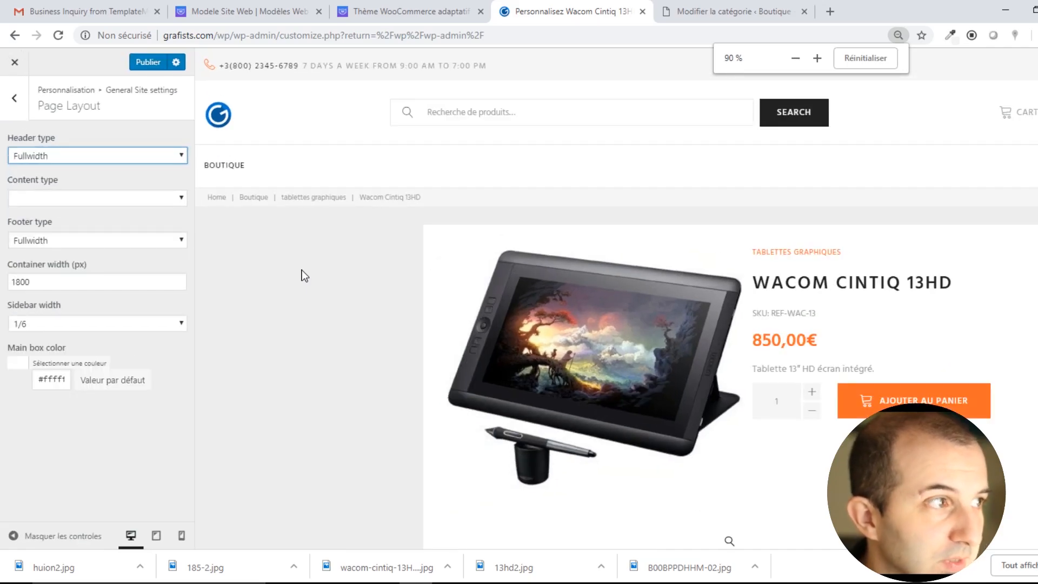
pyautogui.hotkey('ctrl', '+')
# Set Content type to Fullwidth and zoom to check the full-width content.
pyautogui.click(178, 219)
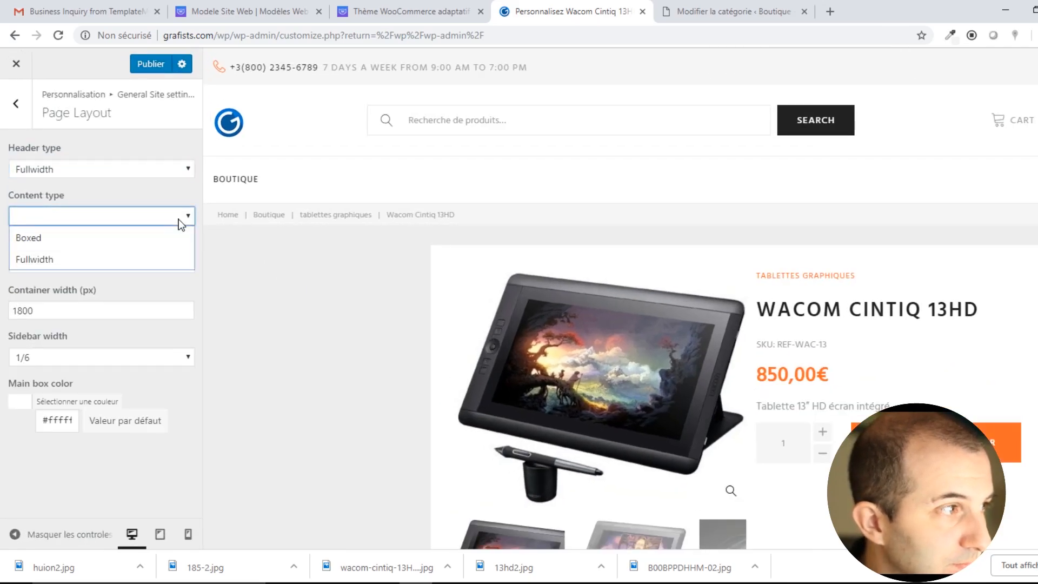
pyautogui.click(178, 219)
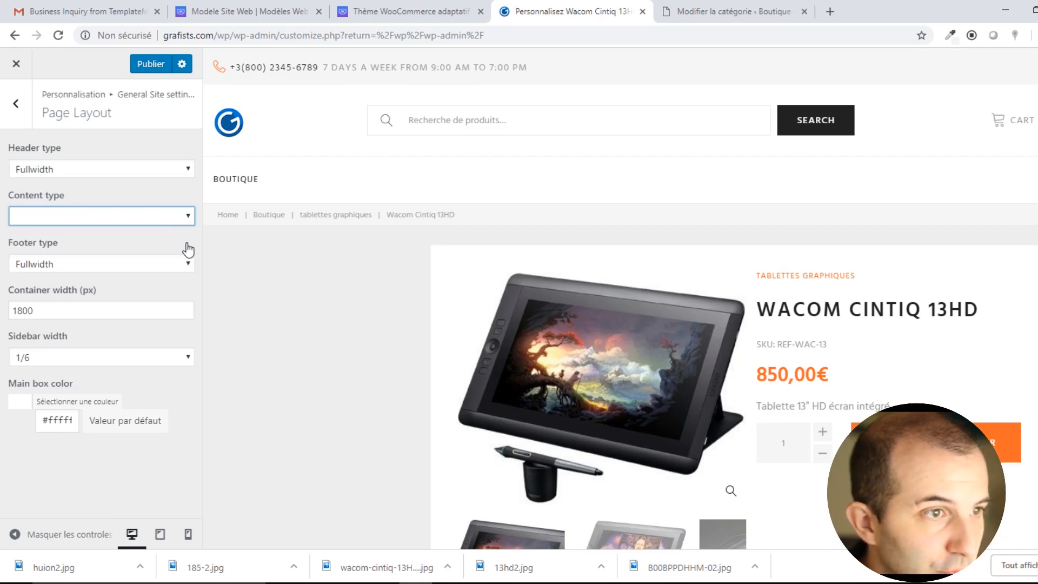
pyautogui.click(178, 216)
pyautogui.click(49, 258)
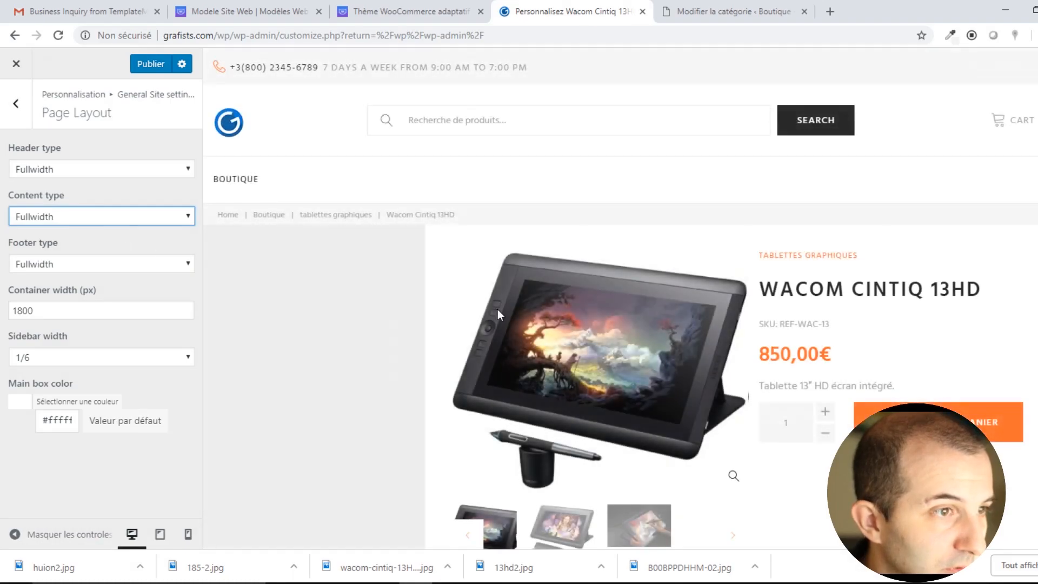
pyautogui.hotkey('ctrl', '-')
pyautogui.hotkey('ctrl', '-')
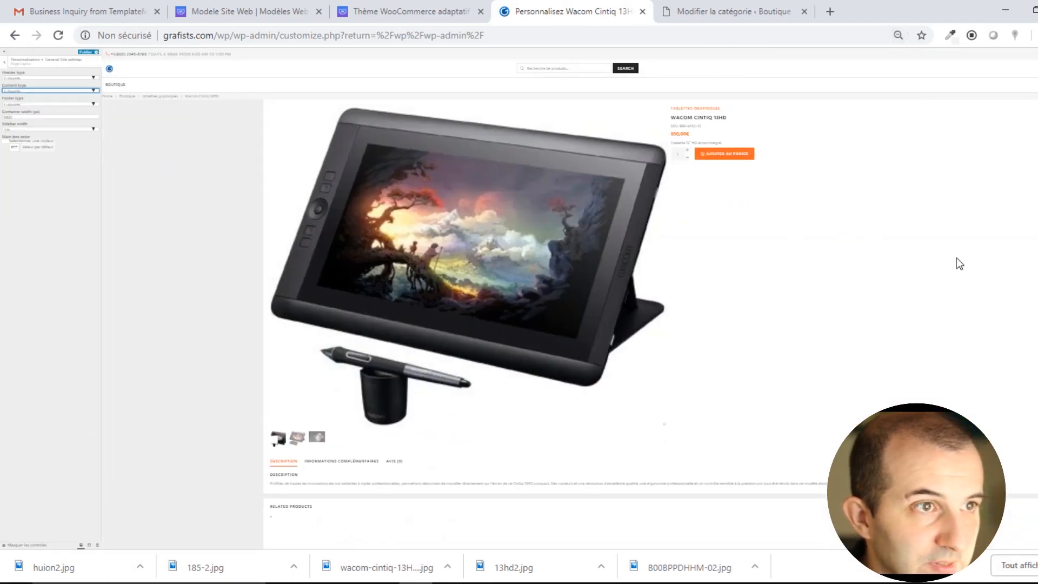
pyautogui.hotkey('ctrl', '+')
pyautogui.hotkey('ctrl', '+')
pyautogui.hotkey('ctrl', '+')
pyautogui.hotkey('ctrl', '+')
pyautogui.hotkey('ctrl', '+')
pyautogui.hotkey('ctrl', '+')
pyautogui.hotkey('ctrl', '+')
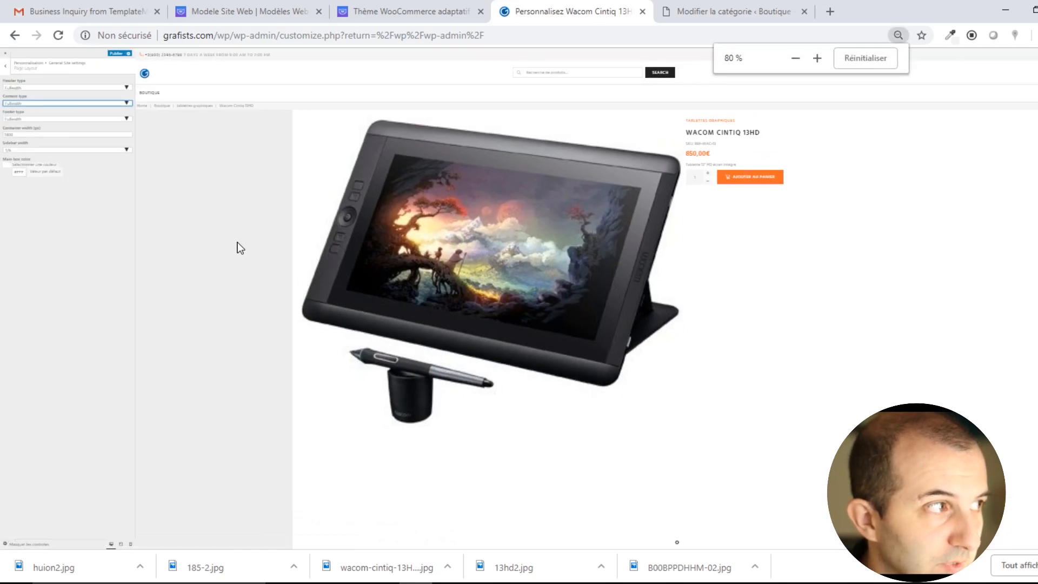
pyautogui.hotkey('ctrl', '+')
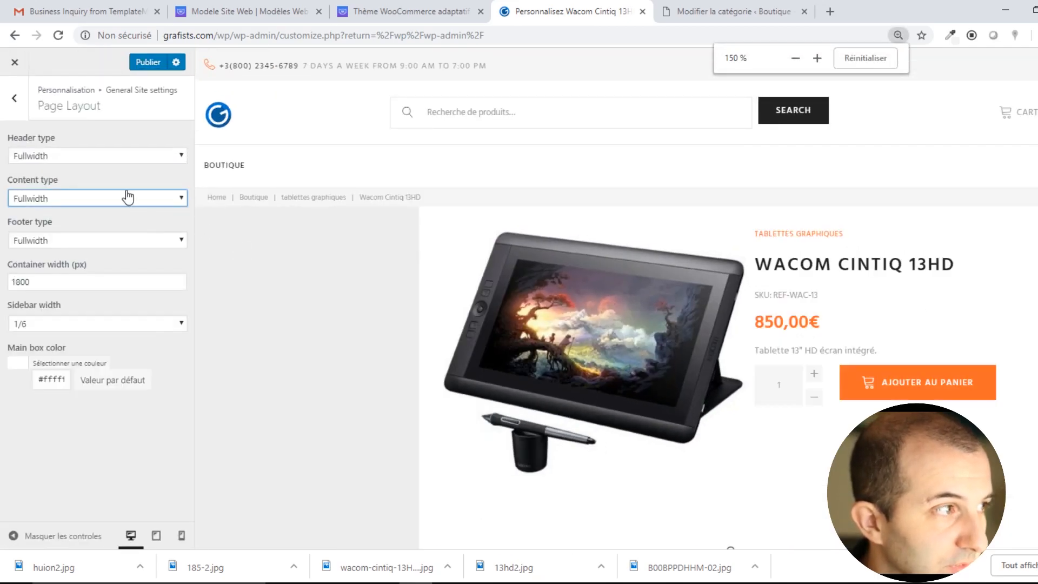
pyautogui.hotkey('ctrl', '+')
pyautogui.hotkey('ctrl', '+')
pyautogui.hotkey('ctrl', '+')
pyautogui.hotkey('ctrl', '-')
pyautogui.hotkey('ctrl', '-')
pyautogui.hotkey('ctrl', '-')
pyautogui.hotkey('ctrl', '-')
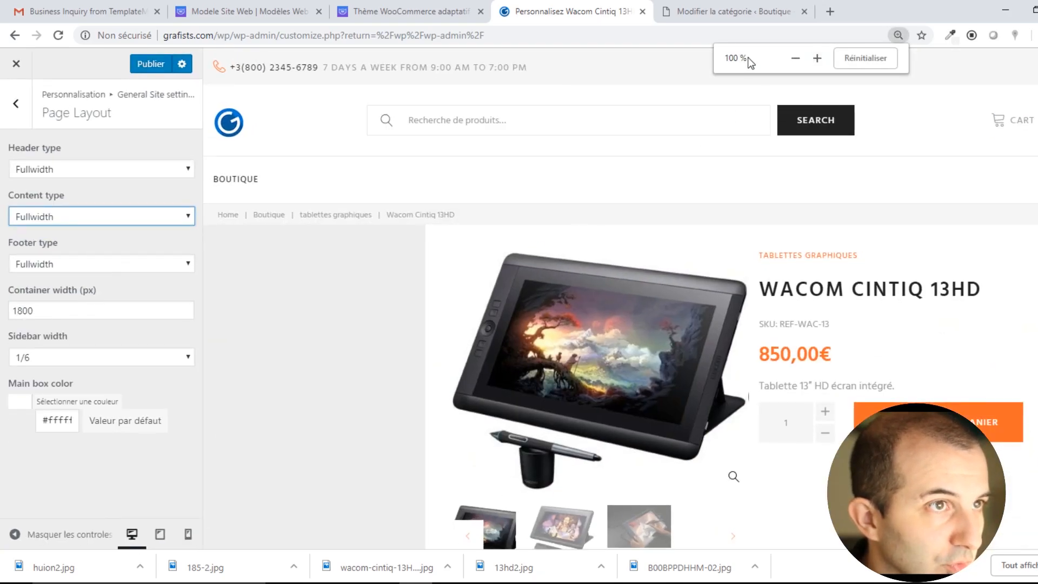
# Leave Footer type at full width and the container width at 1800.
pyautogui.click(265, 324)
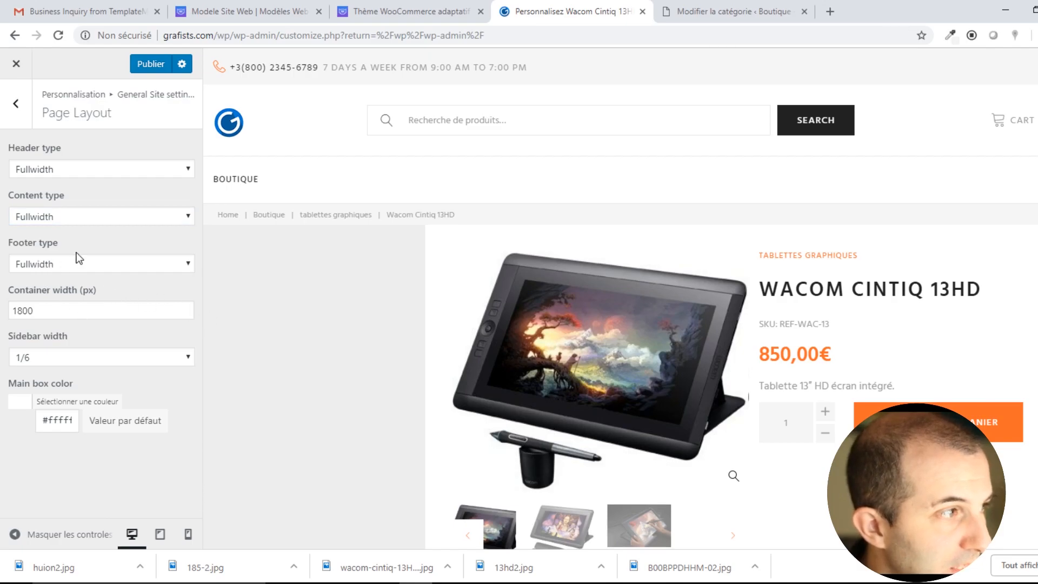
pyautogui.scroll(-15, 336, 362)
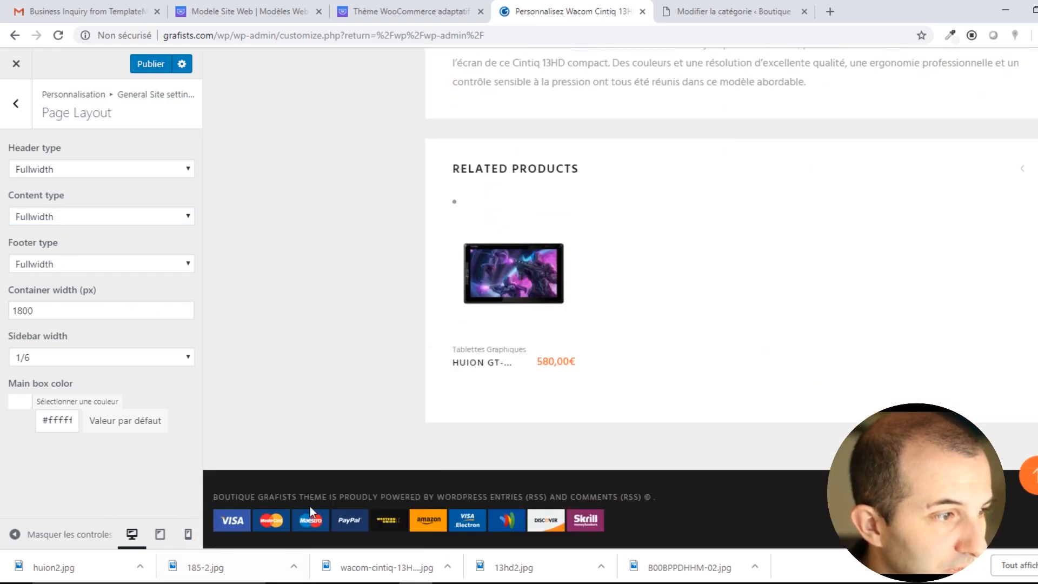
pyautogui.click(101, 265)
pyautogui.click(276, 255)
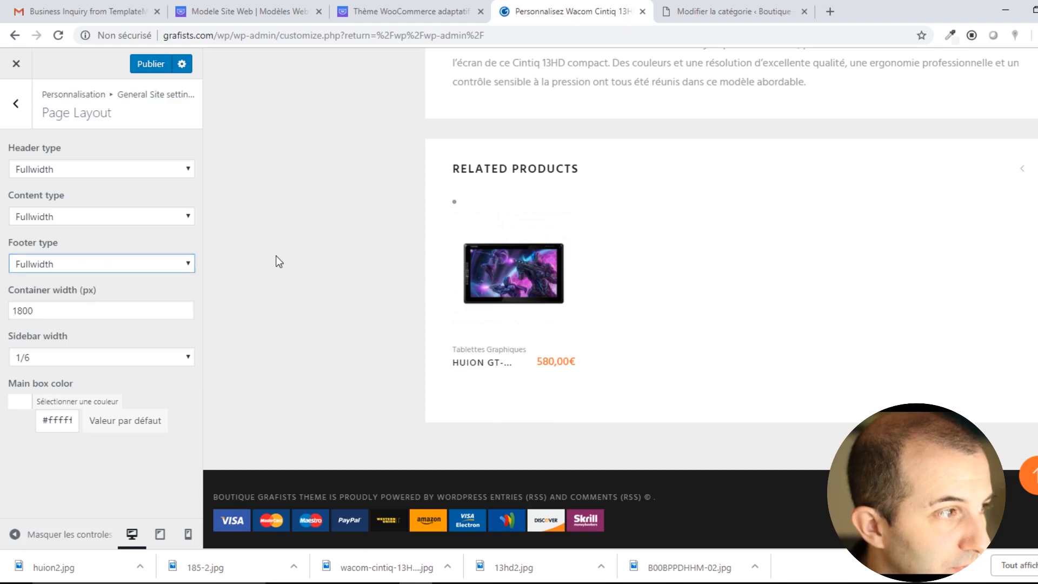
pyautogui.click(39, 310)
pyautogui.click(327, 337)
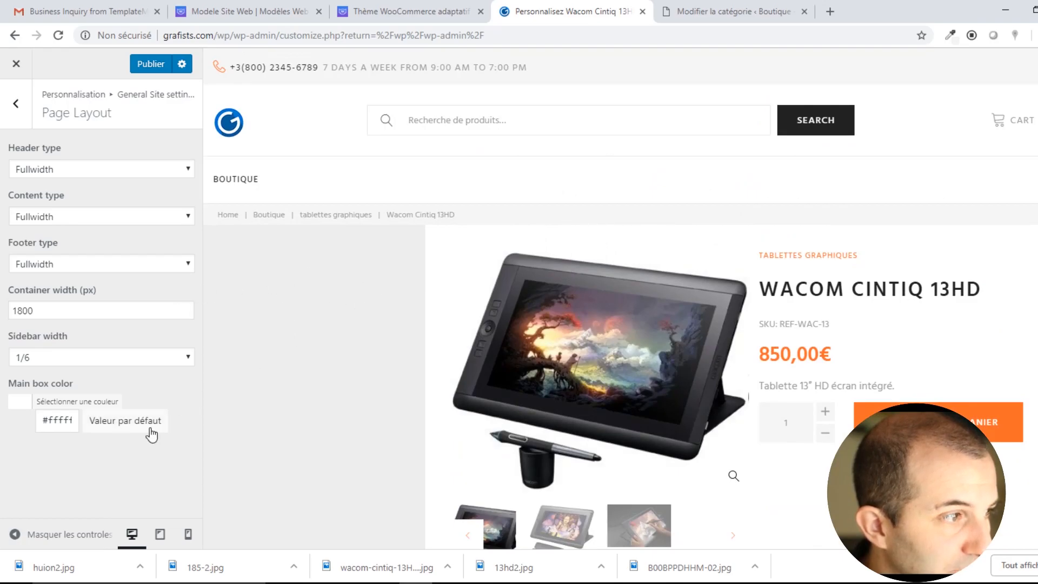
# Try sidebar width 1/4, return it to 1/6, and load the home page in the preview.
pyautogui.click(151, 359)
pyautogui.click(80, 400)
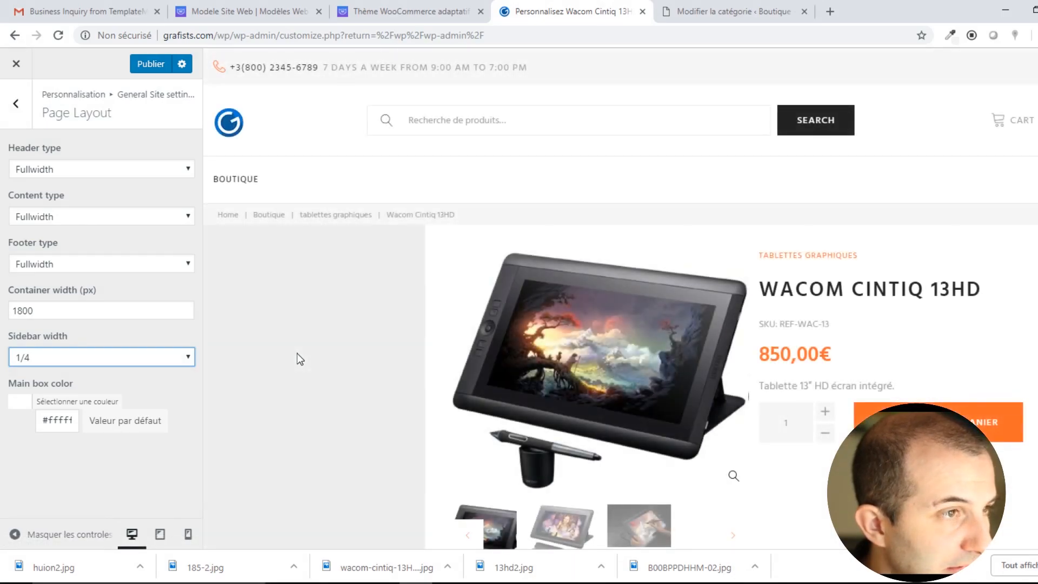
pyautogui.click(135, 359)
pyautogui.click(81, 380)
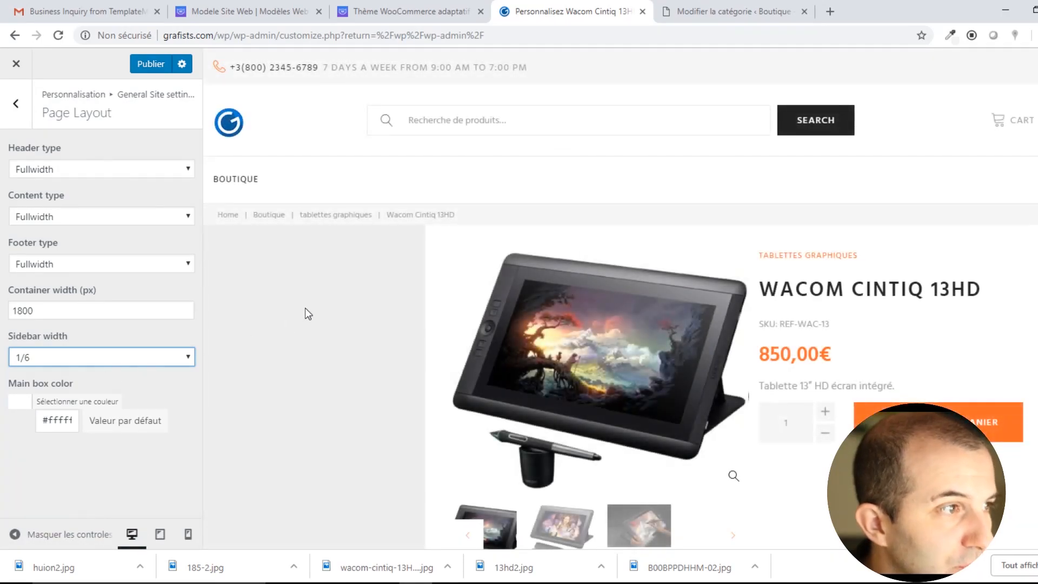
pyautogui.click(229, 217)
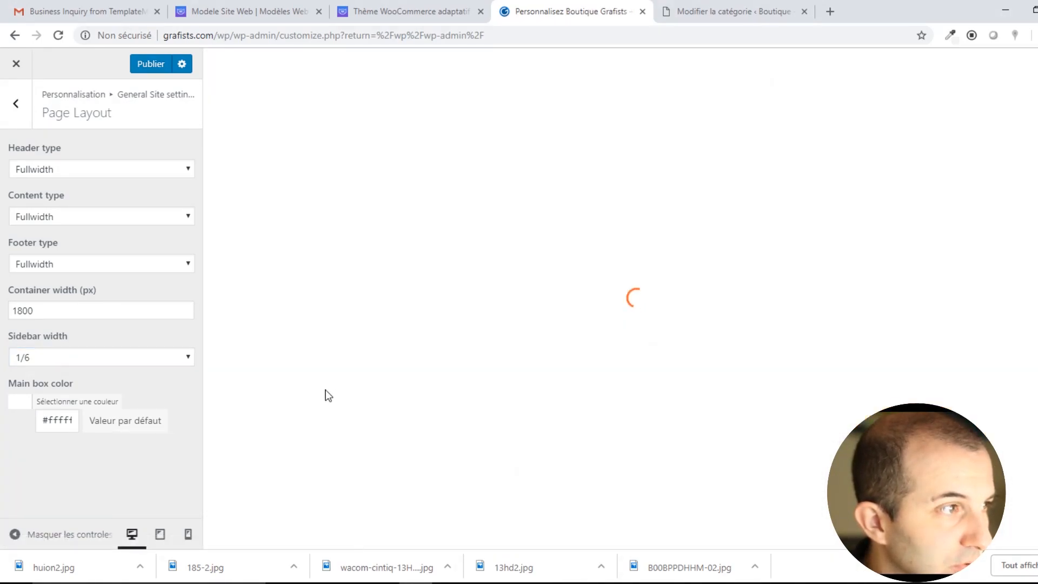
# Switch Sidebar width to 1/4, back to 1/6, then to 1/4 again after zooming out.
pyautogui.click(128, 366)
pyautogui.click(53, 387)
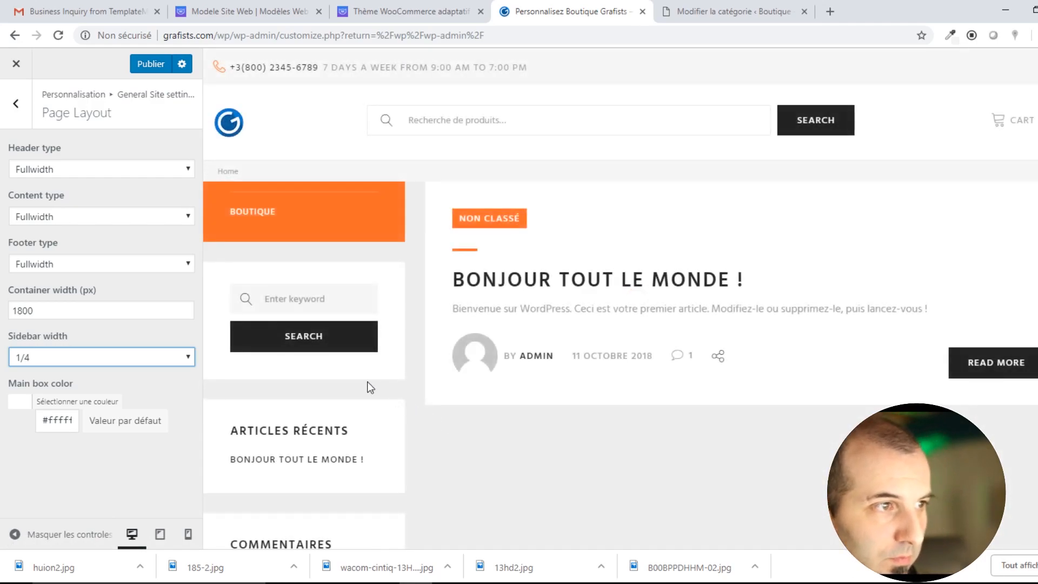
pyautogui.click(109, 357)
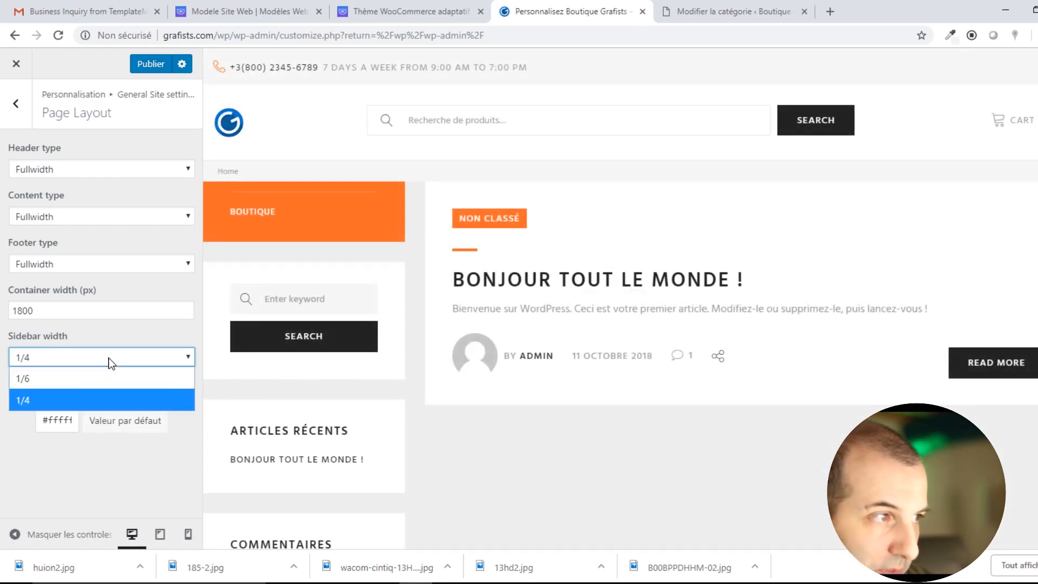
pyautogui.click(100, 380)
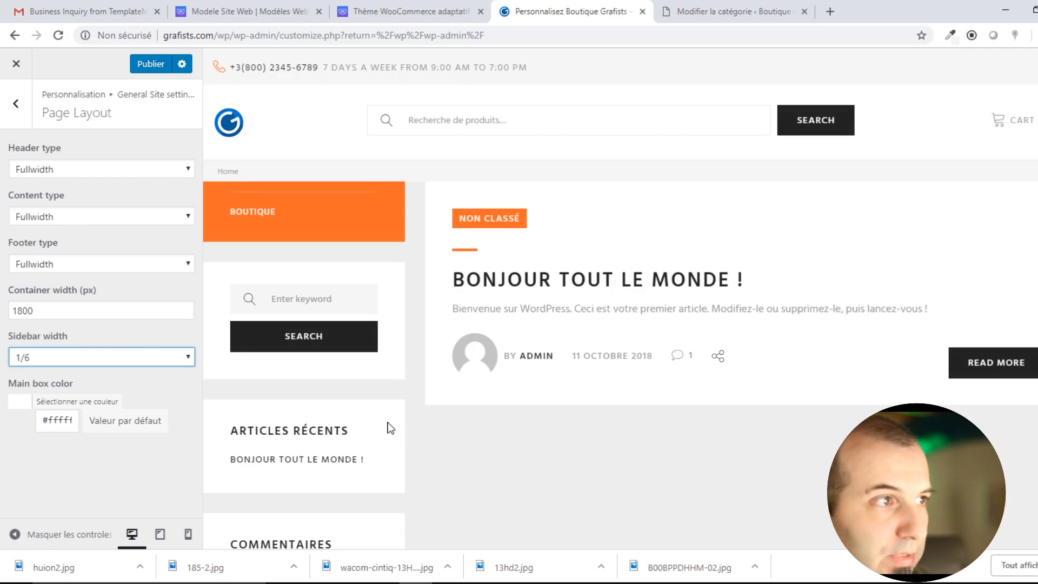
pyautogui.hotkey('ctrl', '-')
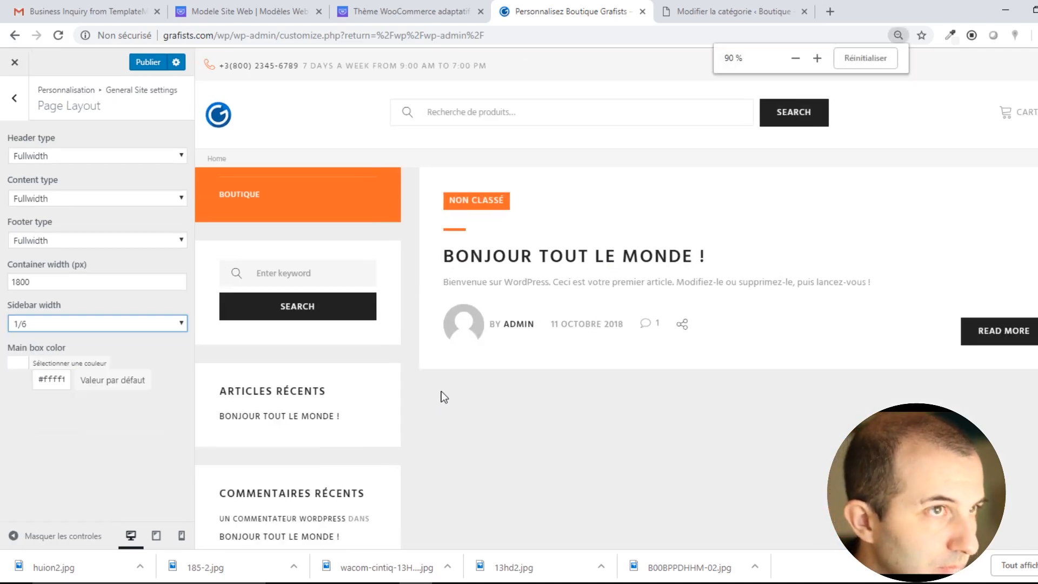
pyautogui.hotkey('ctrl', '-')
pyautogui.click(135, 279)
pyautogui.click(97, 318)
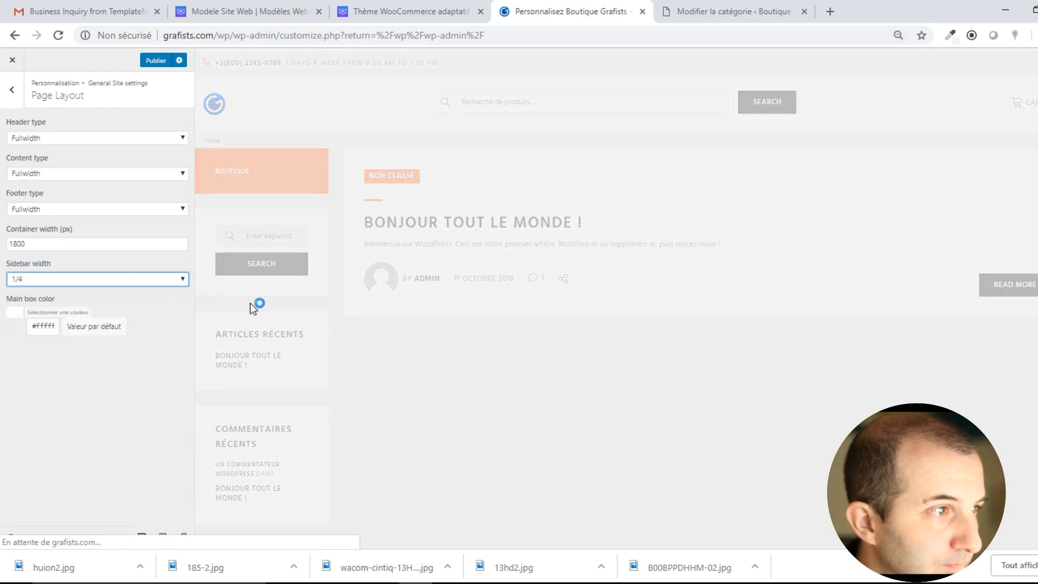
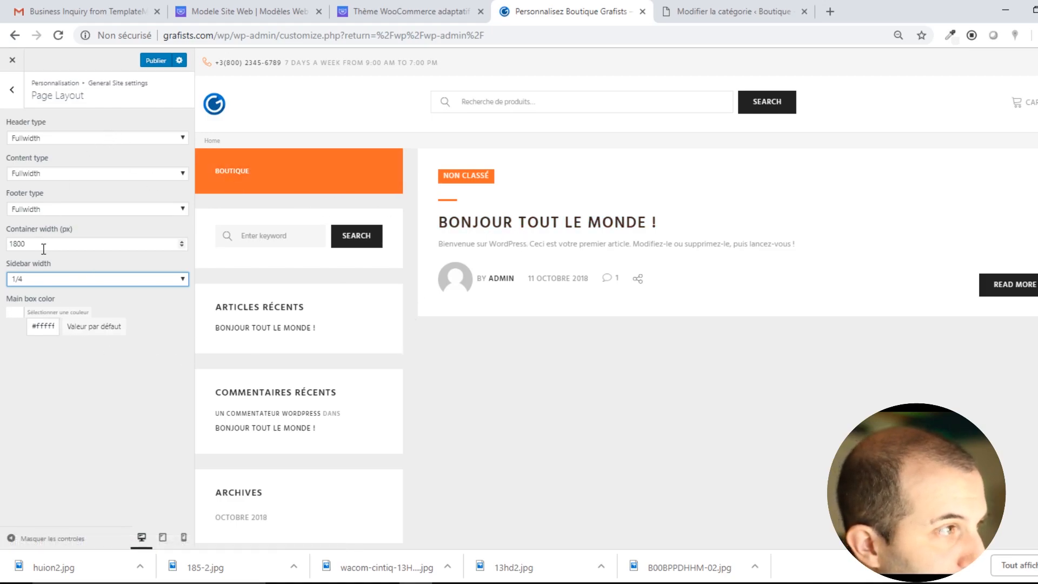
# Set the sidebar width to 1/6 and keep the main box colour white after trying green.
pyautogui.click(73, 284)
pyautogui.click(48, 319)
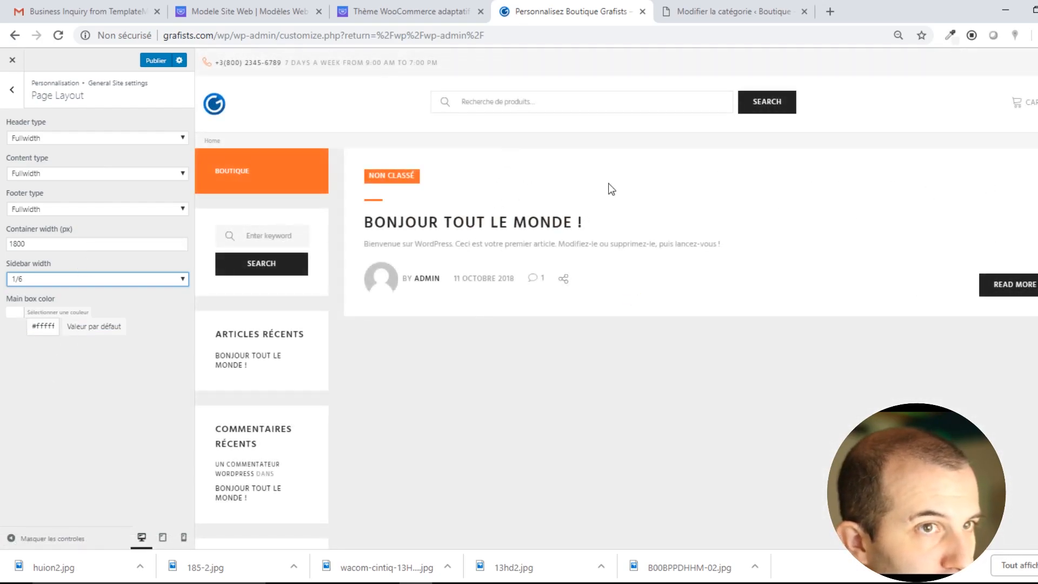
pyautogui.click(49, 328)
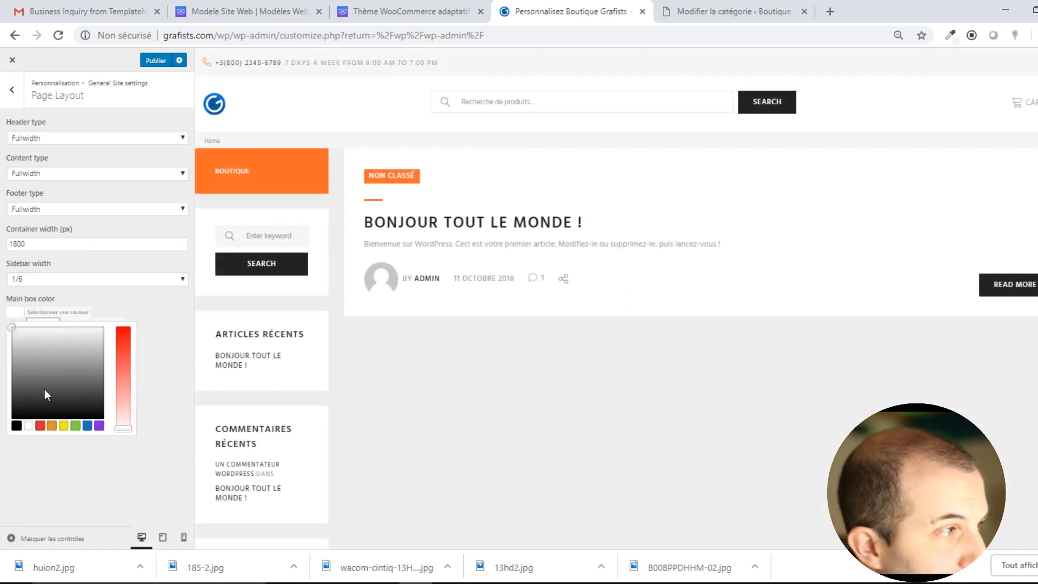
pyautogui.click(75, 426)
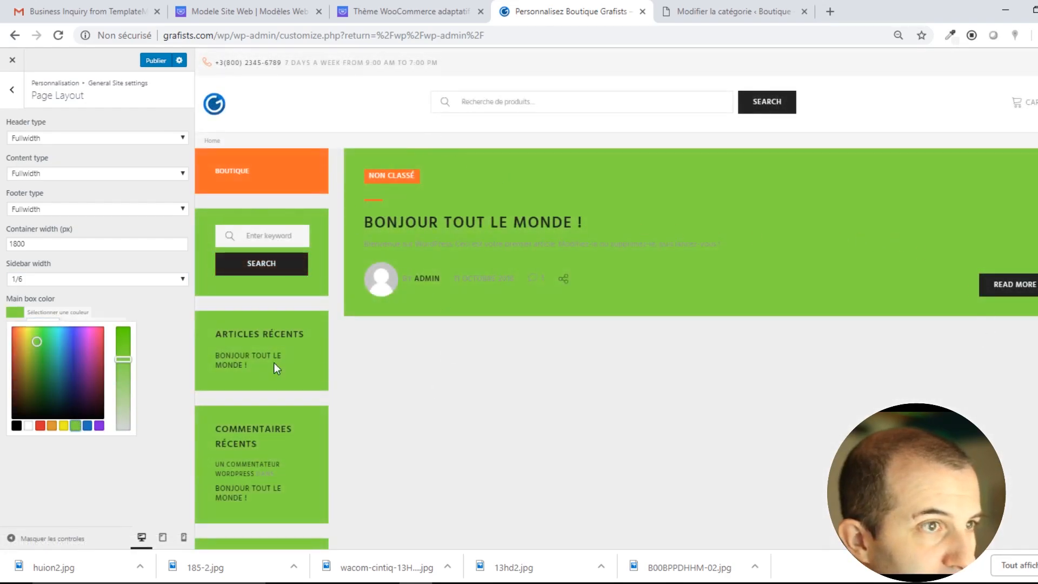
pyautogui.click(28, 425)
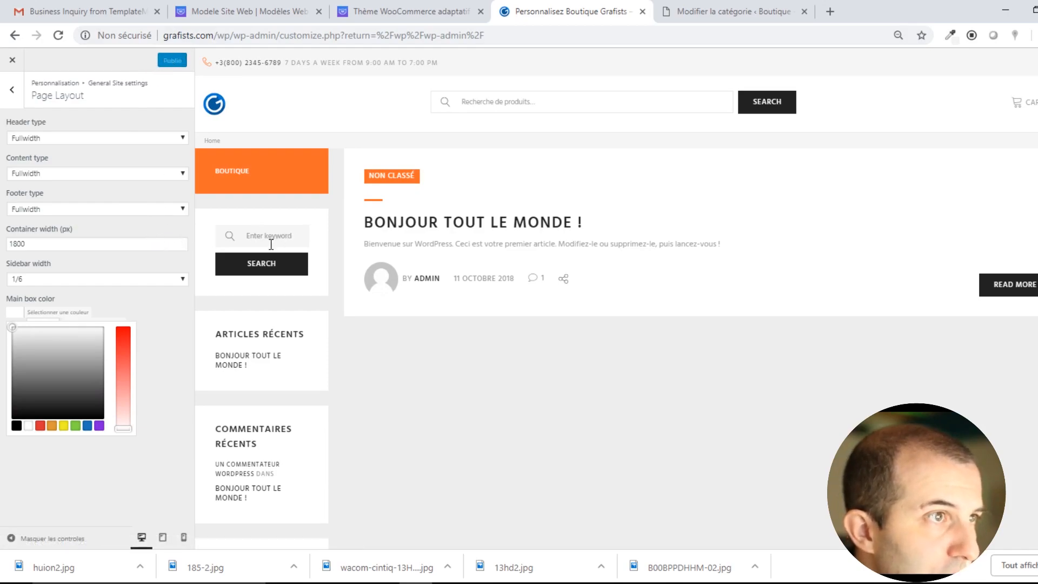
# Preview the Electronics skin style, switch back to Clothes, and publish the layout changes.
pyautogui.click(11, 90)
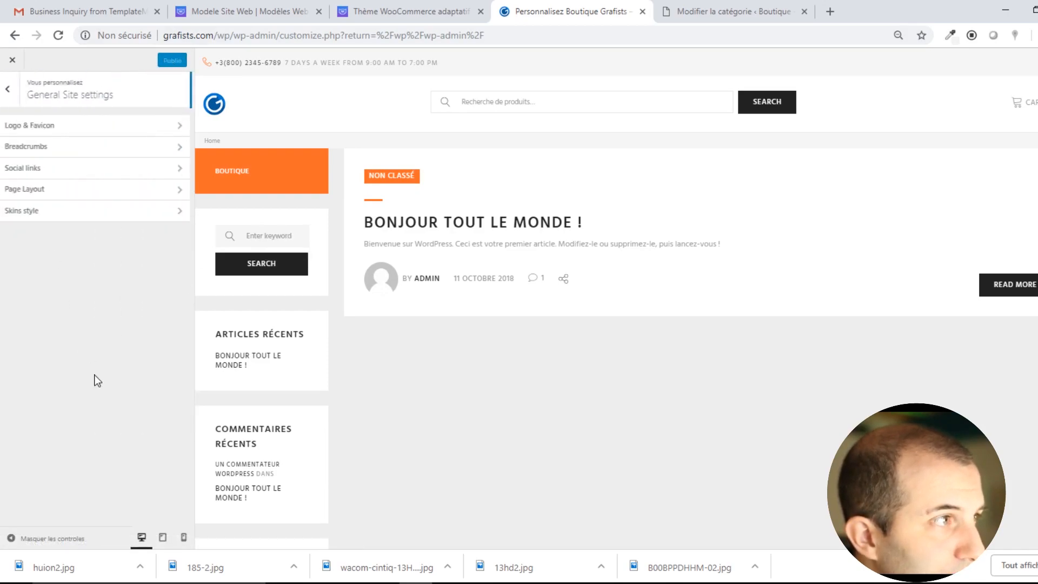
pyautogui.click(46, 214)
pyautogui.click(71, 139)
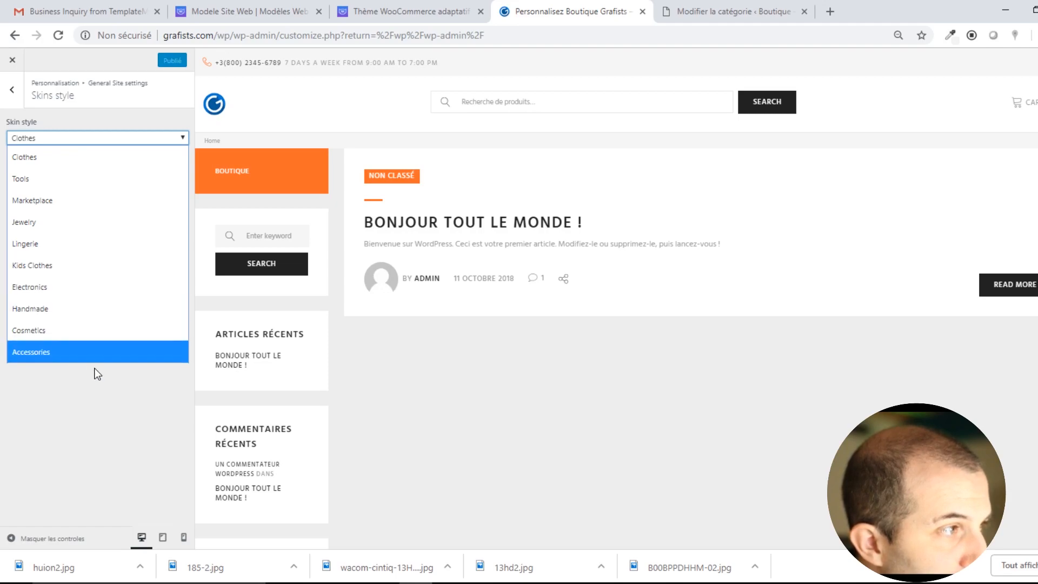
pyautogui.click(54, 287)
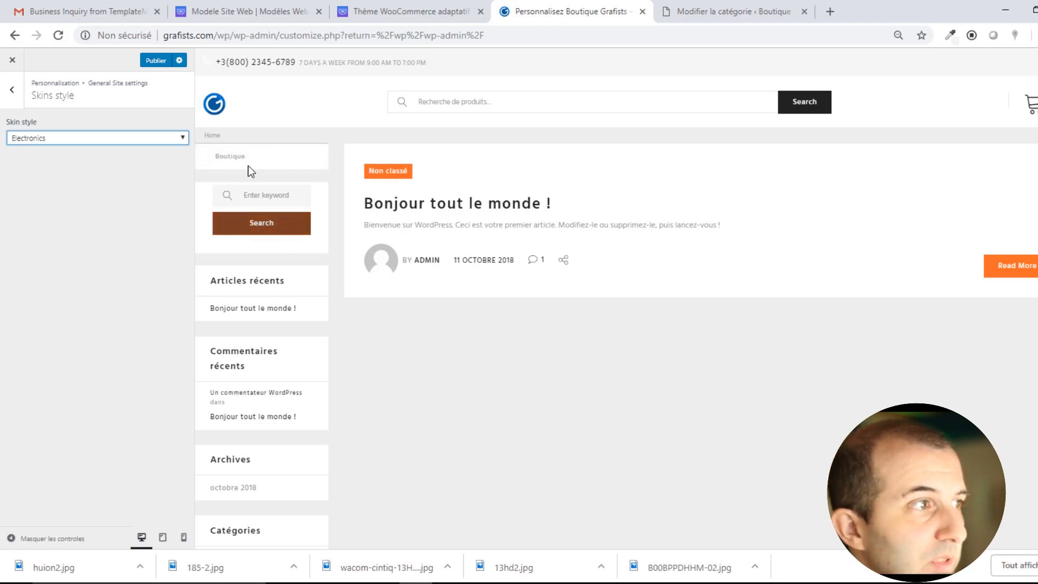
pyautogui.click(96, 138)
pyautogui.click(58, 150)
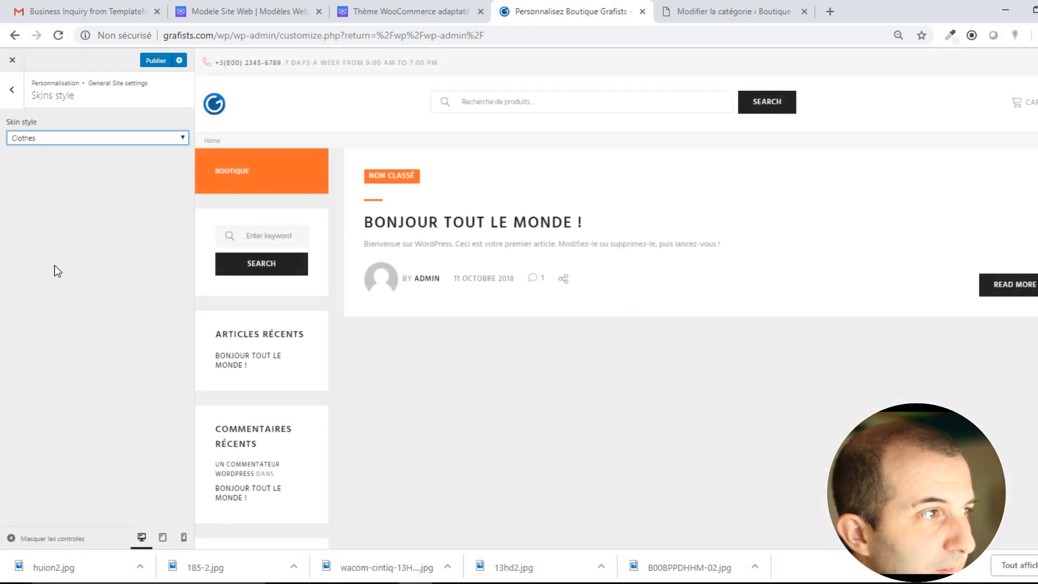
pyautogui.click(13, 91)
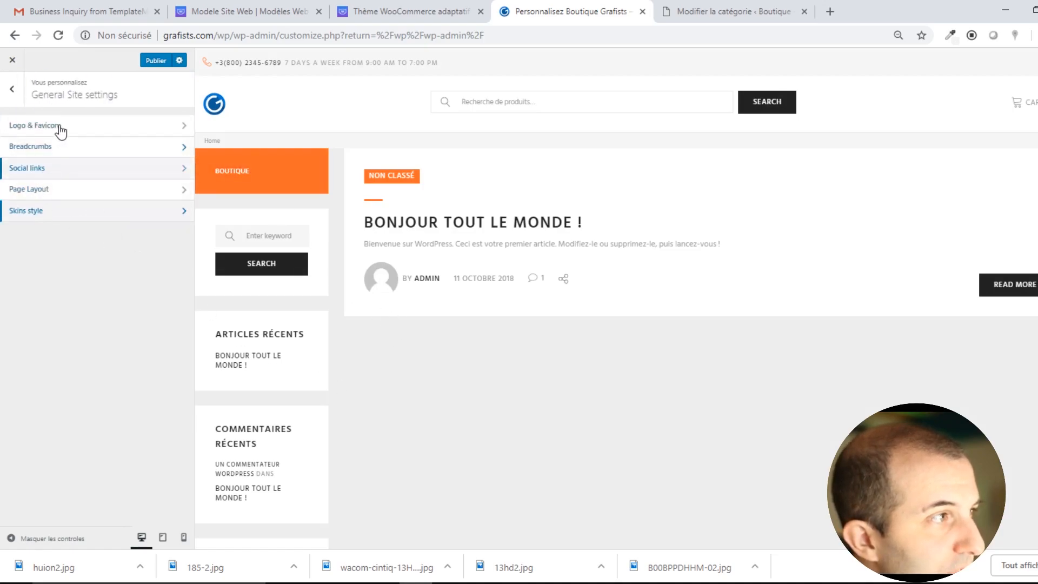
pyautogui.click(155, 60)
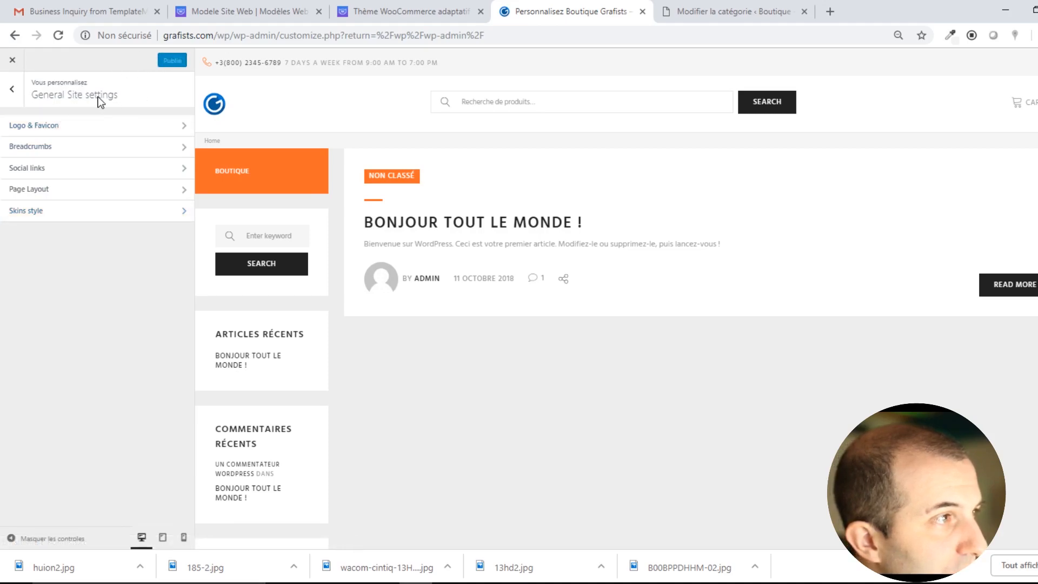
# Set the Regular scheme's Accent color (1) to a darker blue (#0a6fc…) and publish.
pyautogui.click(13, 90)
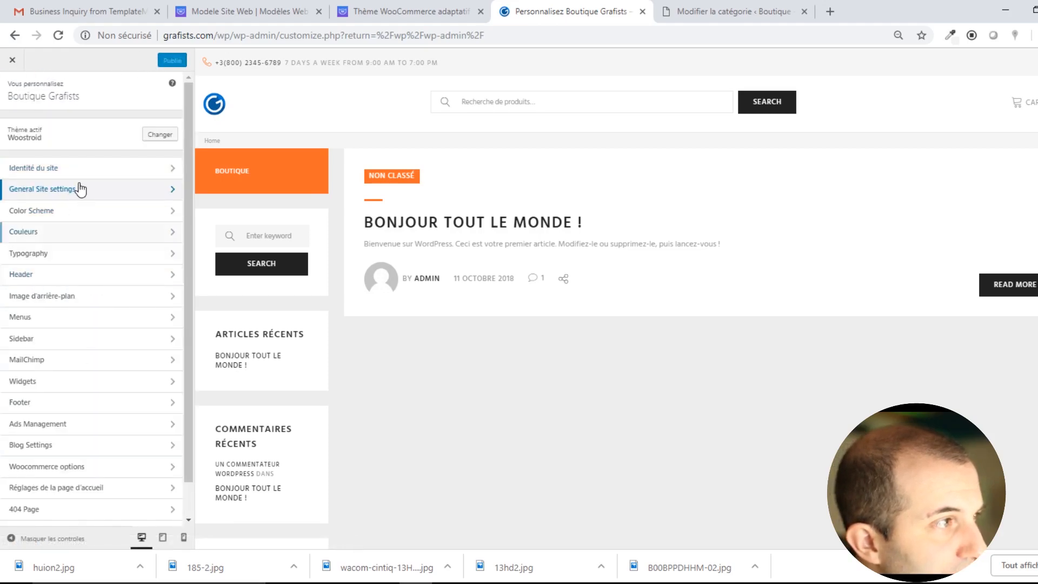
pyautogui.click(50, 216)
pyautogui.click(66, 130)
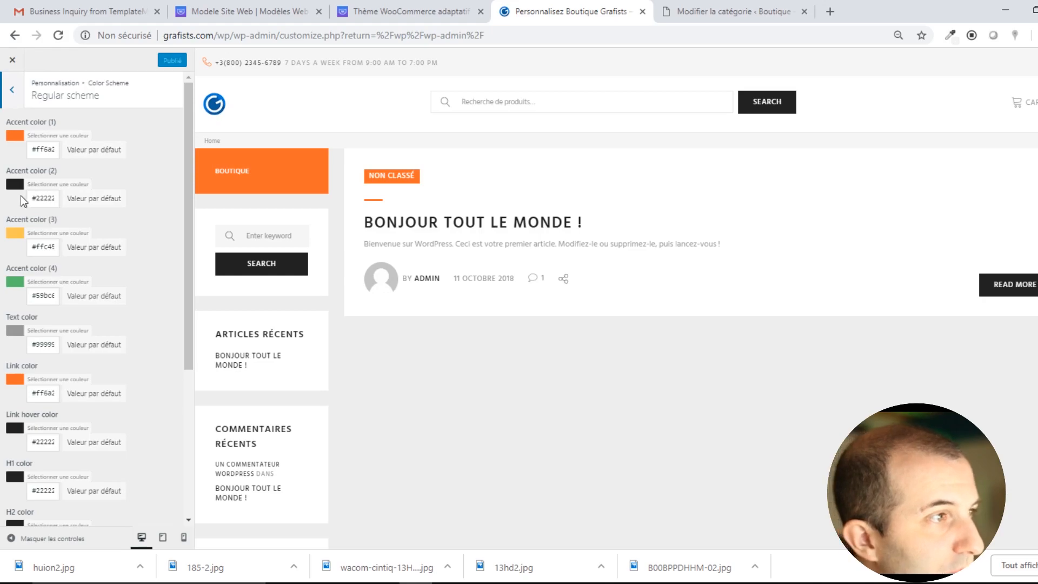
pyautogui.click(16, 136)
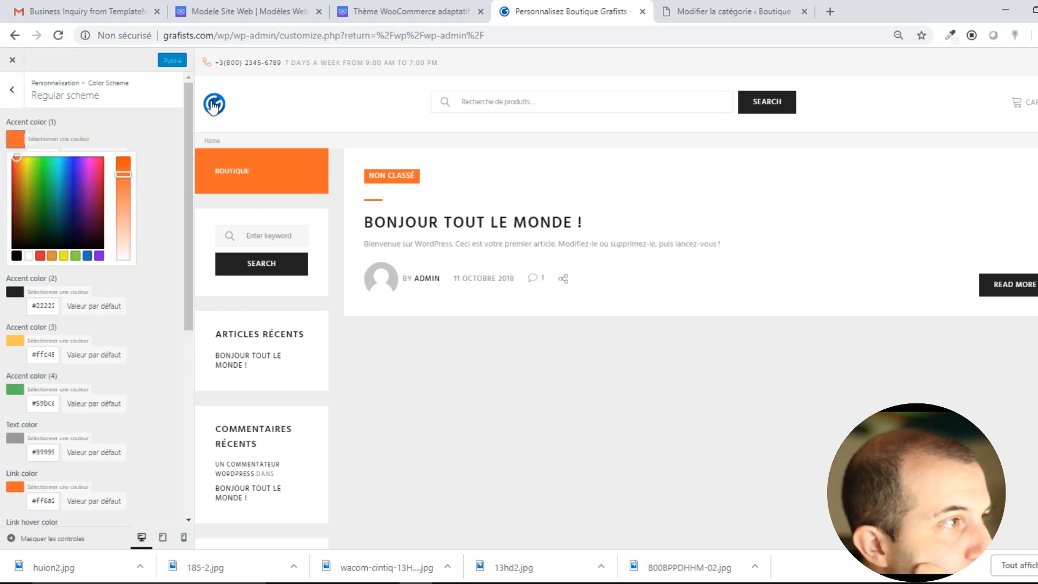
pyautogui.click(67, 163)
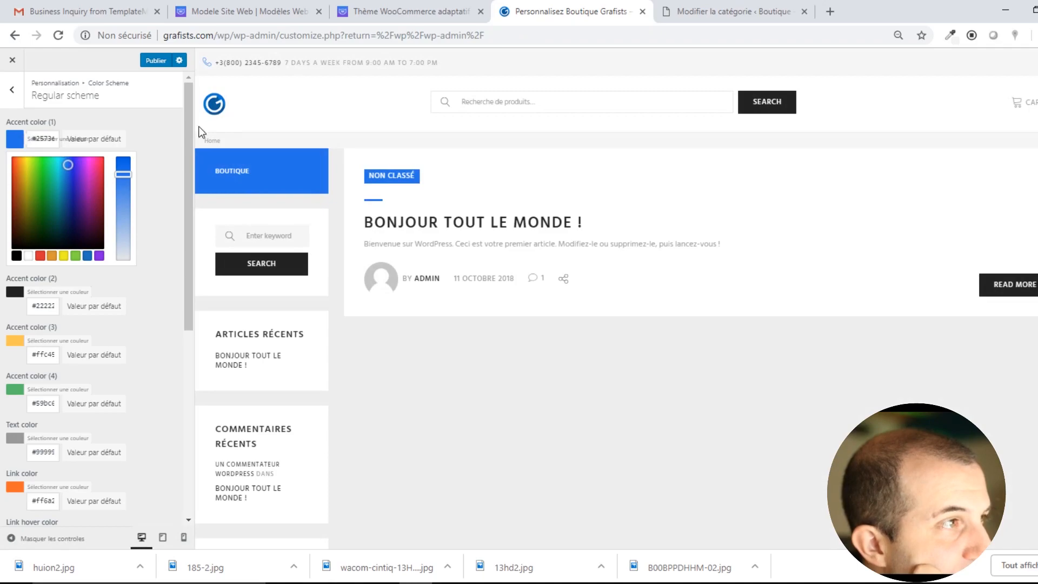
pyautogui.moveTo(123, 172); pyautogui.dragTo(123, 163)
pyautogui.moveTo(66, 166); pyautogui.dragTo(65, 175)
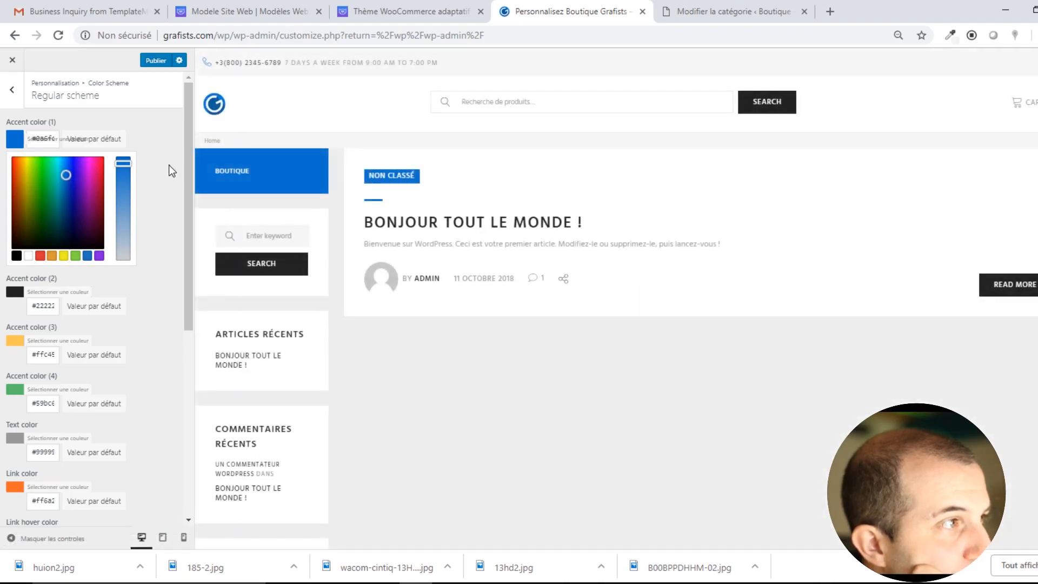
pyautogui.click(158, 61)
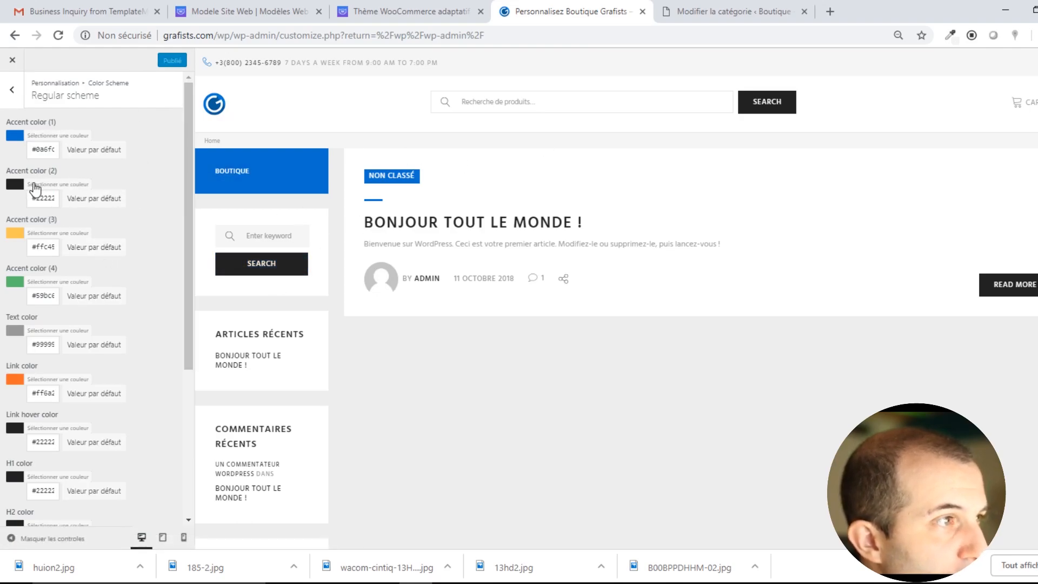
# Open the Regular scheme's accent colour pickers and reveal the hex value of Accent color (2).
pyautogui.click(35, 149)
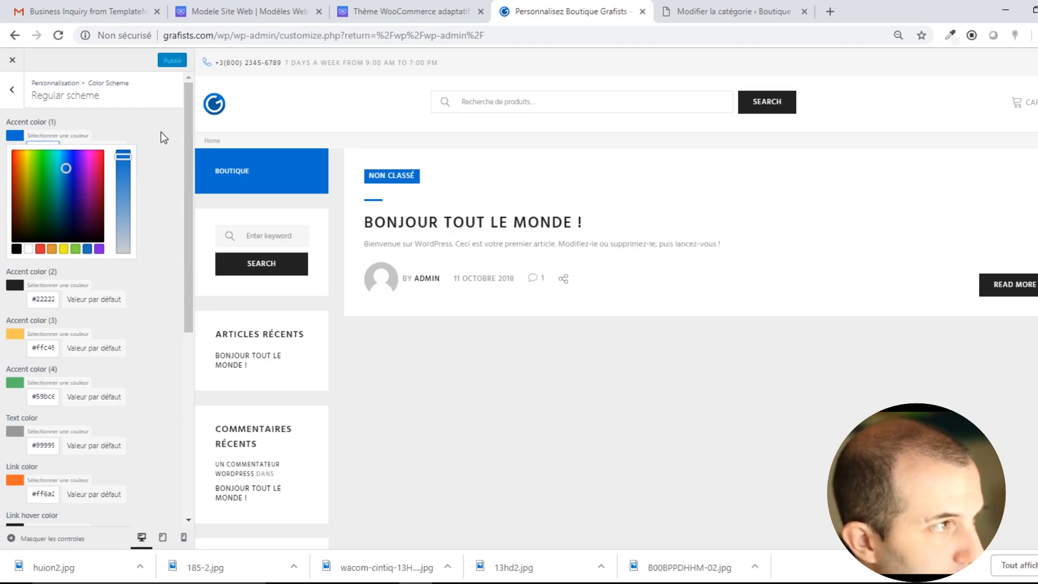
pyautogui.click(58, 297)
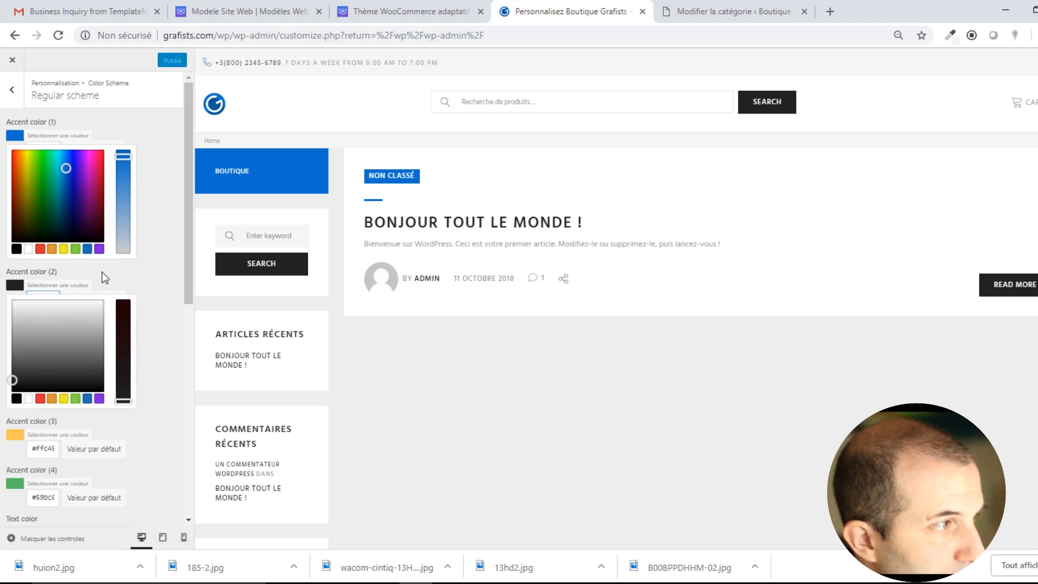
pyautogui.click(44, 143)
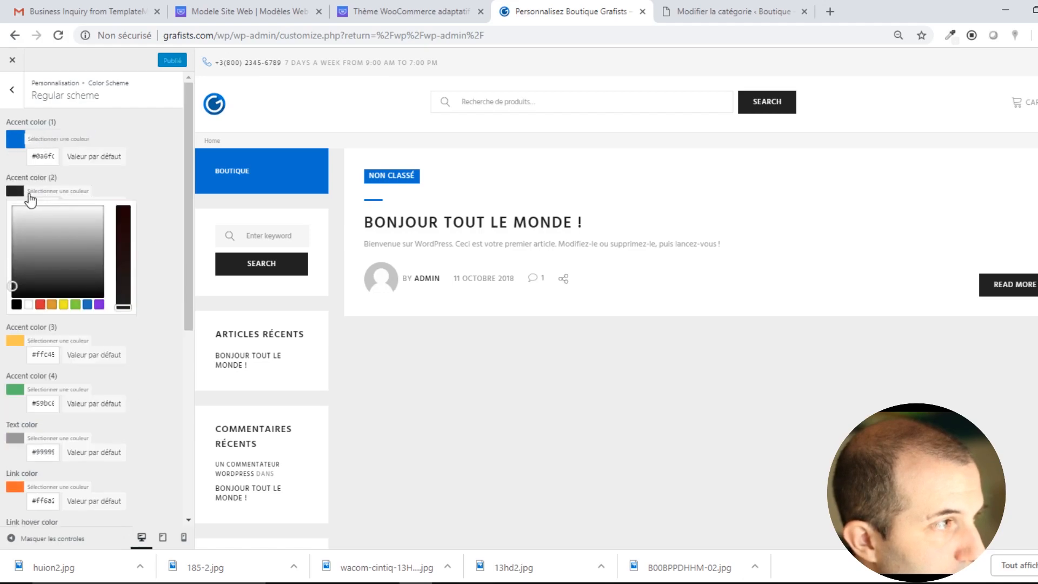
pyautogui.click(33, 183)
pyautogui.click(42, 141)
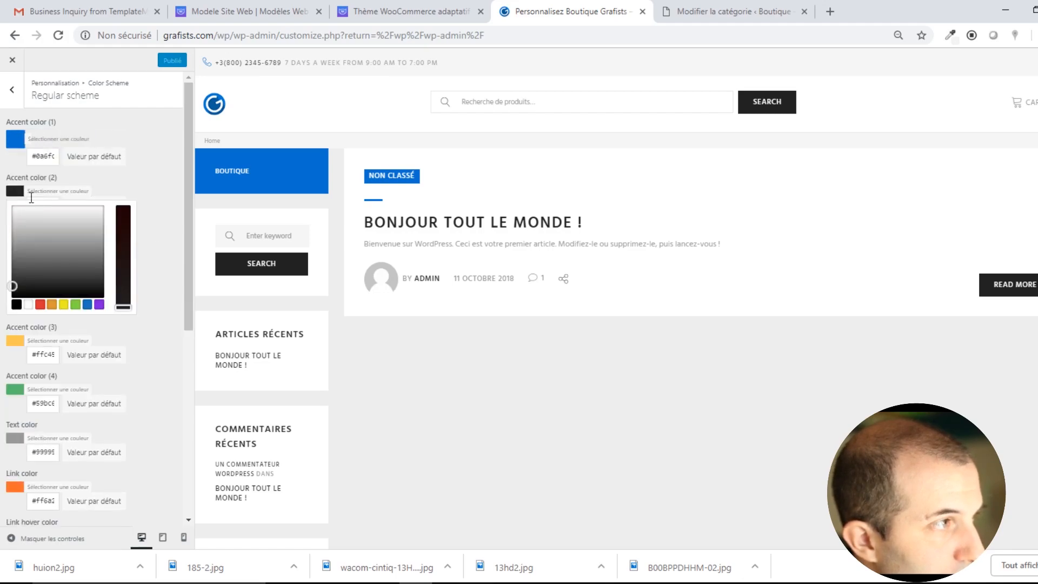
pyautogui.click(35, 178)
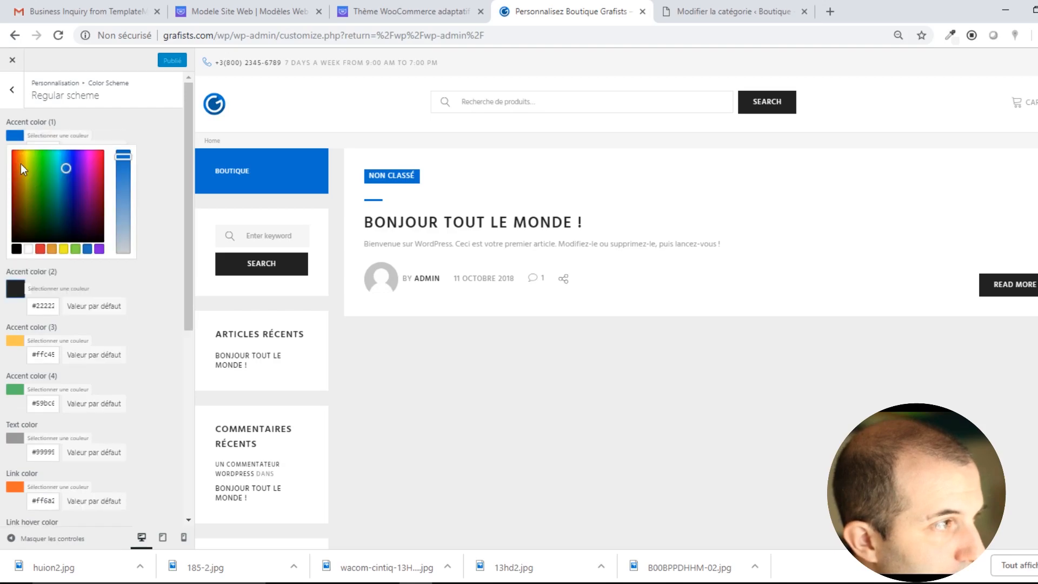
pyautogui.click(28, 138)
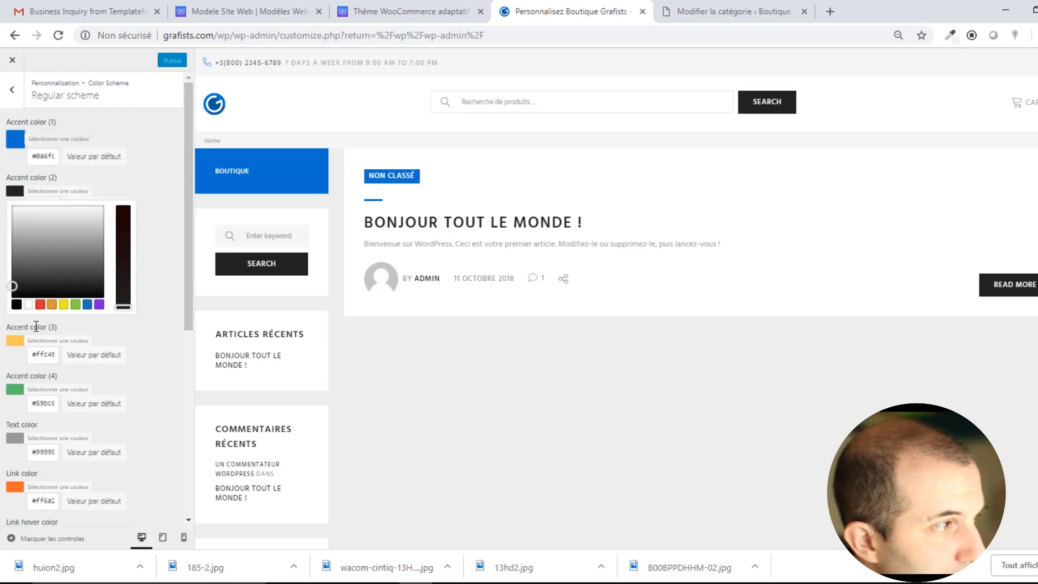
pyautogui.click(125, 334)
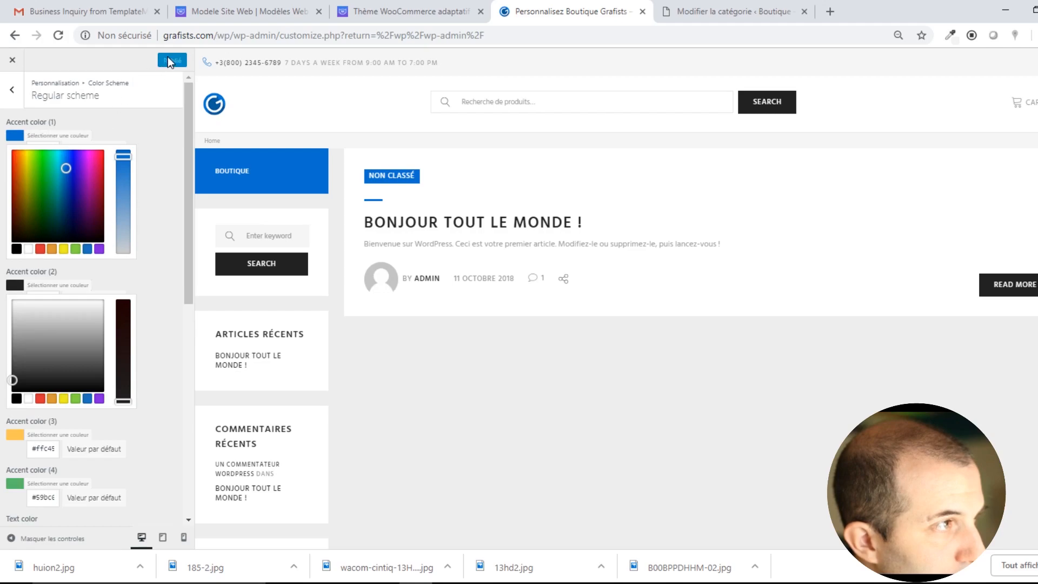
pyautogui.click(12, 89)
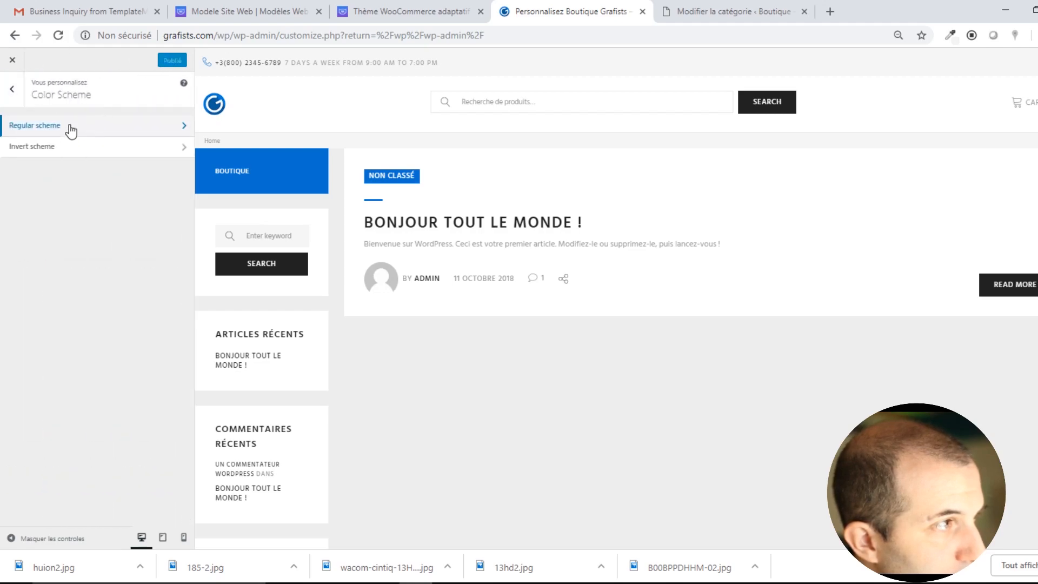
pyautogui.click(35, 125)
pyautogui.click(28, 141)
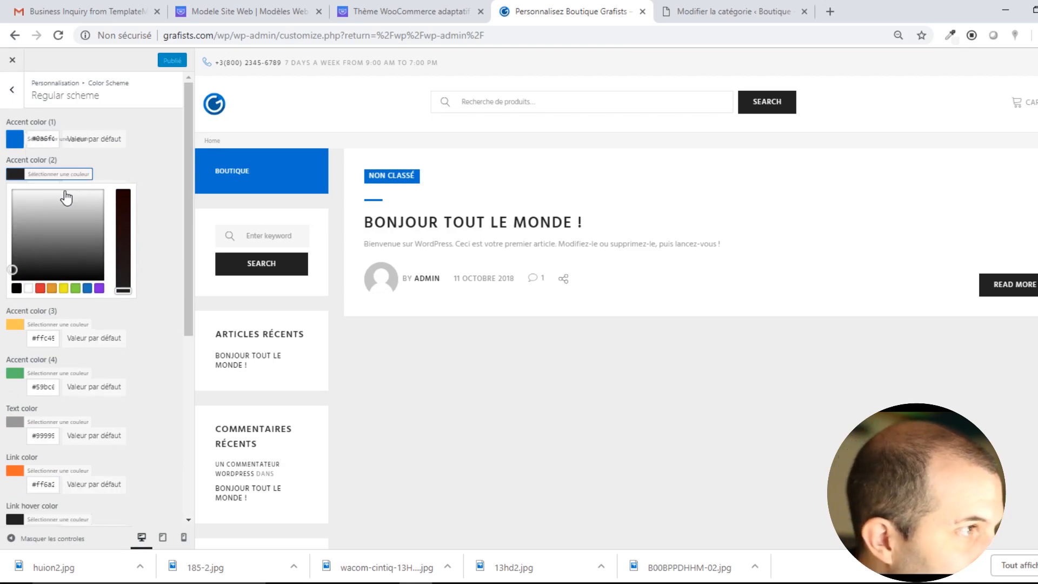
pyautogui.click(89, 176)
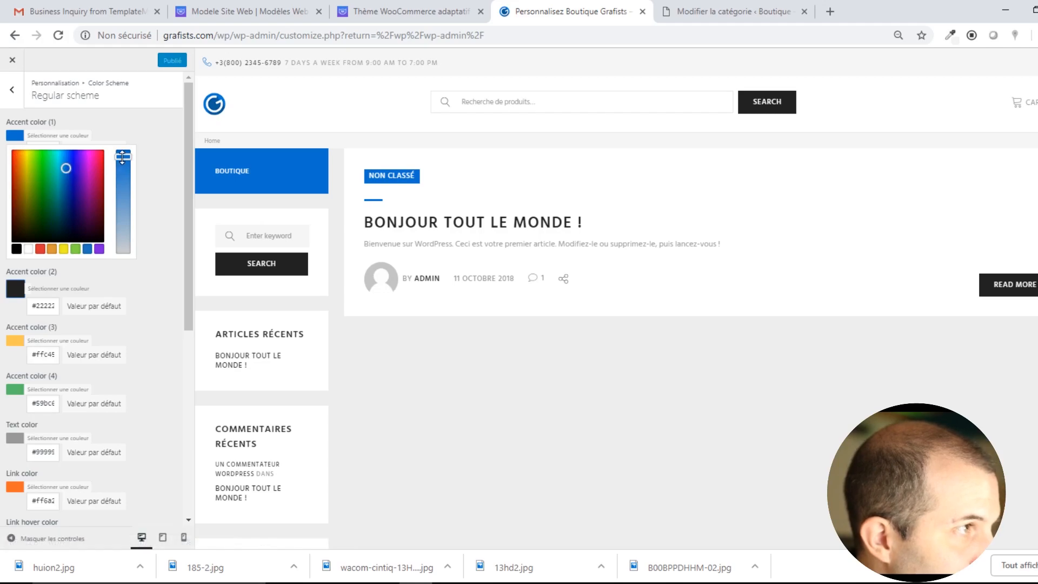
pyautogui.click(69, 168)
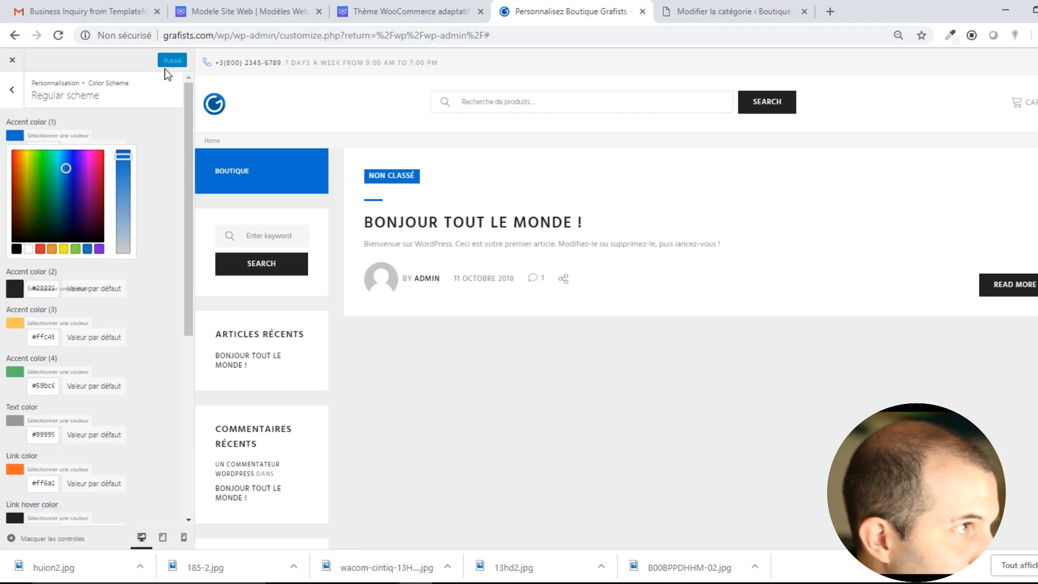
# Paste the blue into Accent color (2) and darken it to a deep navy.
pyautogui.scroll(-2, 138, 160)
pyautogui.scroll(2, 142, 160)
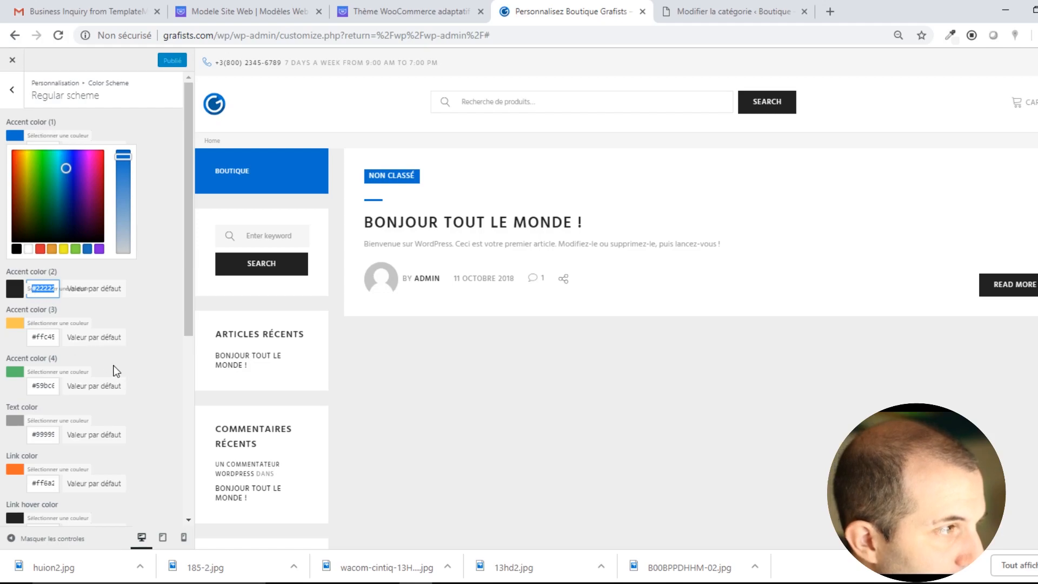
pyautogui.write('#0a6fe')
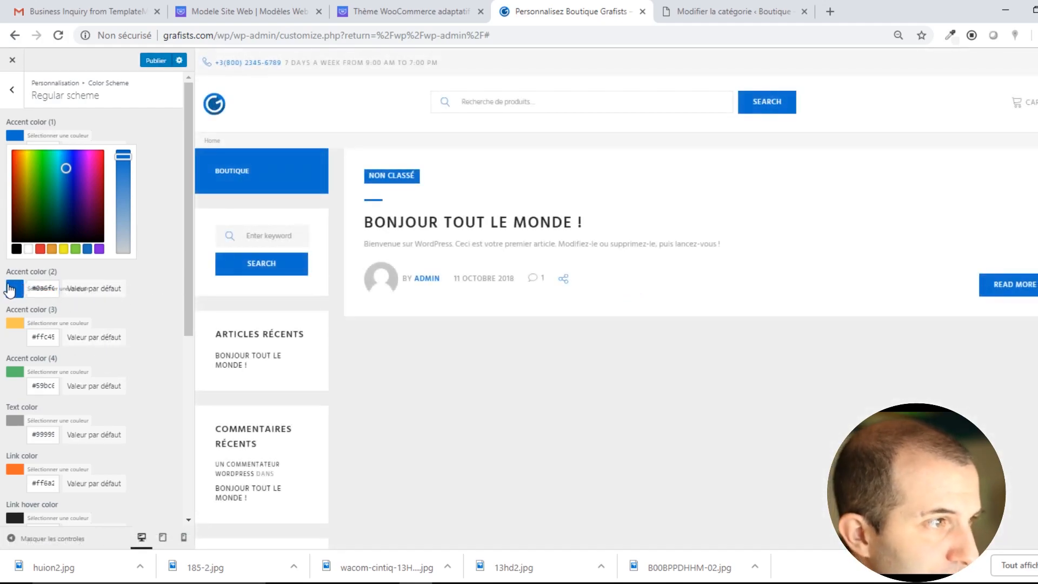
pyautogui.click(9, 287)
pyautogui.moveTo(66, 318); pyautogui.dragTo(66, 342)
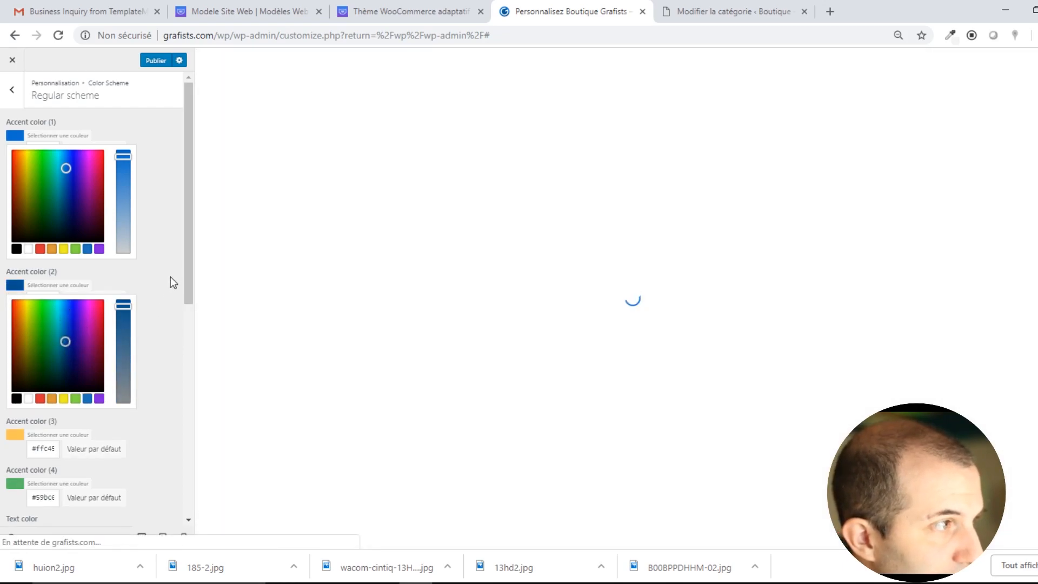
pyautogui.moveTo(70, 352); pyautogui.dragTo(66, 356)
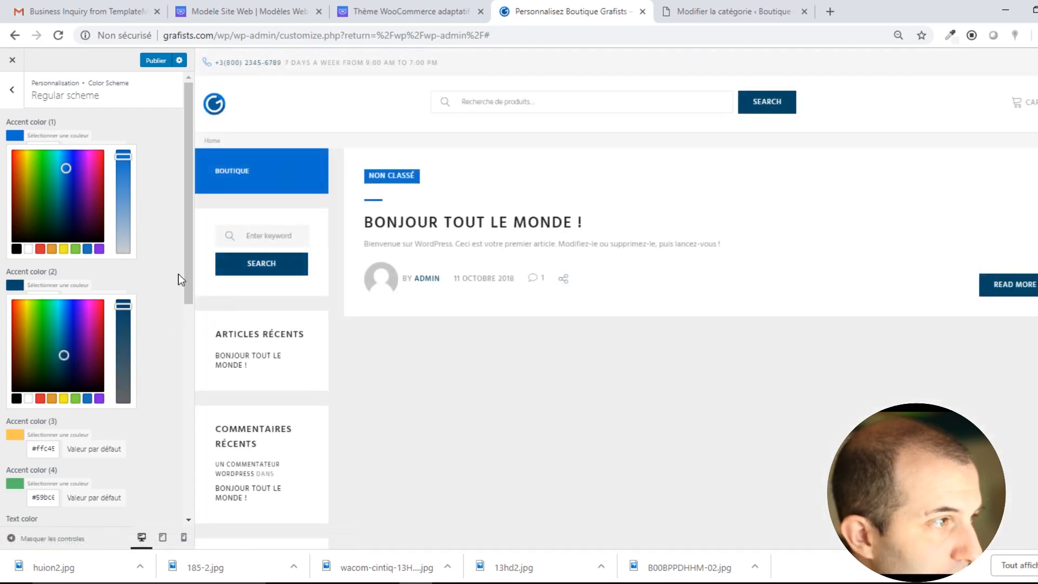
# Show the Boutique page in the preview and change Accent color (3) from orange to light sky blue.
pyautogui.click(21, 437)
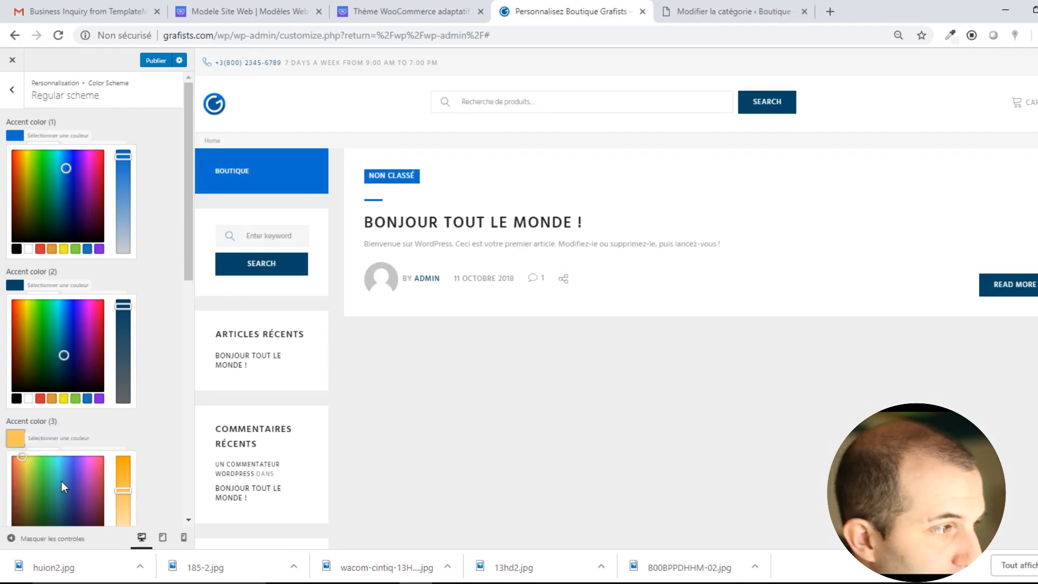
pyautogui.scroll(-1, 56, 475)
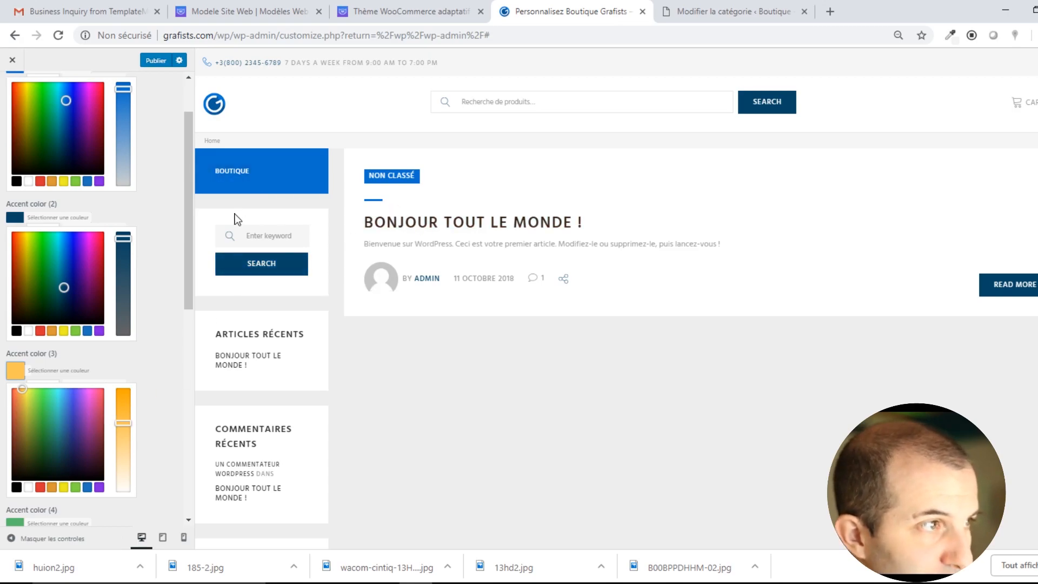
pyautogui.click(237, 183)
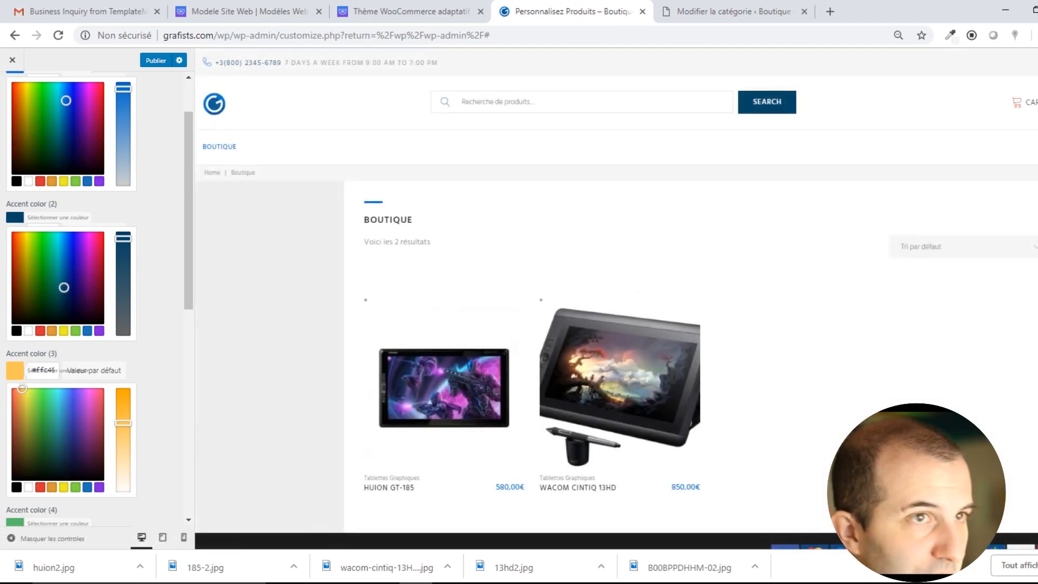
pyautogui.scroll(-1, 941, 268)
pyautogui.scroll(1, 913, 342)
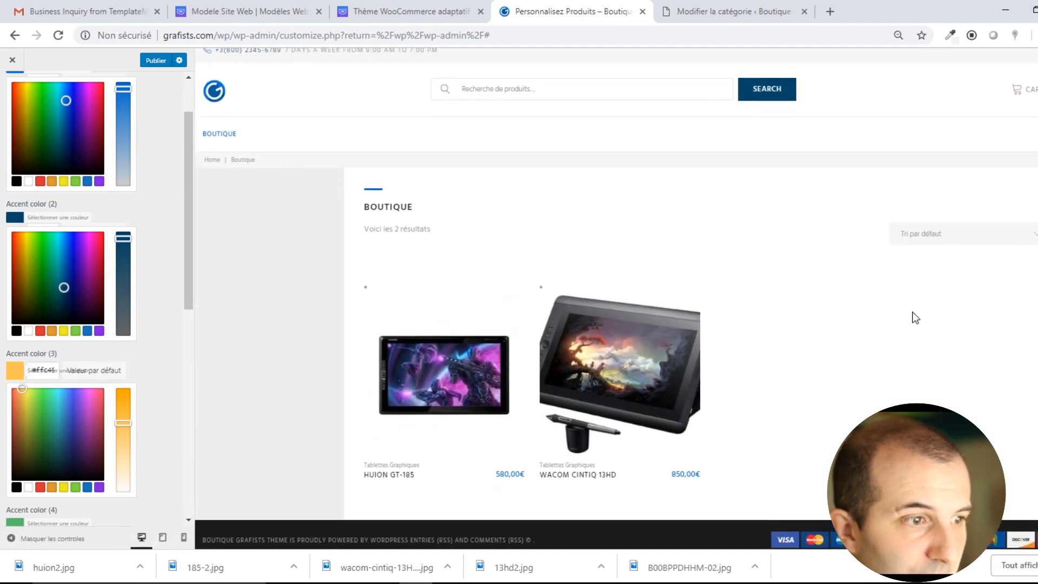
pyautogui.moveTo(76, 440)
pyautogui.mouseDown()
pyautogui.moveTo(52, 400)
pyautogui.moveTo(62, 402)
pyautogui.mouseUp()
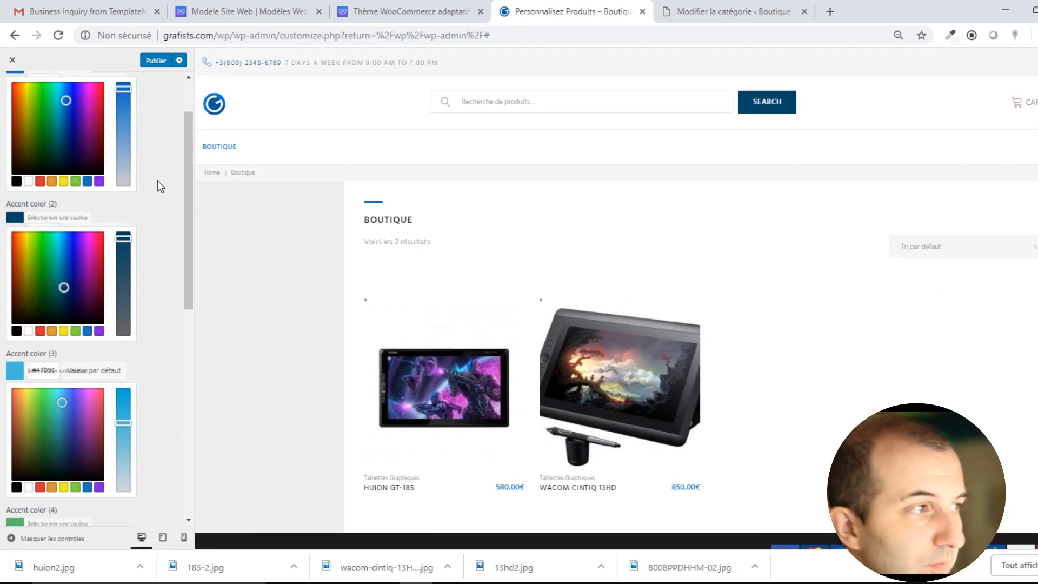
pyautogui.click(164, 341)
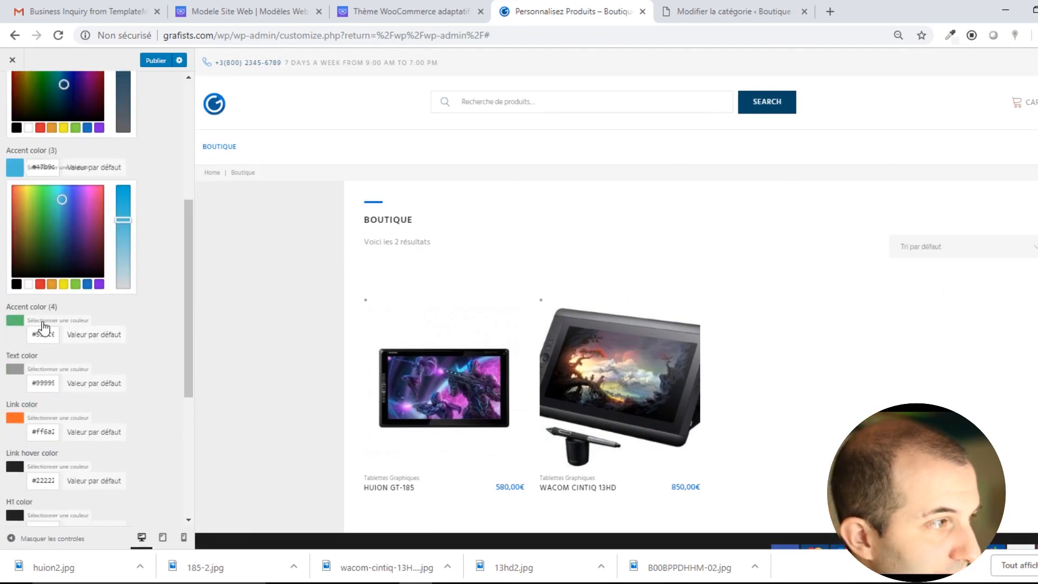
pyautogui.scroll(-3, 46, 333)
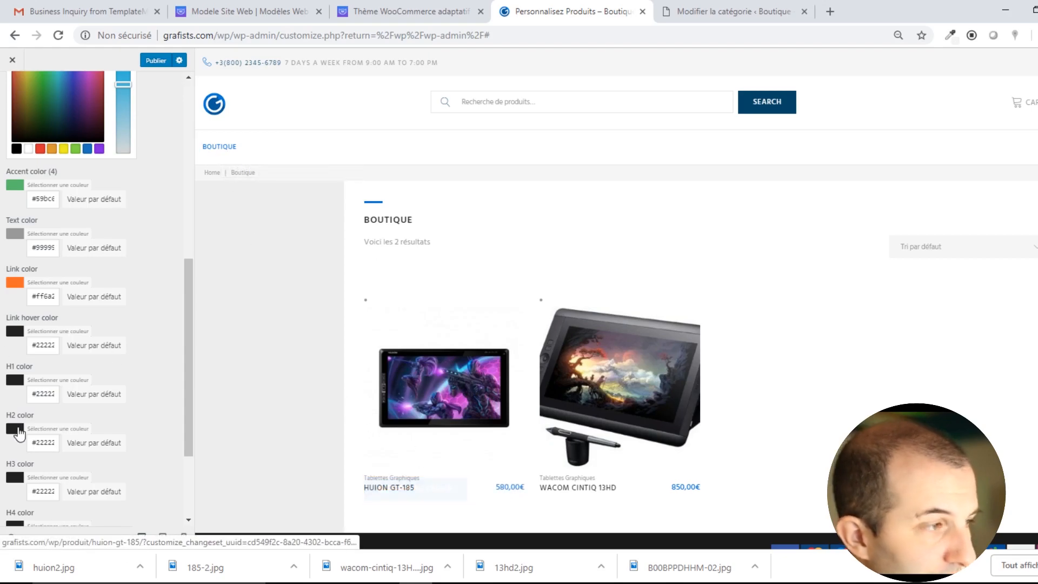
# Change the Link color from orange to cyan and briefly inspect the BOUTIQUE heading.
pyautogui.click(15, 283)
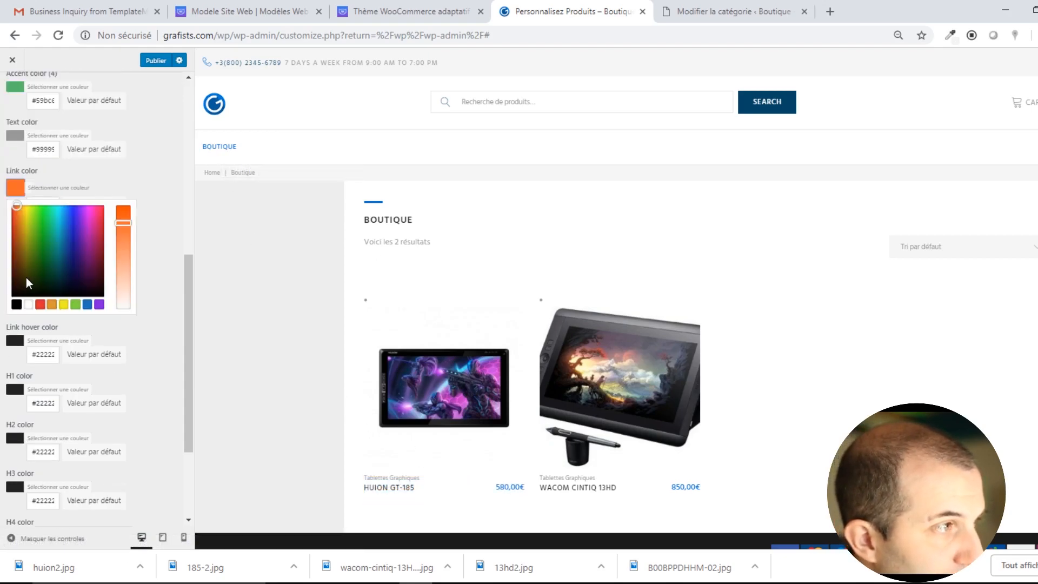
pyautogui.moveTo(35, 227); pyautogui.dragTo(59, 217)
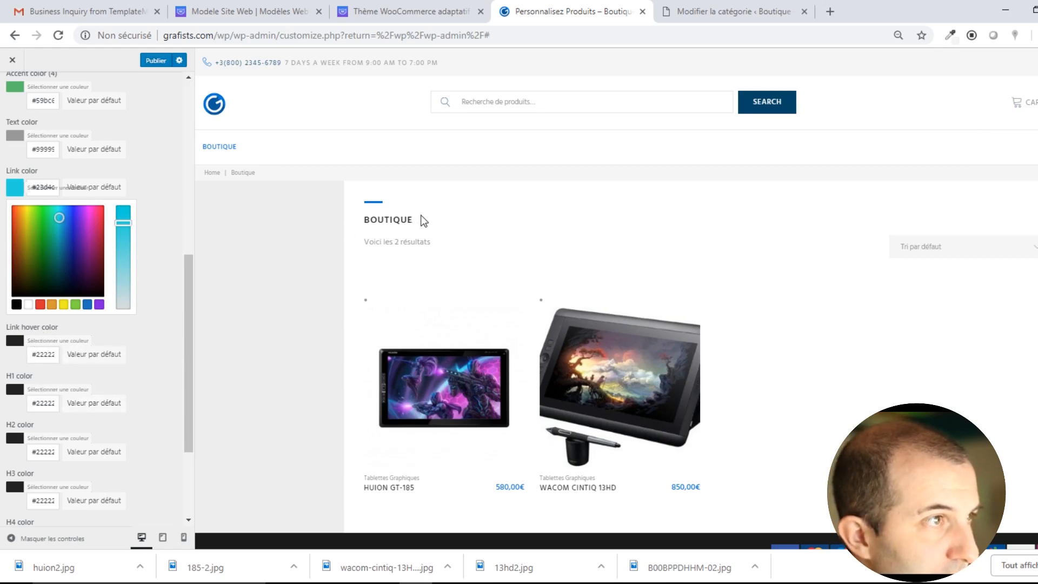
pyautogui.rightClick(386, 218)
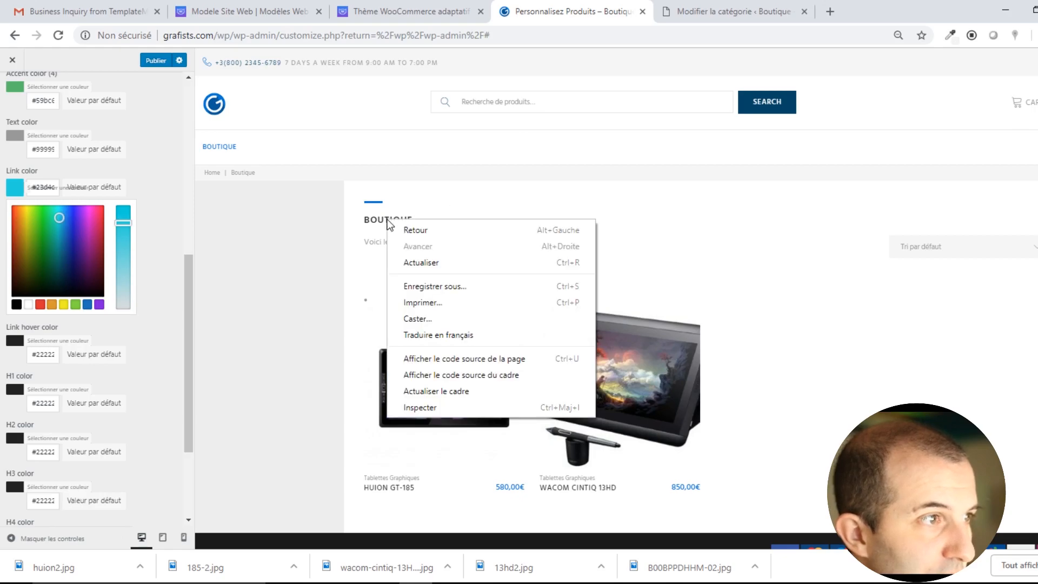
pyautogui.click(437, 410)
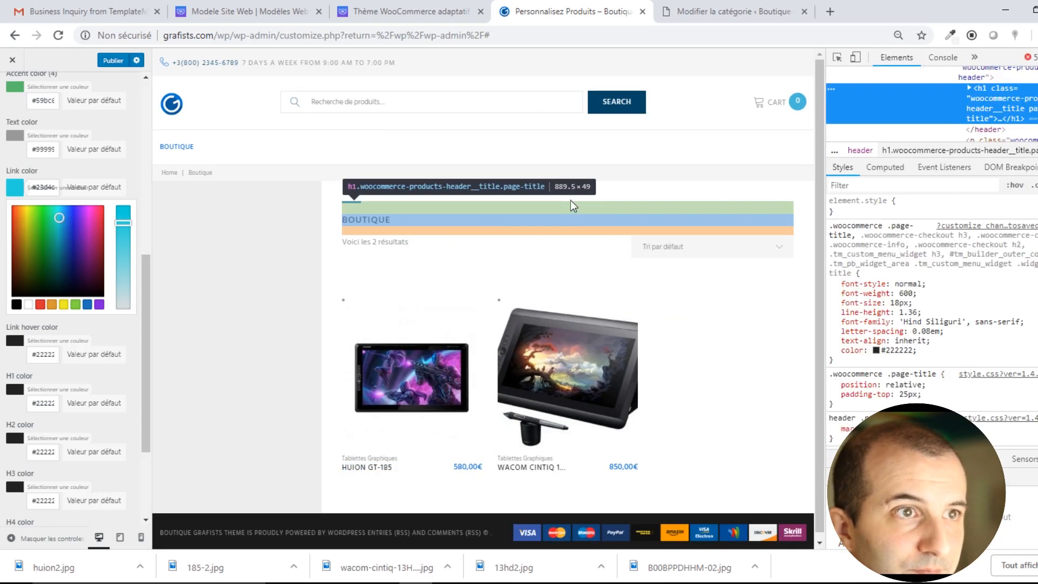
pyautogui.click(1037, 58)
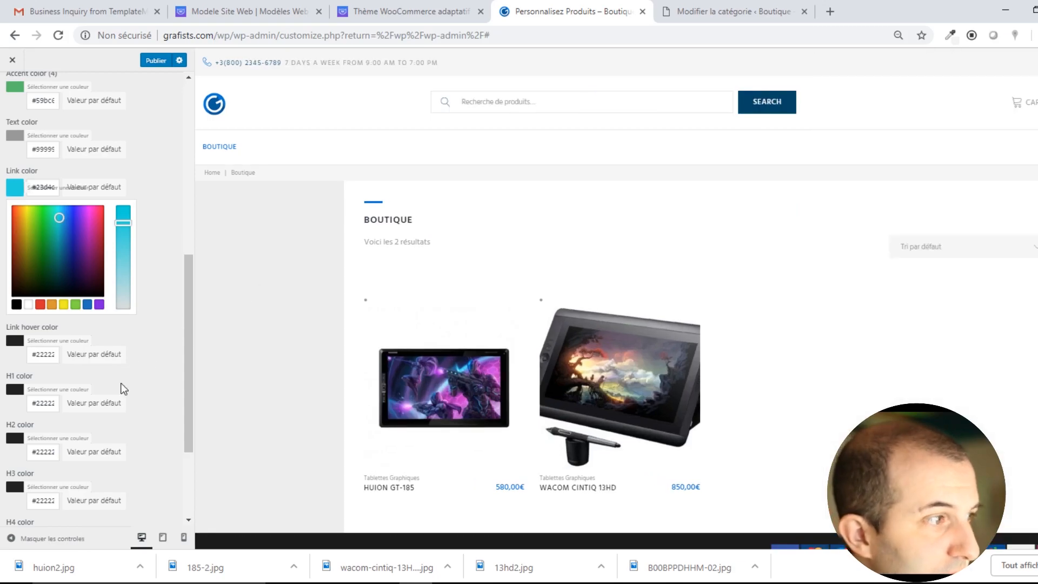
# Set the H1 color to a dark navy blue.
pyautogui.click(52, 408)
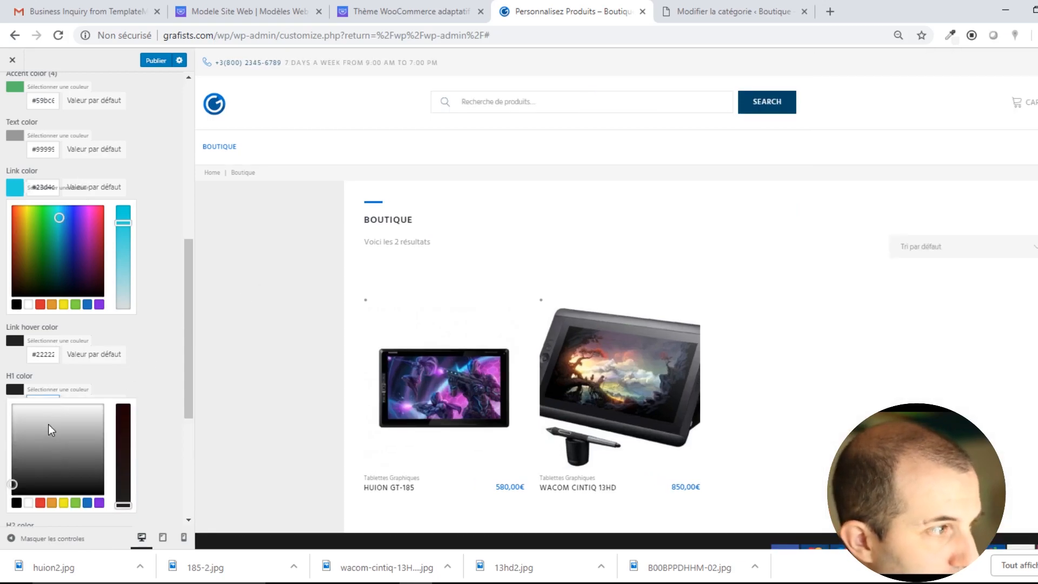
pyautogui.click(87, 502)
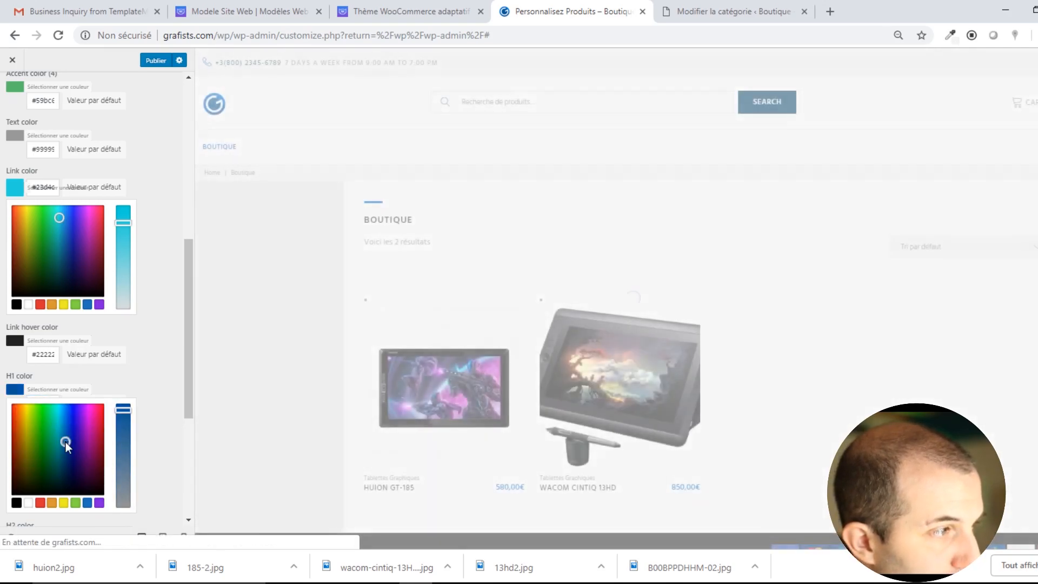
pyautogui.moveTo(65, 442); pyautogui.dragTo(65, 453)
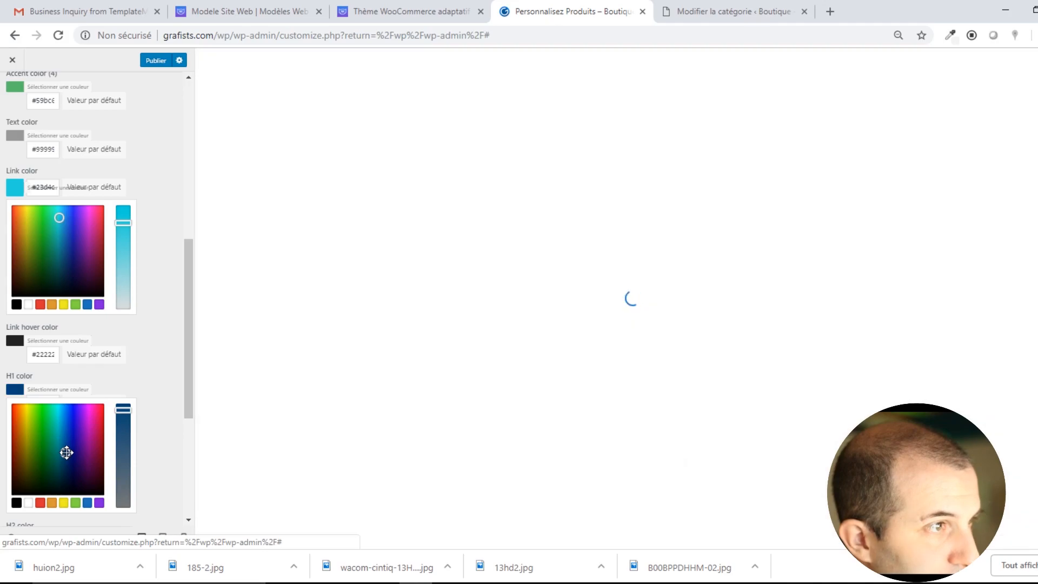
pyautogui.click(151, 379)
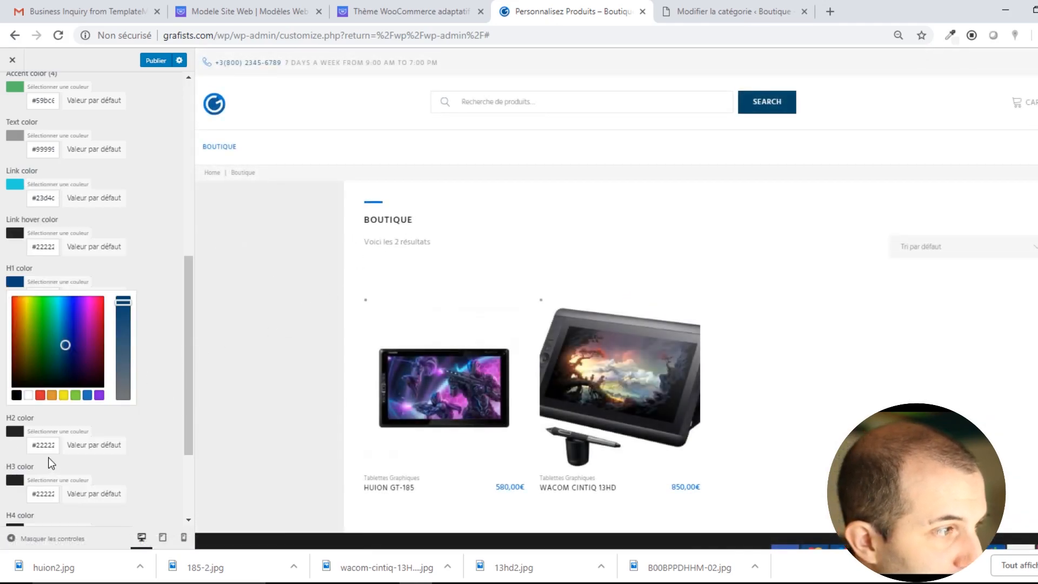
# Inspect the shop heading's styles again and return the preview to the Boutique shop page.
pyautogui.rightClick(389, 215)
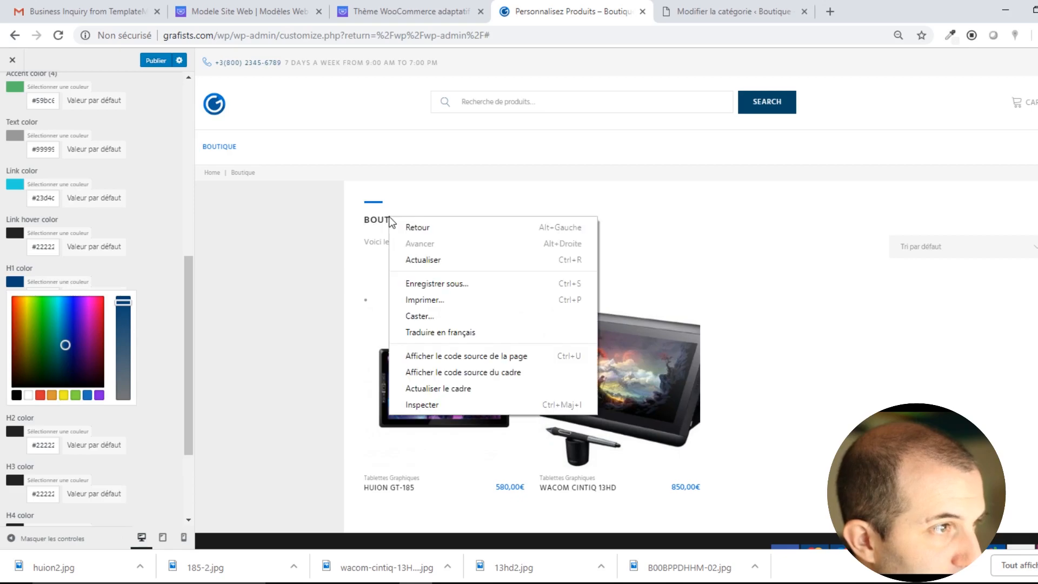
pyautogui.click(418, 404)
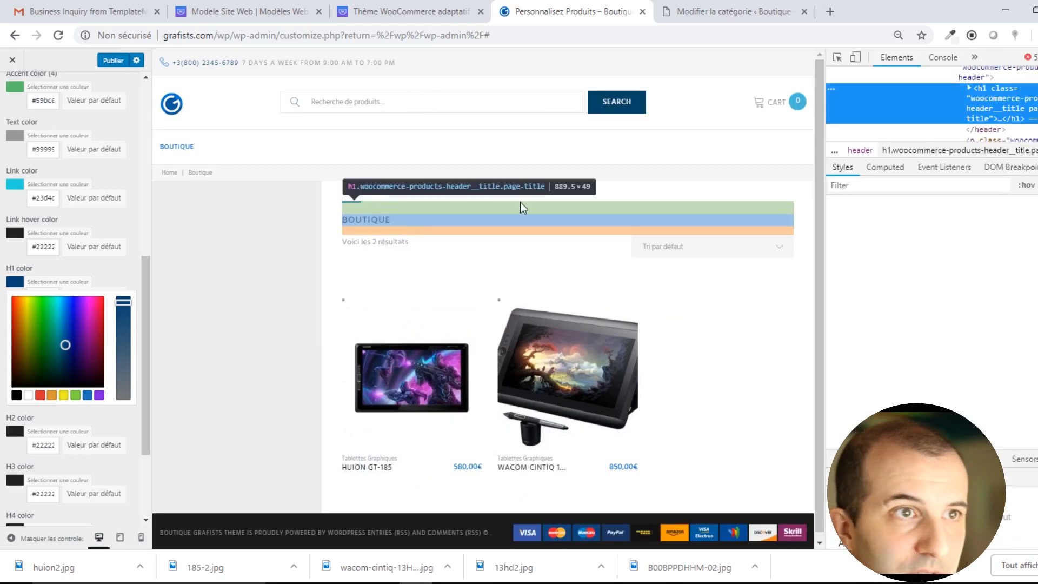
pyautogui.scroll(3, 998, 109)
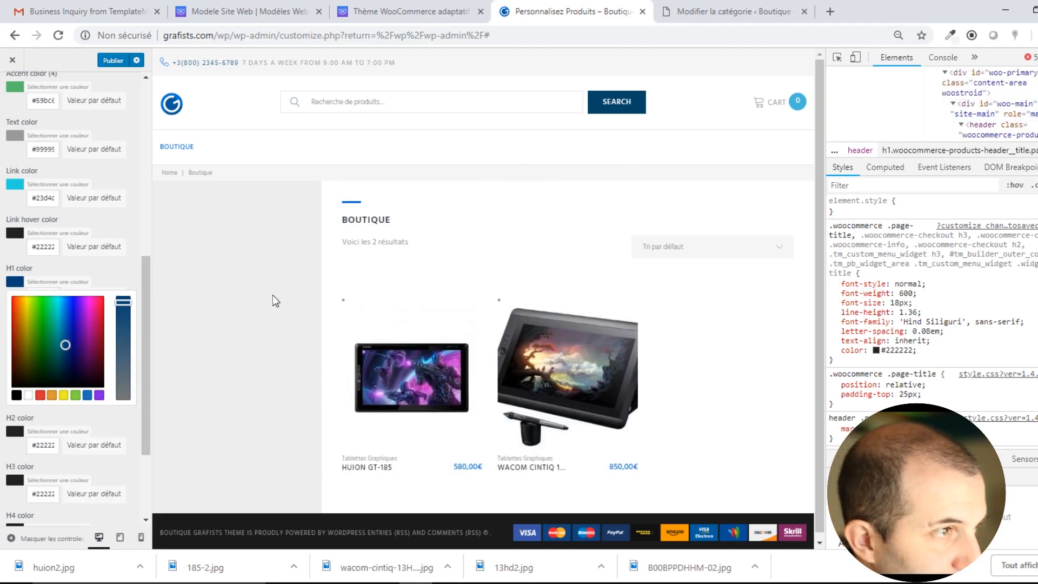
pyautogui.click(171, 147)
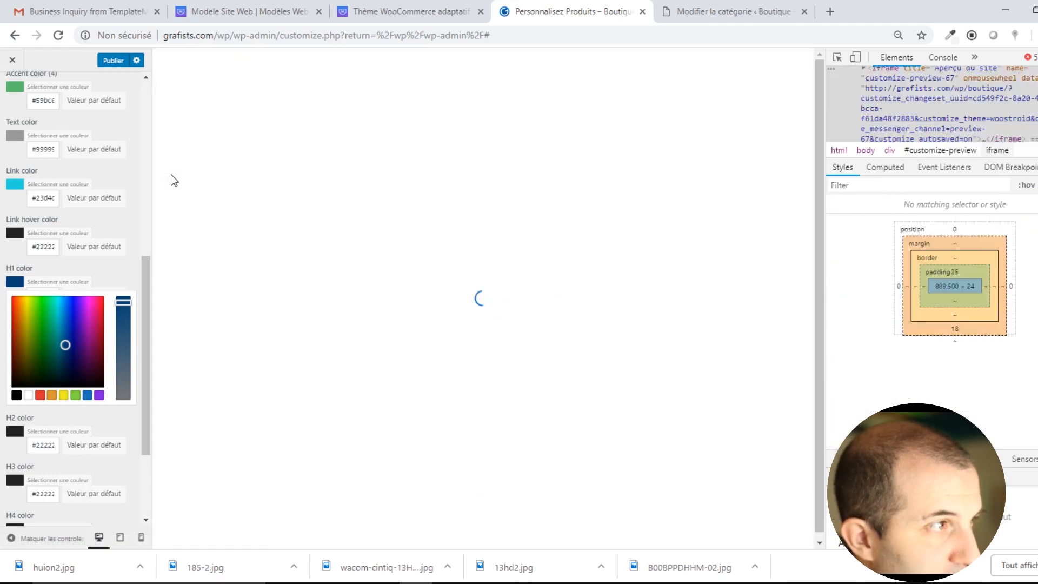
pyautogui.click(170, 173)
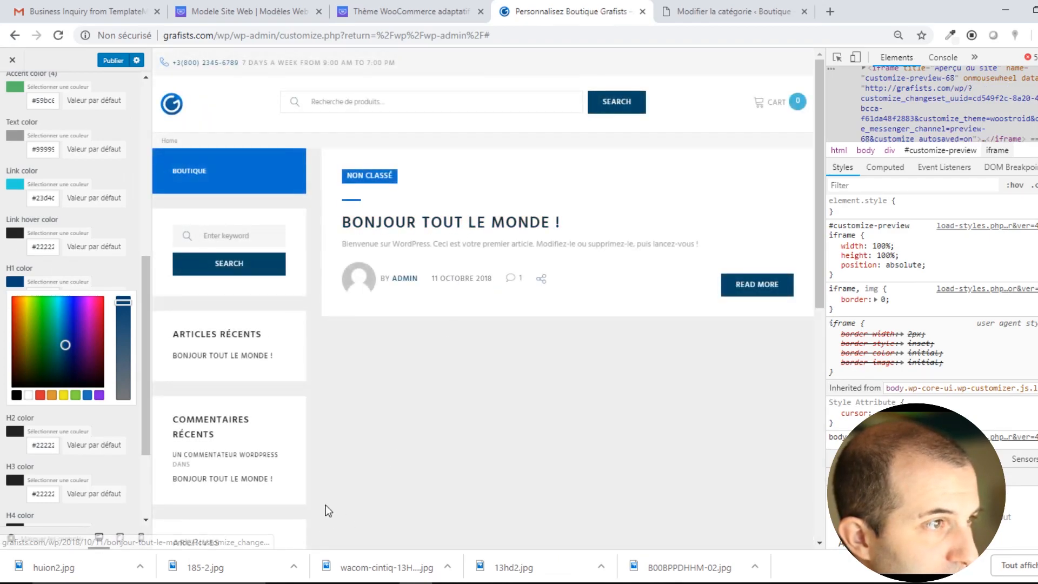
pyautogui.click(195, 176)
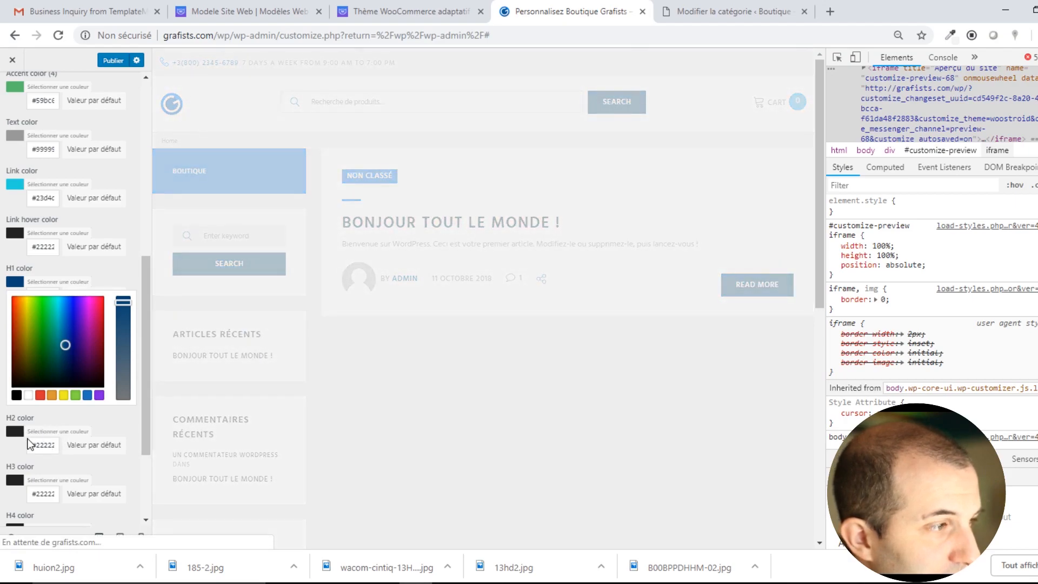
pyautogui.scroll(-1, 35, 441)
pyautogui.scroll(-1, 35, 441)
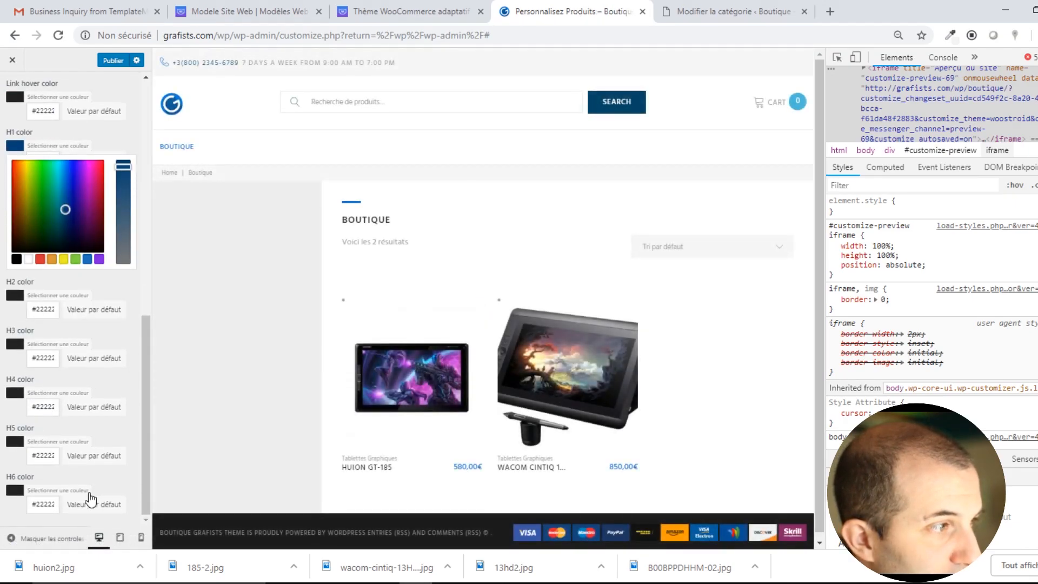
pyautogui.scroll(10, 128, 202)
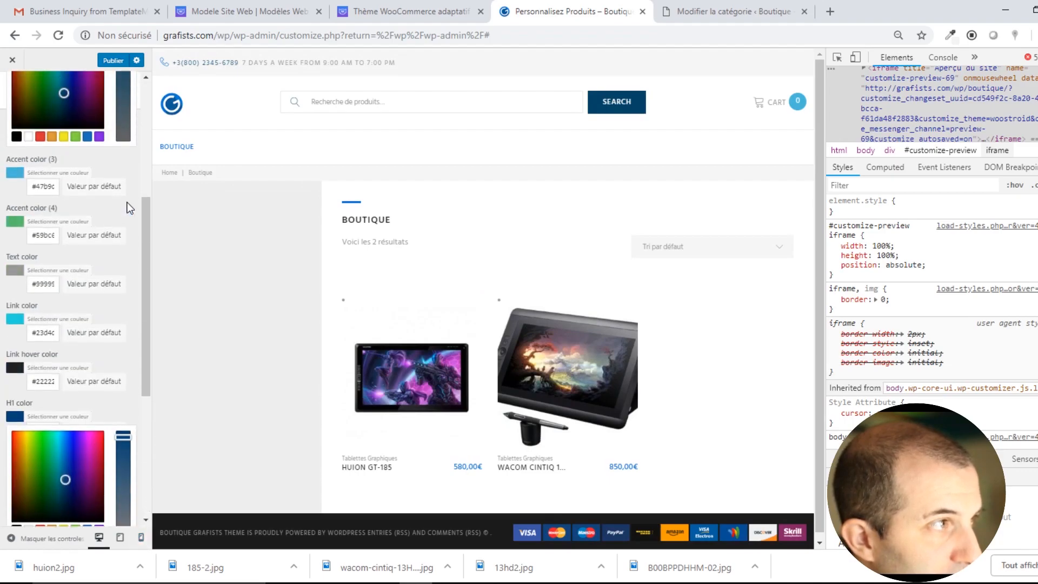
# Publish the colour edits, glance at the Invert scheme, and go to the Couleurs section.
pyautogui.click(116, 64)
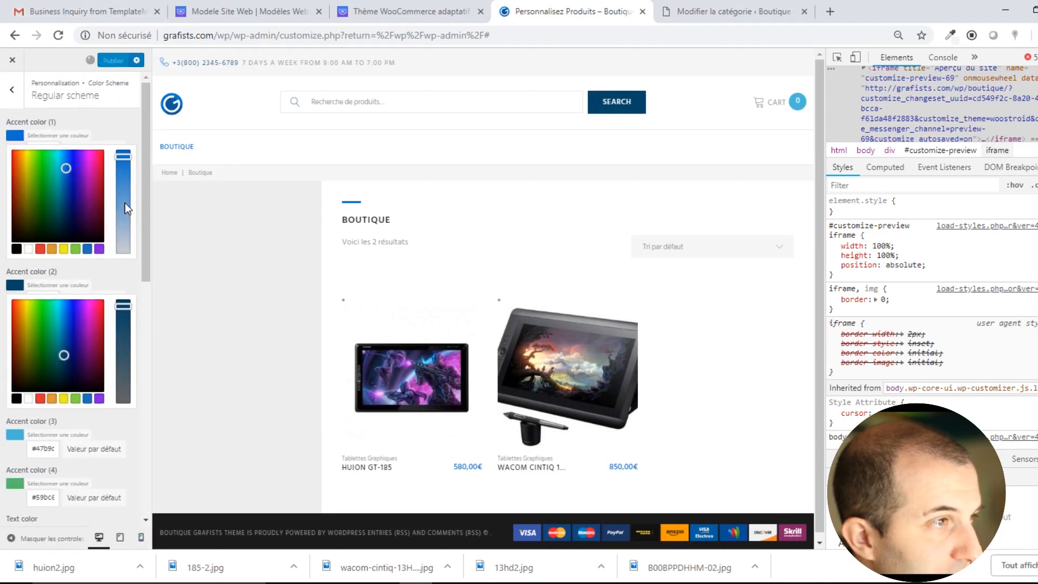
pyautogui.click(12, 90)
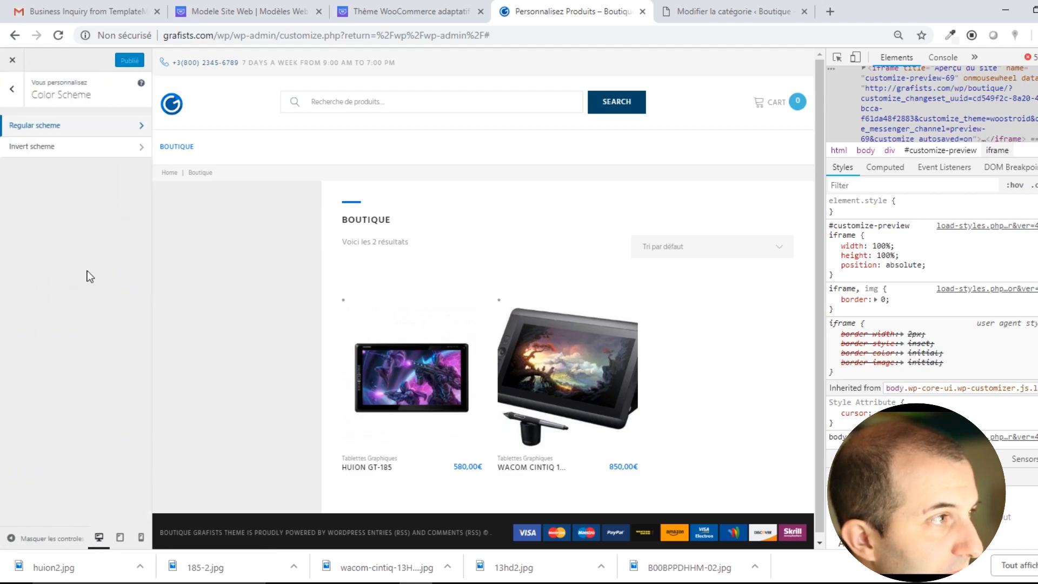
pyautogui.click(65, 143)
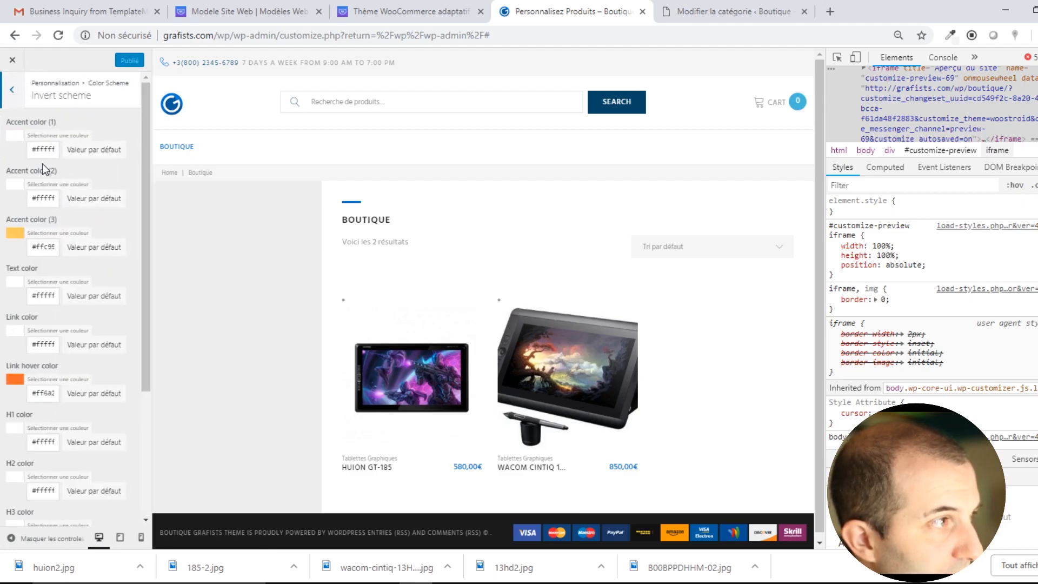
pyautogui.click(15, 90)
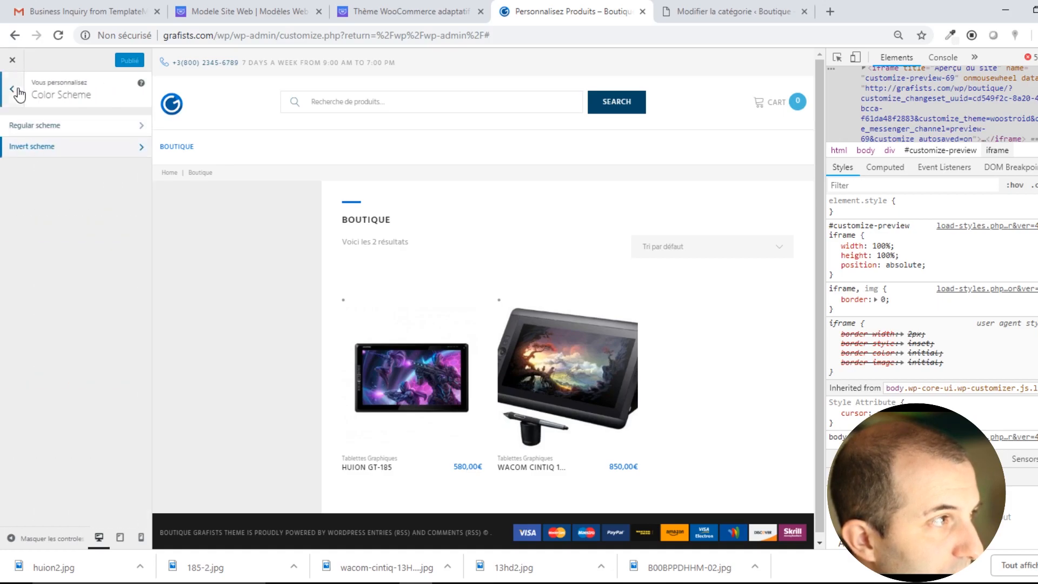
pyautogui.click(15, 91)
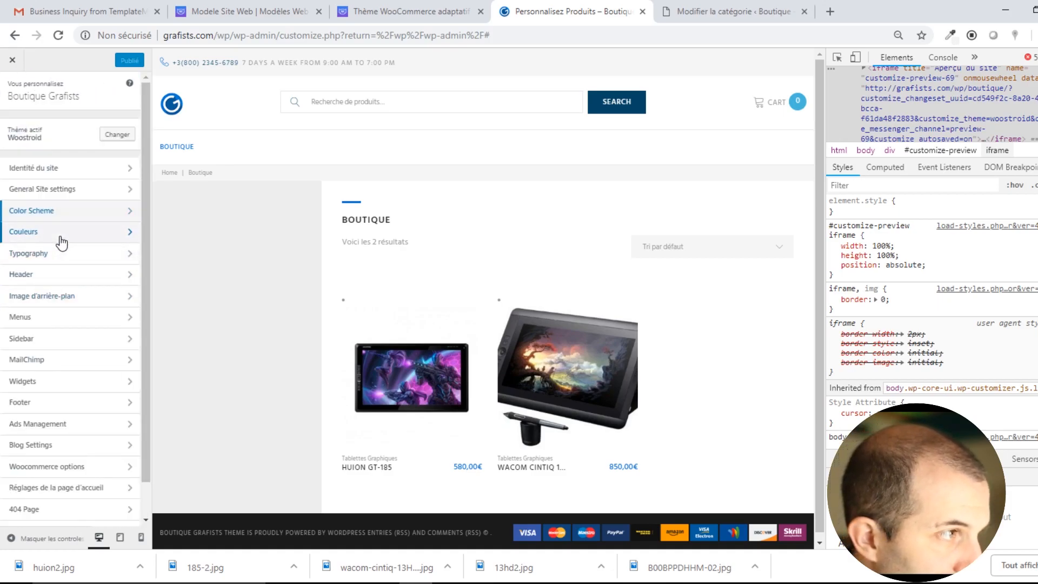
pyautogui.click(61, 233)
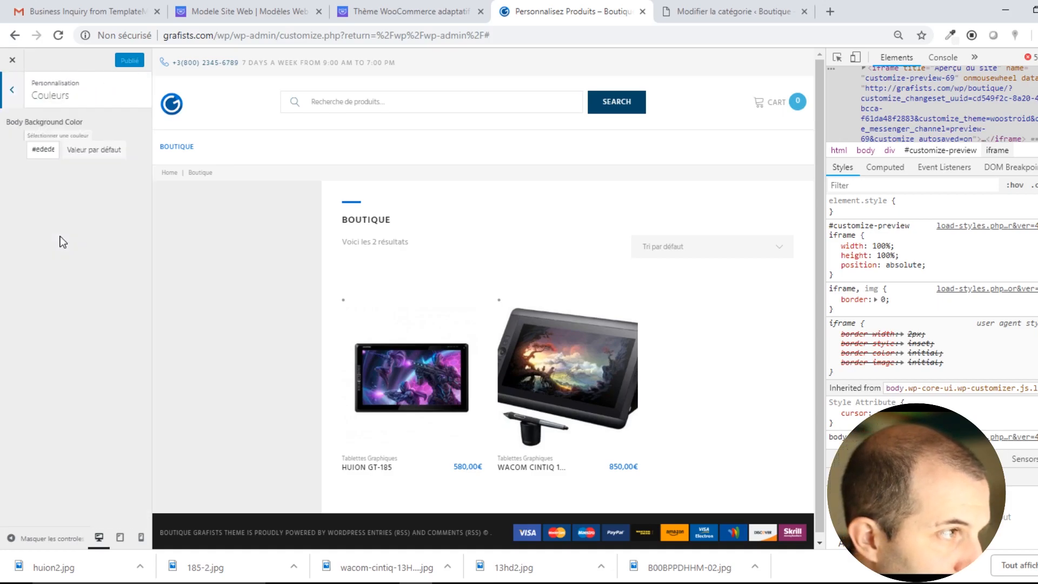
# Paste a bright blue hex value into Body Background Color, replacing the light grey.
pyautogui.click(49, 154)
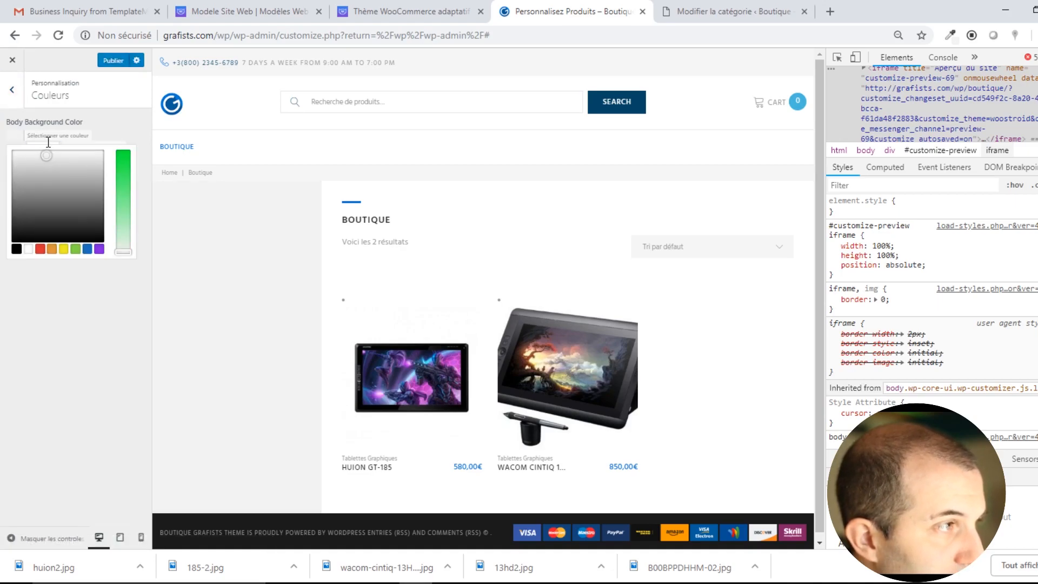
pyautogui.hotkey('ctrl', 'a')
pyautogui.click(47, 141)
pyautogui.click(46, 141)
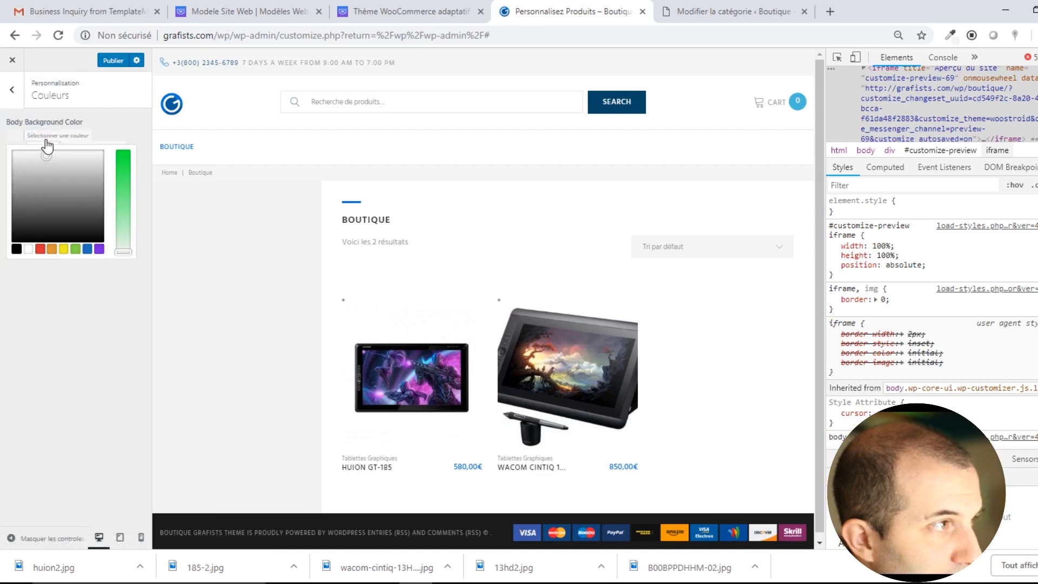
pyautogui.click(46, 143)
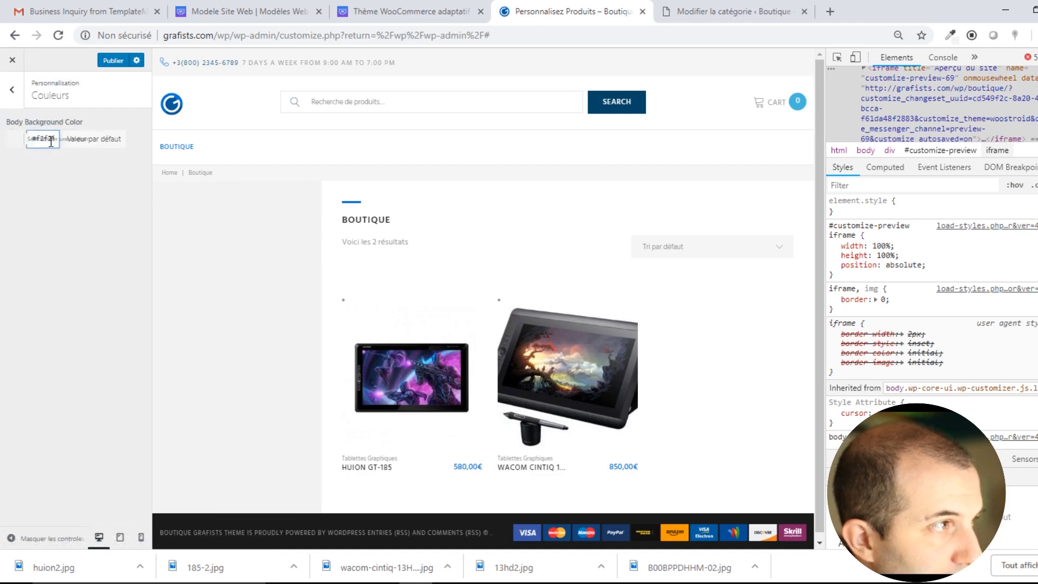
pyautogui.hotkey('ctrl', 'a')
pyautogui.doubleClick(51, 141)
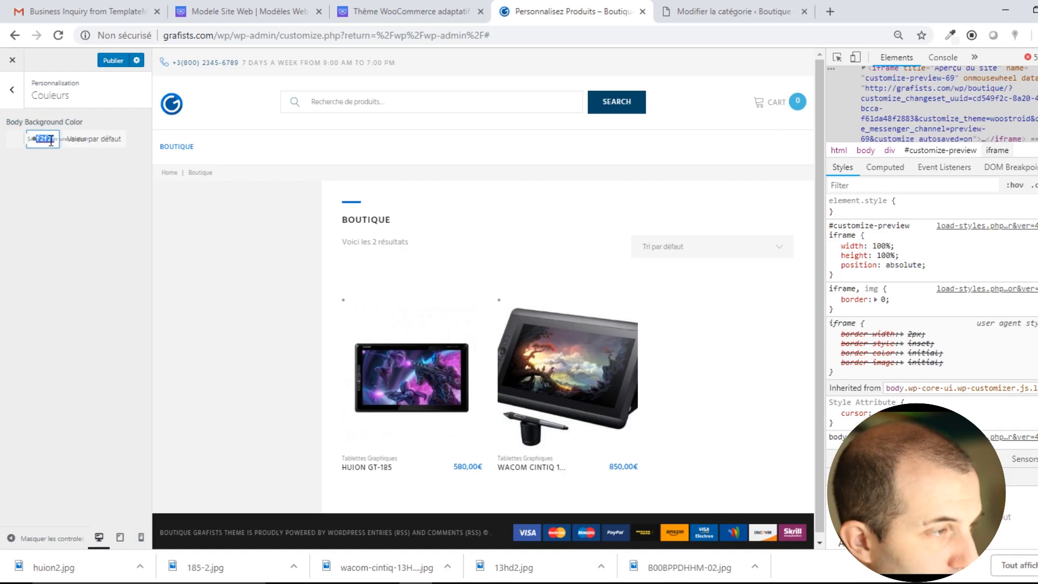
pyautogui.hotkey('ctrl', 'v')
pyautogui.click(95, 207)
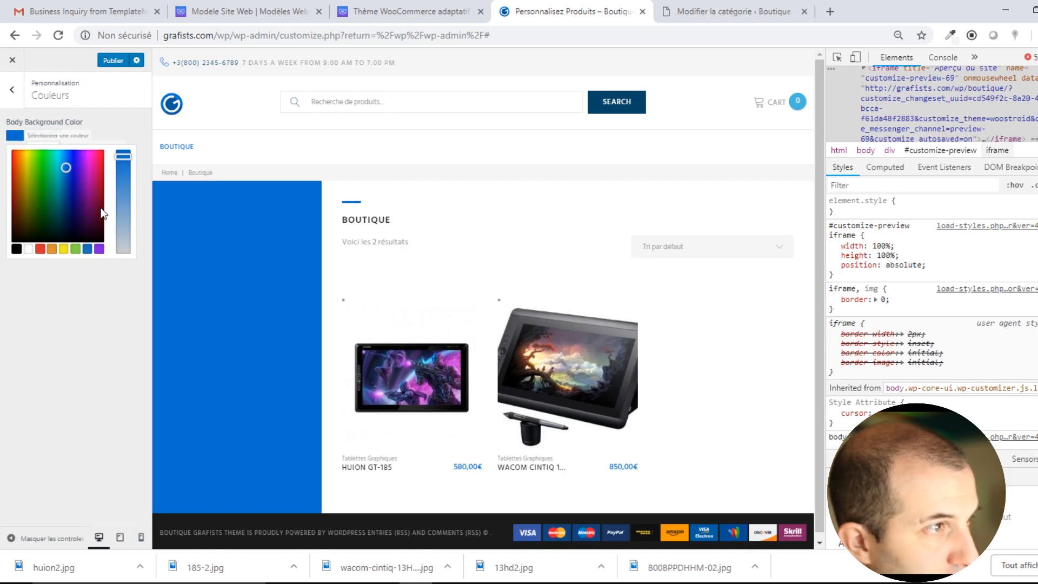
pyautogui.hotkey('ctrl', '-')
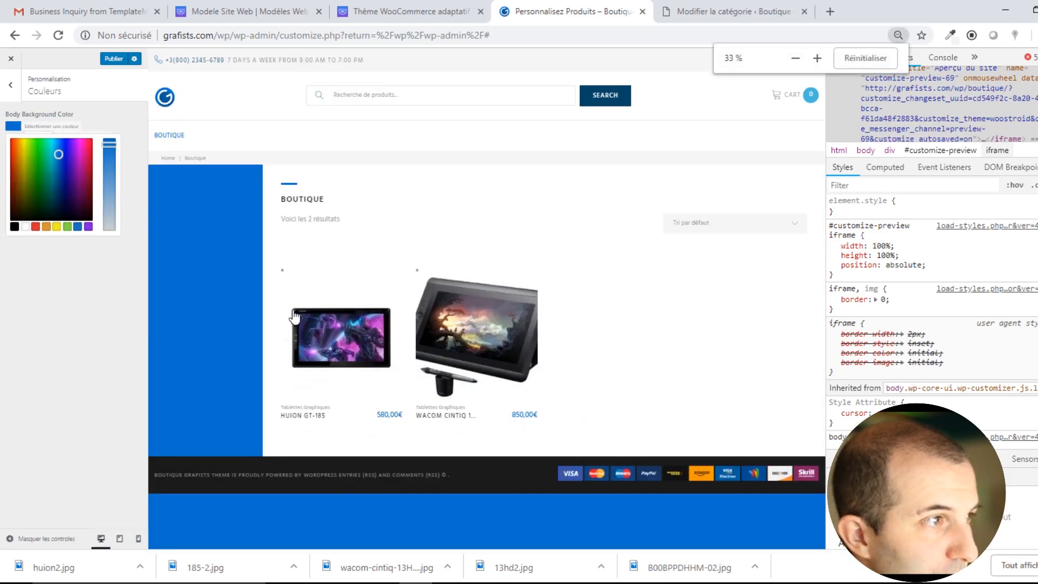
pyautogui.hotkey('ctrl', '+')
pyautogui.hotkey('ctrl', '+')
pyautogui.hotkey('ctrl', '+')
pyautogui.hotkey('ctrl', '+')
pyautogui.hotkey('ctrl', '+')
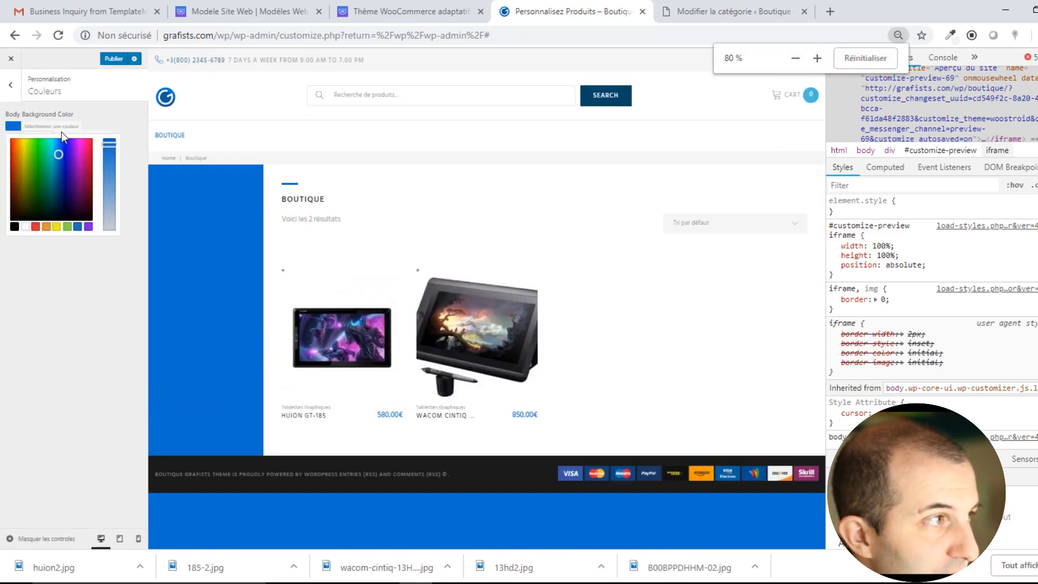
pyautogui.hotkey('ctrl', '+')
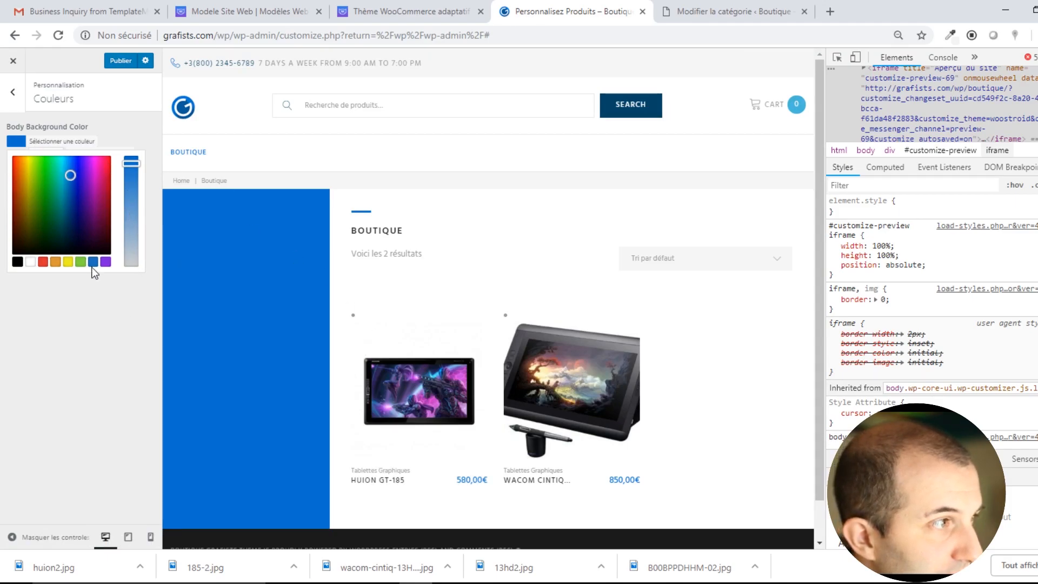
pyautogui.click(12, 91)
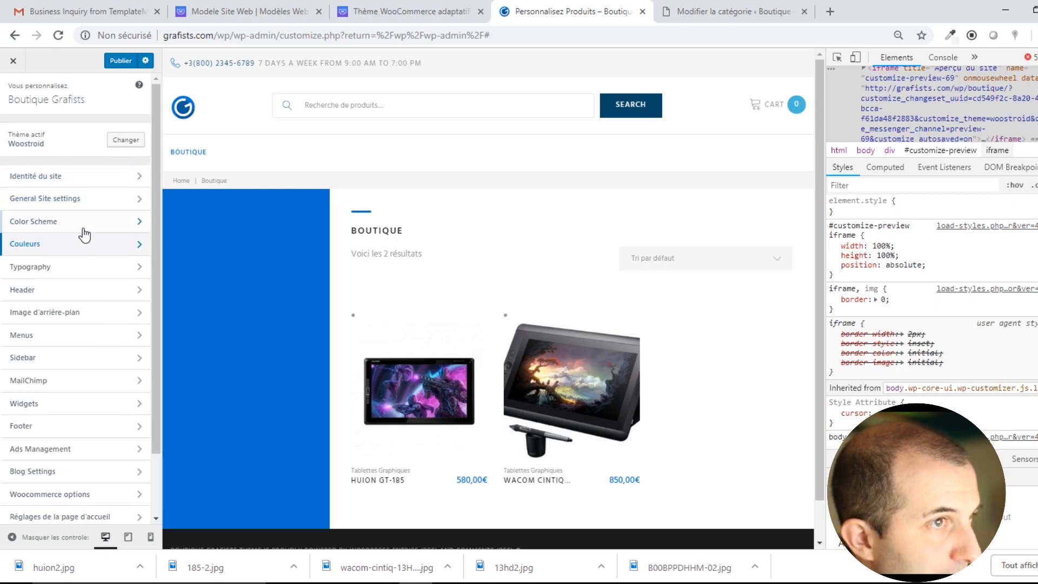
# In Typography > H1 Heading, try Carme as the font family.
pyautogui.click(58, 270)
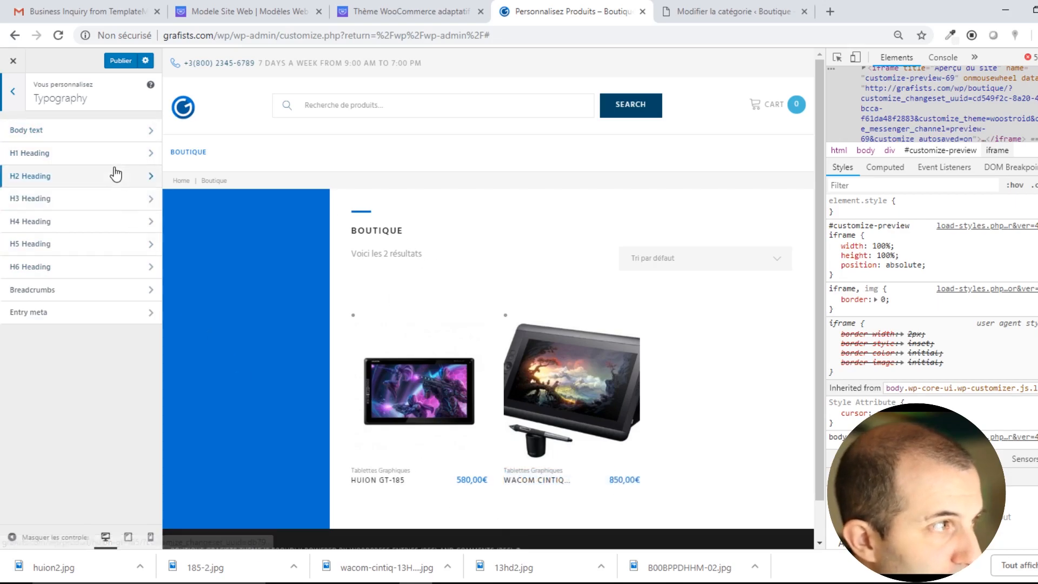
pyautogui.click(62, 154)
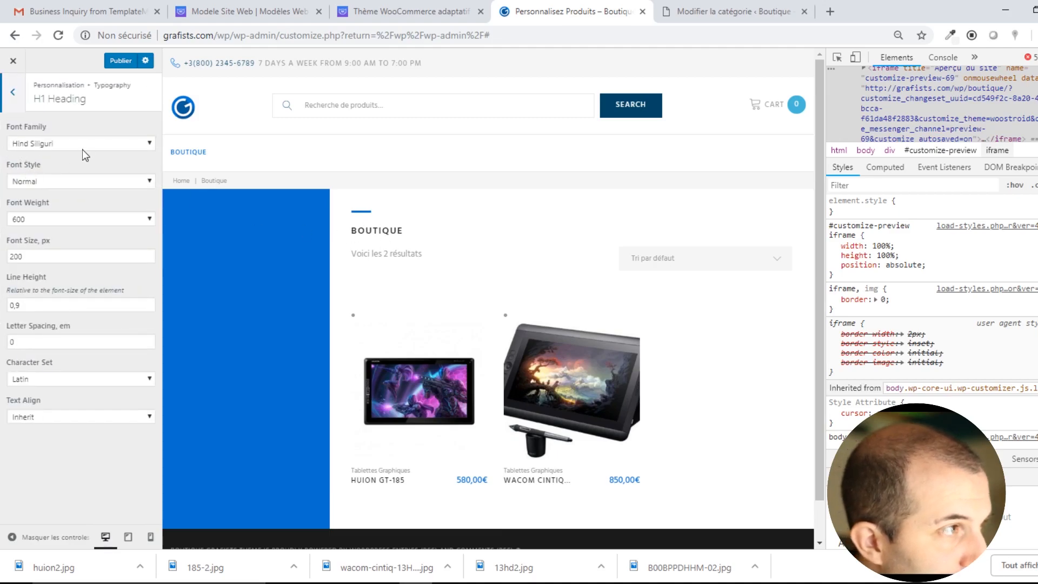
pyautogui.click(89, 150)
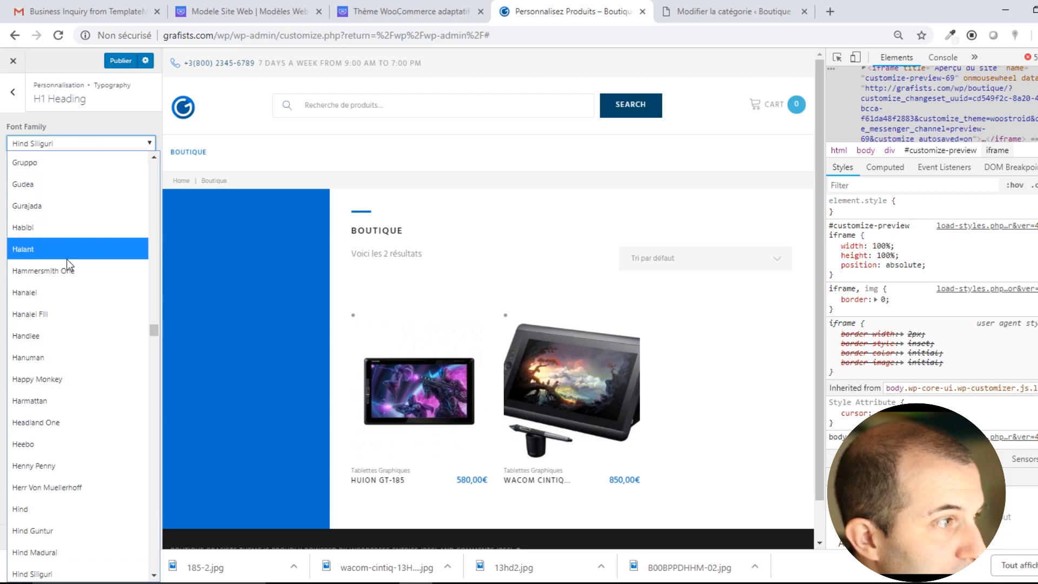
pyautogui.scroll(20, 80, 365)
pyautogui.scroll(9, 76, 284)
pyautogui.scroll(20, 76, 442)
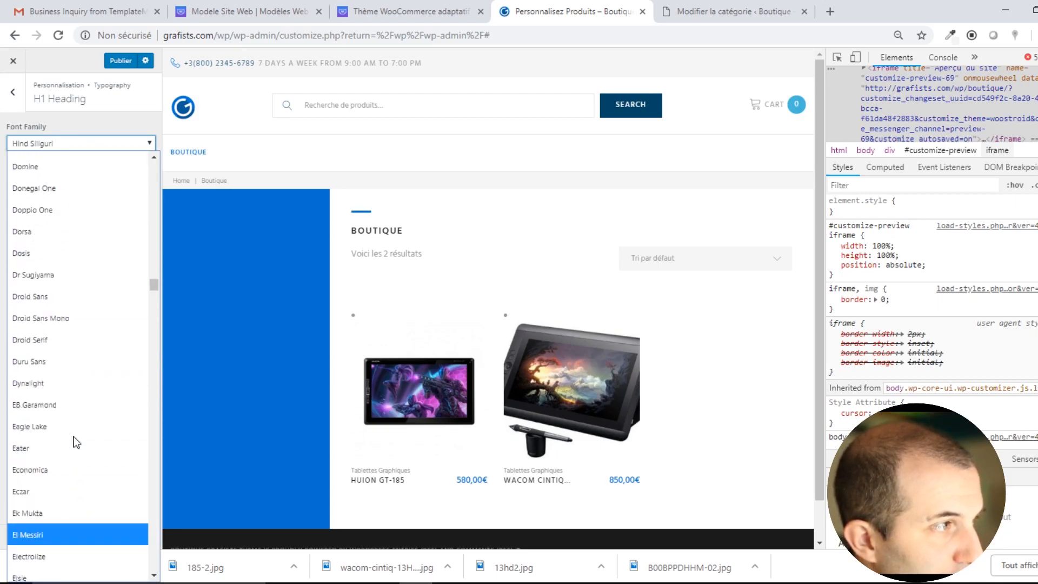
pyautogui.scroll(8, 75, 439)
pyautogui.scroll(-6, 76, 404)
pyautogui.scroll(-12, 77, 404)
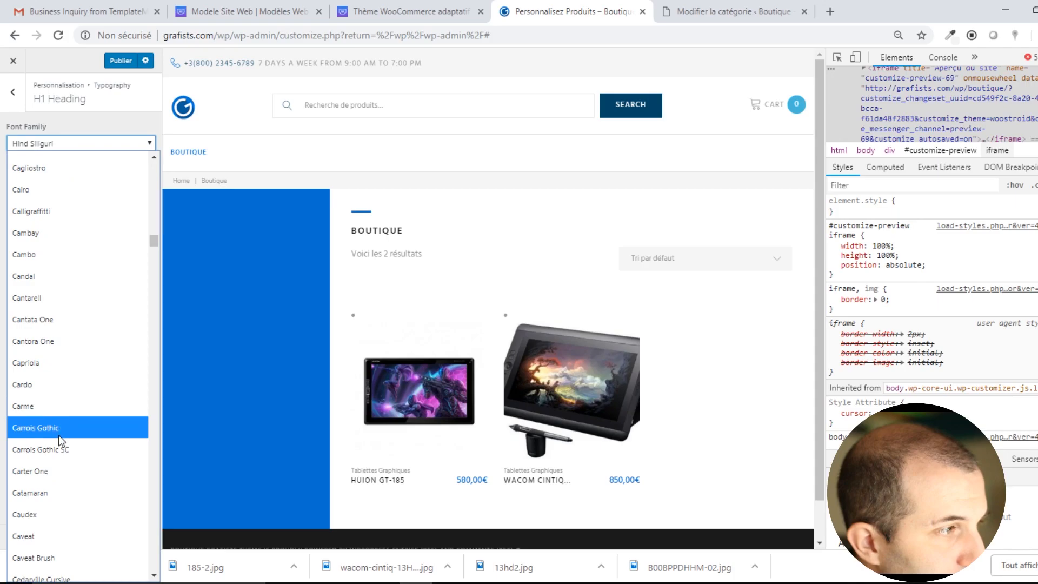
pyautogui.click(61, 406)
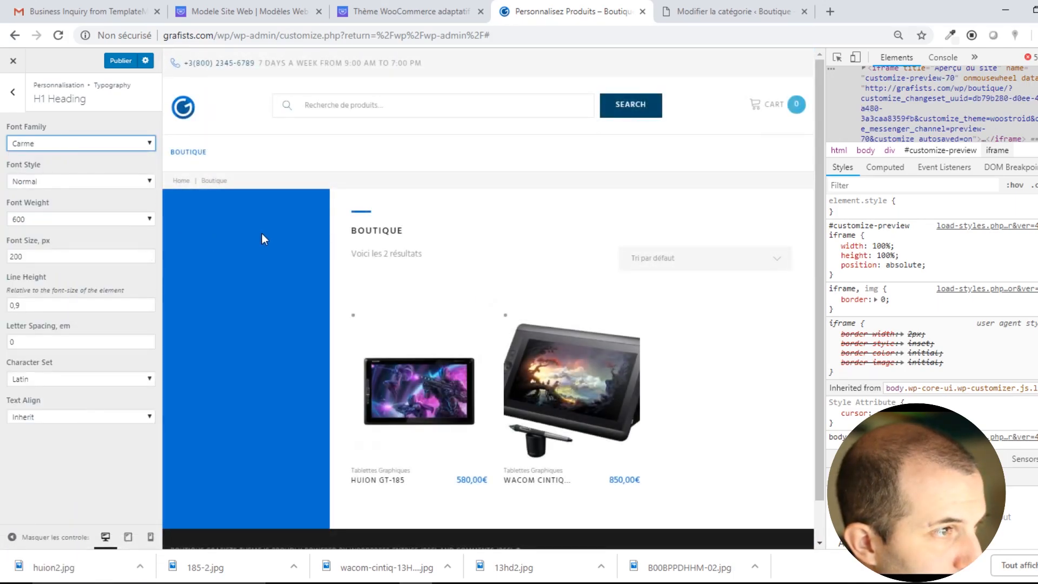
# Try Calligraffitti on a blog post preview, then settle on Bungee Inline for H1.
pyautogui.click(107, 143)
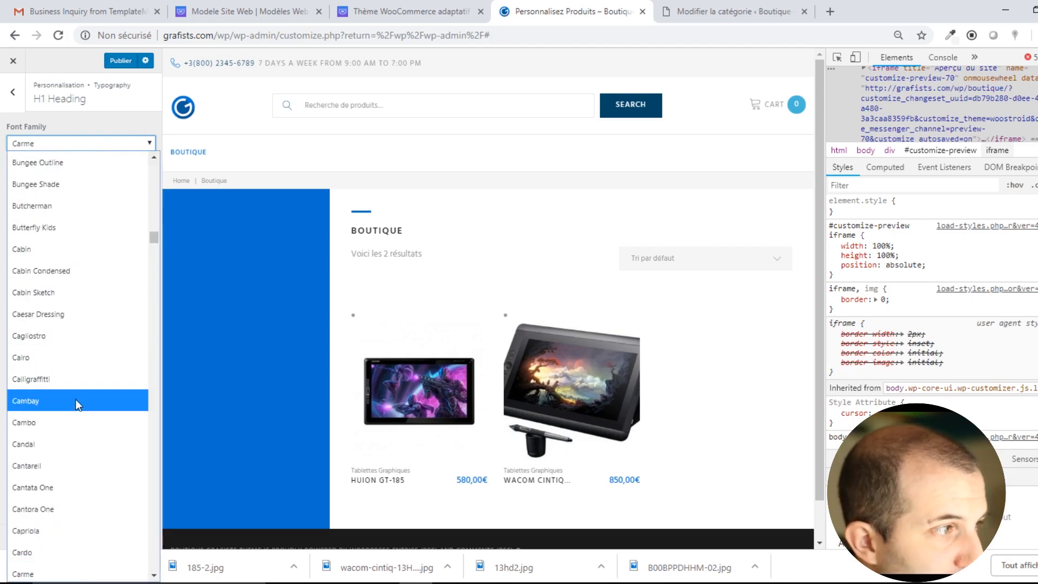
pyautogui.click(73, 373)
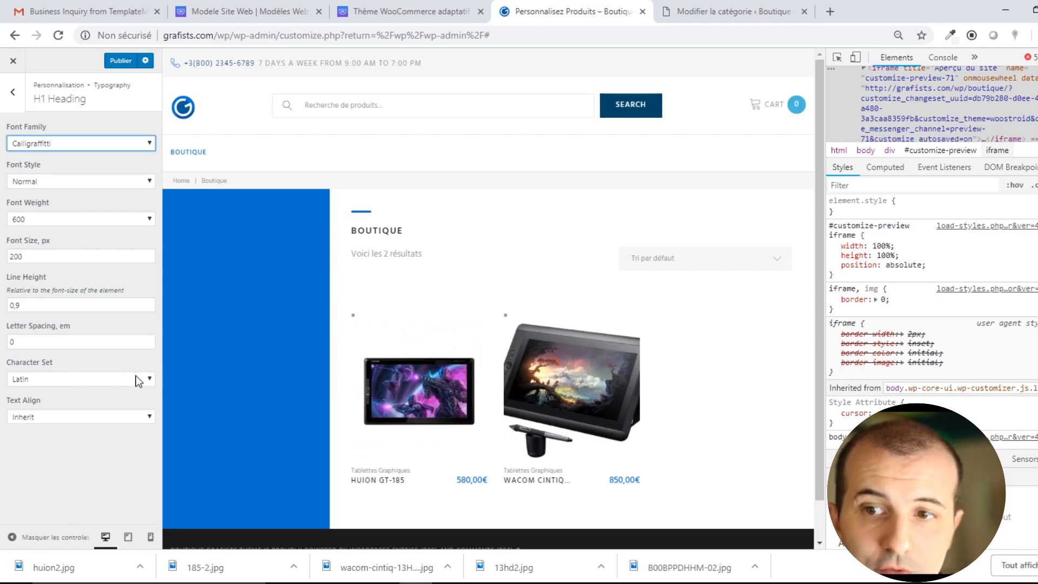
pyautogui.click(184, 181)
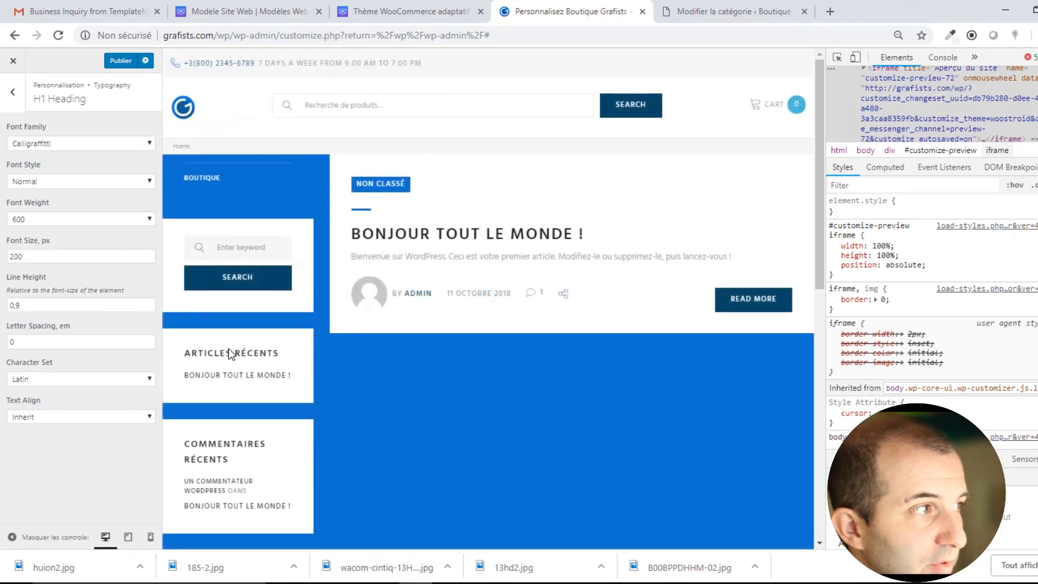
pyautogui.click(85, 143)
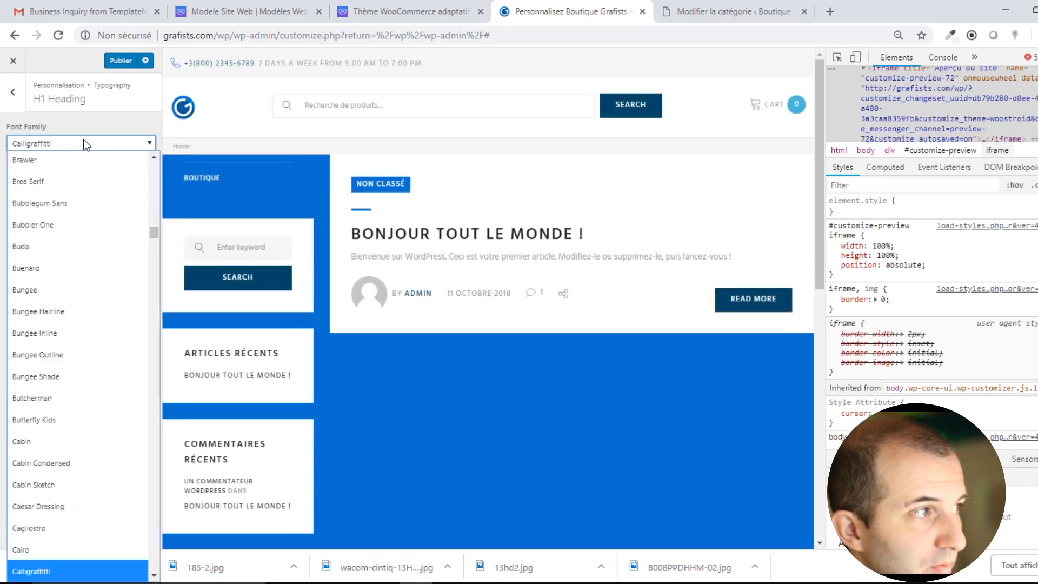
pyautogui.click(50, 351)
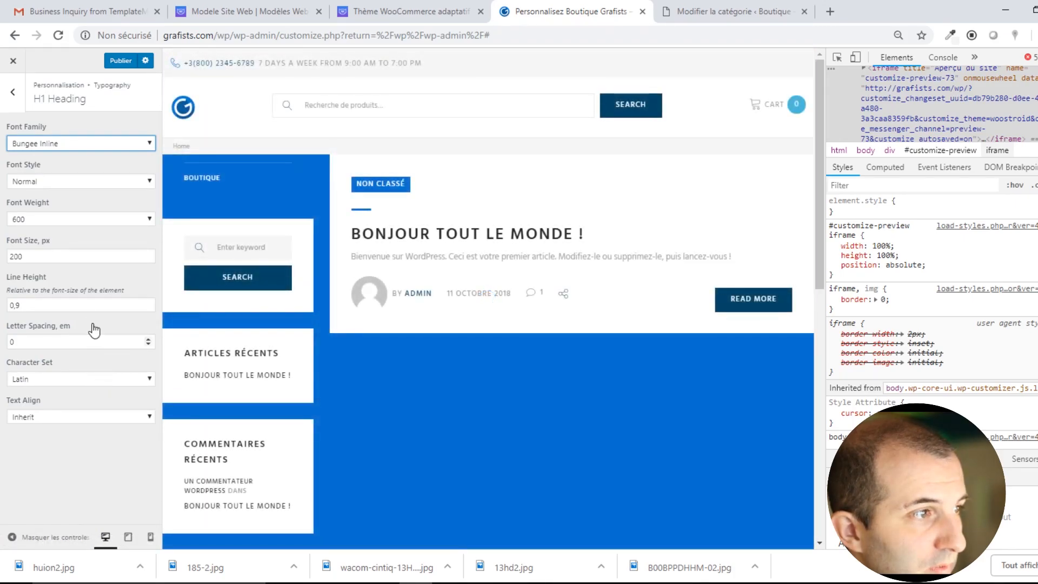
pyautogui.click(20, 87)
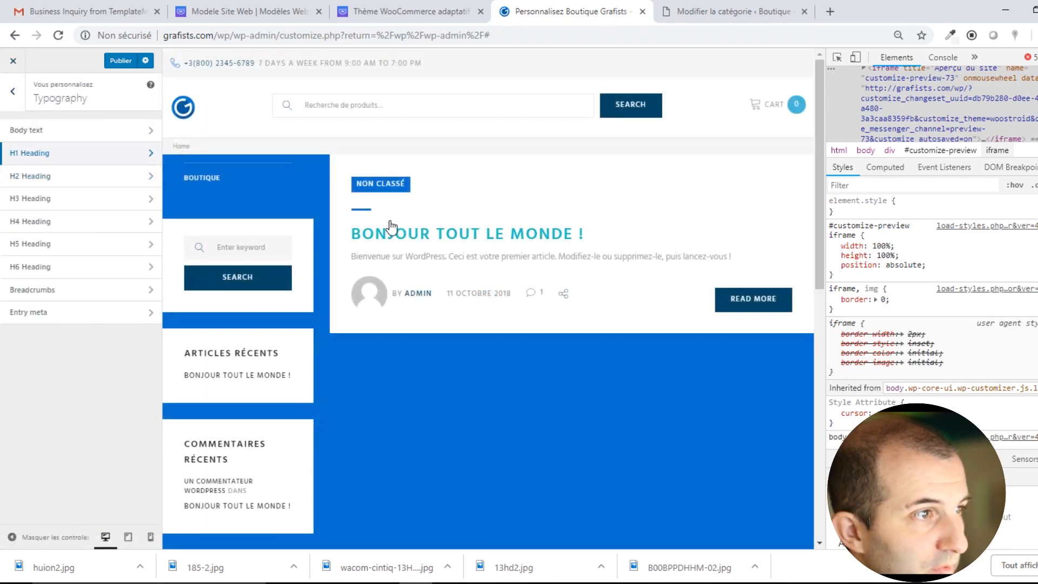
# Set the H2 heading font to Grand Hotel after trying Hanalei.
pyautogui.click(65, 177)
pyautogui.click(90, 144)
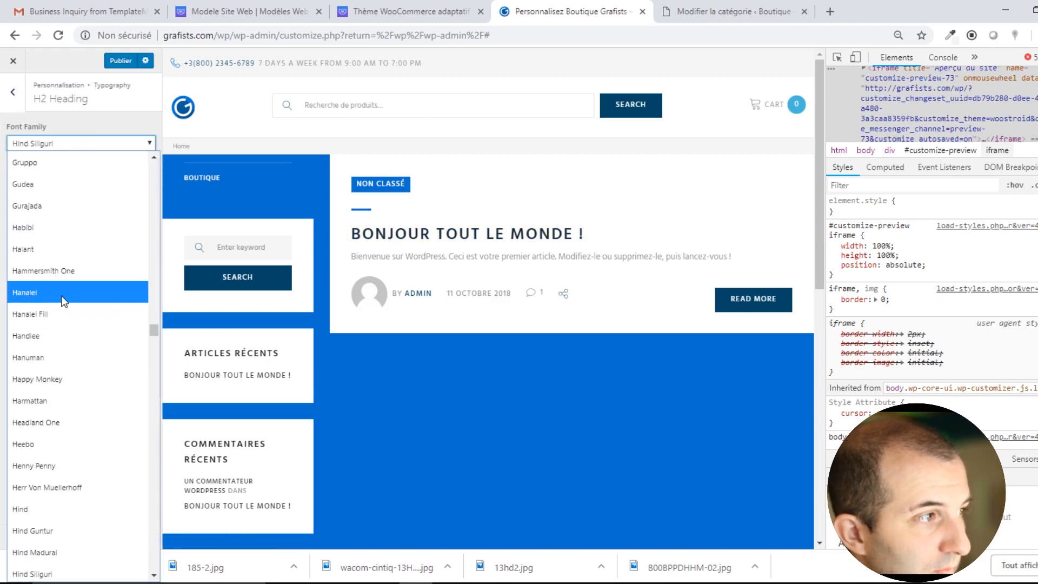
pyautogui.click(60, 295)
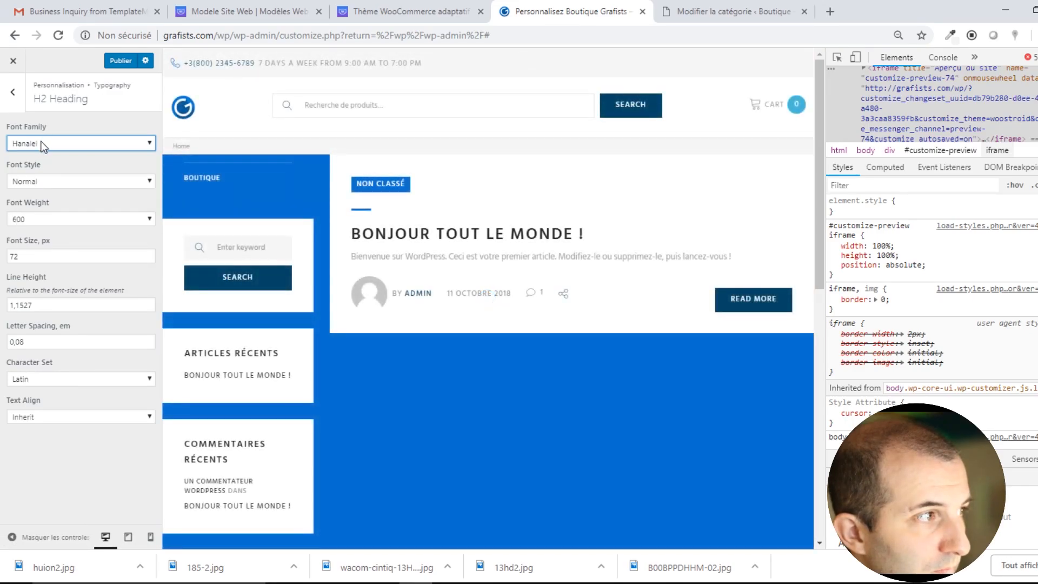
pyautogui.click(44, 143)
pyautogui.click(54, 422)
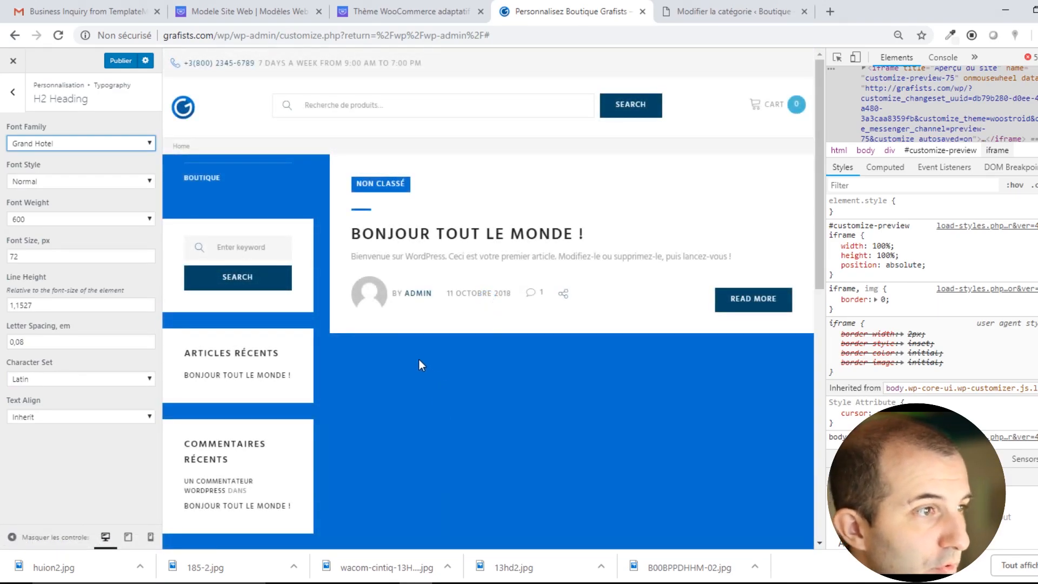
pyautogui.click(12, 91)
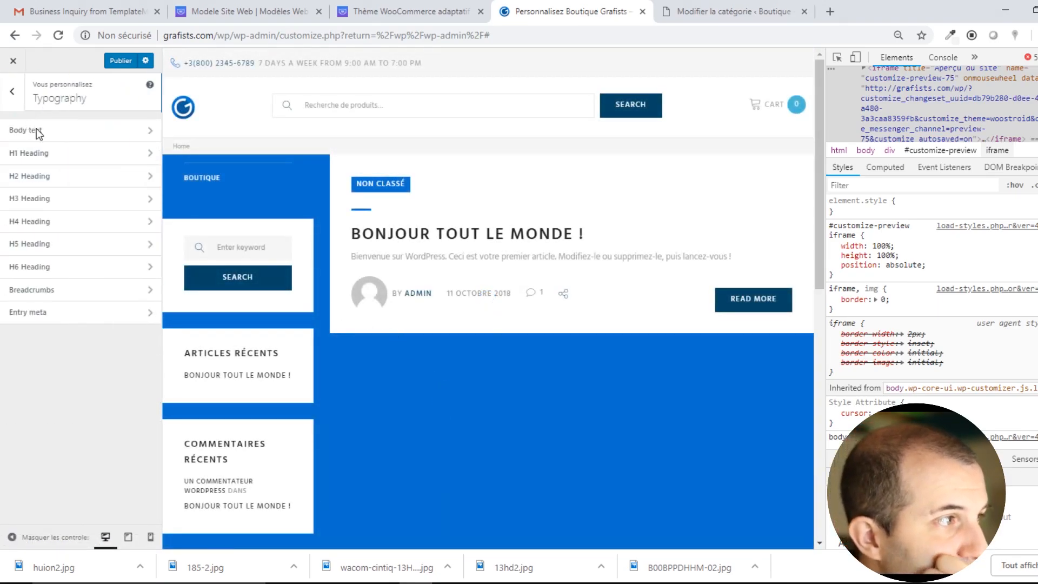
# Inspect the post heading, set H3 to Grand Hotel after trying Hanalei, and load Boutique.
pyautogui.rightClick(427, 233)
pyautogui.click(481, 338)
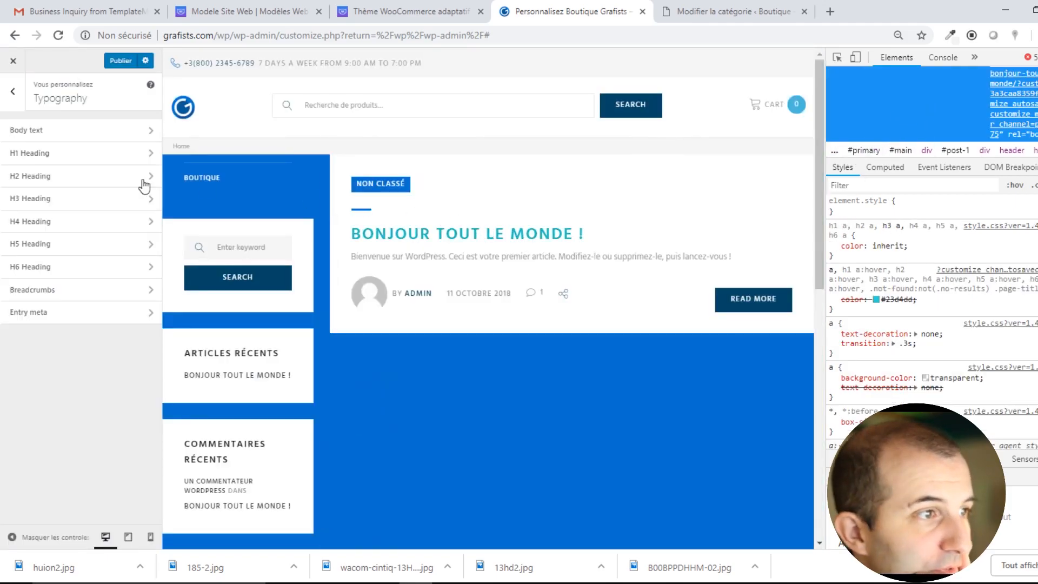
pyautogui.click(67, 208)
pyautogui.click(28, 143)
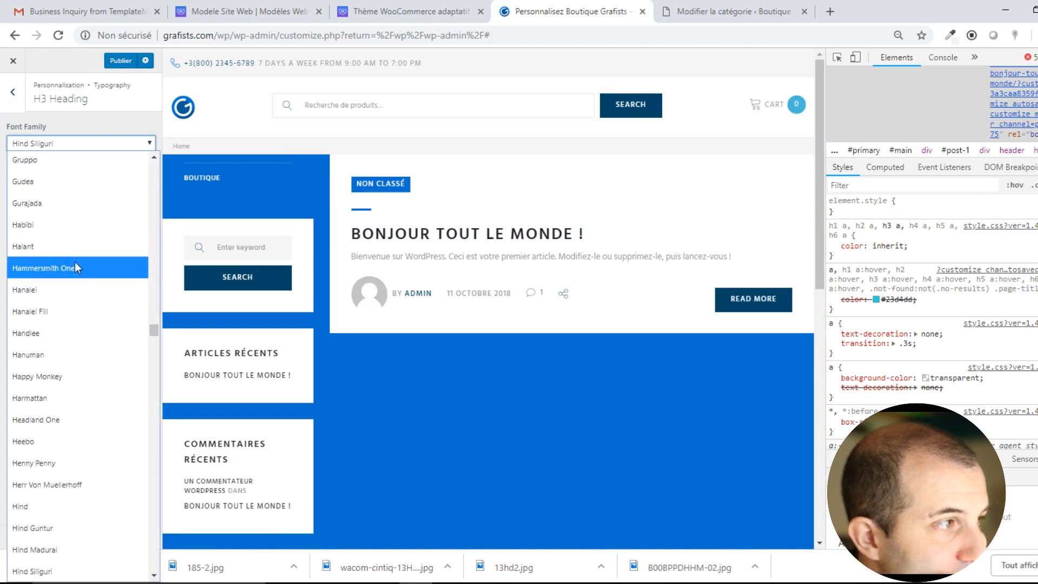
pyautogui.click(54, 290)
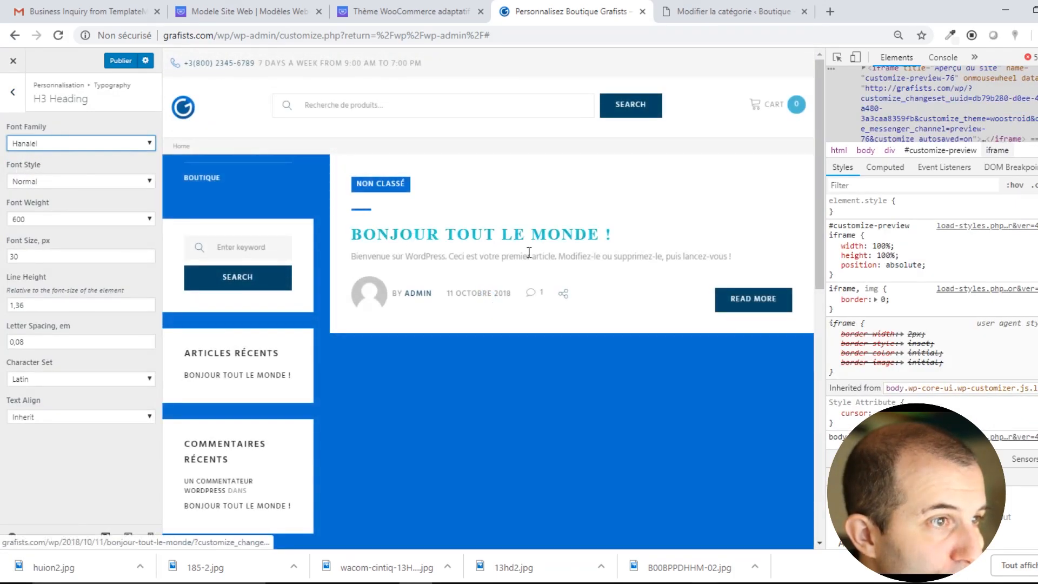
pyautogui.click(59, 145)
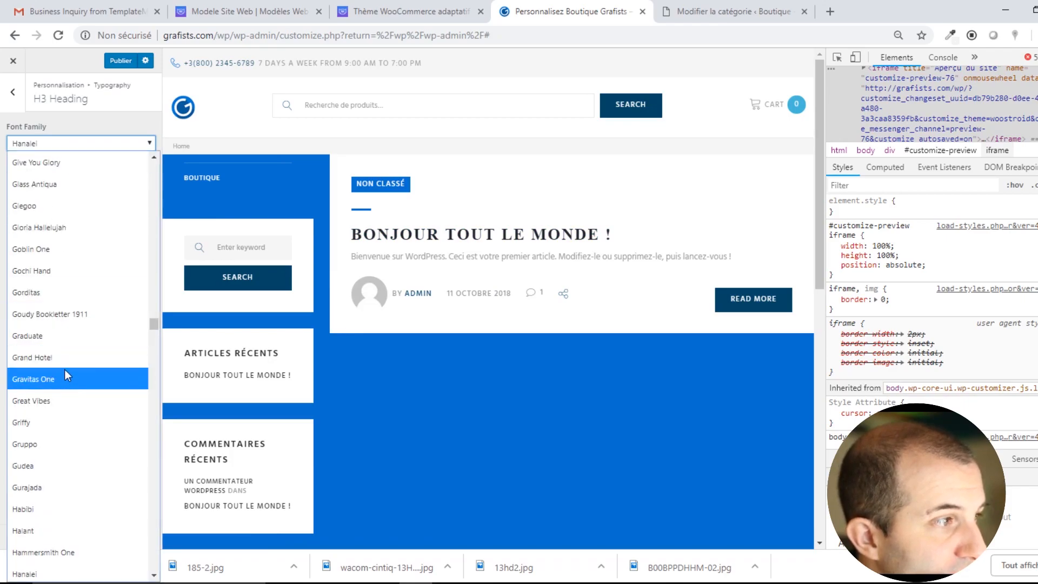
pyautogui.click(68, 352)
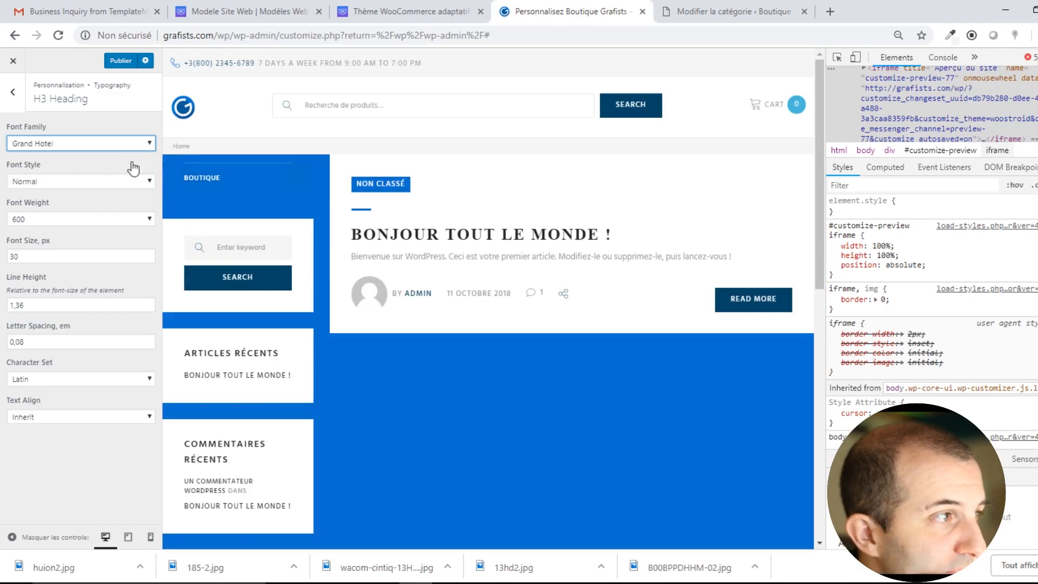
pyautogui.click(12, 92)
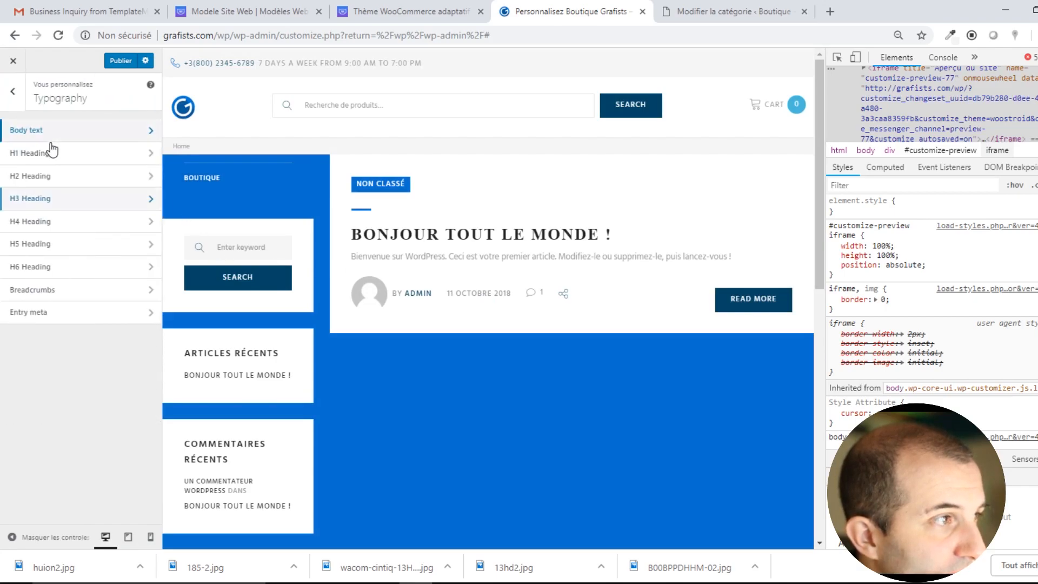
pyautogui.click(198, 174)
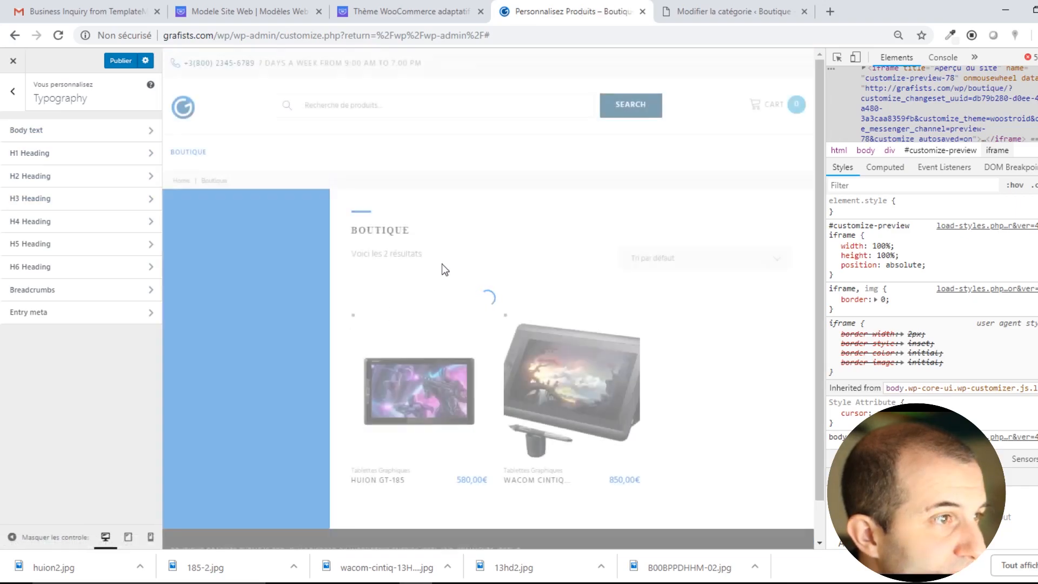
# Inspect the BOUTIQUE title and set the H1 heading font to Bitter, checking the Home page.
pyautogui.rightClick(384, 227)
pyautogui.click(427, 414)
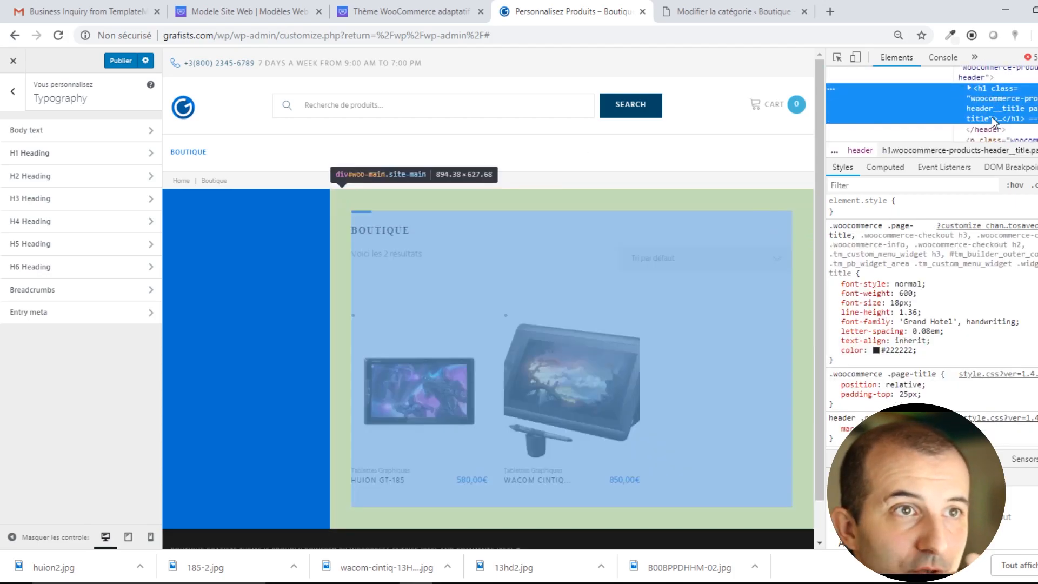
pyautogui.click(65, 158)
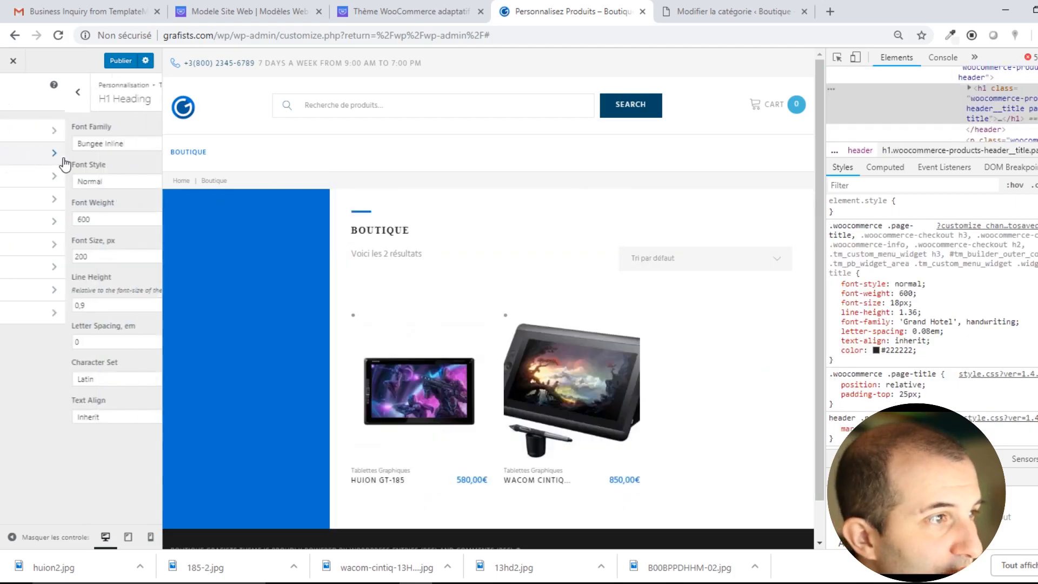
pyautogui.click(118, 142)
pyautogui.click(51, 258)
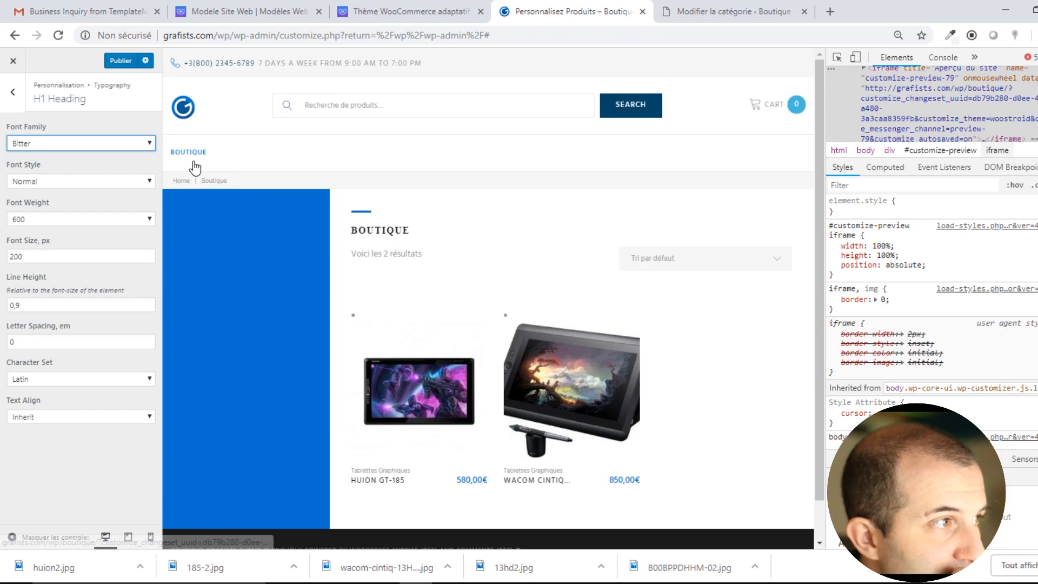
pyautogui.click(178, 183)
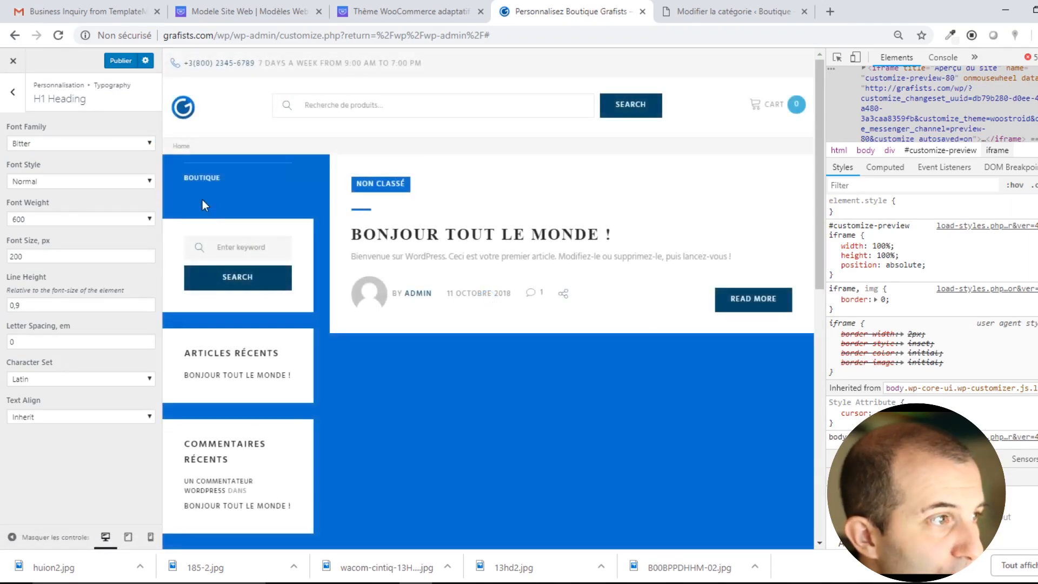
pyautogui.click(211, 181)
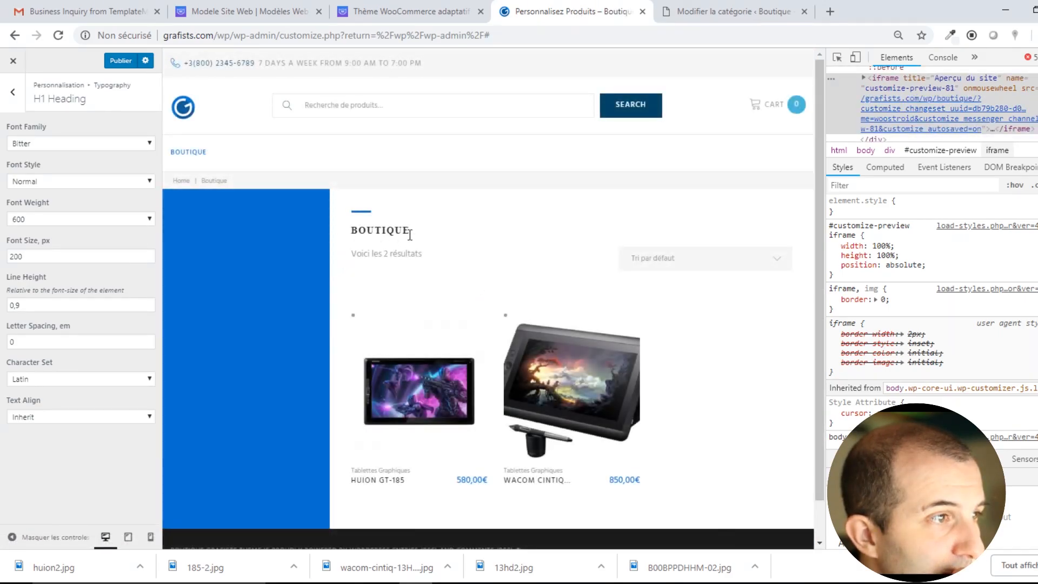
# Change the H3 heading font to Gafata after briefly trying Geostar.
pyautogui.click(12, 92)
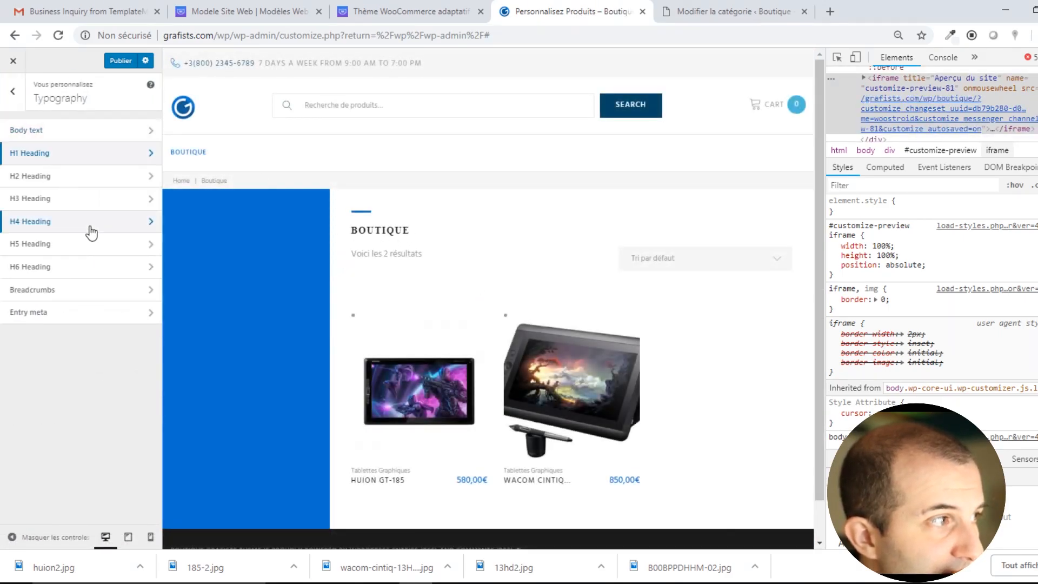
pyautogui.click(56, 200)
pyautogui.click(66, 144)
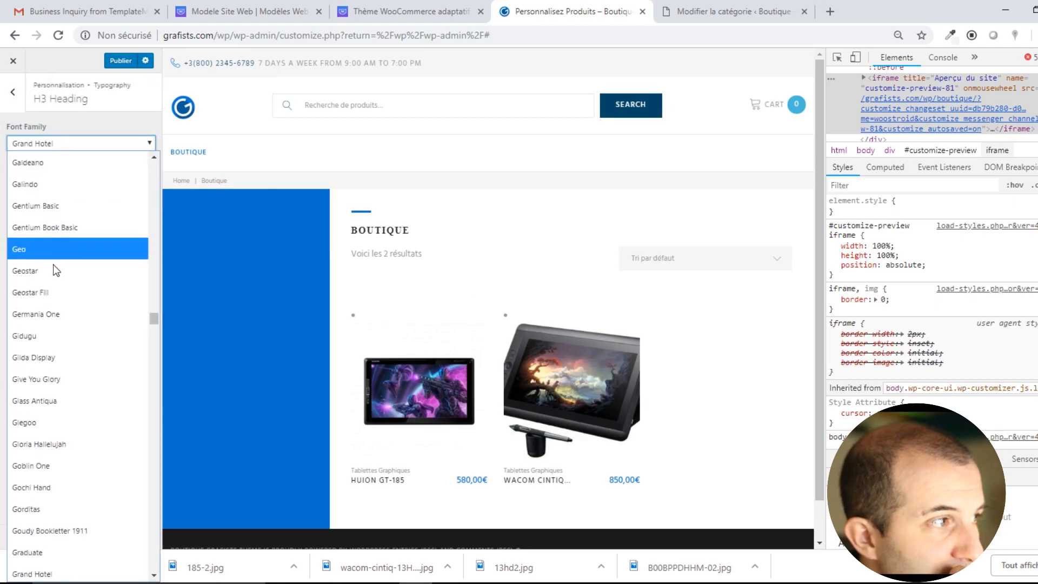
pyautogui.click(54, 265)
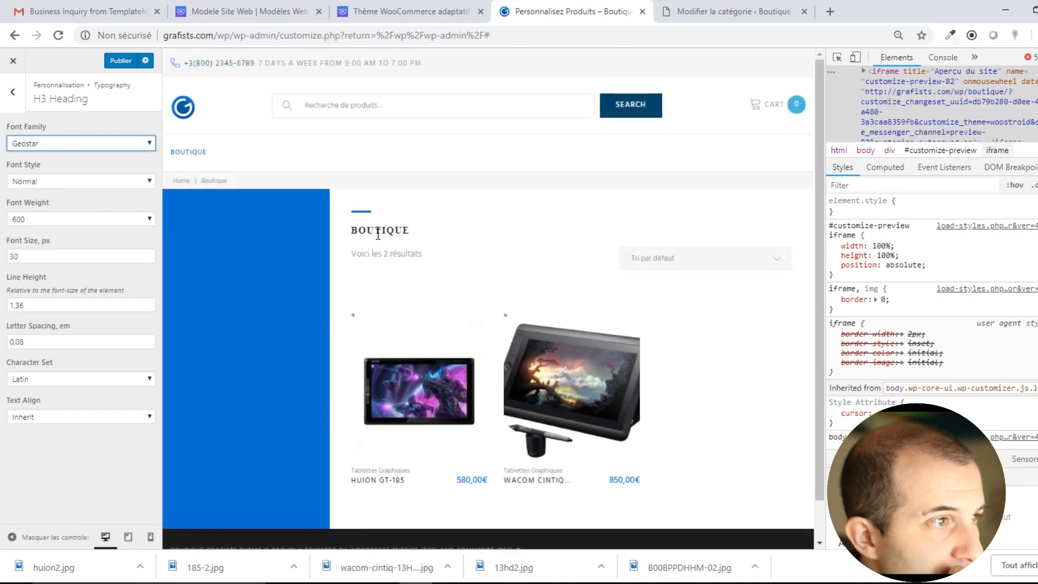
pyautogui.click(60, 150)
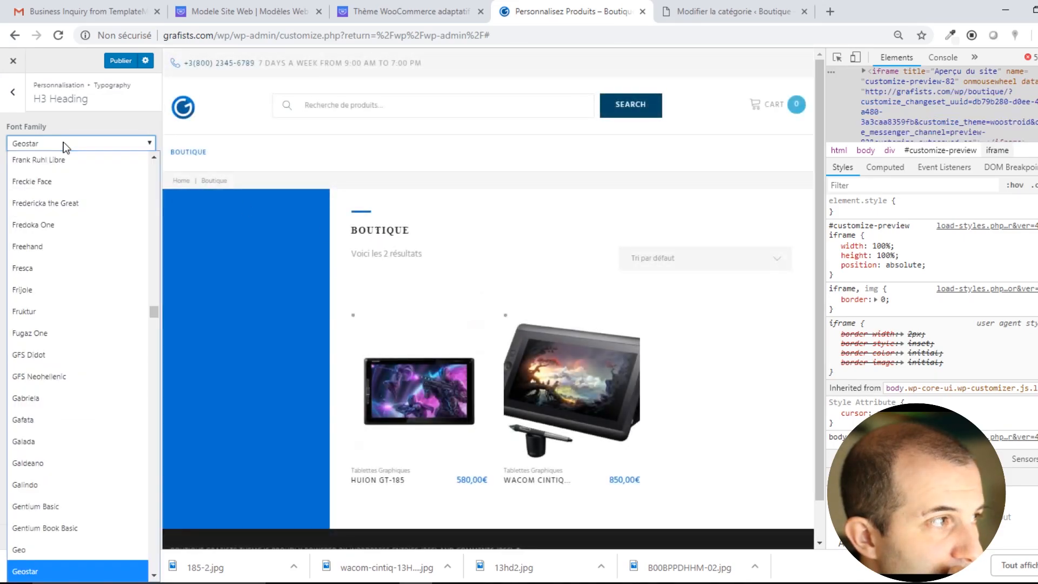
pyautogui.click(36, 420)
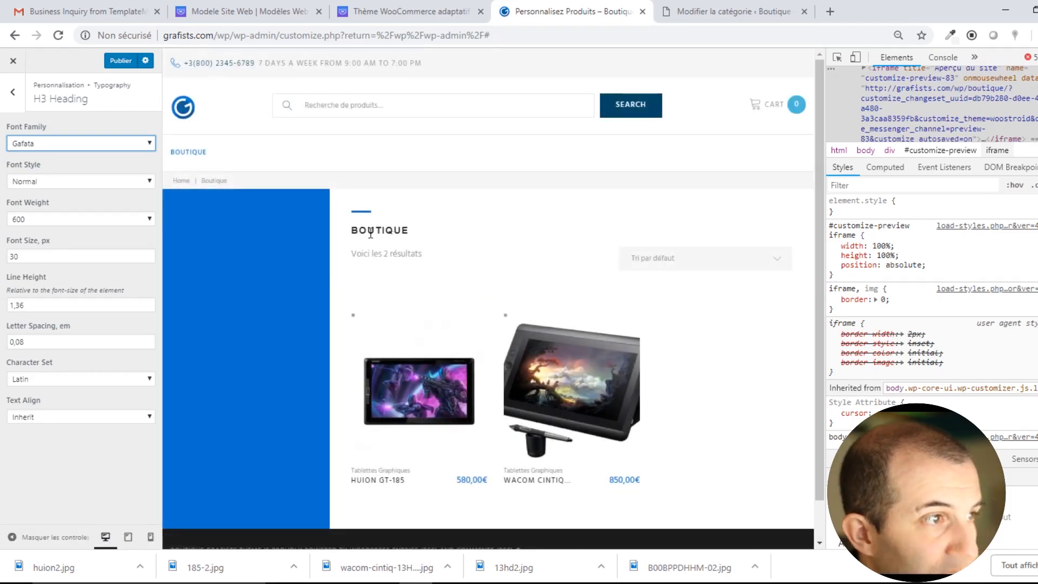
# Inspect the BOUTIQUE heading's text node in developer tools and select the H3 font size 30.
pyautogui.doubleClick(377, 231)
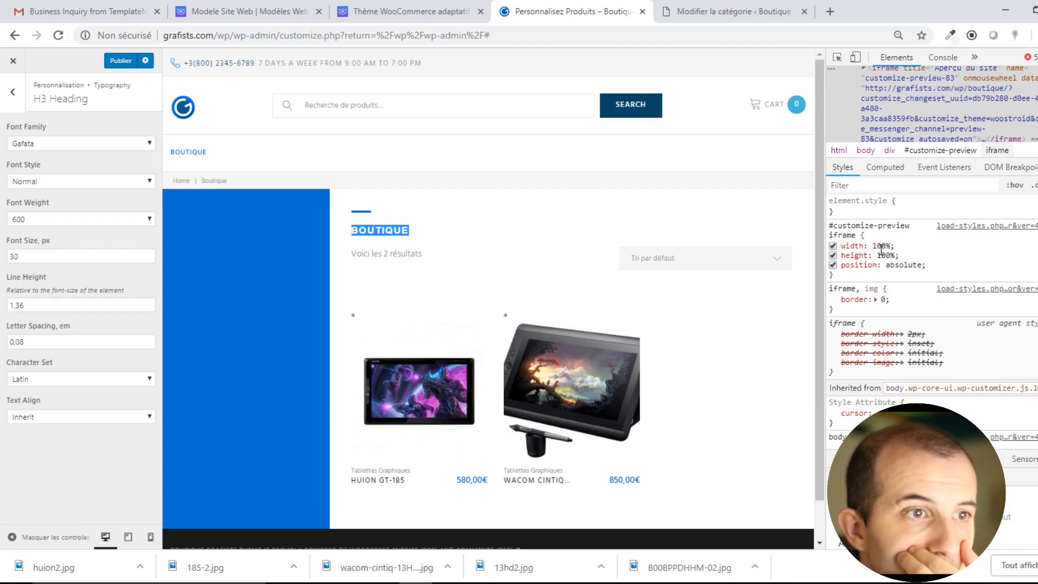
pyautogui.scroll(-5, 983, 283)
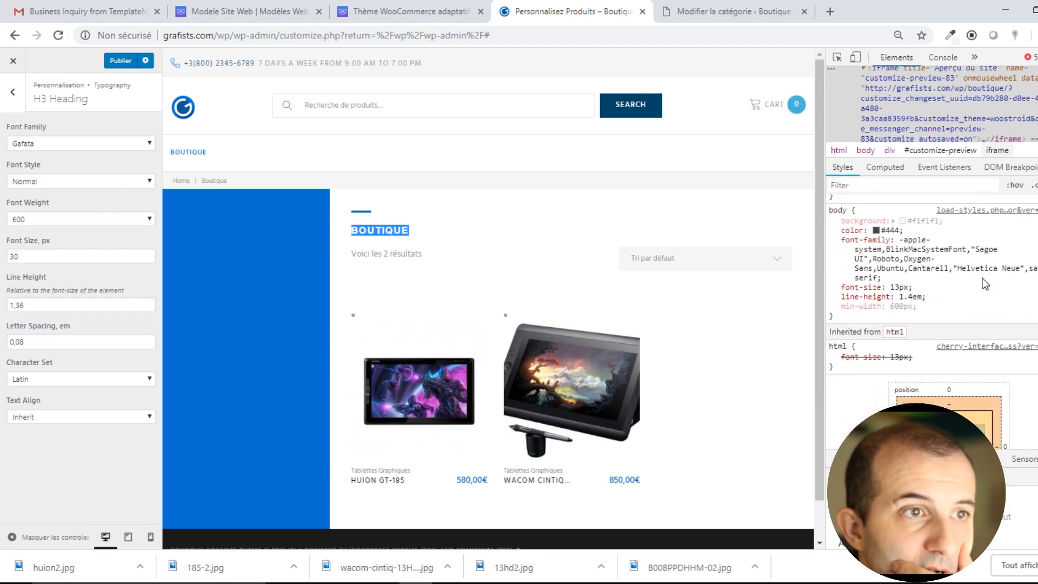
pyautogui.scroll(-2, 983, 283)
pyautogui.scroll(5, 983, 284)
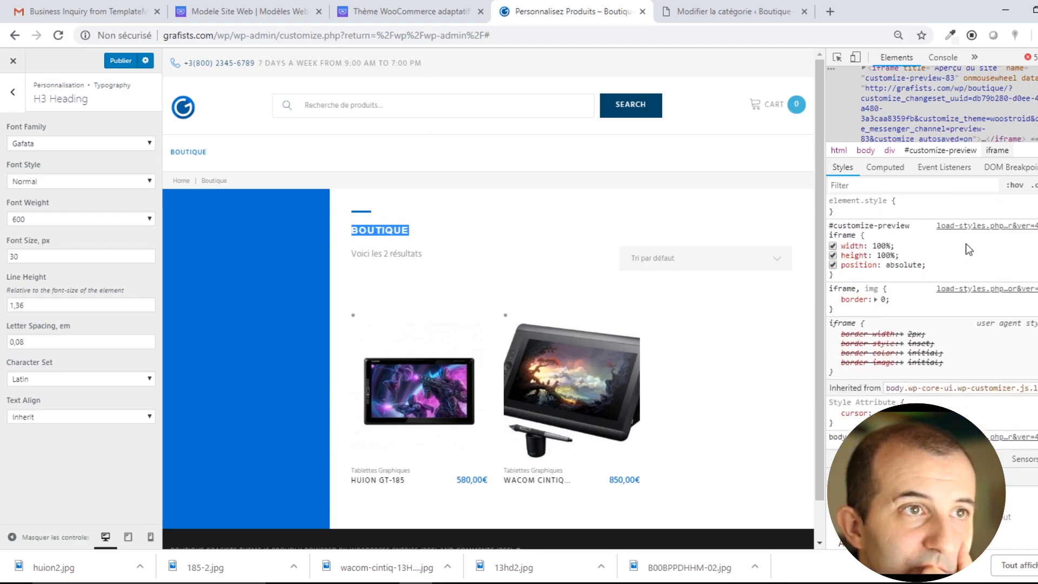
pyautogui.scroll(3, 906, 120)
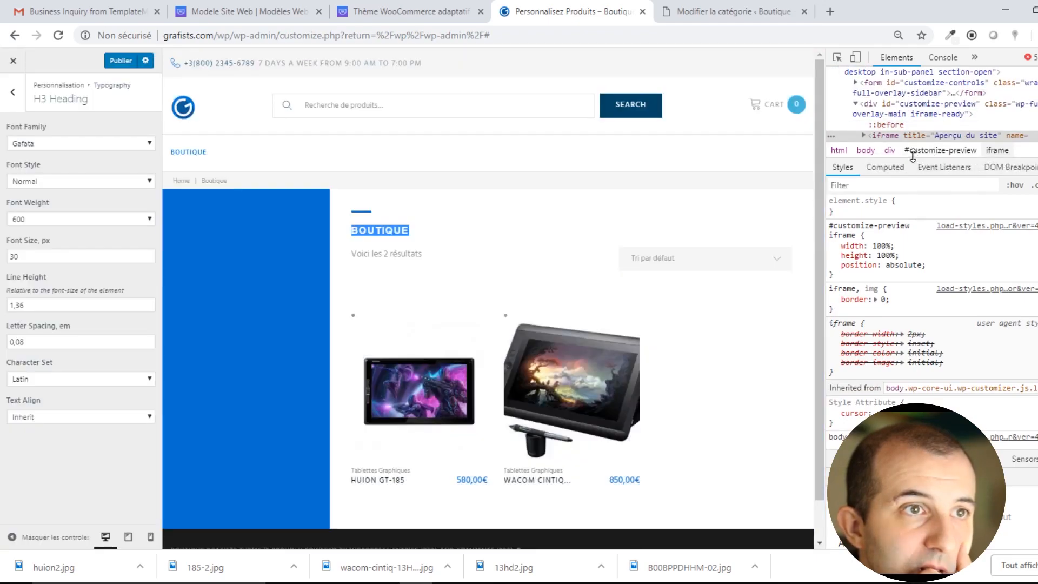
pyautogui.rightClick(388, 239)
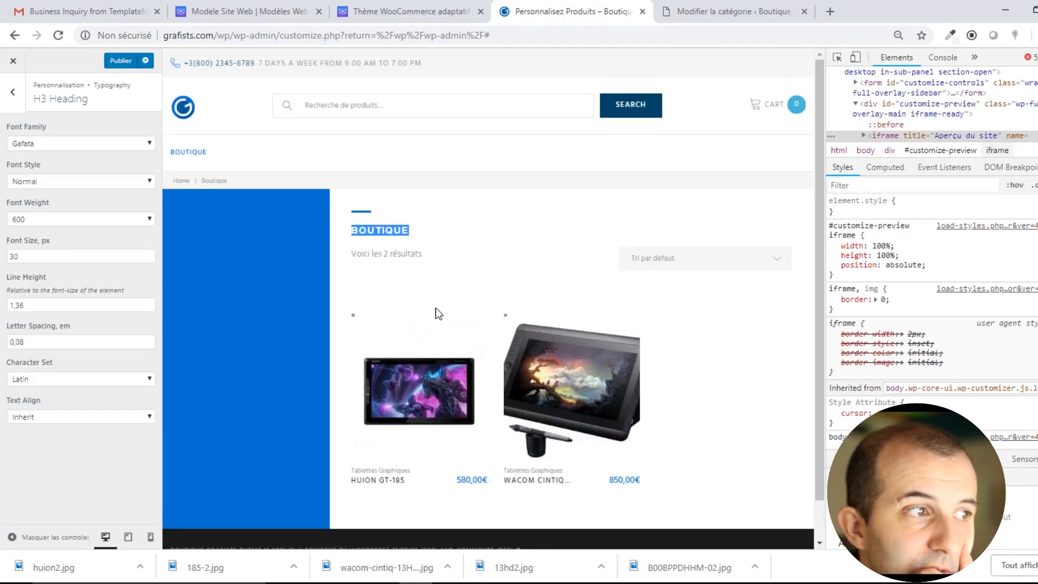
pyautogui.click(430, 299)
pyautogui.click(969, 89)
pyautogui.scroll(-2, 981, 109)
pyautogui.click(1003, 82)
pyautogui.scroll(2, 1002, 82)
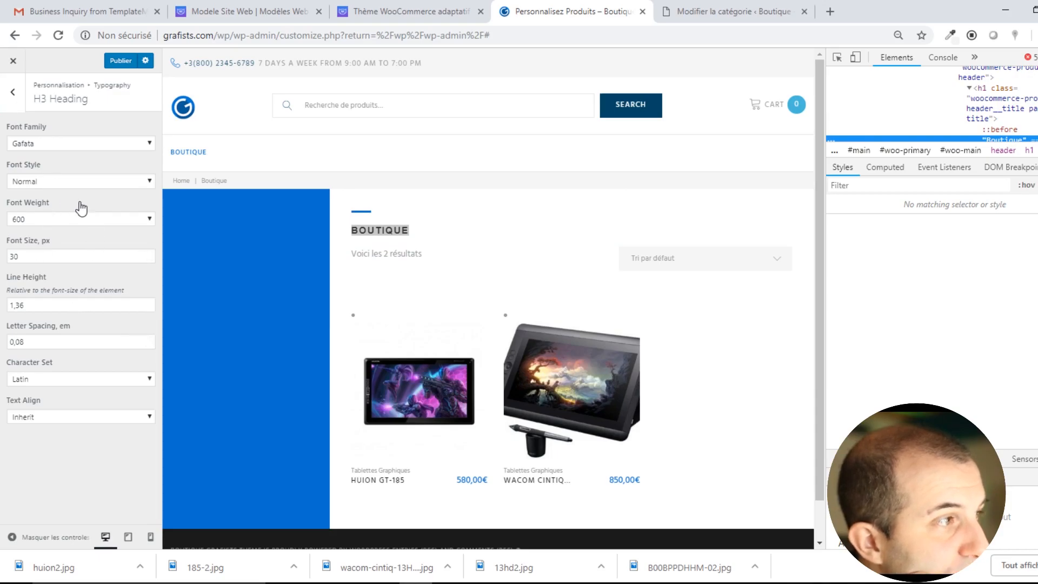
pyautogui.moveTo(25, 256); pyautogui.dragTo(3, 259)
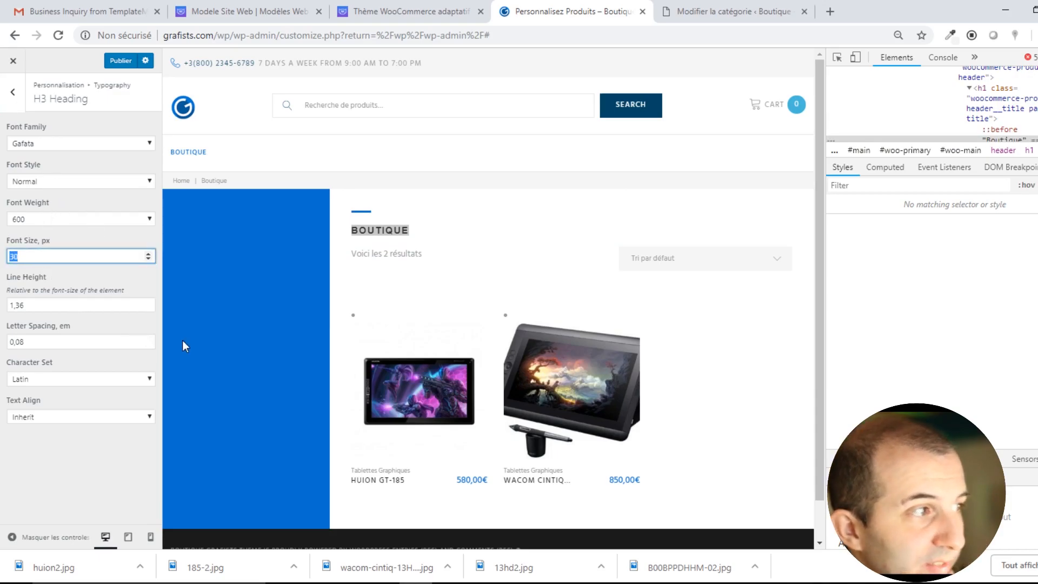
# Try H3 font sizes of 60 and 80 px, settling on 73 px.
pyautogui.write('60')
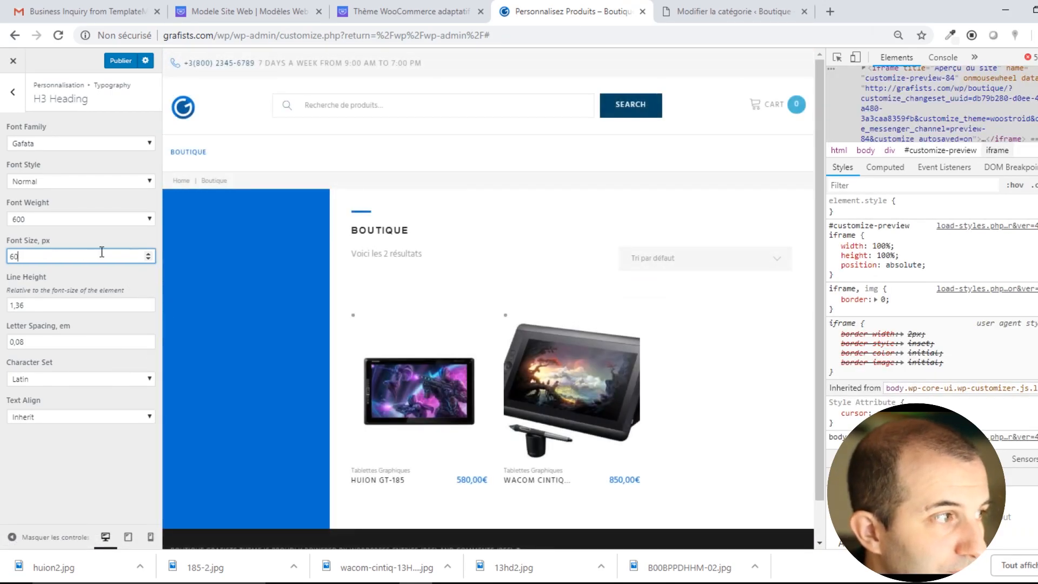
pyautogui.write('80')
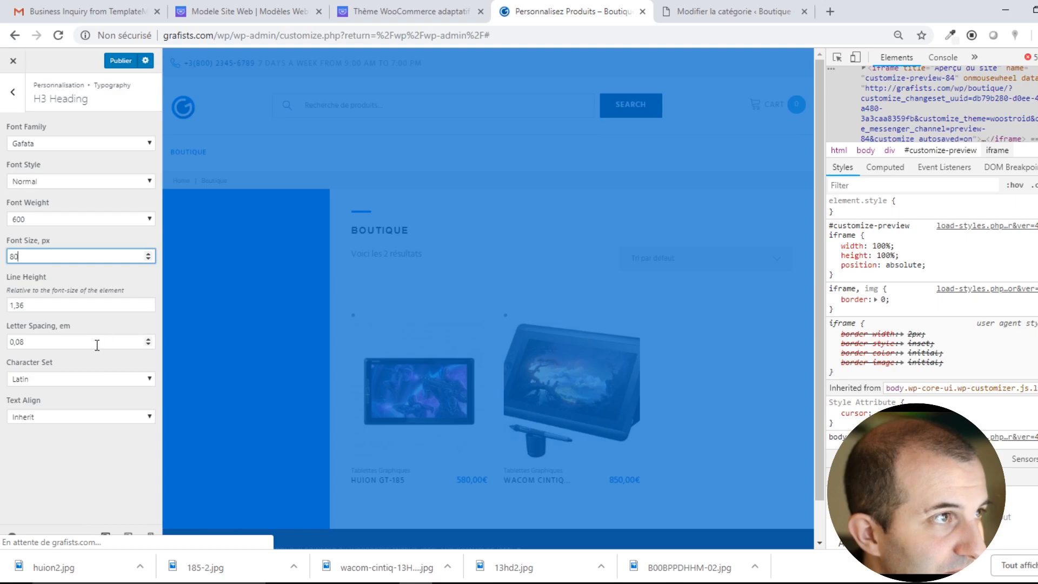
pyautogui.click(79, 449)
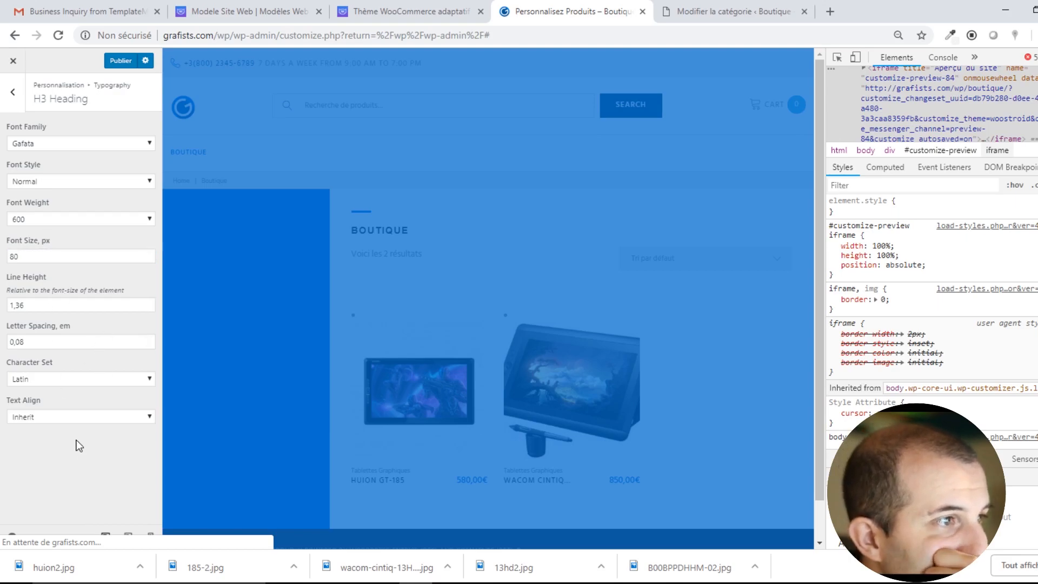
pyautogui.click(39, 256)
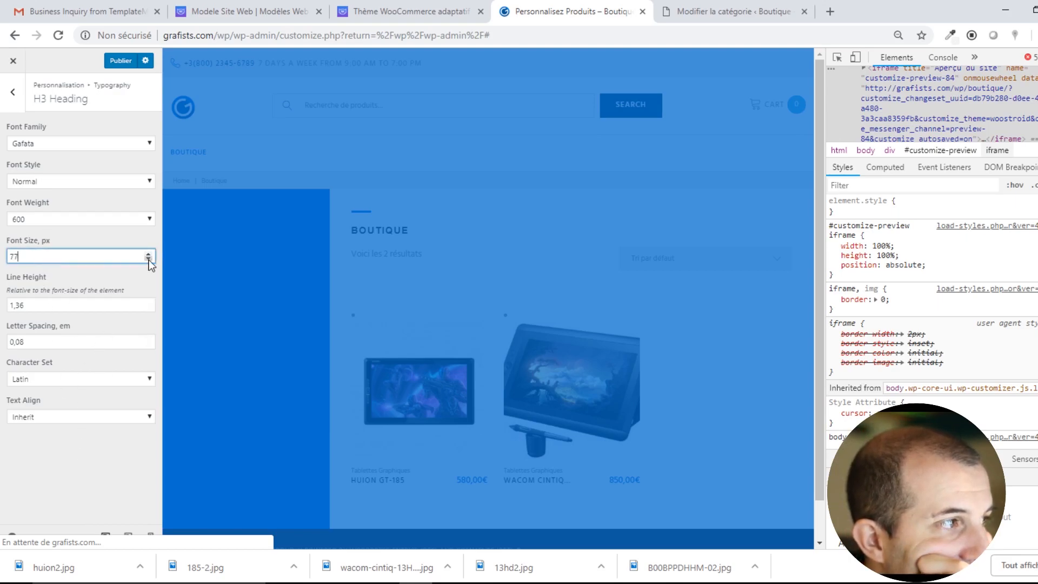
pyautogui.click(120, 474)
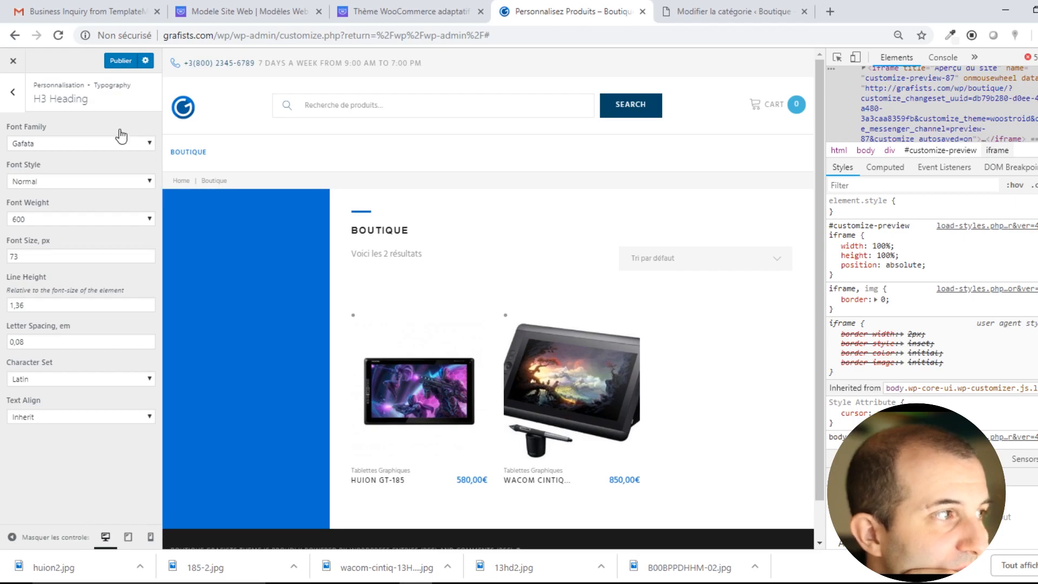
# Increase the Breadcrumbs font size to 16 and publish the changes.
pyautogui.click(13, 92)
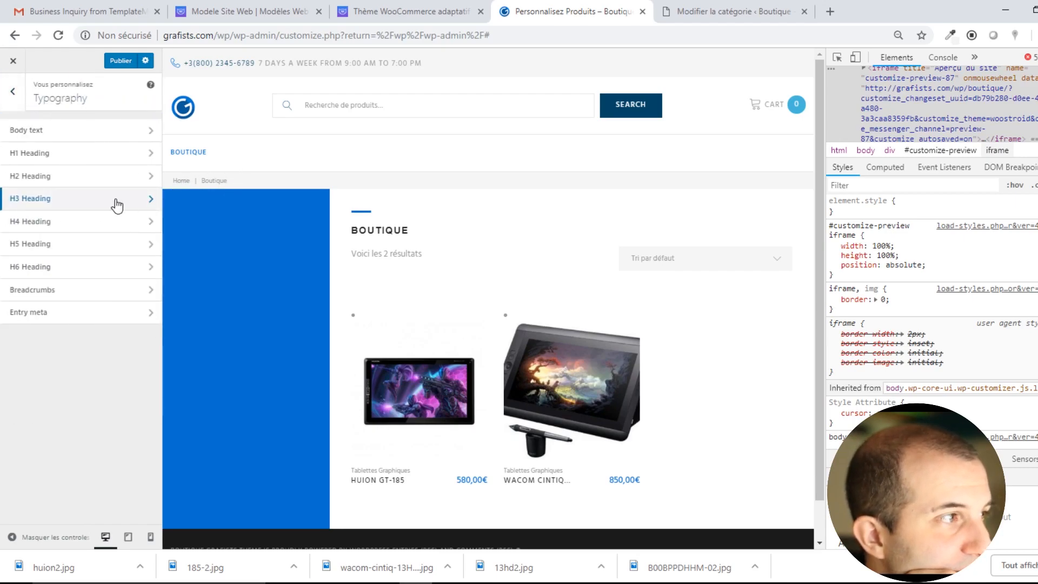
pyautogui.click(65, 289)
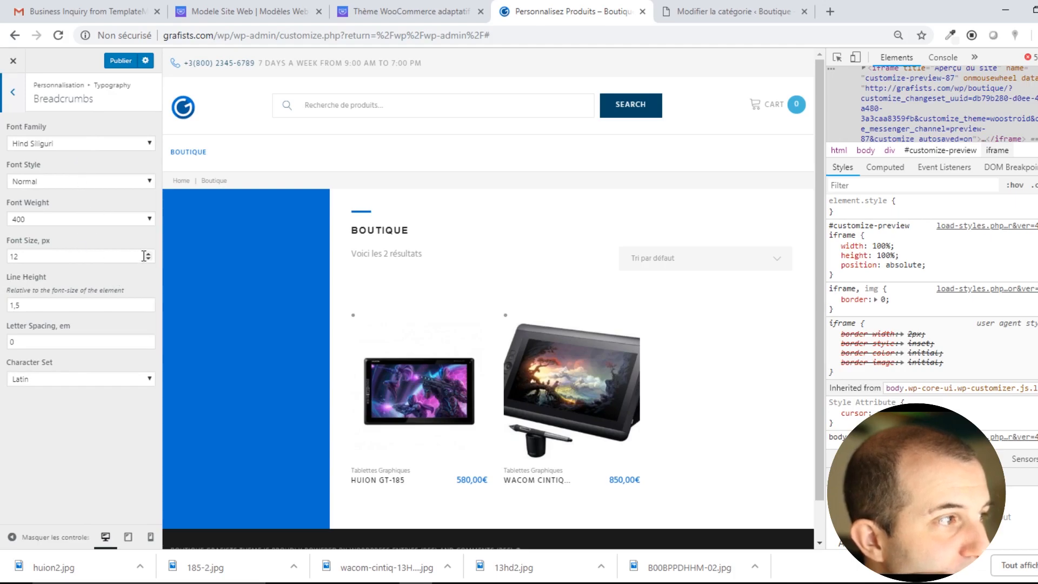
pyautogui.click(147, 253)
pyautogui.click(147, 254)
pyautogui.click(148, 253)
pyautogui.click(148, 253)
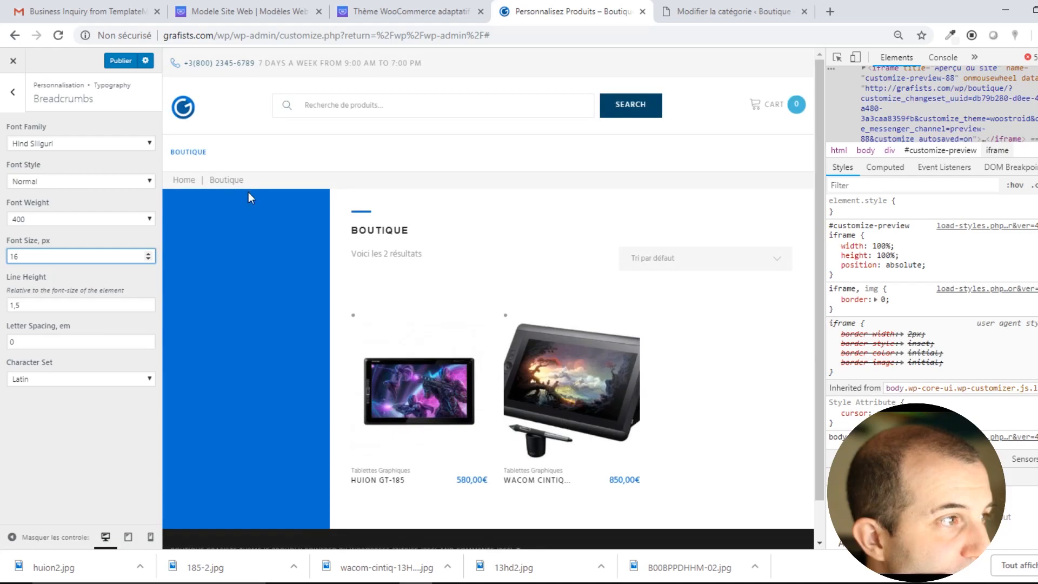
pyautogui.doubleClick(381, 231)
pyautogui.click(143, 450)
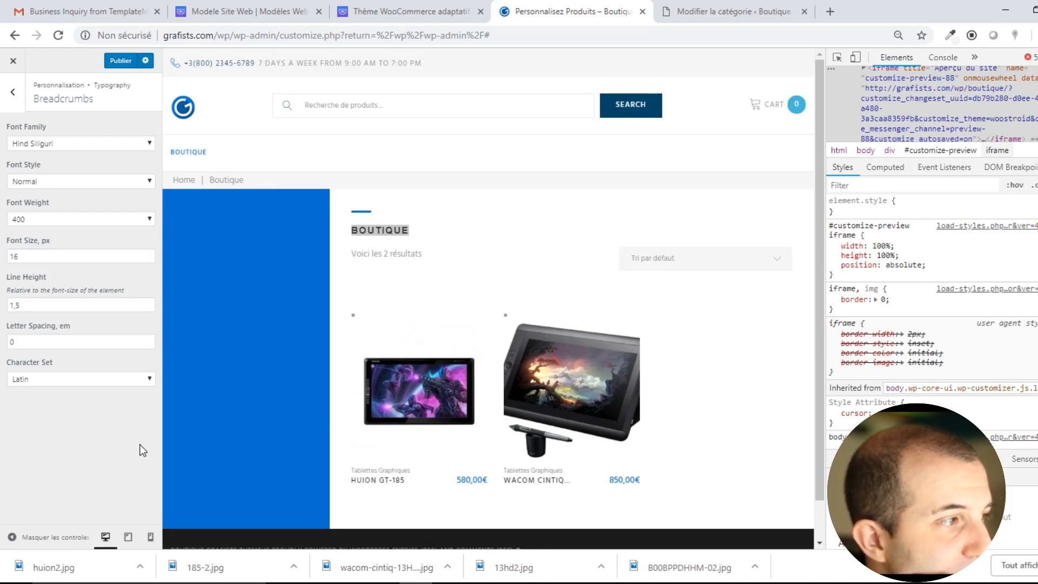
pyautogui.click(119, 62)
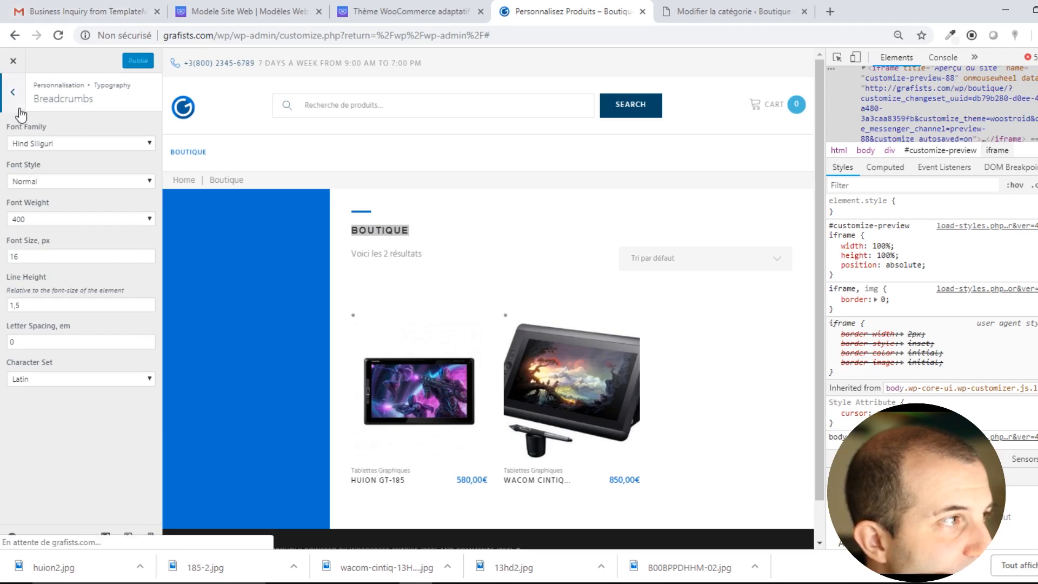
# Return to the main Customizer sections, briefly viewing Entry meta typography on the way.
pyautogui.click(13, 93)
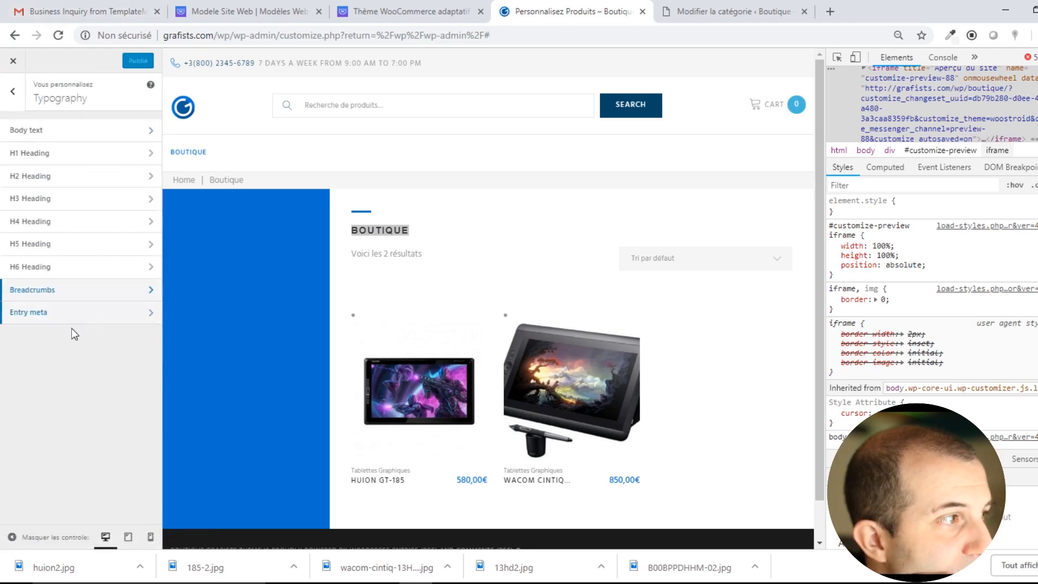
pyautogui.click(56, 318)
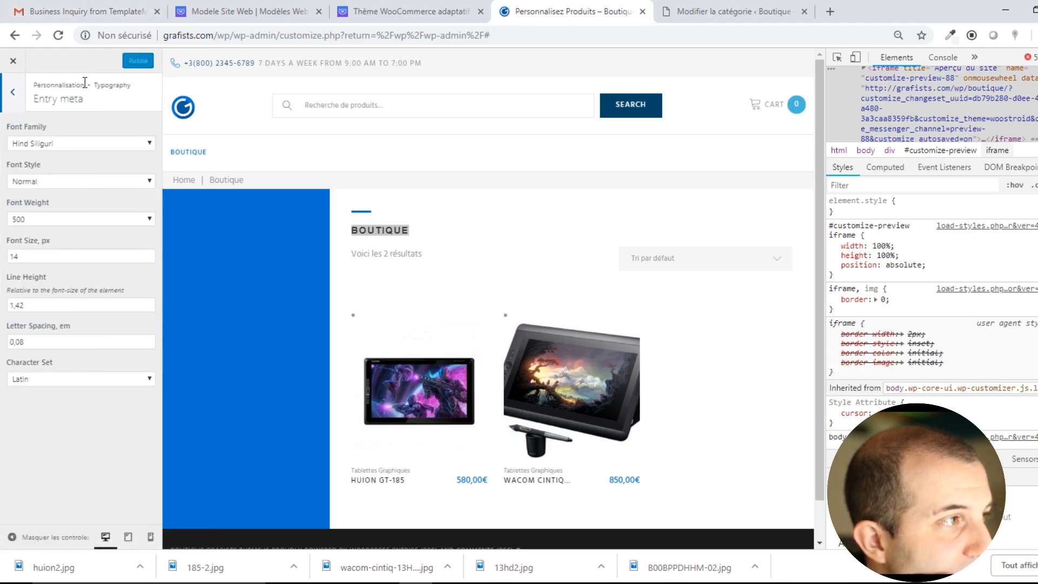
pyautogui.click(10, 103)
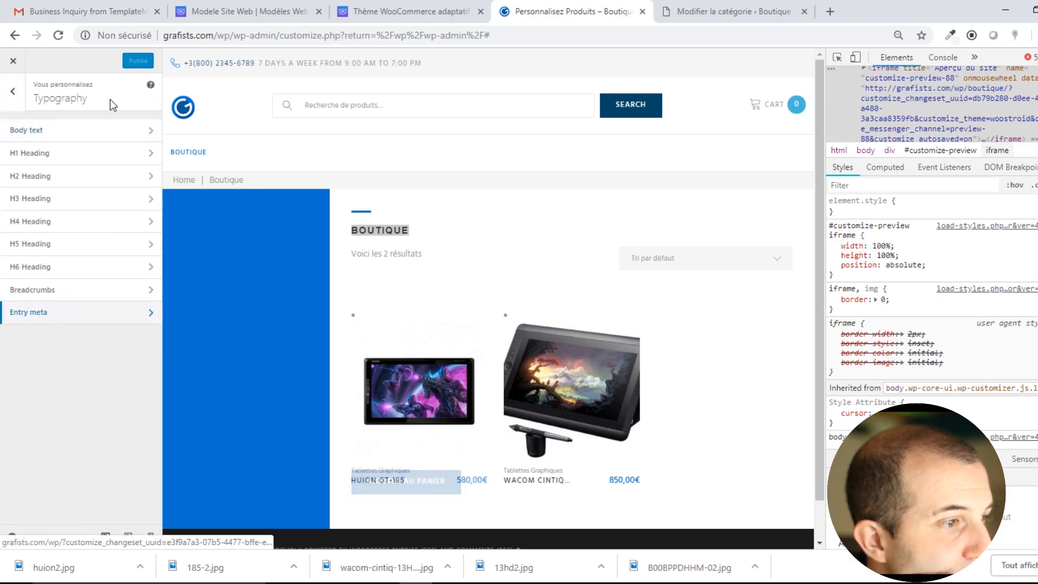
pyautogui.click(13, 97)
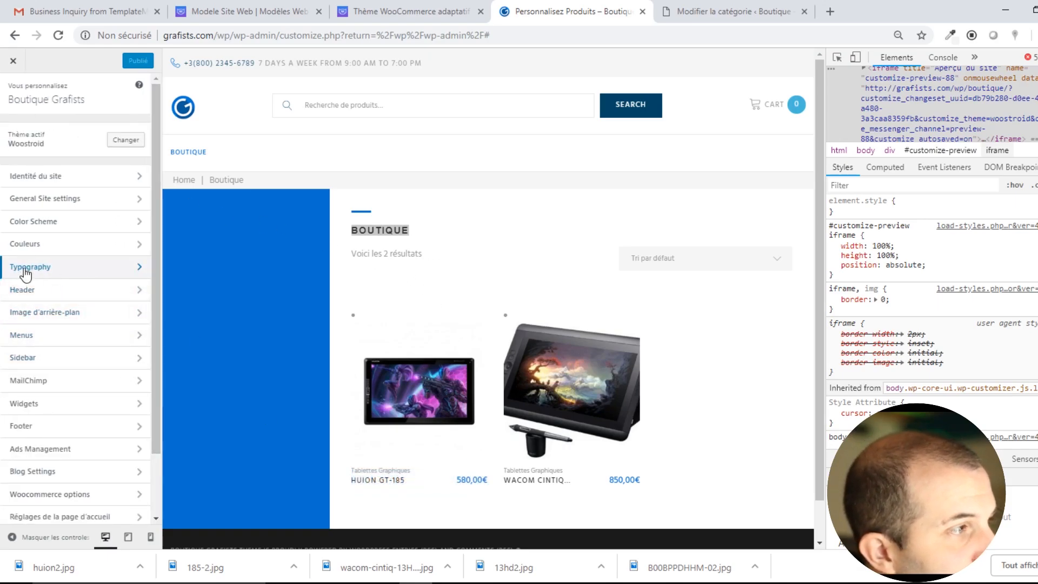
pyautogui.scroll(-1, 100, 374)
pyautogui.scroll(-2, 100, 374)
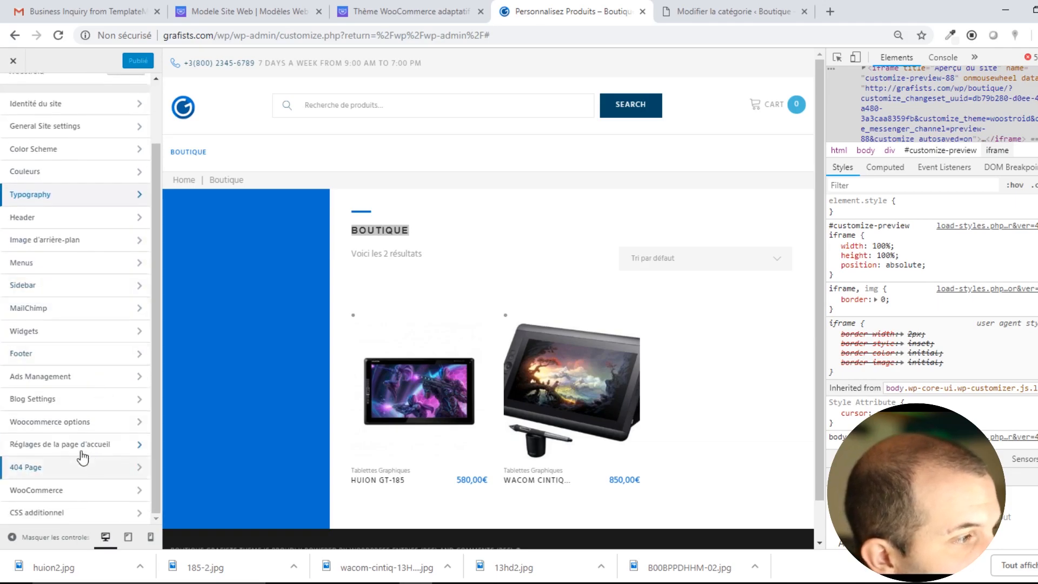
# Set WooCommerce loop columns on desktop to 3, after trying 6 and 2.
pyautogui.click(46, 426)
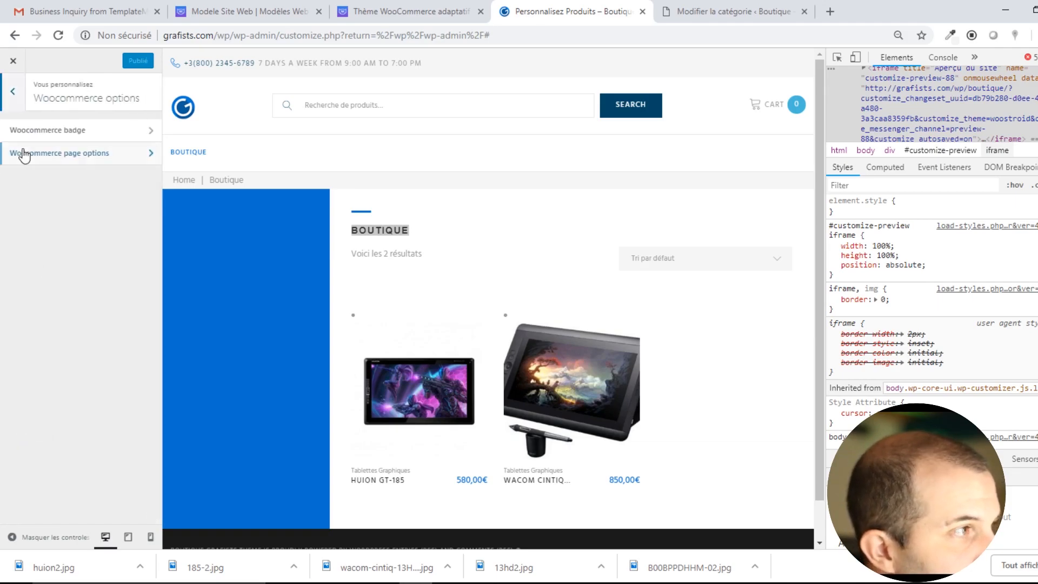
pyautogui.click(107, 157)
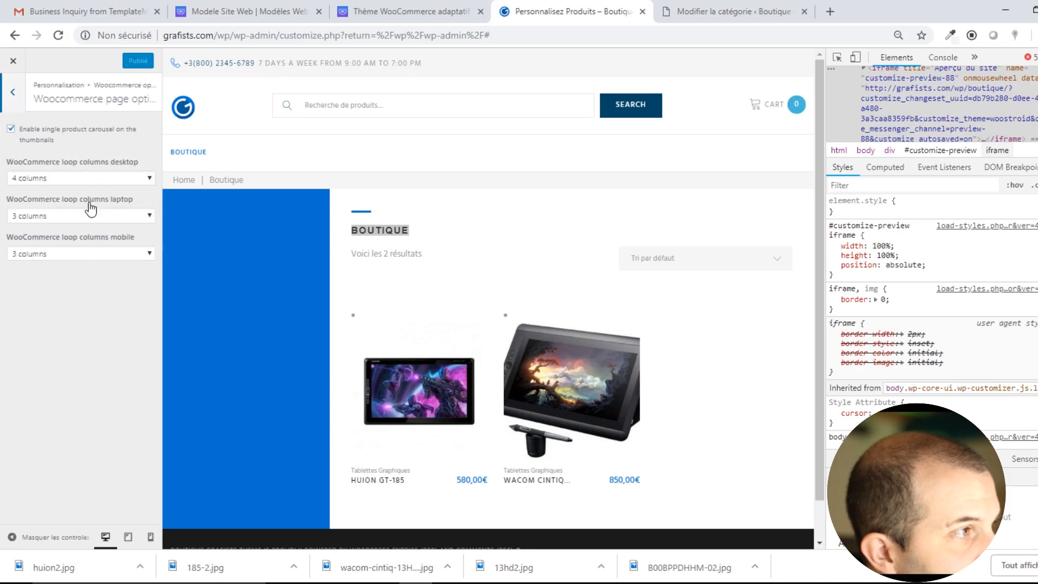
pyautogui.click(96, 177)
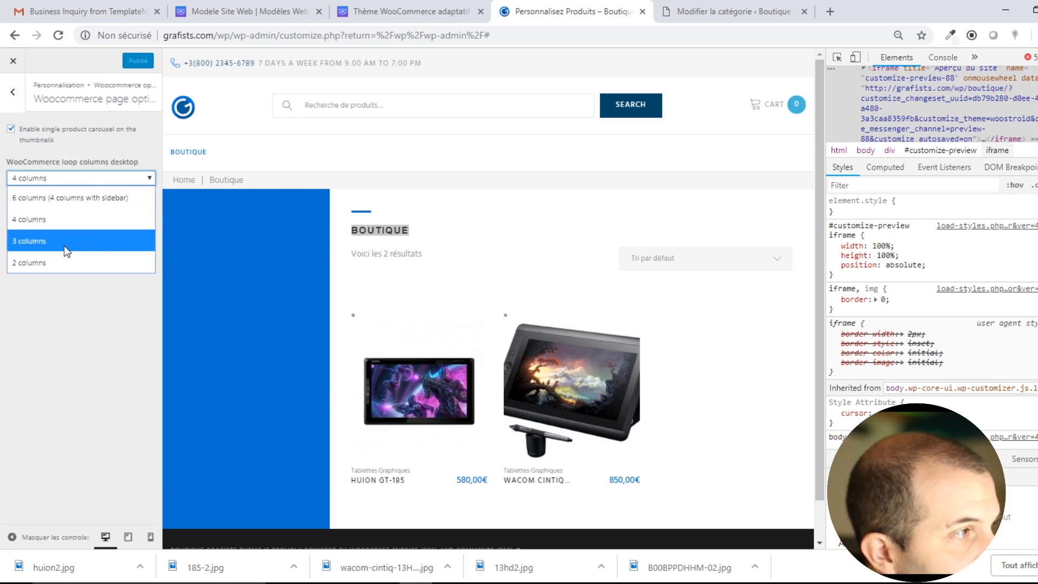
pyautogui.click(66, 197)
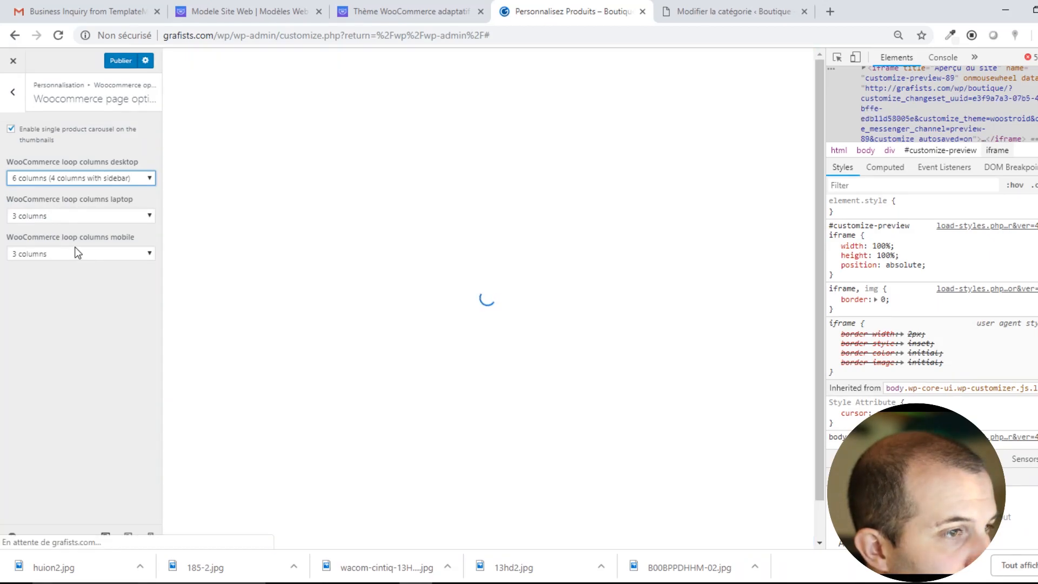
pyautogui.click(63, 179)
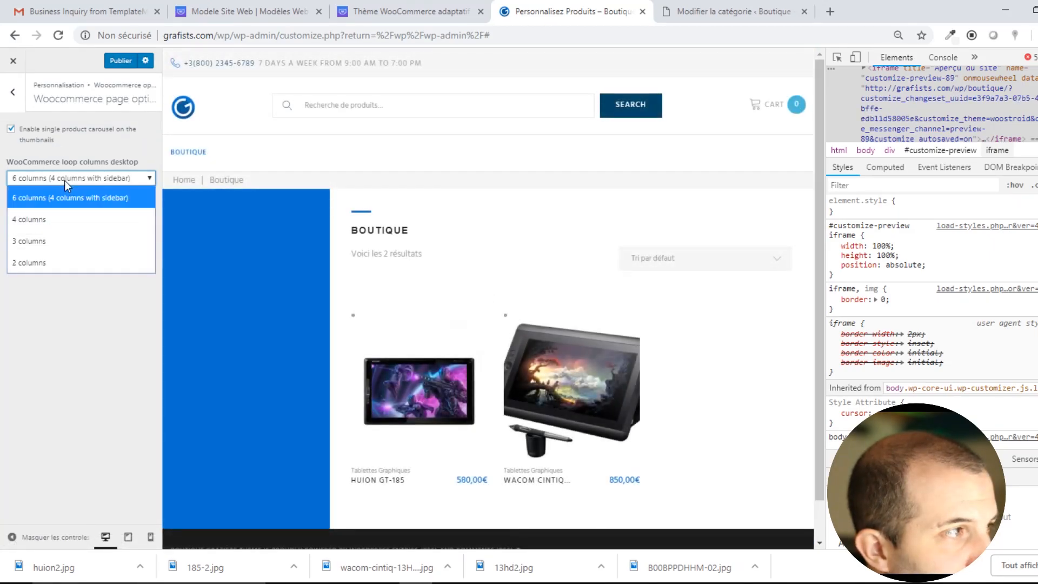
pyautogui.click(53, 264)
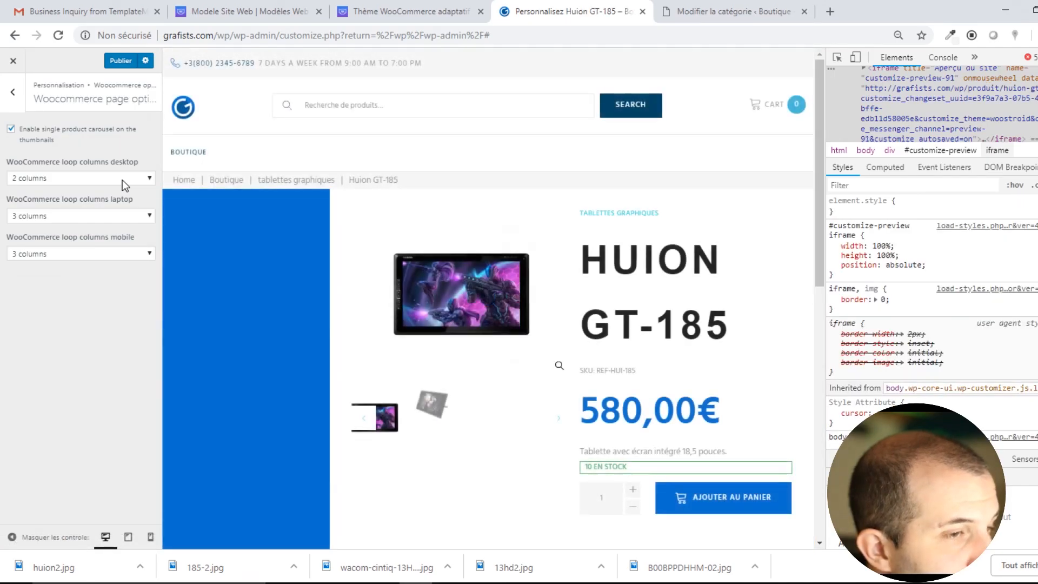
pyautogui.click(123, 180)
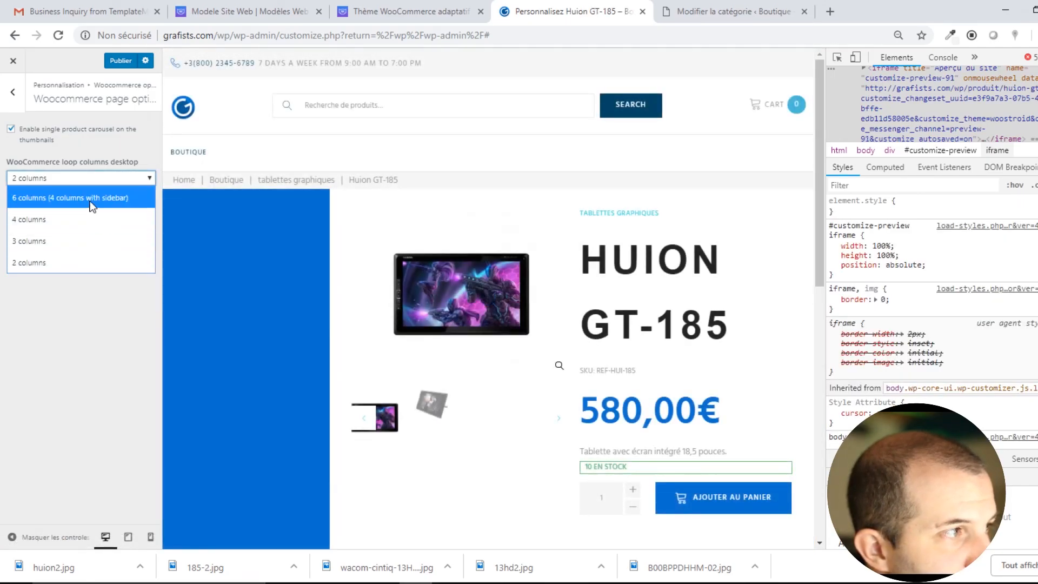
pyautogui.click(84, 241)
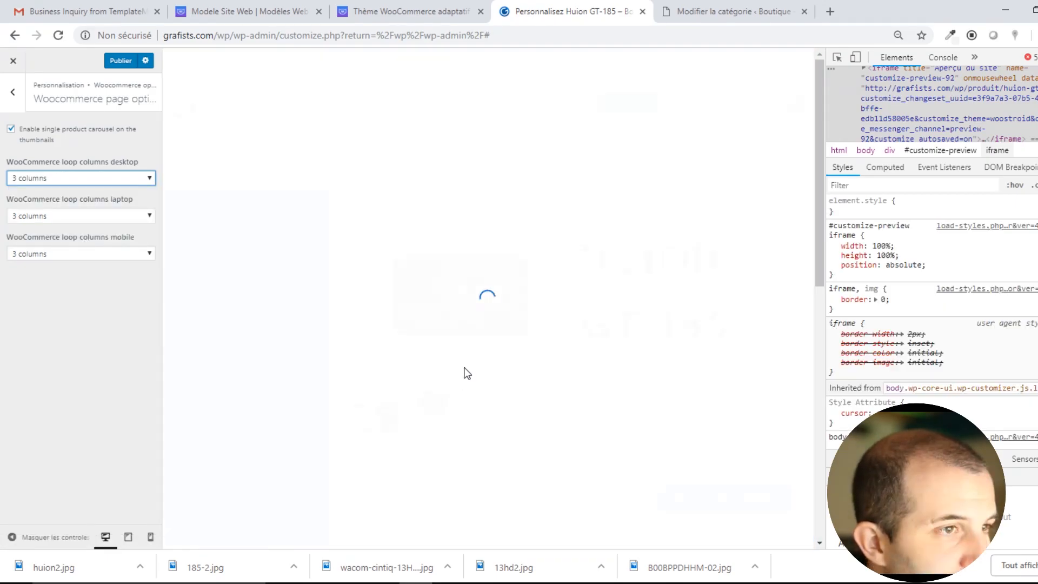
# Inspect the HUION GT-185 product title in developer tools, then return to the main sections.
pyautogui.moveTo(576, 264); pyautogui.dragTo(756, 329)
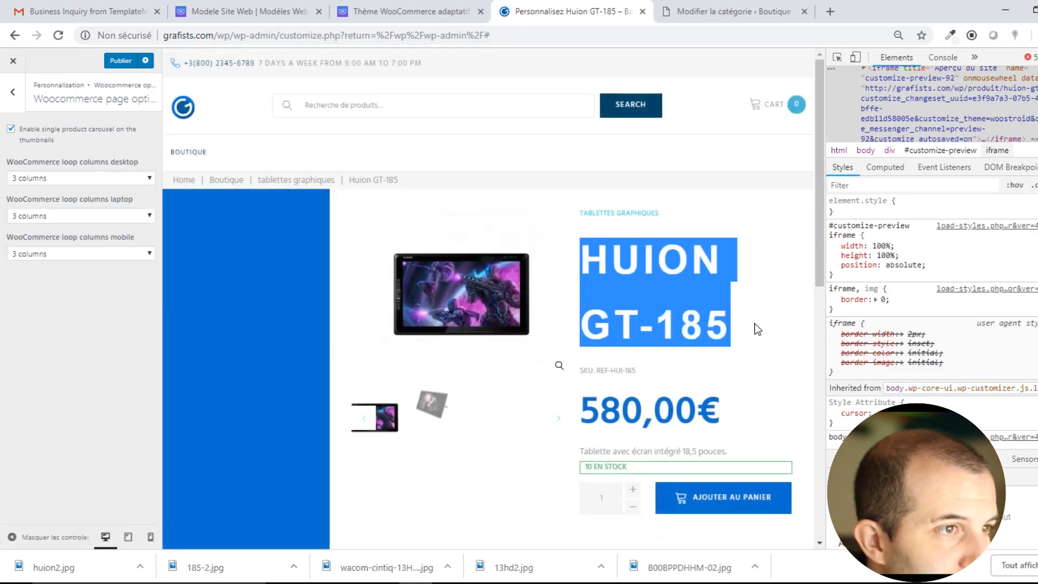
pyautogui.rightClick(682, 265)
pyautogui.click(714, 330)
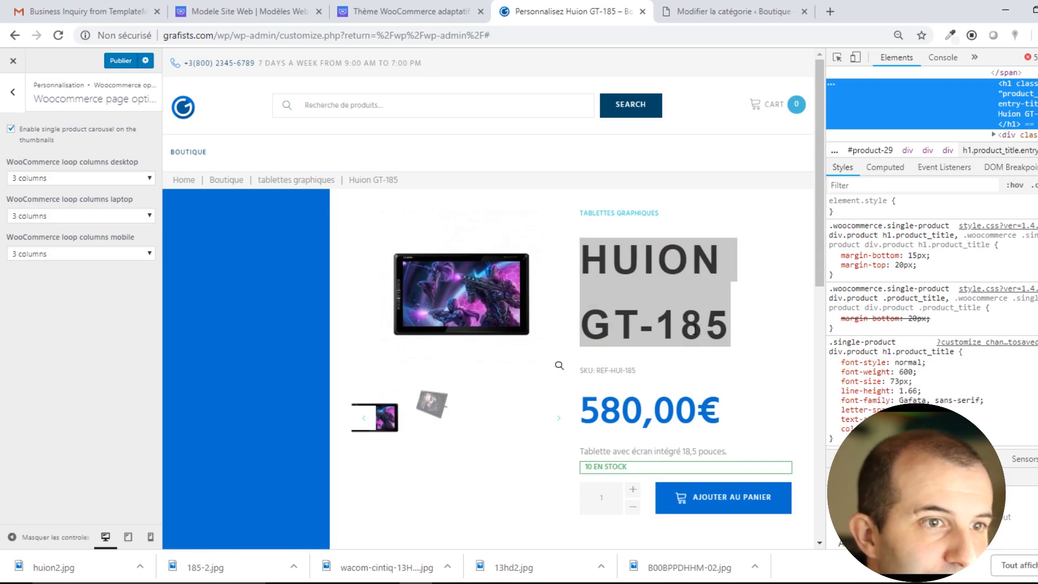
pyautogui.click(13, 92)
pyautogui.click(13, 92)
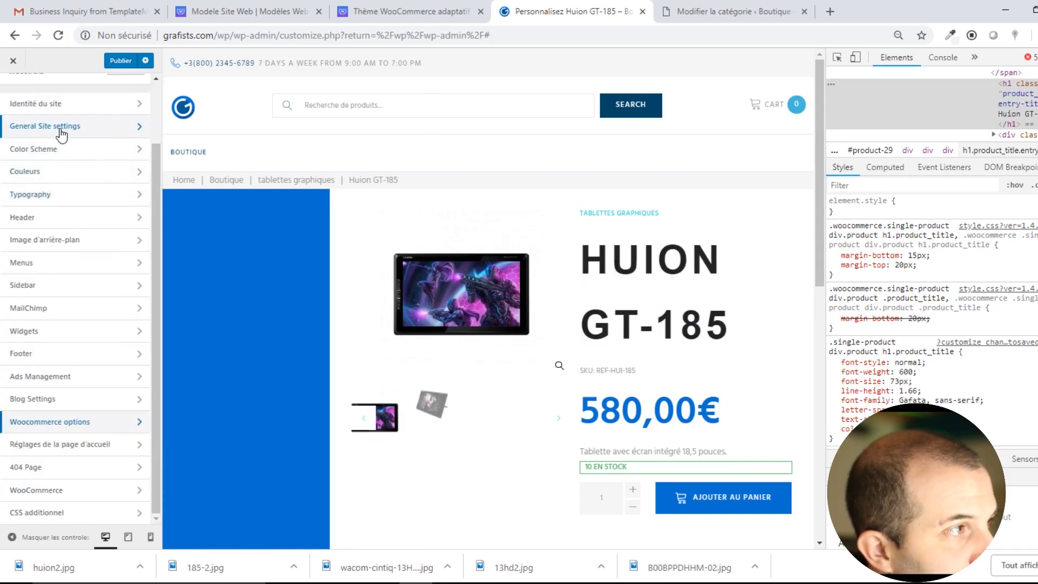
pyautogui.scroll(2, 94, 186)
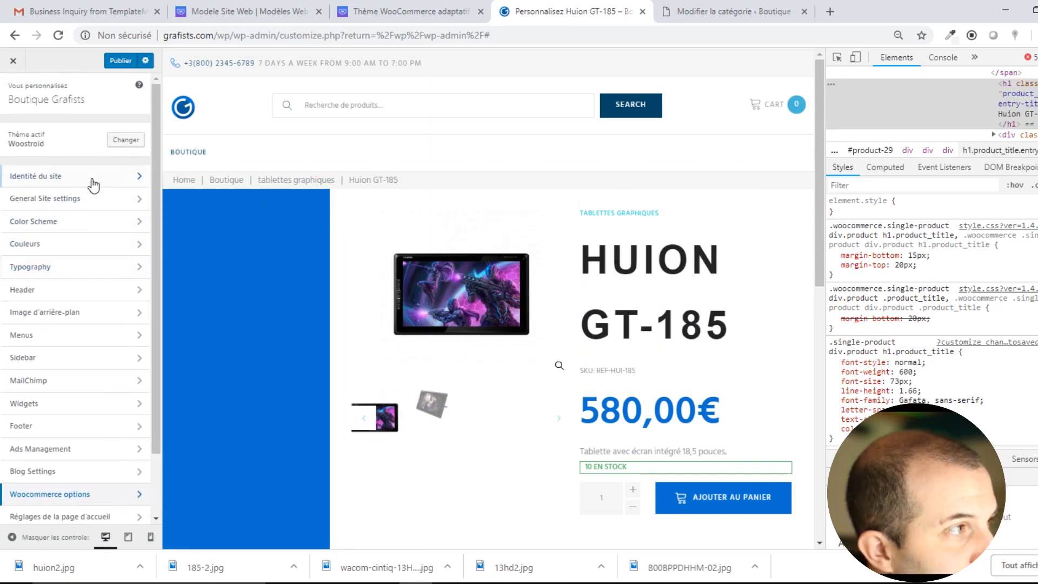
# Change the H1 heading font size from 200 to 20 and publish, then glance at H2 settings.
pyautogui.click(73, 268)
pyautogui.click(94, 156)
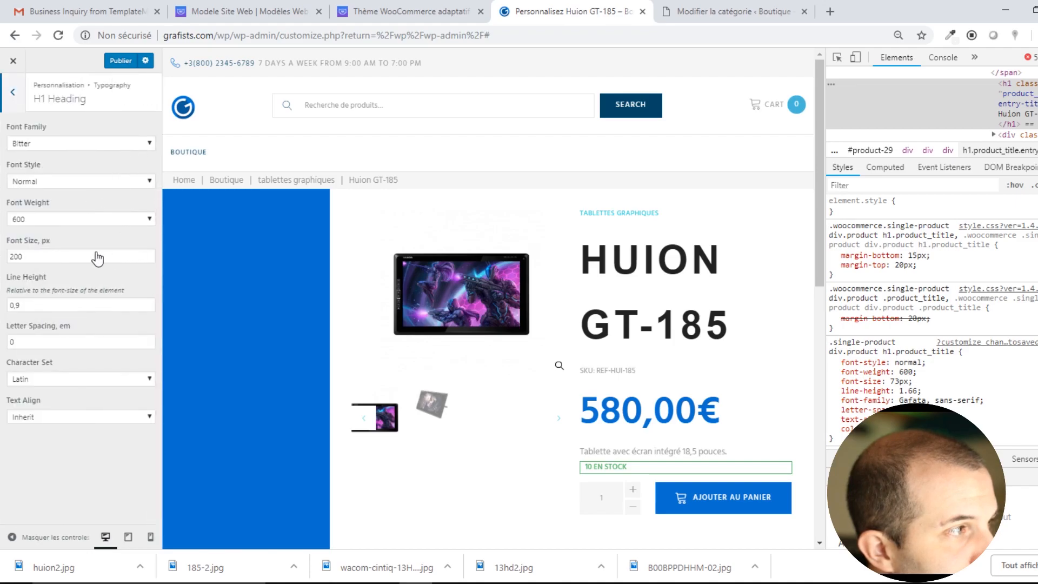
pyautogui.moveTo(47, 258); pyautogui.dragTo(2, 248)
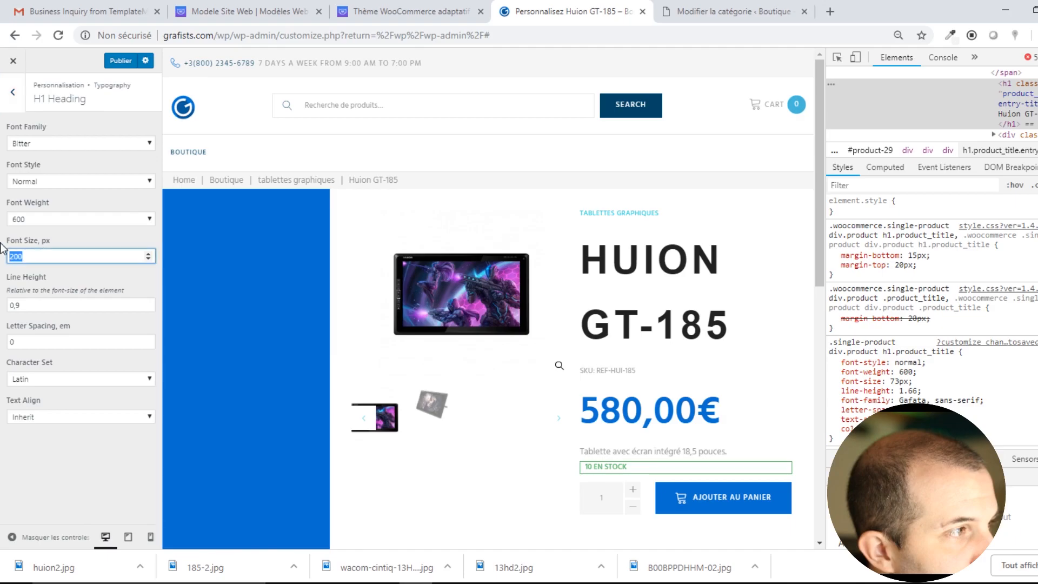
pyautogui.write('20')
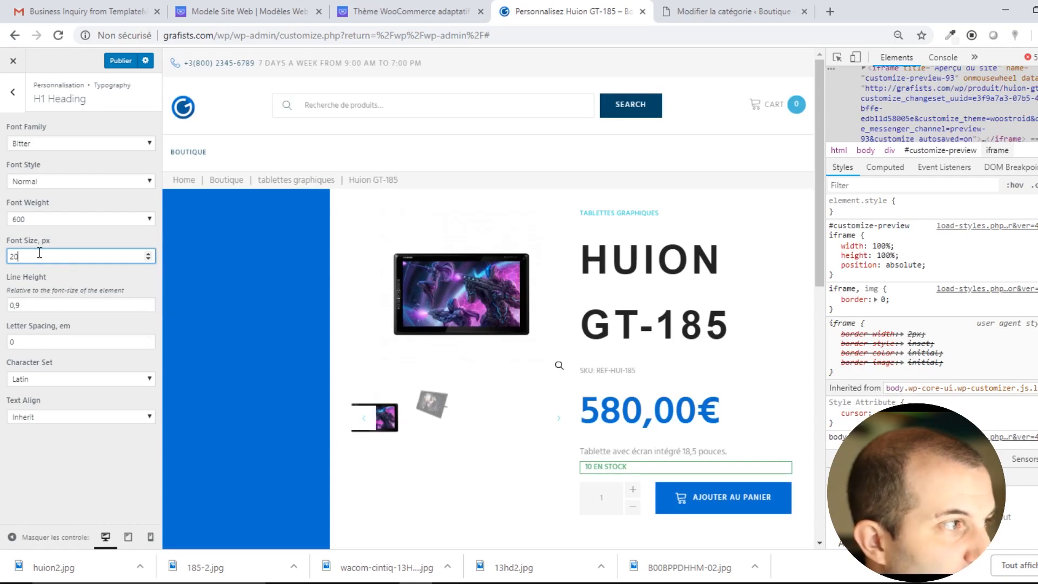
pyautogui.click(120, 61)
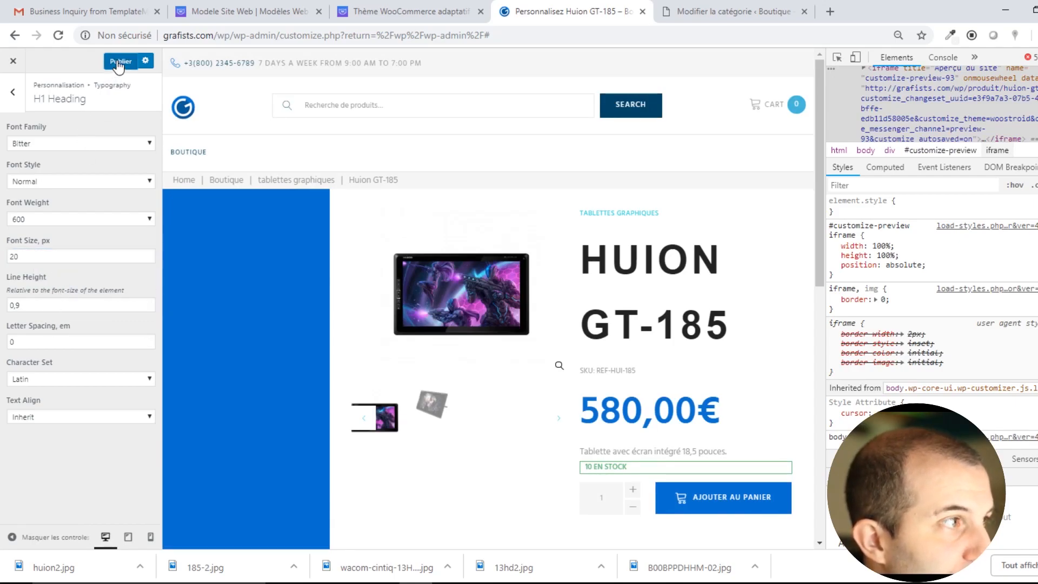
pyautogui.click(18, 101)
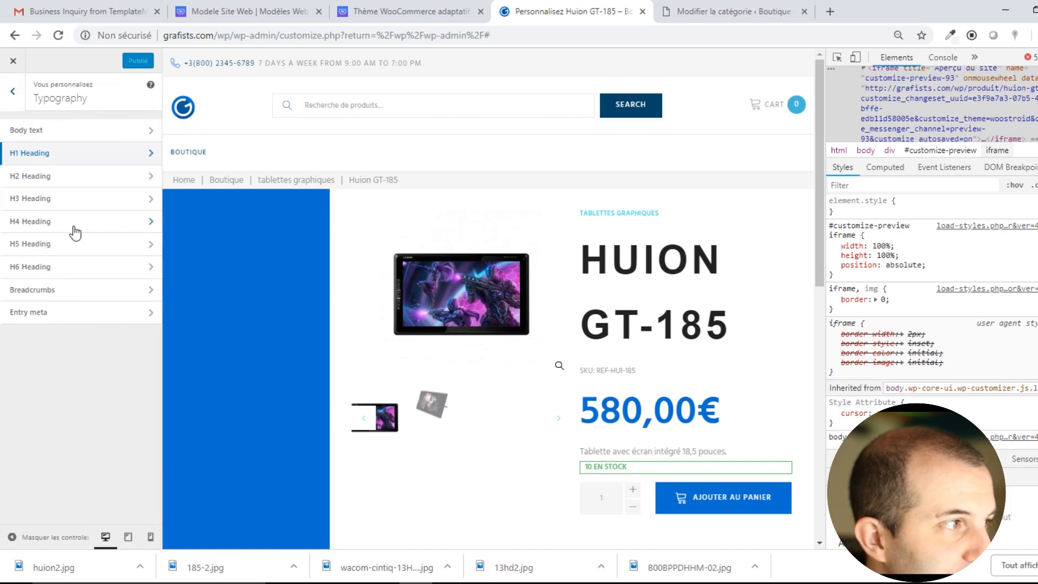
pyautogui.click(47, 180)
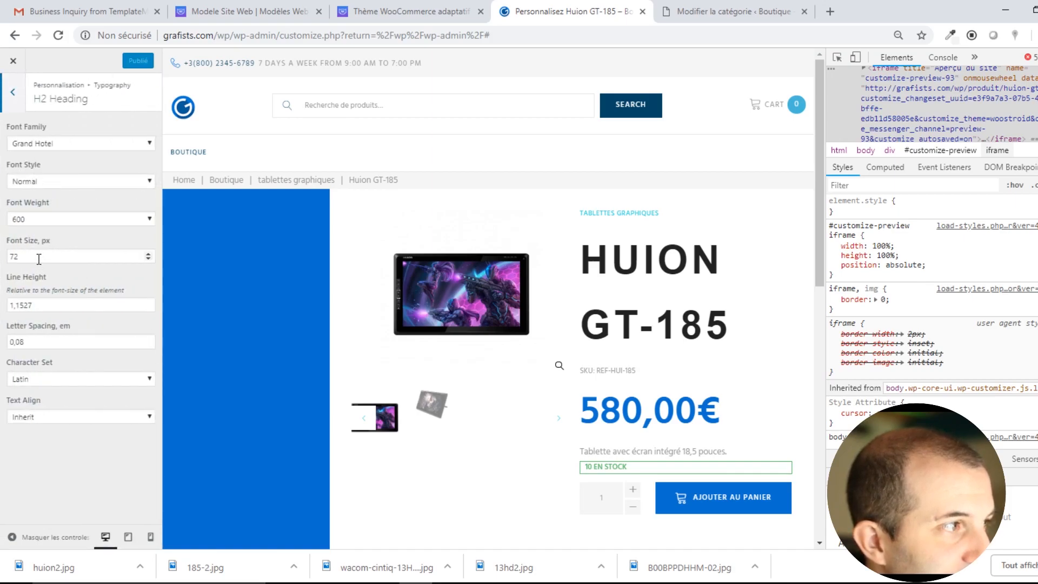
pyautogui.click(18, 107)
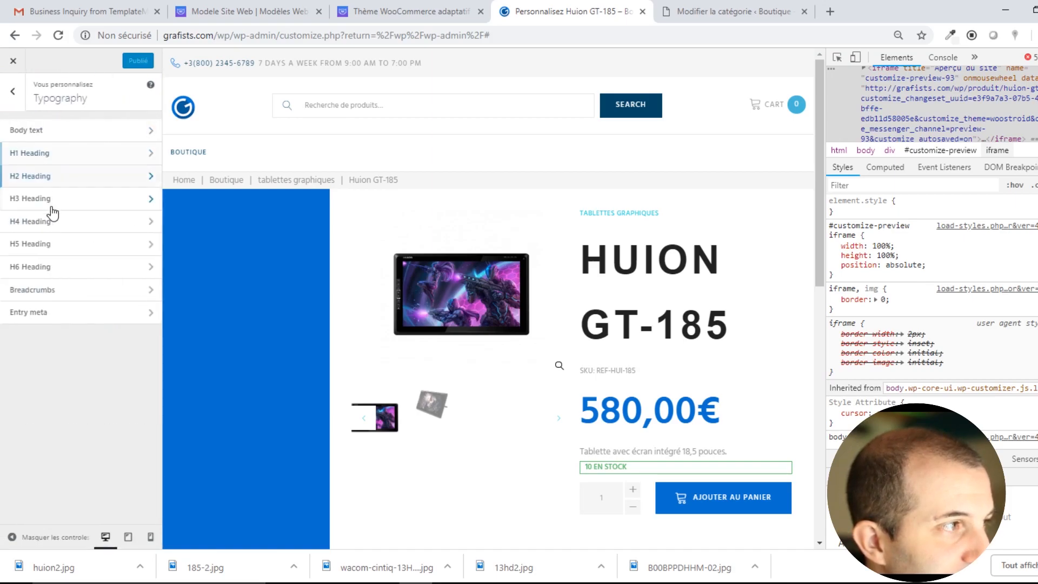
pyautogui.click(41, 156)
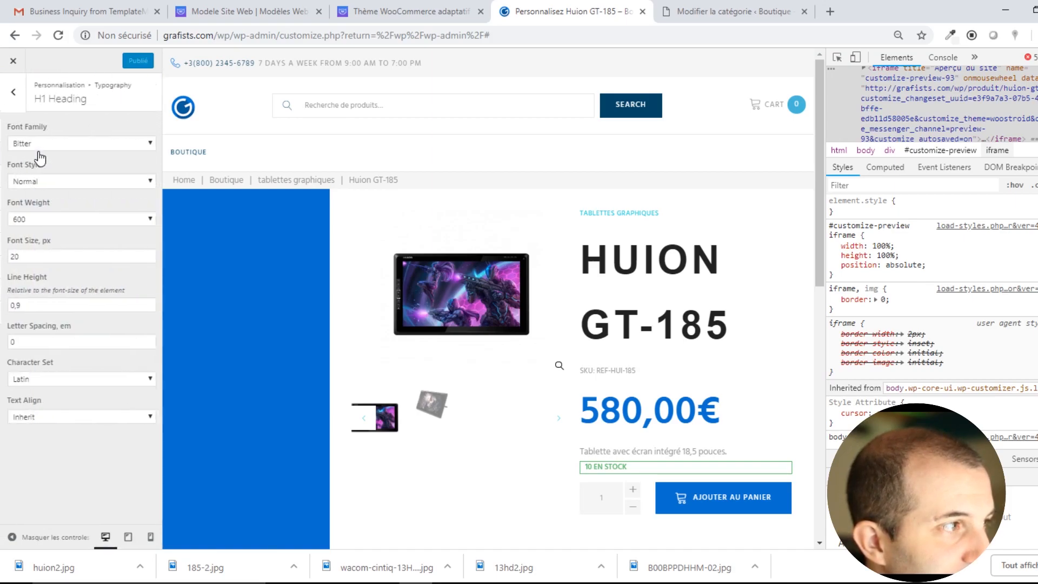
pyautogui.click(18, 108)
# Set the H3 heading font size from 73 to 20 px and publish it.
pyautogui.click(47, 198)
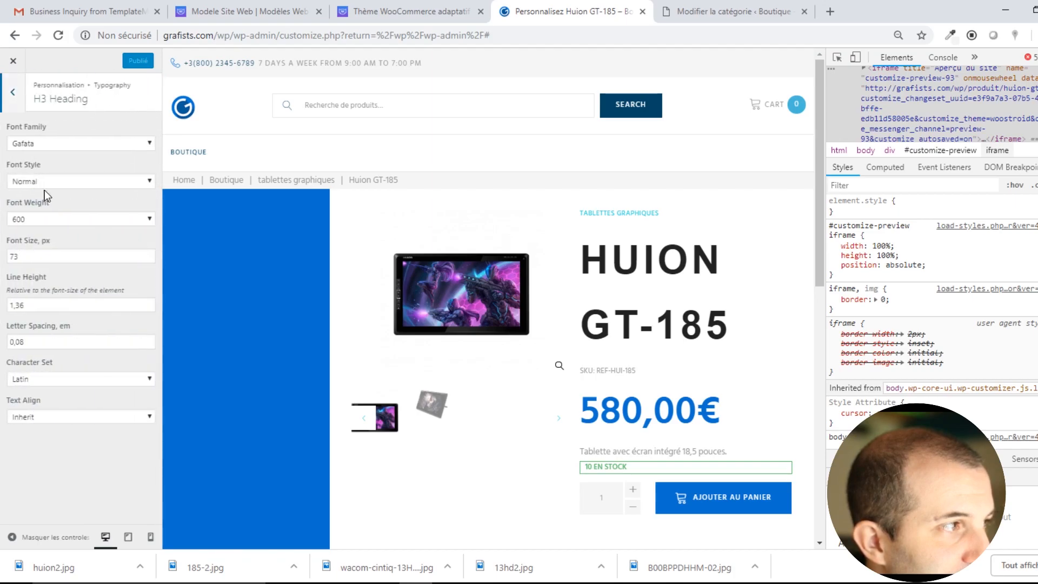
pyautogui.doubleClick(24, 257)
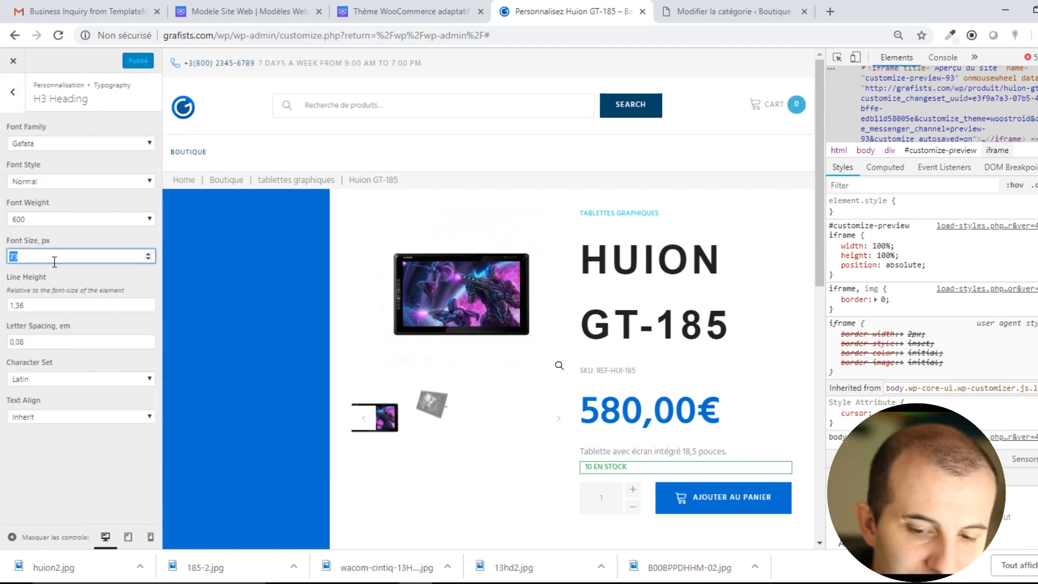
pyautogui.write('20')
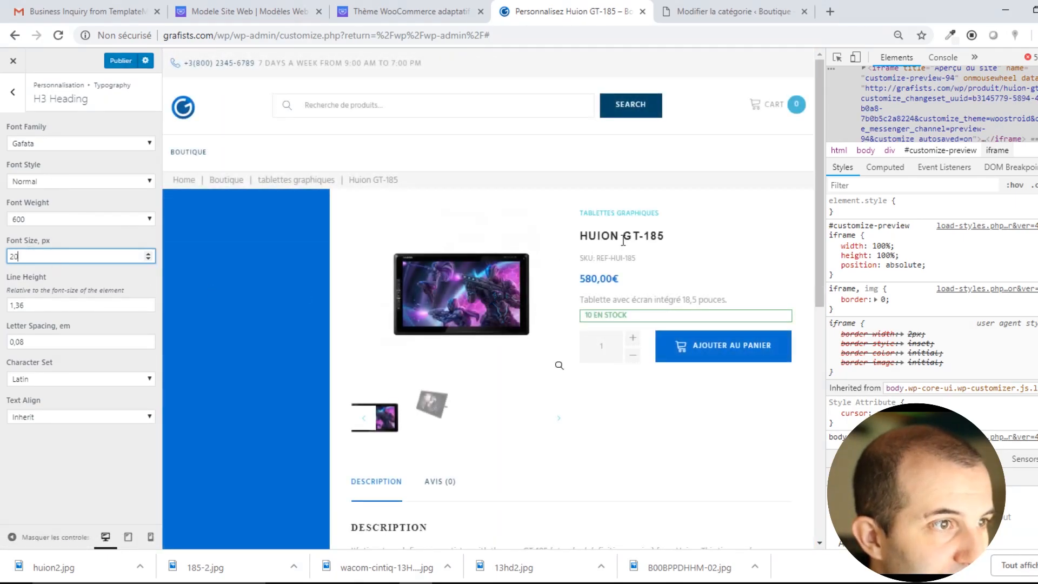
pyautogui.tripleClick(612, 238)
pyautogui.click(670, 239)
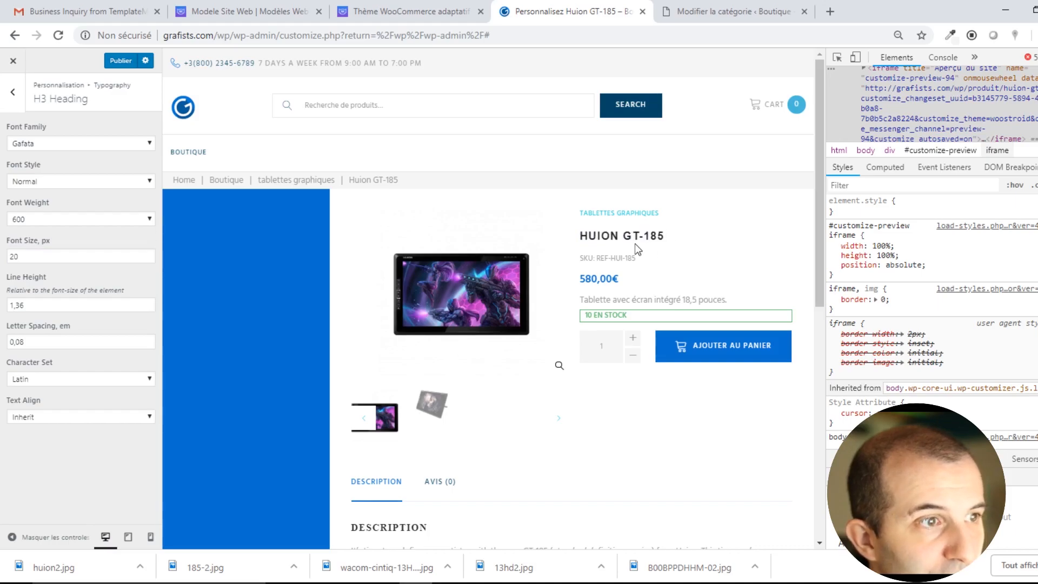
pyautogui.click(123, 62)
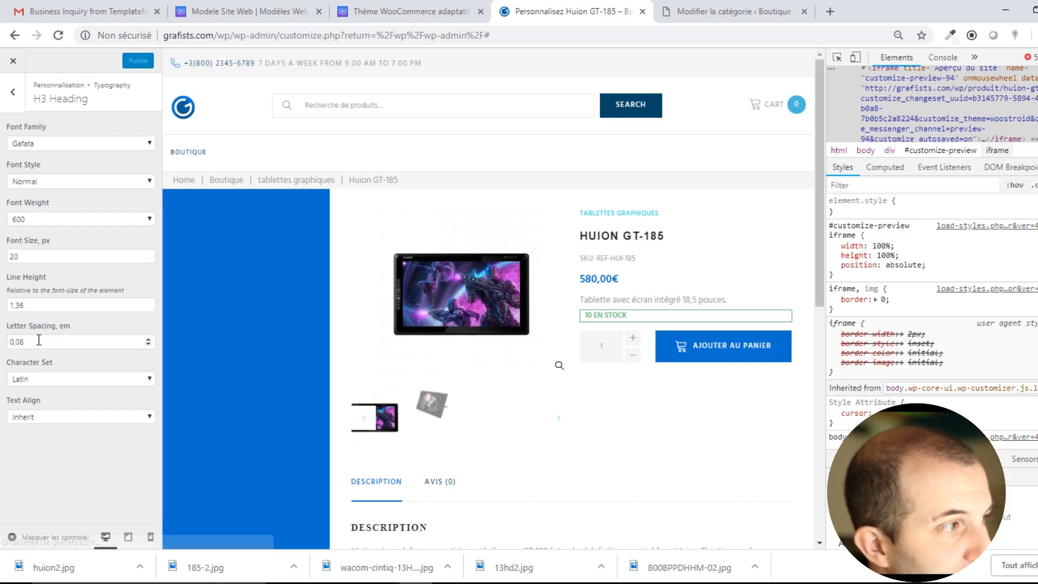
pyautogui.click(12, 92)
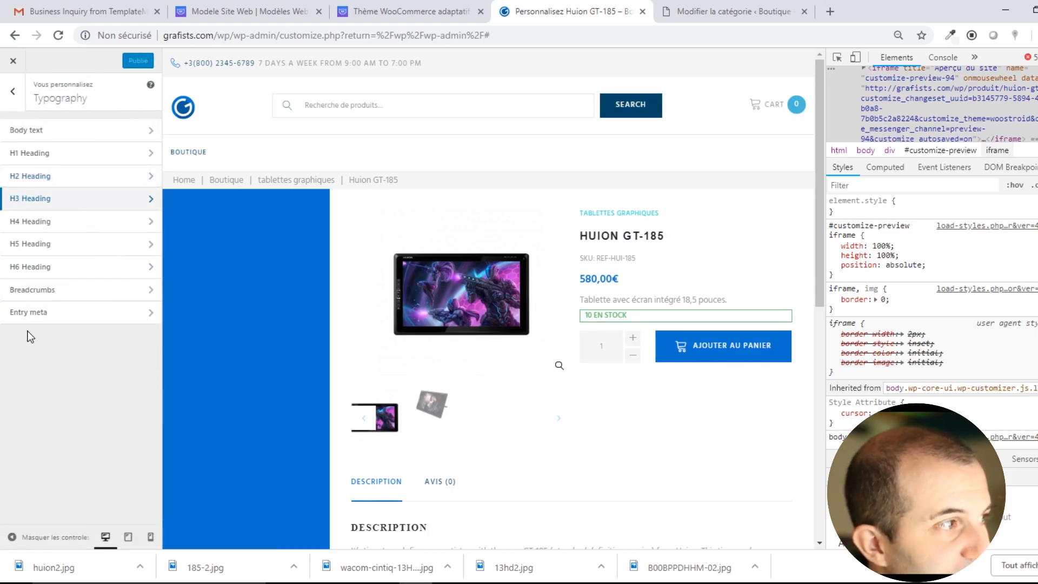
pyautogui.click(18, 89)
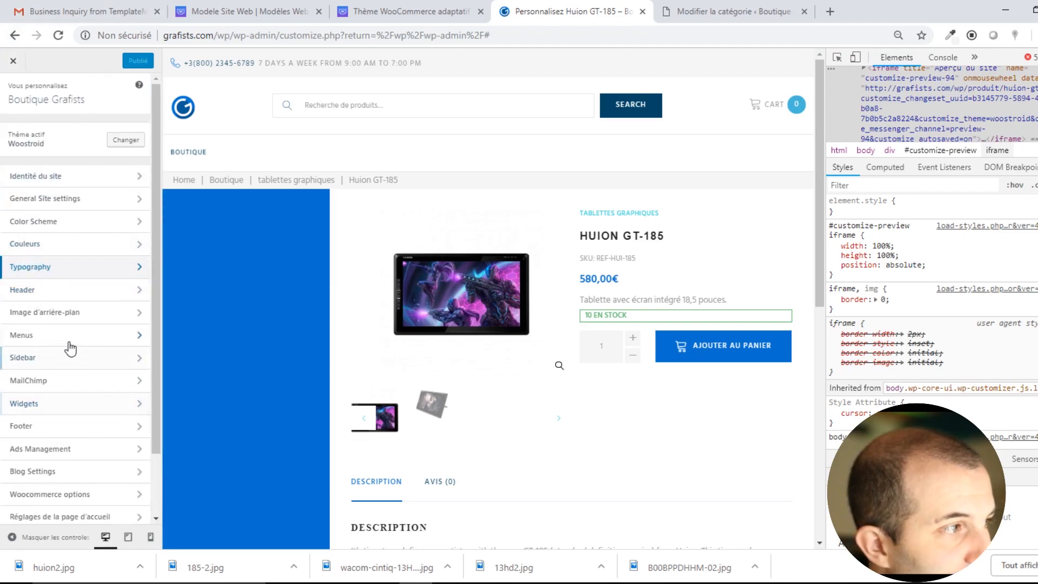
# Preview header layouts Style 2 and Style 3, testing the header search bar.
pyautogui.click(47, 289)
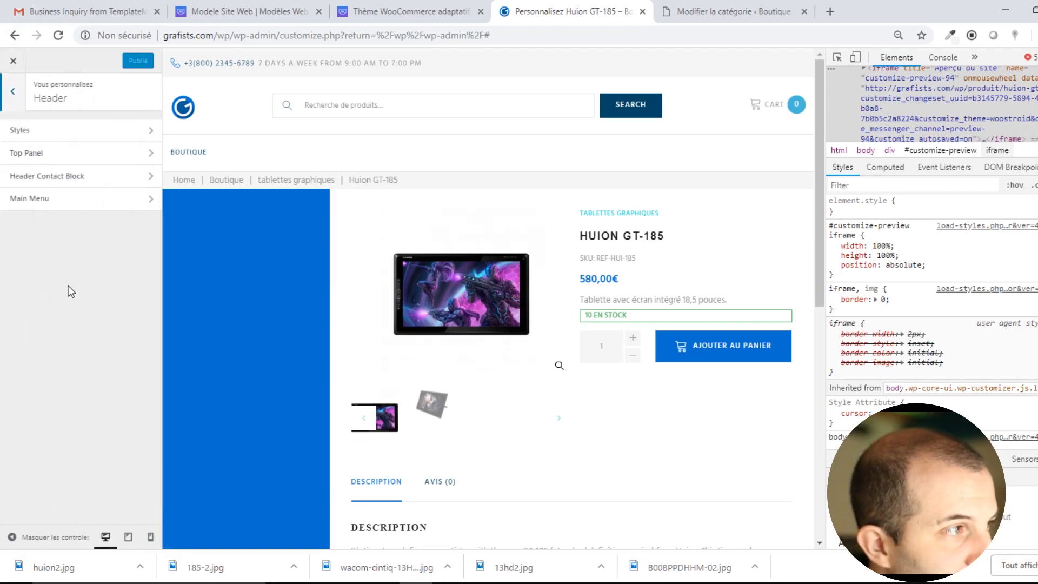
pyautogui.click(69, 132)
pyautogui.click(53, 143)
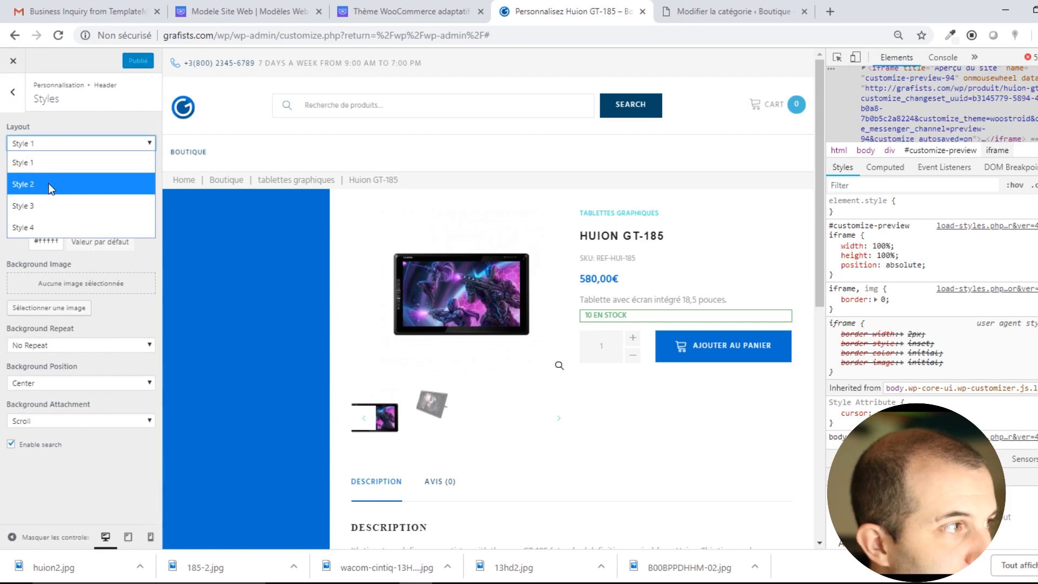
pyautogui.click(48, 183)
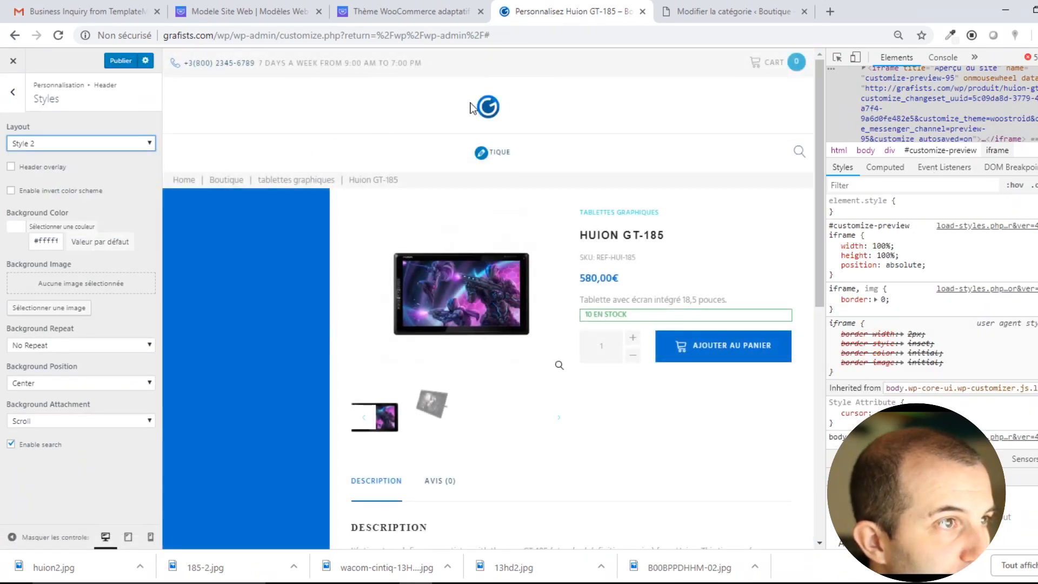
pyautogui.click(86, 144)
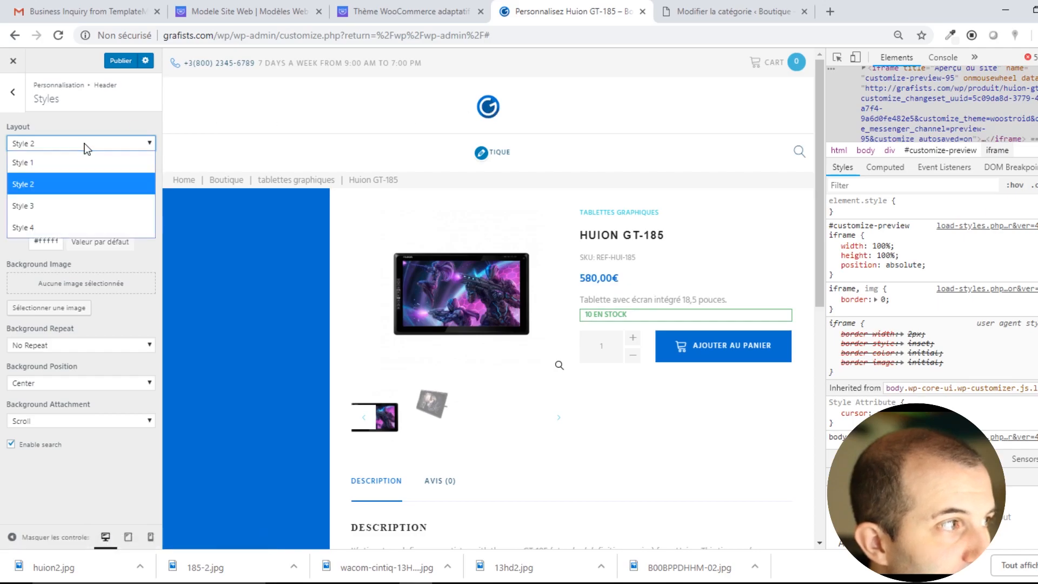
pyautogui.click(47, 198)
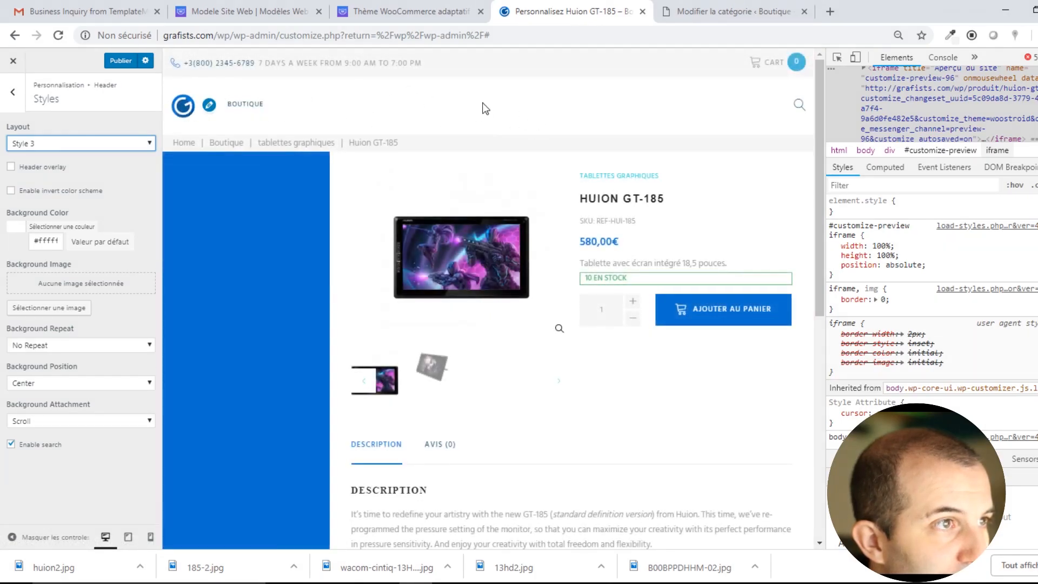
pyautogui.click(799, 104)
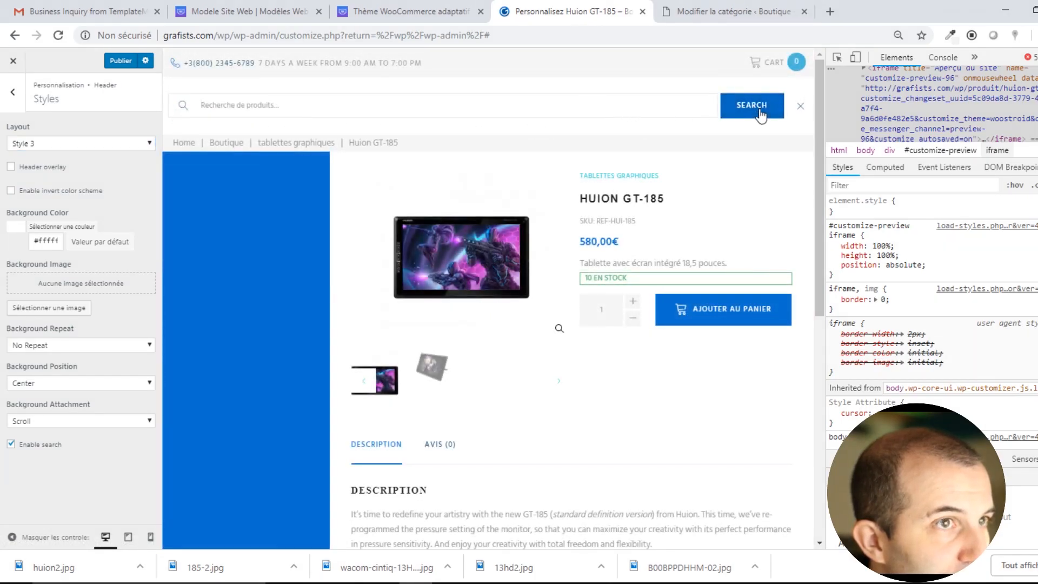
pyautogui.click(799, 106)
# Try header layout Style 4 with its search bar, then restore Style 1.
pyautogui.click(57, 143)
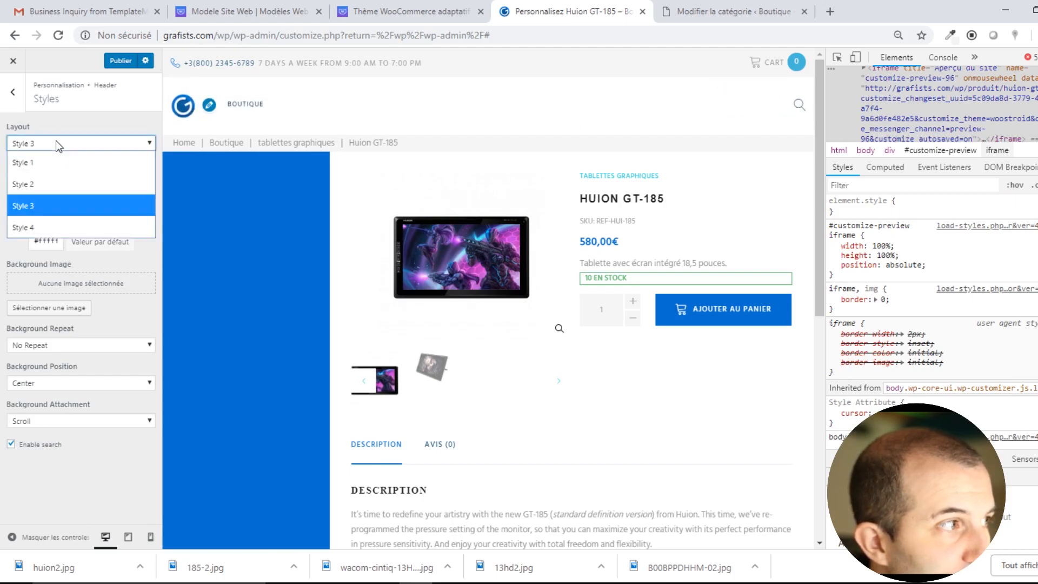
pyautogui.click(40, 227)
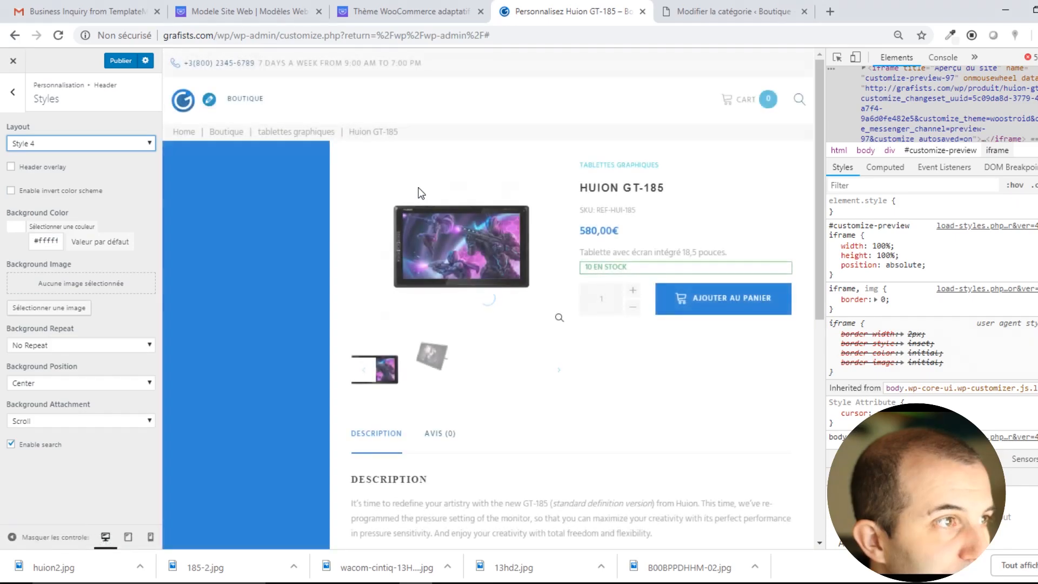
pyautogui.click(799, 100)
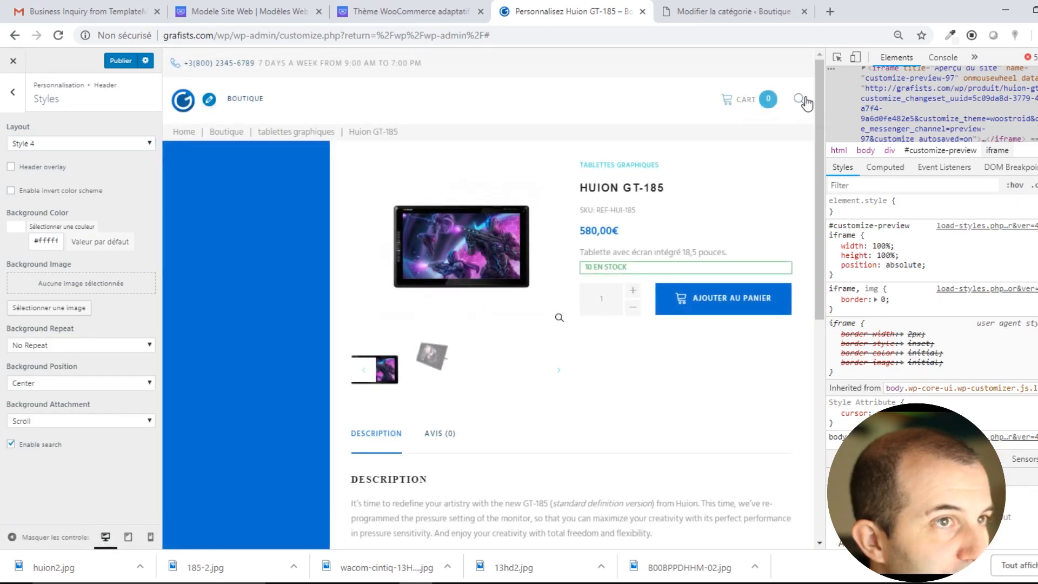
pyautogui.click(802, 102)
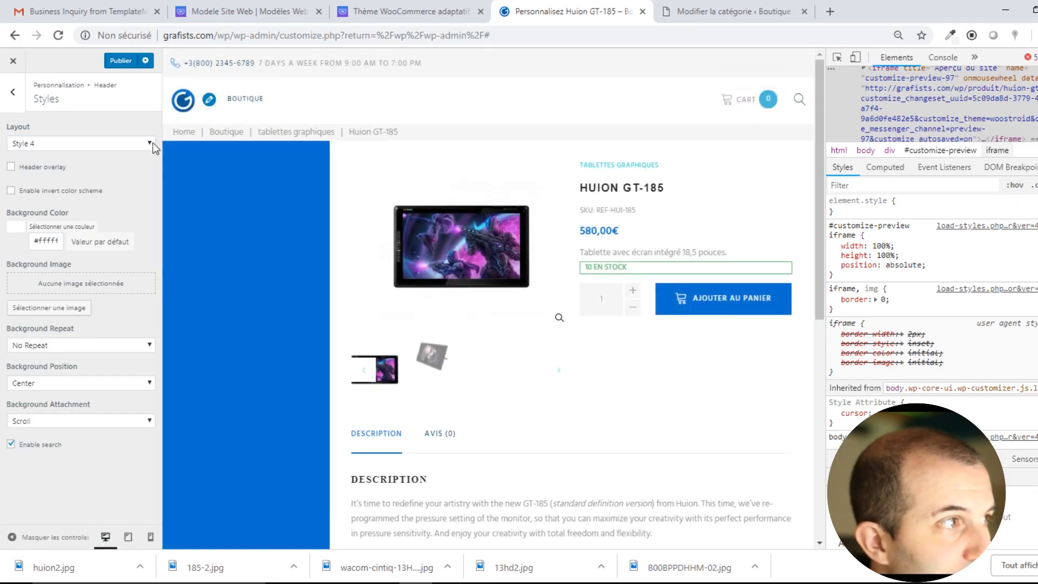
pyautogui.click(75, 143)
pyautogui.click(44, 160)
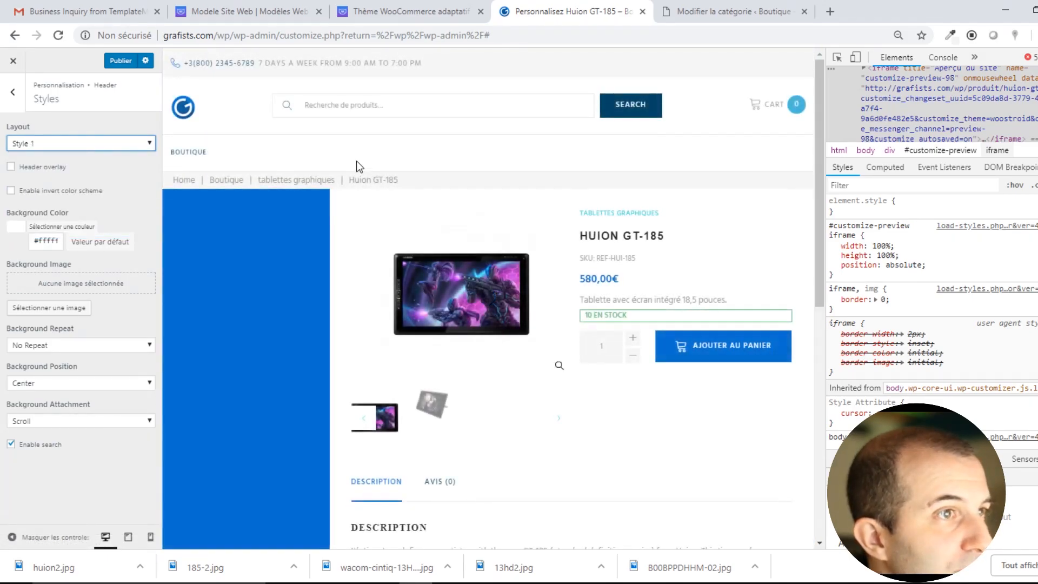
# Keep the header background white and use the hand-drawing-on-tablet photo as background image.
pyautogui.click(45, 227)
pyautogui.click(64, 284)
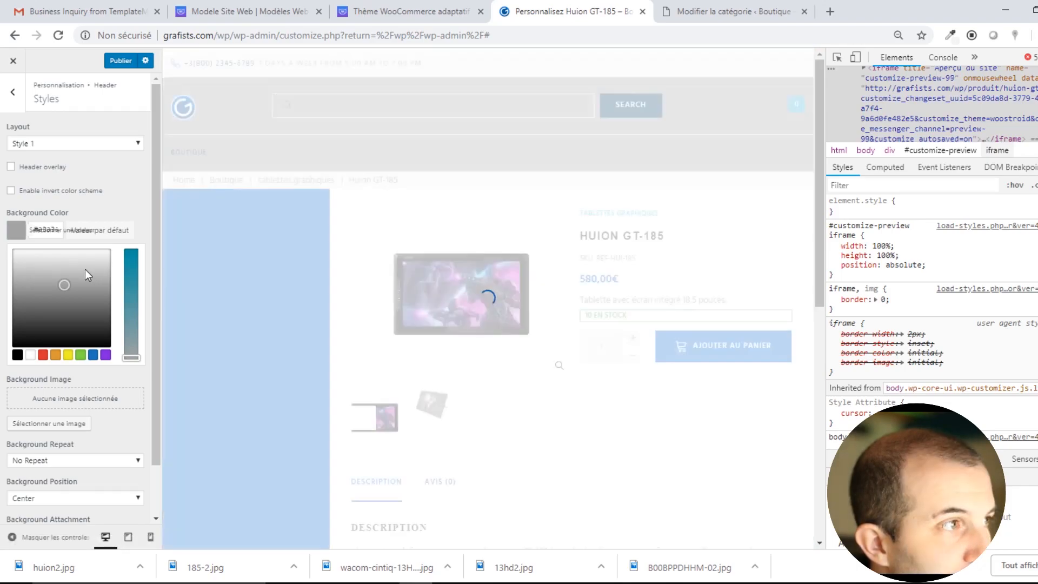
pyautogui.moveTo(68, 271); pyautogui.dragTo(3, 224)
pyautogui.click(109, 203)
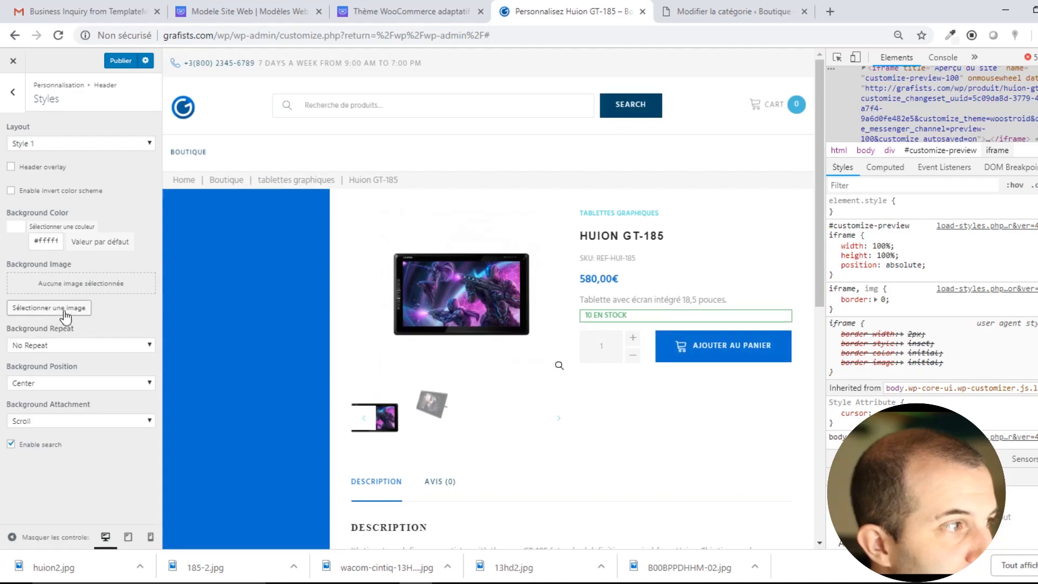
pyautogui.click(61, 309)
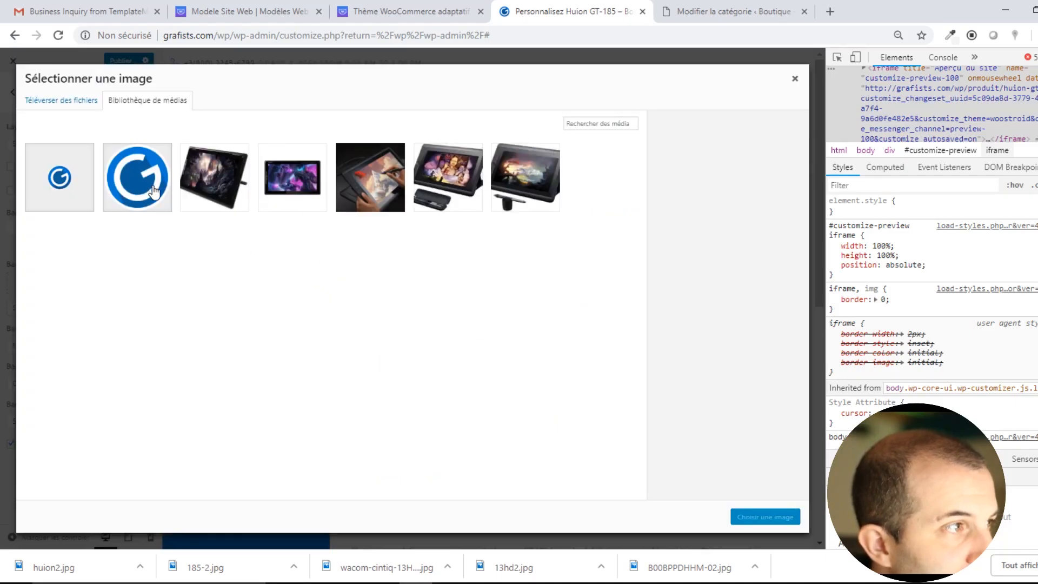
pyautogui.click(380, 189)
pyautogui.click(765, 517)
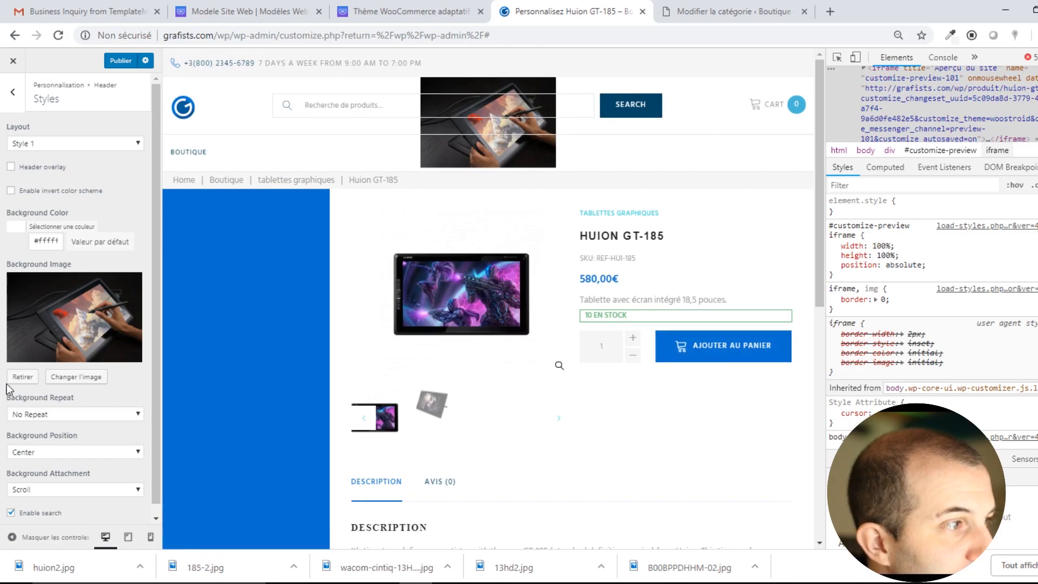
# Set the header background image to No Repeat after briefly trying tiling.
pyautogui.click(130, 416)
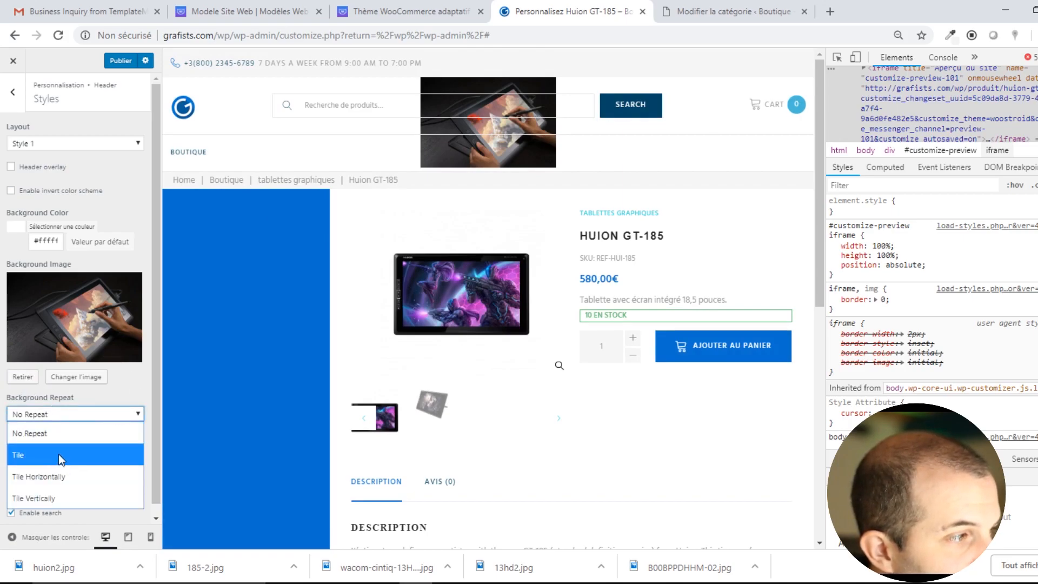
pyautogui.click(45, 455)
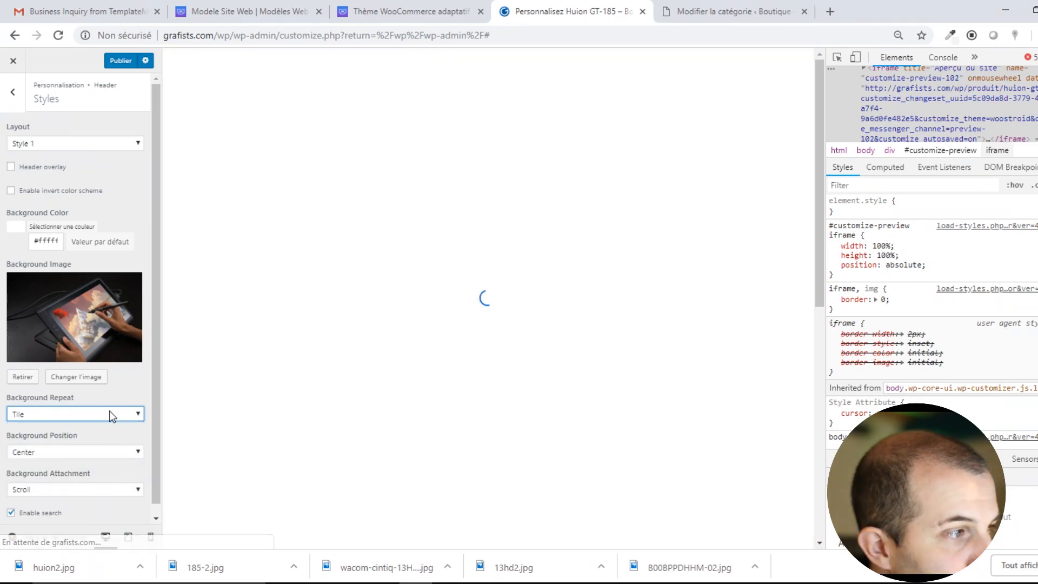
pyautogui.scroll(-1, 113, 438)
pyautogui.click(94, 441)
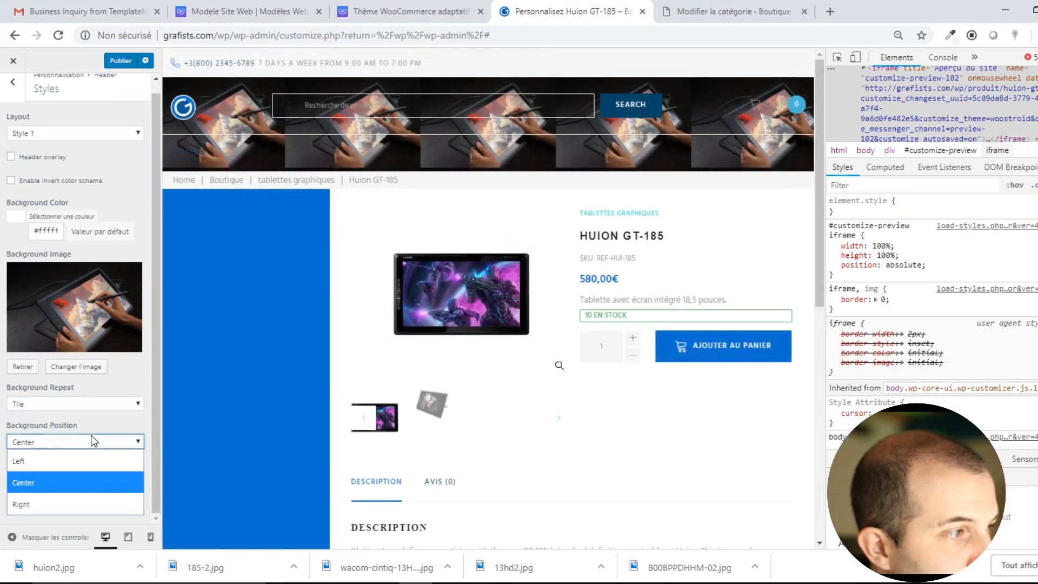
pyautogui.click(94, 441)
pyautogui.click(106, 405)
pyautogui.click(124, 405)
pyautogui.click(97, 403)
pyautogui.click(54, 420)
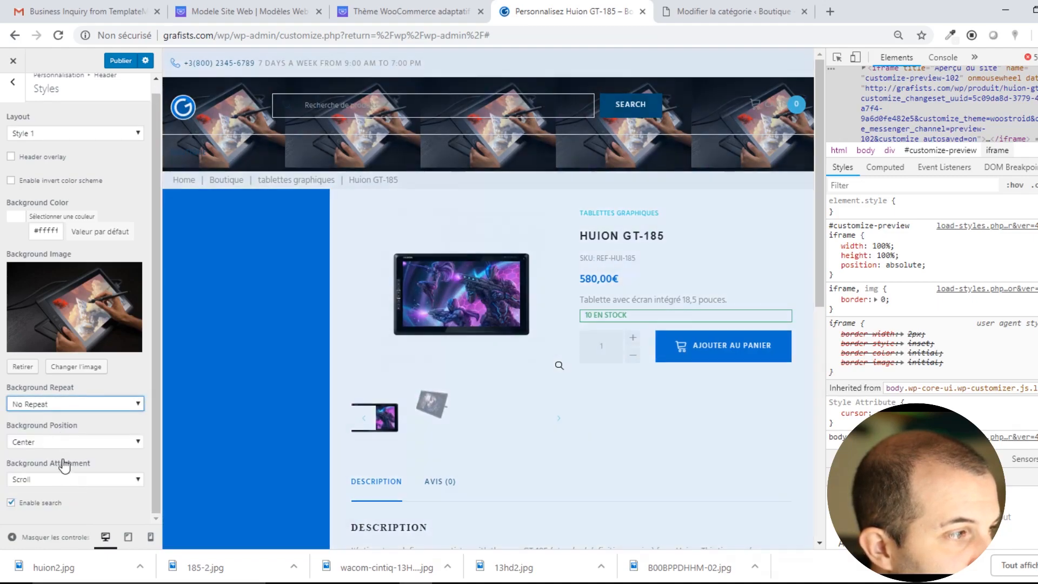
# Align the header background image Left and set its attachment to Fixed.
pyautogui.click(44, 440)
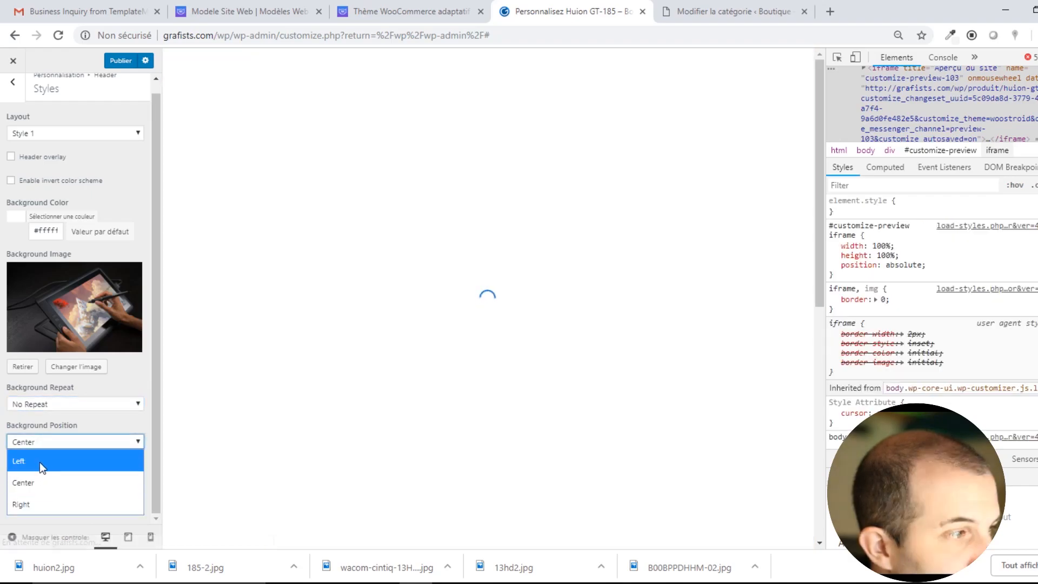
pyautogui.click(40, 460)
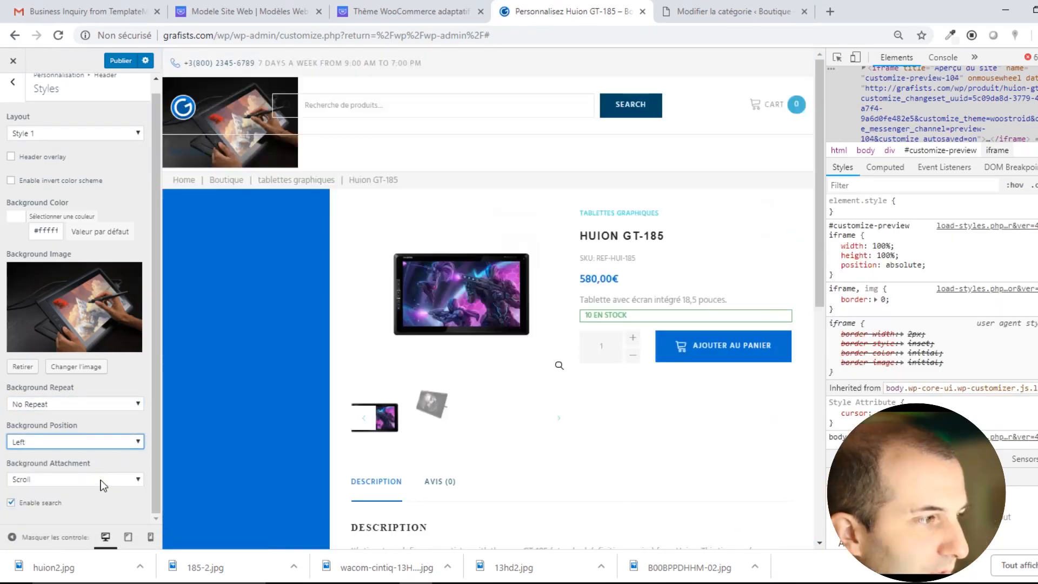
pyautogui.click(100, 479)
pyautogui.click(67, 517)
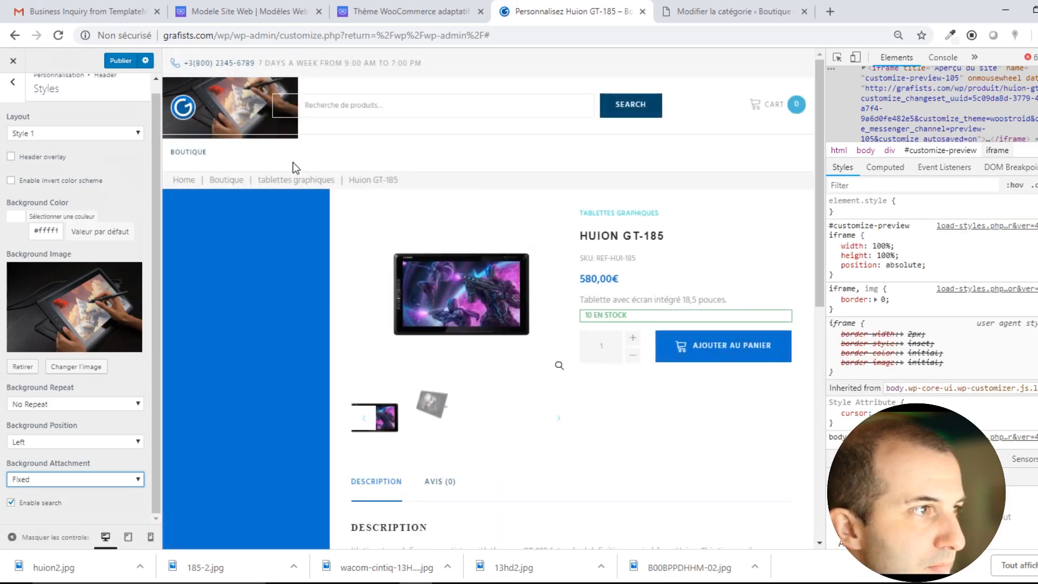
pyautogui.scroll(-4, 287, 157)
pyautogui.scroll(4, 288, 158)
pyautogui.scroll(-1, 237, 99)
pyautogui.scroll(1, 238, 98)
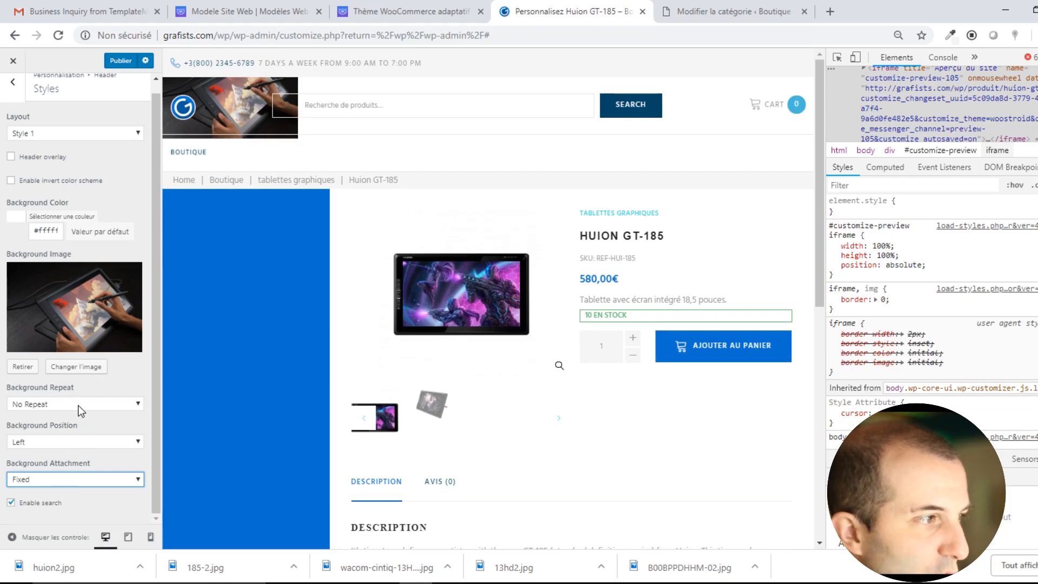
# Remove the header background image and toggle Enable search off and back on.
pyautogui.click(19, 369)
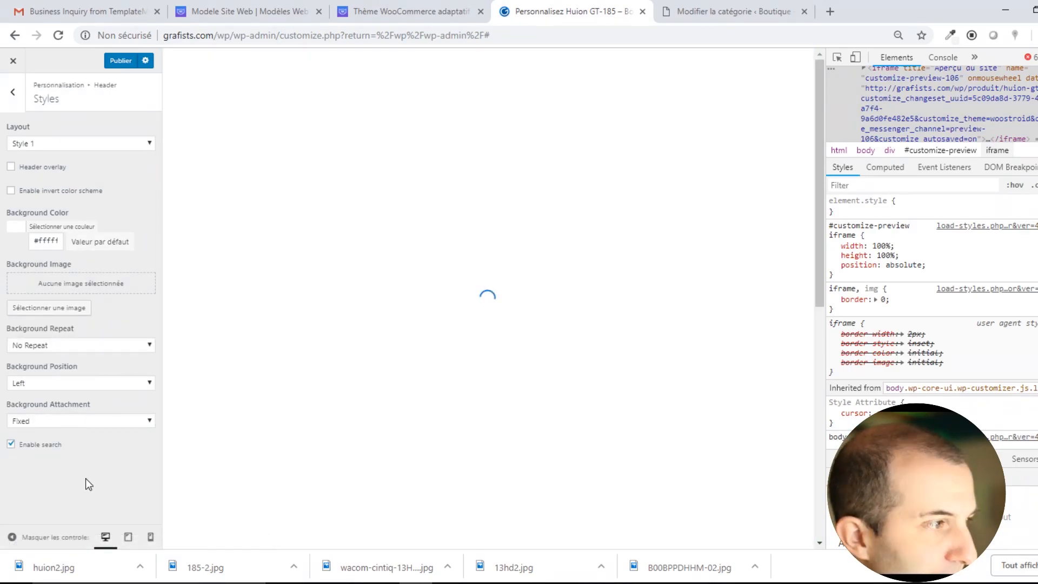
pyautogui.click(11, 445)
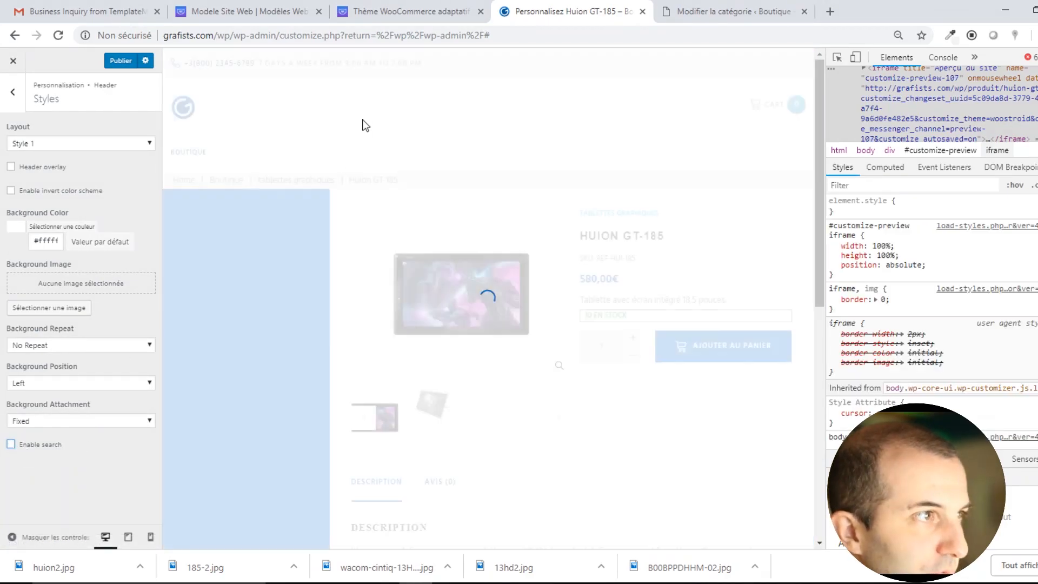
pyautogui.click(11, 445)
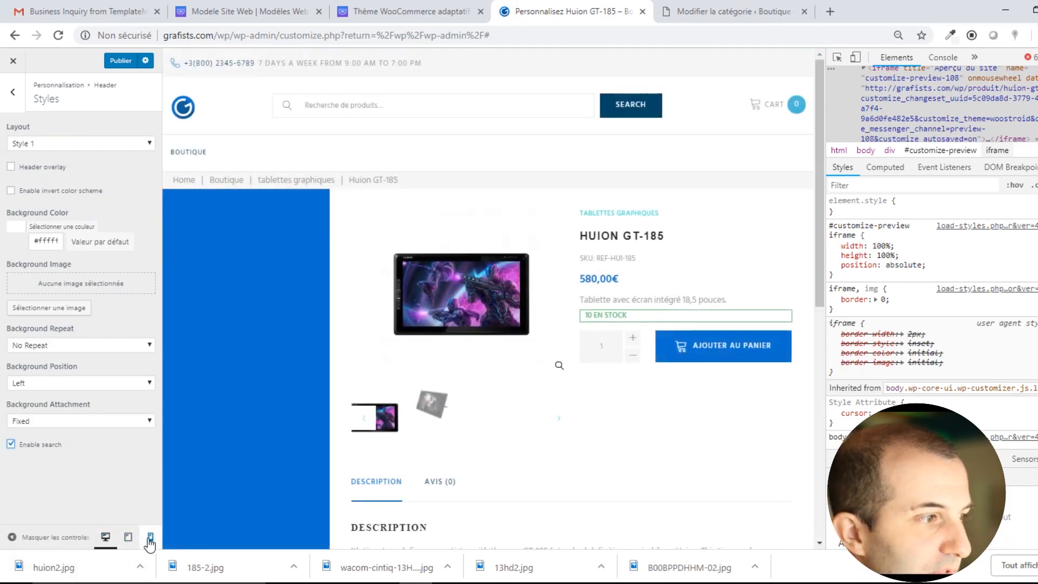
# Preview the site at mobile size and test the header search bar.
pyautogui.click(150, 537)
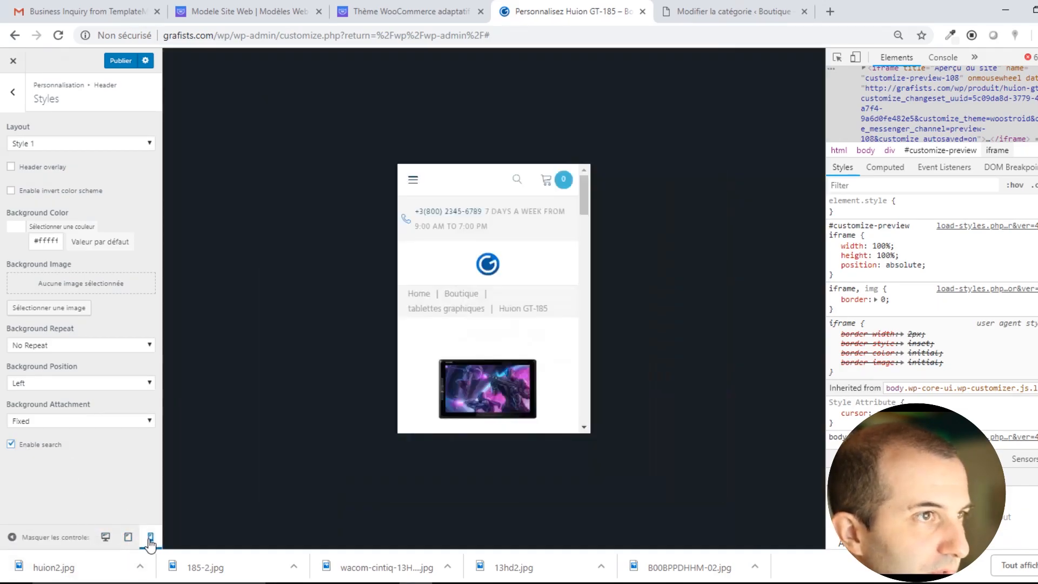
pyautogui.click(509, 185)
pyautogui.click(554, 178)
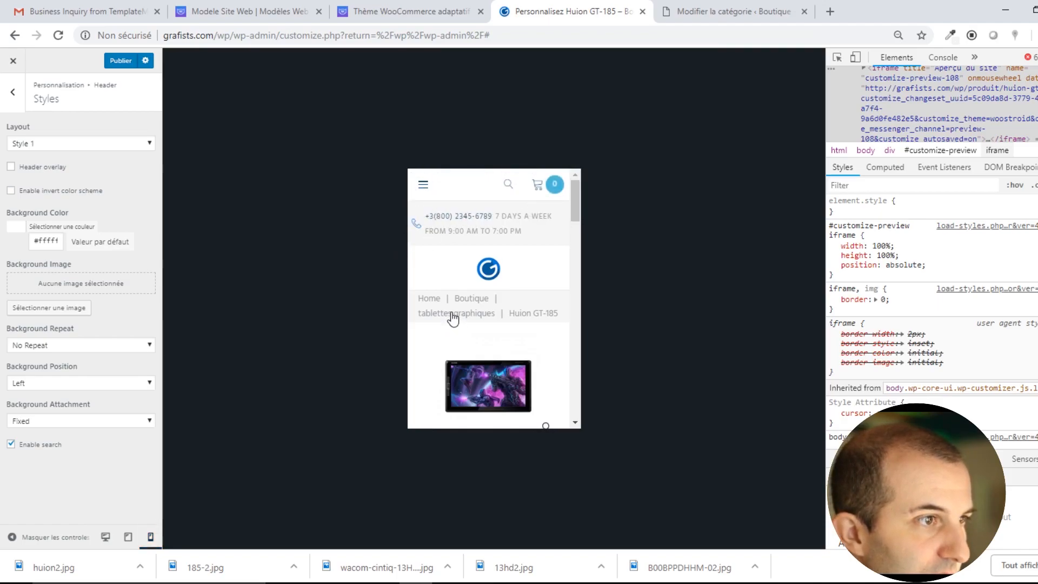
pyautogui.scroll(-3, 452, 316)
pyautogui.scroll(3, 452, 316)
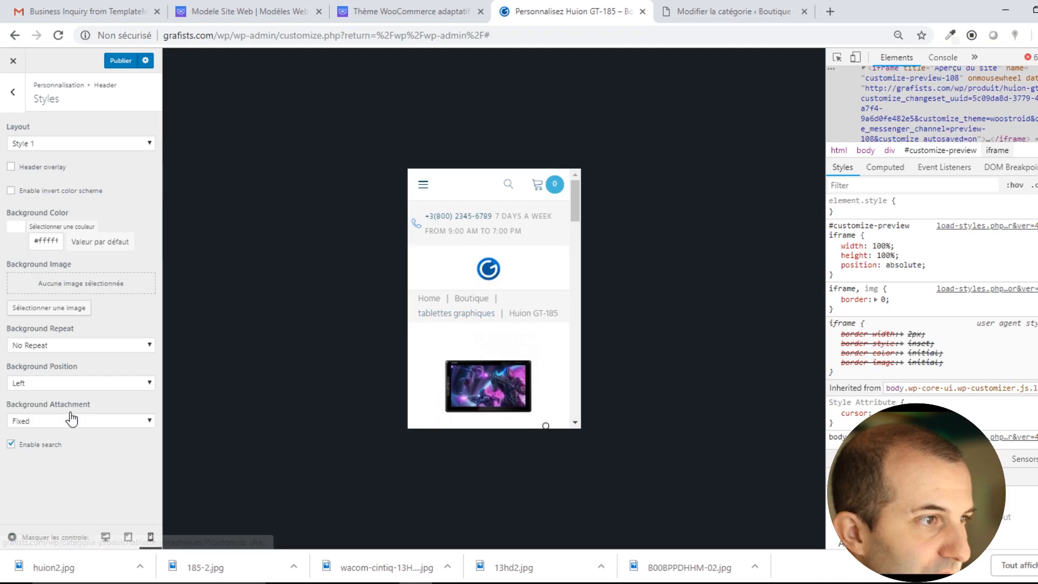
# In desktop preview, toggle the header's top panel off and back on.
pyautogui.click(13, 92)
pyautogui.click(50, 154)
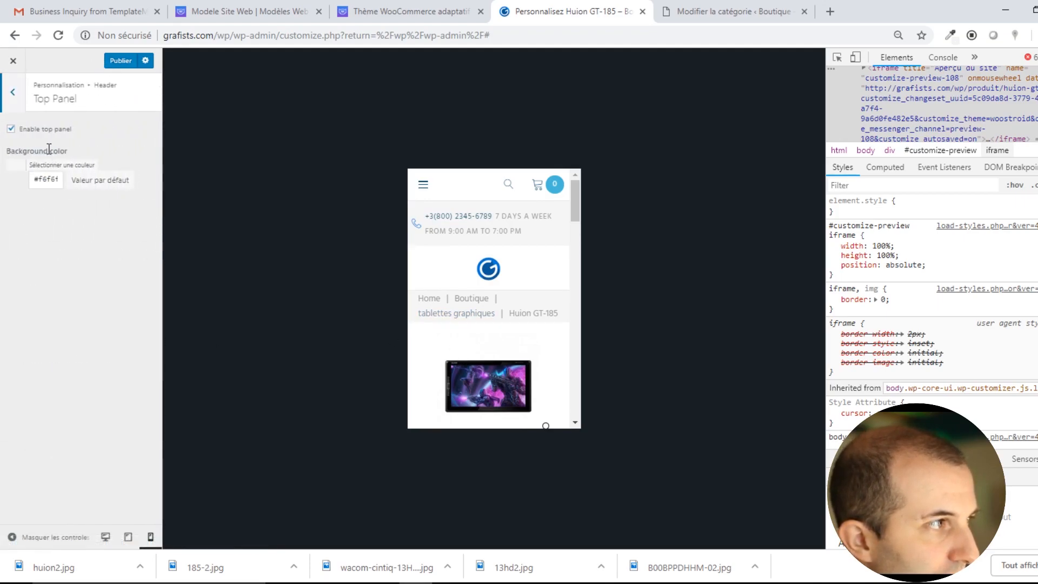
pyautogui.click(104, 538)
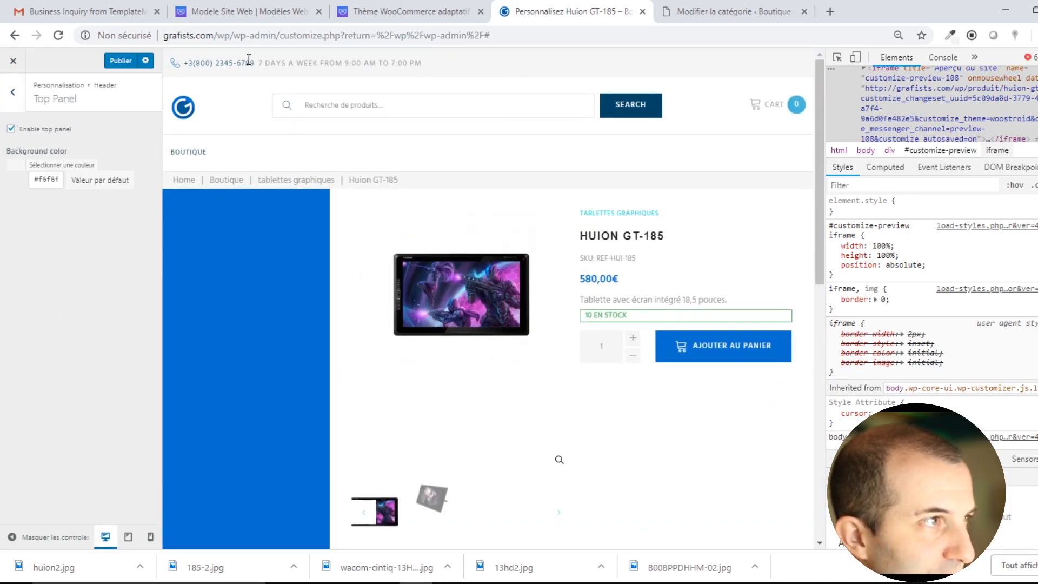
pyautogui.click(11, 129)
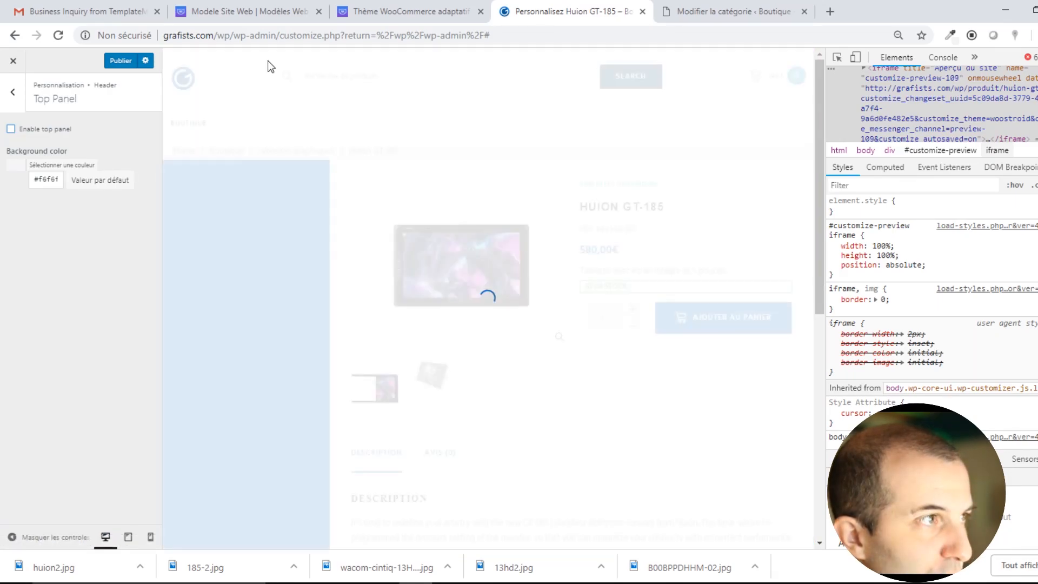
pyautogui.click(12, 130)
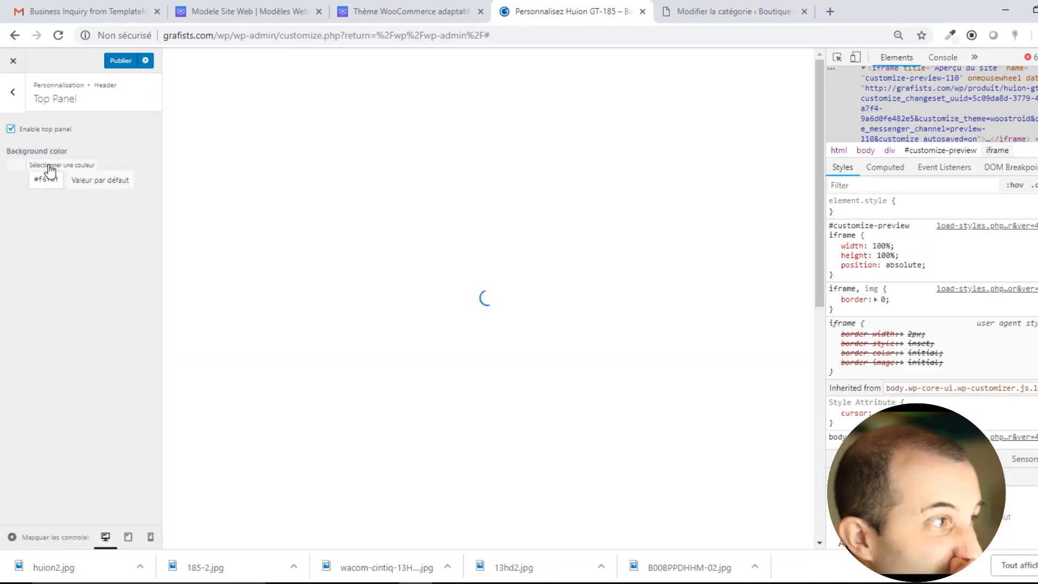
# Give the top panel a light grey background colour.
pyautogui.click(45, 167)
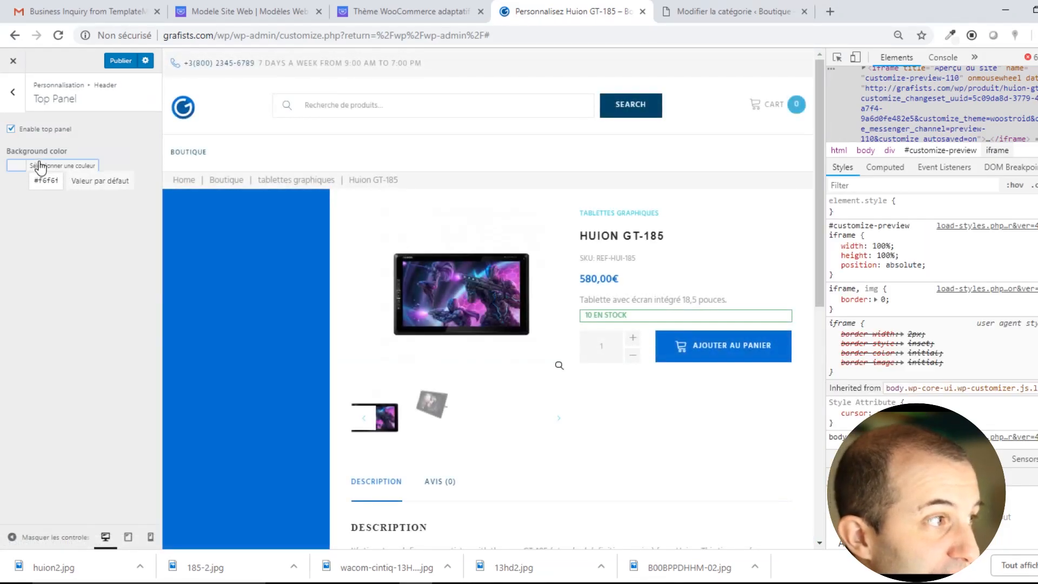
pyautogui.click(60, 225)
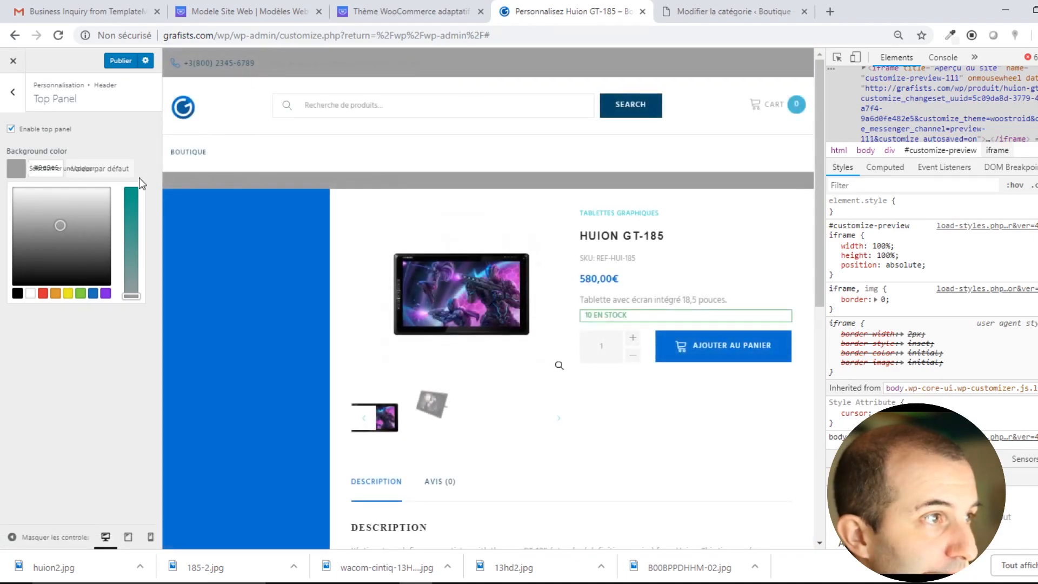
pyautogui.click(41, 194)
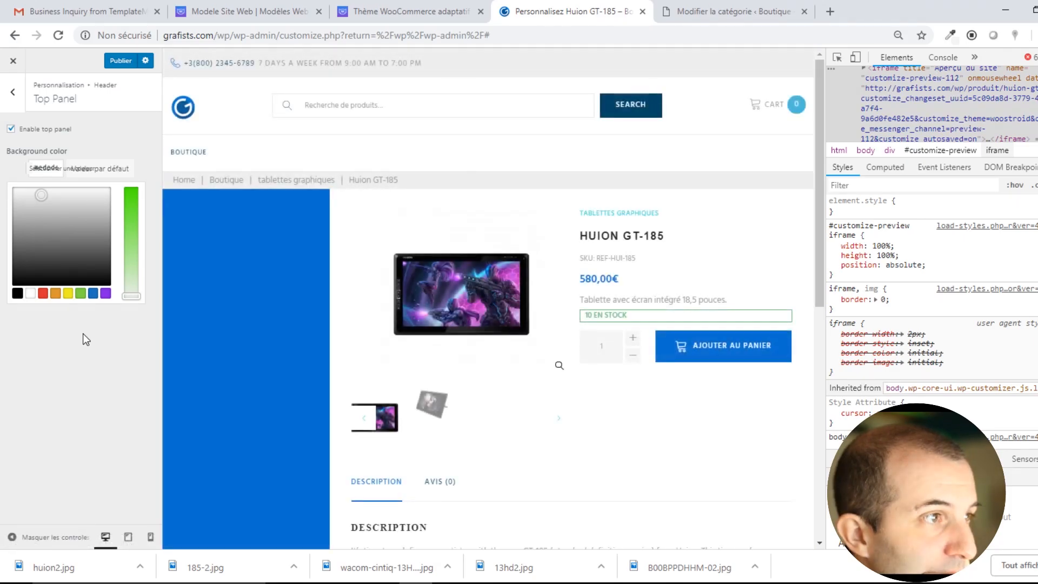
pyautogui.click(14, 93)
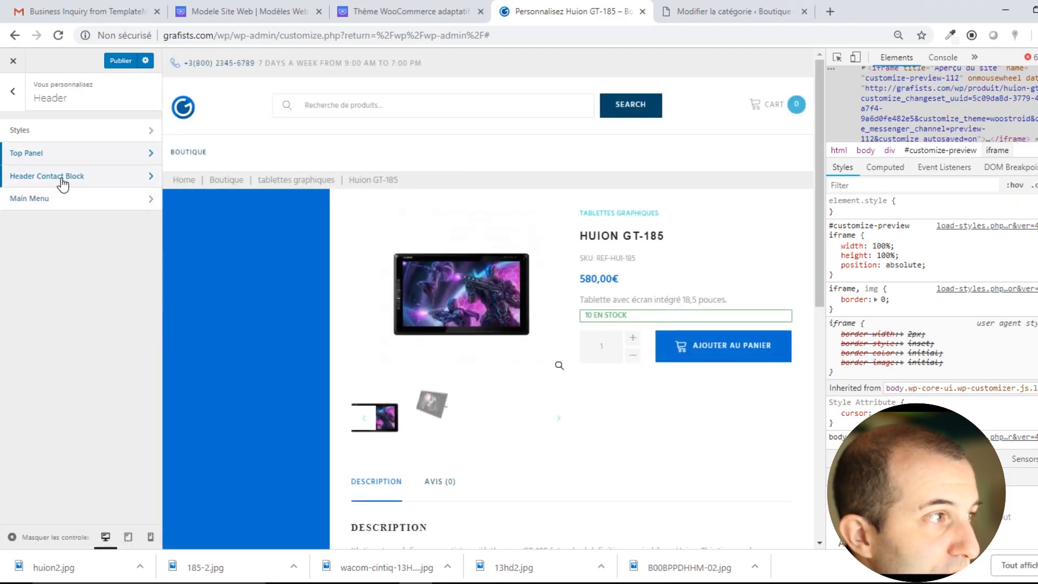
# Review Header Contact item 1, keeping its telephone icon, phone label and opening-hours description.
pyautogui.moveTo(430, 68); pyautogui.dragTo(186, 63)
pyautogui.click(81, 178)
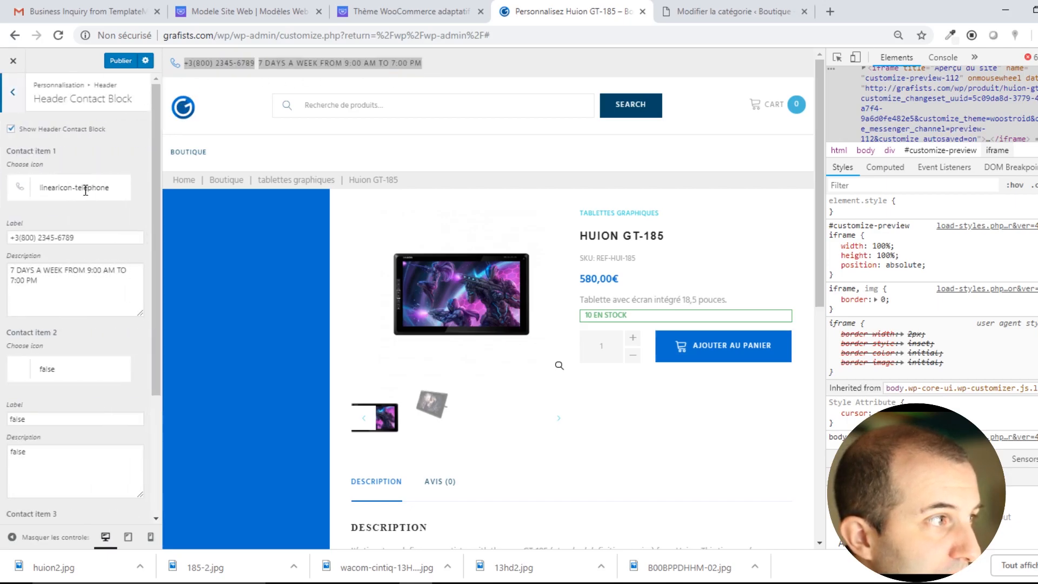
pyautogui.click(68, 188)
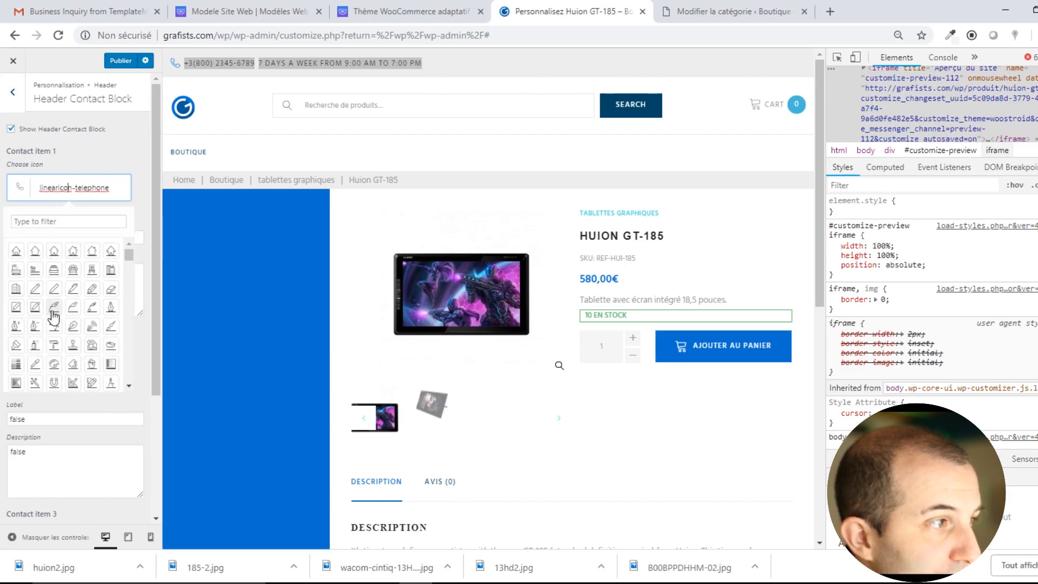
pyautogui.scroll(-5, 71, 341)
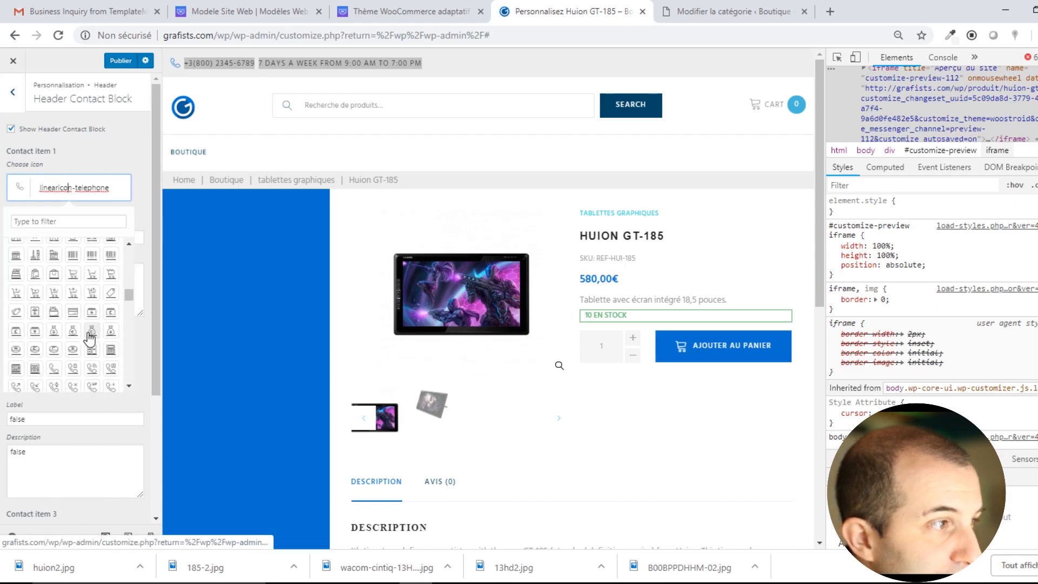
pyautogui.click(127, 157)
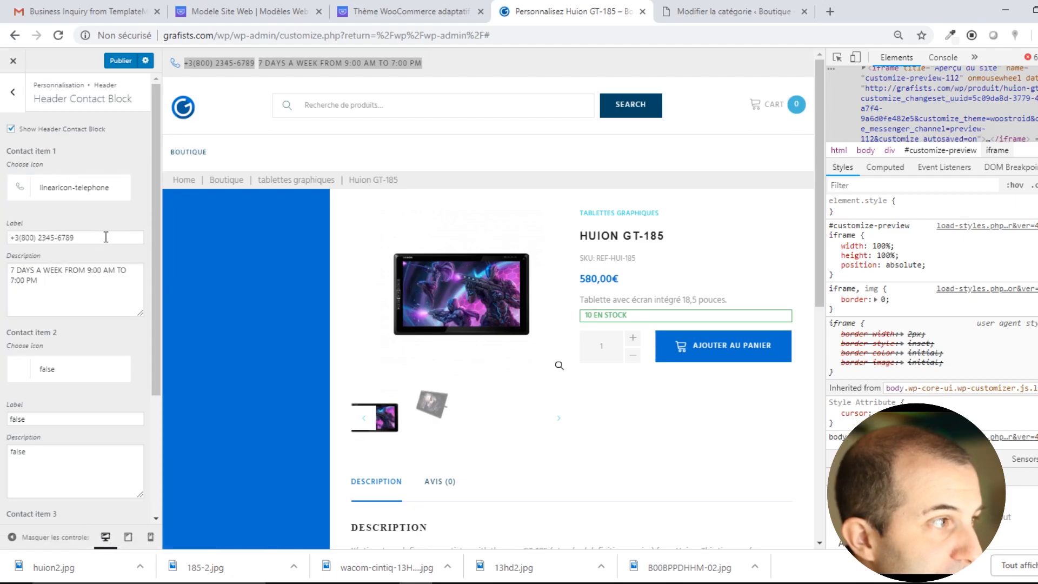
pyautogui.moveTo(104, 237); pyautogui.dragTo(3, 245)
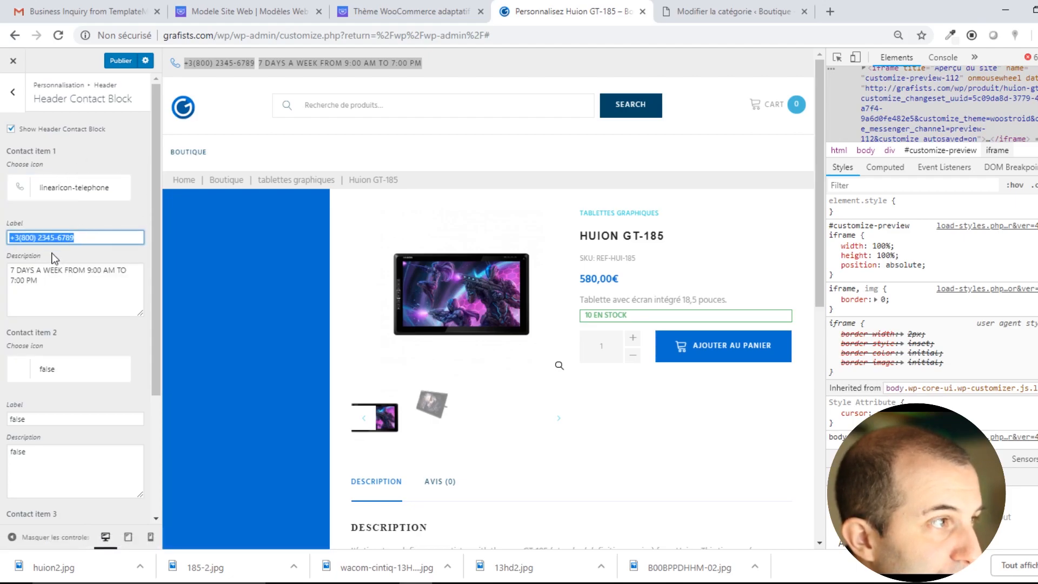
pyautogui.click(70, 297)
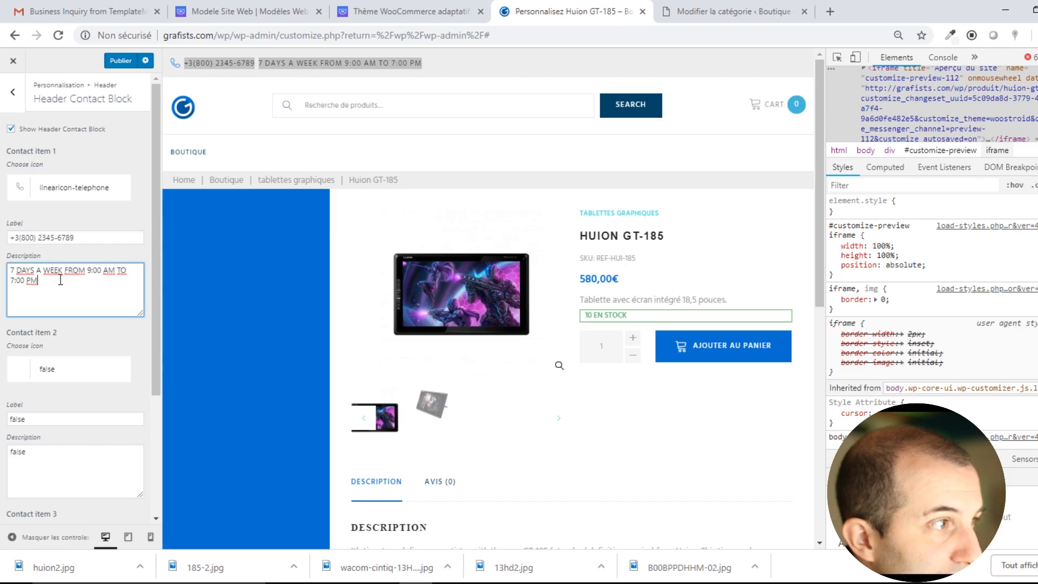
pyautogui.scroll(-1, 96, 378)
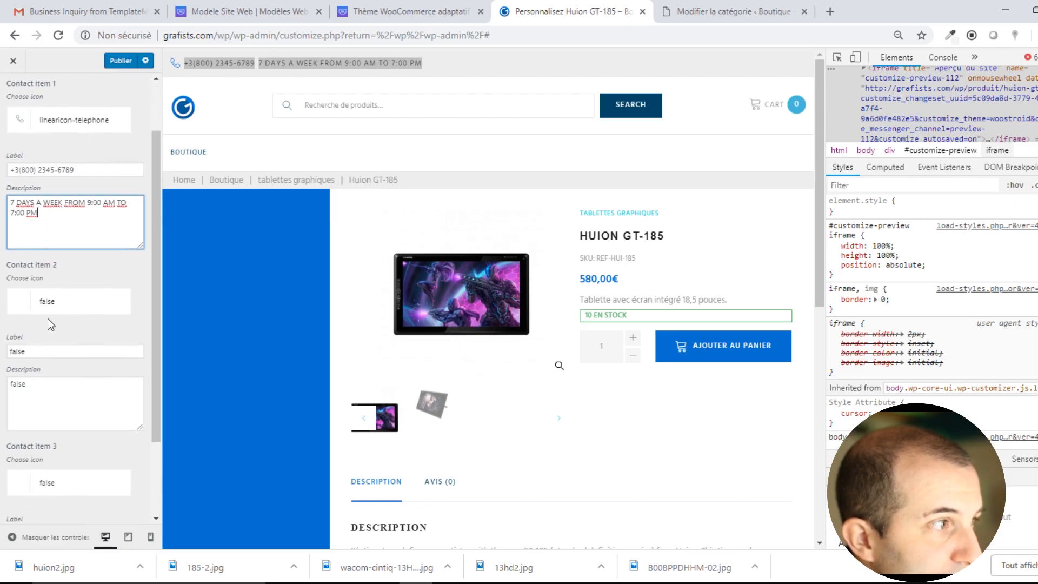
# Set contact item 2's icon to the house icon linearicon-home2.
pyautogui.click(43, 303)
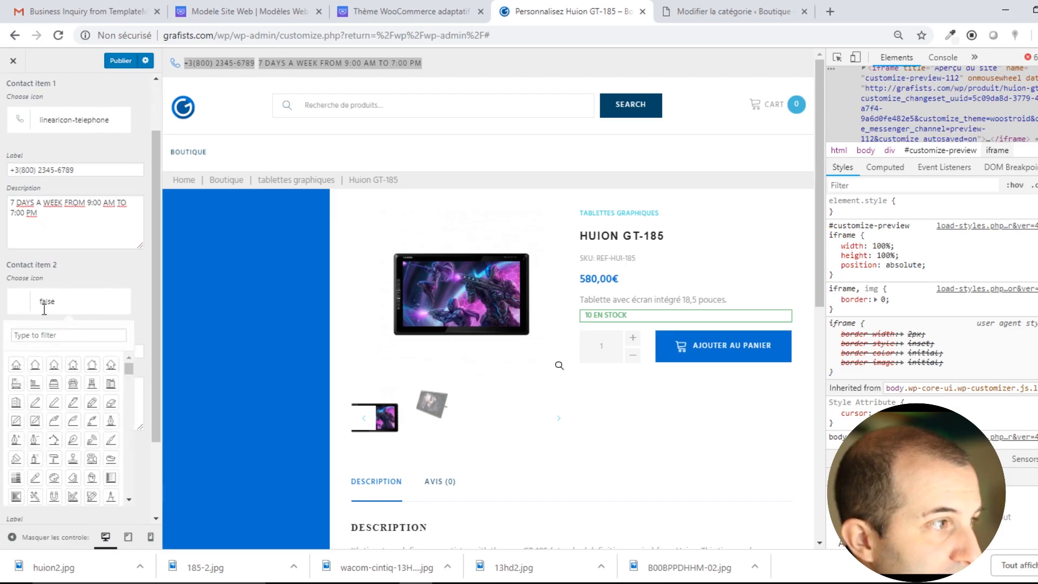
pyautogui.click(36, 364)
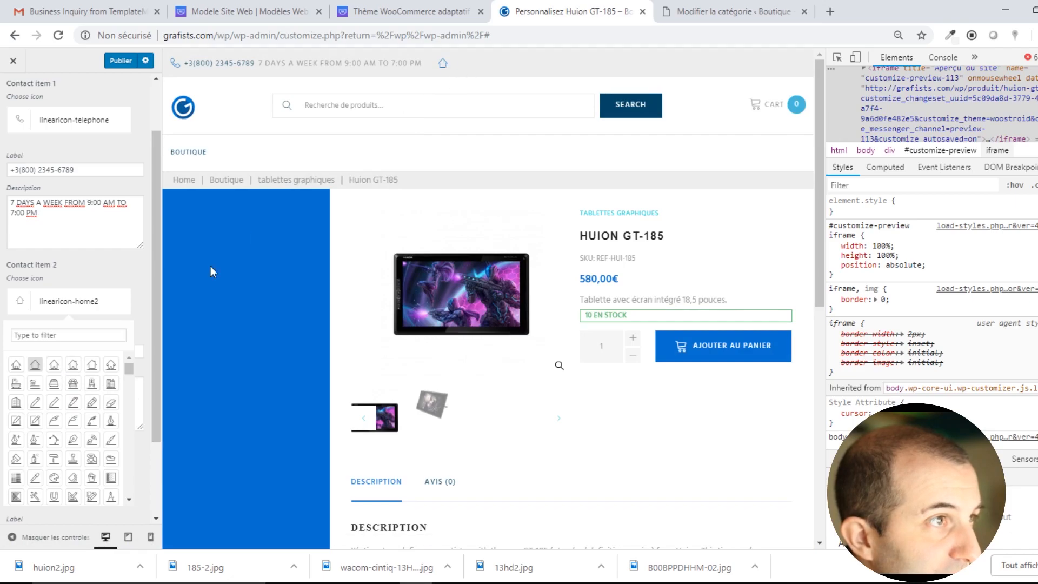
pyautogui.scroll(-2, 106, 341)
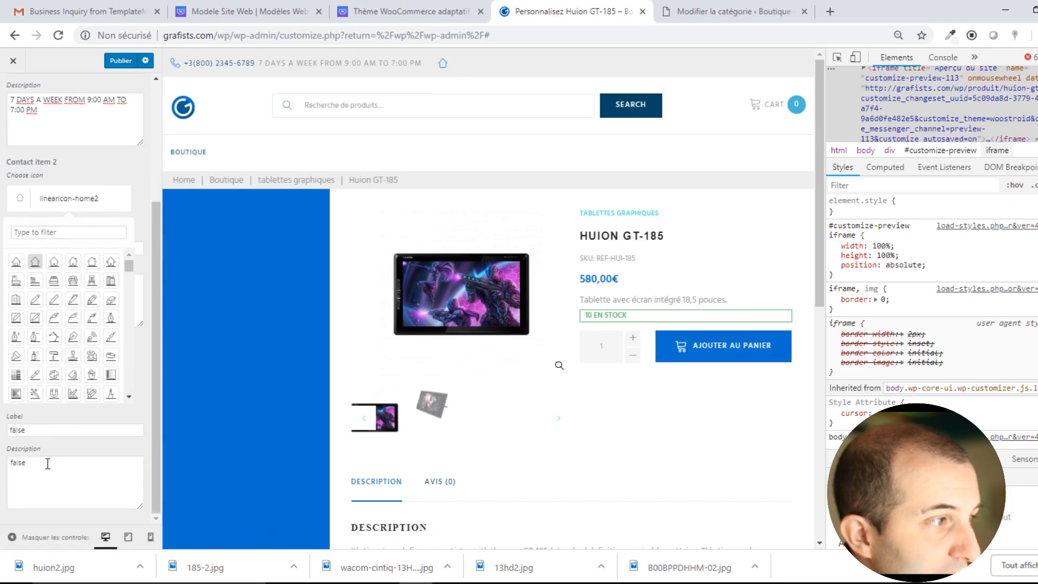
pyautogui.click(50, 429)
pyautogui.moveTo(48, 430); pyautogui.dragTo(2, 429)
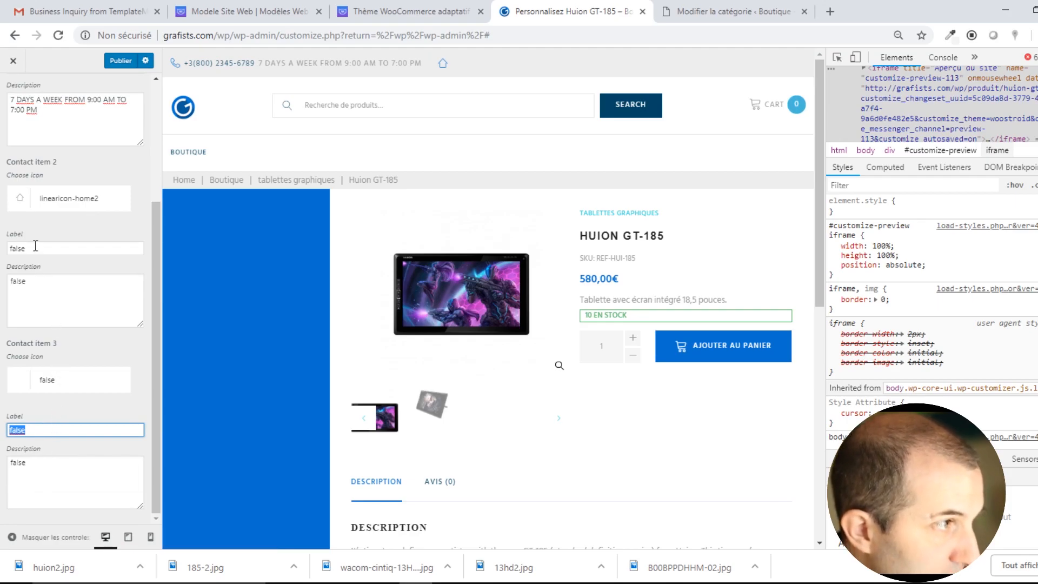
pyautogui.moveTo(35, 247); pyautogui.dragTo(2, 259)
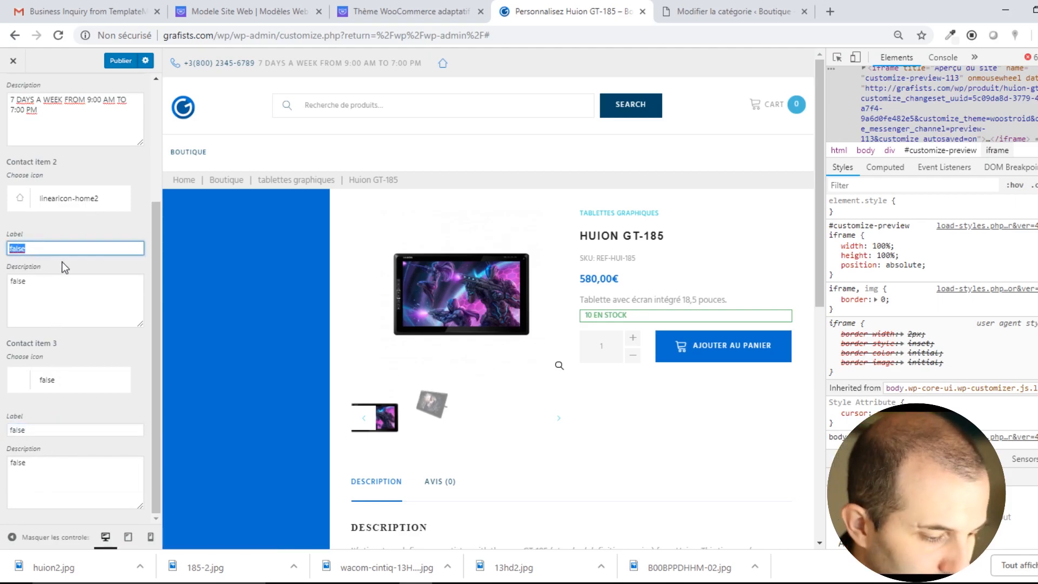
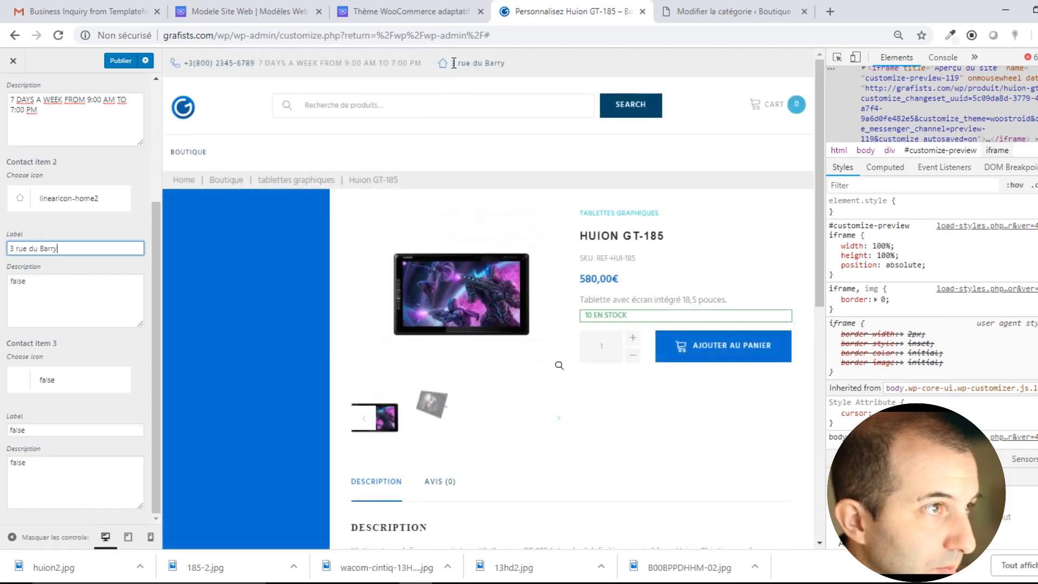
pyautogui.moveTo(38, 291); pyautogui.dragTo(2, 280)
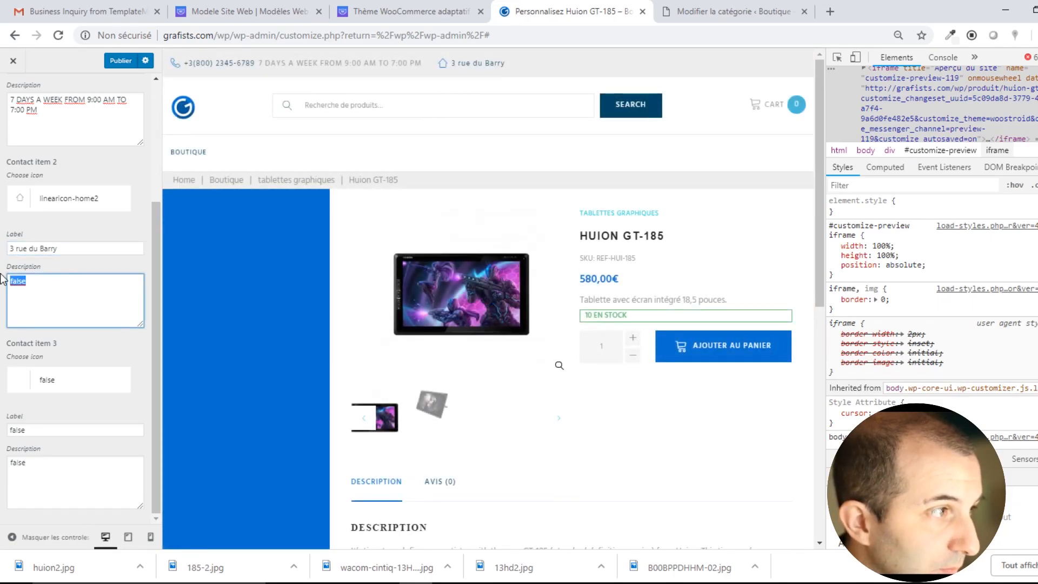
pyautogui.write('11000 C')
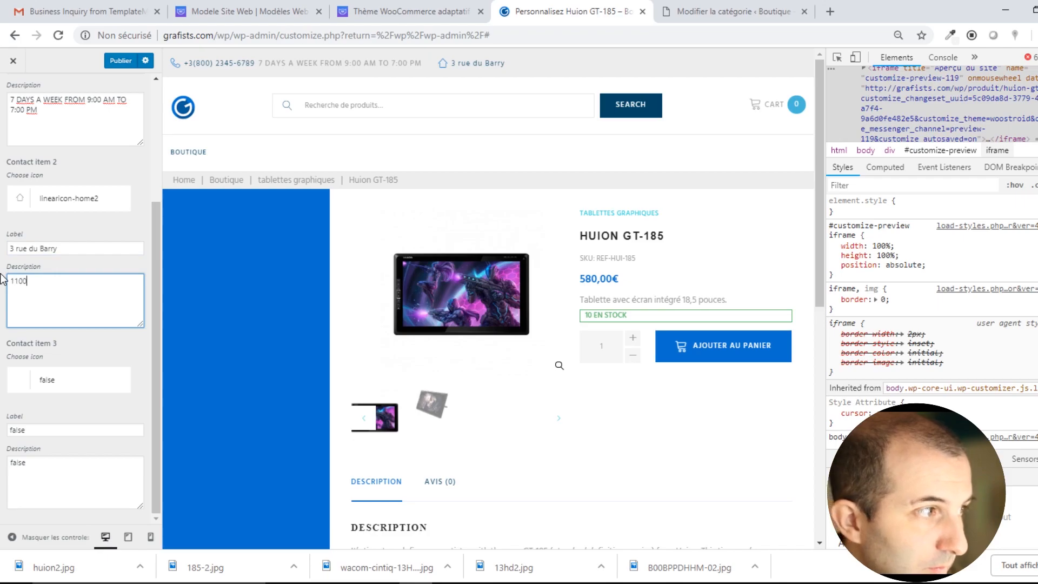
pyautogui.write('ARCASSONNE')
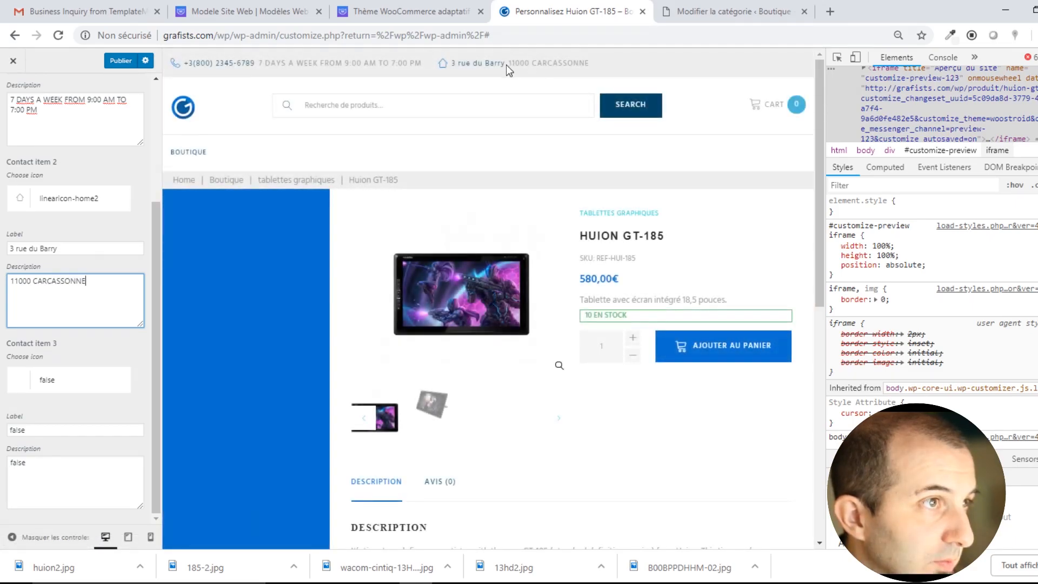
pyautogui.scroll(2, 32, 401)
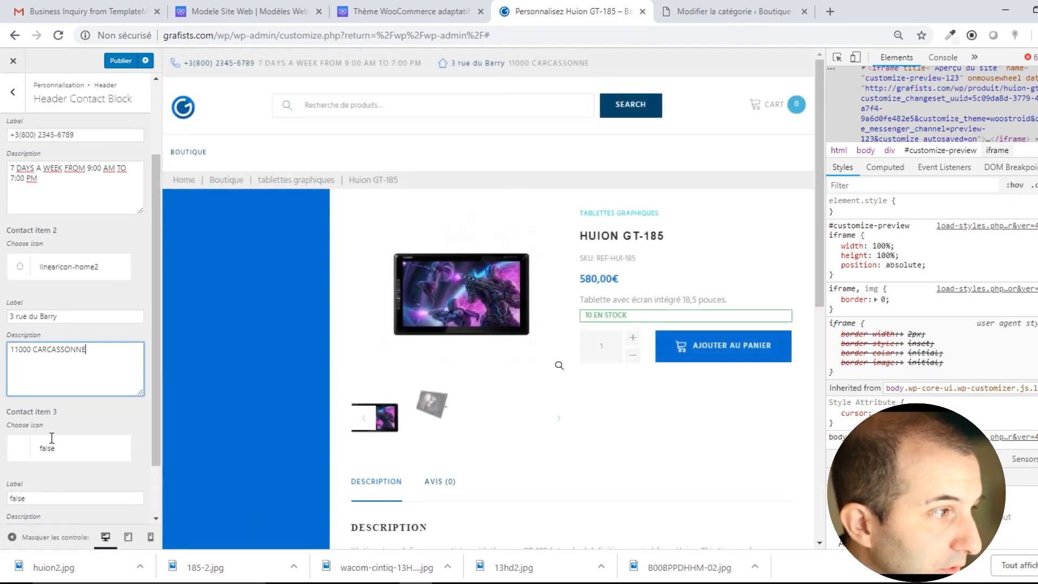
pyautogui.scroll(-2, 33, 427)
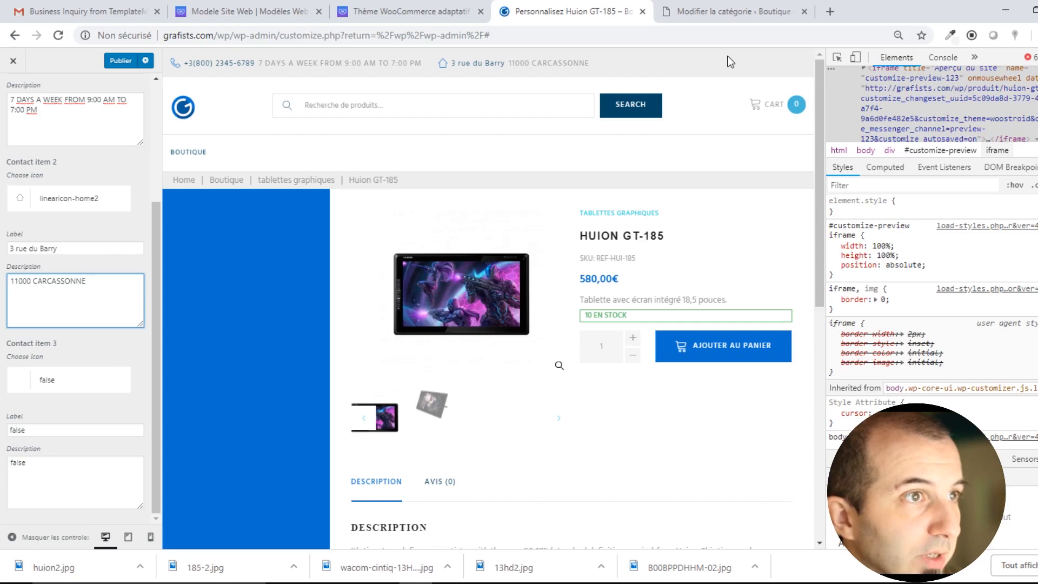
pyautogui.scroll(5, 86, 238)
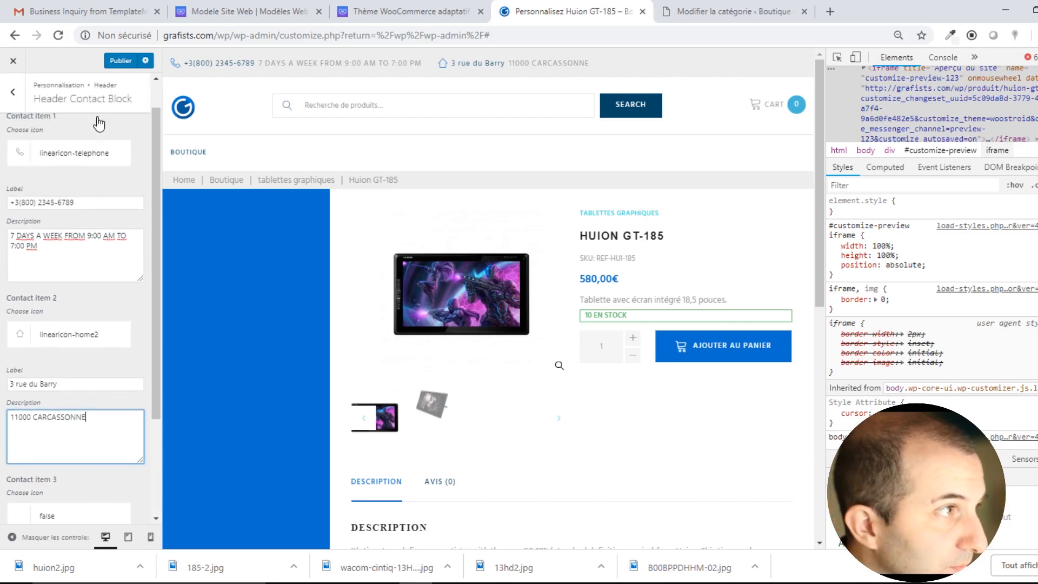
pyautogui.click(13, 95)
pyautogui.click(38, 200)
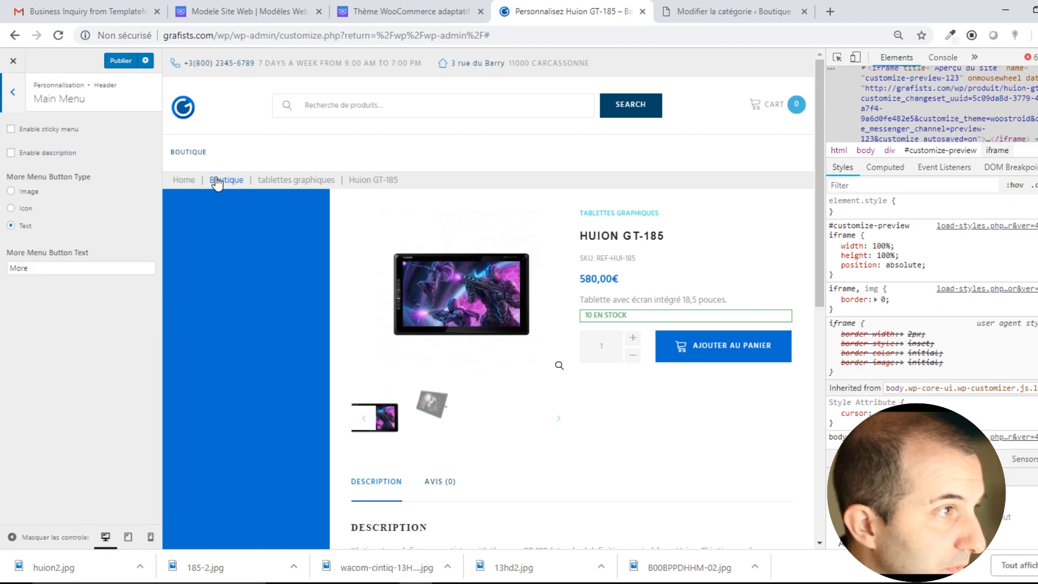
# Make the main menu stay fixed while the page scrolls.
pyautogui.click(11, 129)
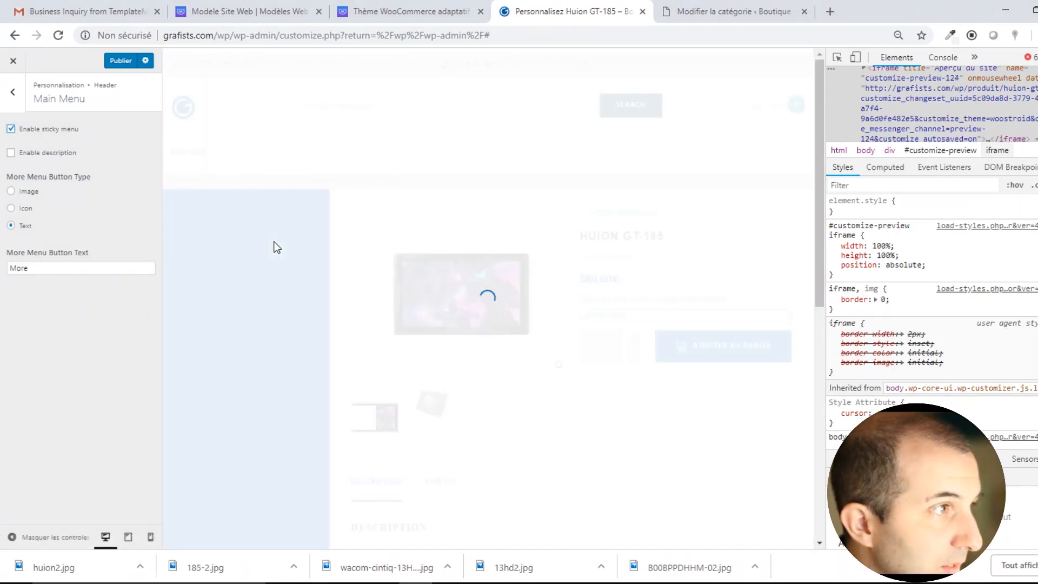
pyautogui.scroll(-7, 465, 213)
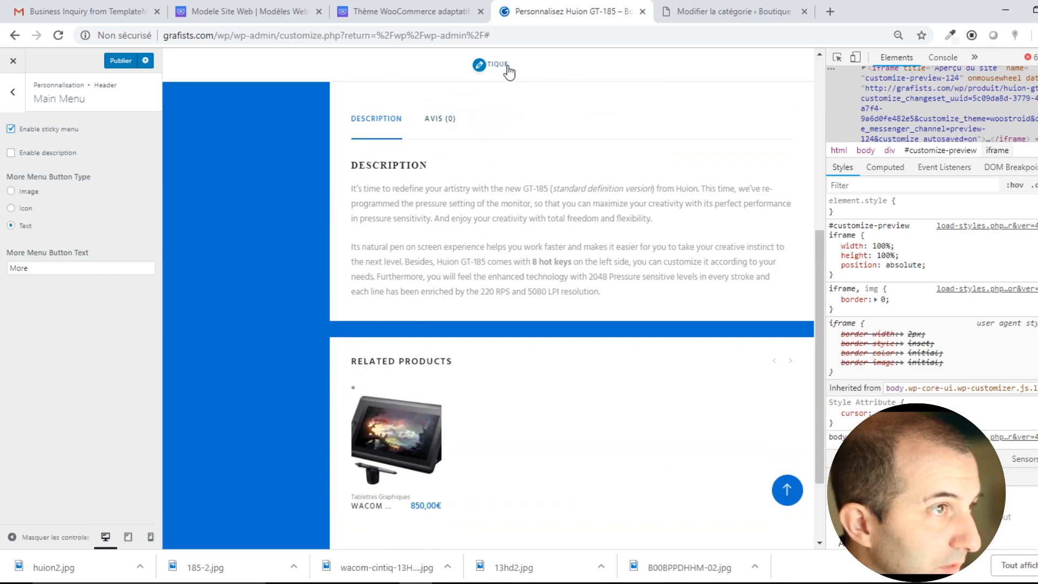
pyautogui.scroll(6, 529, 166)
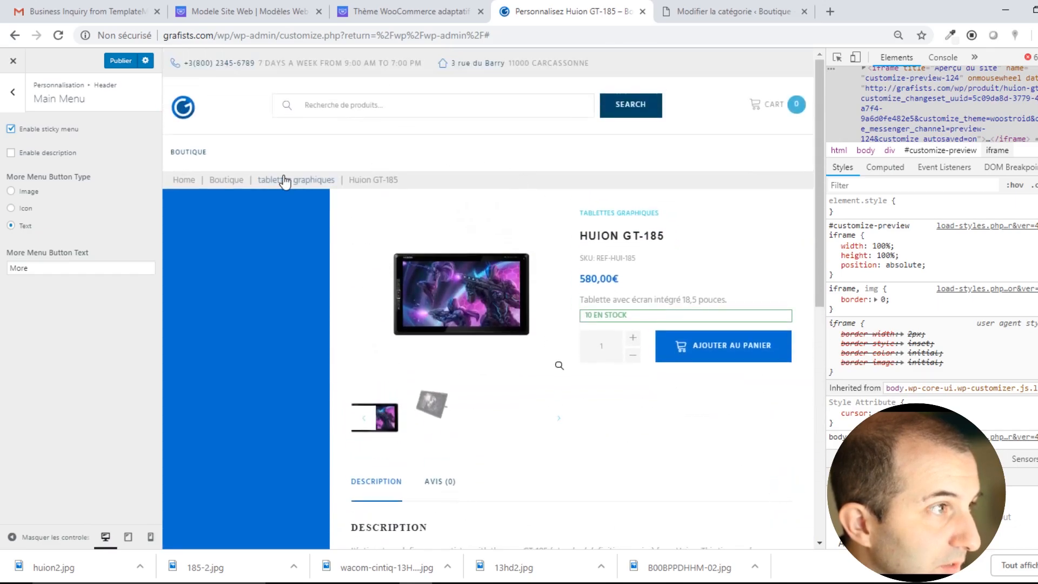
pyautogui.scroll(-5, 287, 177)
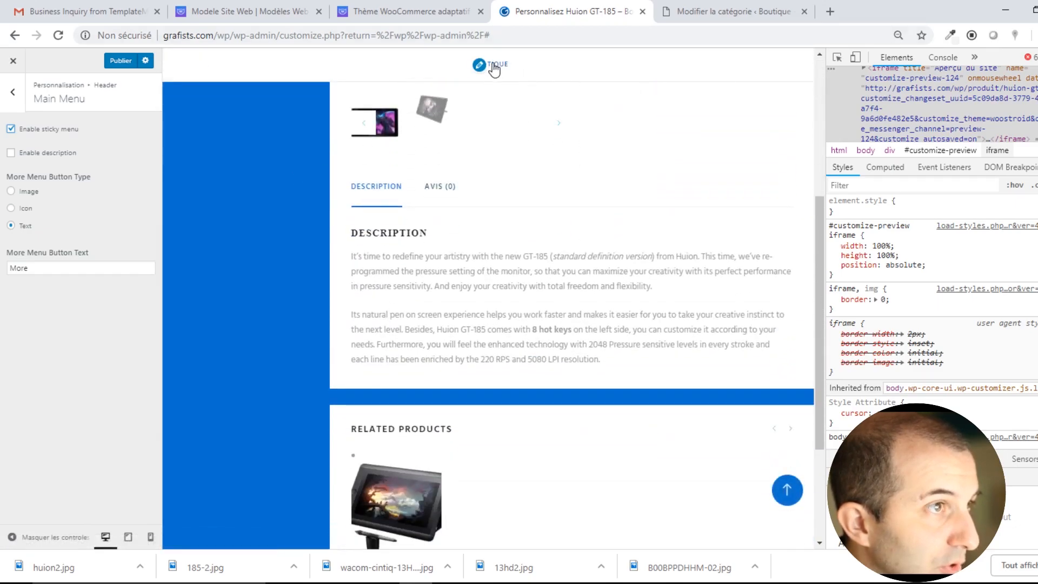
pyautogui.scroll(6, 485, 212)
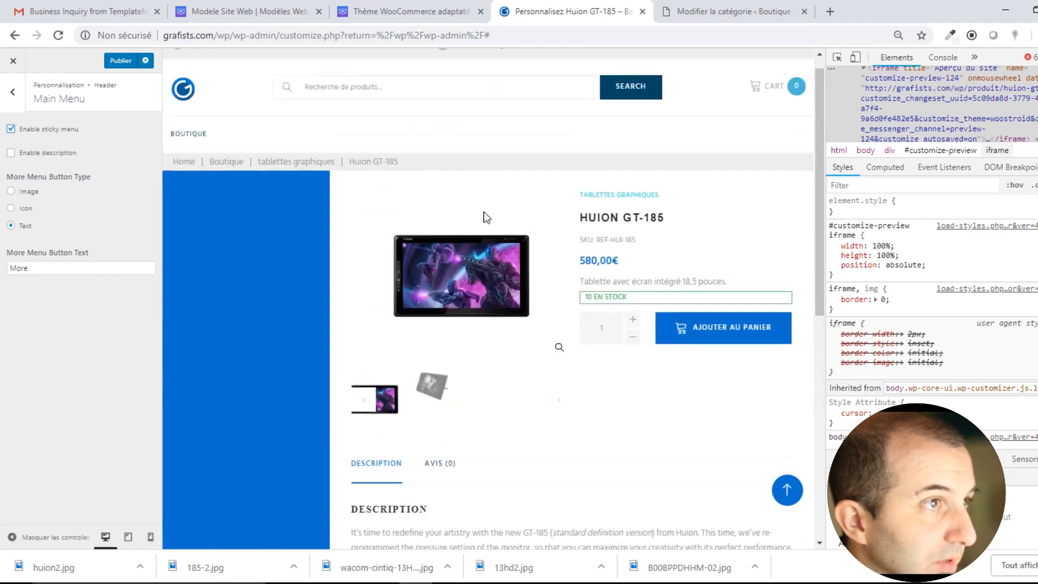
pyautogui.scroll(-6, 465, 211)
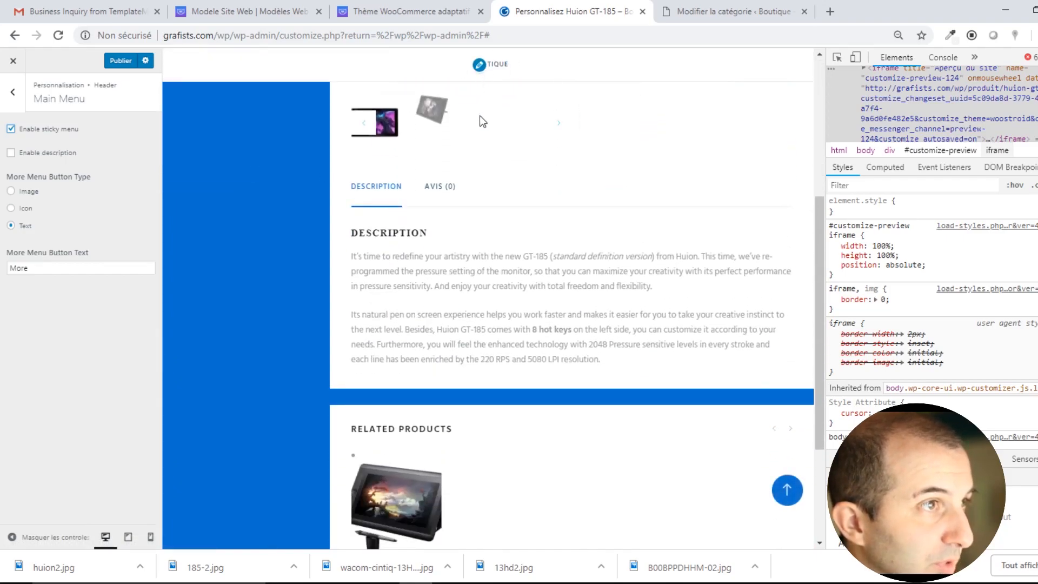
pyautogui.scroll(6, 486, 81)
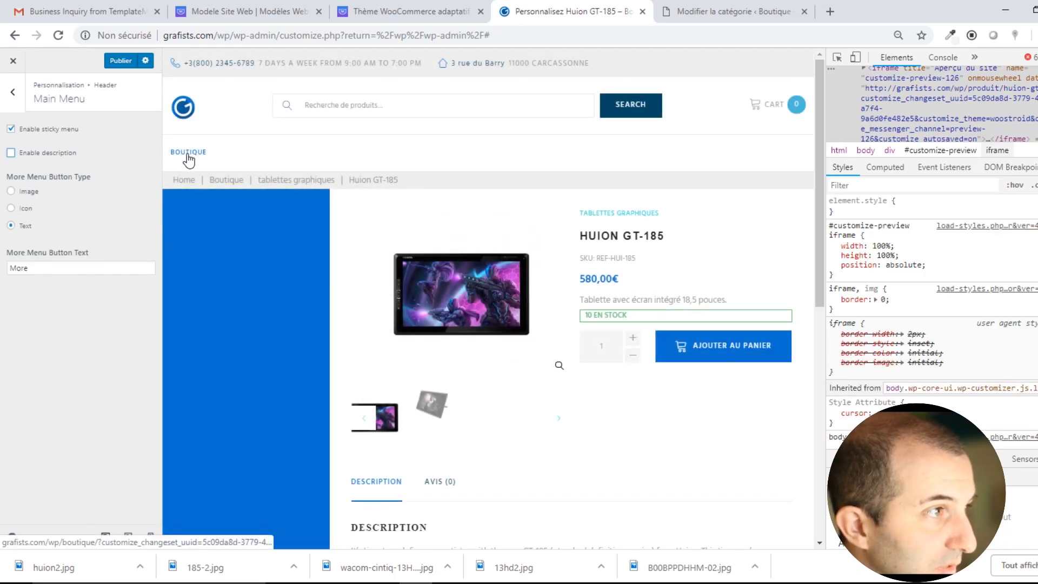
# Switch the More menu button to Icon type and choose fa-search-plus.
pyautogui.click(24, 209)
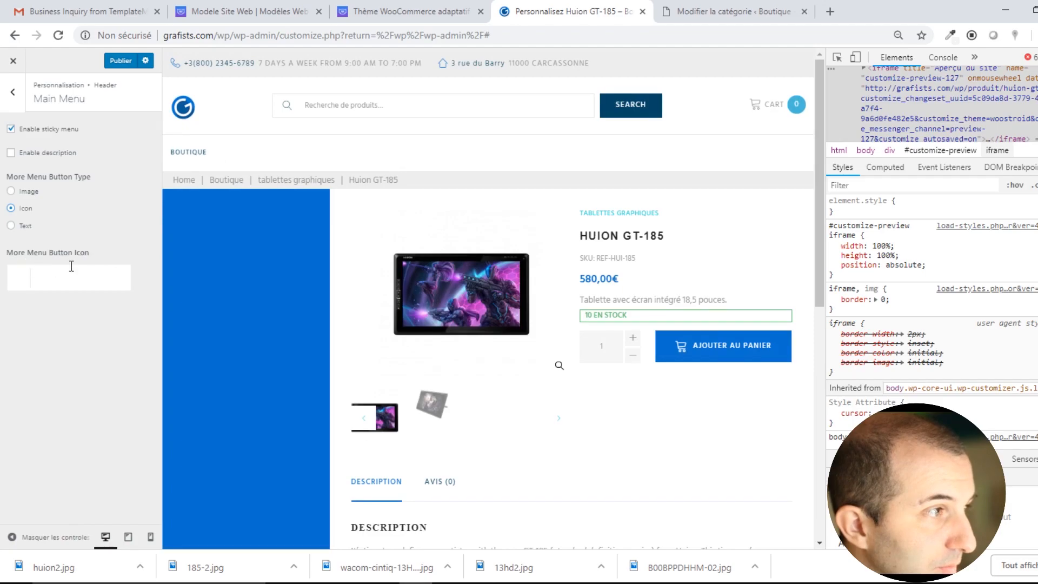
pyautogui.click(36, 278)
pyautogui.click(27, 279)
pyautogui.click(48, 277)
pyautogui.click(154, 310)
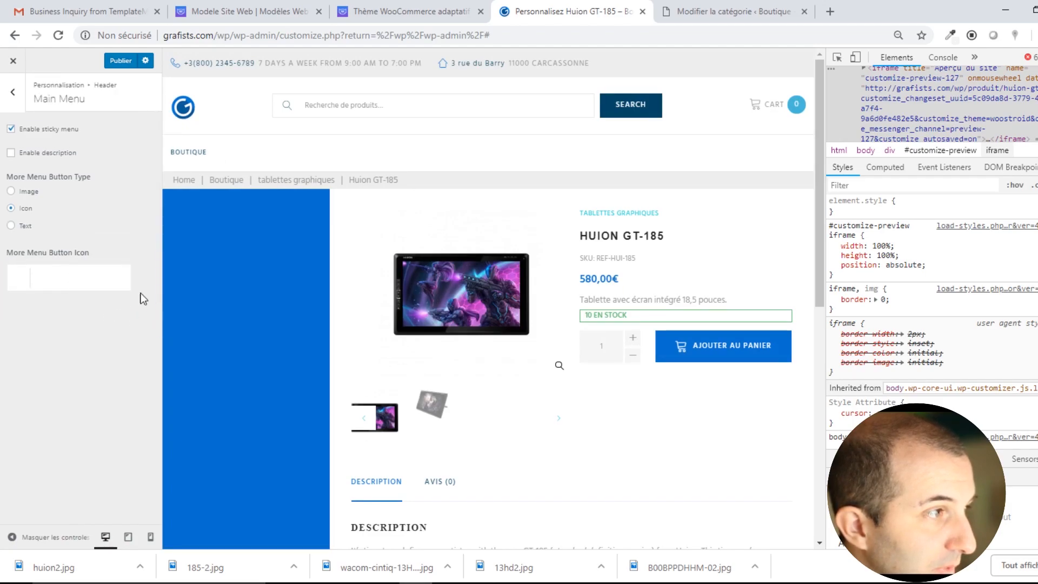
pyautogui.click(60, 277)
pyautogui.click(55, 247)
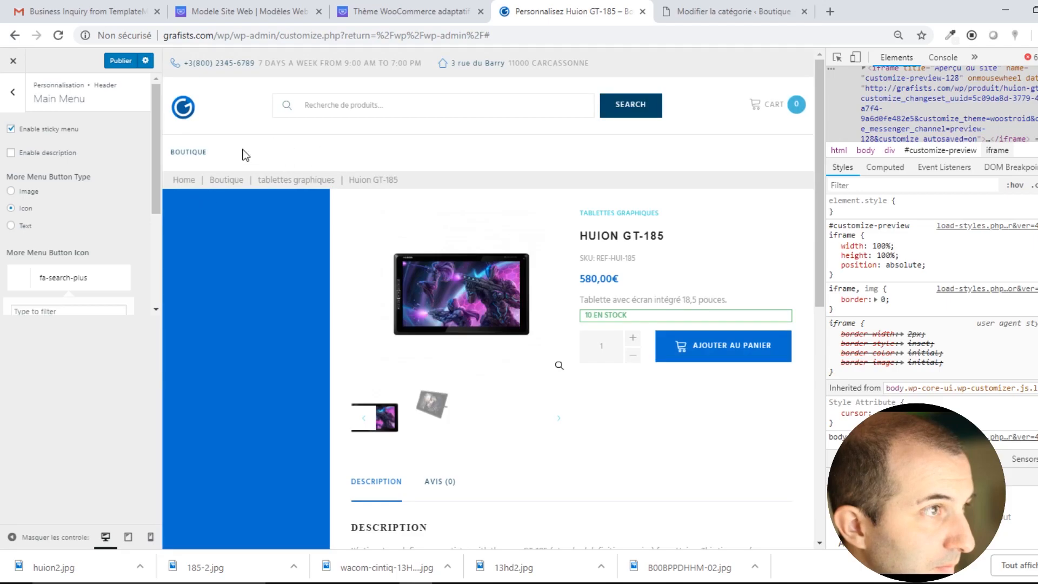
pyautogui.click(24, 185)
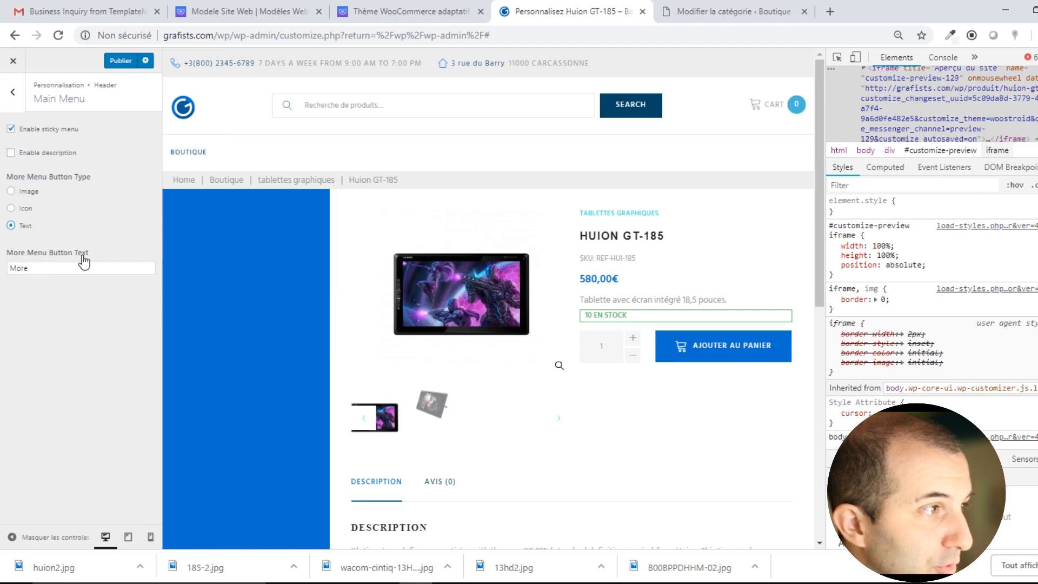
# Leave Main Menu and Header settings for the Customizer's main sections.
pyautogui.scroll(-8, 495, 334)
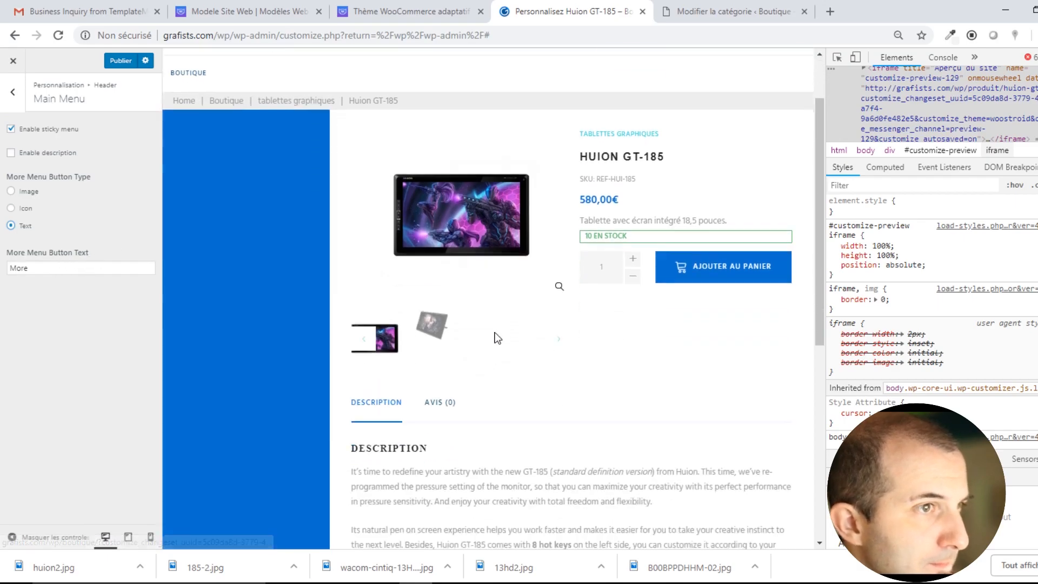
pyautogui.scroll(8, 495, 332)
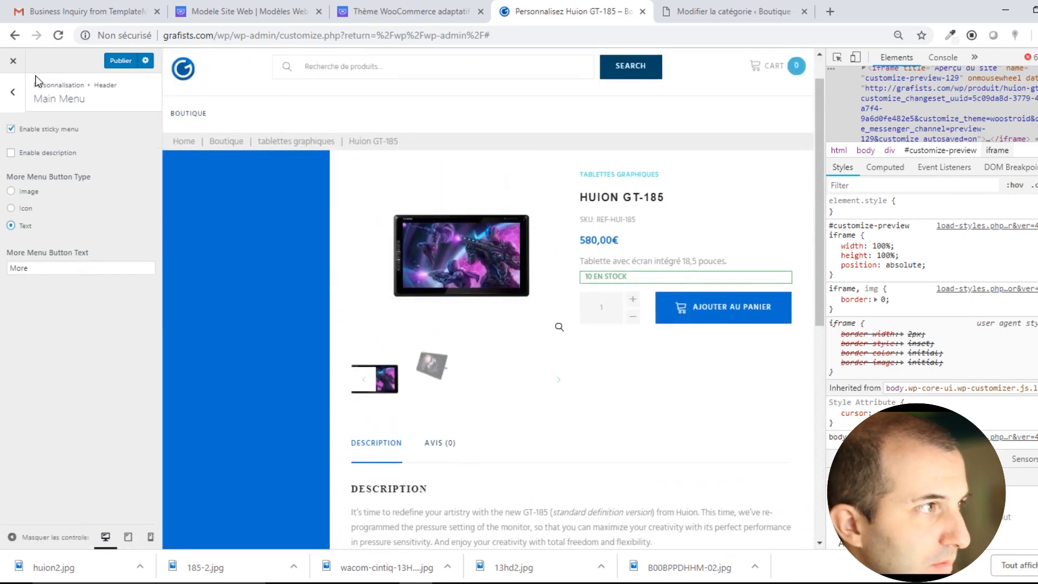
pyautogui.click(12, 92)
pyautogui.click(11, 96)
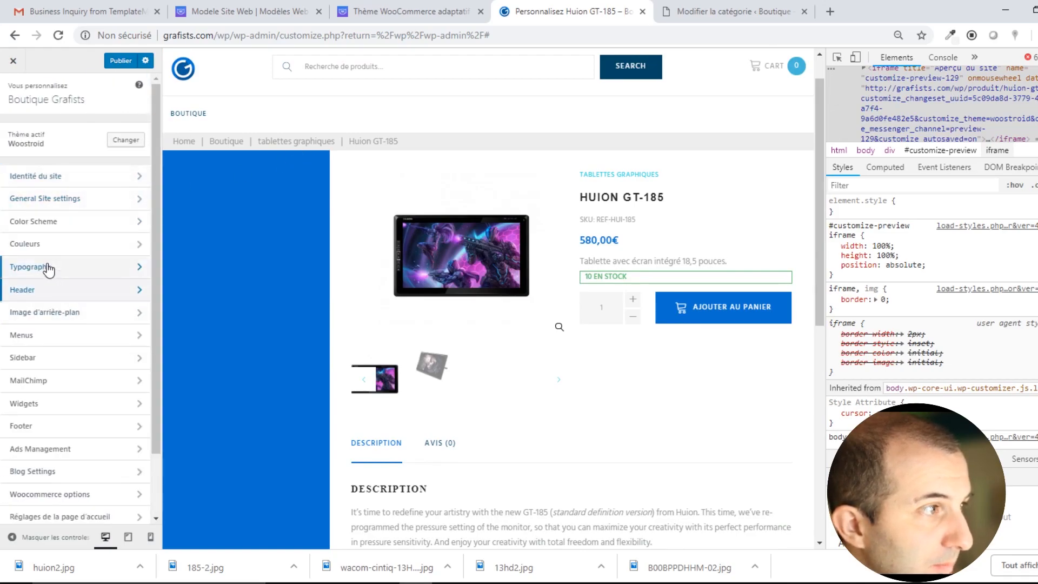
pyautogui.click(59, 319)
pyautogui.click(56, 171)
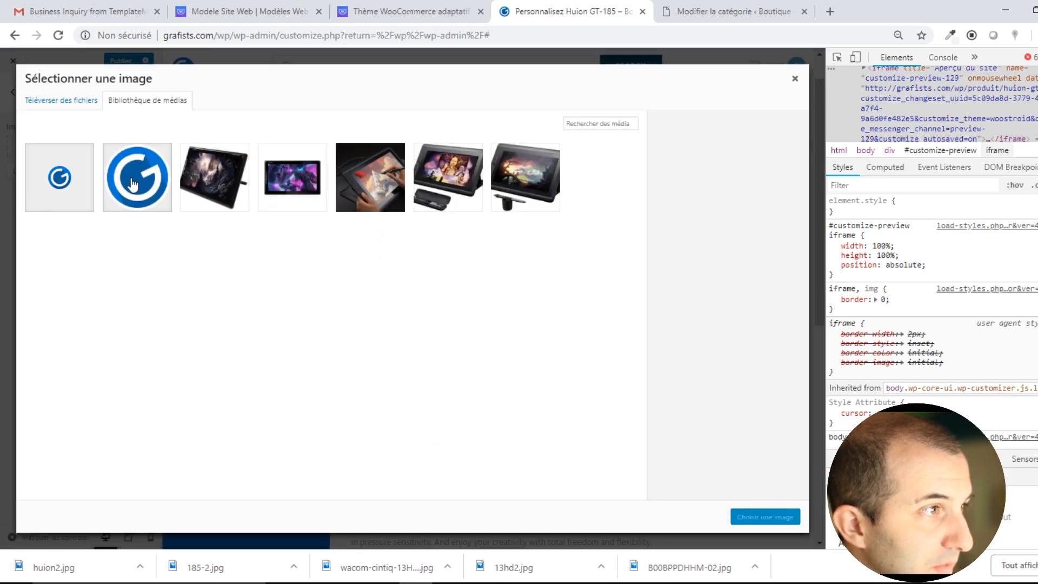
pyautogui.click(132, 185)
pyautogui.click(765, 516)
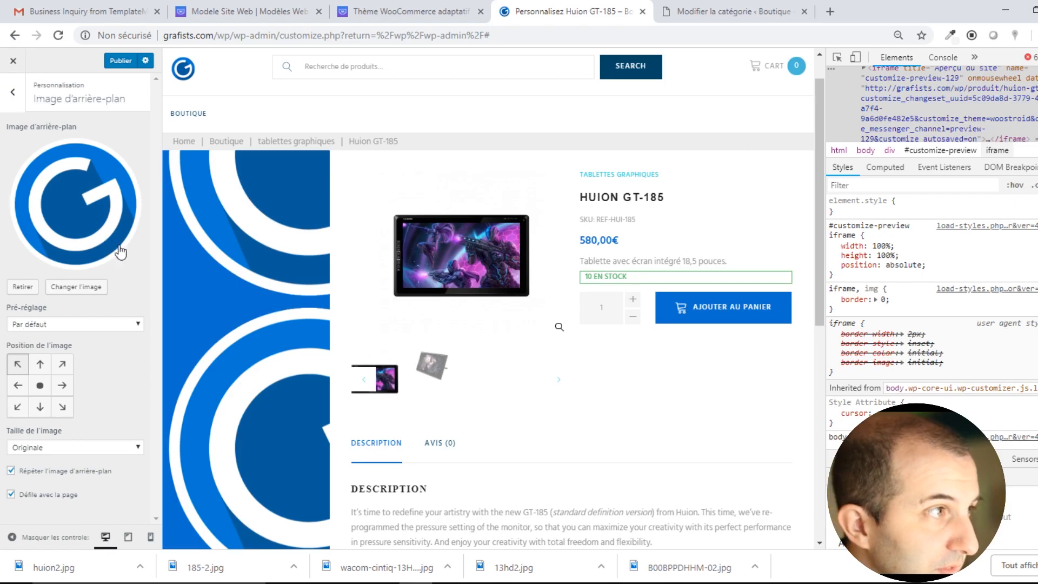
pyautogui.click(33, 288)
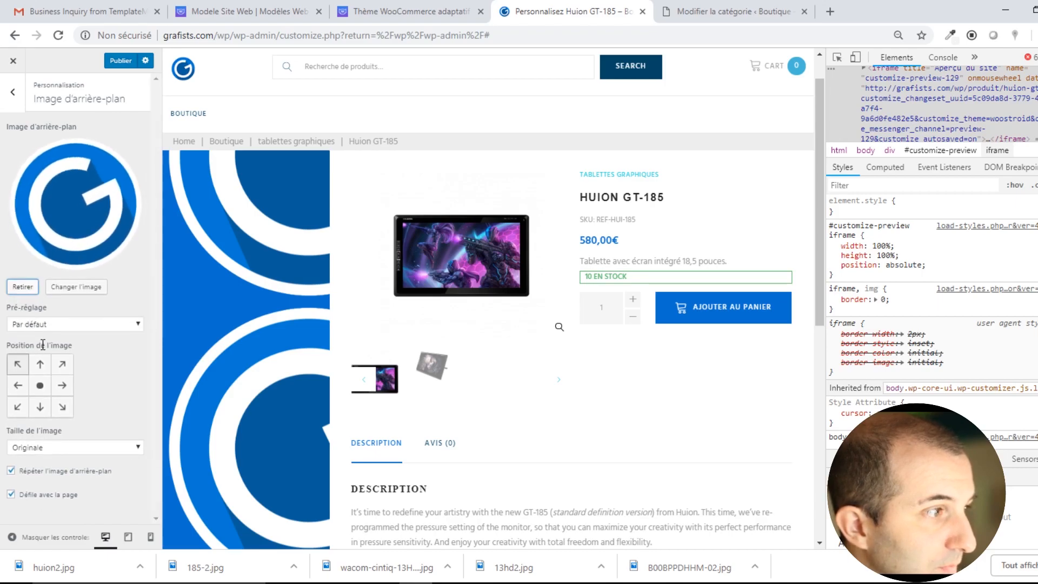
pyautogui.click(62, 287)
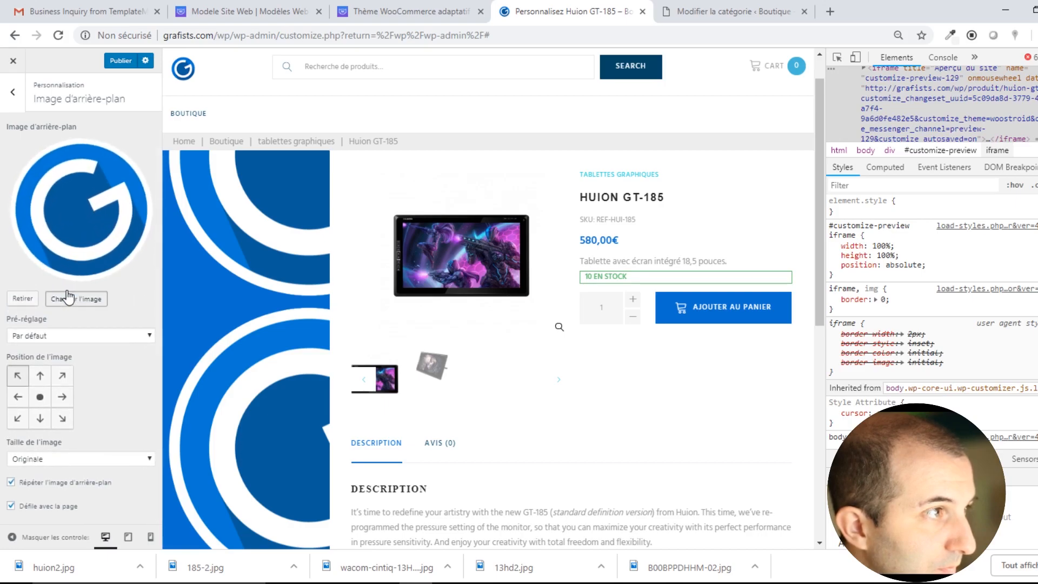
pyautogui.click(12, 92)
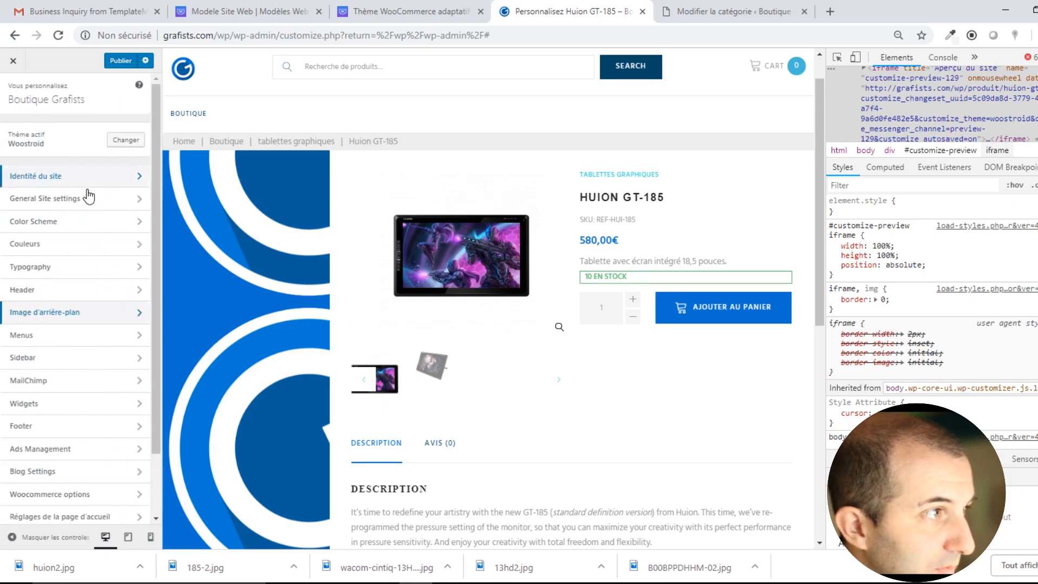
pyautogui.click(81, 313)
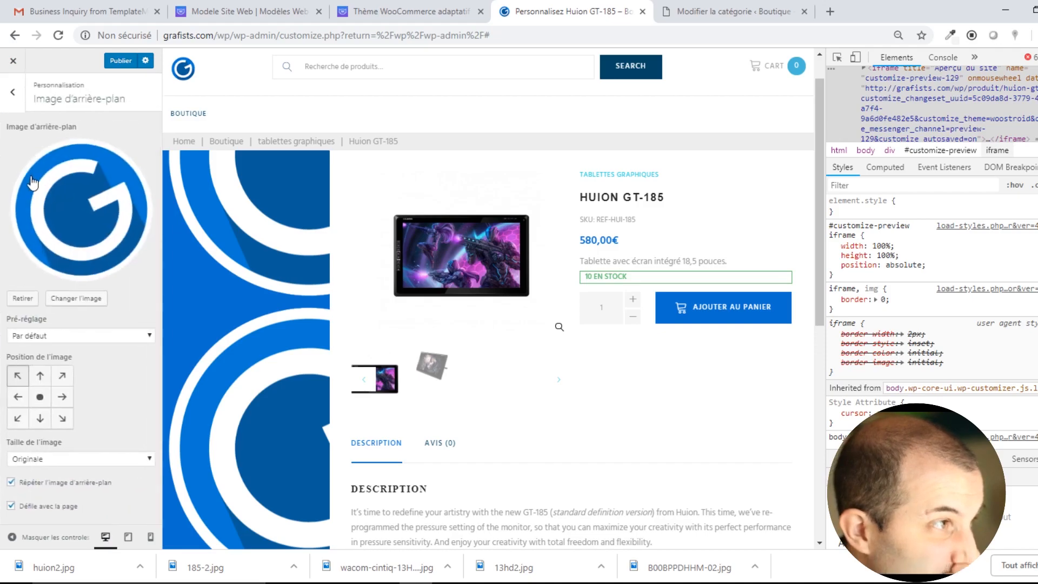
pyautogui.click(24, 291)
pyautogui.click(13, 92)
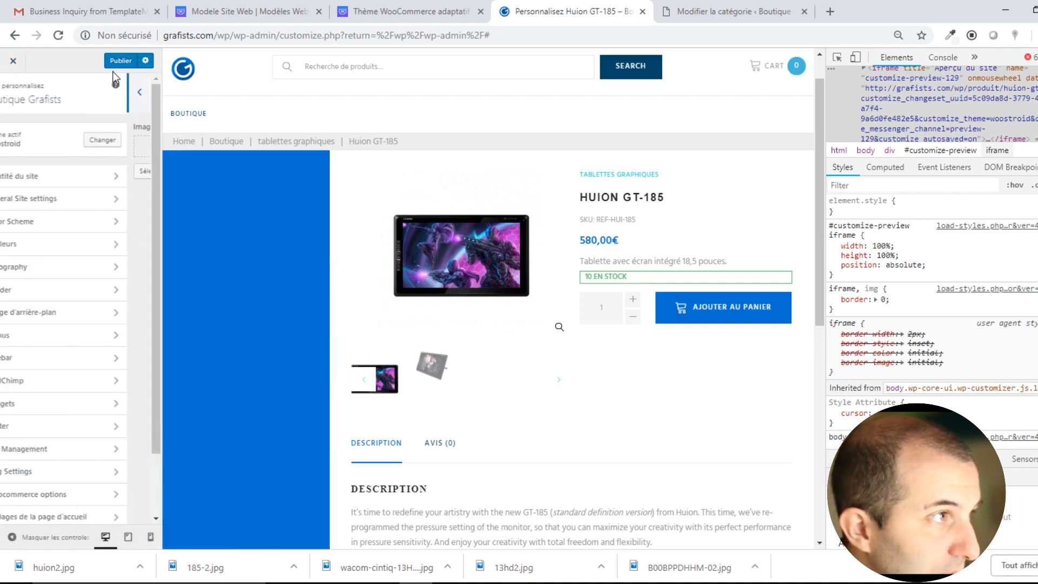
# Inspect the principal menu's Boutique item, then return to the main Customizer list.
pyautogui.click(35, 336)
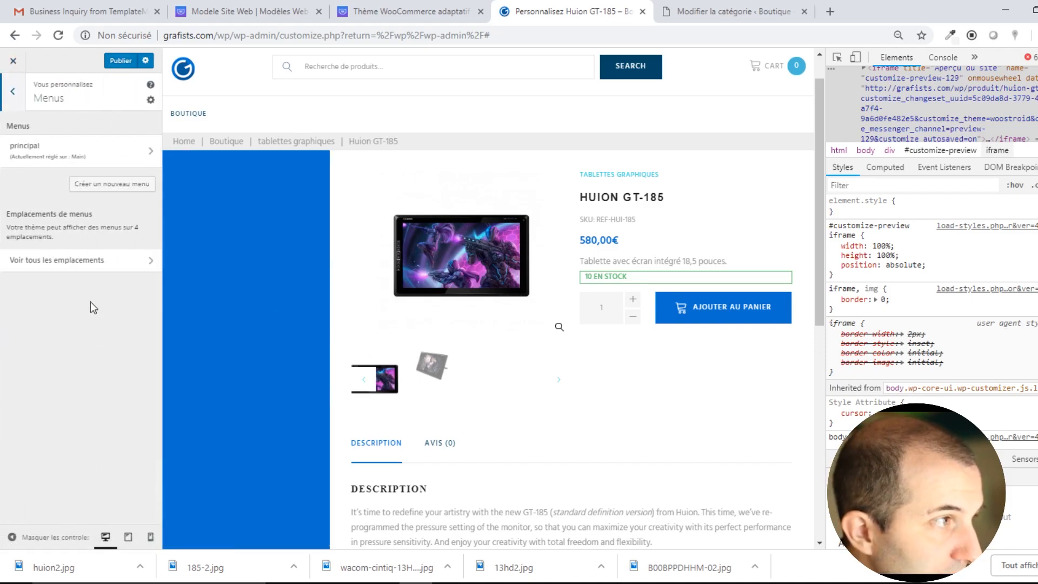
pyautogui.click(124, 161)
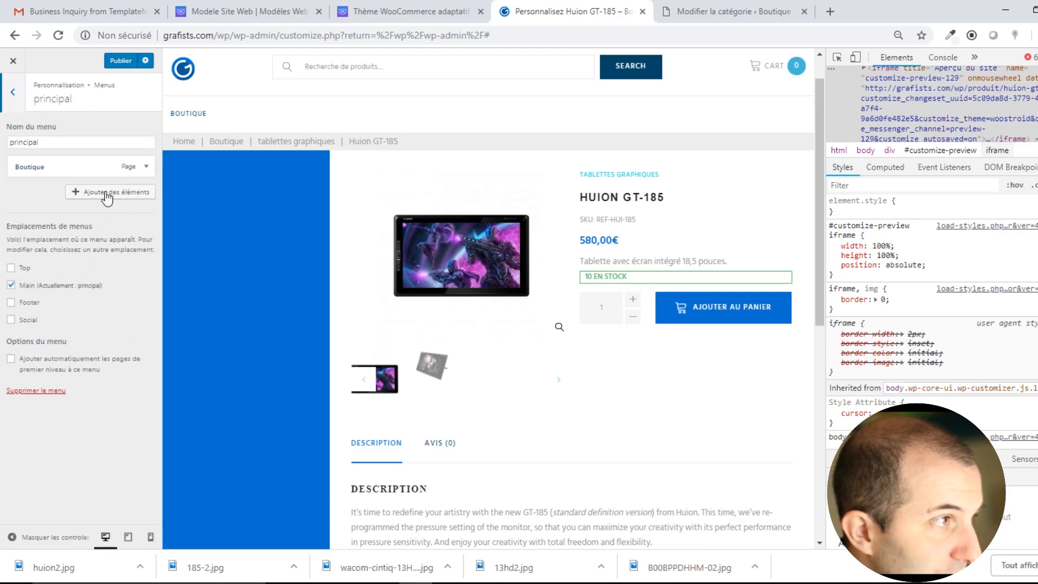
pyautogui.click(146, 167)
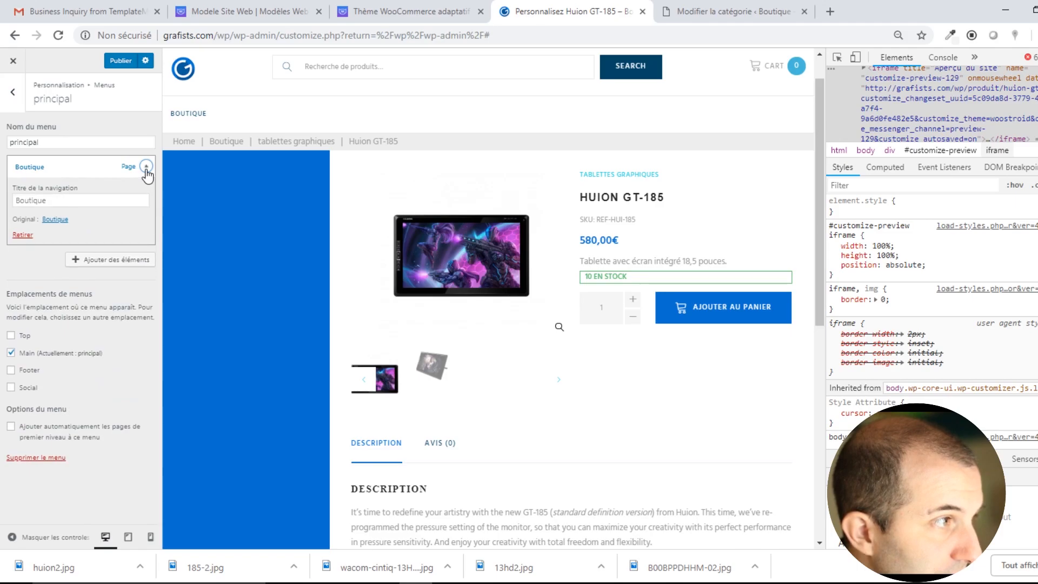
pyautogui.click(146, 168)
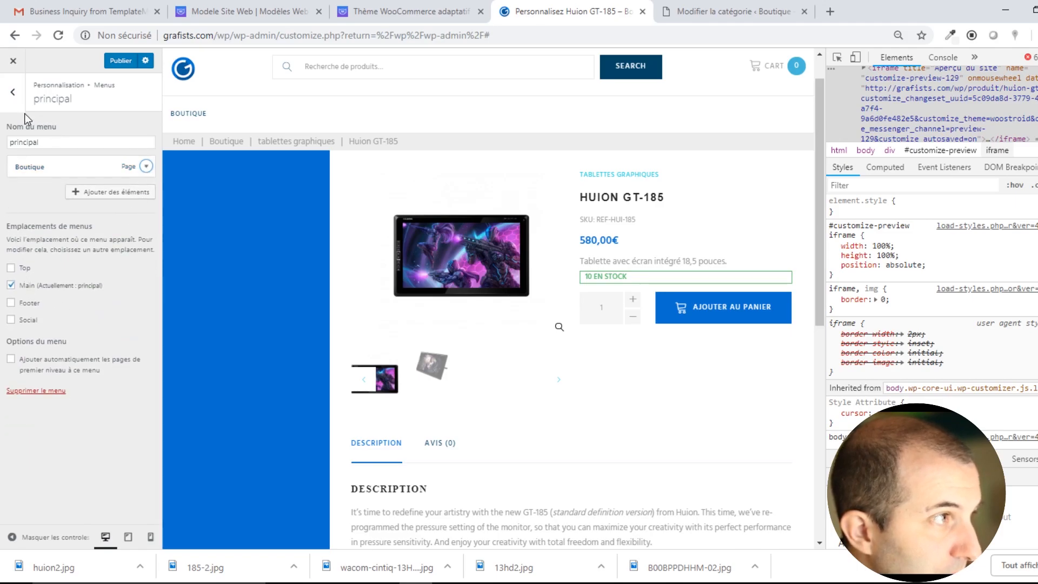
pyautogui.click(15, 101)
pyautogui.click(14, 95)
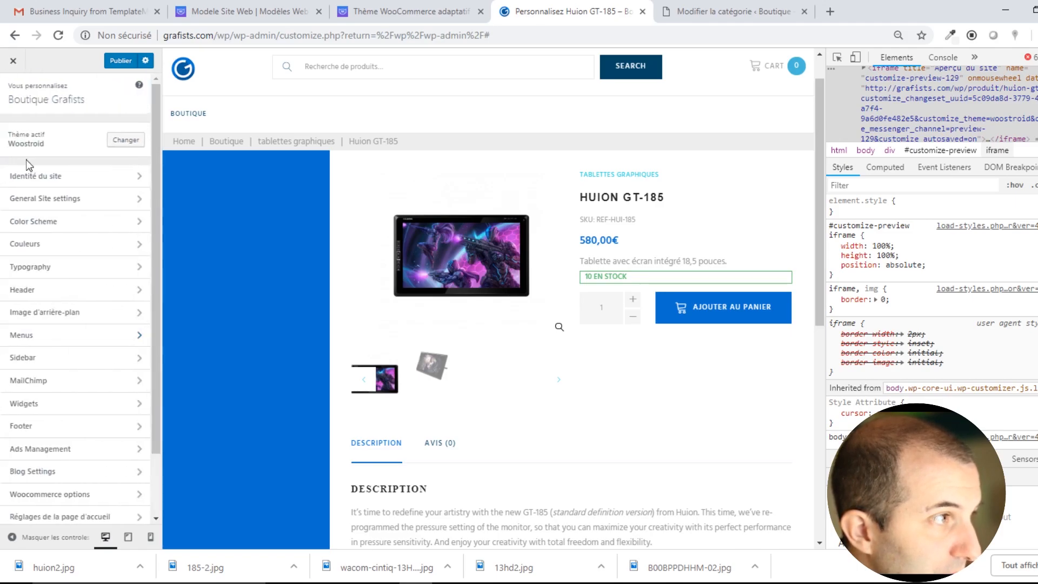
# Keep the sidebar position set to left.
pyautogui.click(38, 359)
pyautogui.click(69, 143)
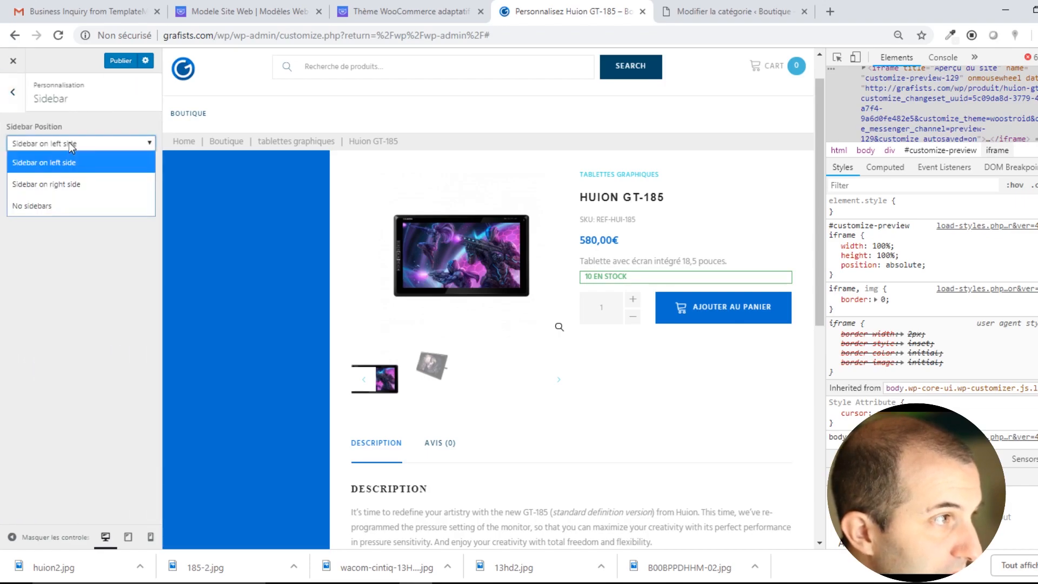
pyautogui.click(69, 142)
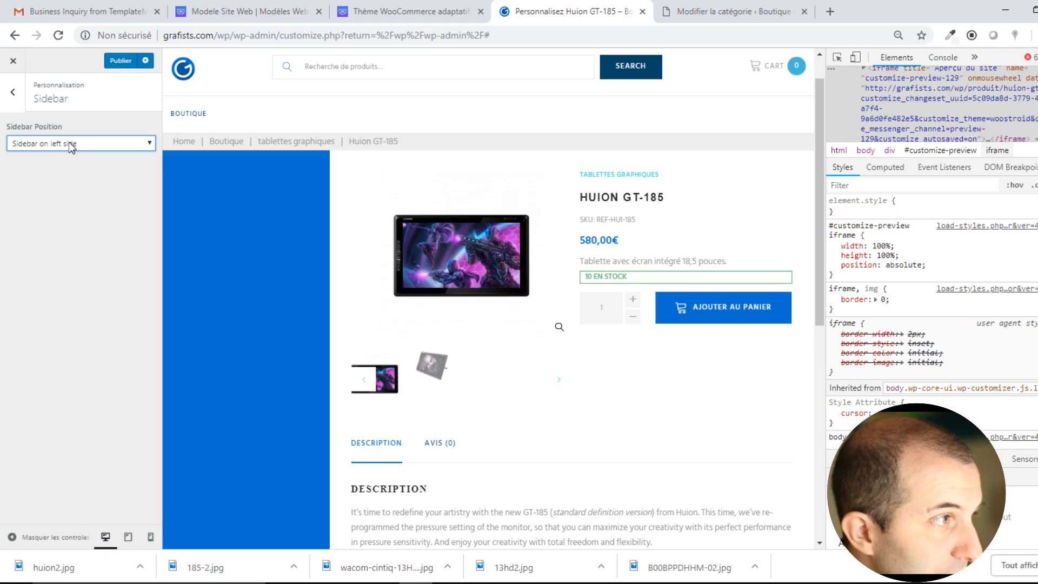
pyautogui.click(13, 92)
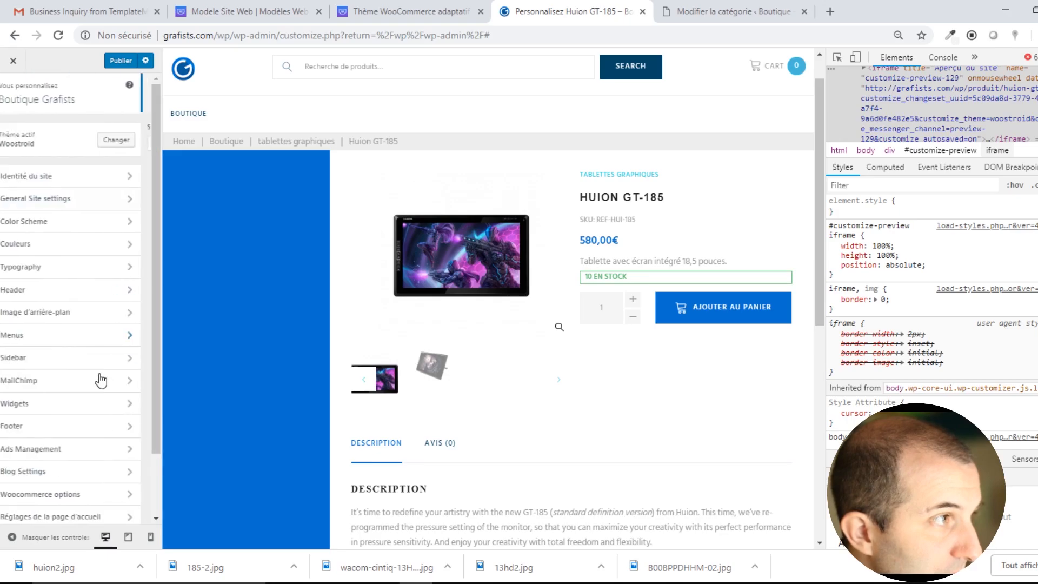
# Check the MailChimp settings and go back to the main customization sections.
pyautogui.click(53, 381)
pyautogui.click(12, 93)
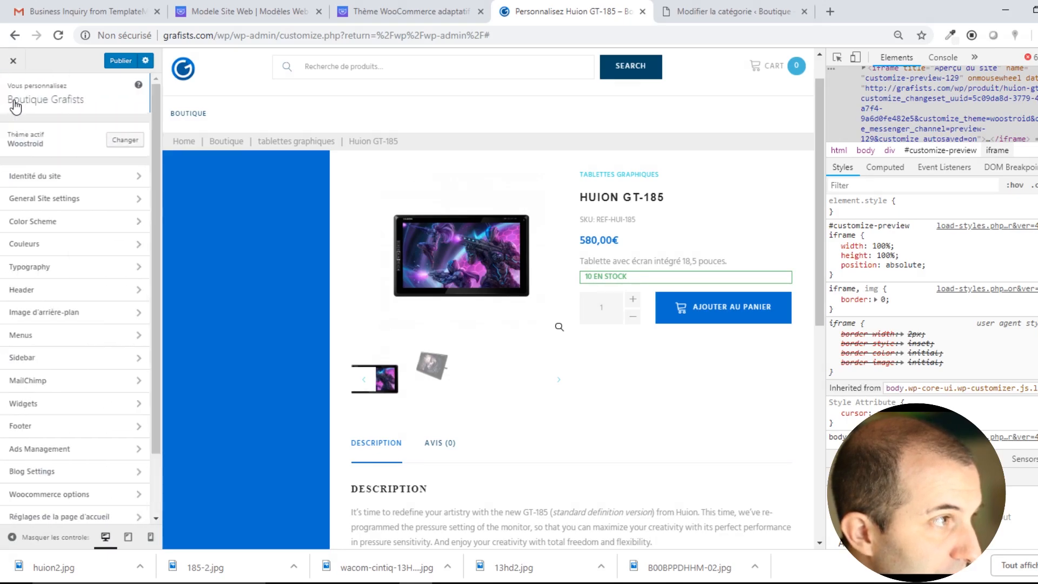
pyautogui.click(49, 382)
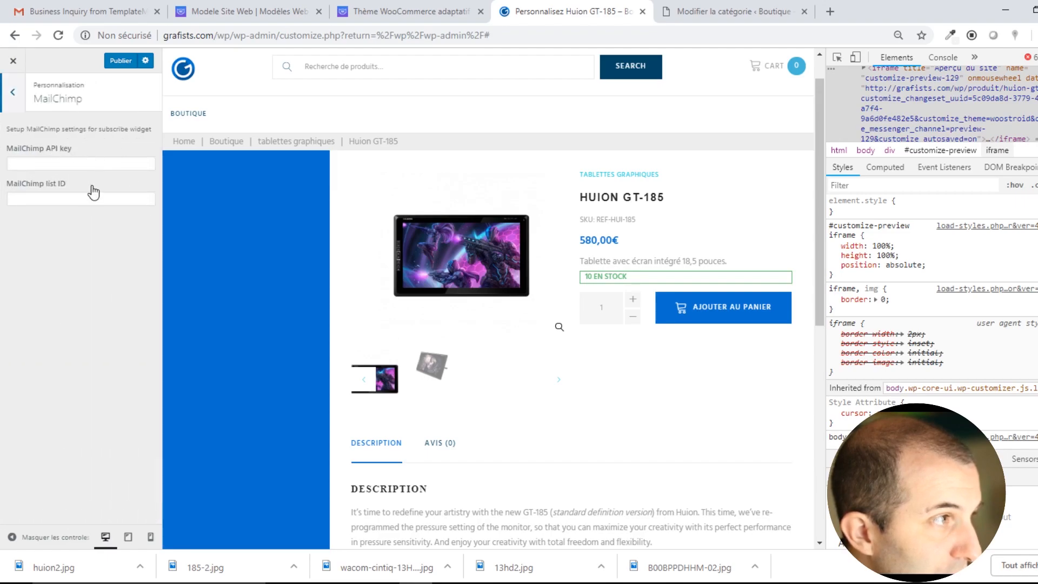
pyautogui.click(12, 93)
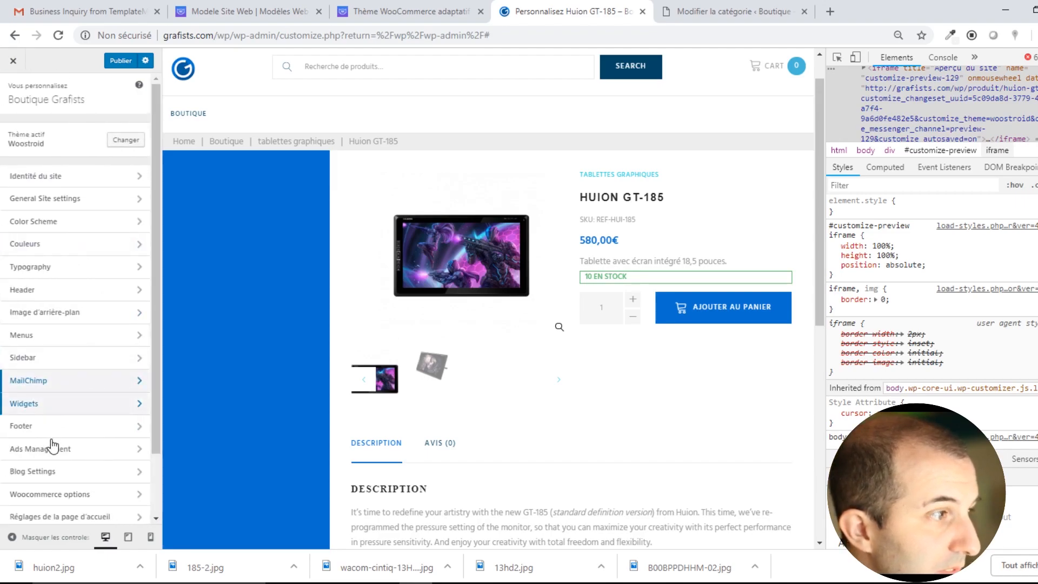
pyautogui.click(28, 404)
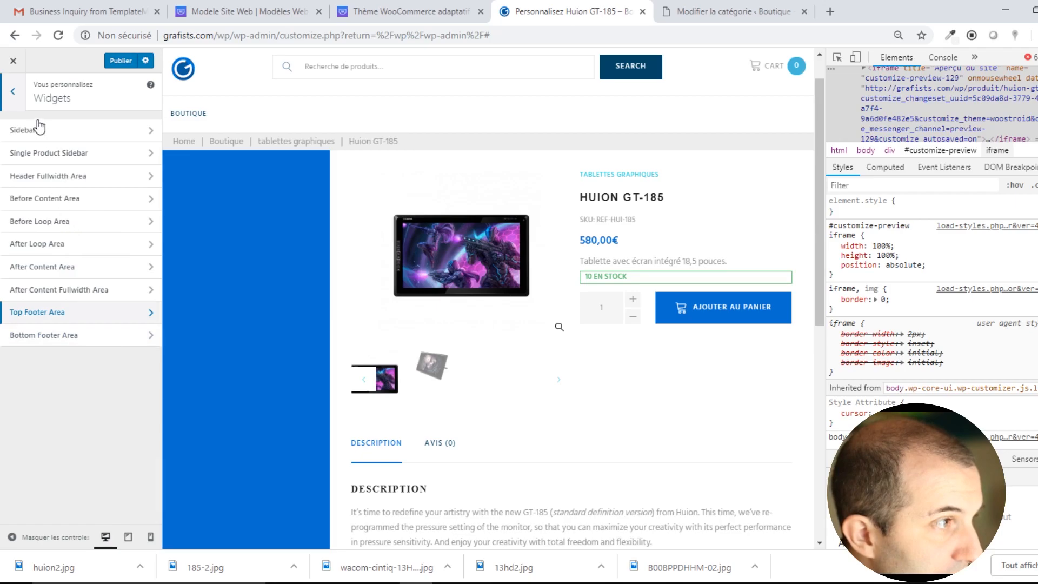
# Show the Sidebar widgets and locate the Rechercher search box on the home page preview.
pyautogui.click(57, 132)
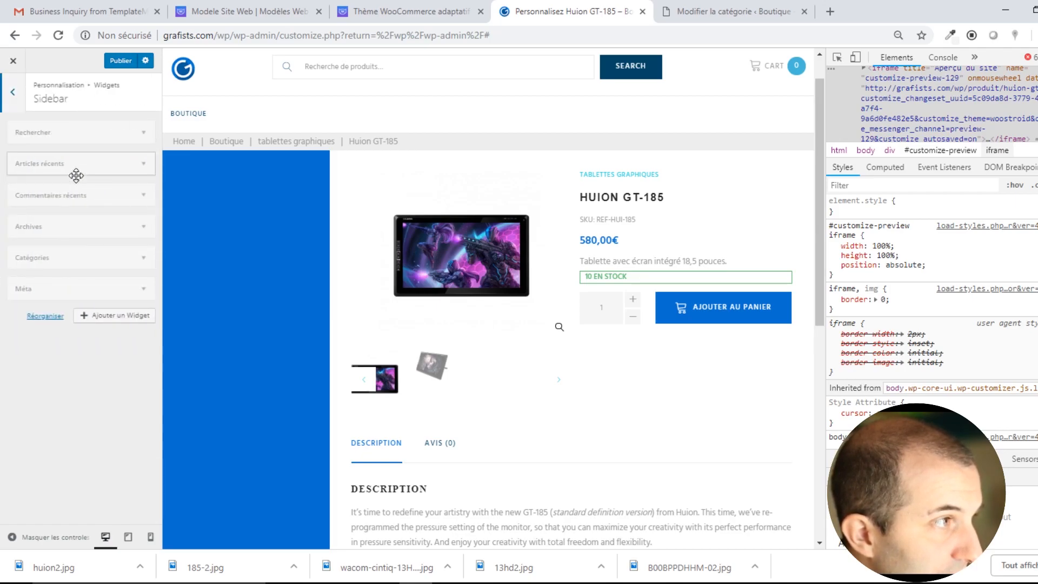
pyautogui.click(57, 128)
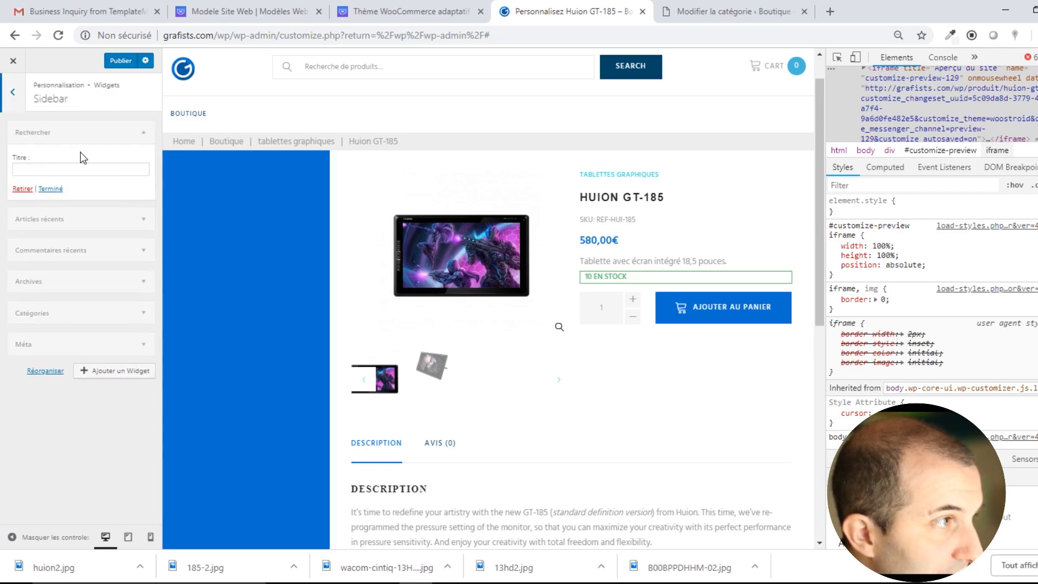
pyautogui.click(60, 126)
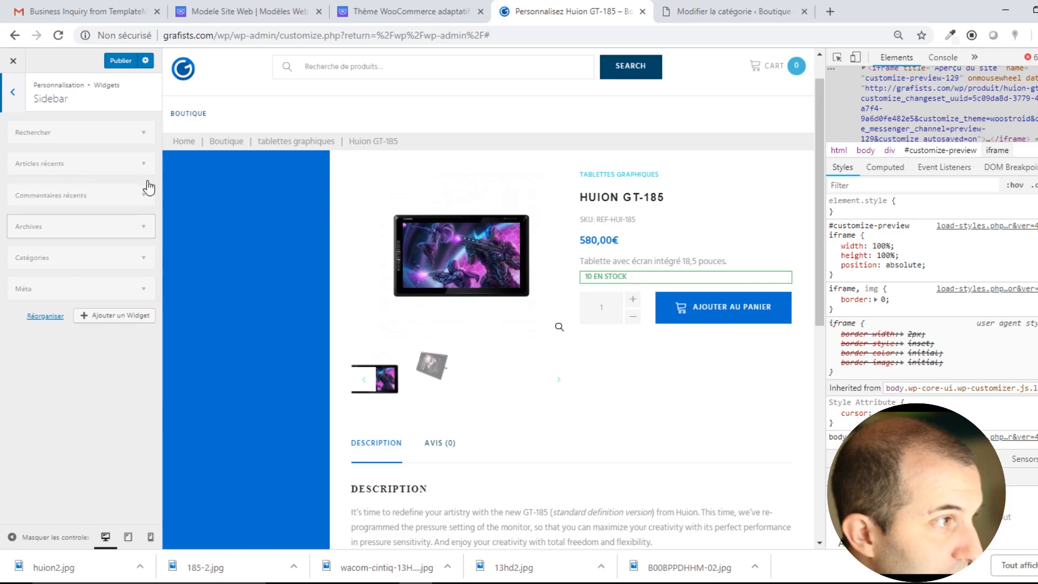
pyautogui.click(179, 141)
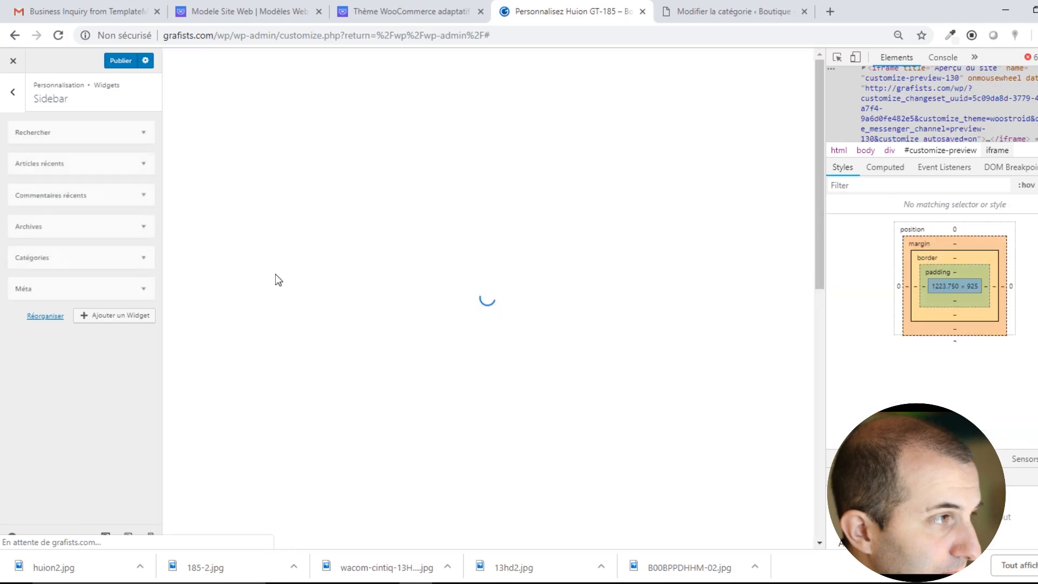
pyautogui.click(235, 247)
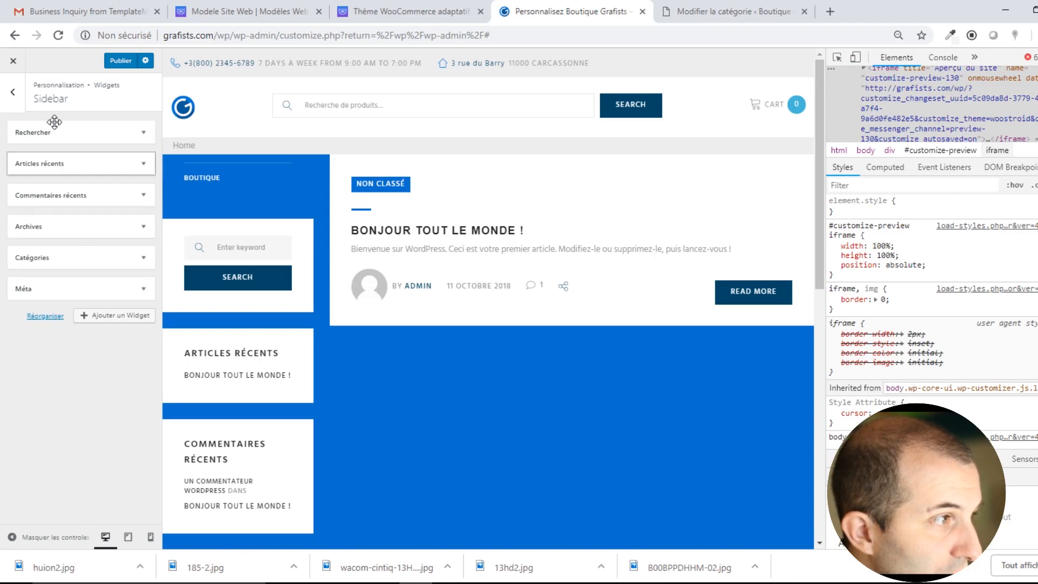
# Drag the Rechercher widget below Méta and return to the widget areas list.
pyautogui.moveTo(99, 137); pyautogui.dragTo(99, 282)
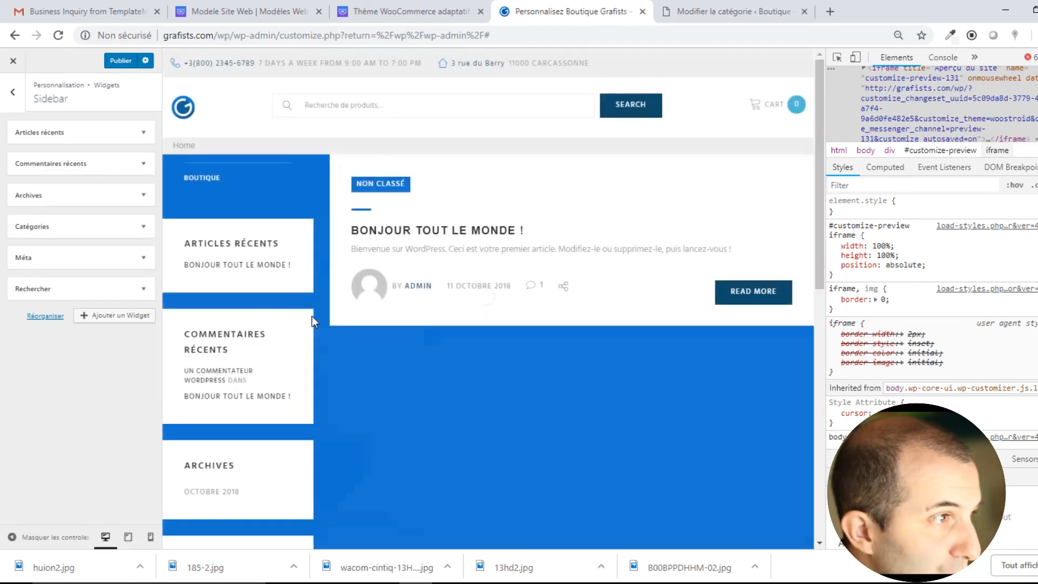
pyautogui.scroll(-8, 288, 313)
pyautogui.scroll(6, 287, 311)
pyautogui.scroll(2, 290, 318)
pyautogui.click(12, 91)
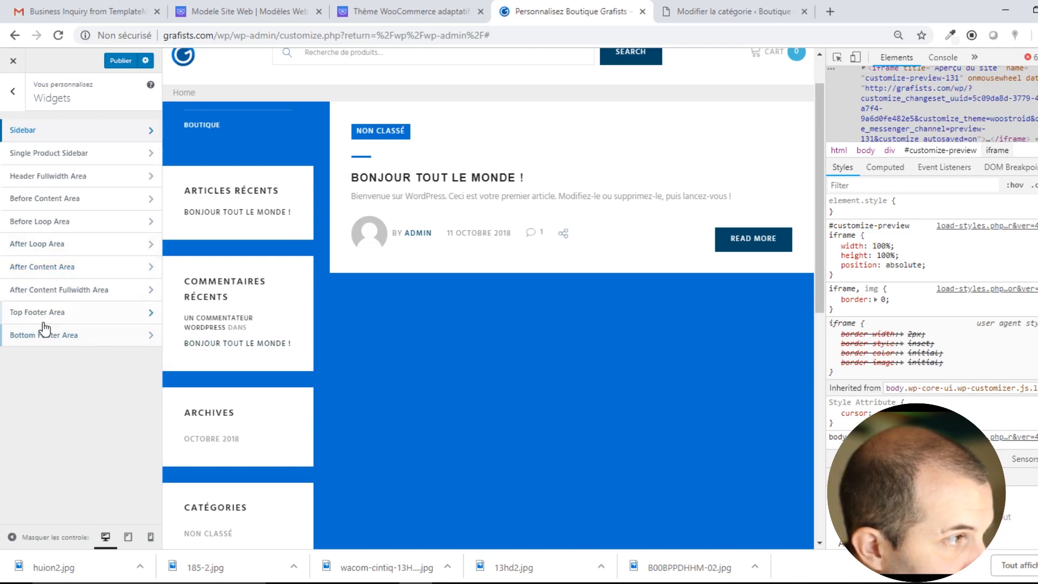
# Add a Calendrier widget to After Loop Area and view it on the BOUTIQUE preview page.
pyautogui.click(64, 246)
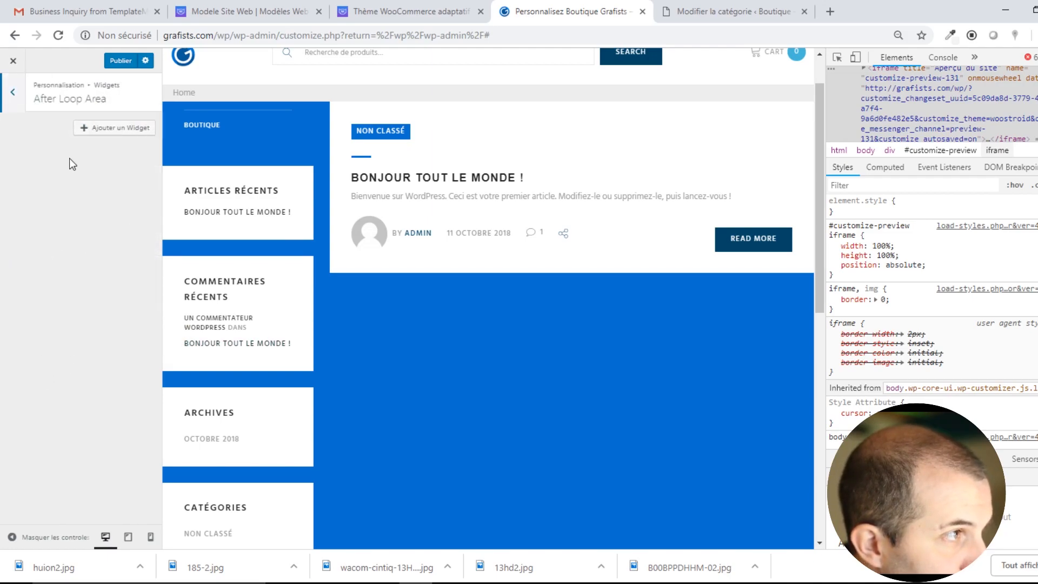
pyautogui.click(101, 134)
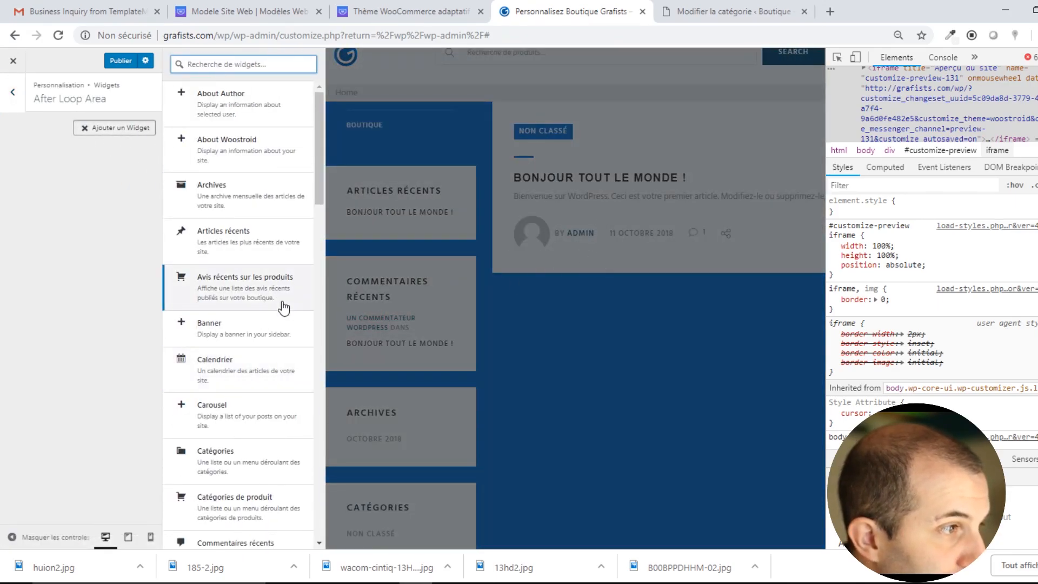
pyautogui.click(229, 373)
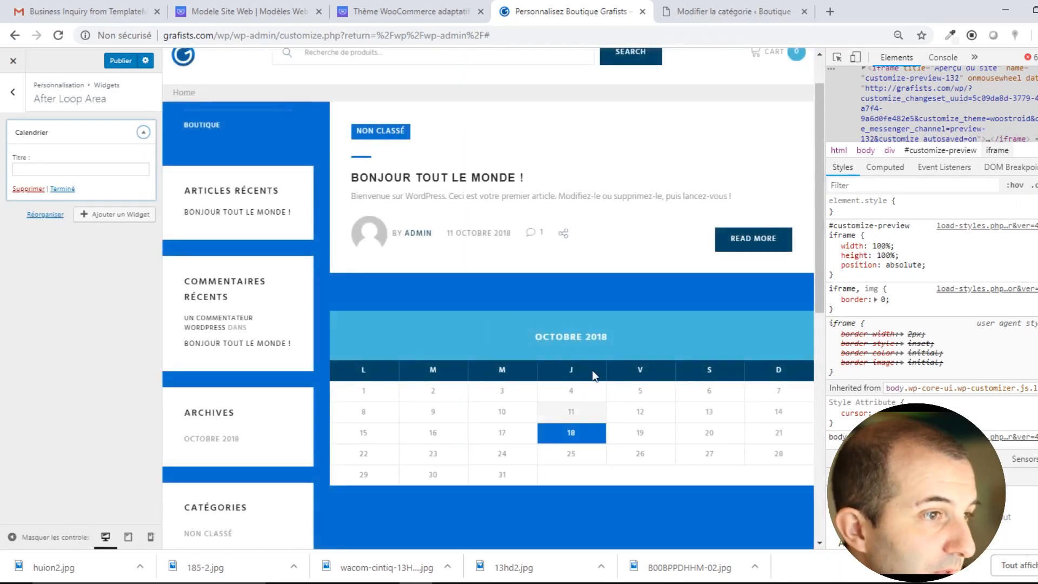
pyautogui.scroll(1, 513, 254)
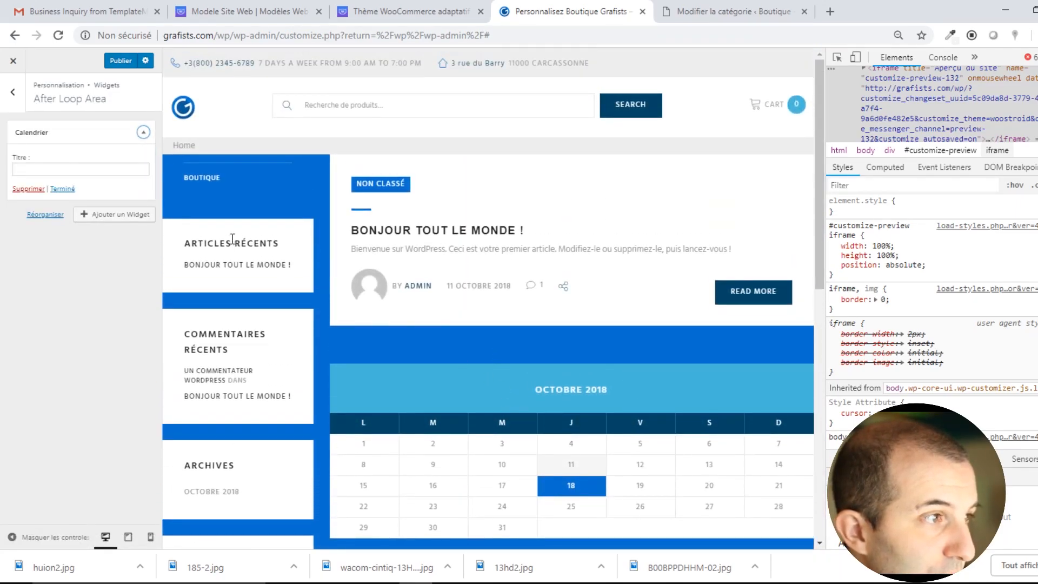
pyautogui.click(198, 179)
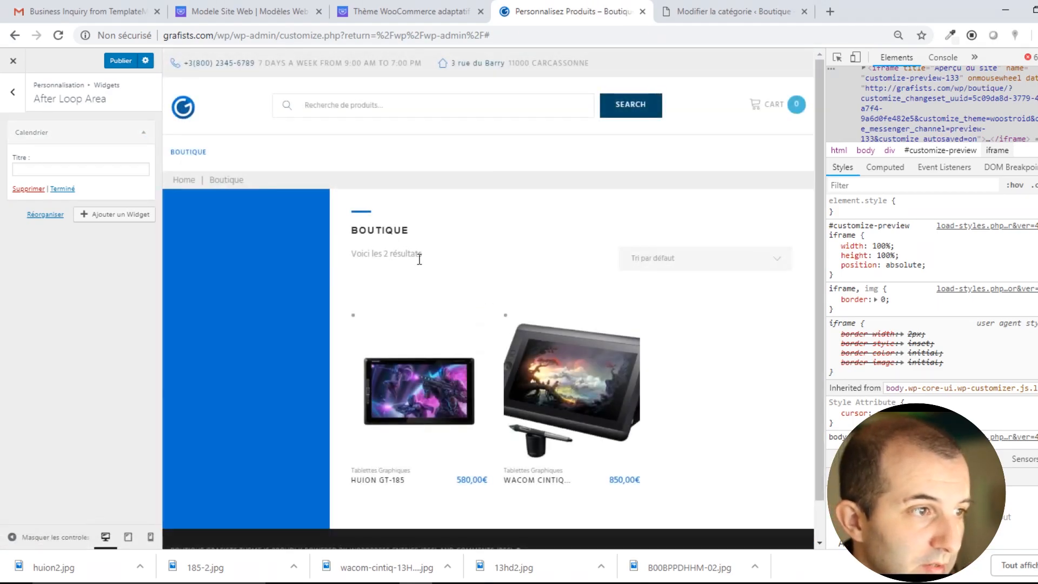
pyautogui.moveTo(595, 374)
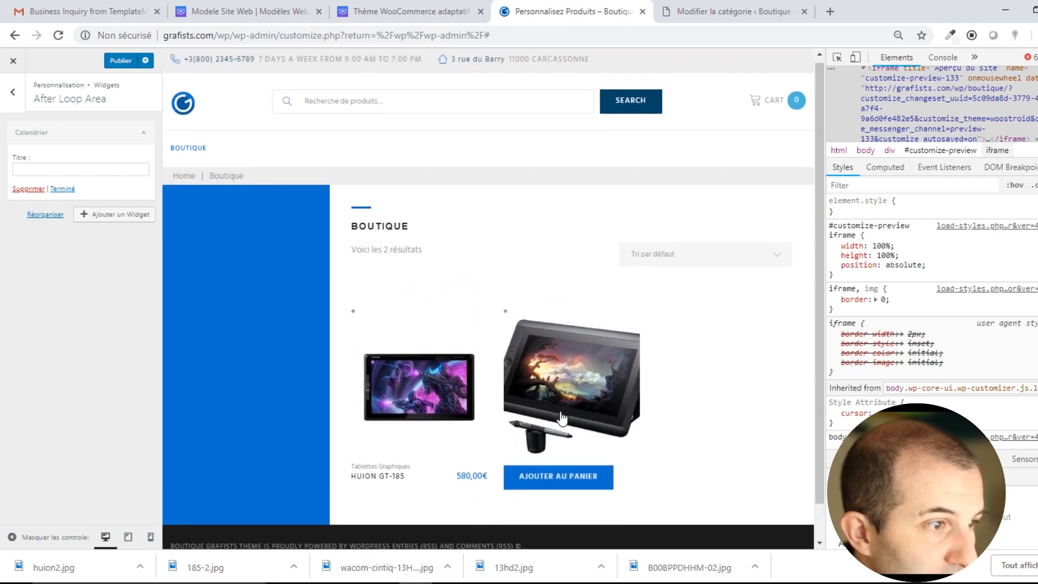
pyautogui.click(13, 92)
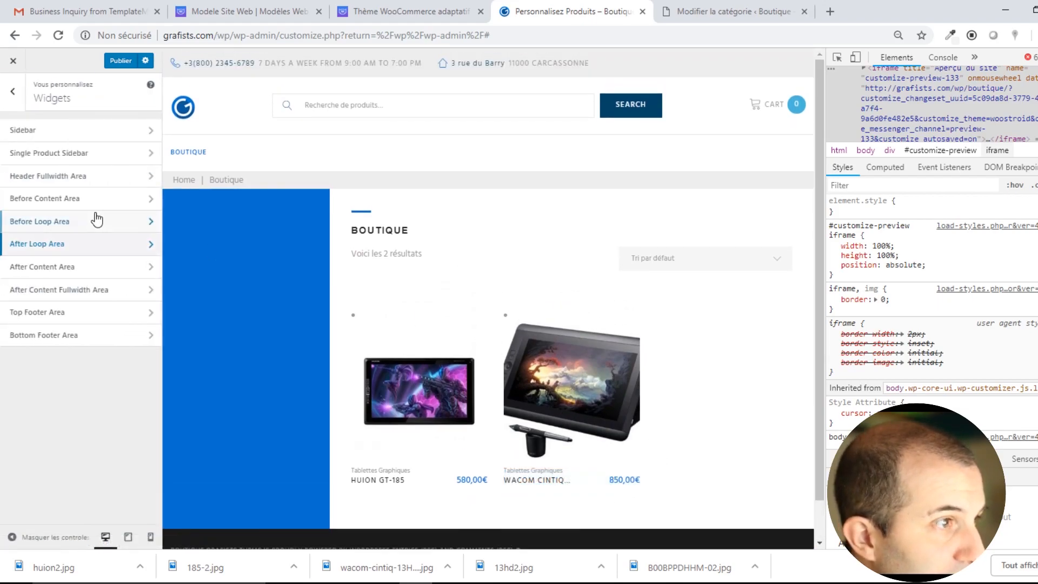
pyautogui.click(19, 98)
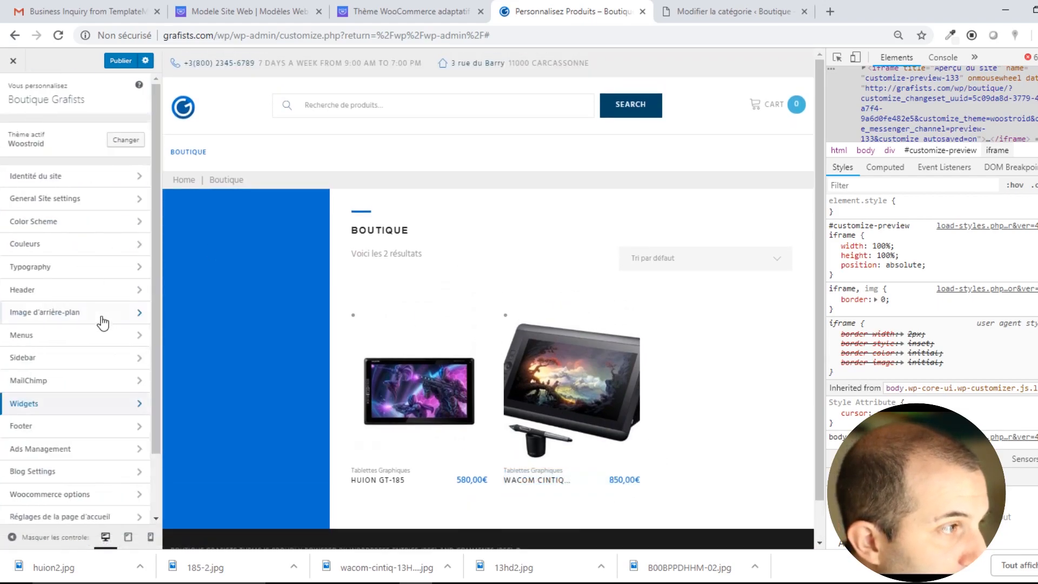
# In Footer > Footer Styles, try Layout Style 2, then settle on Style 3.
pyautogui.scroll(-2, 58, 432)
pyautogui.click(48, 375)
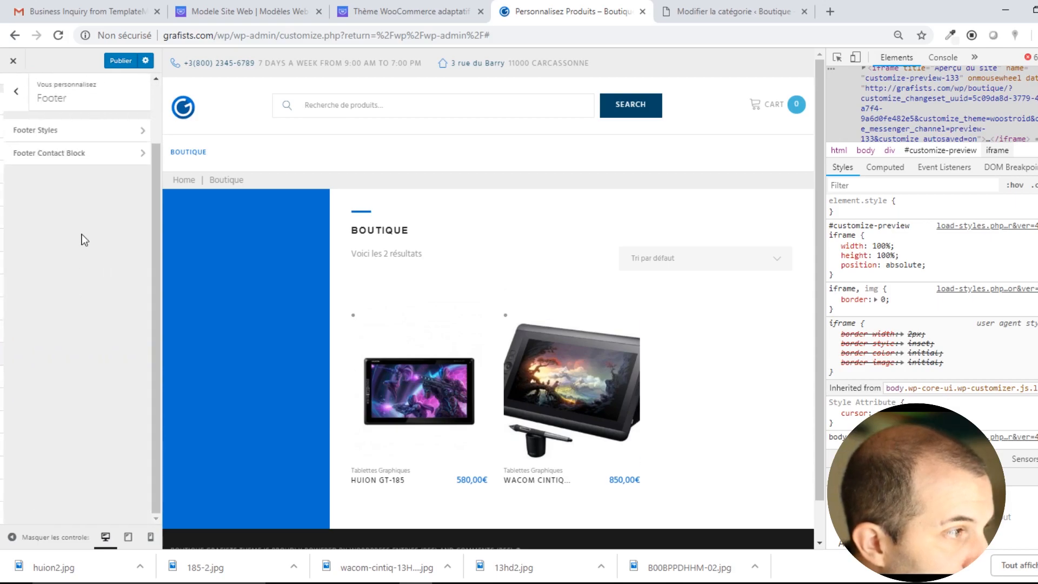
pyautogui.click(63, 138)
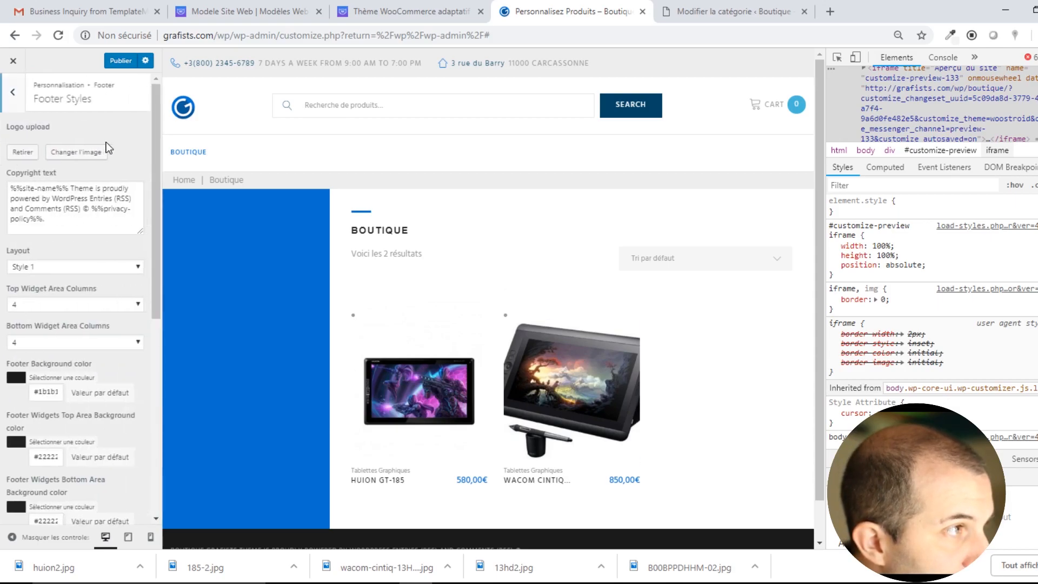
pyautogui.scroll(-2, 190, 473)
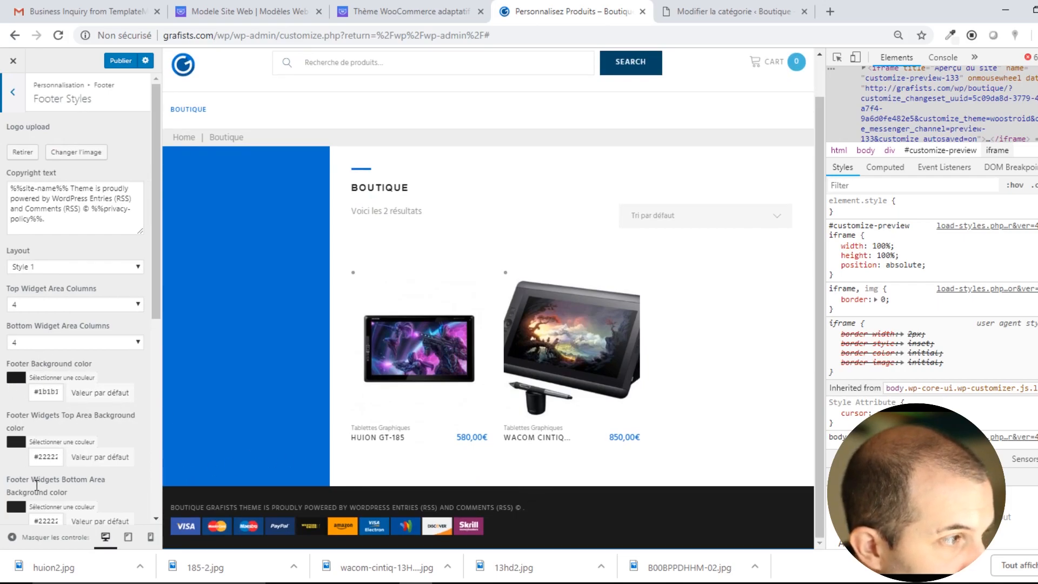
pyautogui.moveTo(24, 188); pyautogui.dragTo(92, 228)
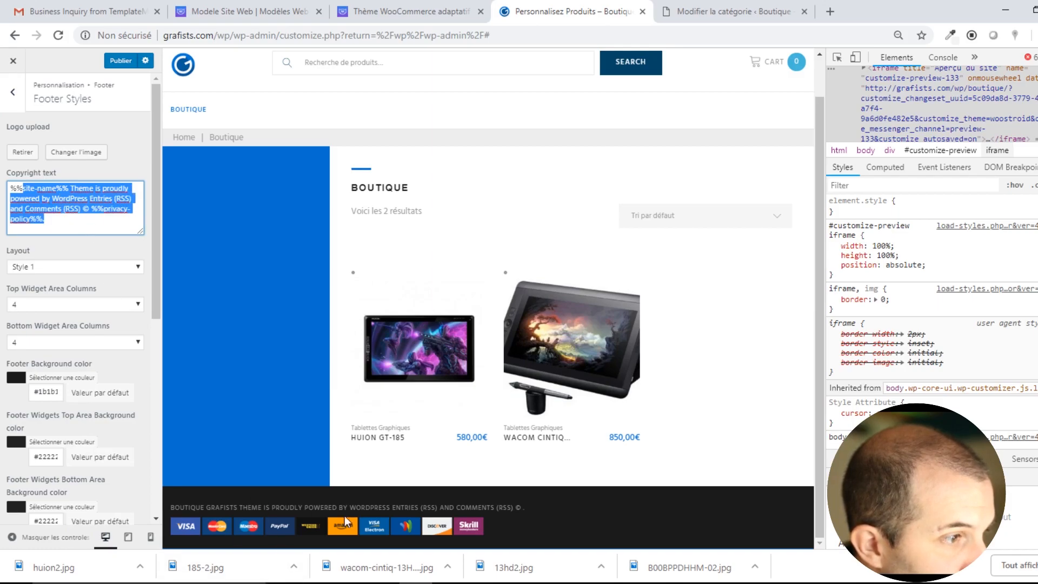
pyautogui.click(53, 267)
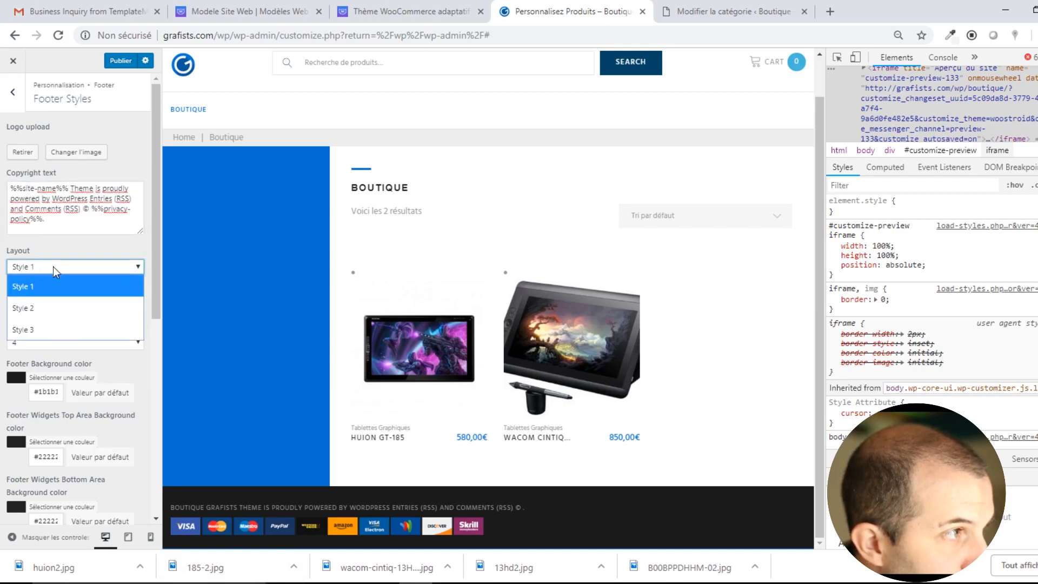
pyautogui.click(54, 297)
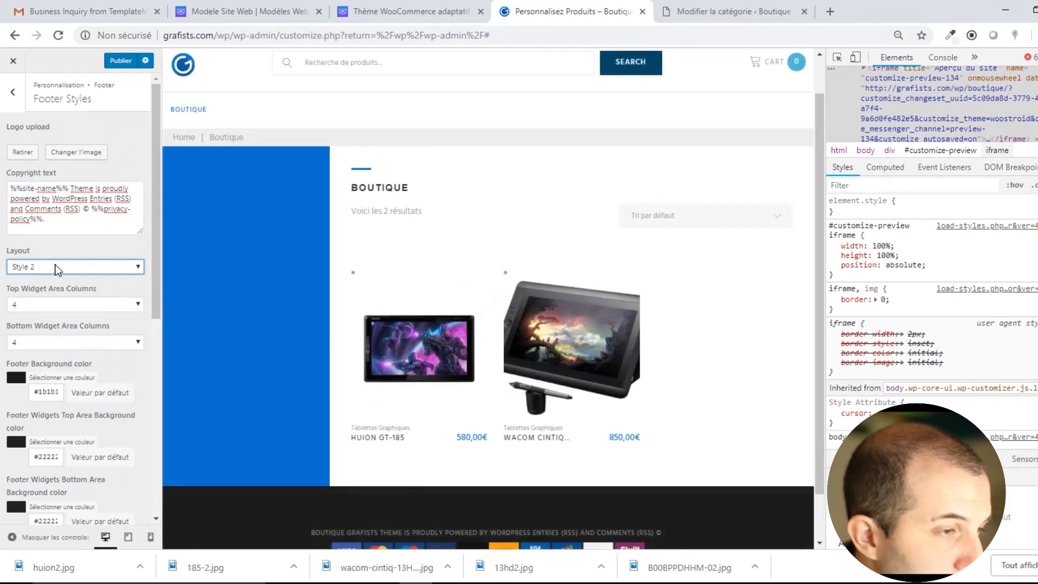
pyautogui.scroll(-1, 232, 393)
pyautogui.click(98, 262)
pyautogui.click(60, 323)
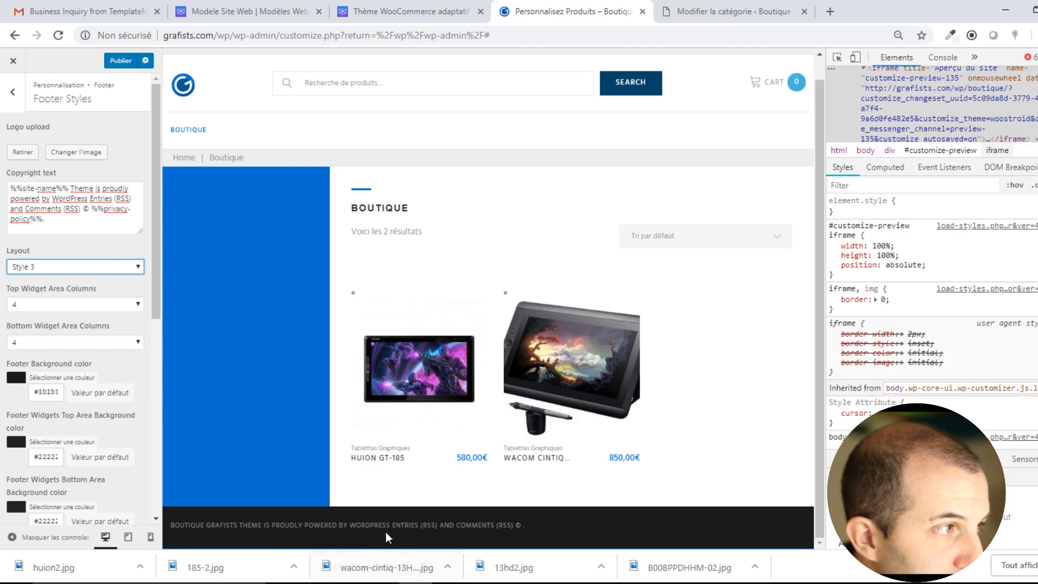
pyautogui.scroll(-7, 100, 461)
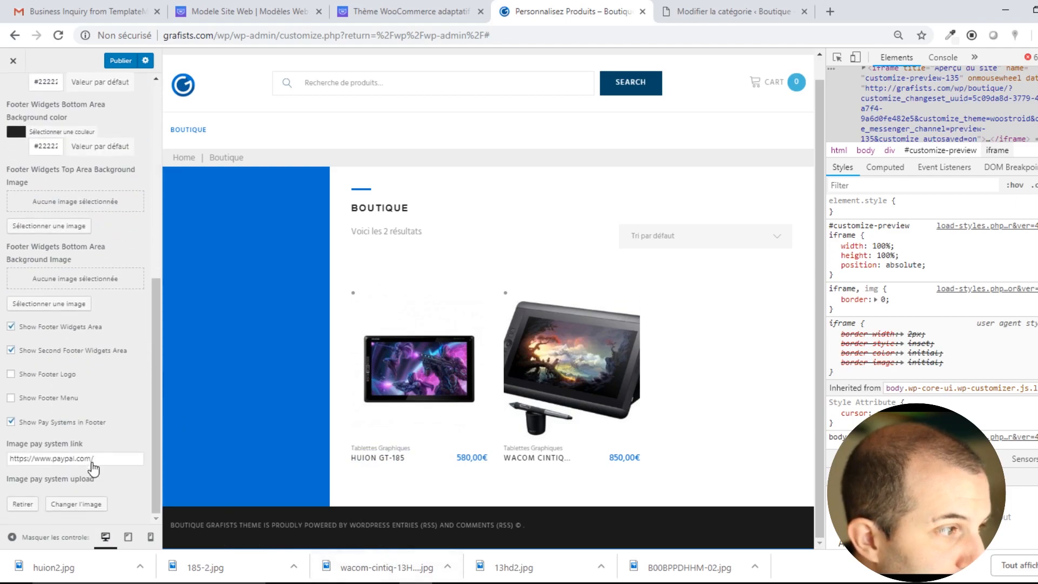
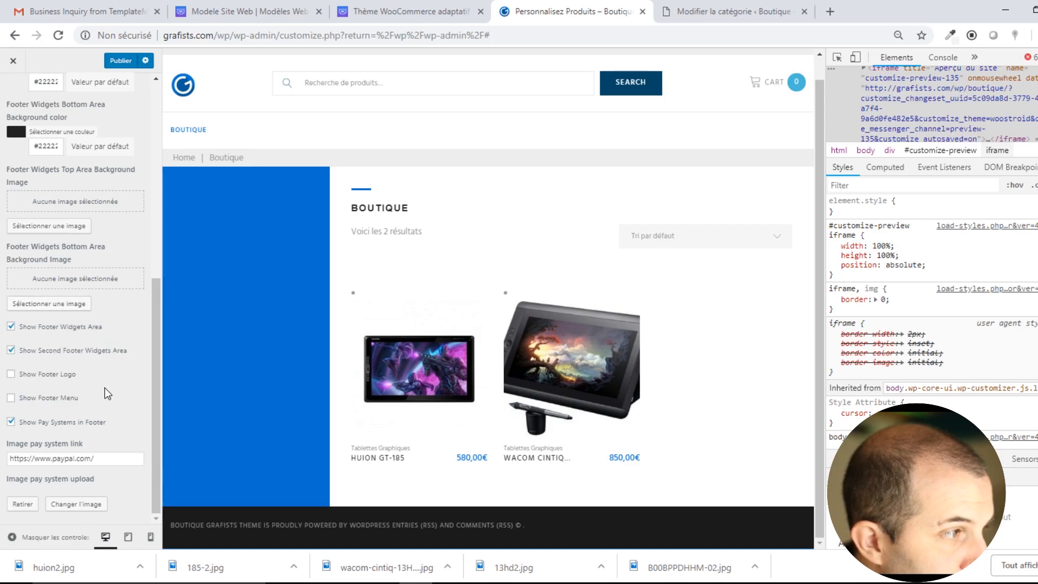
# Switch the footer Layout to Style 1 so payment icons appear under the copyright line.
pyautogui.scroll(7, 125, 473)
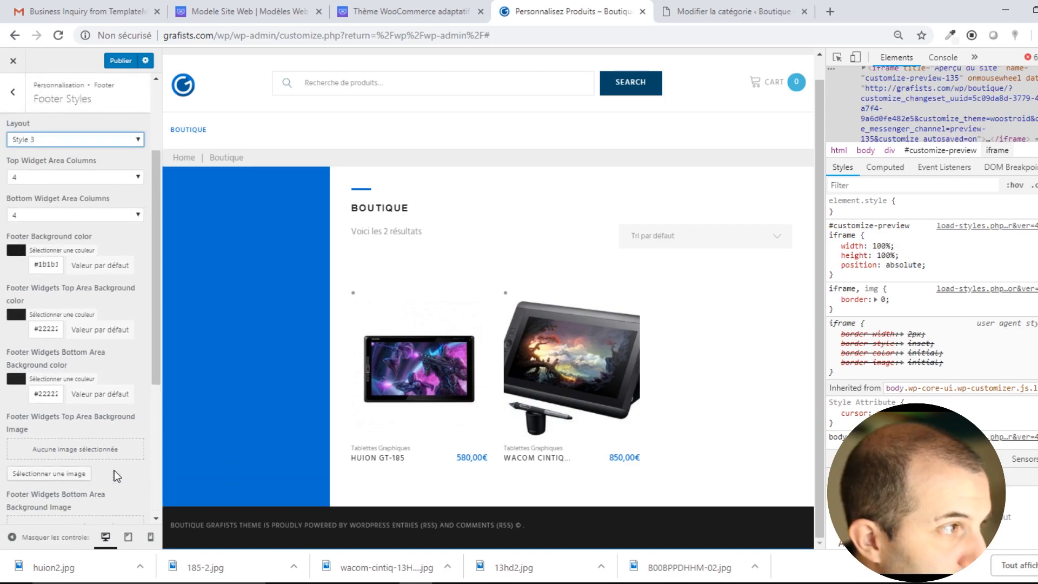
pyautogui.click(86, 270)
pyautogui.click(56, 284)
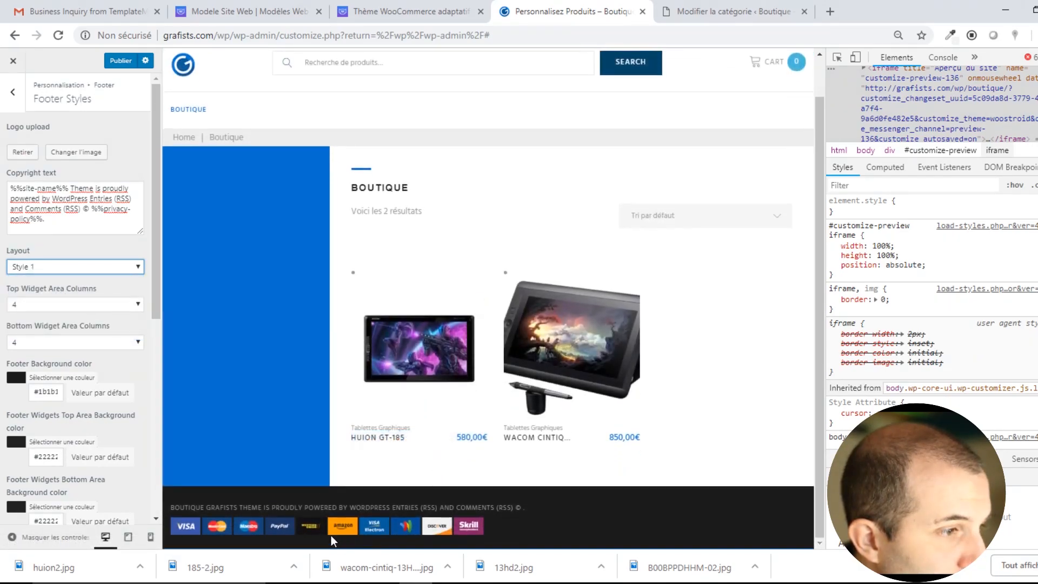
pyautogui.click(12, 92)
pyautogui.click(54, 162)
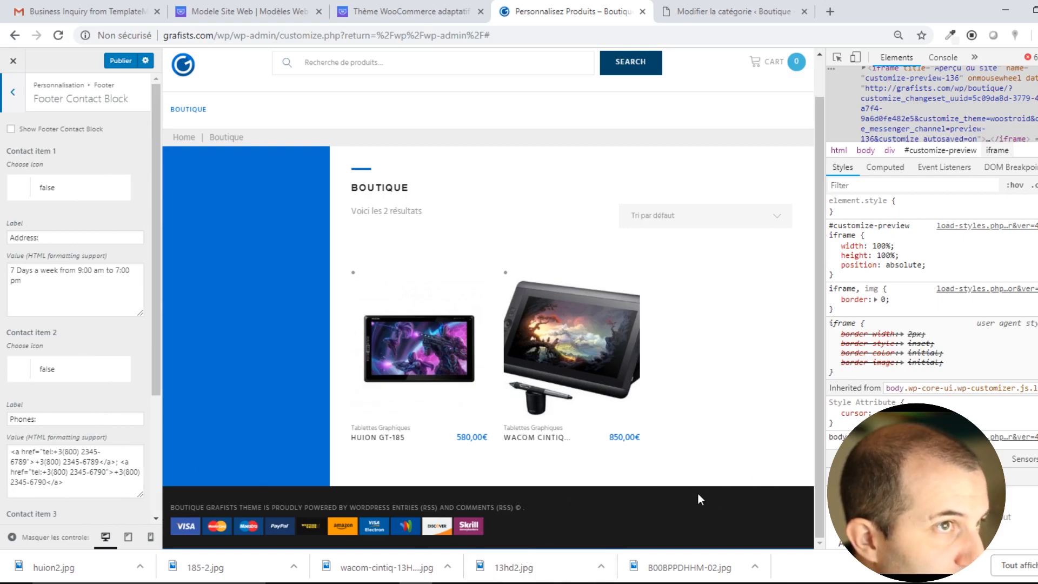
# Tick Show Footer Contact Block and check its address, phone numbers and e-mail values.
pyautogui.click(11, 130)
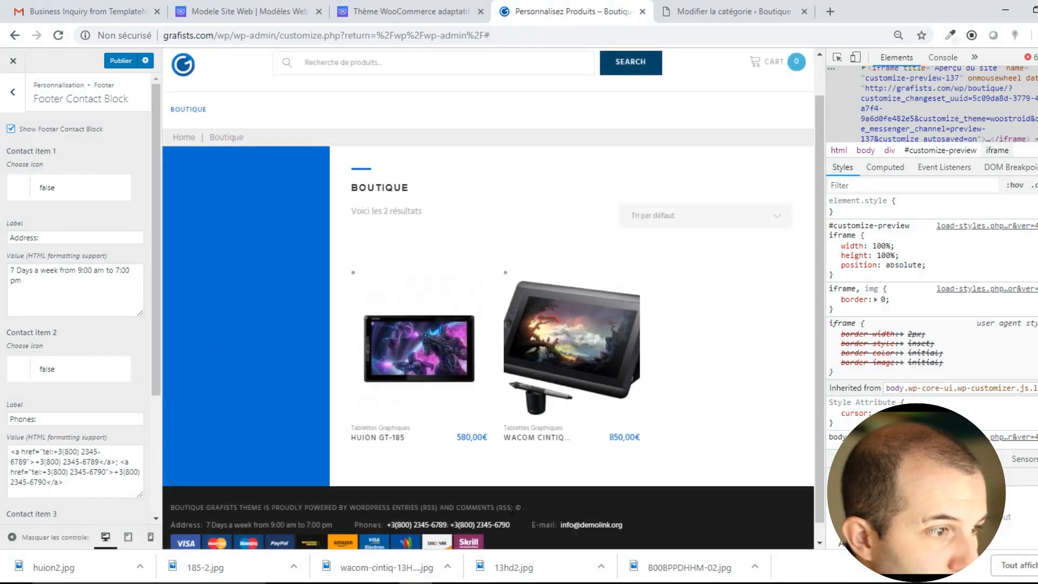
pyautogui.moveTo(645, 527); pyautogui.dragTo(171, 525)
pyautogui.click(42, 300)
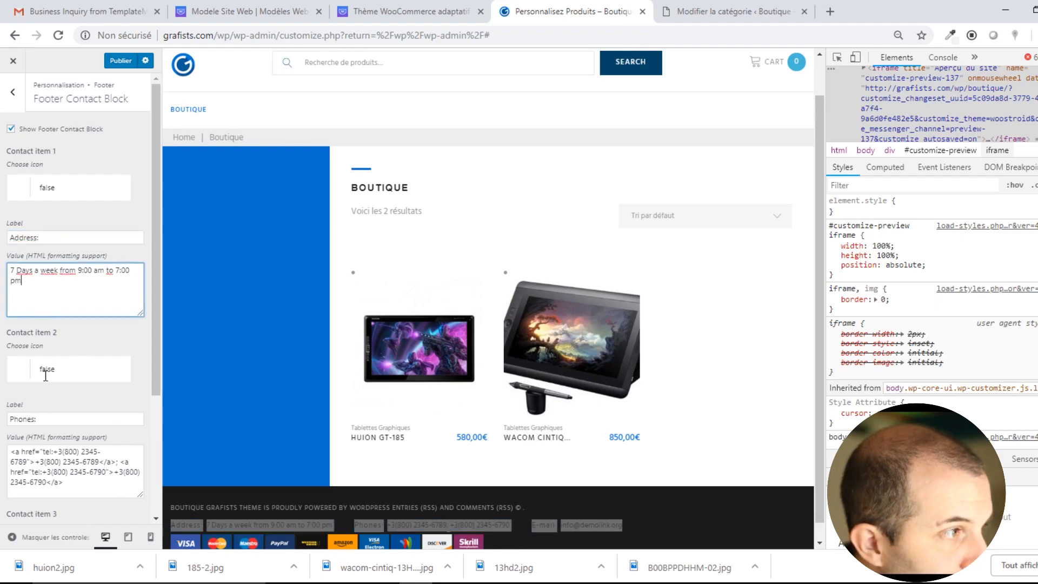
pyautogui.click(57, 471)
pyautogui.scroll(-3, 59, 378)
pyautogui.click(71, 480)
pyautogui.scroll(4, 70, 324)
pyautogui.click(13, 104)
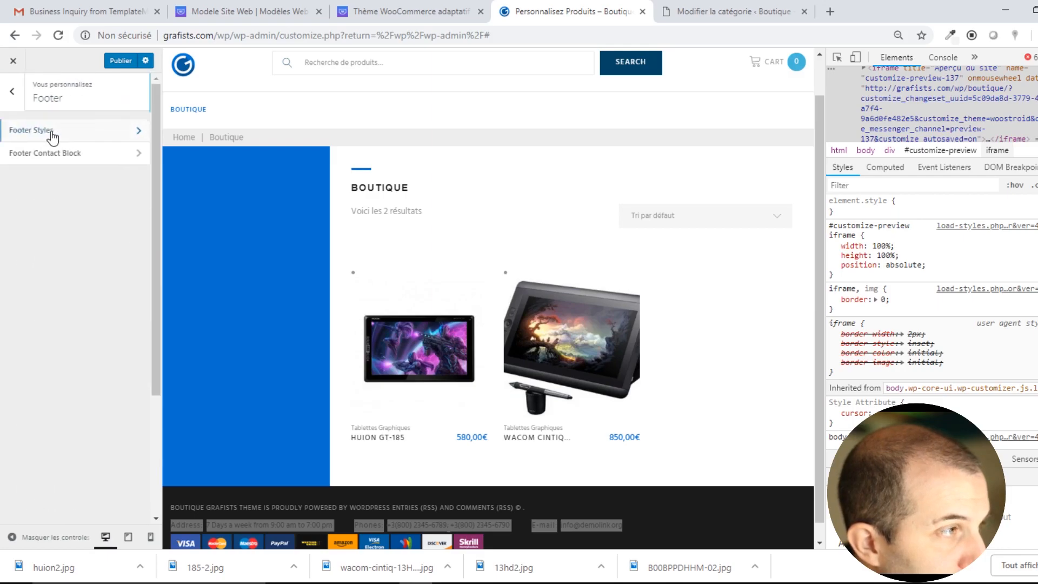
# Review the Ads Management placement fields without changing anything.
pyautogui.click(12, 91)
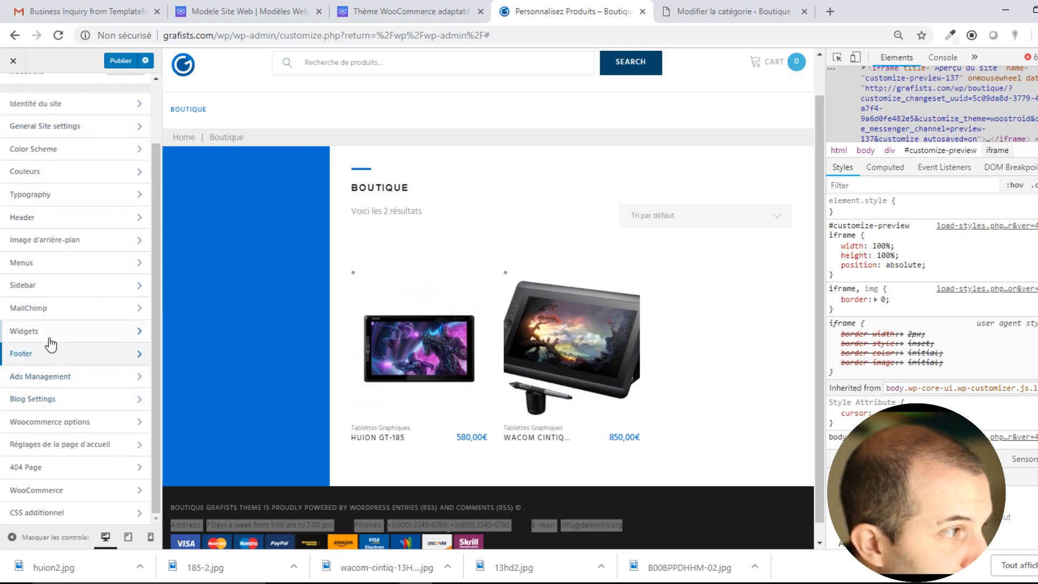
pyautogui.click(49, 379)
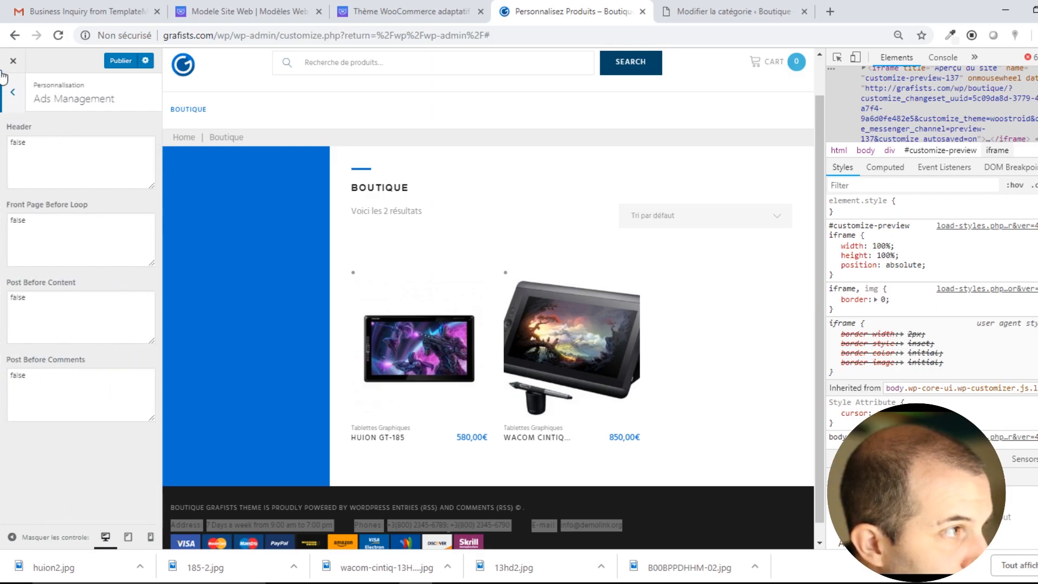
pyautogui.press('Tab')
pyautogui.press('Tab')
pyautogui.press('Tab')
pyautogui.press('Tab')
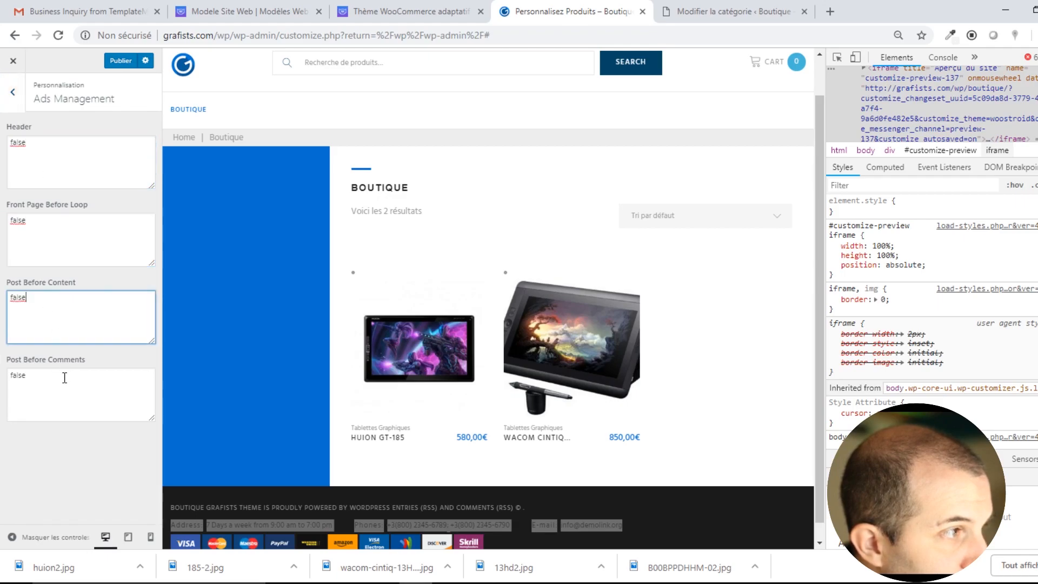
pyautogui.click(12, 92)
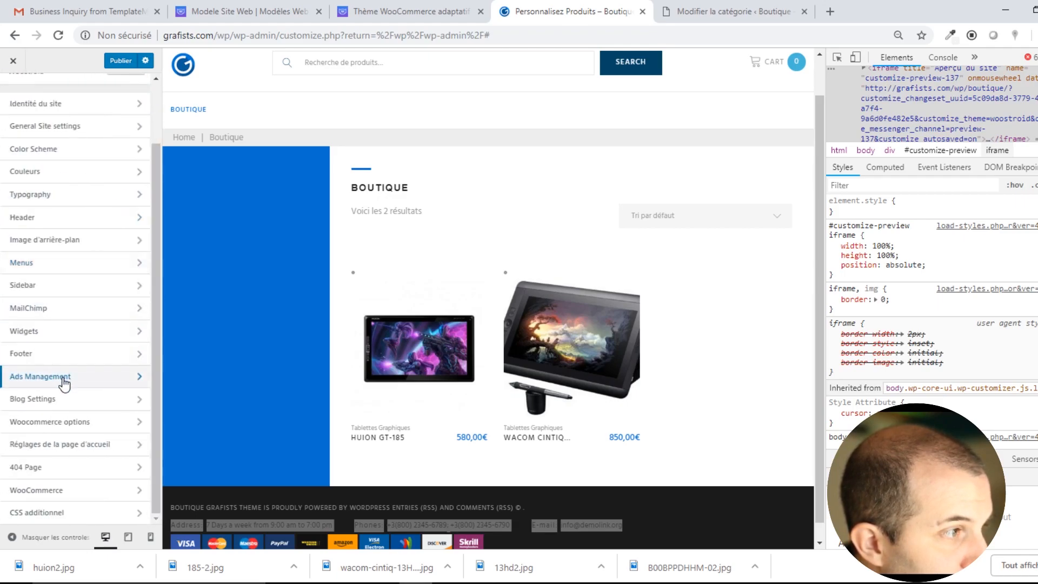
pyautogui.click(43, 378)
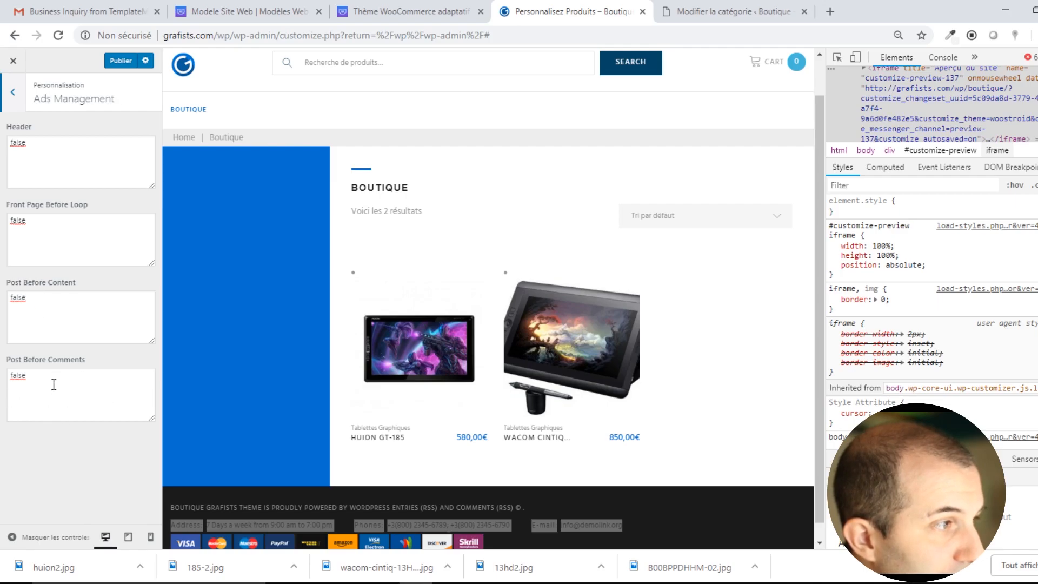
pyautogui.click(13, 92)
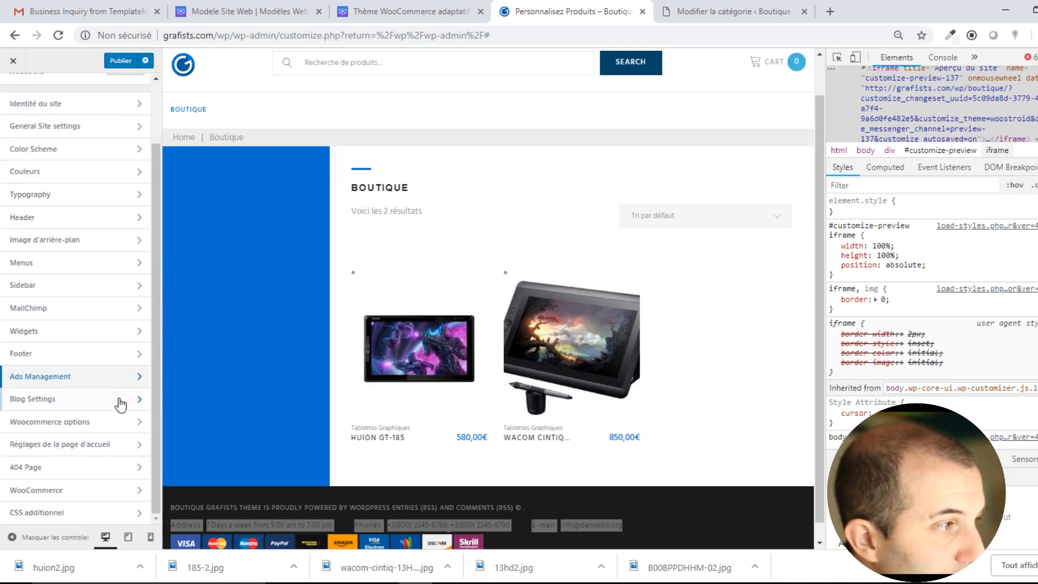
# Look over the Blog layout options under Blog Settings.
pyautogui.click(48, 400)
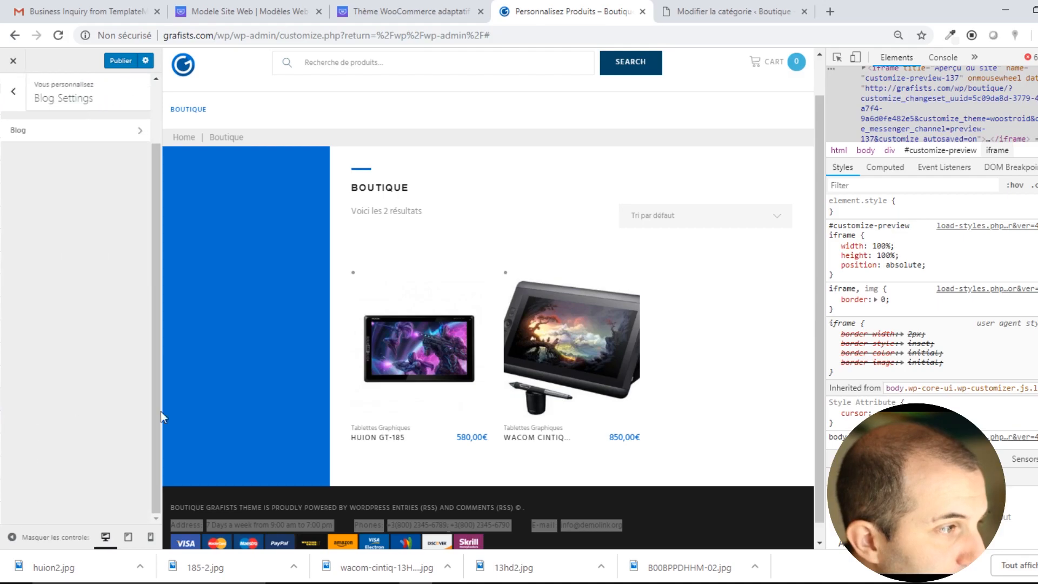
pyautogui.click(69, 135)
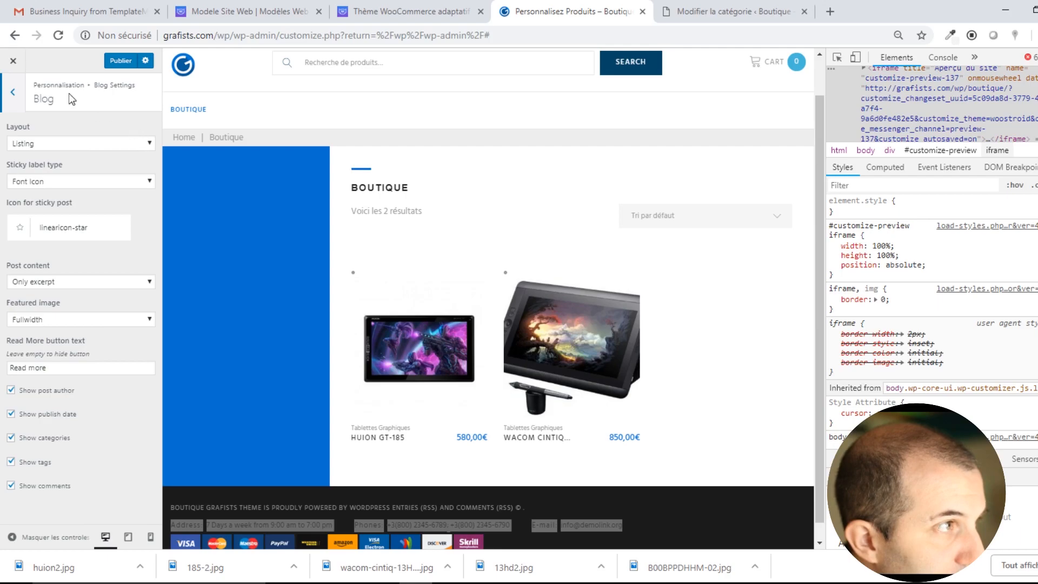
pyautogui.click(19, 101)
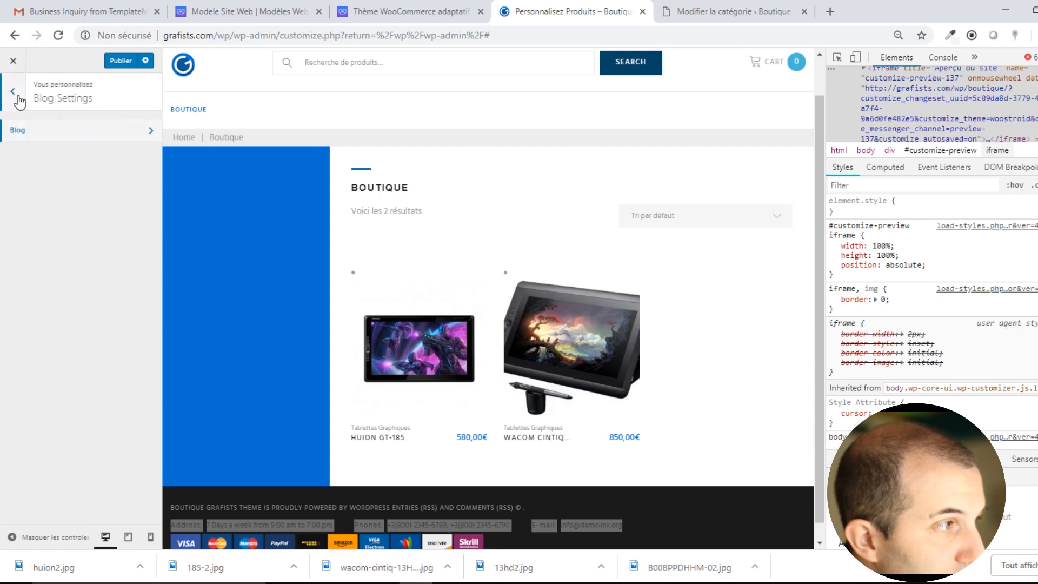
pyautogui.click(18, 101)
# Check the WooCommerce page column options, leaving product loops at 3 columns.
pyautogui.click(83, 431)
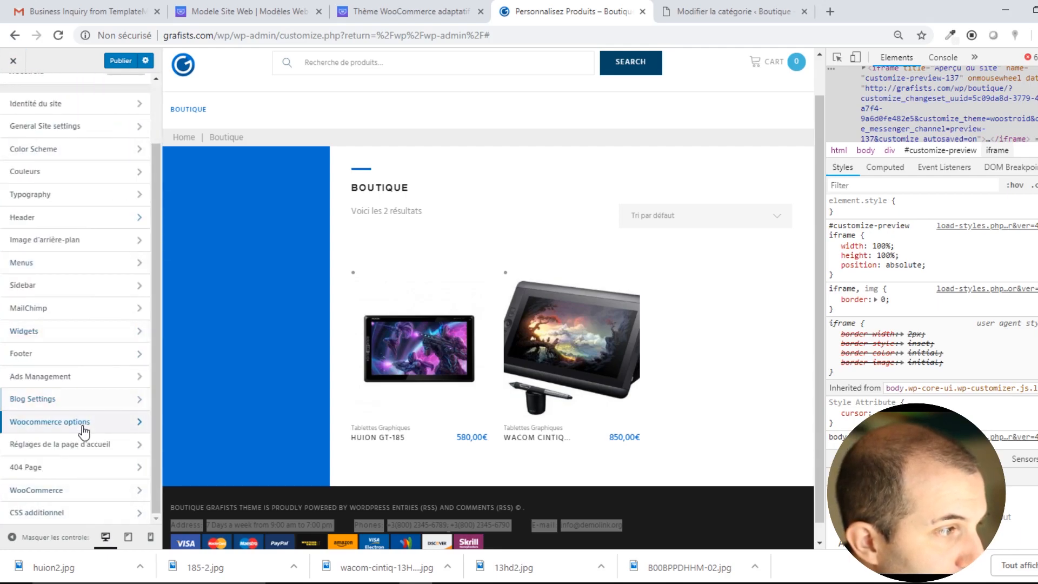
pyautogui.click(83, 154)
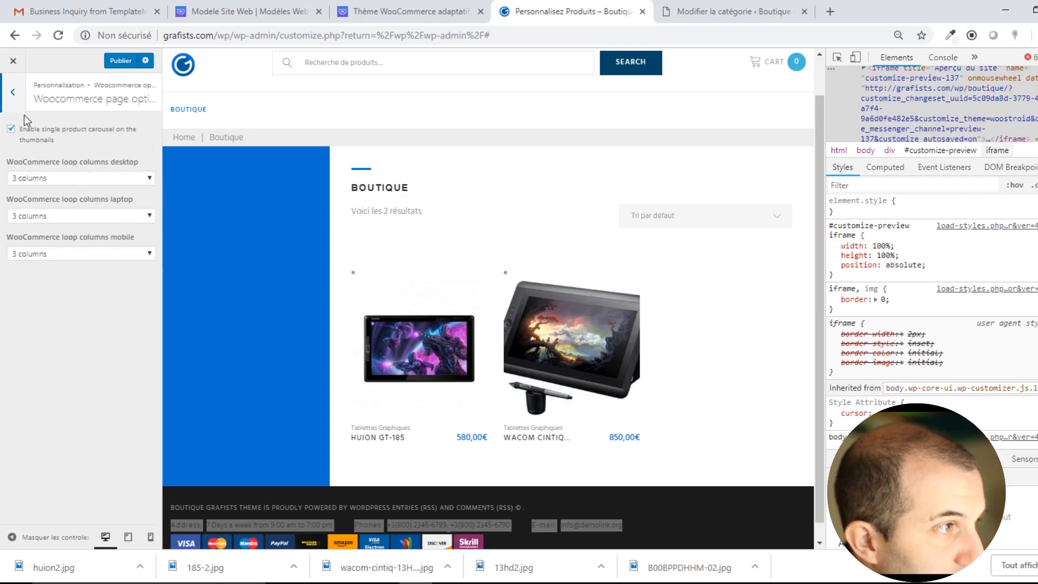
pyautogui.click(12, 92)
pyautogui.click(12, 92)
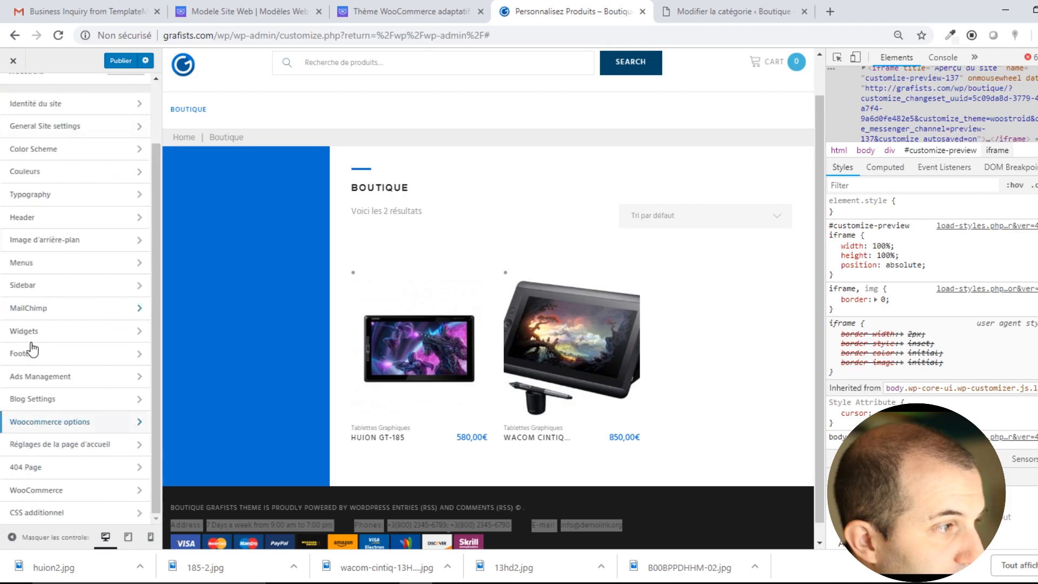
# Set the homepage to Une page statique with Accueil set to Boutique.
pyautogui.click(97, 446)
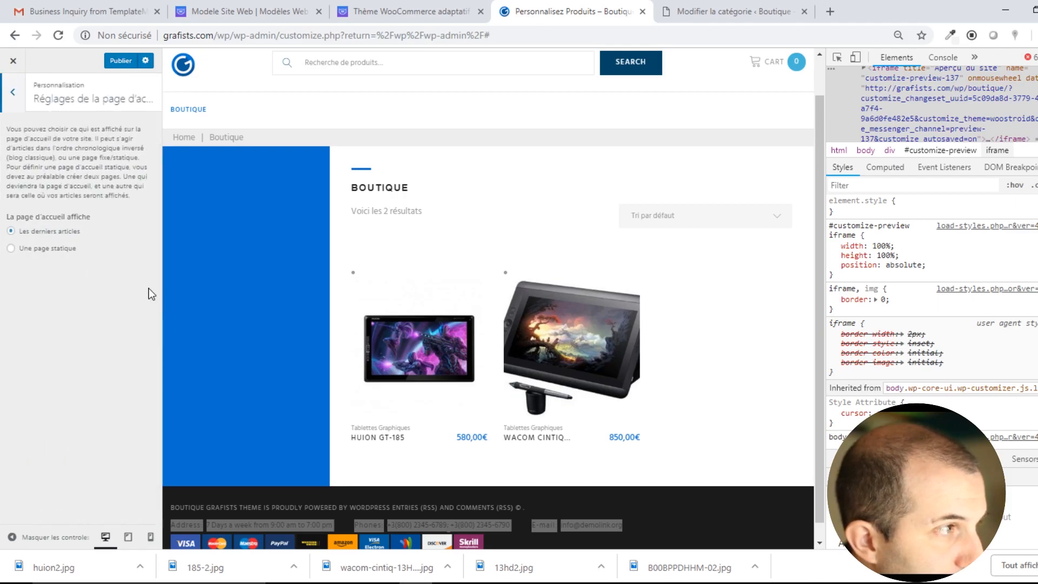
pyautogui.click(47, 249)
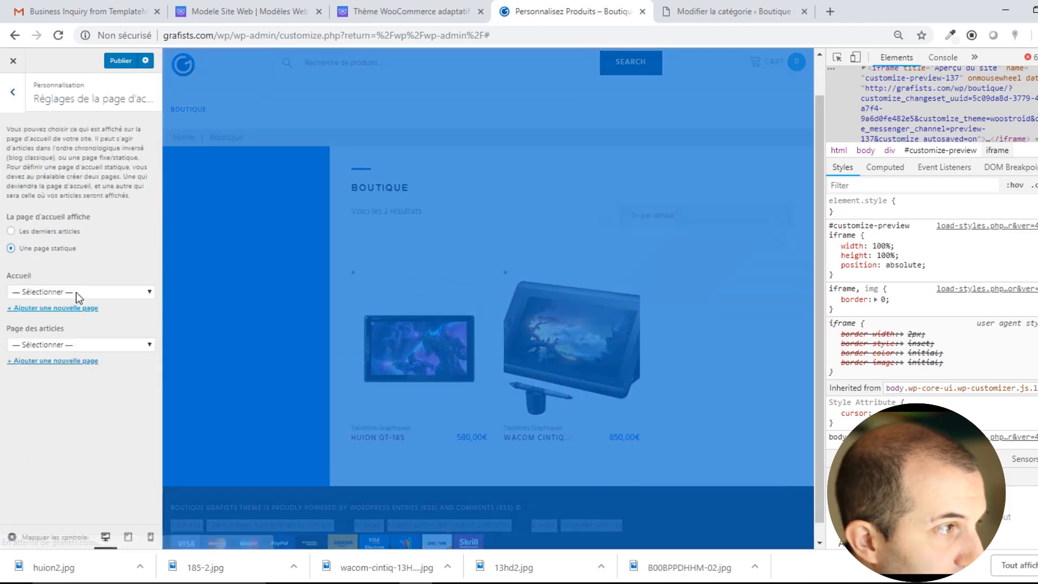
pyautogui.click(74, 292)
pyautogui.click(58, 332)
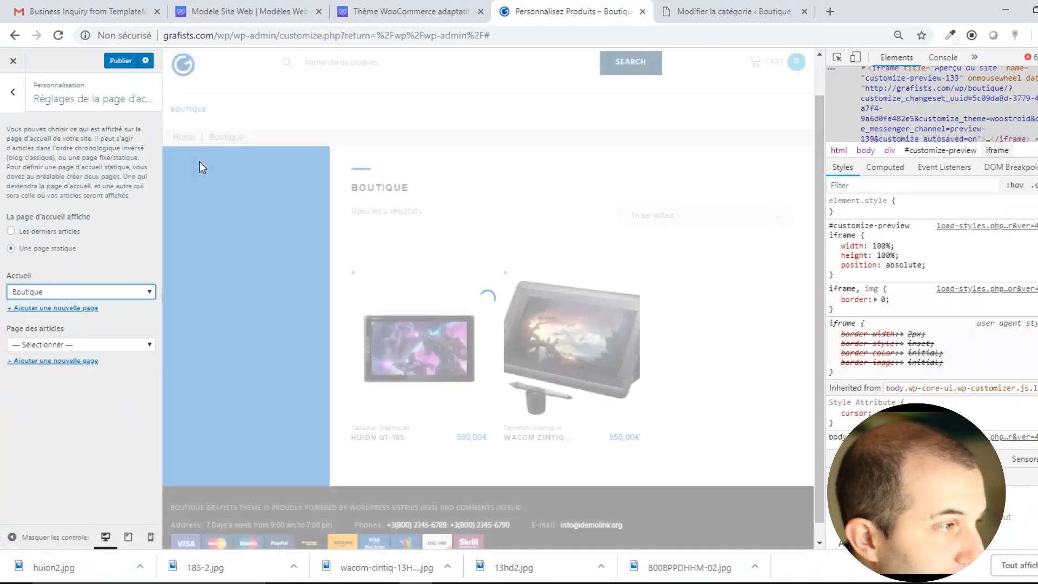
# Preview the new Boutique homepage and open the Huion GT-185 product page.
pyautogui.click(185, 138)
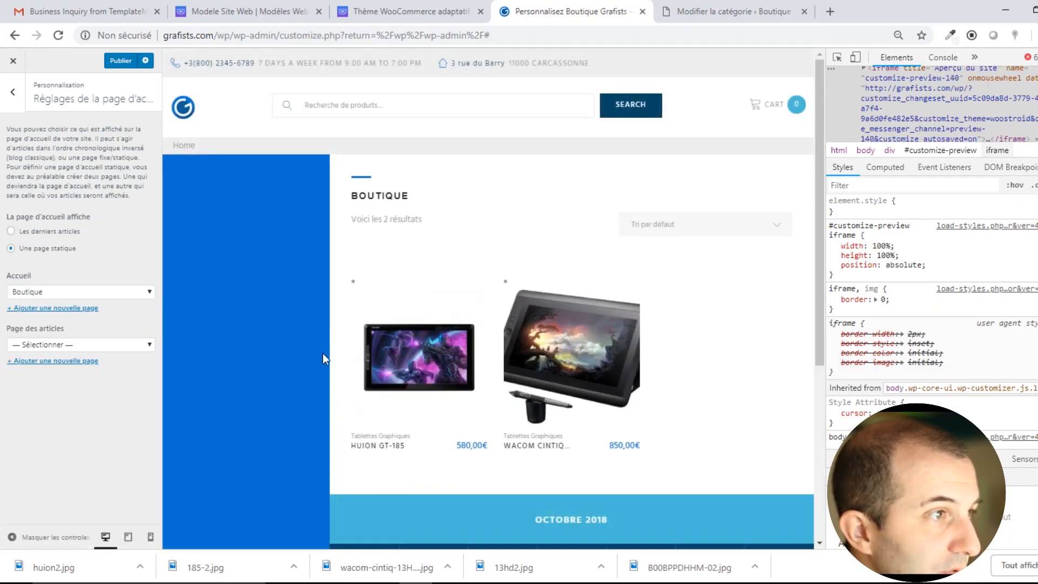
pyautogui.scroll(-5, 257, 417)
pyautogui.scroll(5, 258, 417)
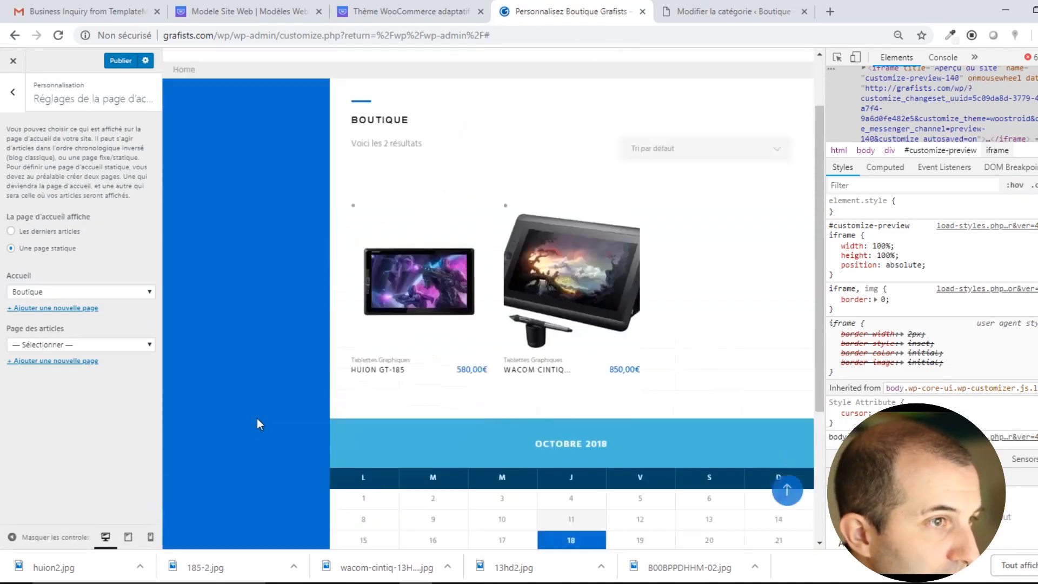
pyautogui.scroll(-3, 242, 414)
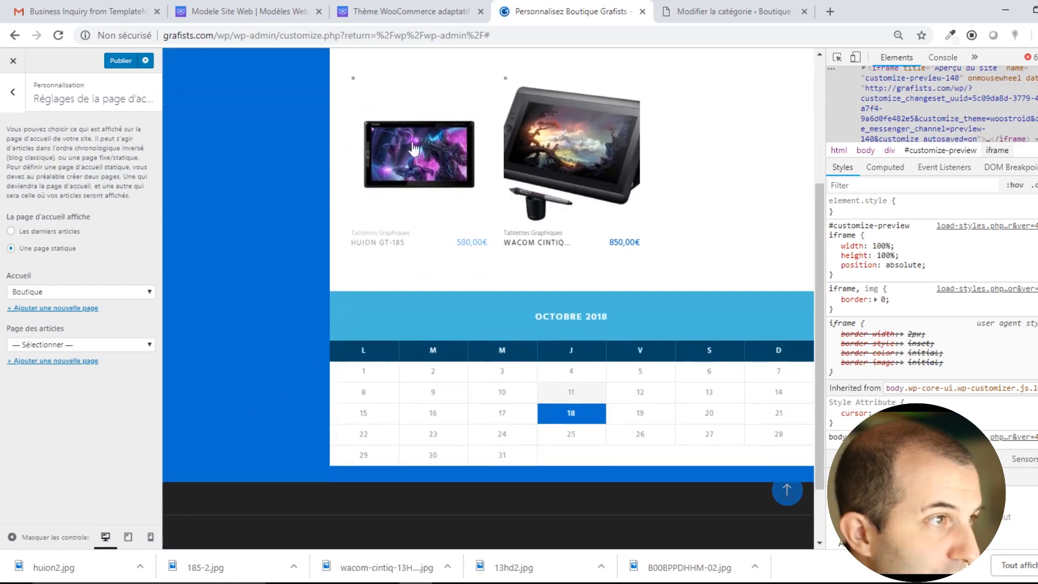
pyautogui.moveTo(509, 316); pyautogui.dragTo(664, 332)
pyautogui.click(664, 332)
pyautogui.scroll(3, 595, 324)
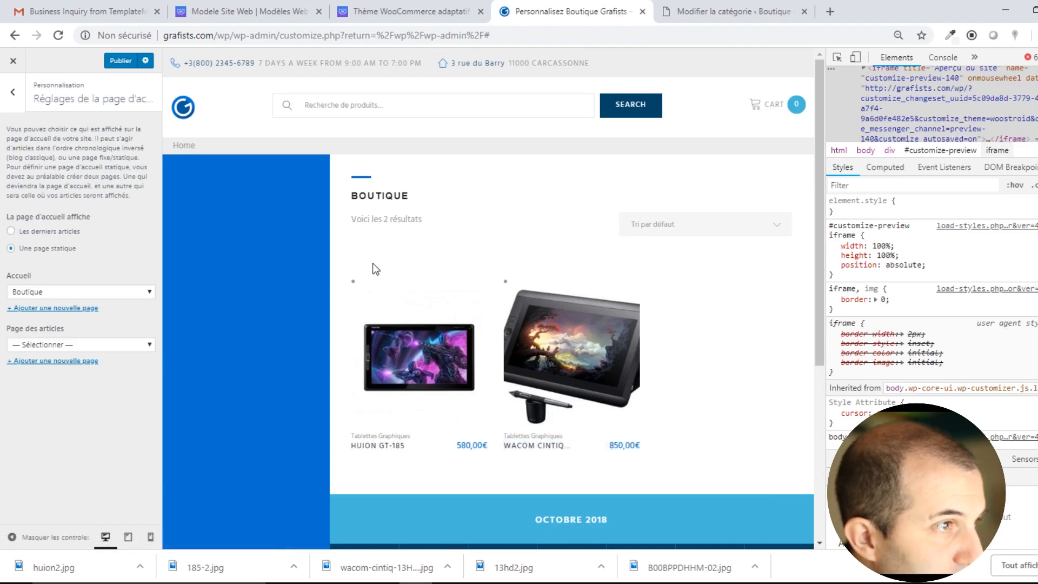
pyautogui.click(424, 351)
pyautogui.scroll(-3, 423, 350)
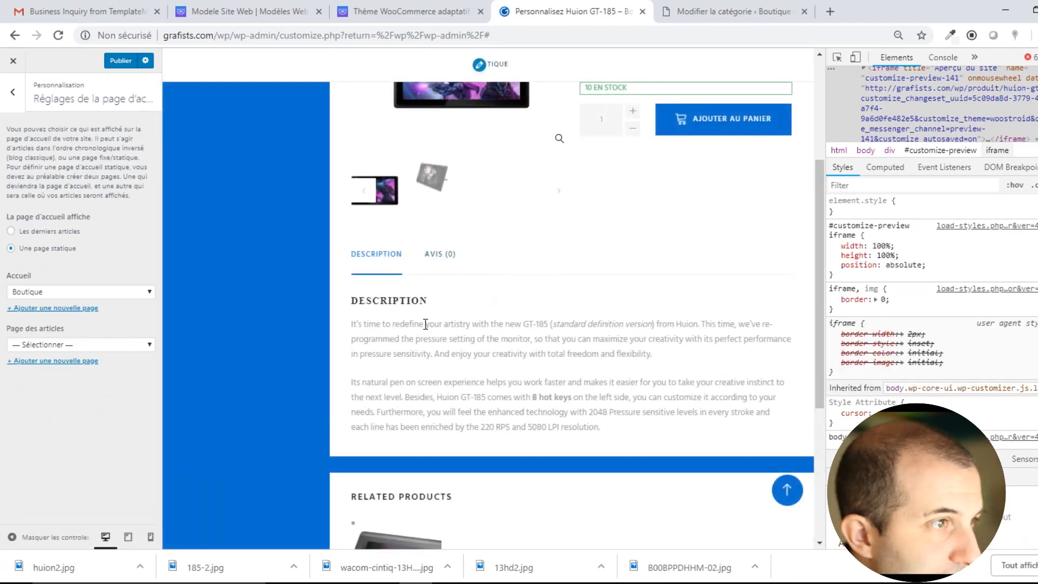
pyautogui.scroll(-5, 425, 328)
pyautogui.scroll(6, 426, 324)
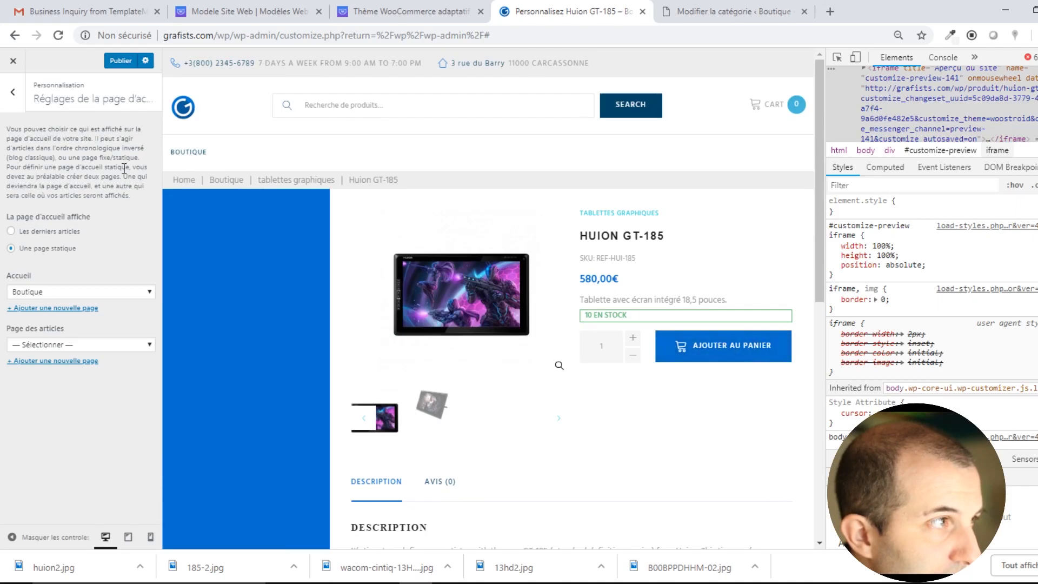
pyautogui.click(15, 103)
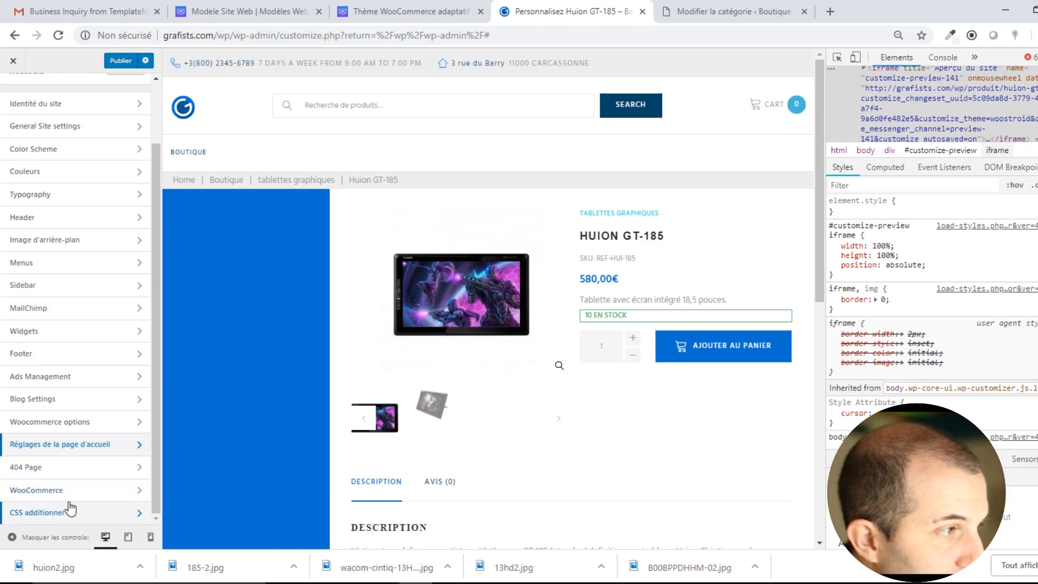
# Set the shop page to Afficher les catégories and check the tablets category in the preview.
pyautogui.click(61, 491)
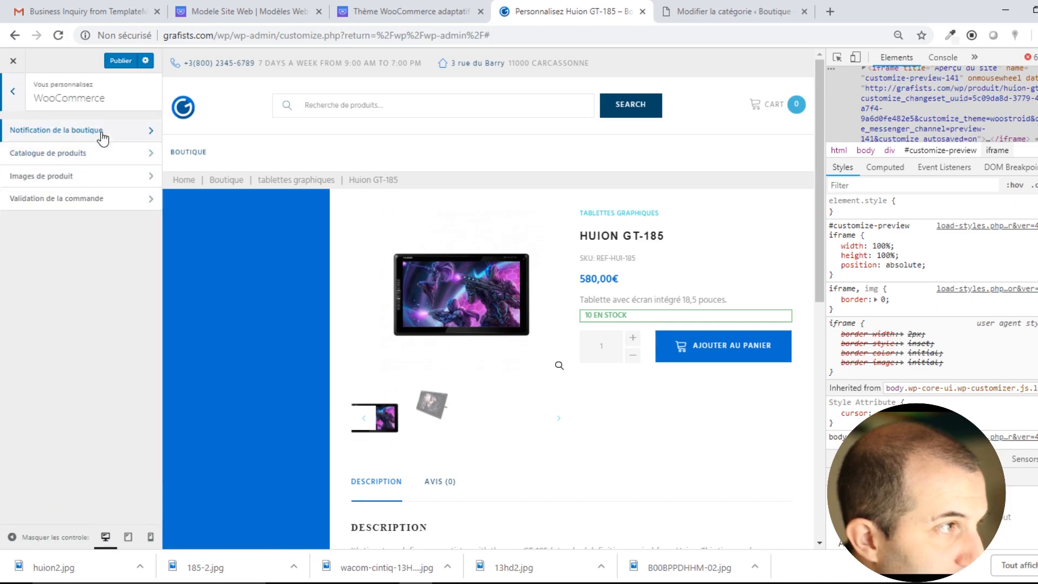
pyautogui.click(65, 136)
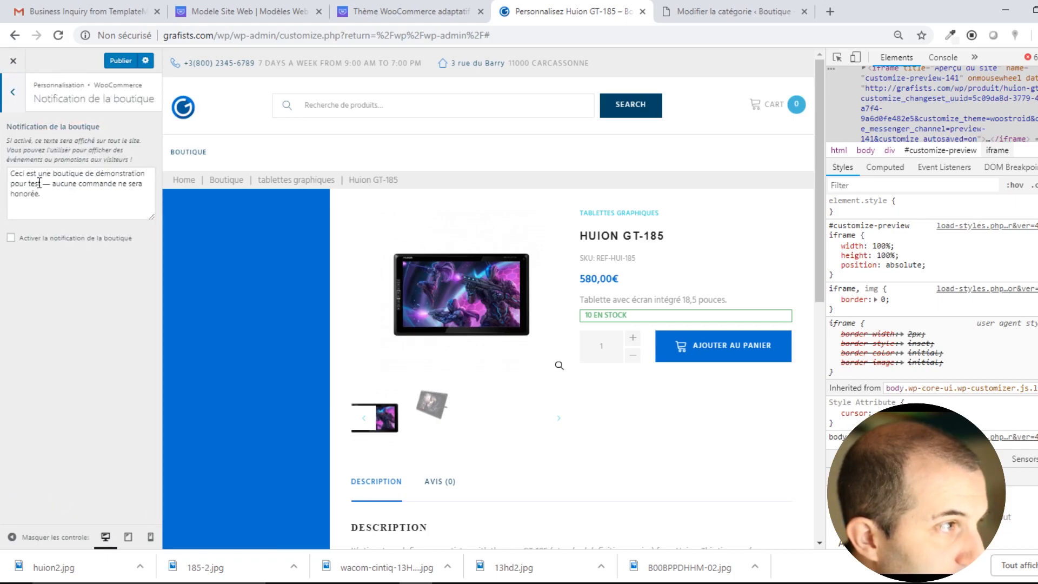
pyautogui.click(15, 96)
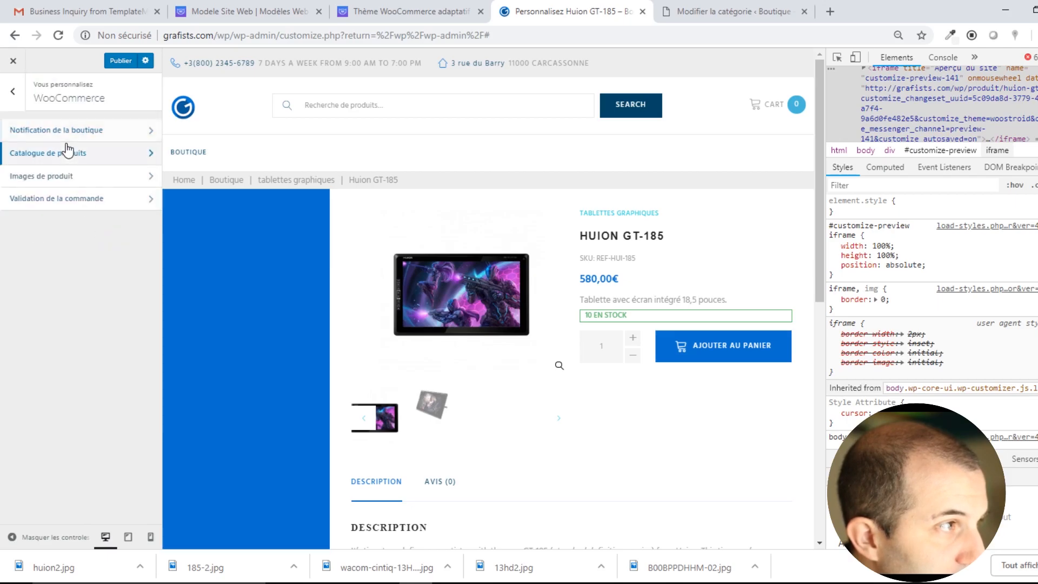
pyautogui.click(65, 149)
pyautogui.click(82, 164)
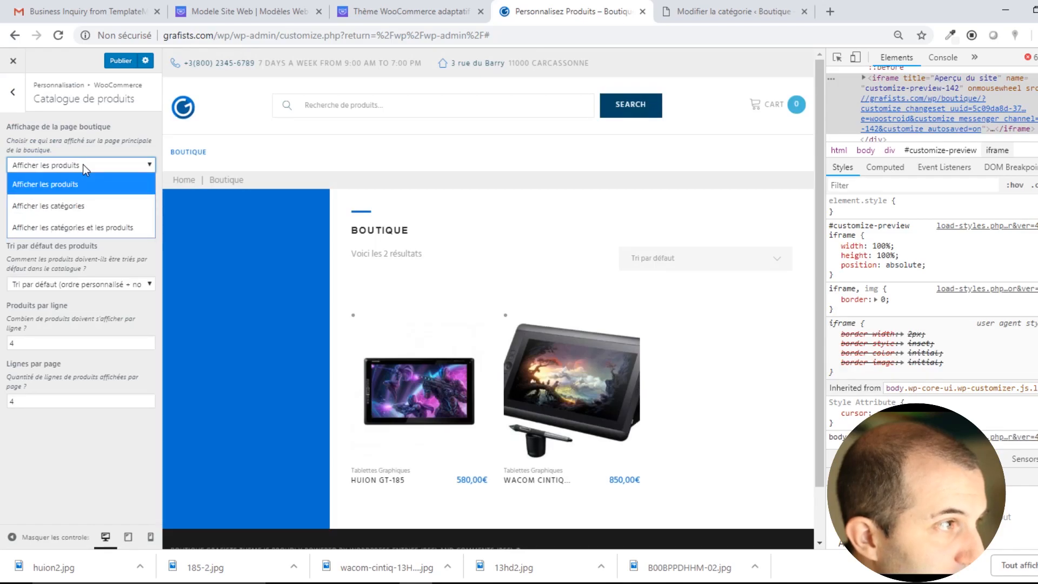
pyautogui.click(77, 228)
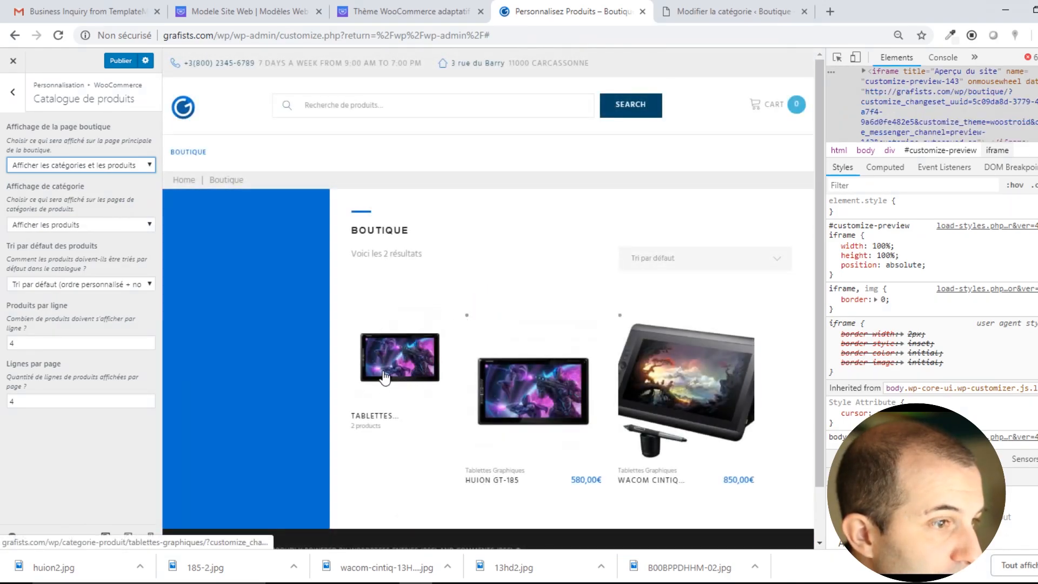
pyautogui.click(100, 165)
pyautogui.click(82, 206)
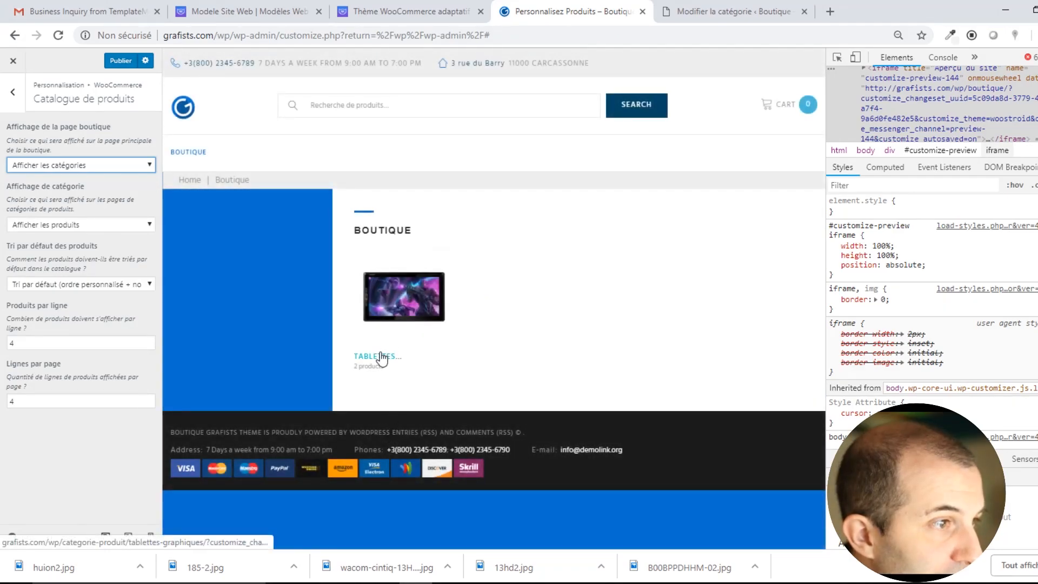
pyautogui.click(381, 357)
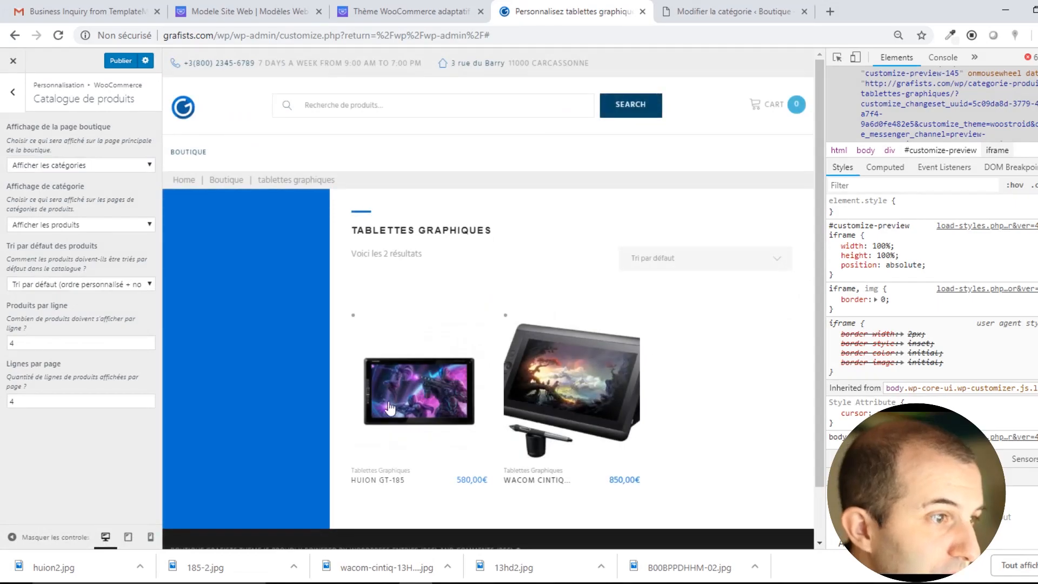
pyautogui.click(275, 468)
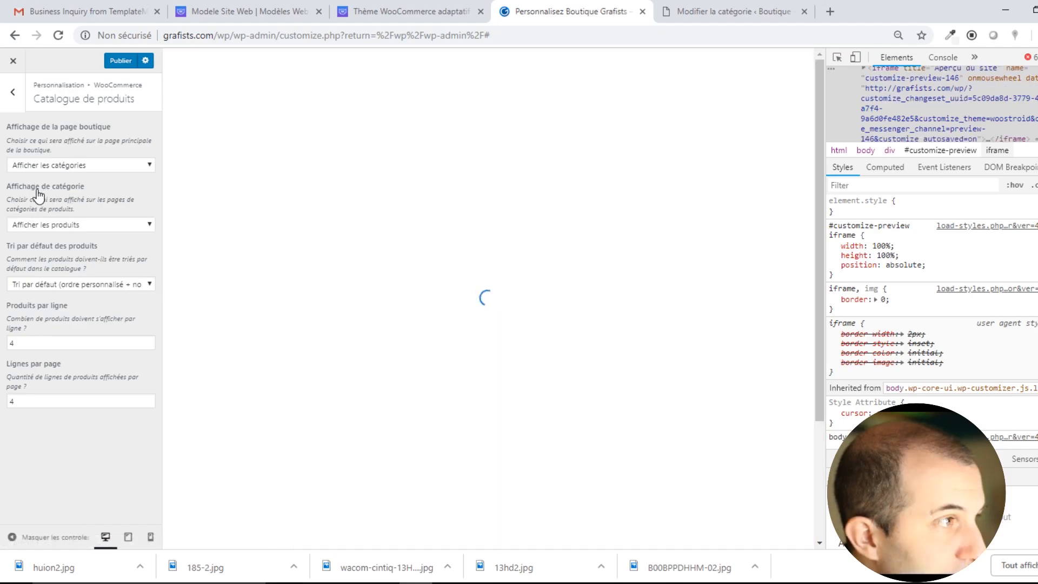
# Make category pages show Afficher les sous-catégories et les produits, checking the tablets category.
pyautogui.click(59, 224)
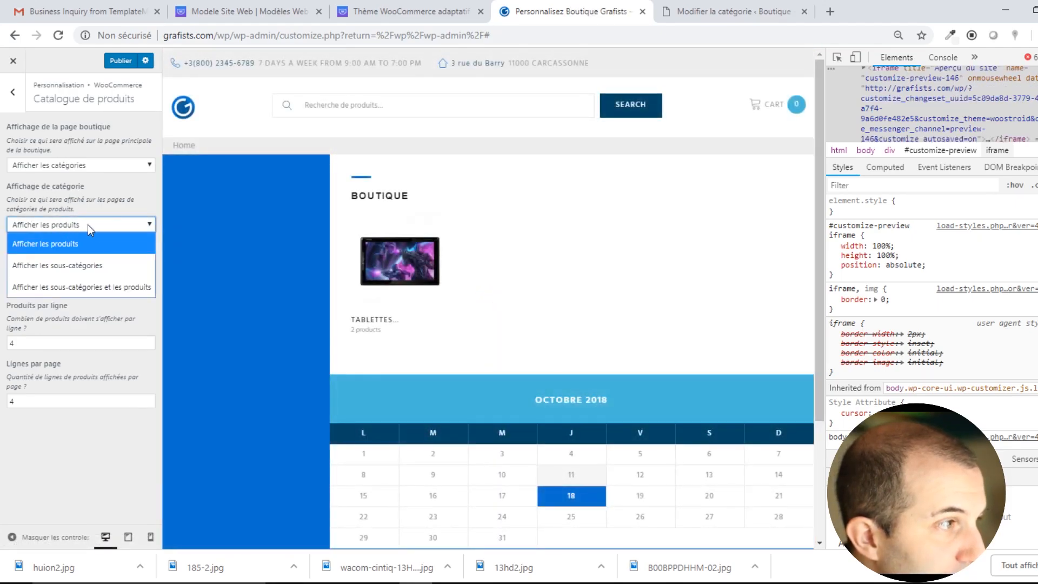
pyautogui.click(77, 286)
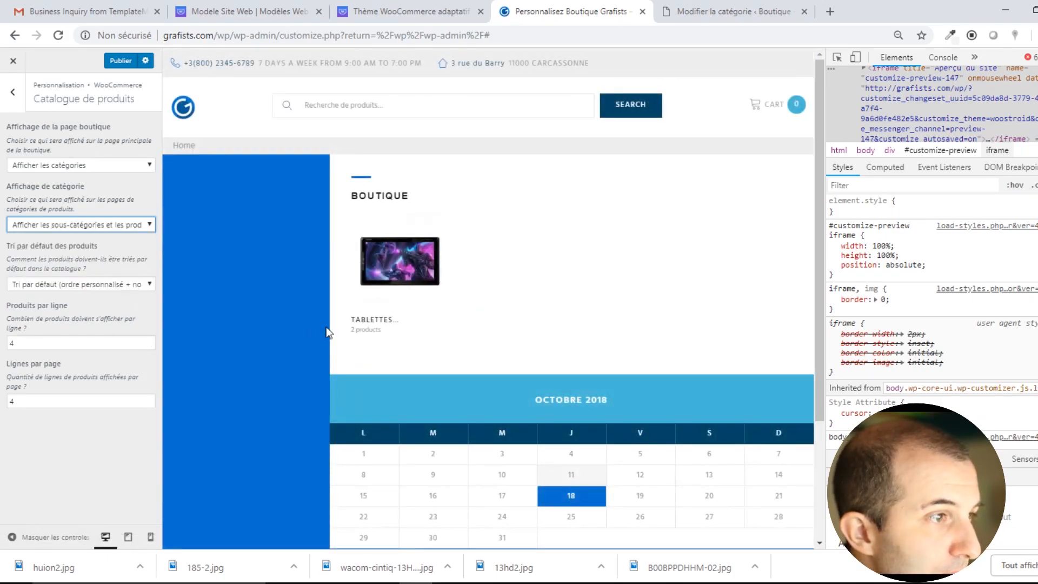
pyautogui.click(417, 287)
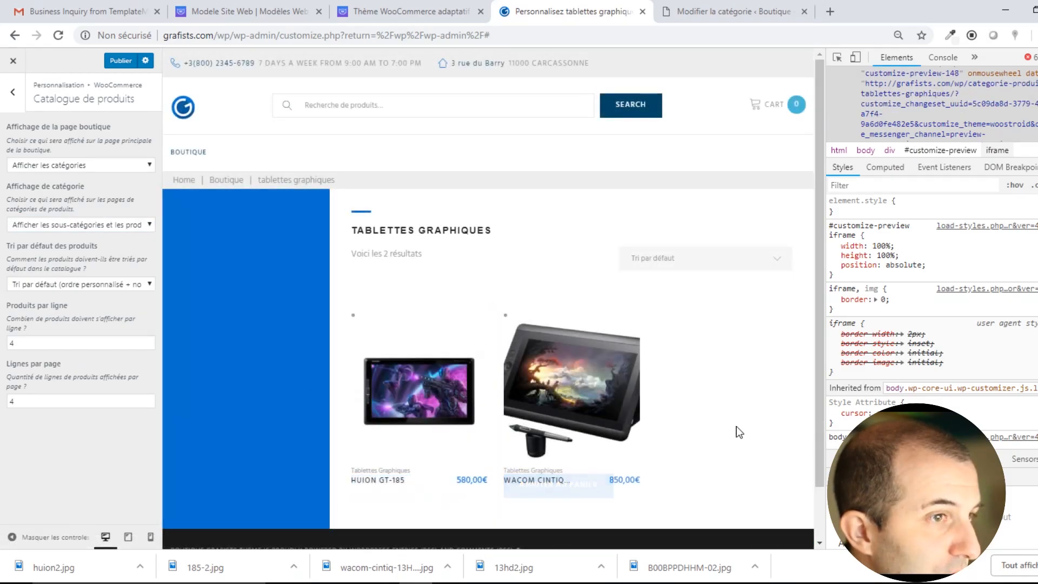
pyautogui.scroll(-1, 621, 393)
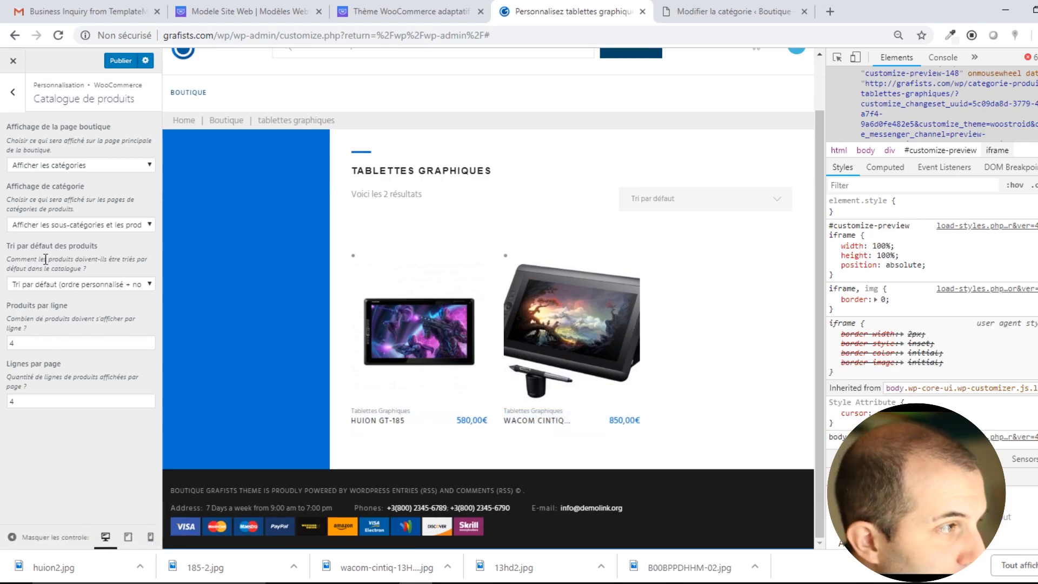
# Set default product sorting to Tri par le plus récent.
pyautogui.click(98, 287)
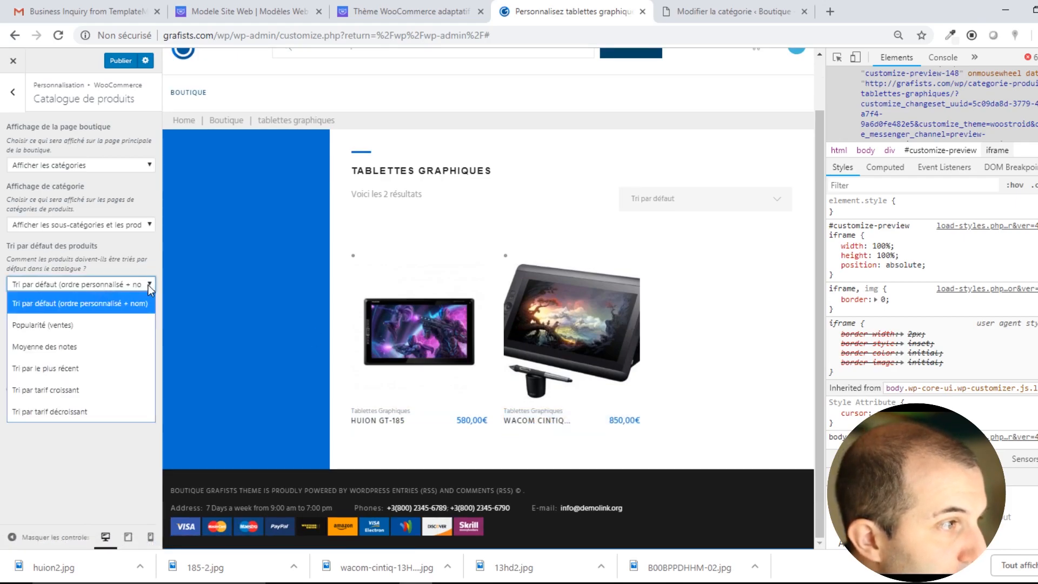
pyautogui.click(81, 370)
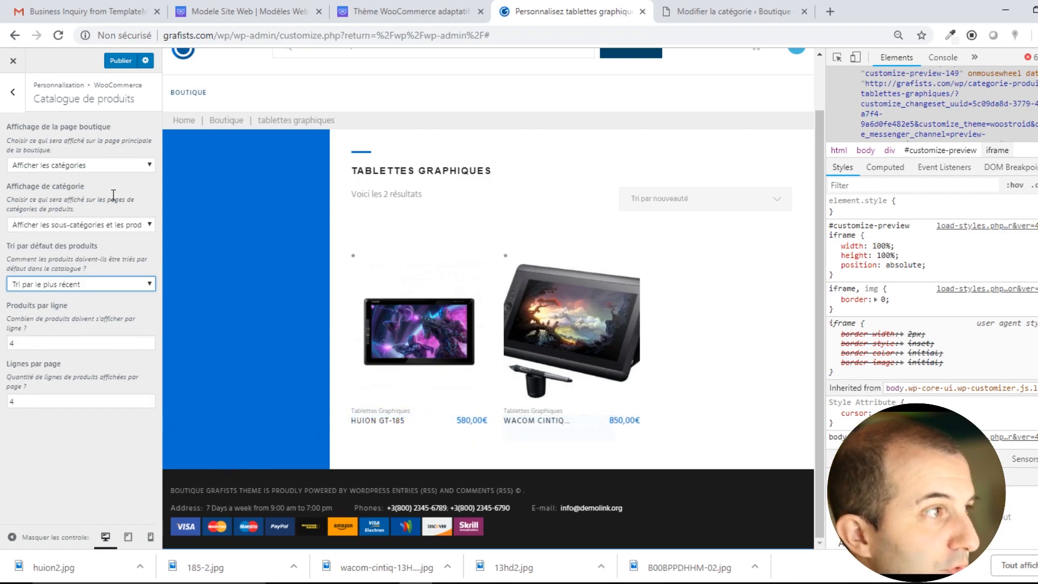
pyautogui.click(13, 92)
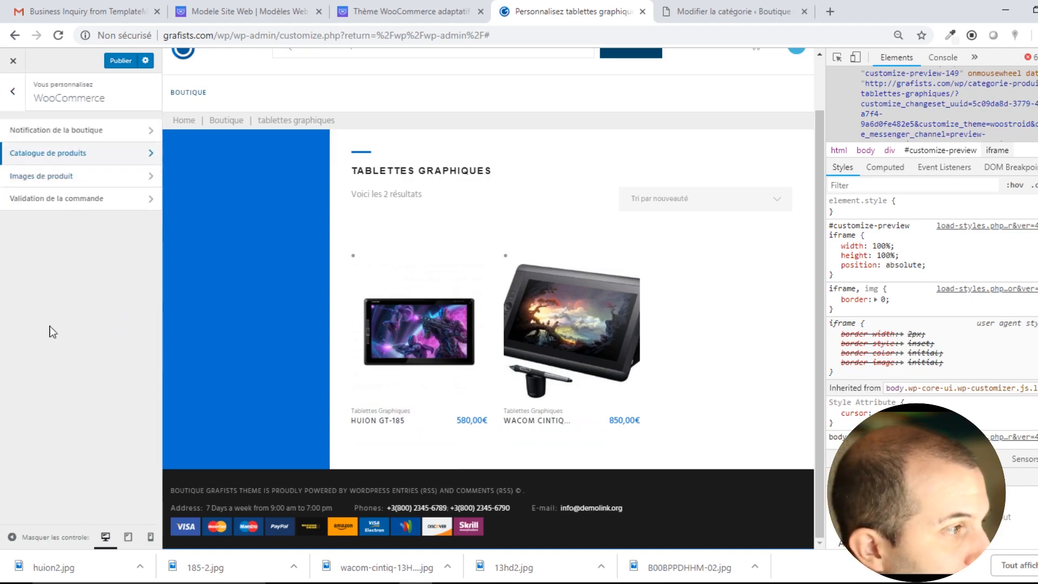
pyautogui.click(90, 180)
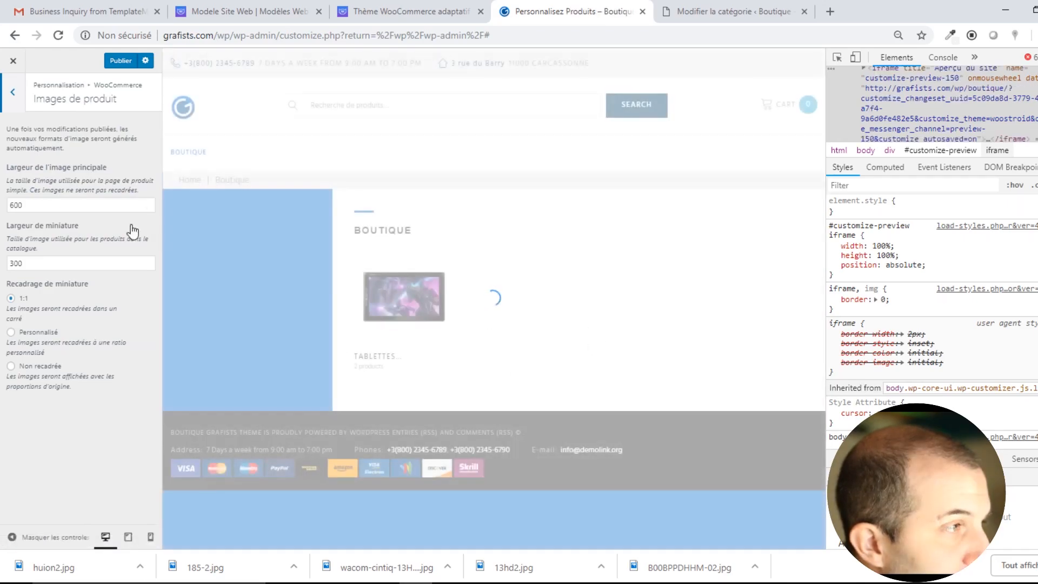
# Inspect the 600 main image width and 300 thumbnail width in Images de produit.
pyautogui.click(37, 204)
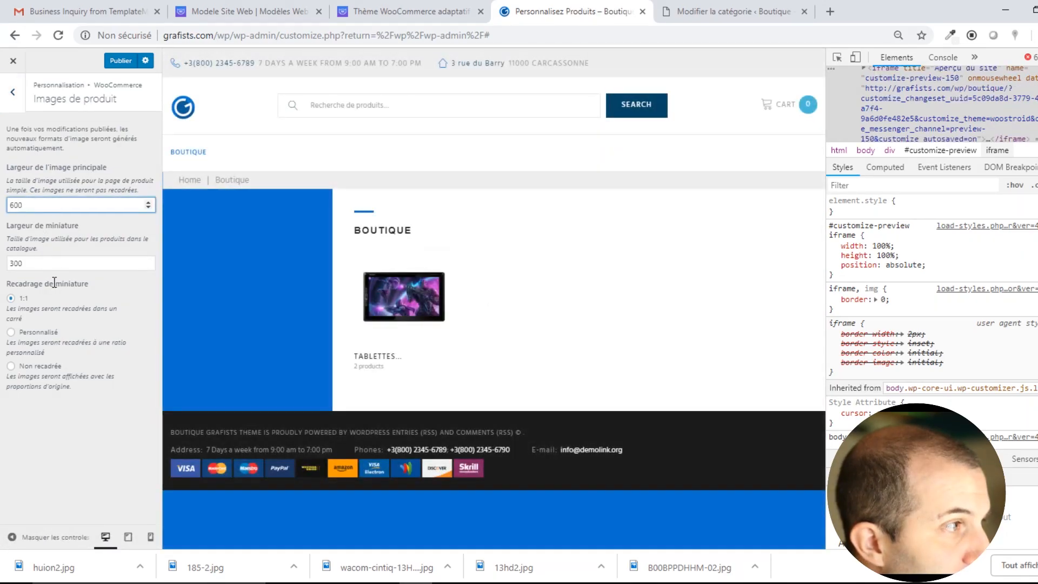
pyautogui.click(52, 260)
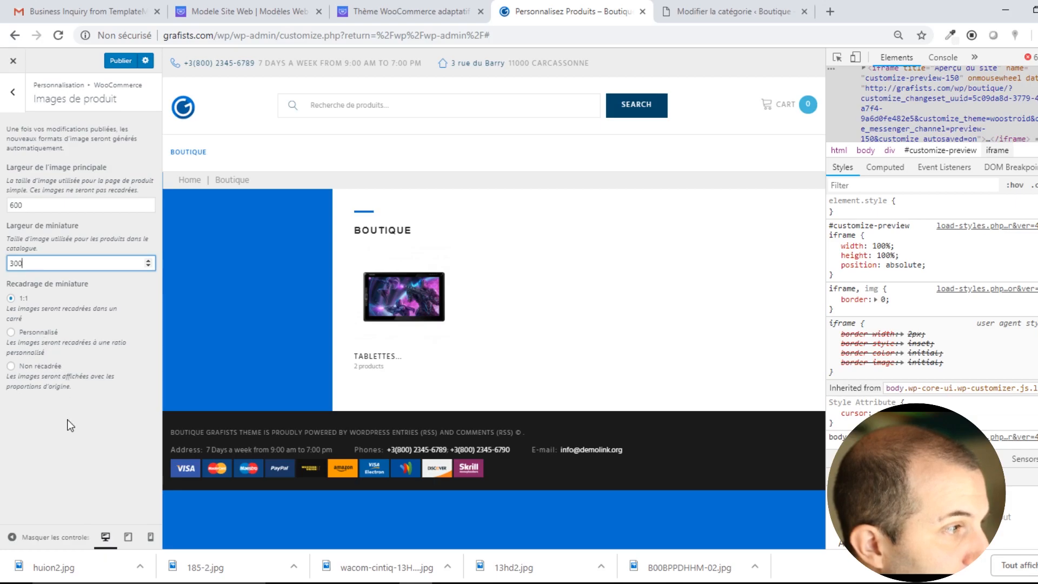
pyautogui.click(13, 92)
pyautogui.click(47, 206)
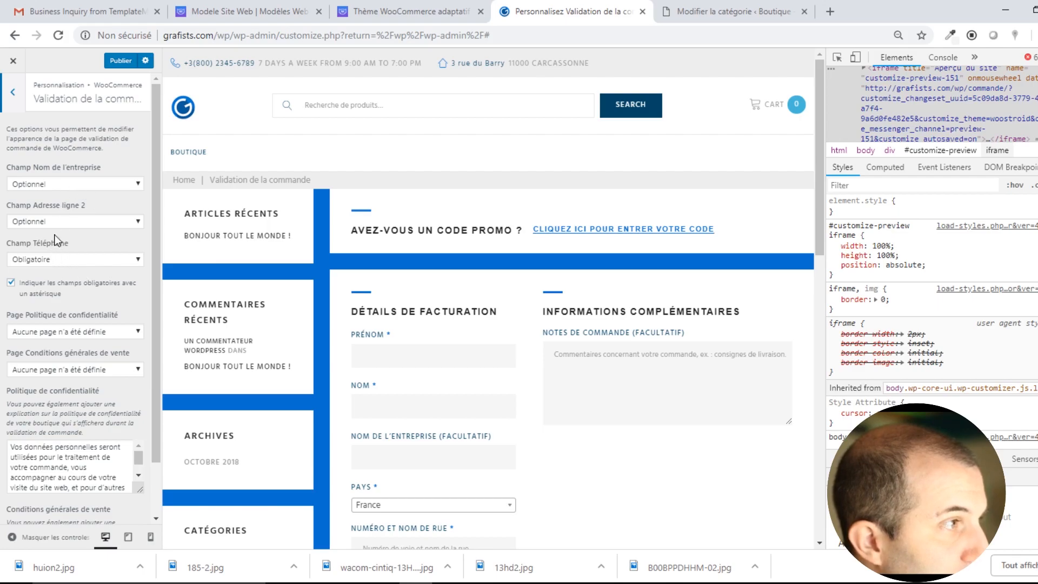
# Try Champ Nom de l'entreprise as Obligatoire, then revert it to Optionnel.
pyautogui.click(72, 184)
pyautogui.click(70, 181)
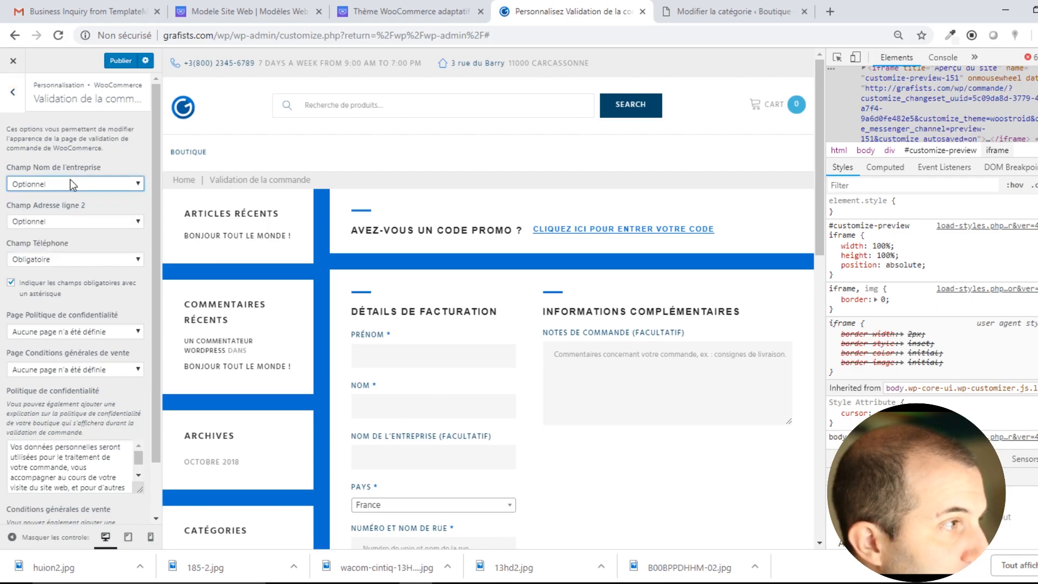
pyautogui.scroll(-1, 435, 339)
pyautogui.scroll(-3, 435, 339)
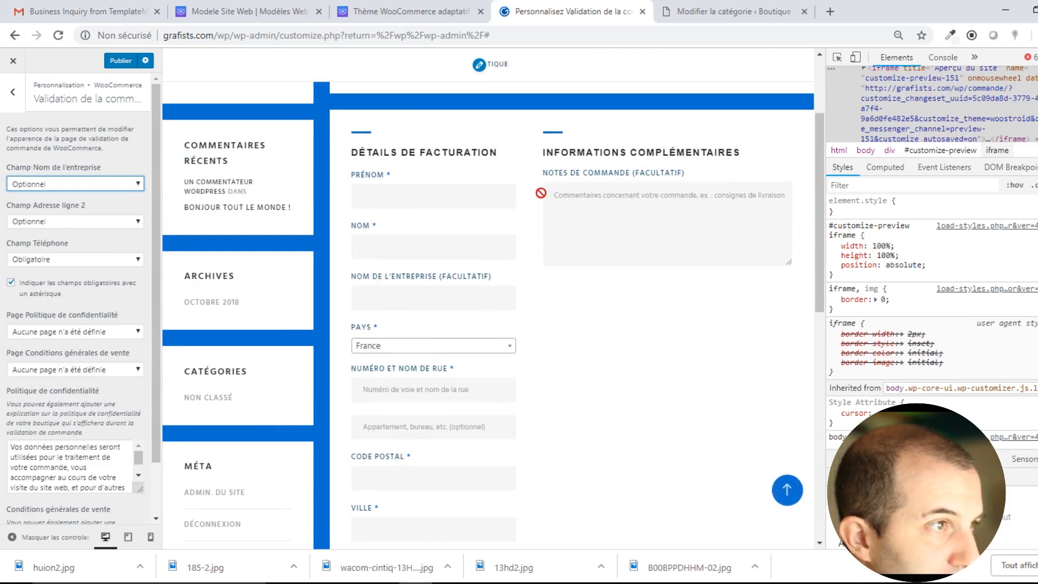
pyautogui.scroll(-3, 486, 346)
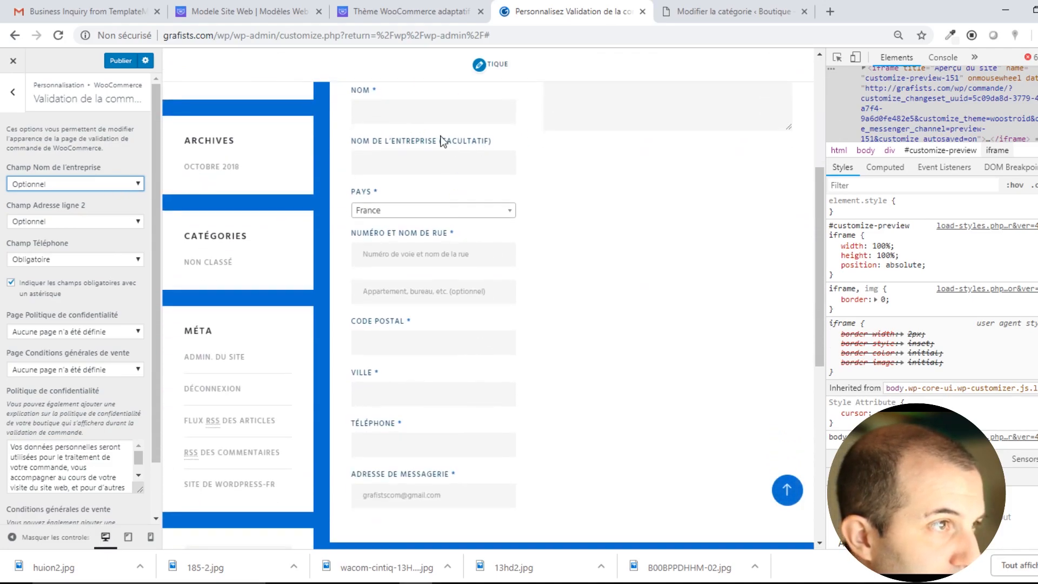
pyautogui.click(104, 181)
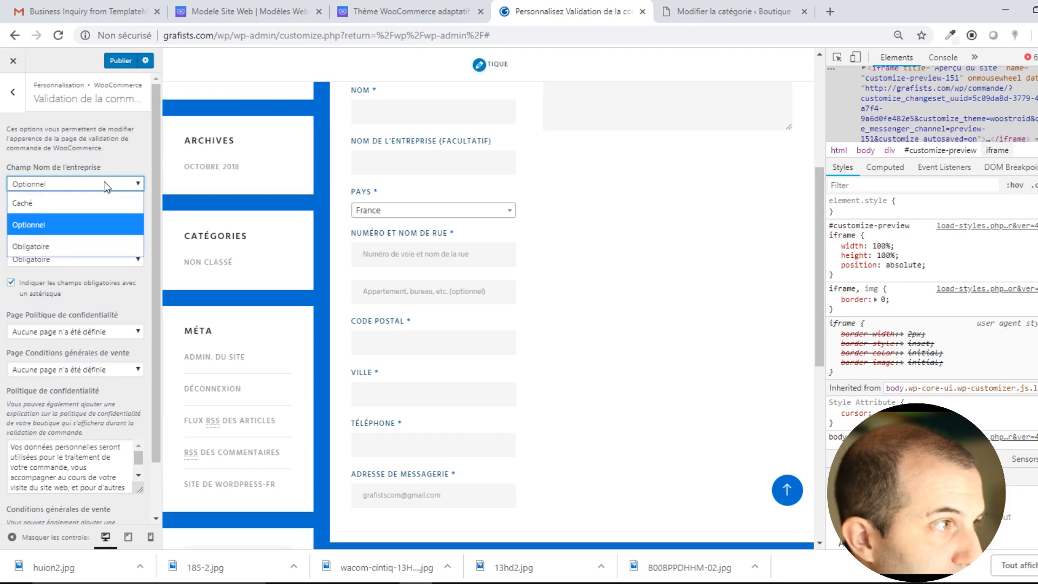
pyautogui.click(47, 243)
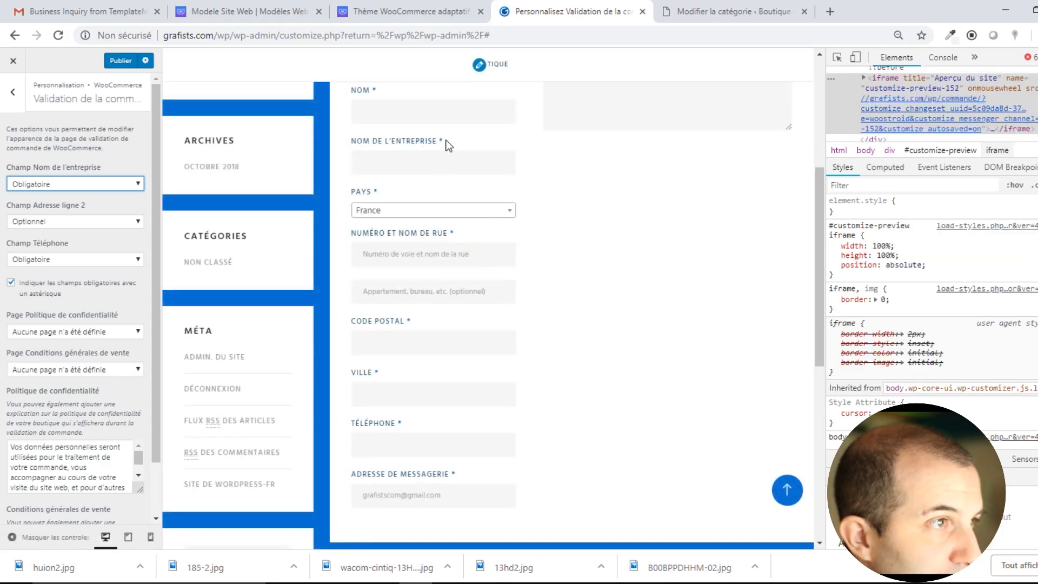
pyautogui.click(80, 183)
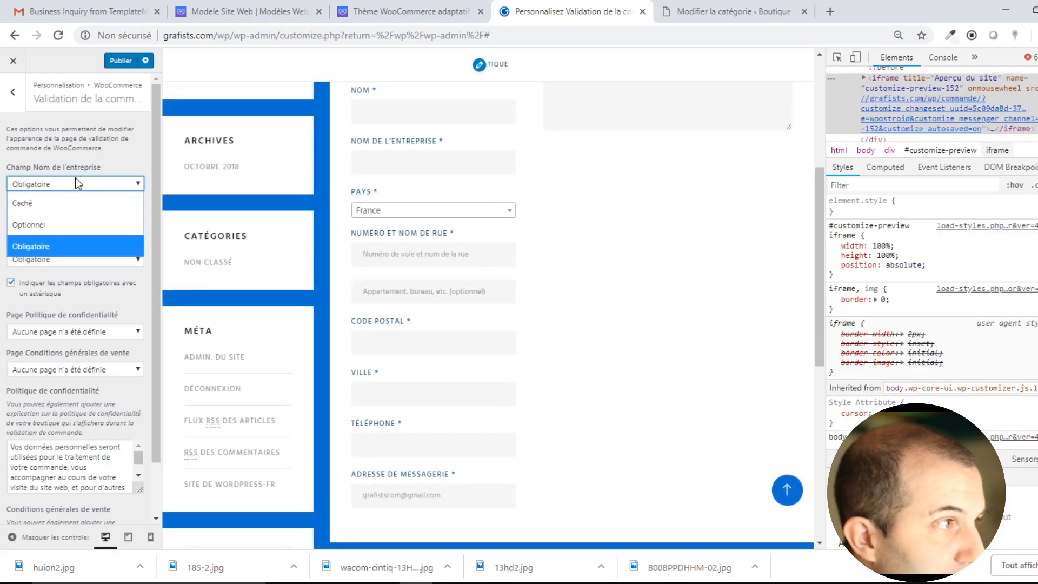
pyautogui.click(44, 223)
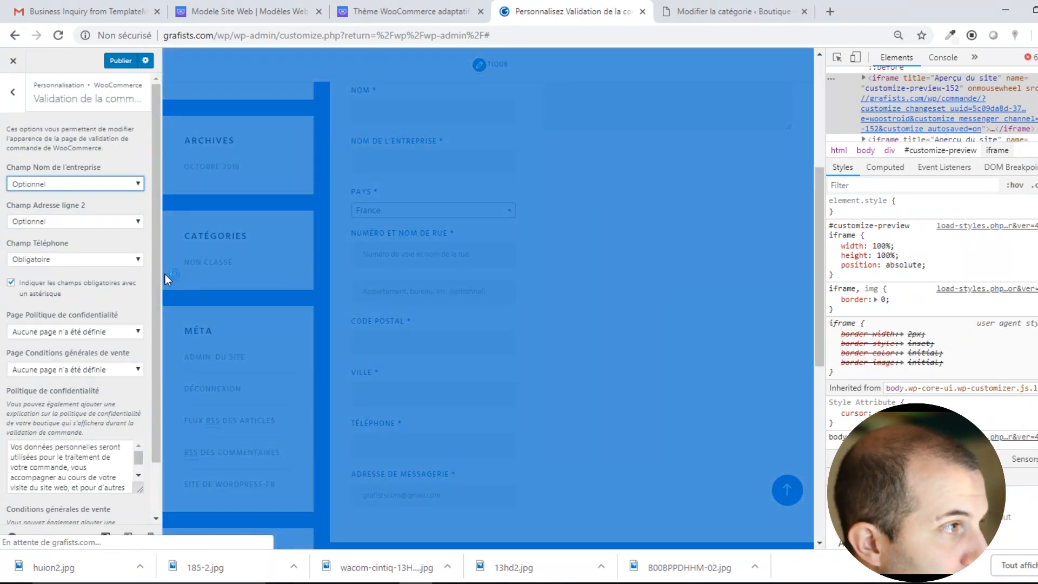
# Check the privacy policy page dropdown unchanged, then exit the Customizer to the dashboard.
pyautogui.scroll(-1, 102, 314)
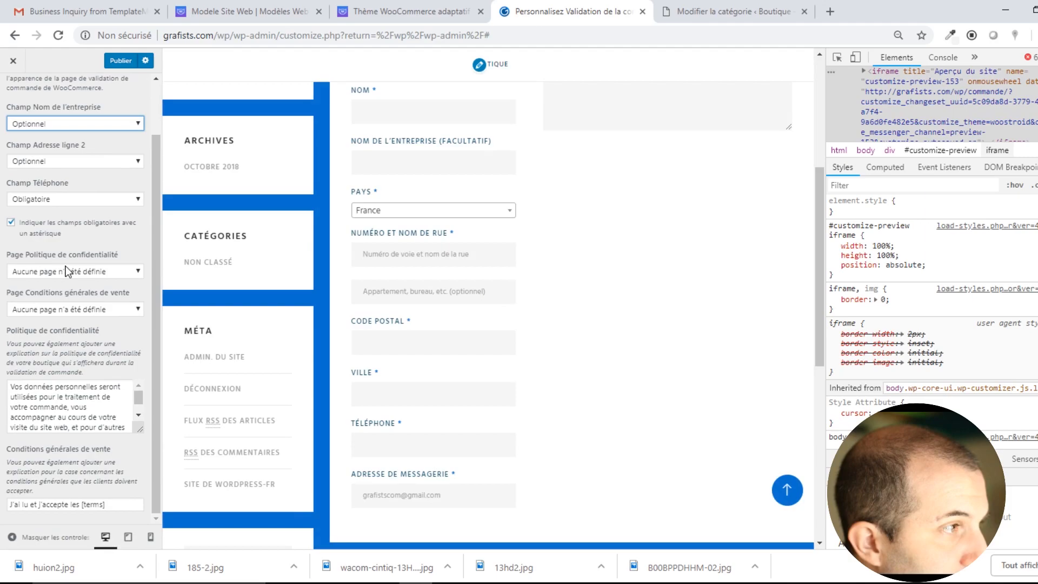
pyautogui.click(100, 272)
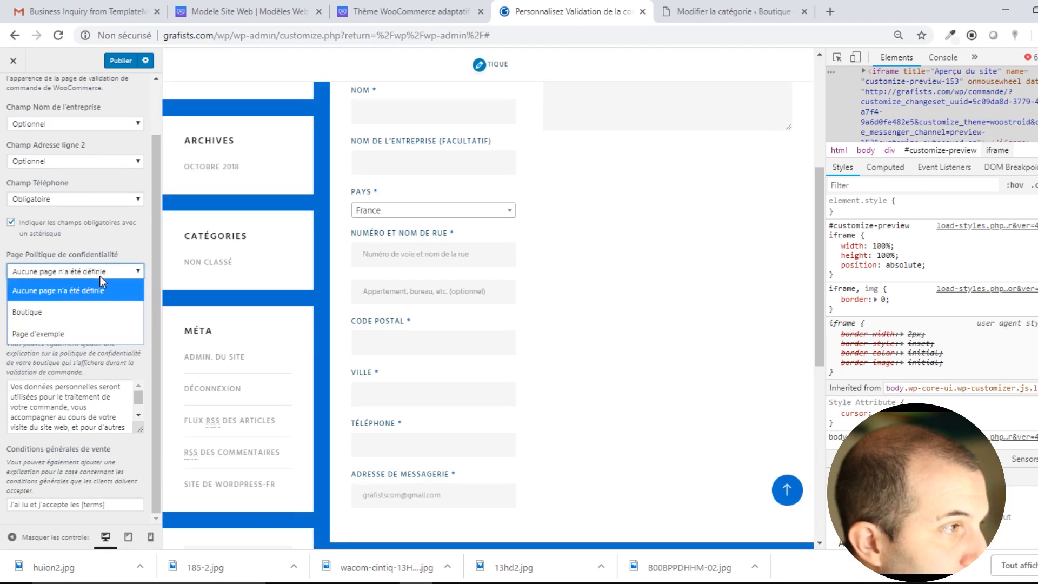
pyautogui.click(110, 246)
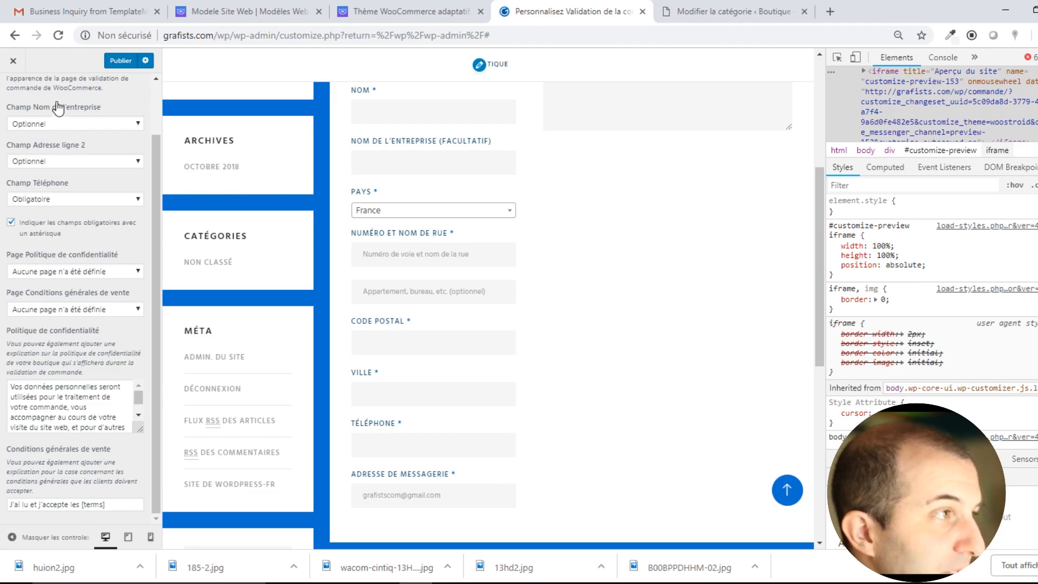
pyautogui.click(13, 61)
pyautogui.click(656, 126)
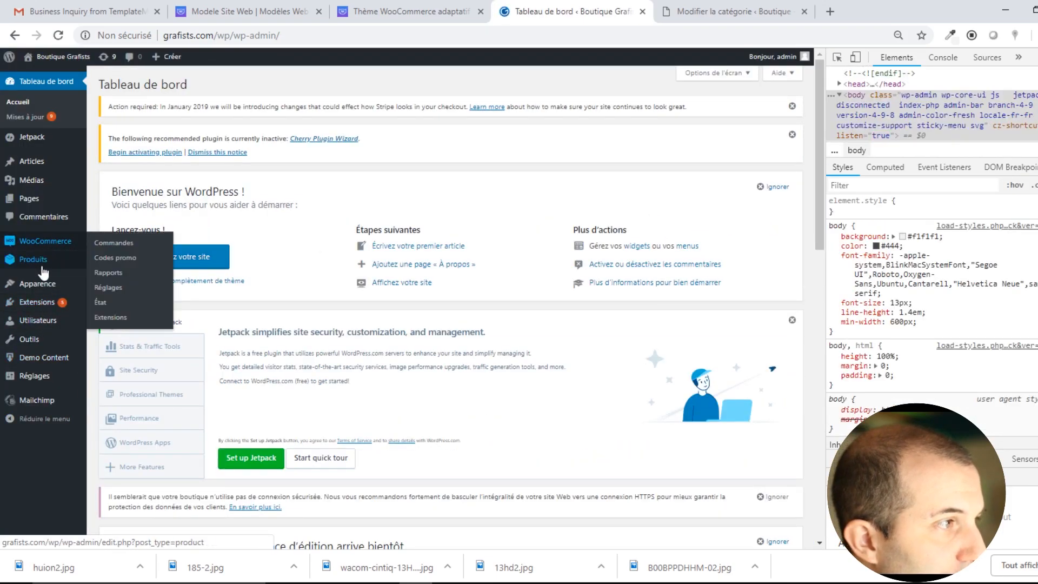
# Reopen the Customizer and look over the empty CSS additionnel editor and product search box.
pyautogui.moveTo(40, 286)
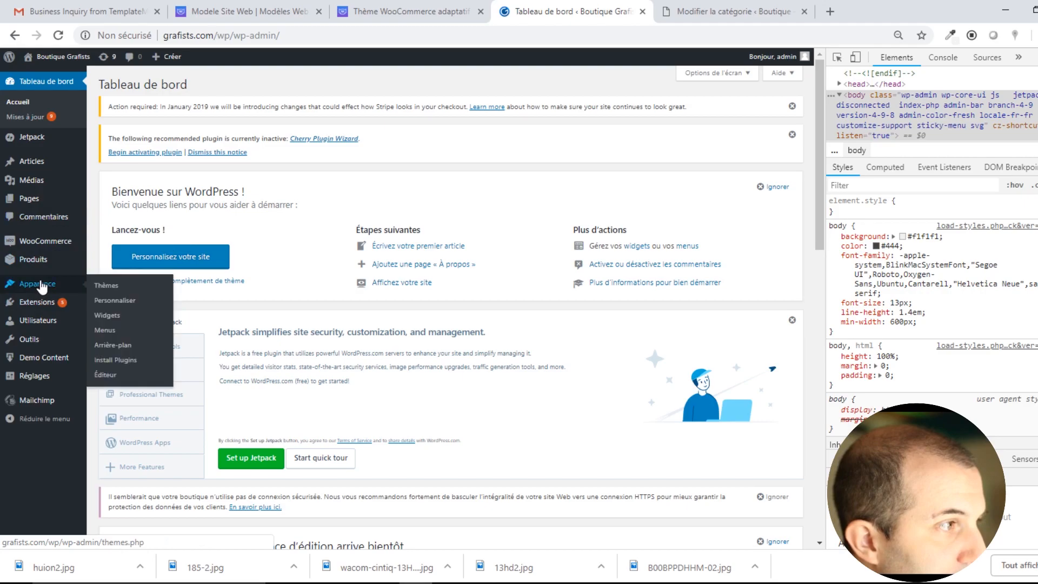
pyautogui.click(115, 301)
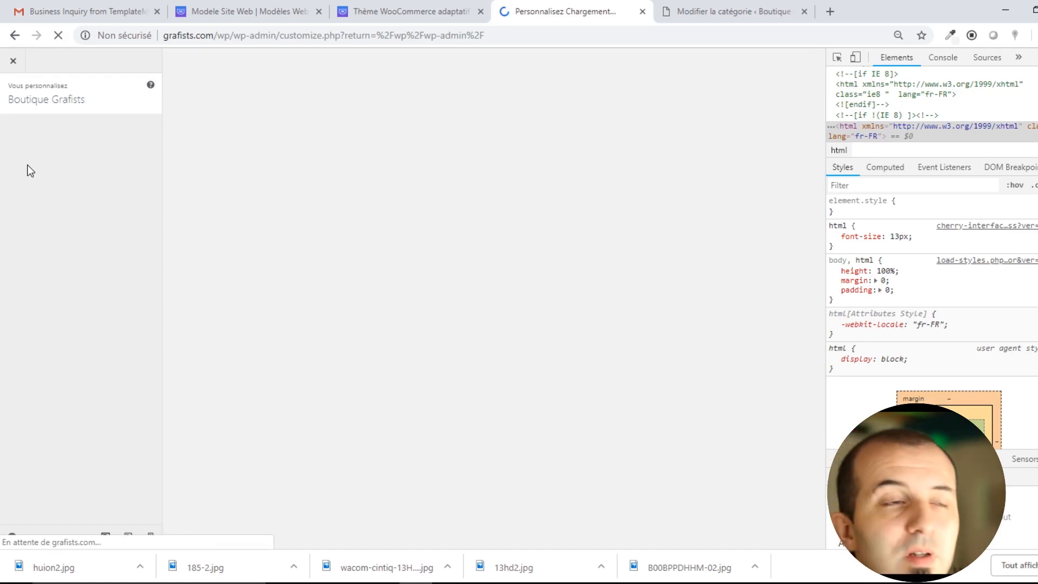
pyautogui.scroll(-3, 70, 357)
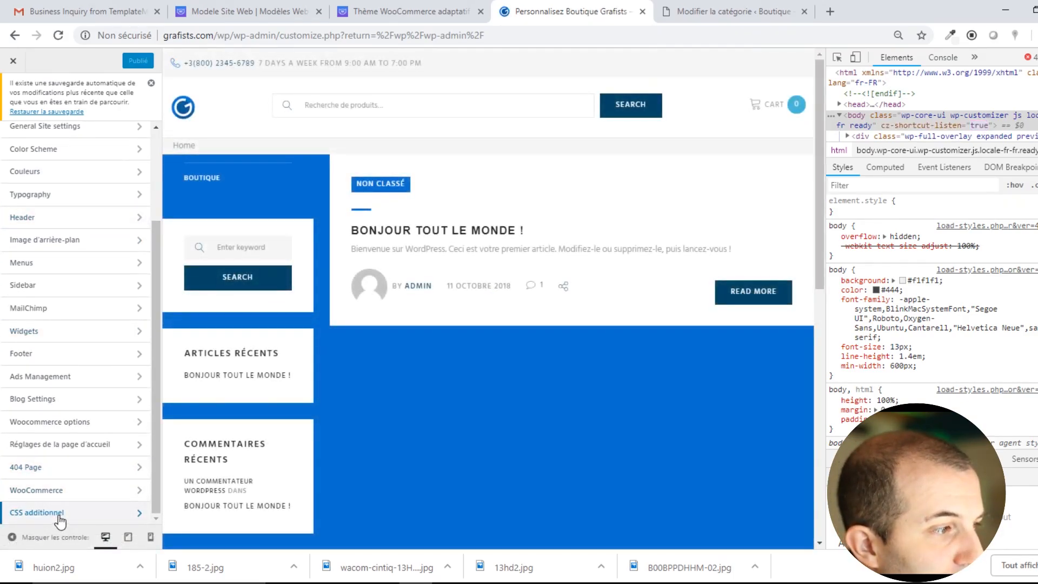
pyautogui.click(38, 514)
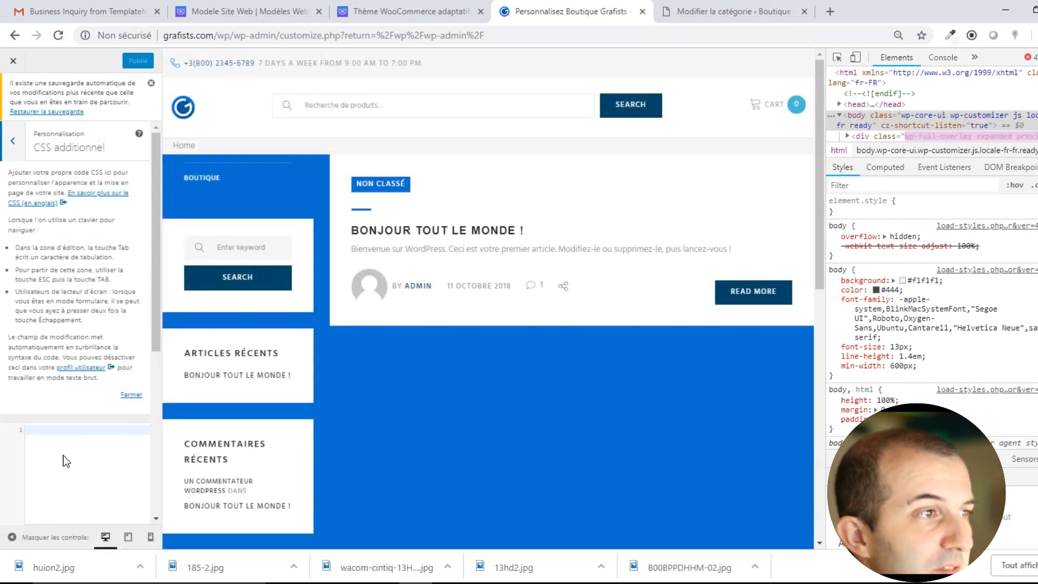
pyautogui.scroll(-3, 102, 463)
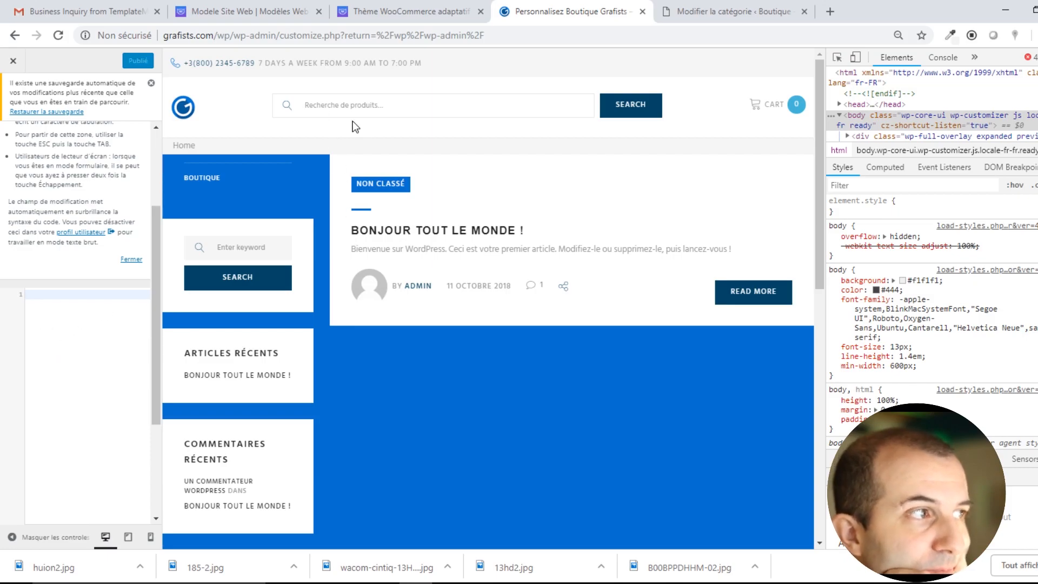
pyautogui.click(325, 104)
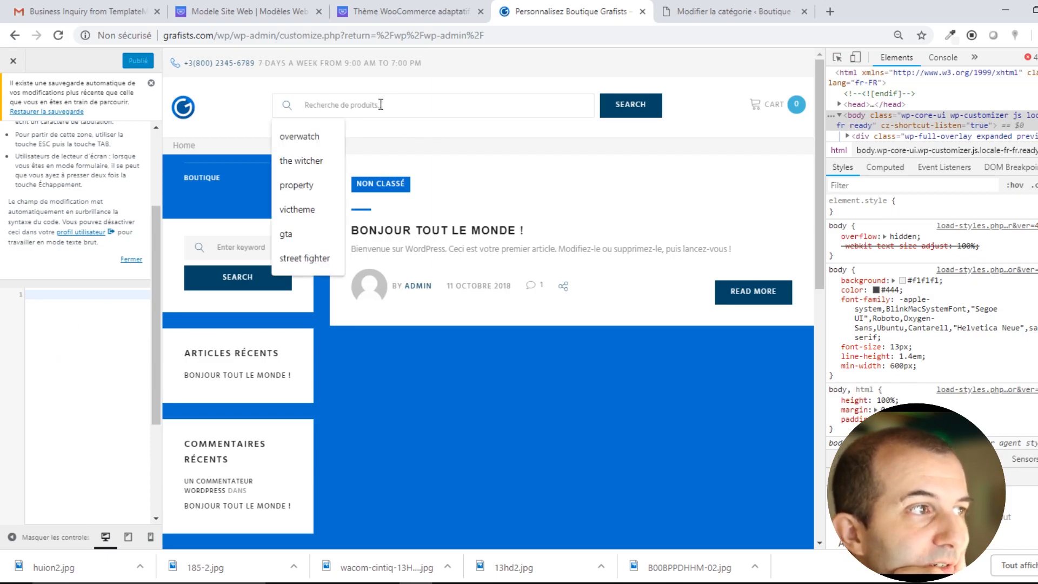
pyautogui.click(519, 408)
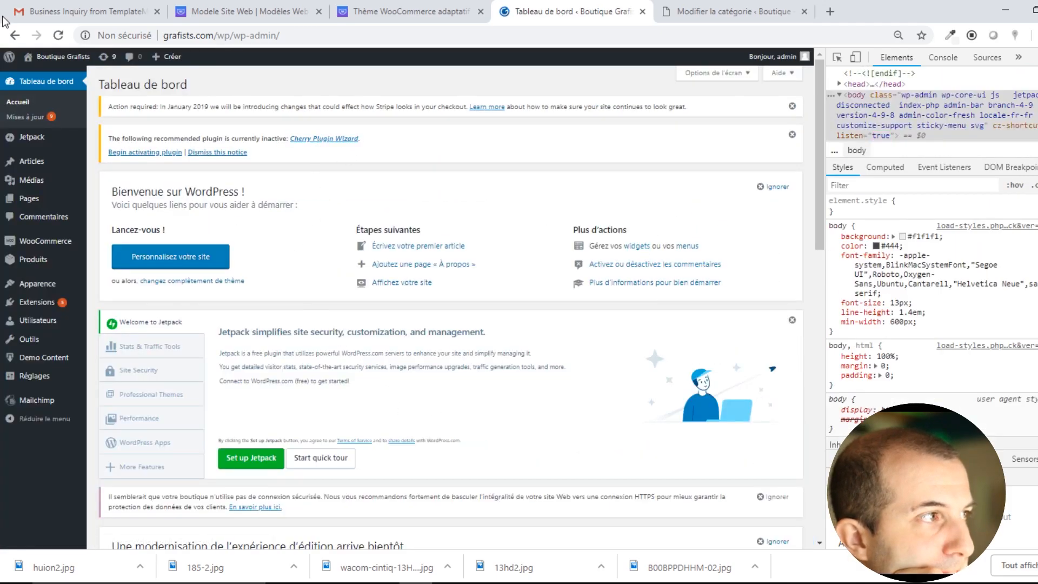
# Scroll through the live Boutique Grafists storefront, then switch to the Woostroid theme tab.
pyautogui.moveTo(77, 58)
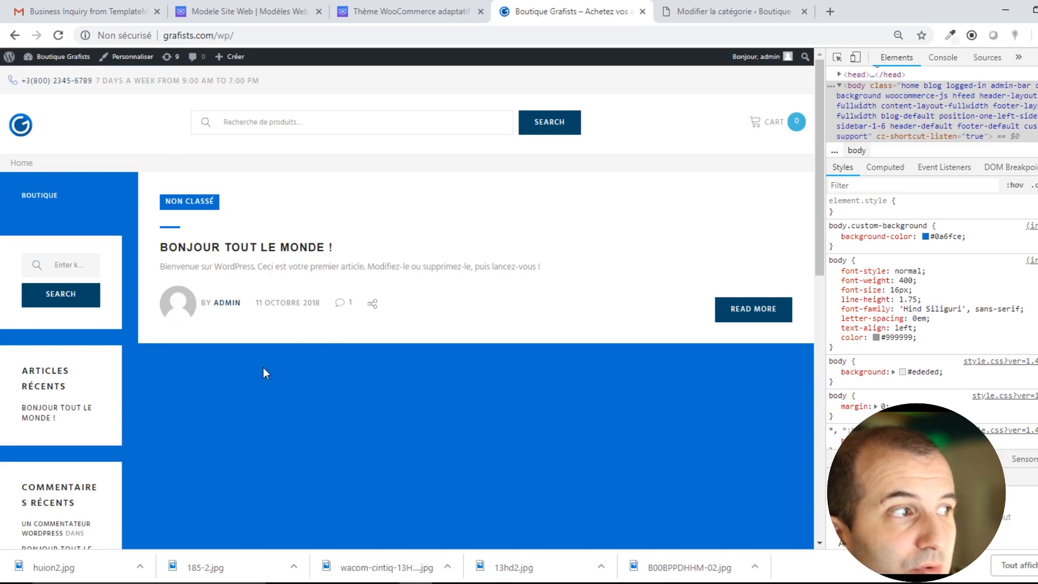
pyautogui.scroll(-11, 265, 372)
pyautogui.scroll(4, 494, 345)
pyautogui.scroll(-3, 586, 420)
pyautogui.scroll(10, 614, 326)
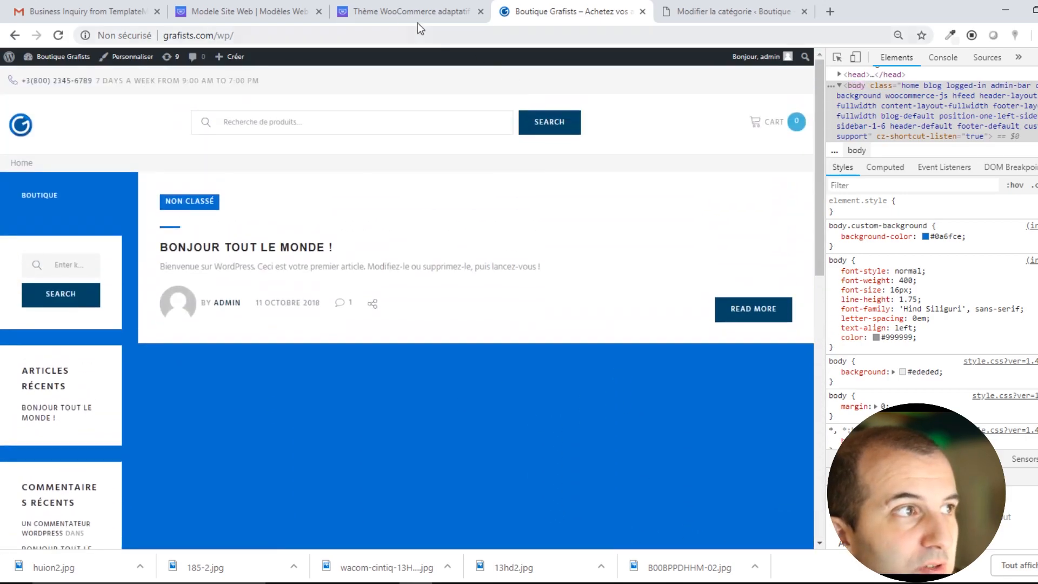
pyautogui.click(417, 13)
pyautogui.scroll(4, 354, 268)
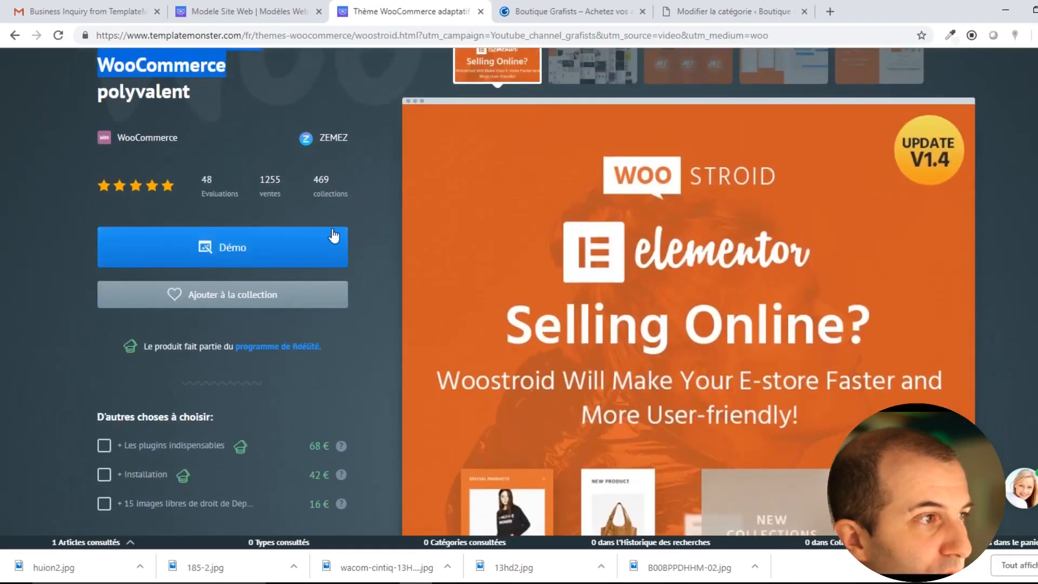
# Highlight the Woostroid theme title and its 117 € price, then return to Boutique Grafists.
pyautogui.scroll(3, 341, 250)
pyautogui.tripleClick(361, 175)
pyautogui.click(361, 175)
pyautogui.scroll(-5, 360, 175)
pyautogui.scroll(-4, 360, 175)
pyautogui.scroll(7, 361, 175)
pyautogui.scroll(4, 361, 180)
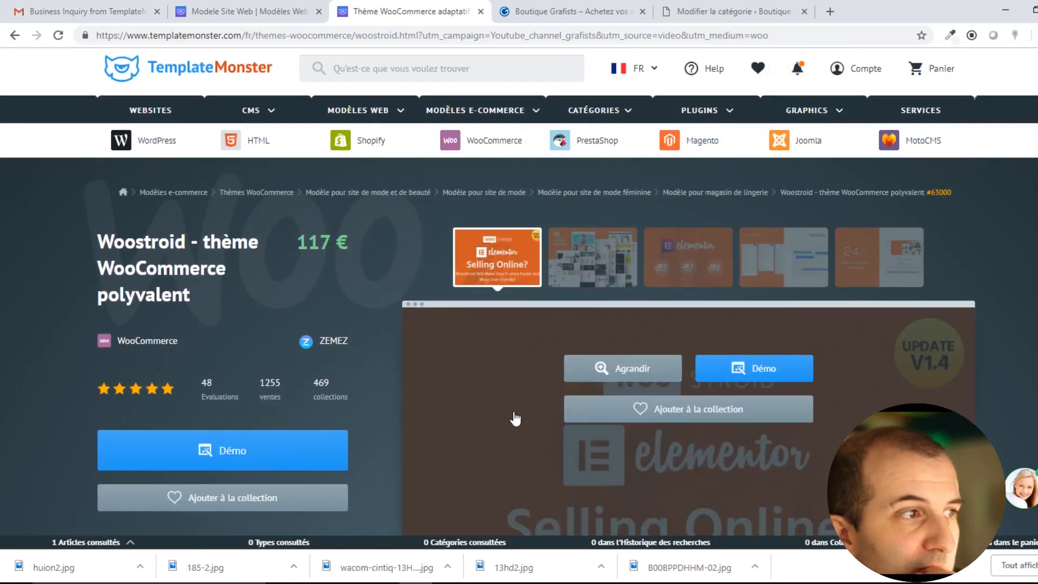
pyautogui.moveTo(370, 247); pyautogui.dragTo(312, 247)
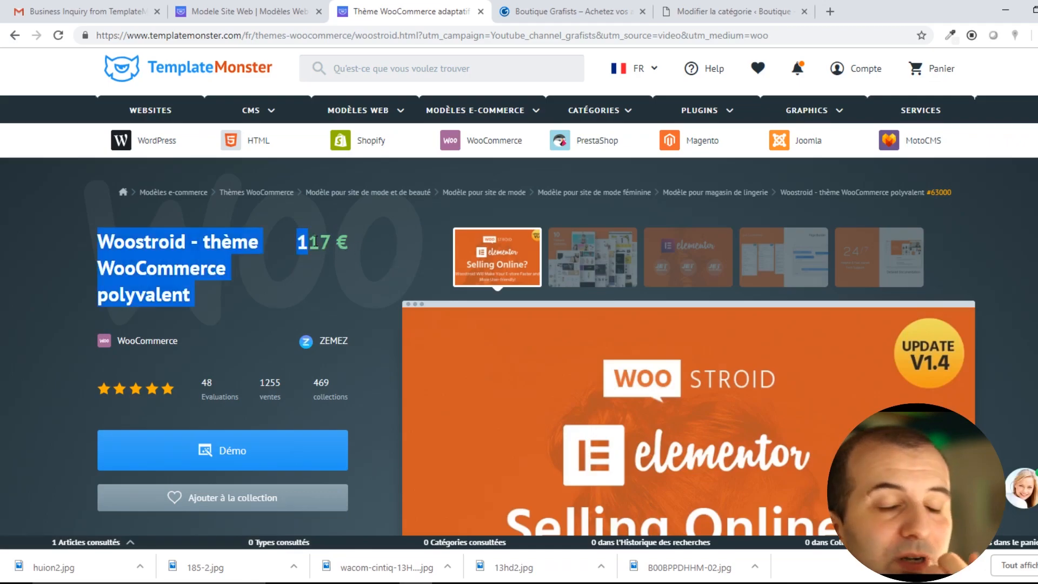
pyautogui.click(314, 247)
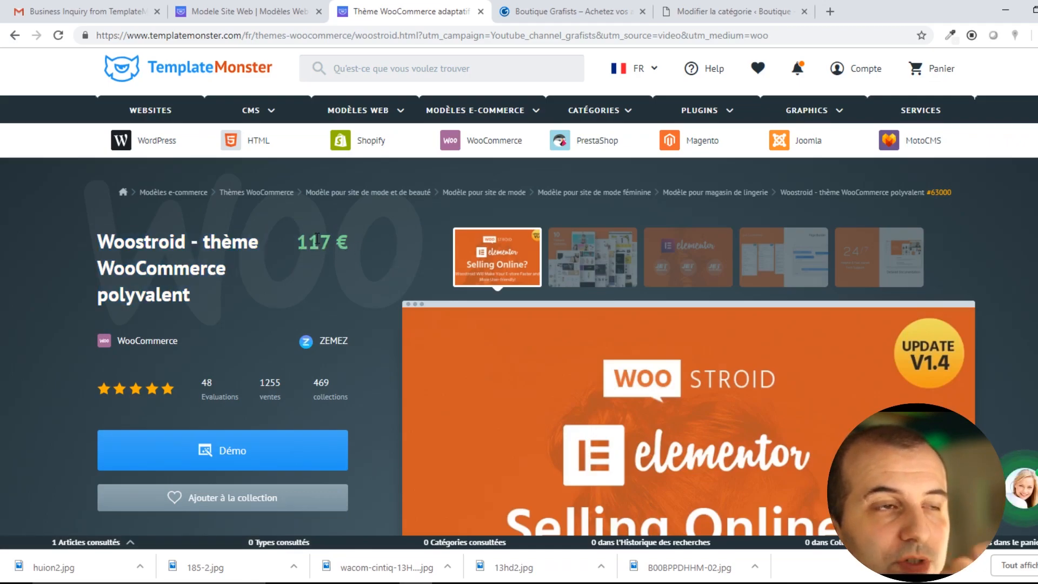
pyautogui.moveTo(331, 241); pyautogui.dragTo(311, 241)
pyautogui.click(344, 244)
pyautogui.click(329, 240)
pyautogui.click(539, 5)
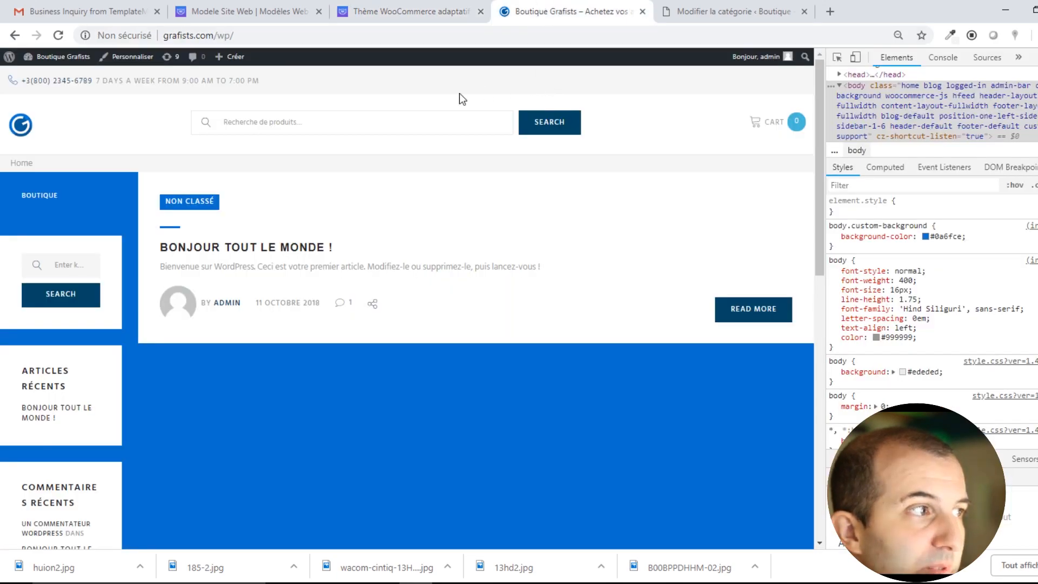
# Close DevTools and look over the live Boutique page listing 2 products.
pyautogui.press('F12')
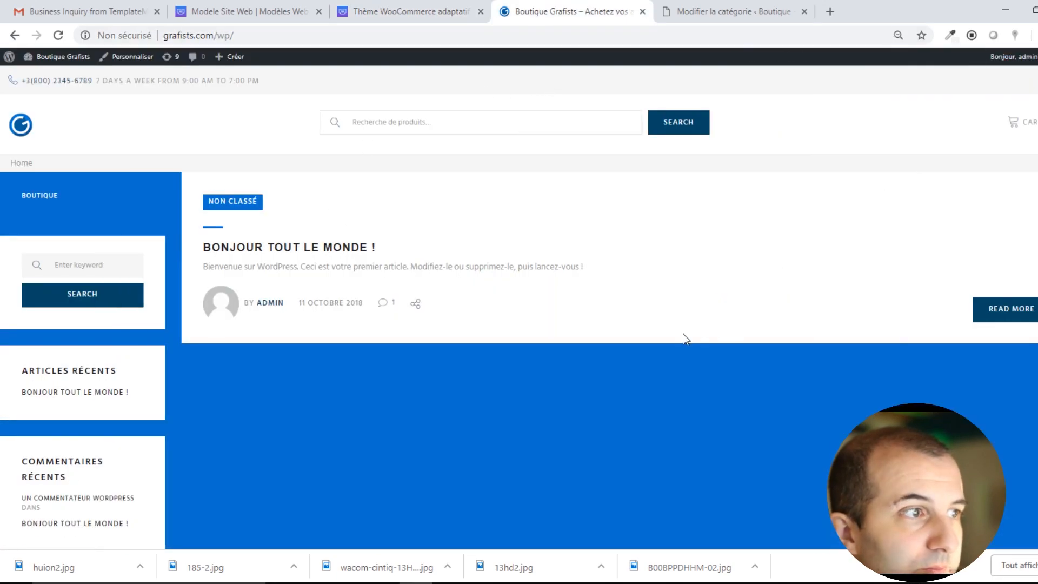
pyautogui.scroll(-10, 682, 336)
pyautogui.scroll(10, 676, 339)
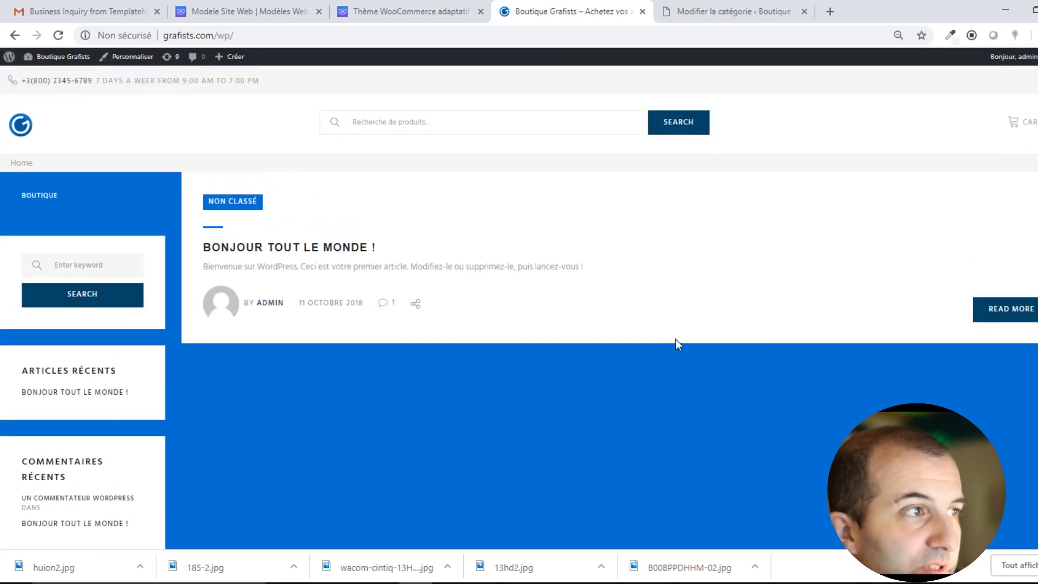
pyautogui.click(50, 195)
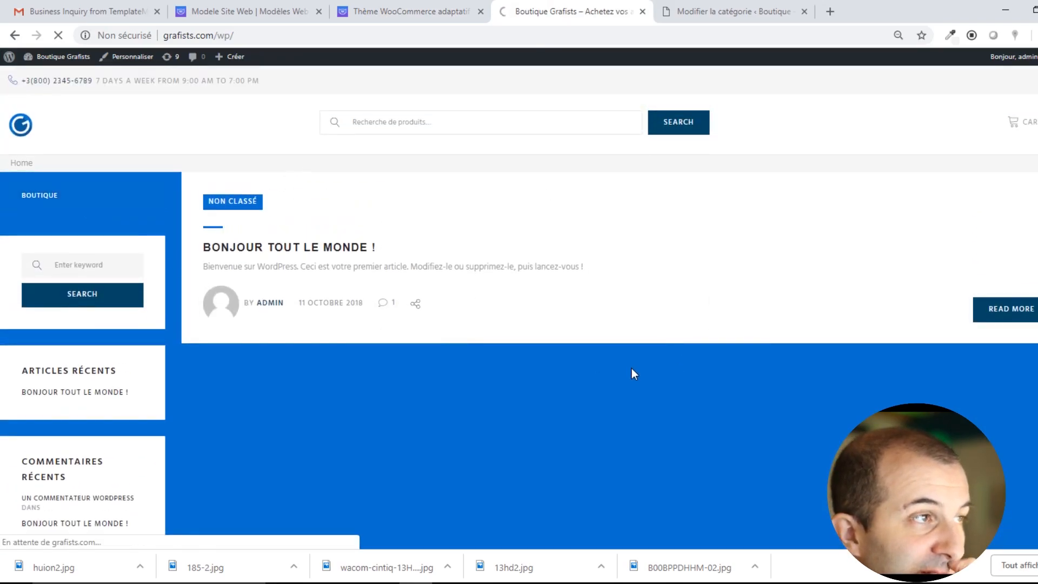
pyautogui.scroll(-3, 514, 334)
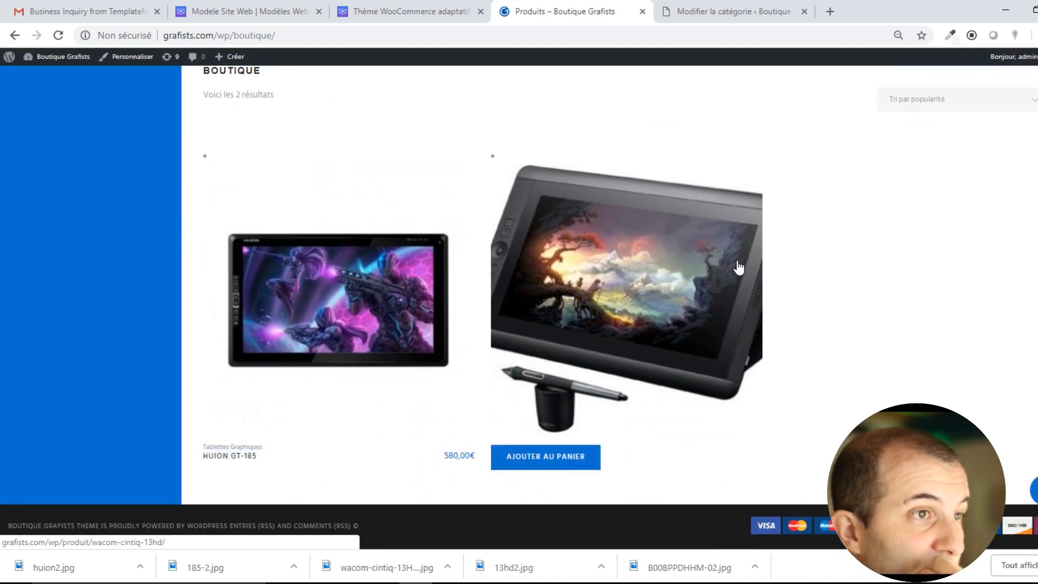
pyautogui.scroll(3, 738, 268)
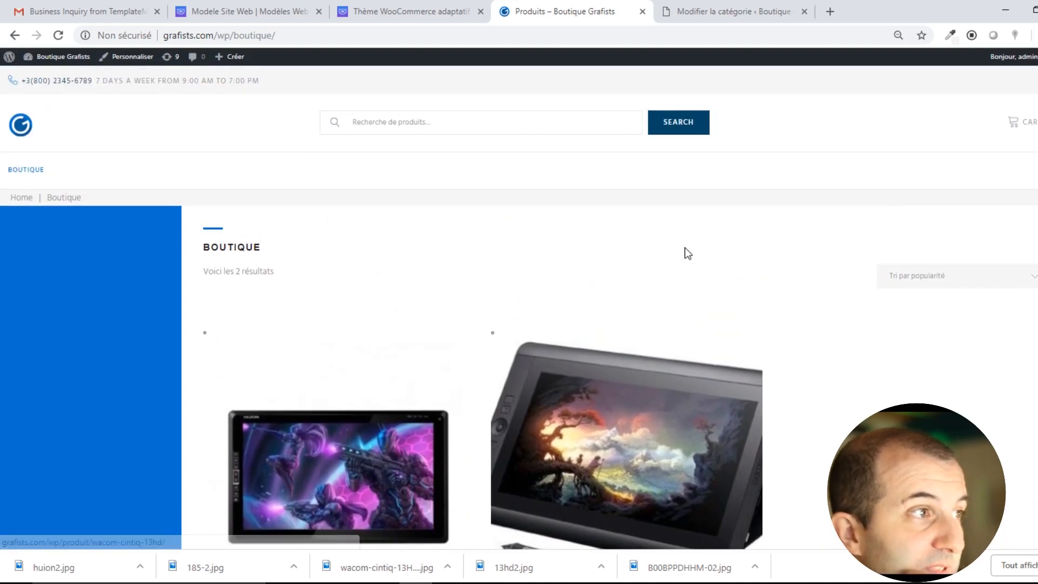
pyautogui.scroll(-1, 800, 198)
pyautogui.scroll(1, 891, 165)
# Check the cart and checkout pages, then return to the 'tablettes graphiques' category editor.
pyautogui.click(1031, 126)
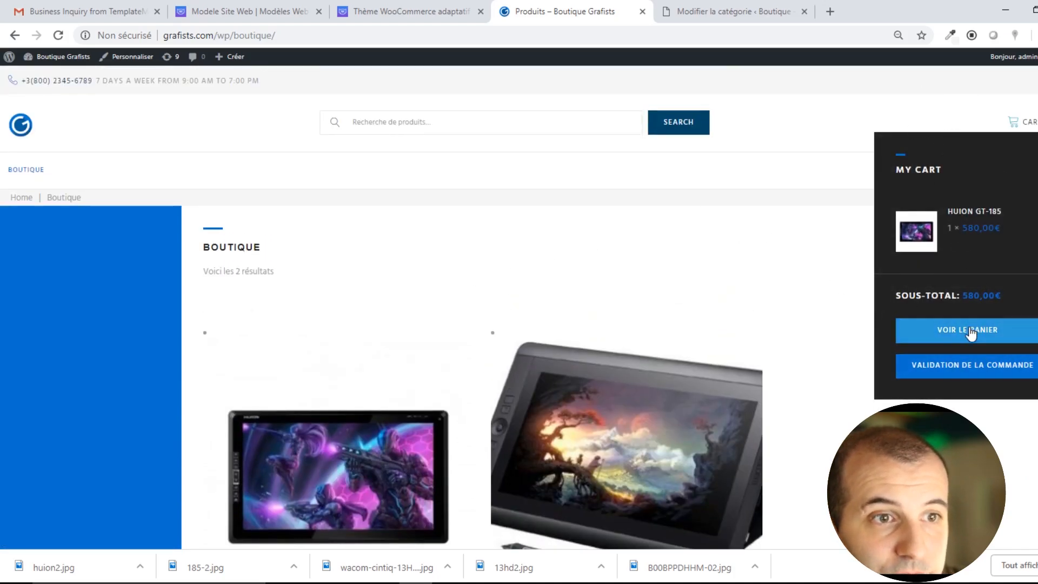
pyautogui.click(957, 331)
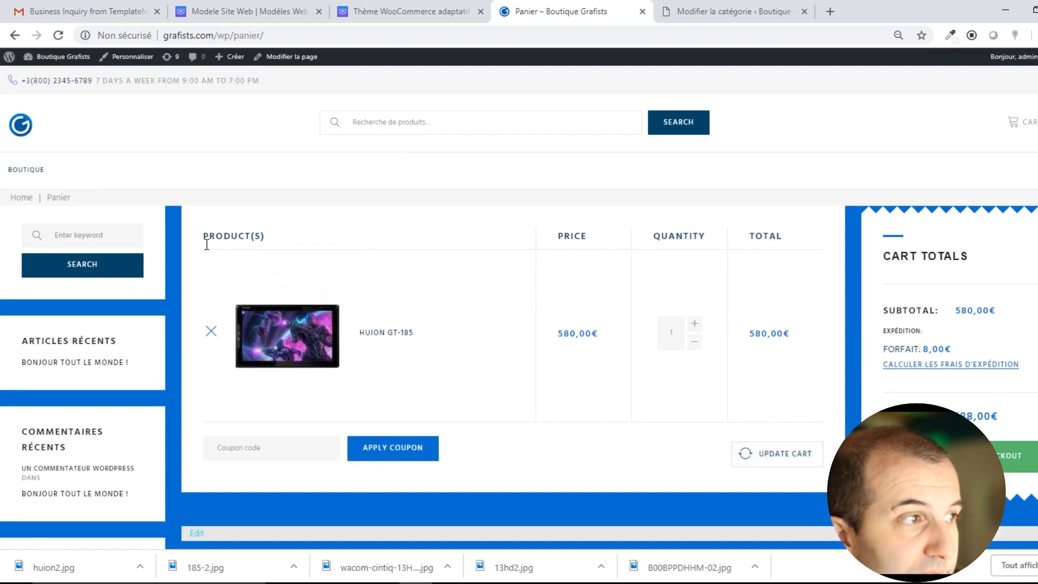
pyautogui.scroll(-2, 435, 425)
pyautogui.scroll(2, 504, 442)
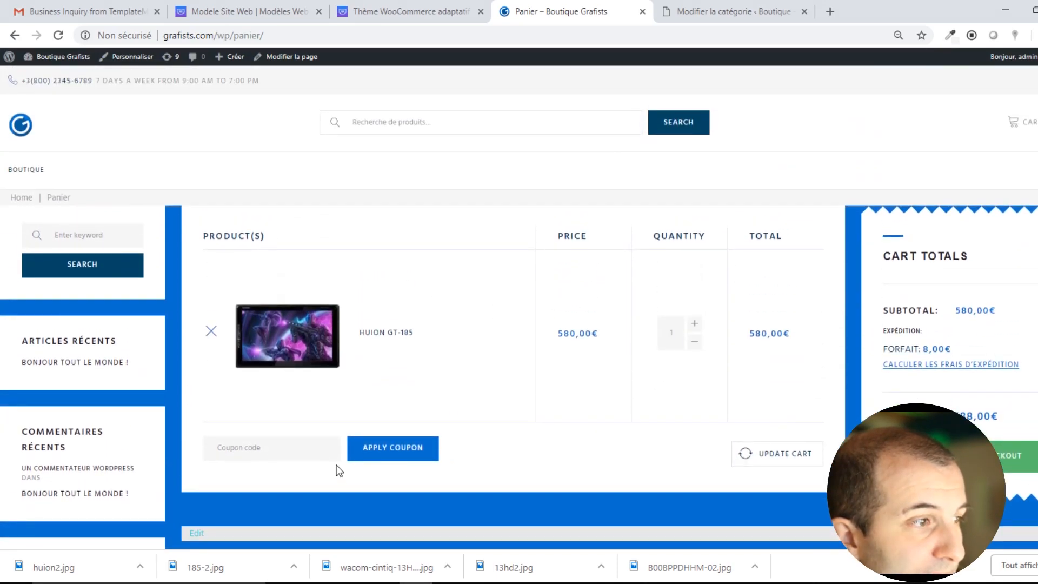
pyautogui.click(1020, 456)
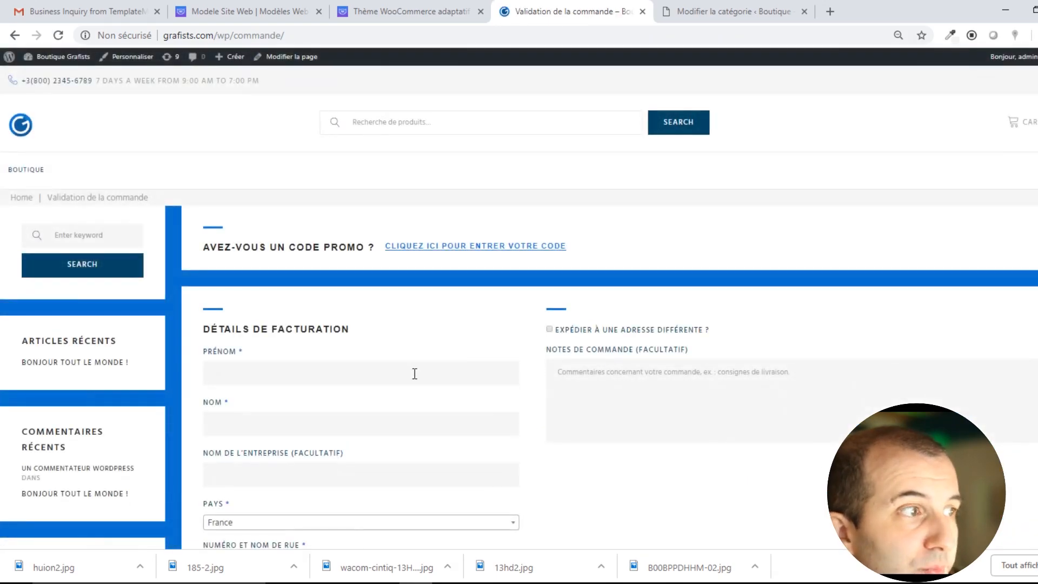
pyautogui.scroll(-3, 427, 379)
pyautogui.scroll(-9, 429, 379)
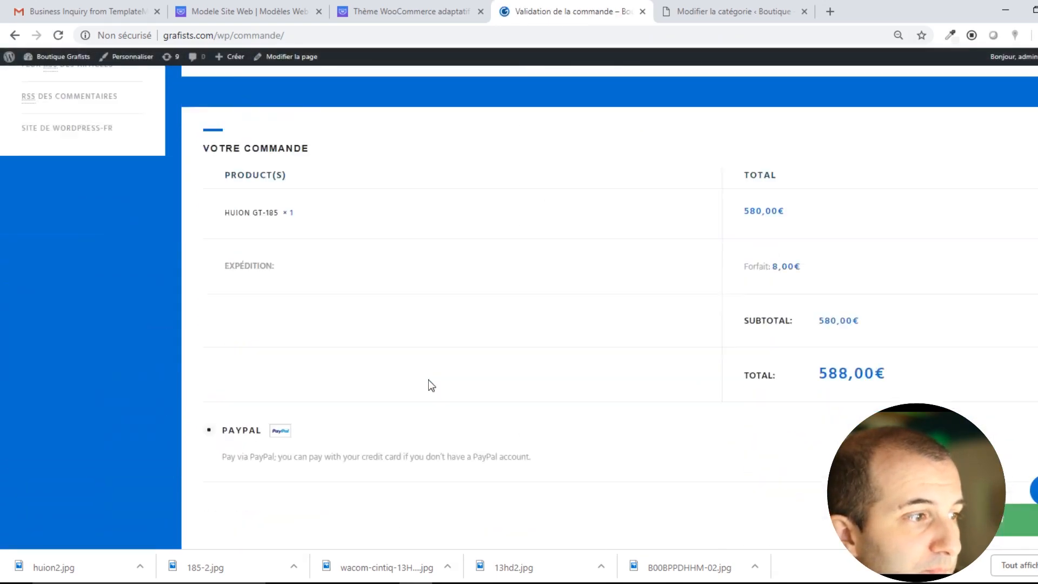
pyautogui.scroll(-2, 431, 385)
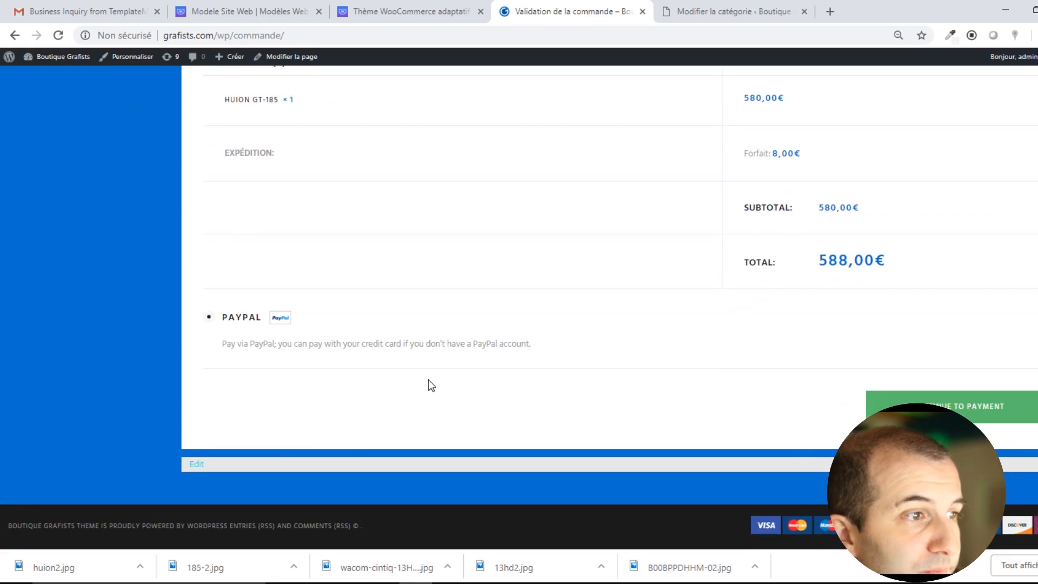
pyautogui.scroll(8, 431, 385)
pyautogui.scroll(8, 428, 380)
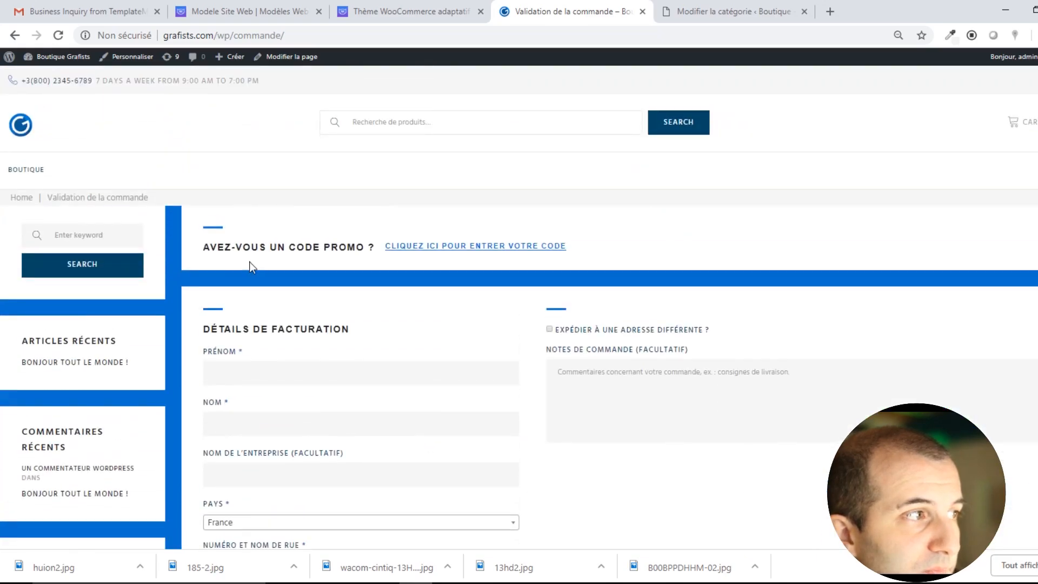
pyautogui.click(18, 171)
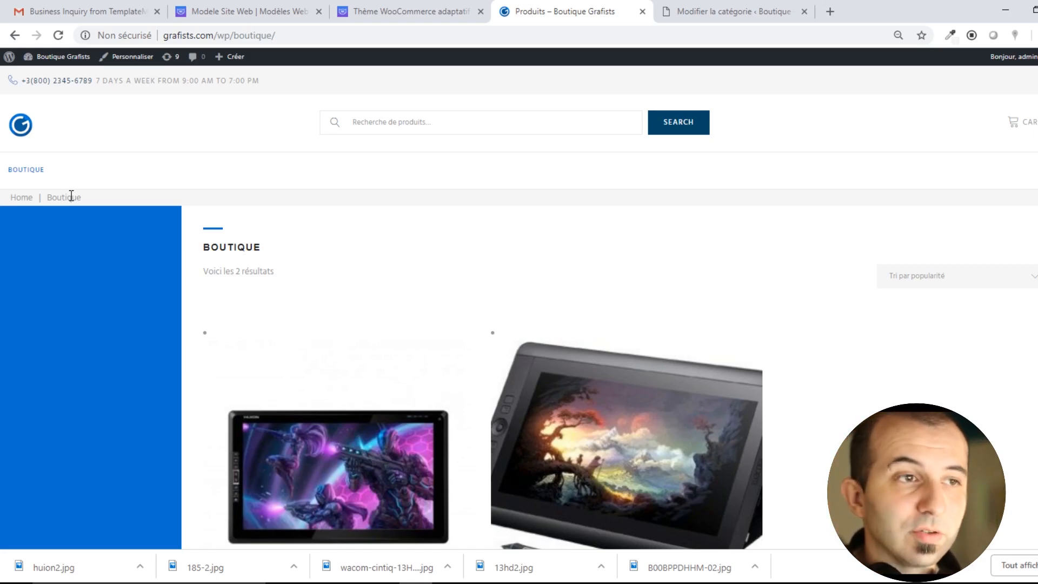
pyautogui.click(682, 10)
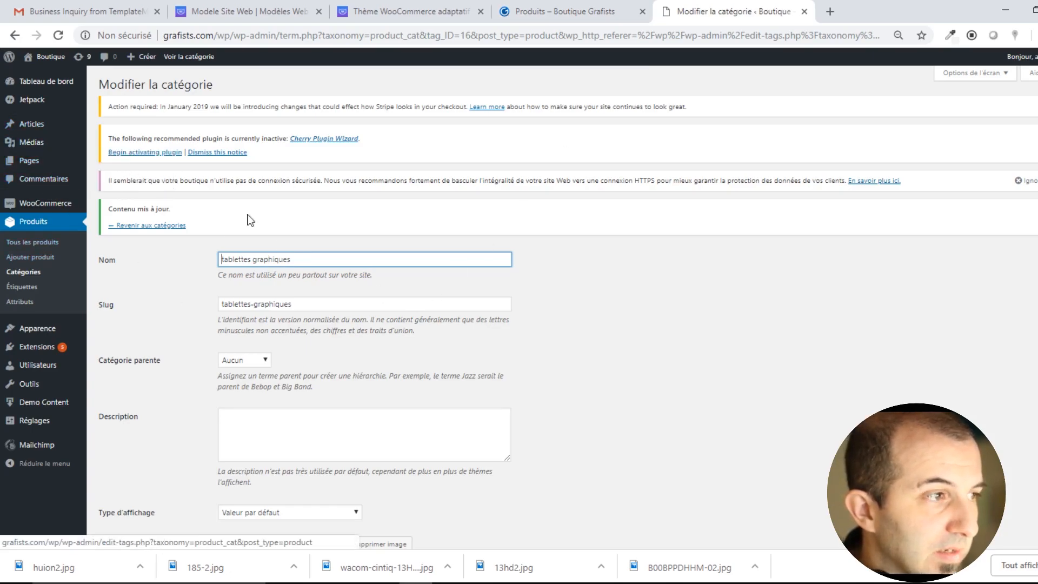
pyautogui.click(37, 163)
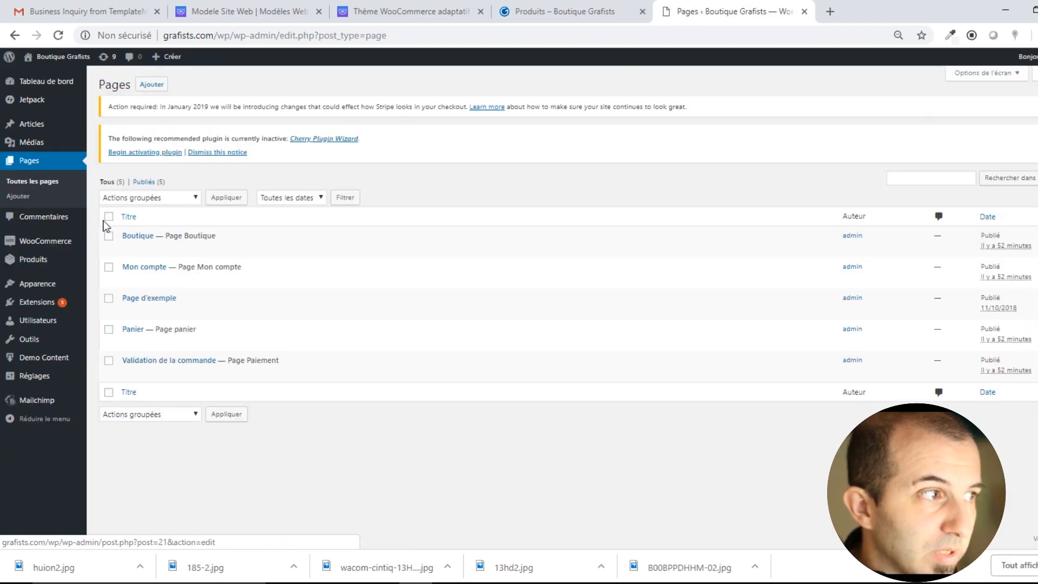
pyautogui.click(129, 298)
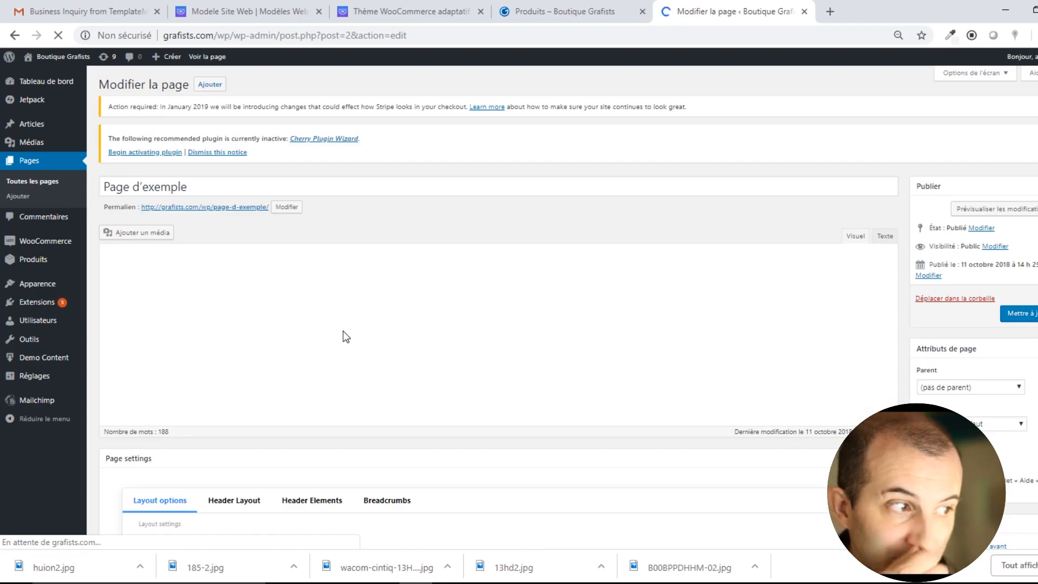
pyautogui.scroll(-5, 377, 357)
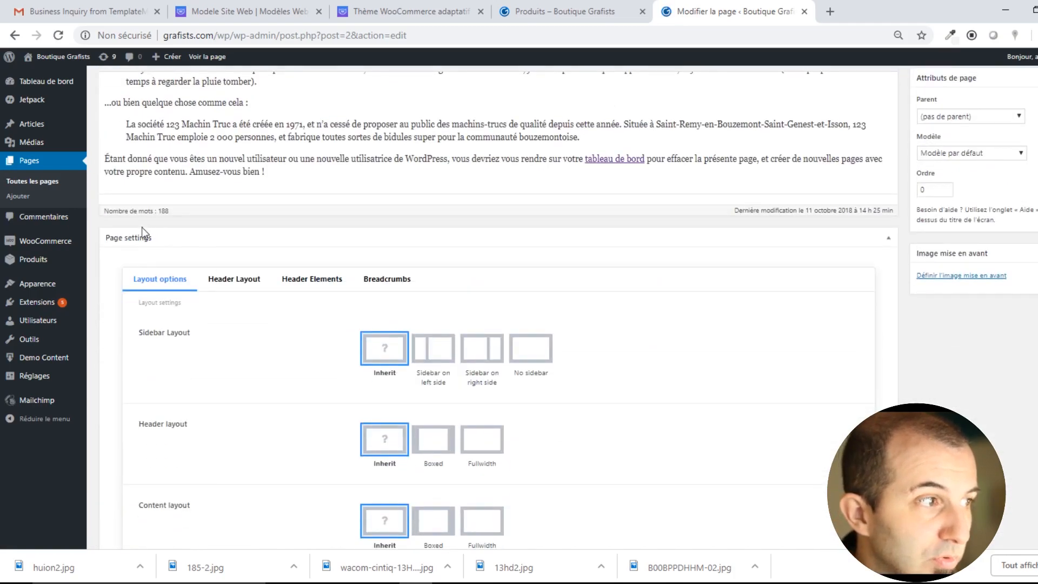
pyautogui.scroll(-3, 379, 417)
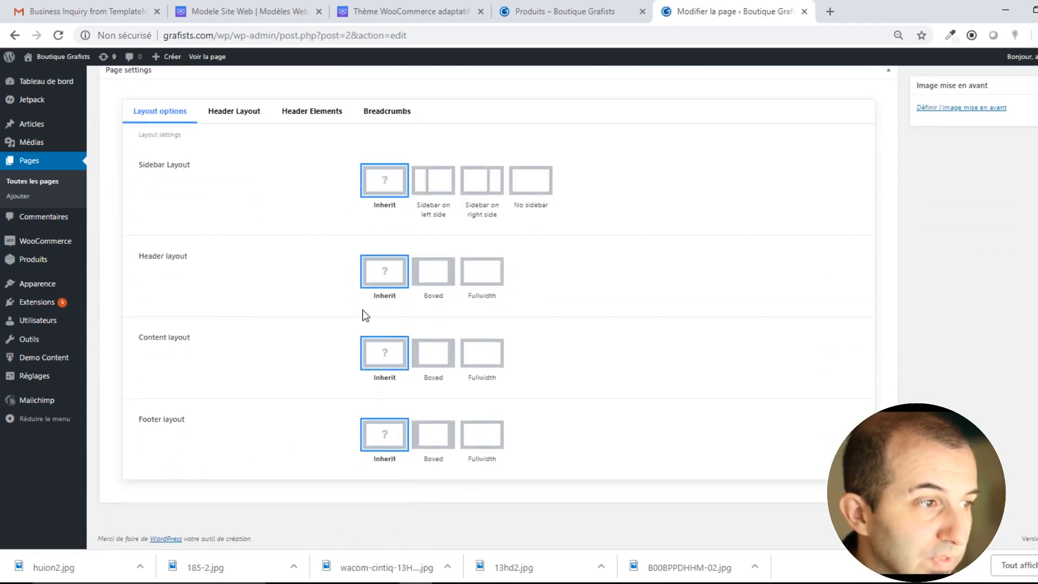
pyautogui.scroll(4, 302, 317)
pyautogui.scroll(-3, 166, 353)
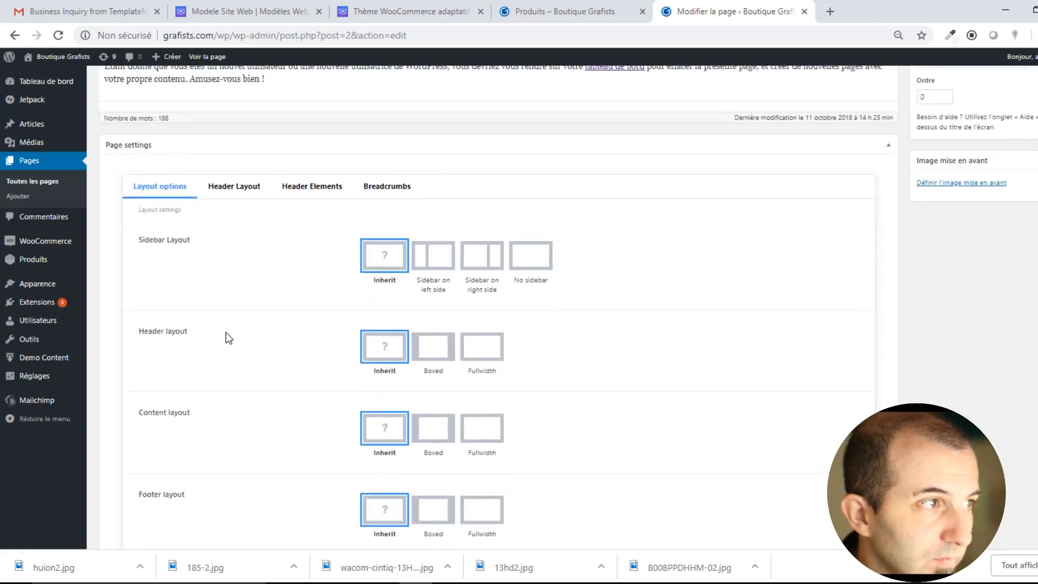
pyautogui.scroll(3, 225, 337)
pyautogui.scroll(-3, 330, 341)
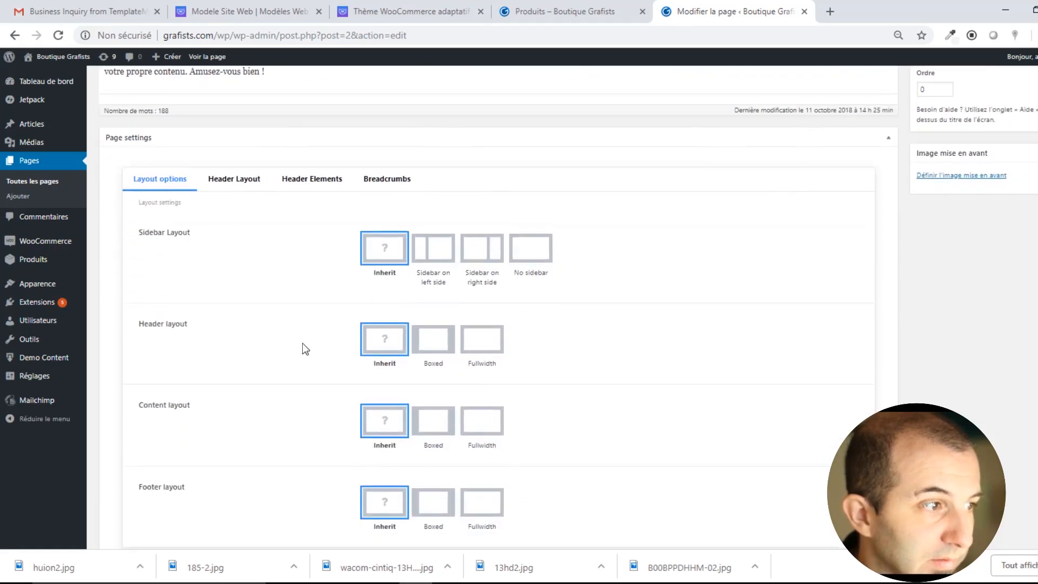
pyautogui.click(229, 182)
pyautogui.click(320, 204)
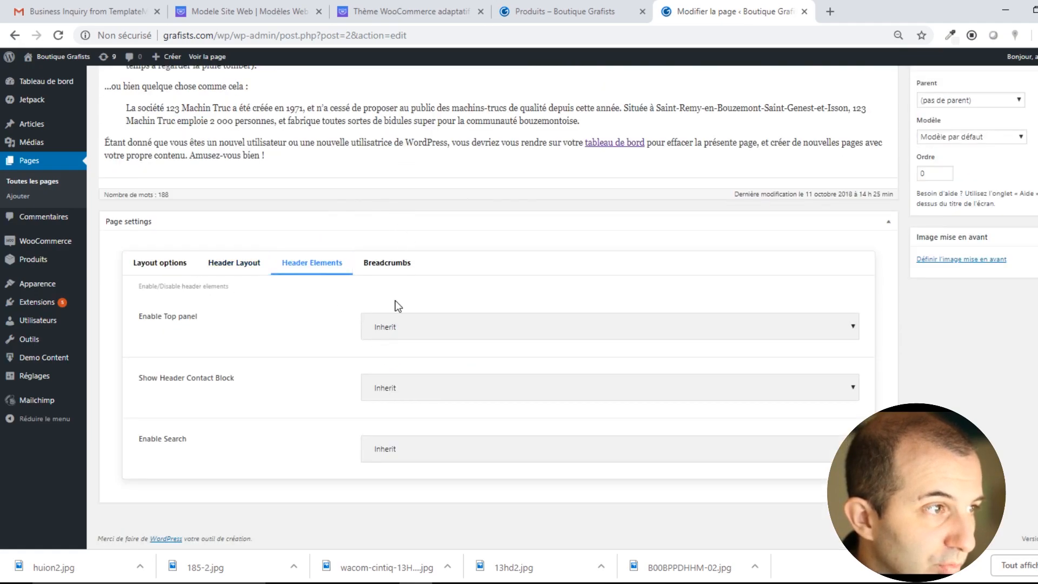
pyautogui.click(387, 266)
pyautogui.click(162, 358)
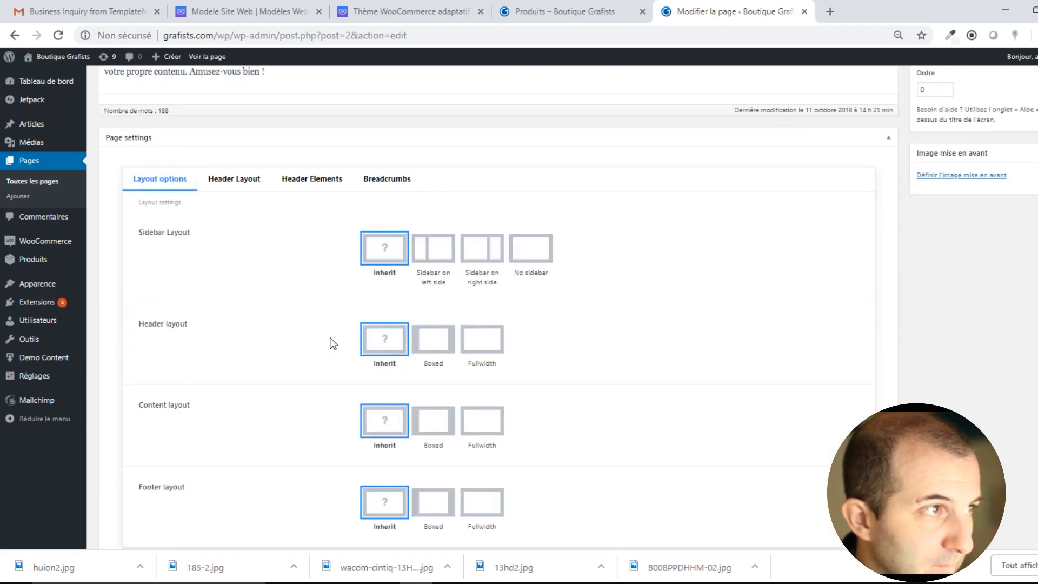
pyautogui.scroll(6, 332, 343)
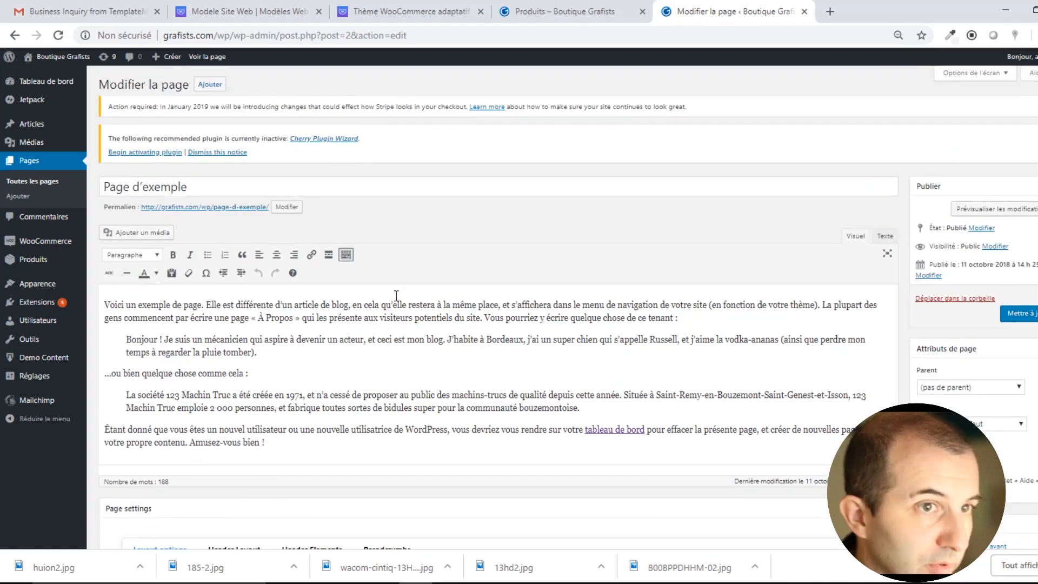
pyautogui.scroll(-7, 486, 294)
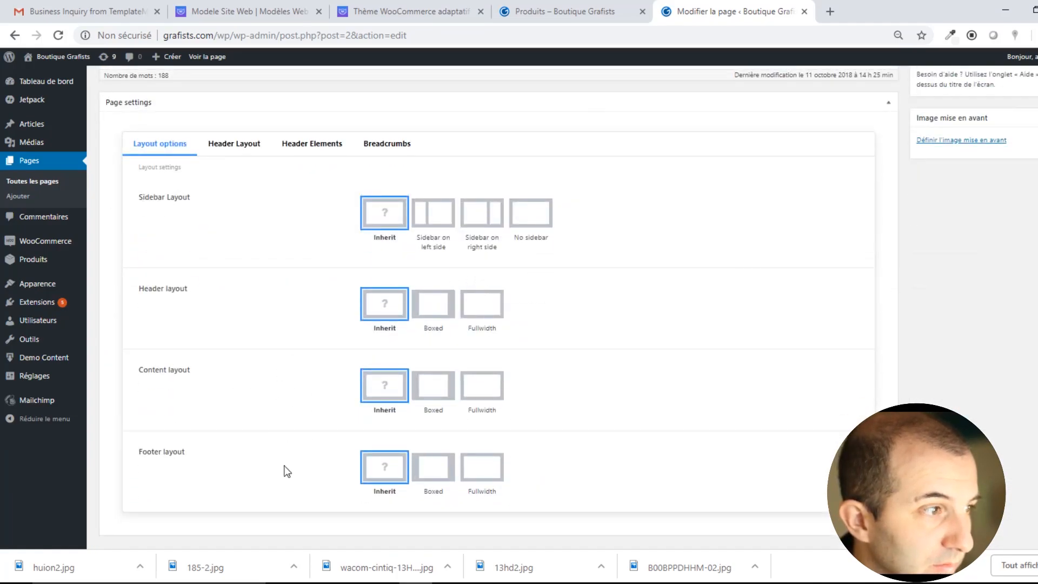
pyautogui.scroll(4, 412, 368)
pyautogui.click(434, 425)
pyautogui.click(494, 427)
pyautogui.click(552, 433)
pyautogui.click(401, 417)
pyautogui.scroll(4, 405, 413)
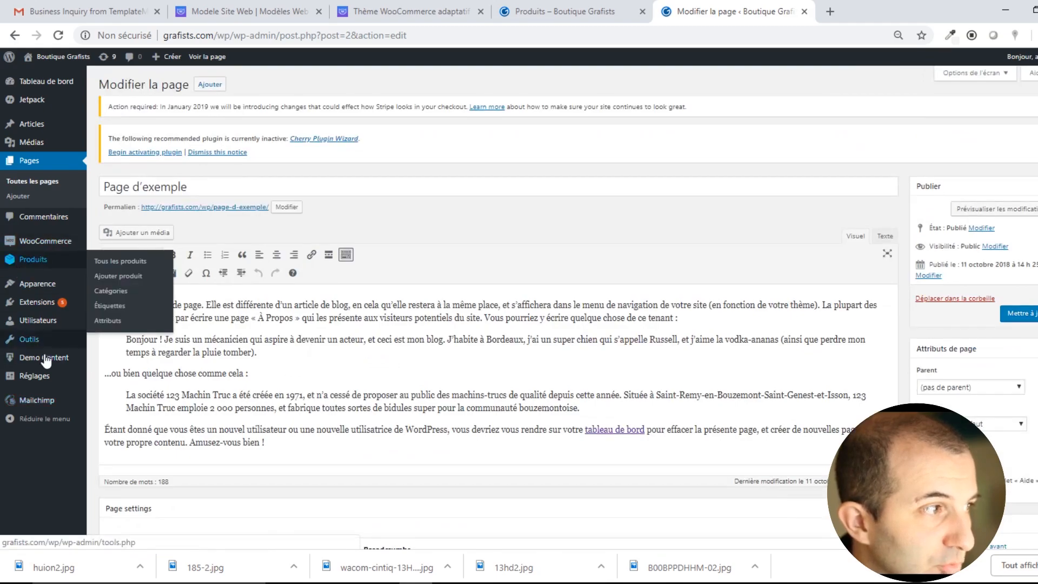
pyautogui.hotkey('alt', 'Tab')
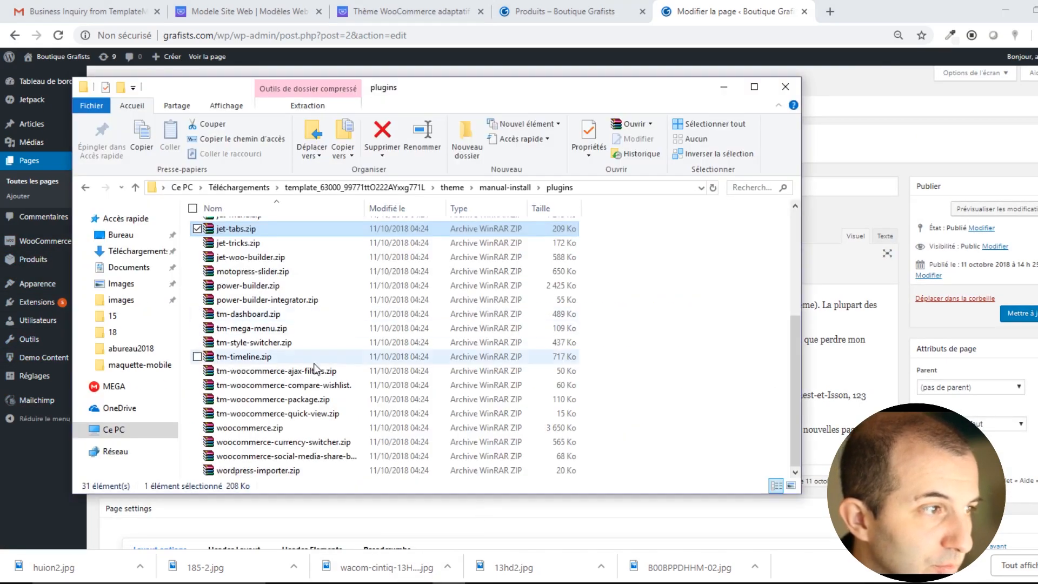
pyautogui.click(276, 371)
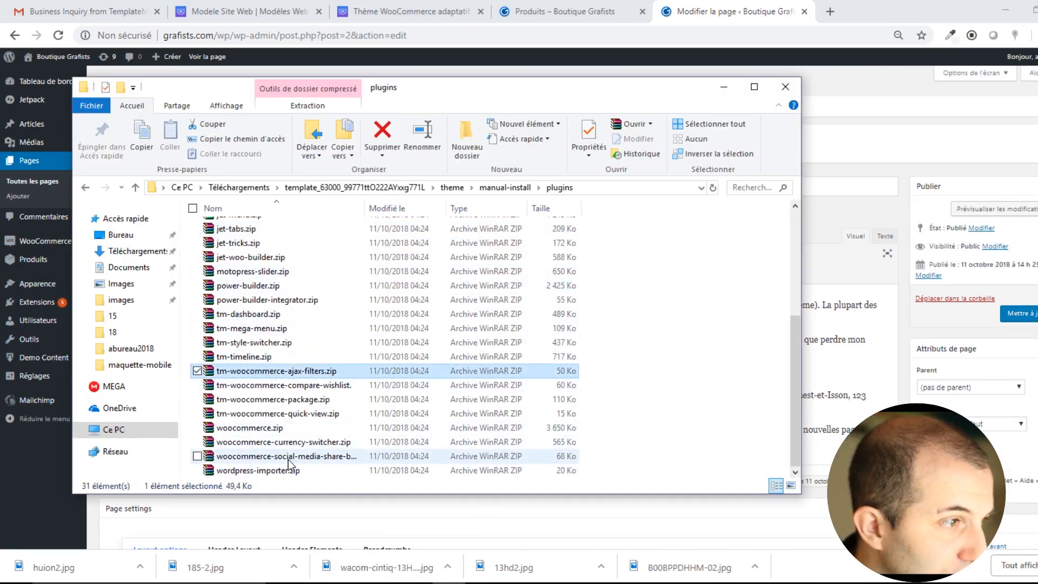
pyautogui.scroll(1, 285, 454)
pyautogui.click(284, 364)
pyautogui.click(282, 380)
pyautogui.click(276, 338)
pyautogui.click(249, 324)
pyautogui.click(39, 456)
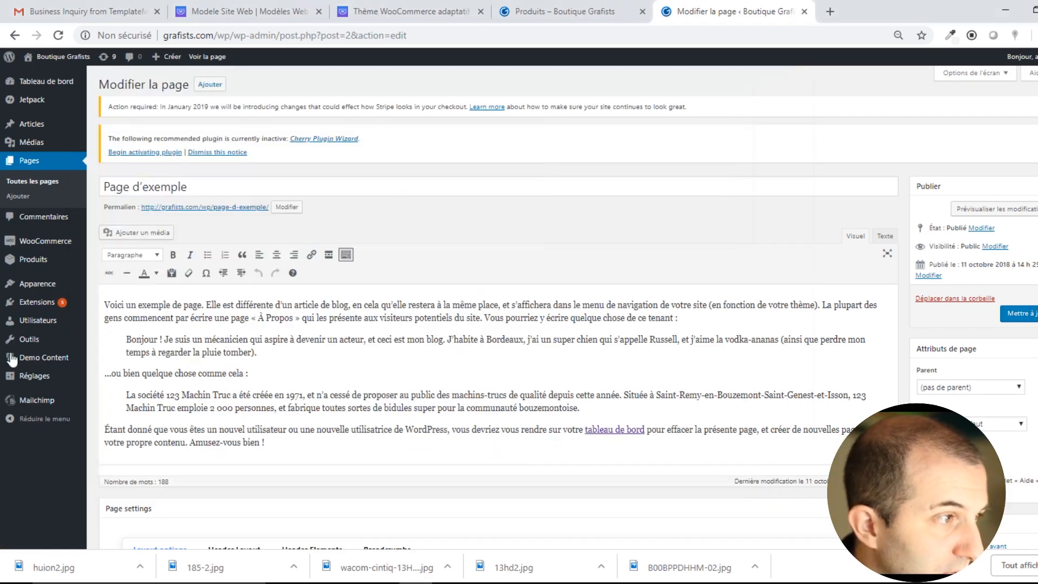
pyautogui.moveTo(38, 301)
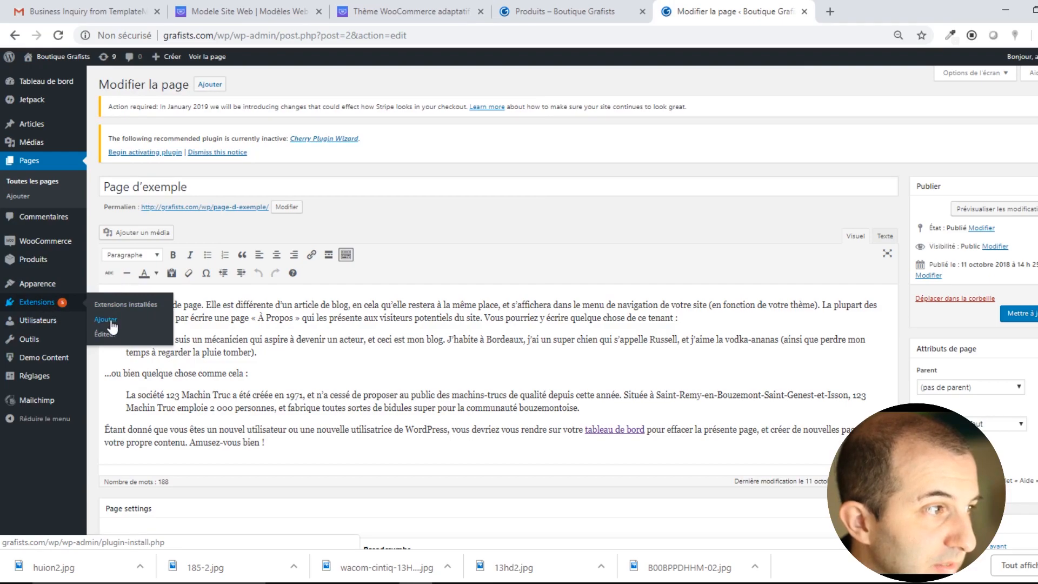
# Open the plugin upload form and browse Downloads sorted by modification date.
pyautogui.click(110, 320)
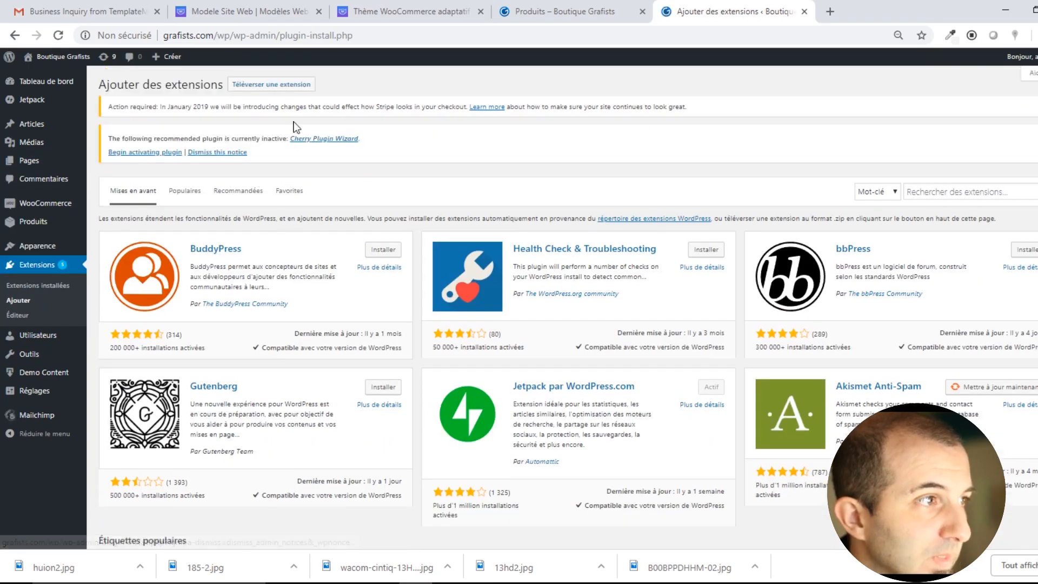
pyautogui.click(272, 84)
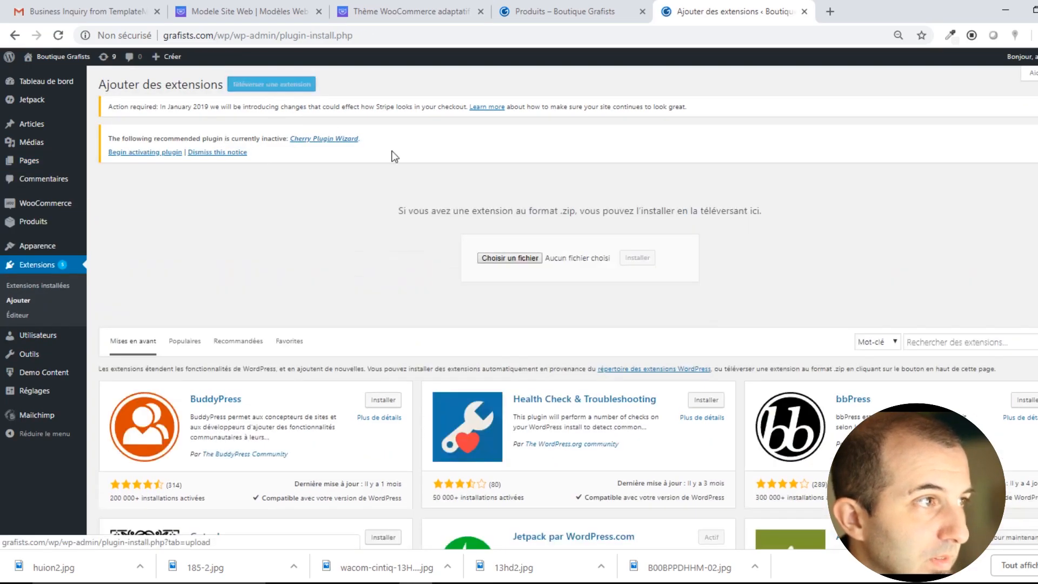
pyautogui.click(510, 258)
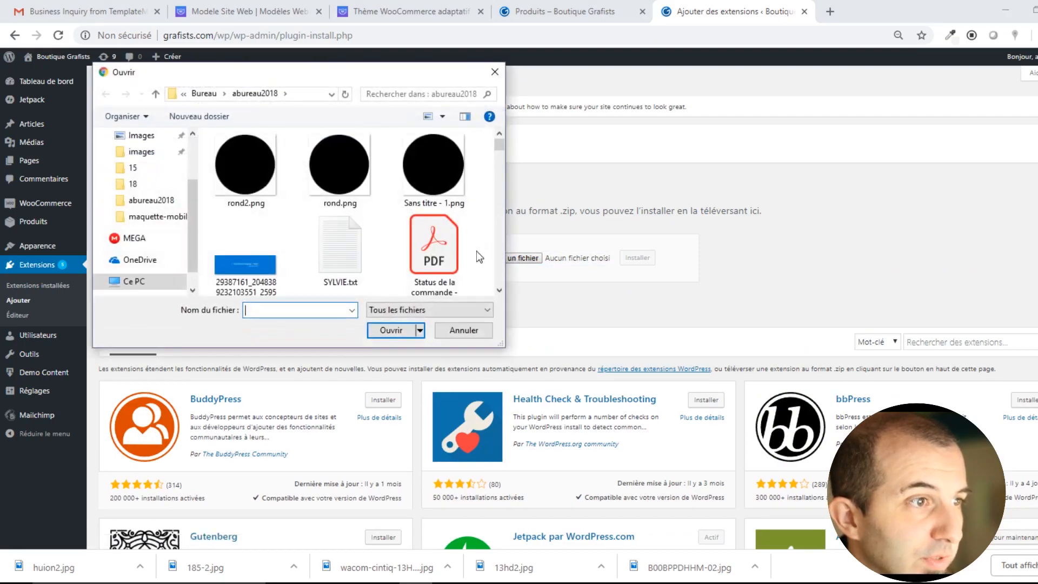
pyautogui.scroll(2, 144, 217)
pyautogui.click(156, 179)
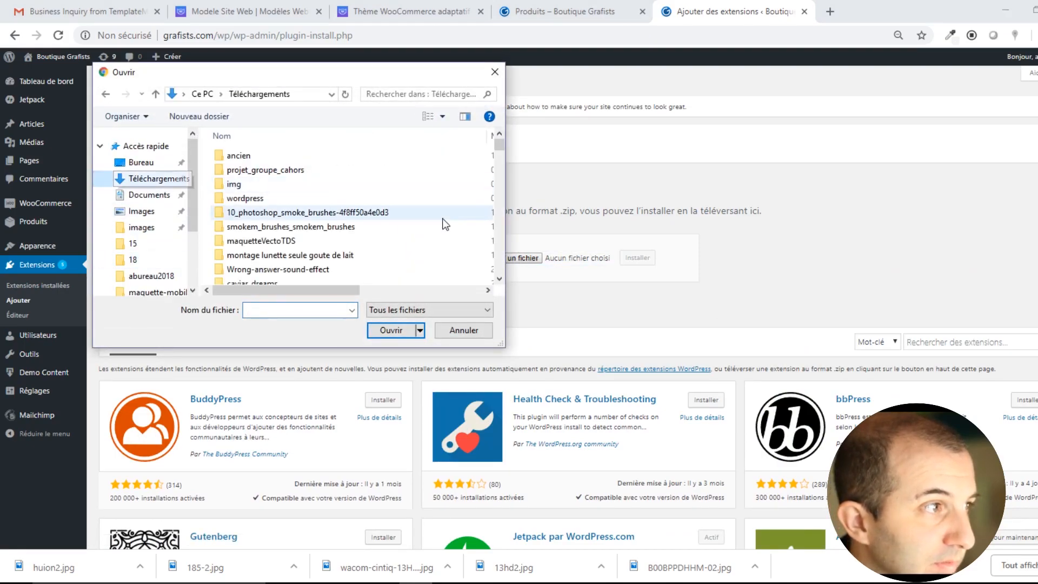
pyautogui.click(288, 219)
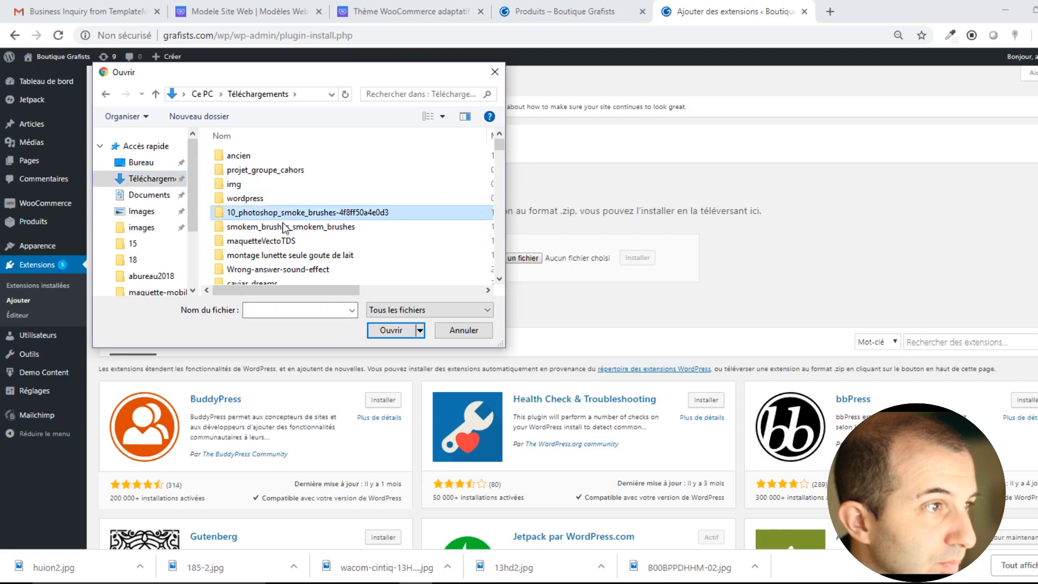
pyautogui.scroll(-3, 281, 232)
pyautogui.scroll(3, 303, 217)
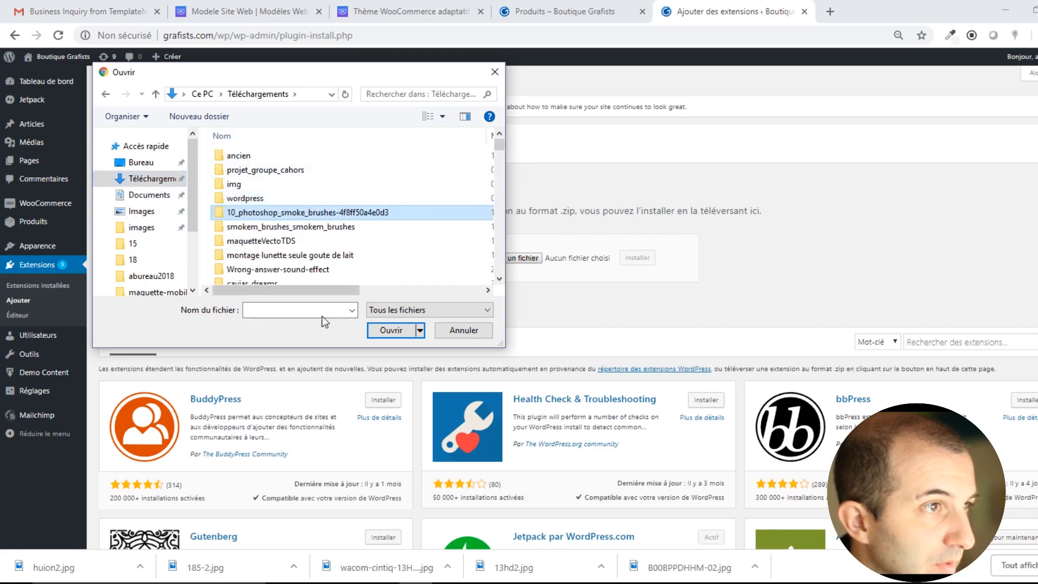
pyautogui.moveTo(254, 290); pyautogui.dragTo(331, 291)
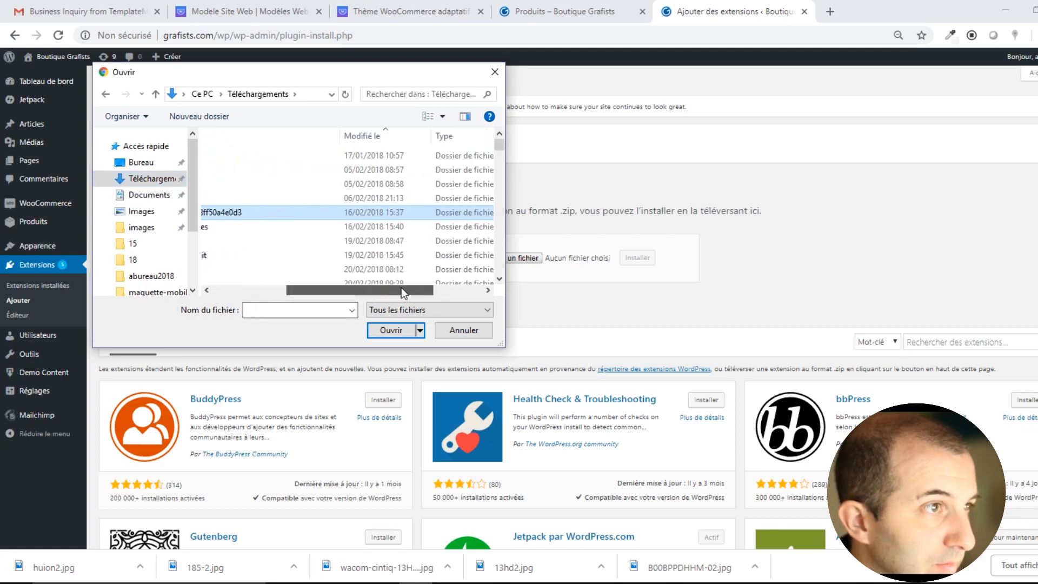
pyautogui.click(375, 138)
pyautogui.scroll(-4, 311, 253)
pyautogui.scroll(-12, 294, 250)
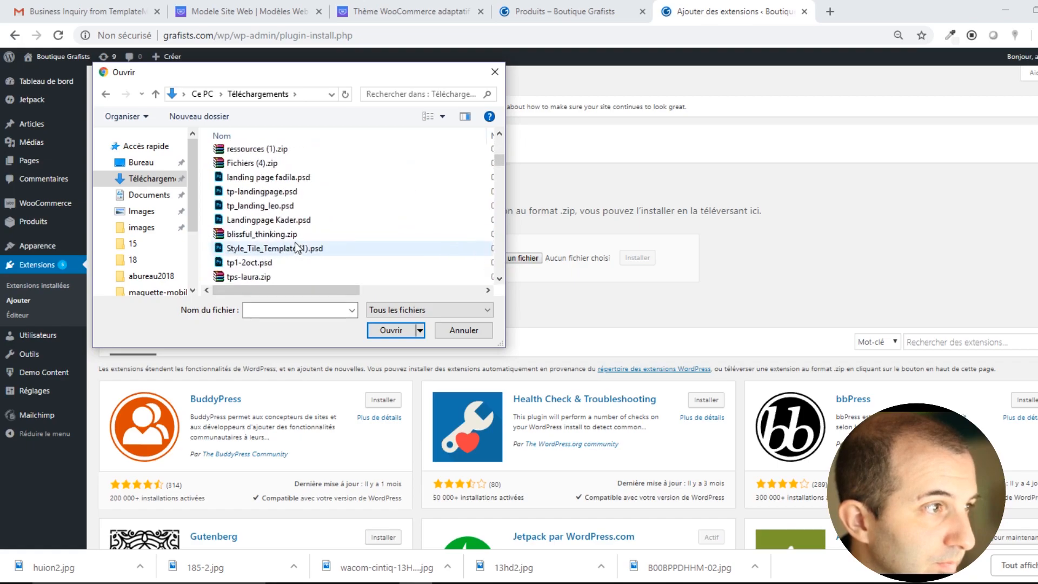
pyautogui.scroll(-12, 286, 225)
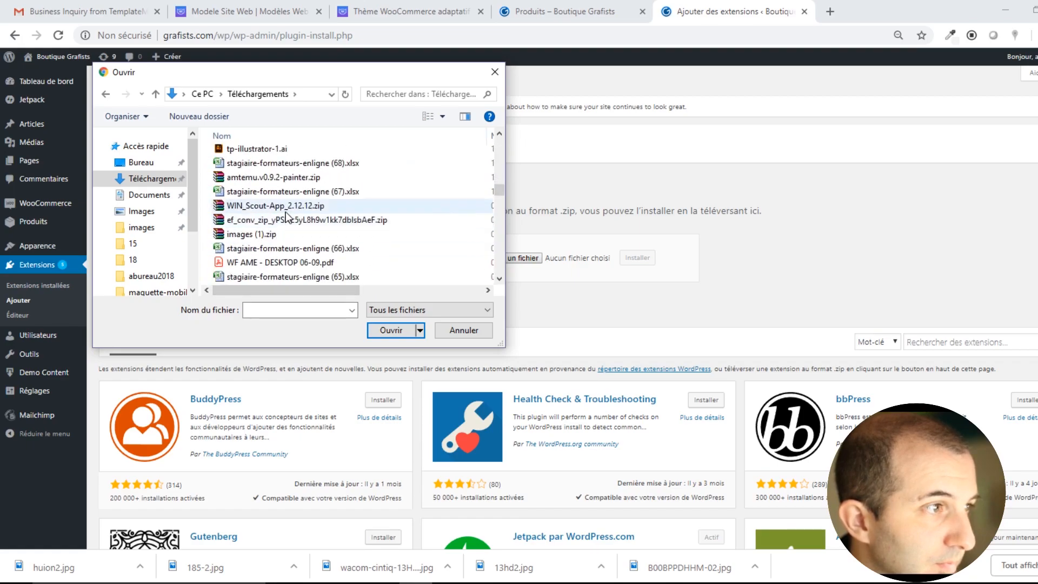
pyautogui.scroll(-12, 279, 218)
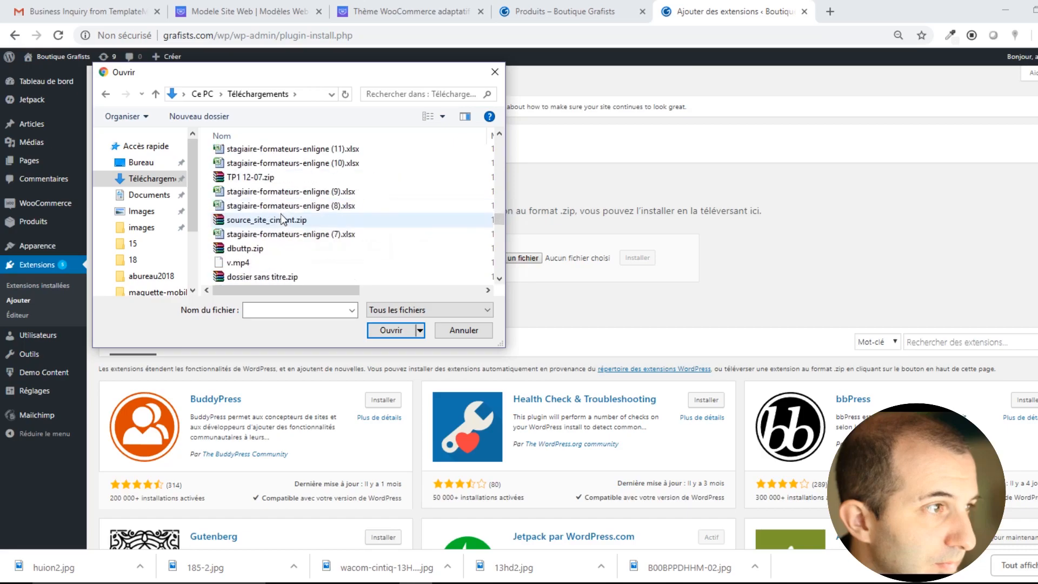
pyautogui.scroll(-12, 281, 219)
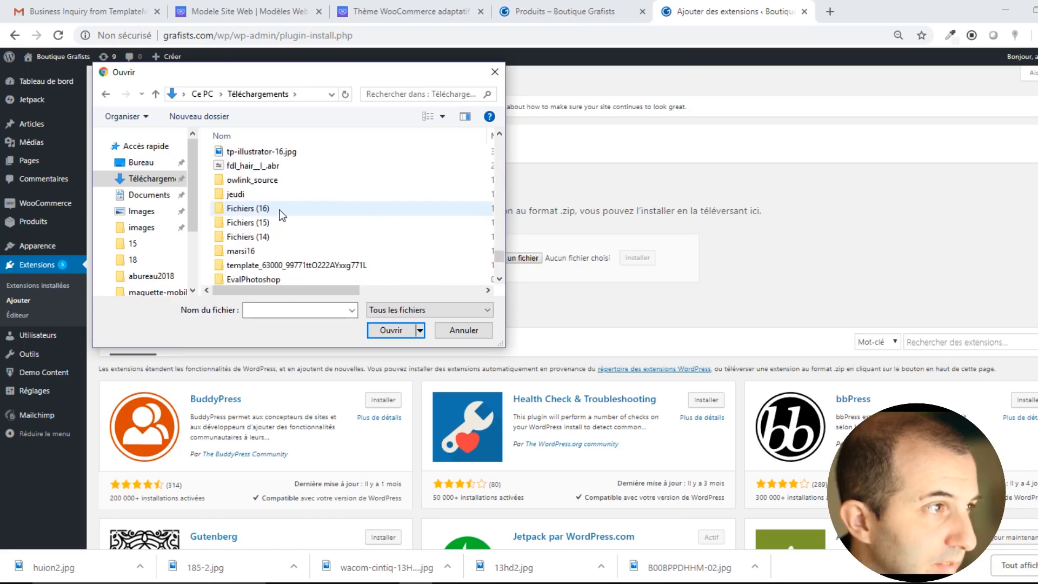
# Install theme/manual-install/plugins/power-builder.zip and reset the browser zoom to 100%.
pyautogui.doubleClick(348, 266)
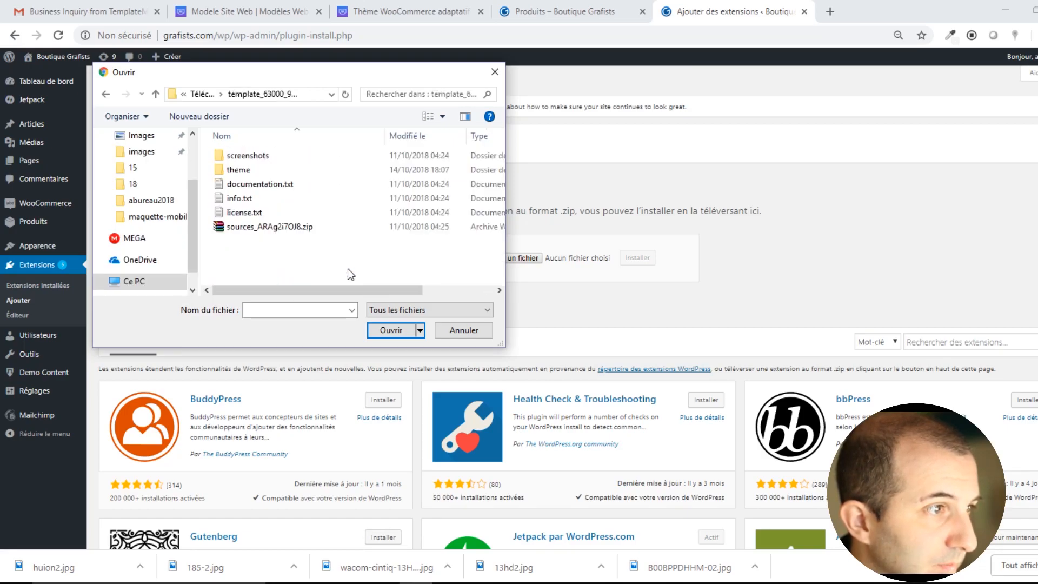
pyautogui.doubleClick(238, 171)
pyautogui.click(261, 156)
pyautogui.doubleClick(260, 156)
pyautogui.doubleClick(239, 169)
pyautogui.scroll(-5, 292, 250)
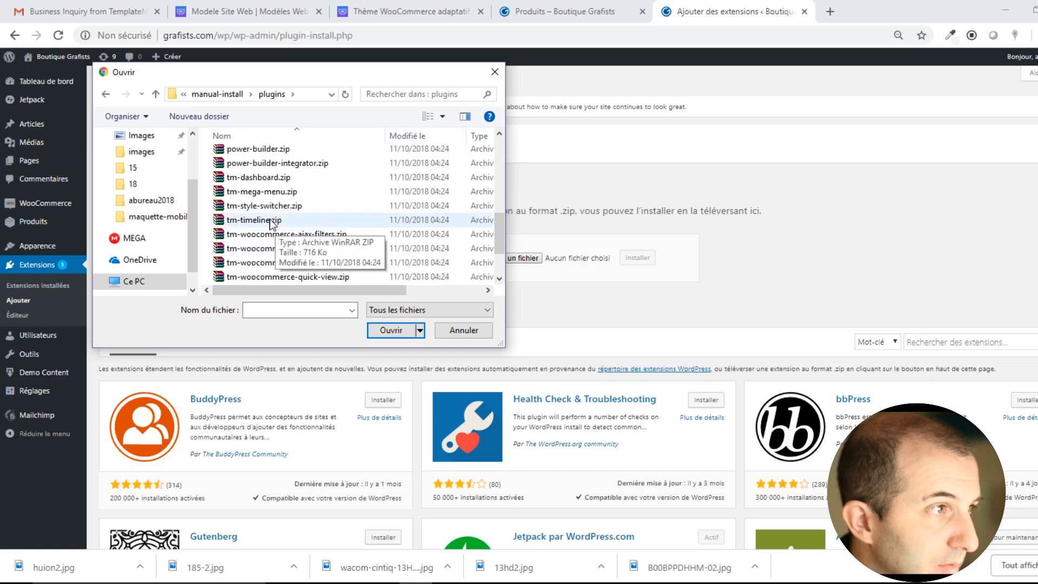
pyautogui.doubleClick(262, 150)
pyautogui.click(637, 260)
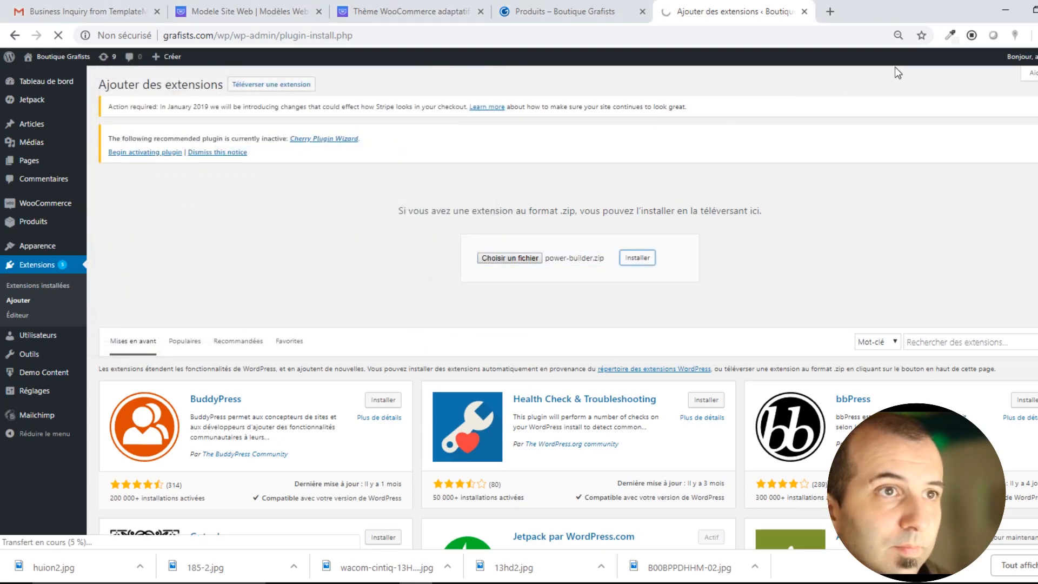
pyautogui.click(898, 35)
pyautogui.click(865, 59)
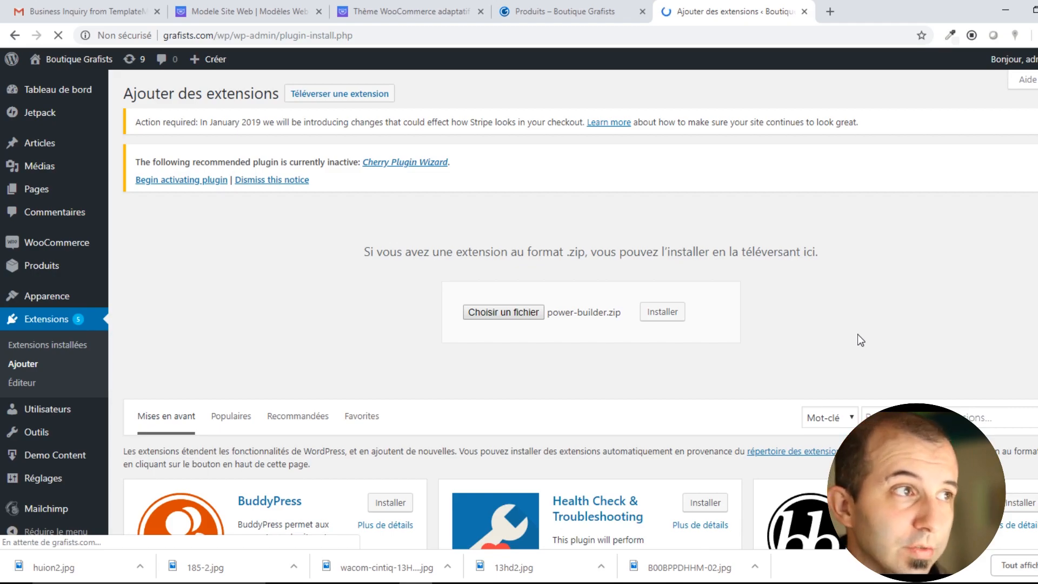
pyautogui.click(270, 11)
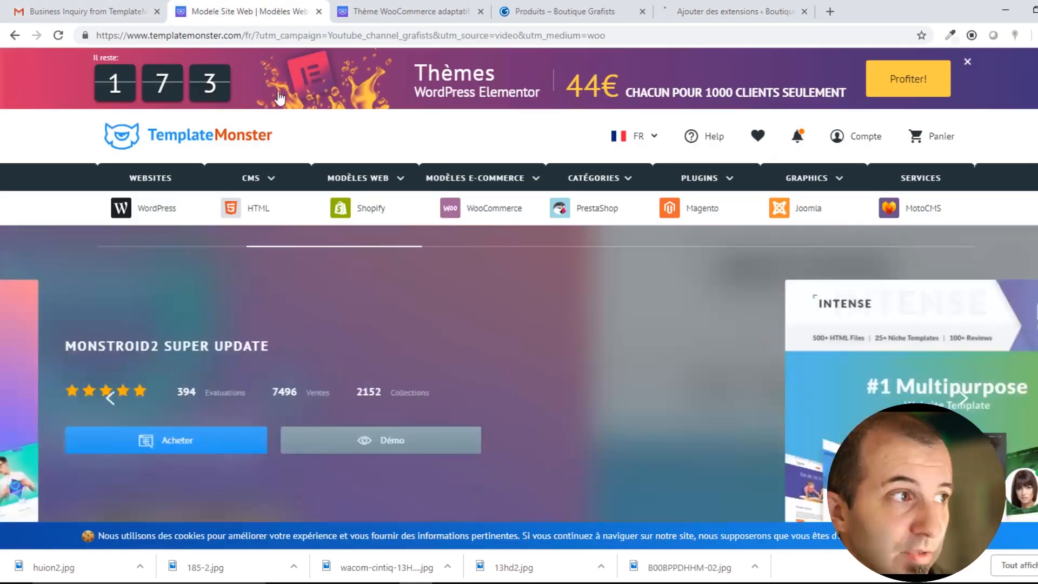
pyautogui.click(405, 11)
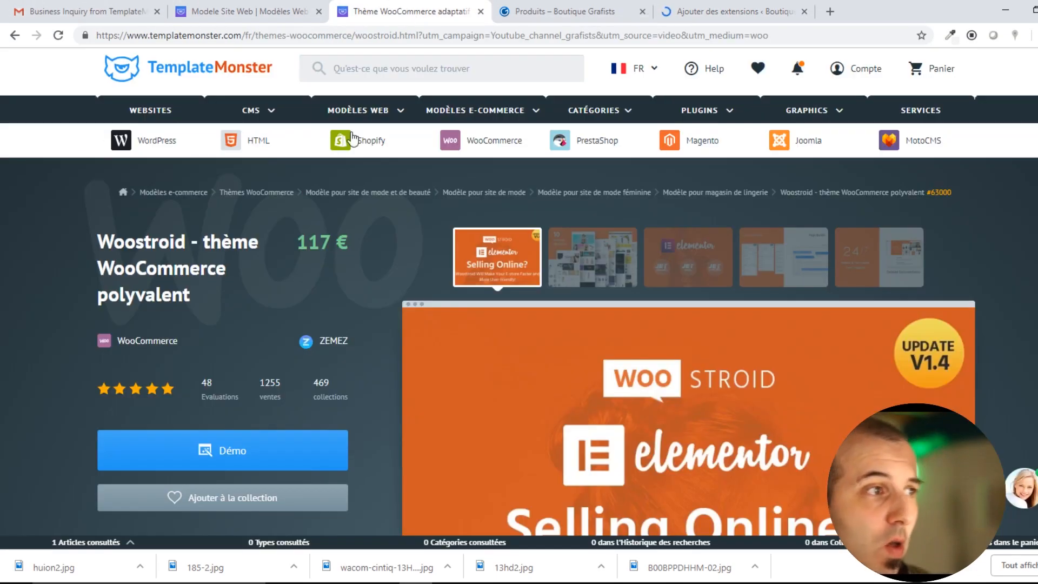
pyautogui.scroll(-3, 541, 259)
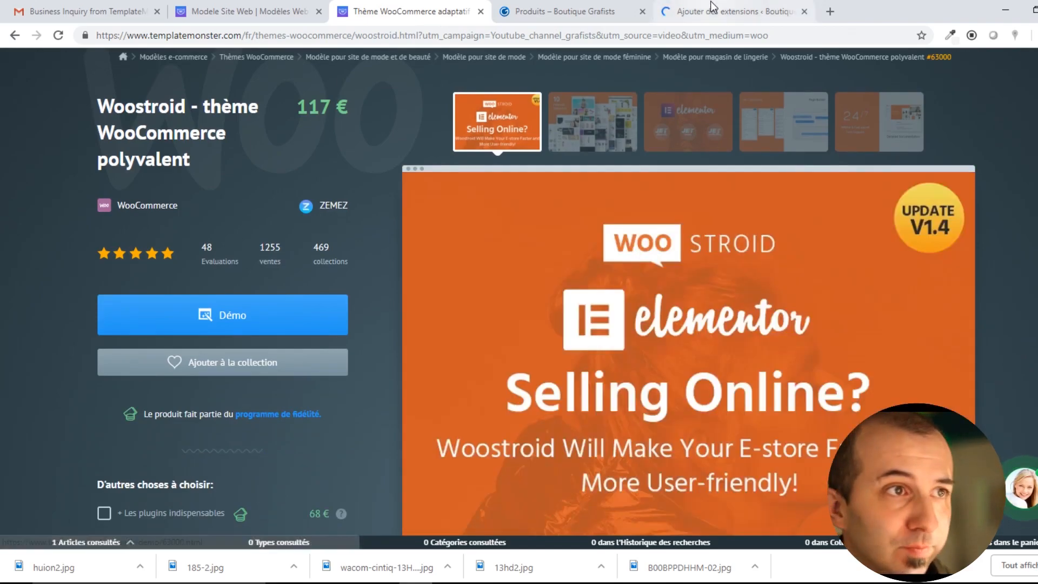
pyautogui.click(733, 10)
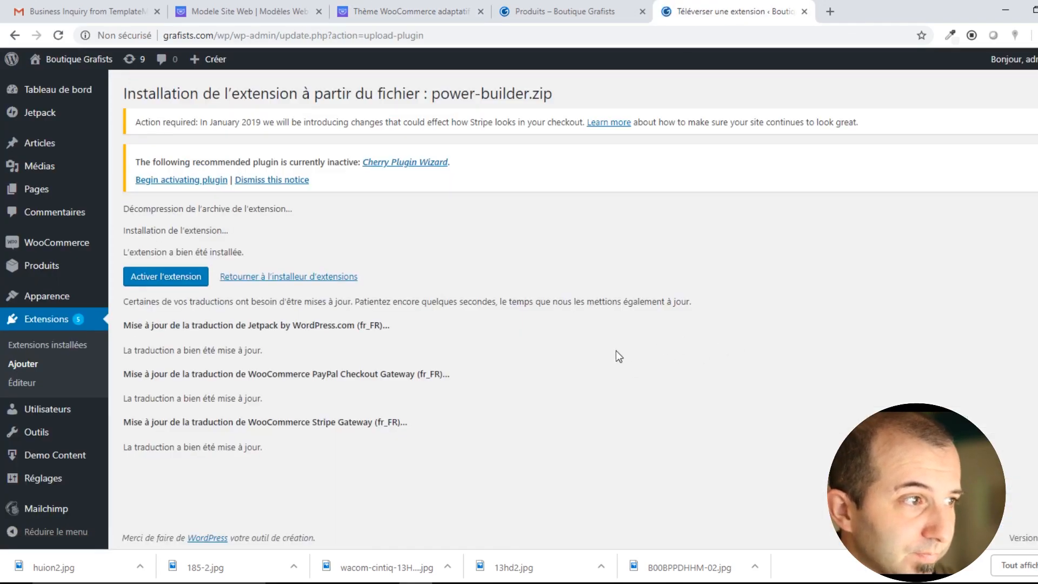
# Activate the freshly installed Power Builder plugin via 'Activer l'extension'.
pyautogui.click(168, 279)
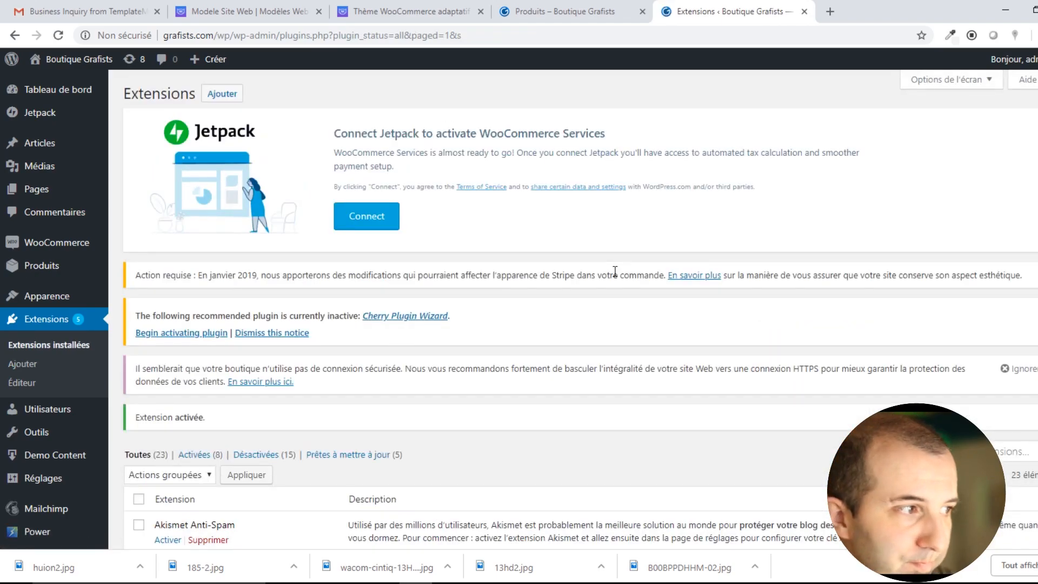
# Open Page d'exemple from Toutes les pages and switch it to Power builder.
pyautogui.moveTo(59, 192)
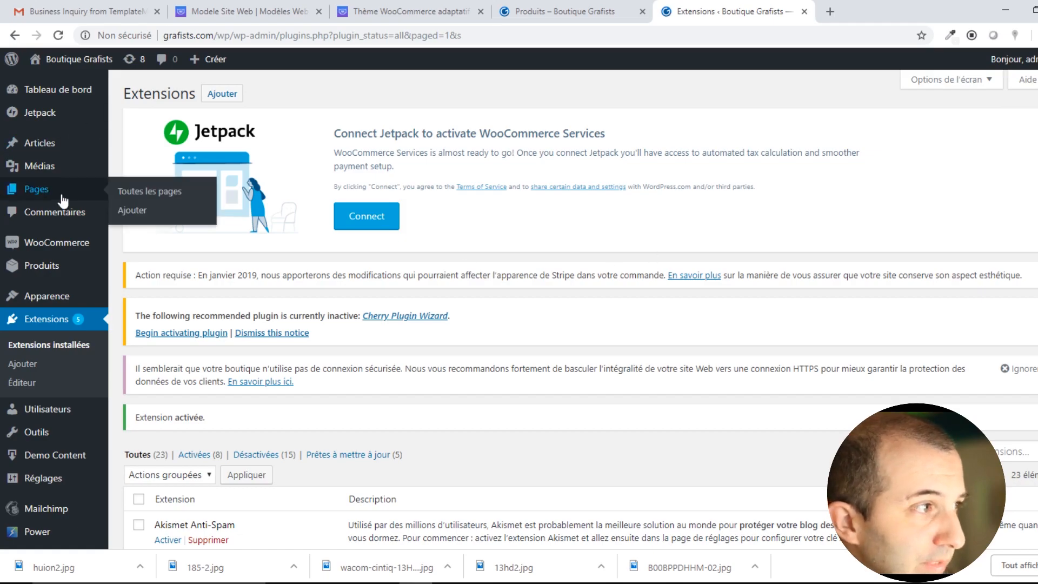
pyautogui.click(147, 194)
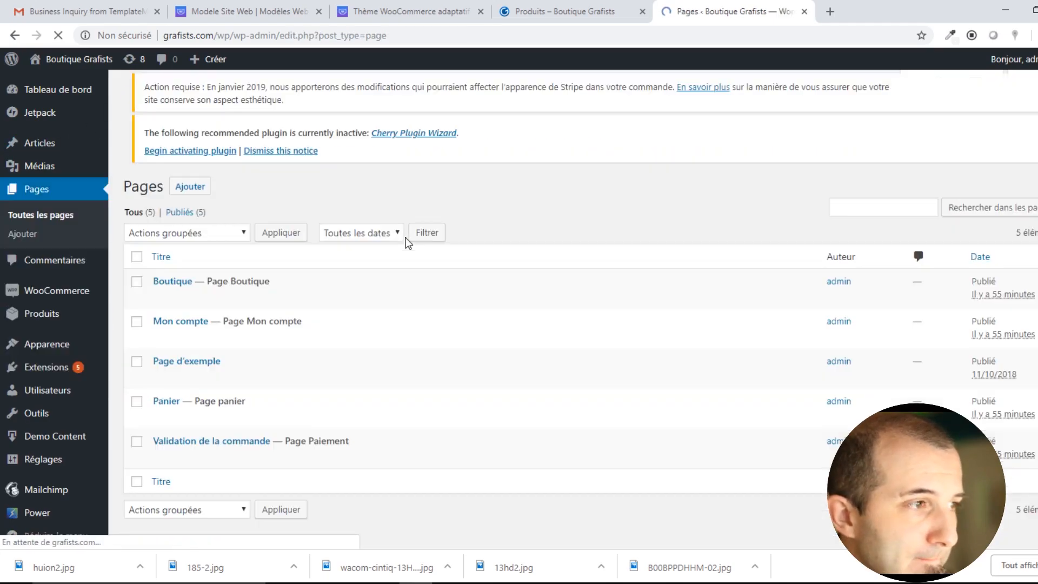
pyautogui.click(184, 365)
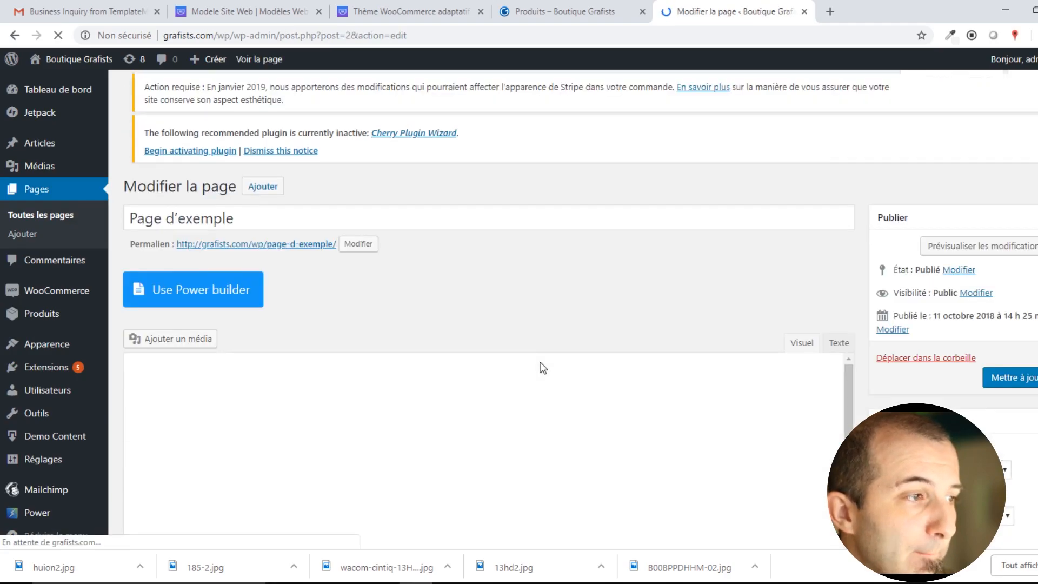
pyautogui.scroll(-1, 216, 292)
pyautogui.scroll(-3, 219, 173)
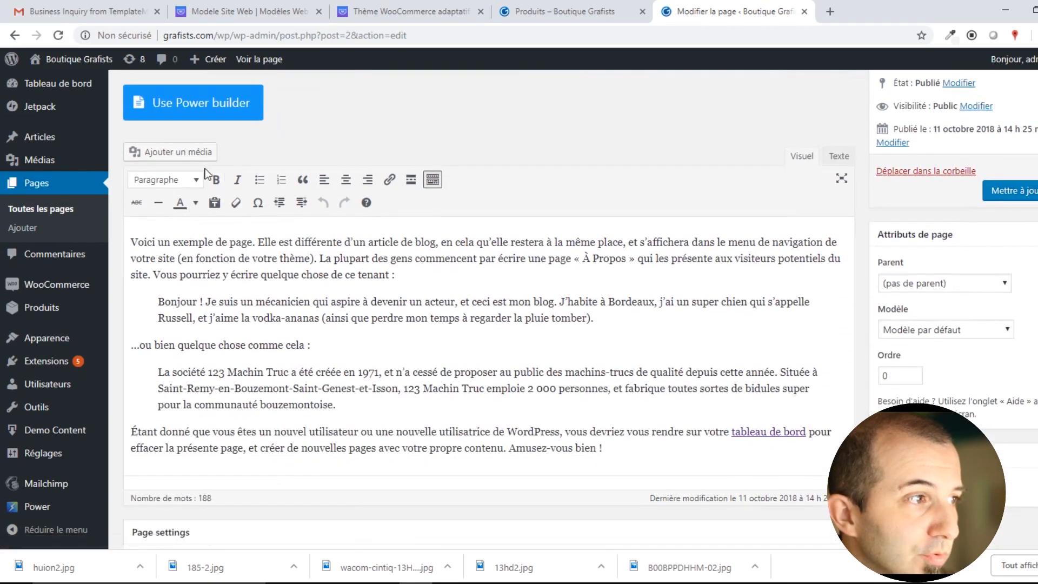
pyautogui.scroll(3, 215, 129)
pyautogui.click(217, 227)
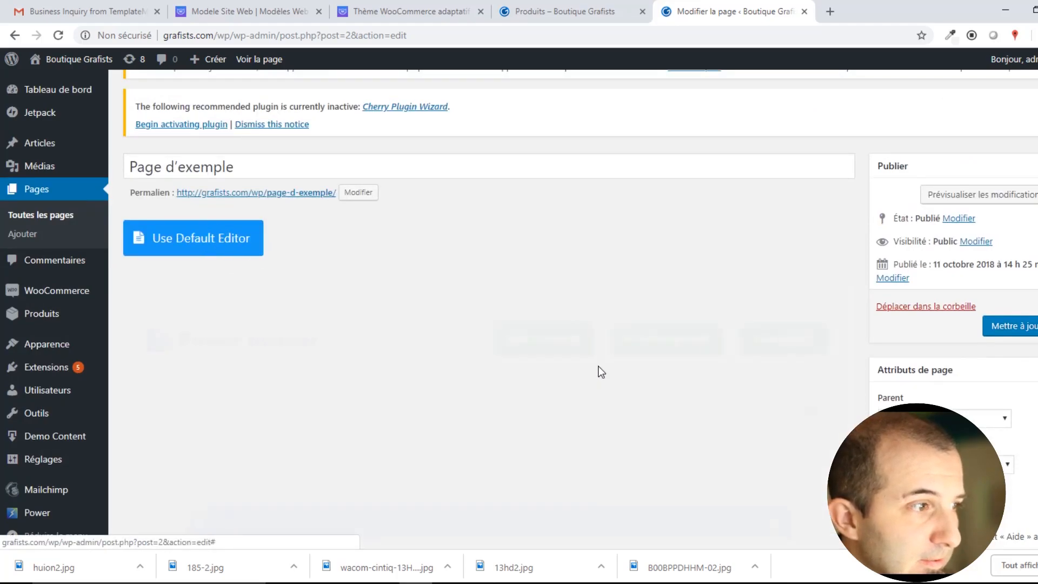
pyautogui.scroll(-1, 600, 371)
pyautogui.scroll(-3, 601, 371)
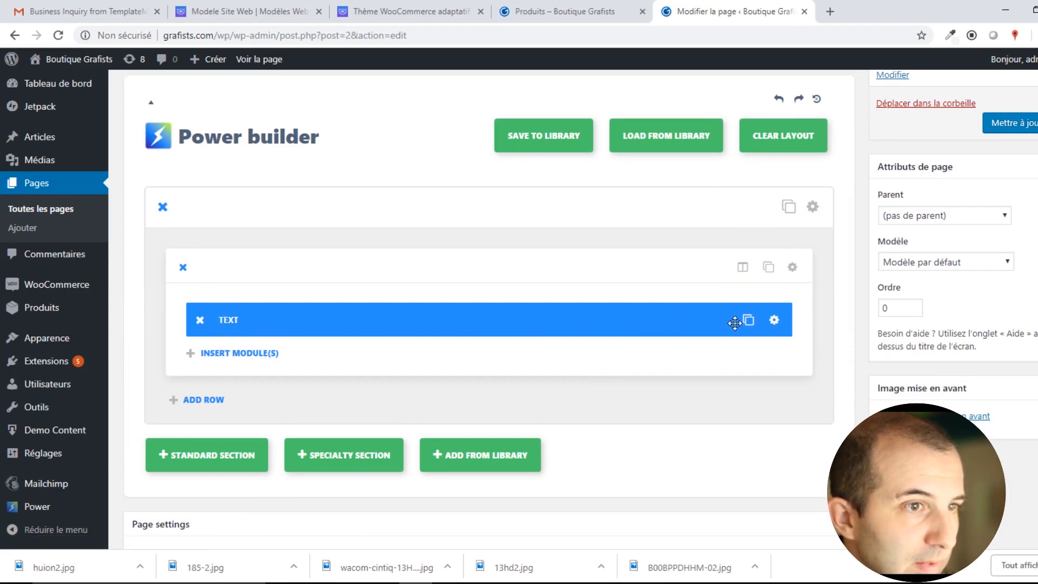
# Change the text row to a 2/3 + 1/3 layout and insert a module in the empty column.
pyautogui.click(744, 270)
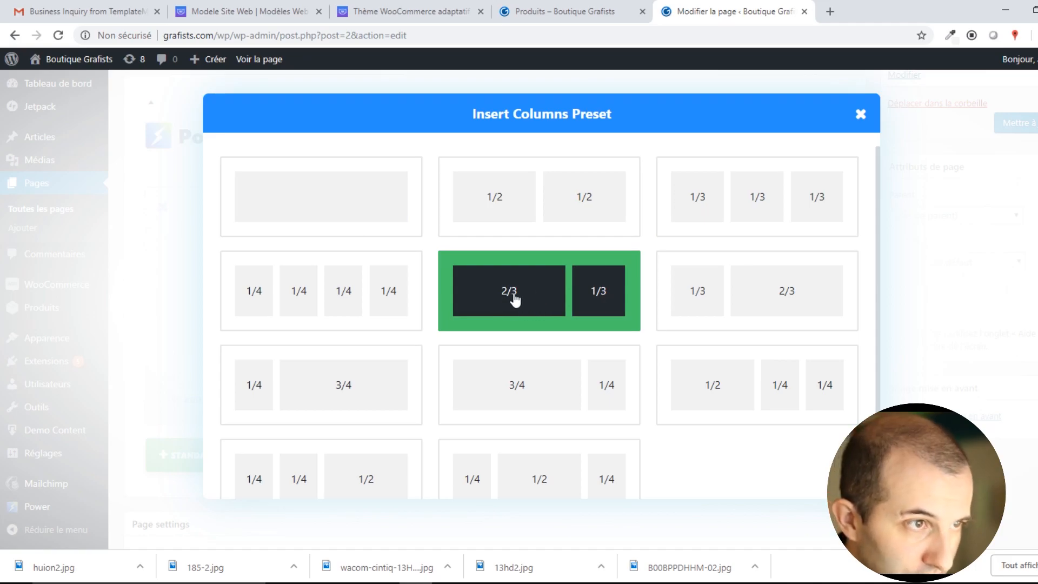
pyautogui.click(596, 304)
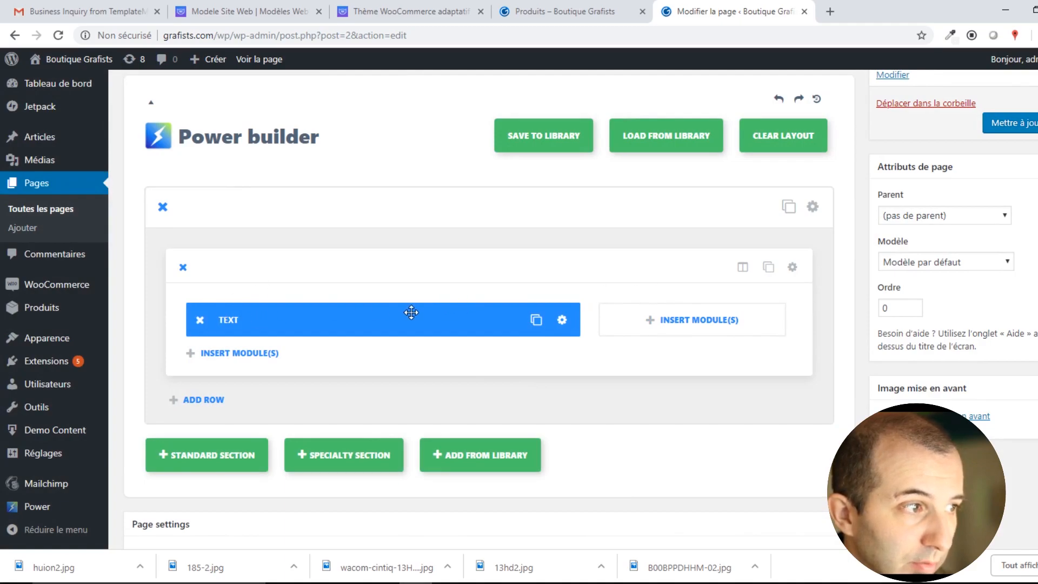
pyautogui.click(668, 324)
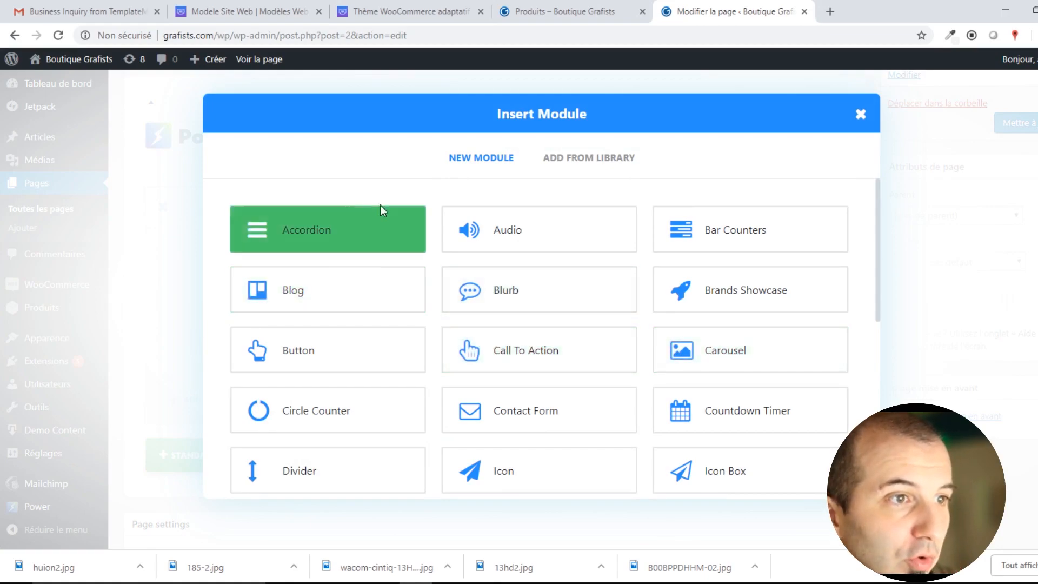
pyautogui.scroll(-3, 752, 346)
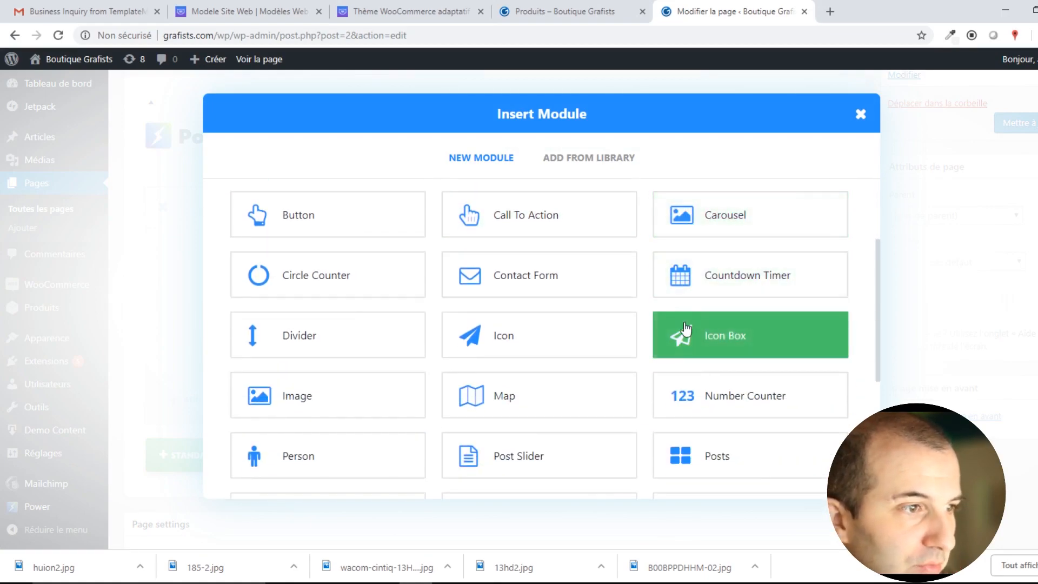
pyautogui.scroll(-2, 498, 427)
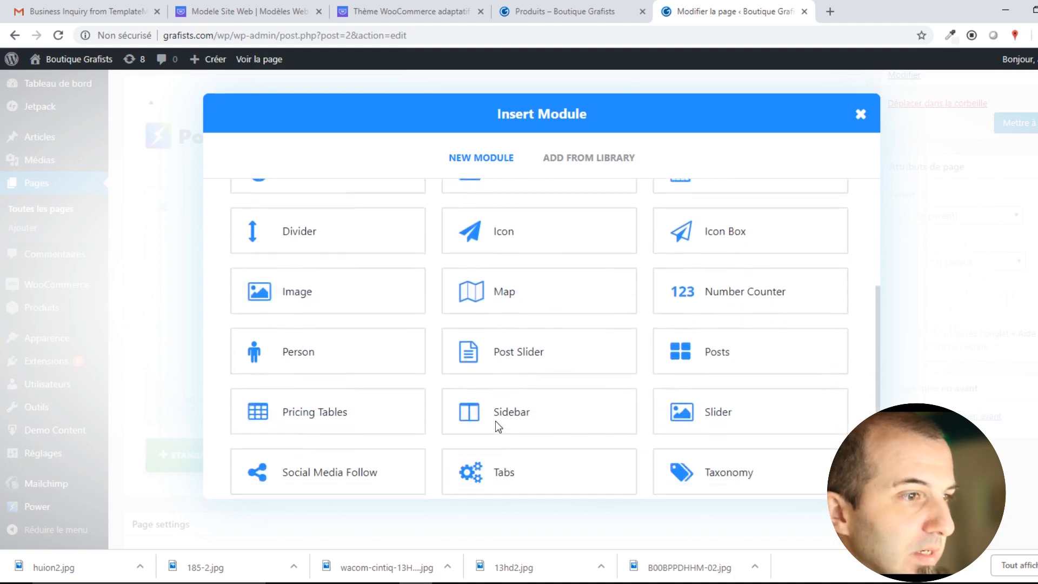
pyautogui.scroll(-3, 602, 340)
pyautogui.scroll(3, 626, 425)
# Add an Image module holding huion2.jpg to the 1/3 column and update the page.
pyautogui.click(352, 275)
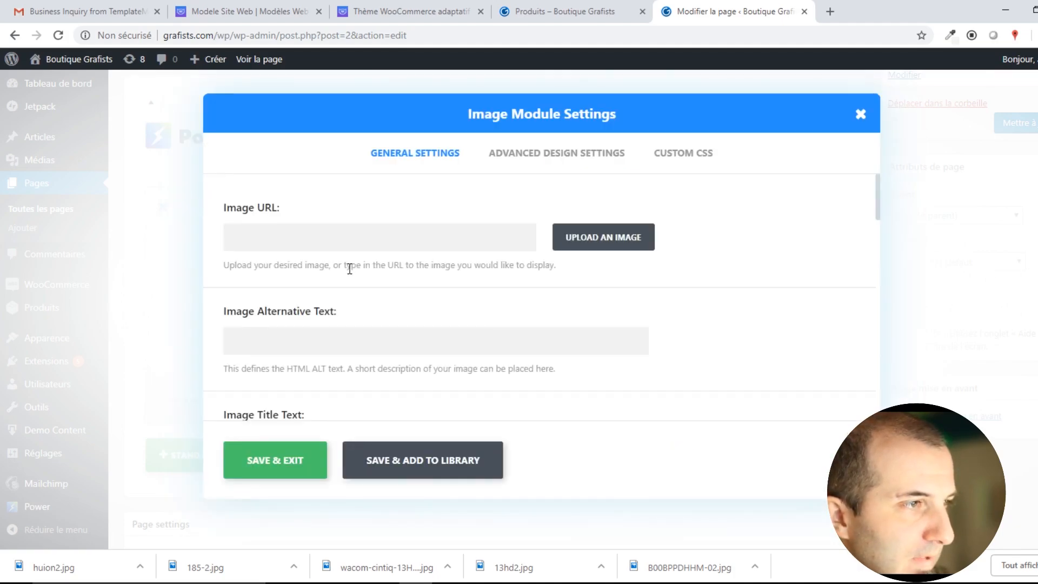
pyautogui.click(592, 238)
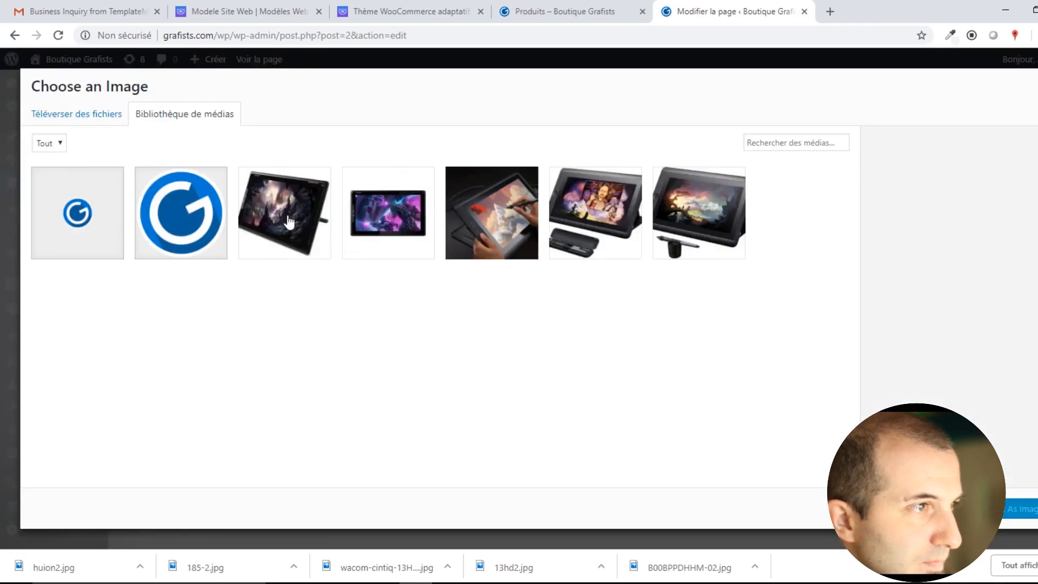
pyautogui.click(432, 232)
pyautogui.click(284, 214)
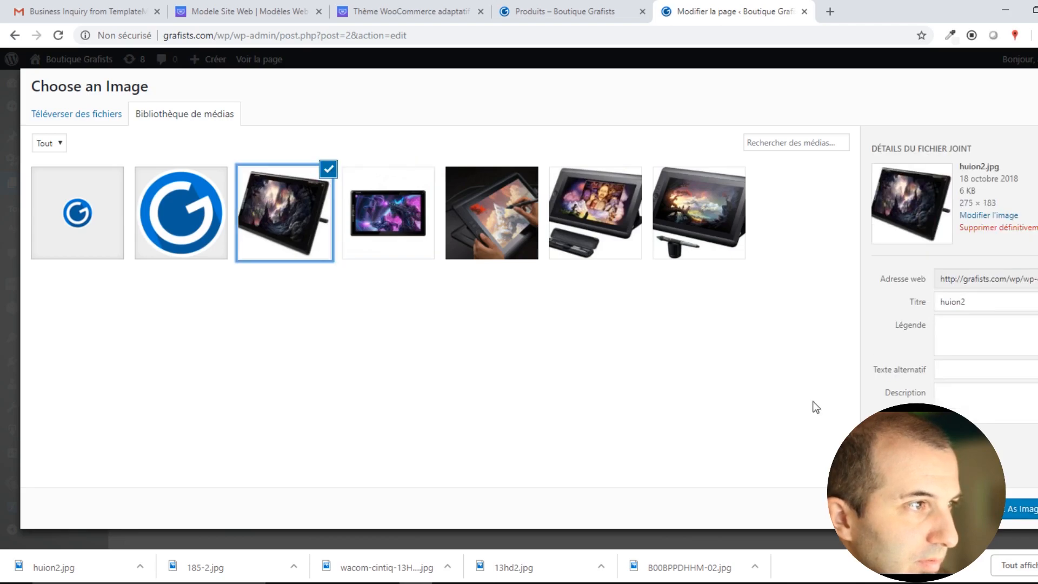
pyautogui.click(1021, 509)
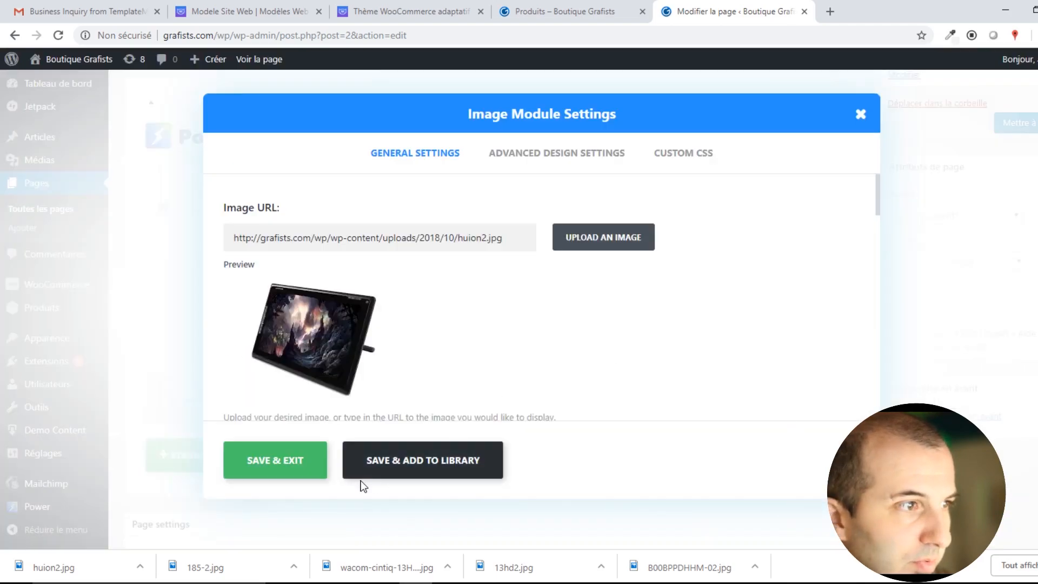
pyautogui.click(267, 462)
pyautogui.click(1005, 123)
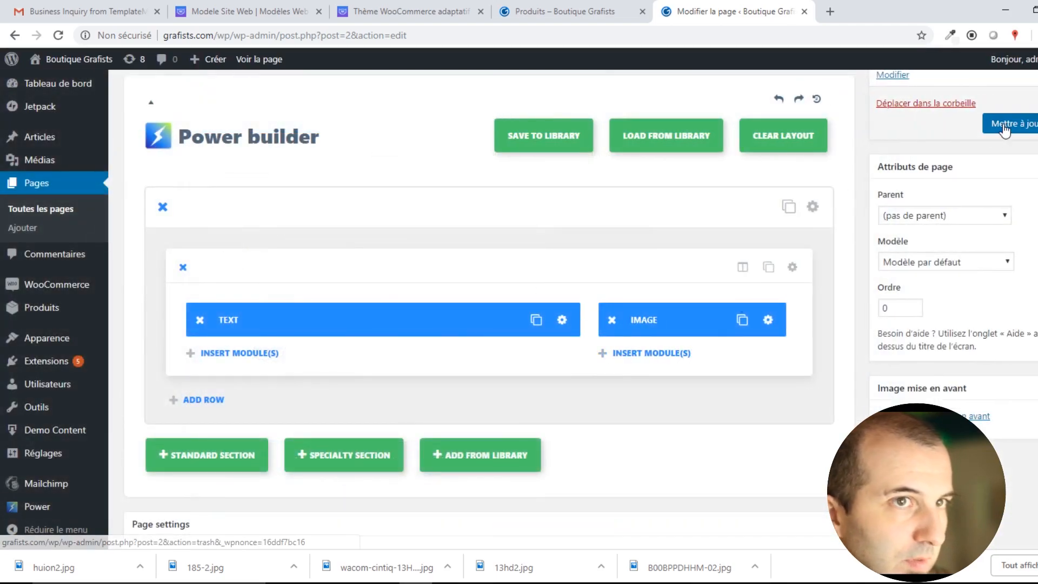
pyautogui.click(589, 11)
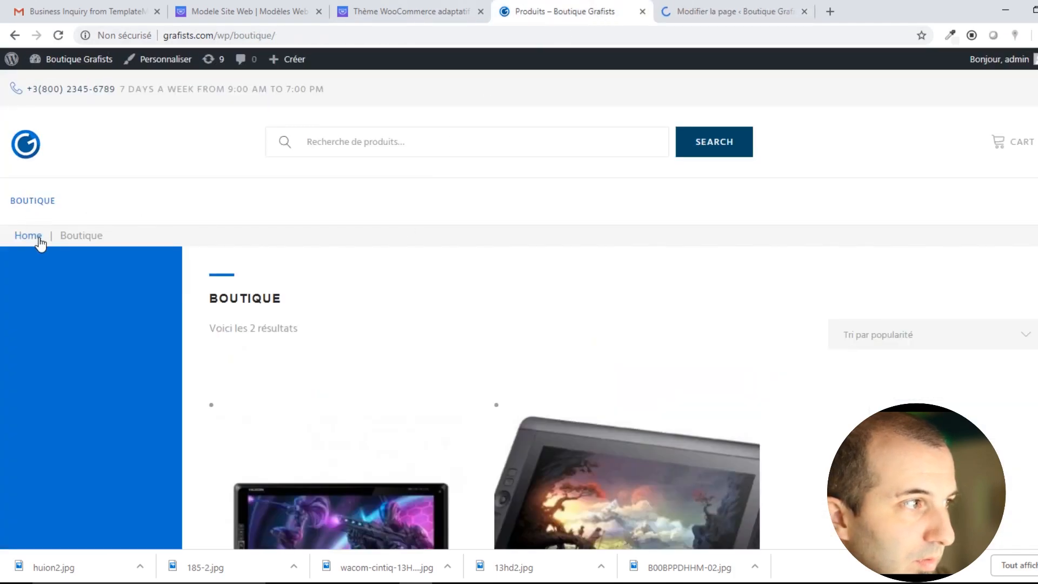
# Reload and scroll the live blog home page, then return to the Page d'exemple editor.
pyautogui.click(41, 233)
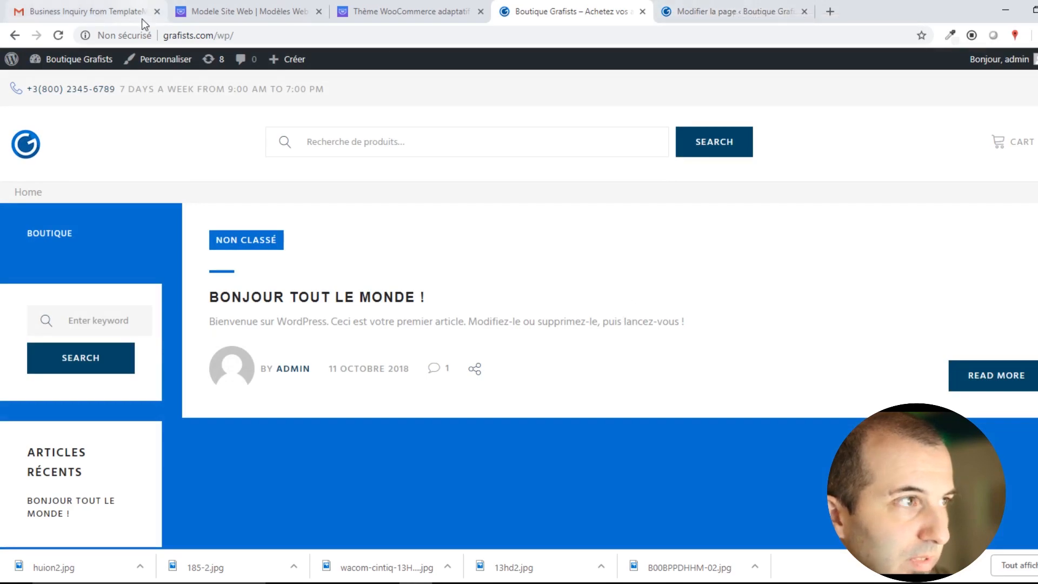
pyautogui.click(58, 35)
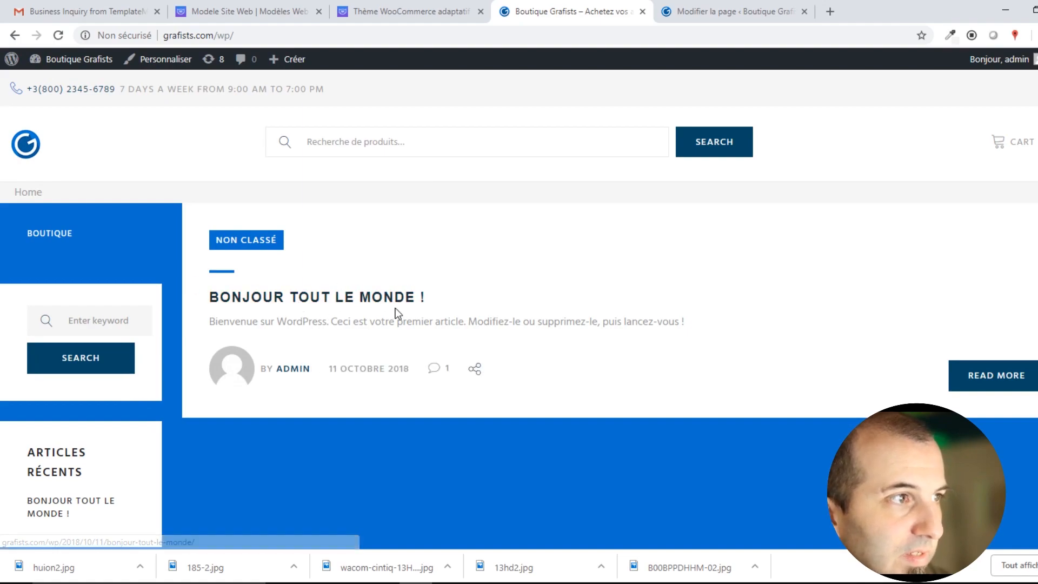
pyautogui.scroll(-5, 371, 207)
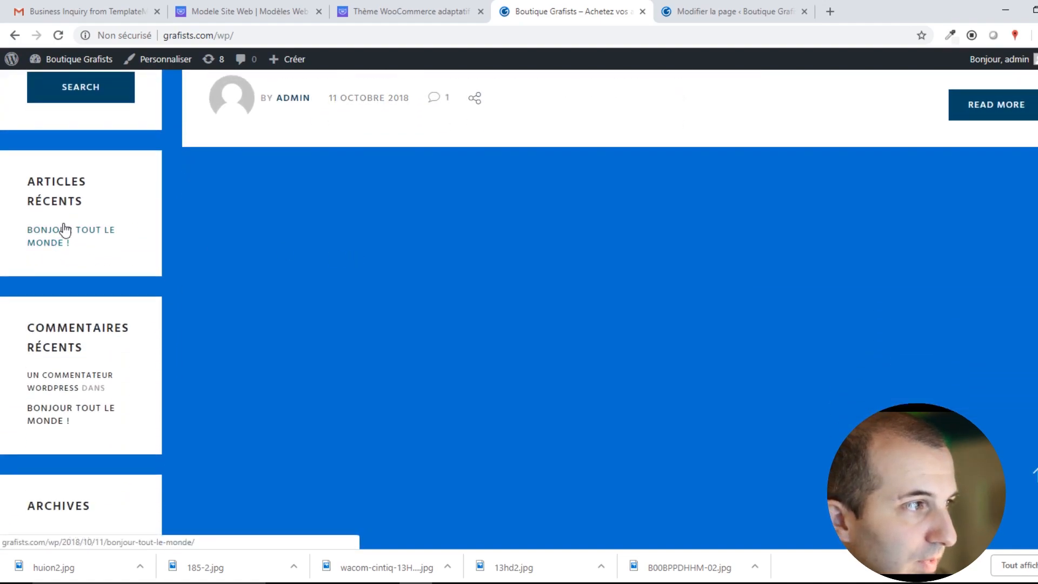
pyautogui.scroll(-10, 125, 381)
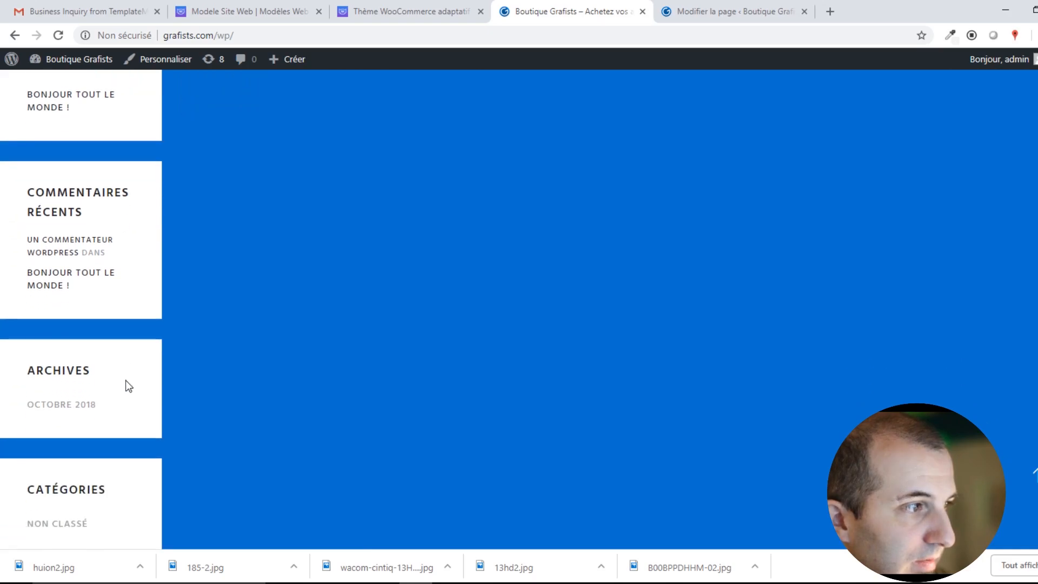
pyautogui.scroll(6, 271, 387)
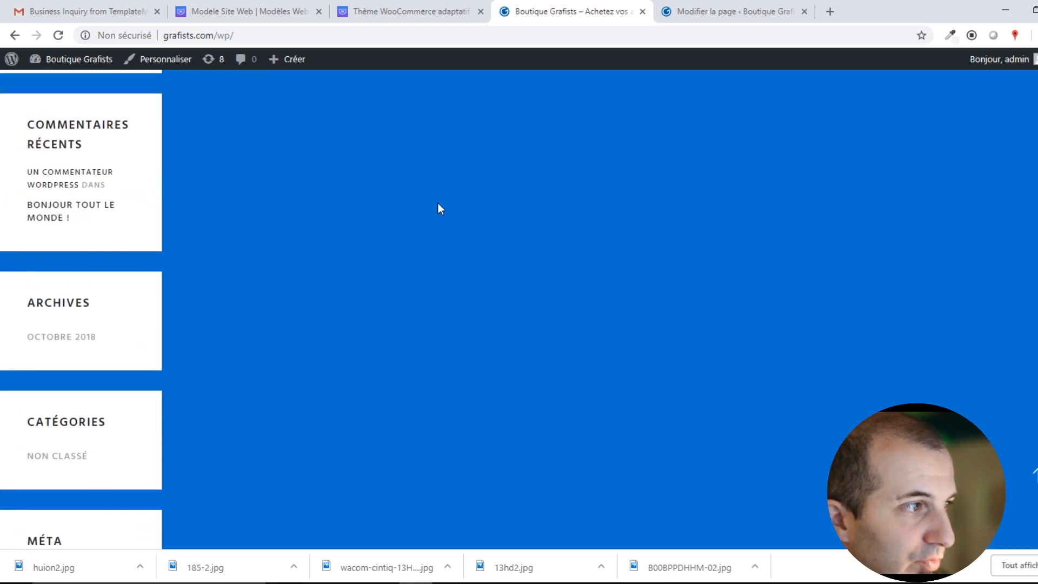
pyautogui.click(689, 9)
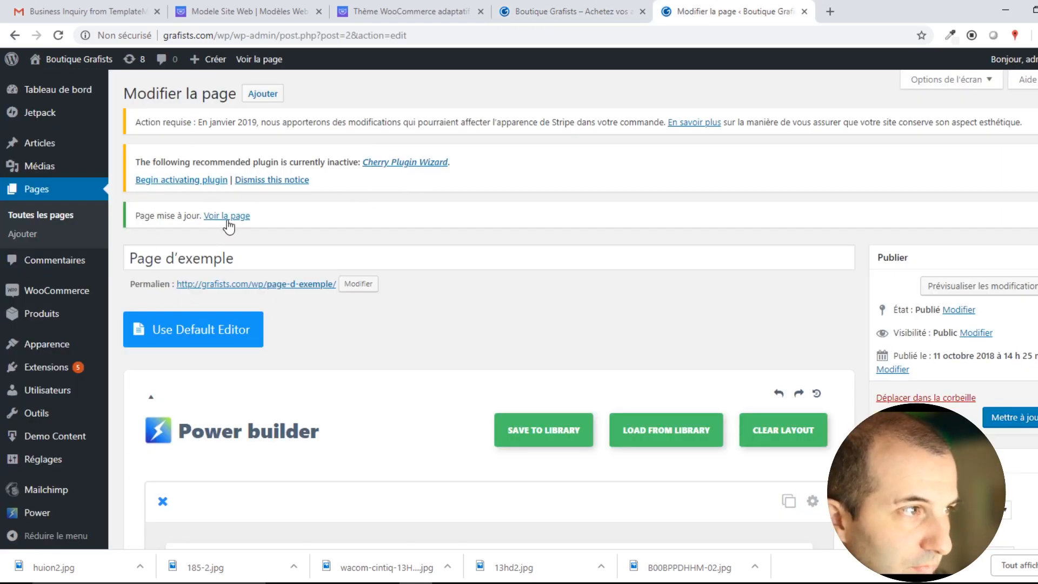
# View the live Page d'exemple with the tablet image beside the text, then edit it.
pyautogui.click(225, 216)
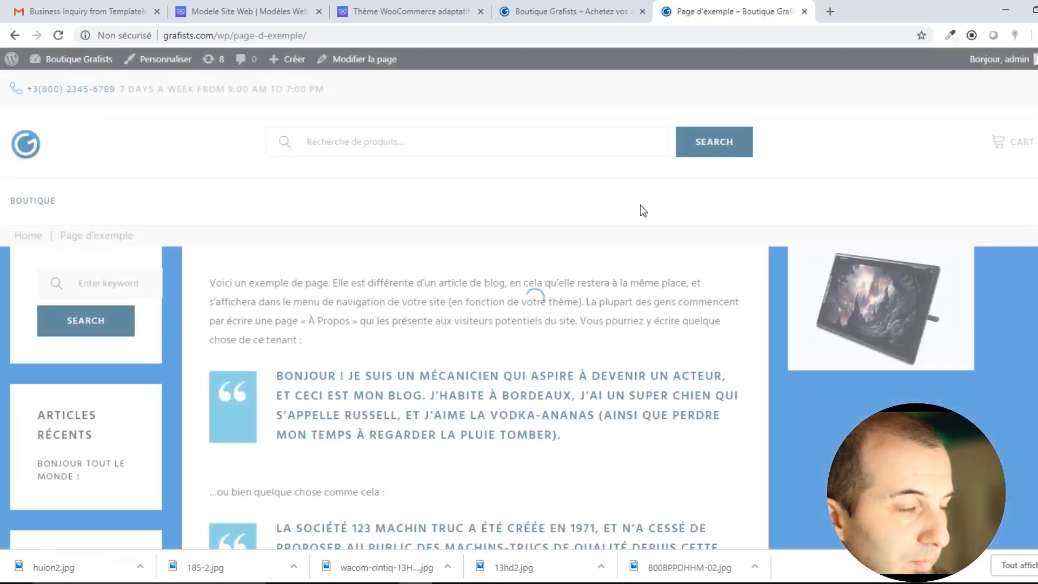
pyautogui.scroll(-5, 677, 324)
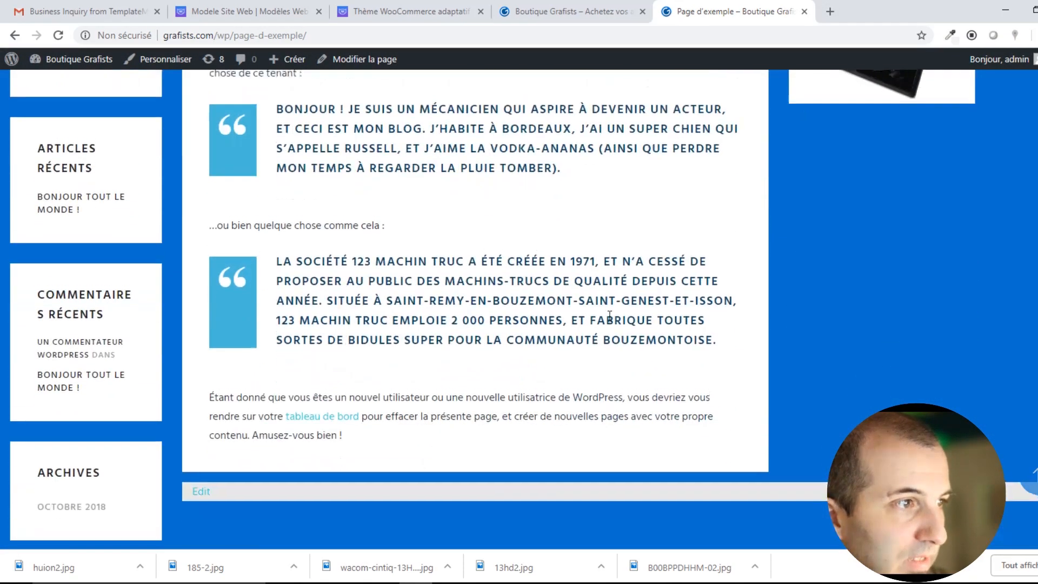
pyautogui.scroll(5, 610, 316)
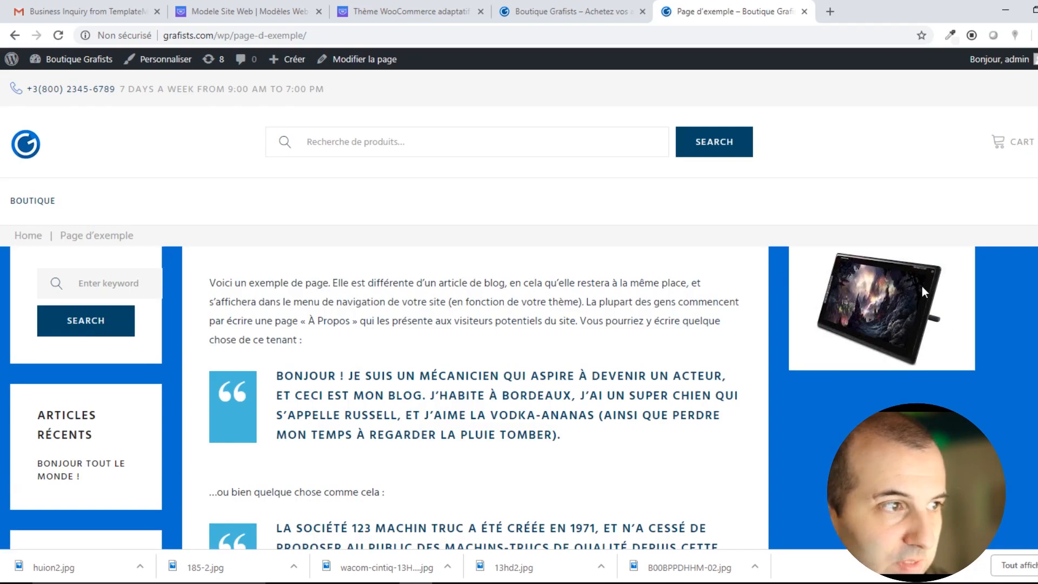
pyautogui.scroll(-4, 923, 287)
pyautogui.scroll(4, 507, 395)
pyautogui.click(579, 11)
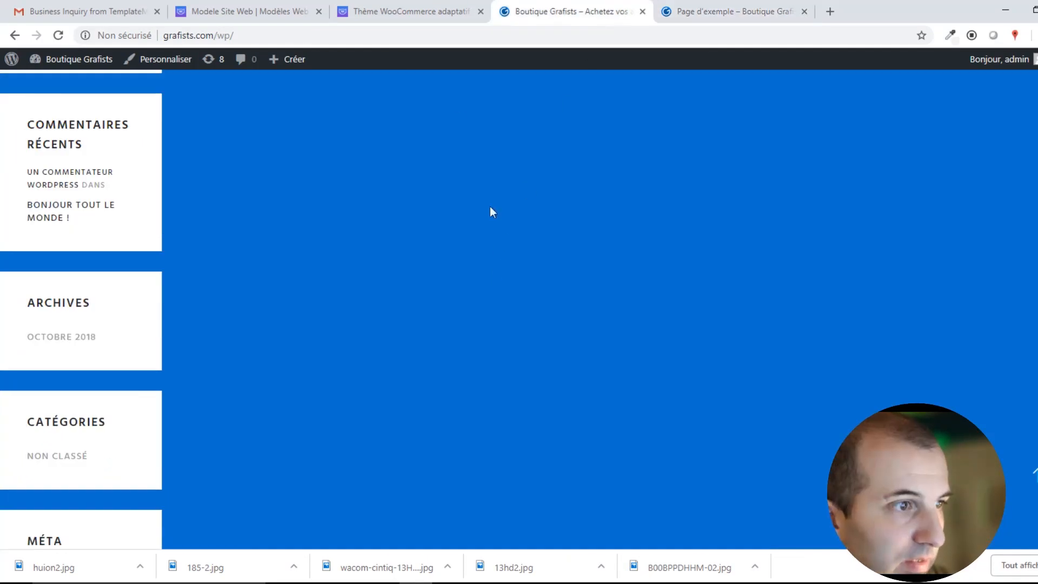
pyautogui.click(703, 10)
pyautogui.click(140, 62)
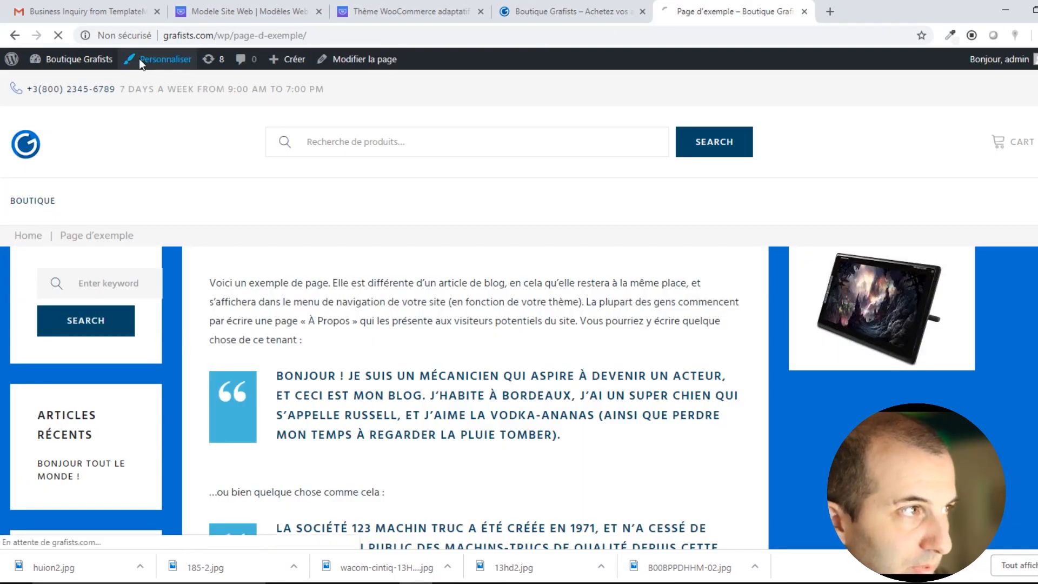
pyautogui.click(365, 60)
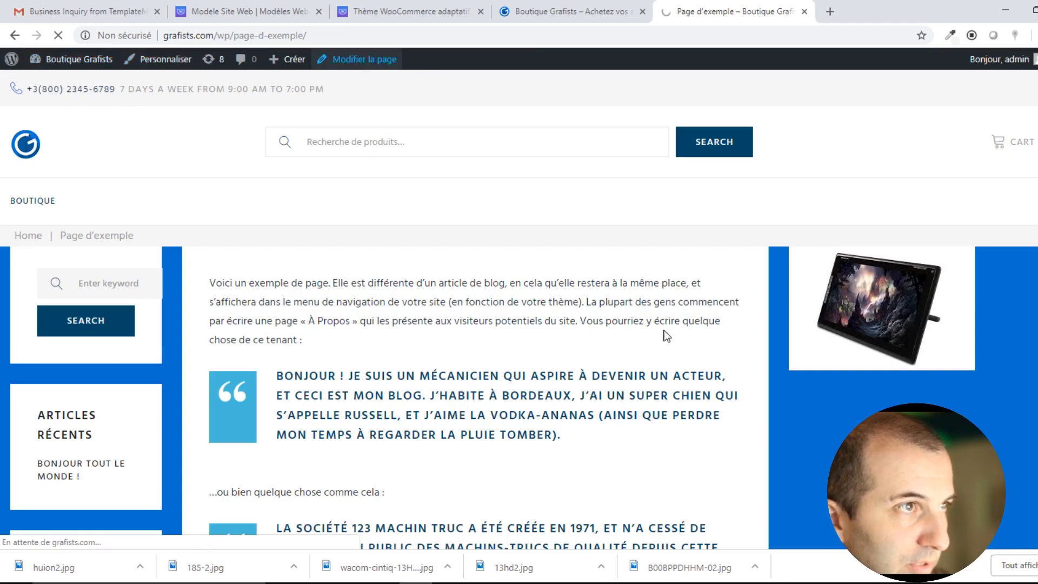
# Add a new row of four 1/4 columns and bring up its module chooser.
pyautogui.scroll(-4, 575, 379)
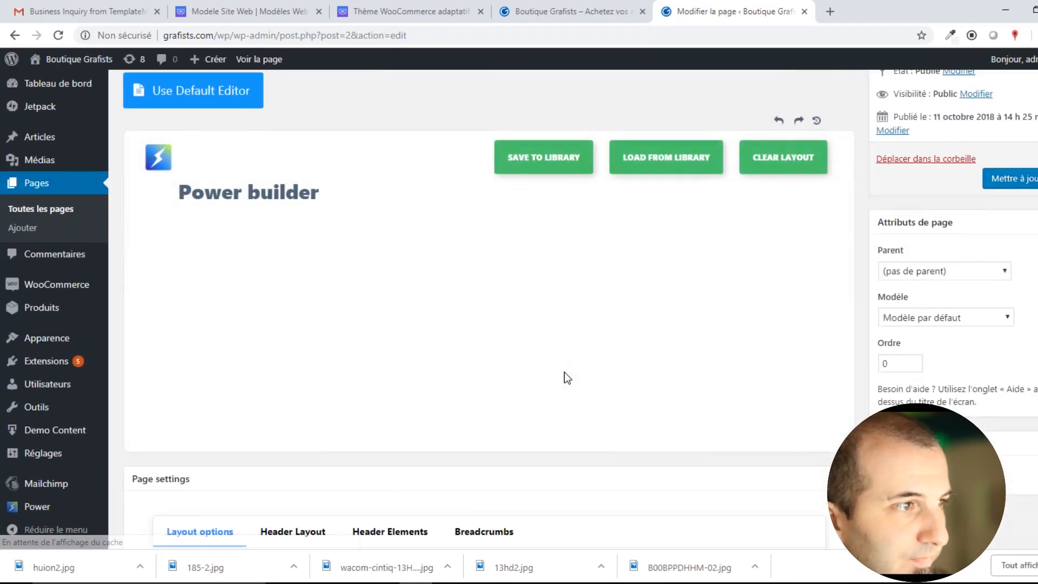
pyautogui.scroll(-3, 563, 377)
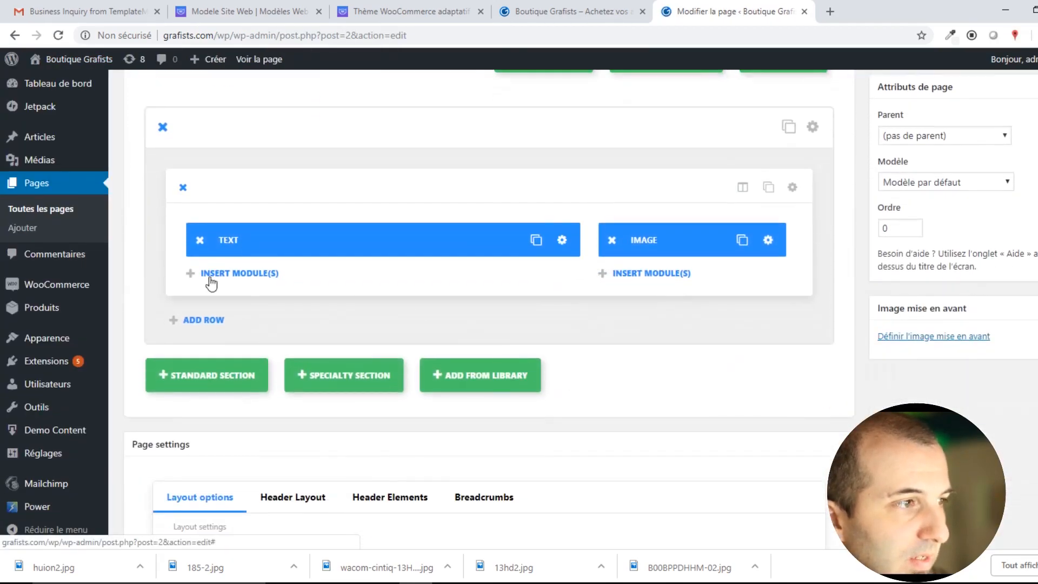
pyautogui.click(206, 322)
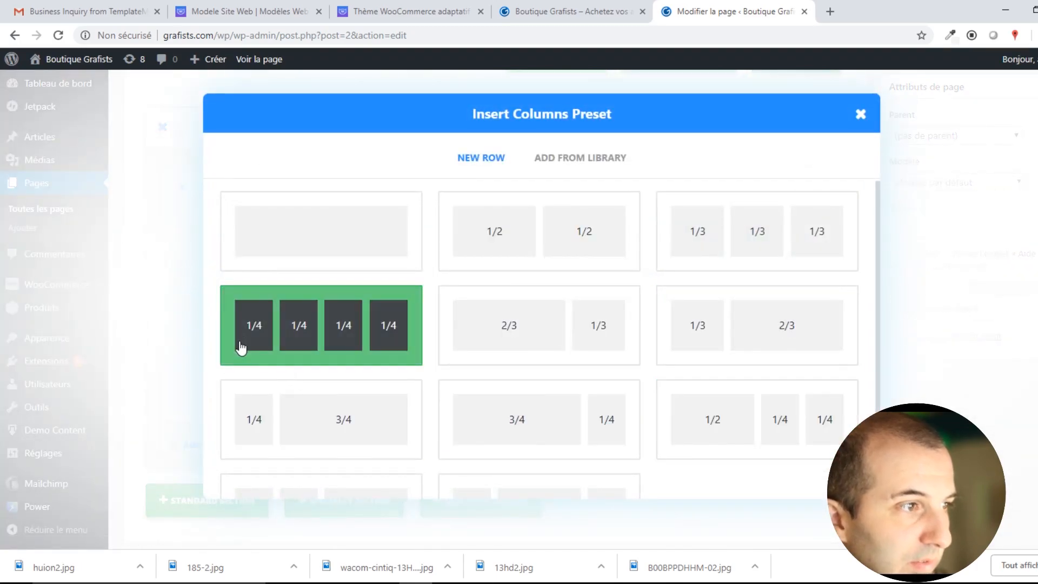
pyautogui.click(307, 328)
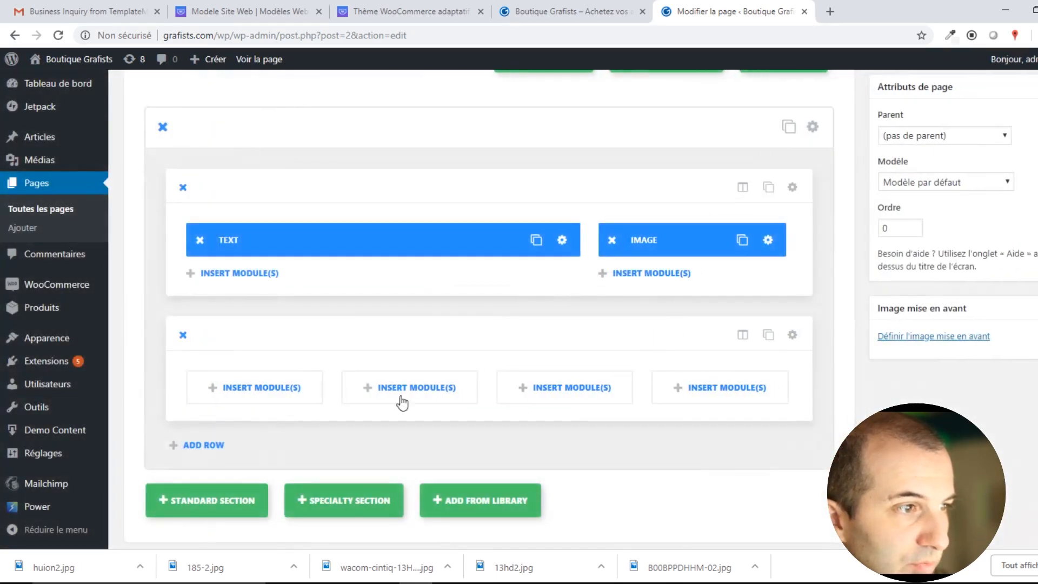
pyautogui.click(252, 388)
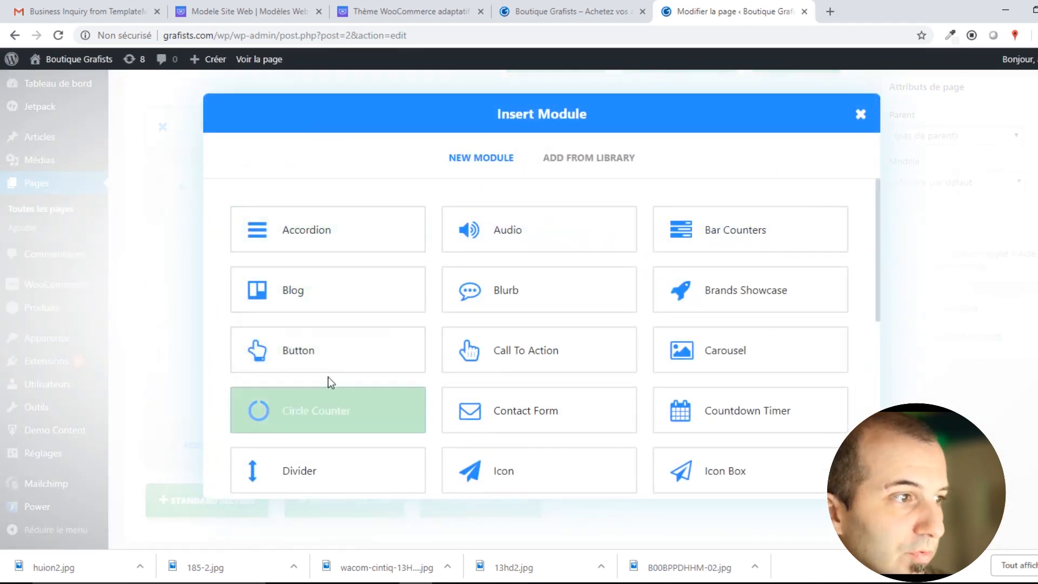
pyautogui.scroll(-3, 539, 411)
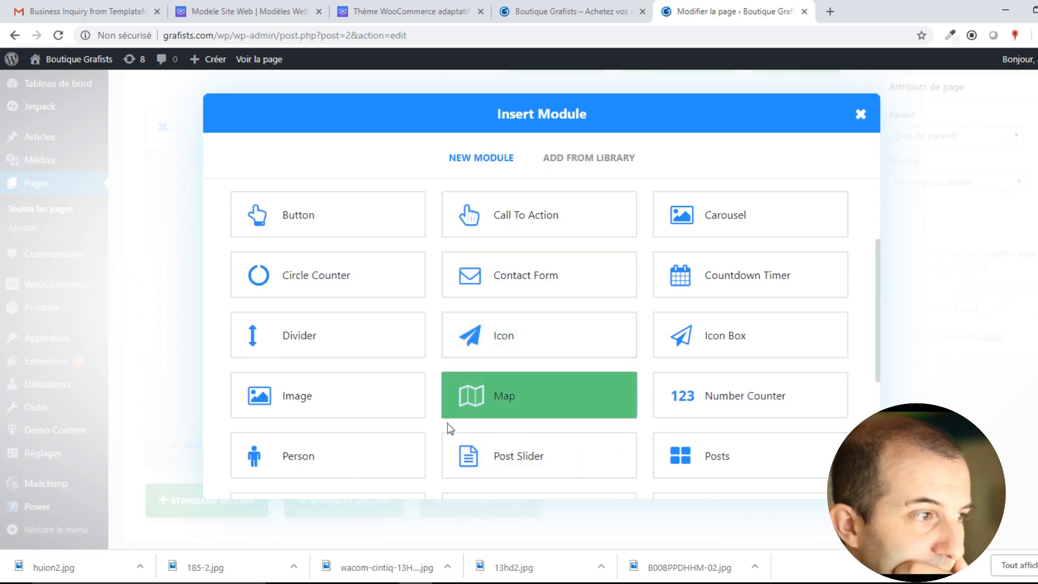
# Insert a Map module and add an 'entreprise' pin whose address lookup fails.
pyautogui.click(546, 399)
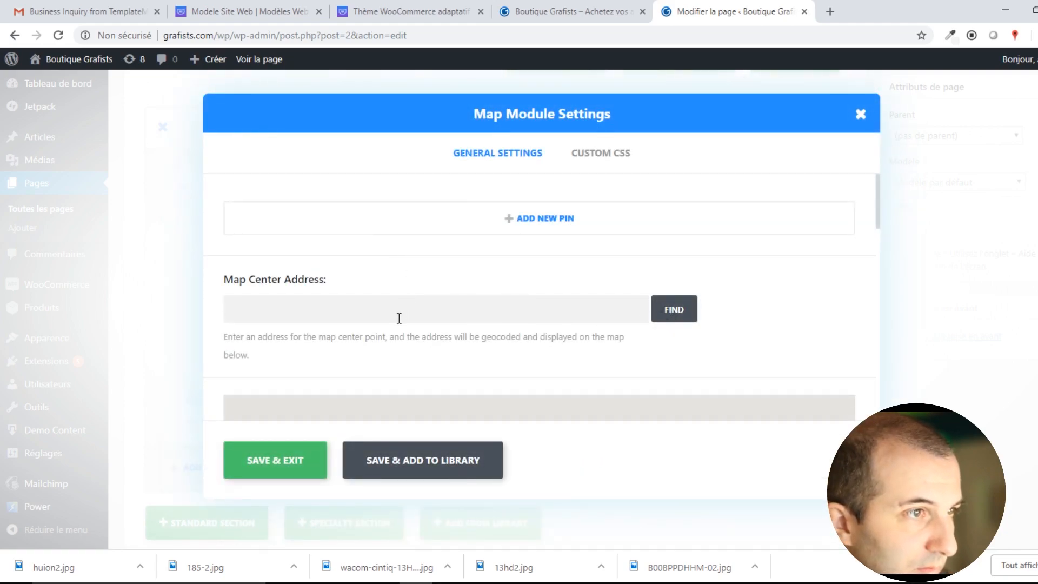
pyautogui.click(399, 318)
pyautogui.click(552, 219)
pyautogui.click(298, 234)
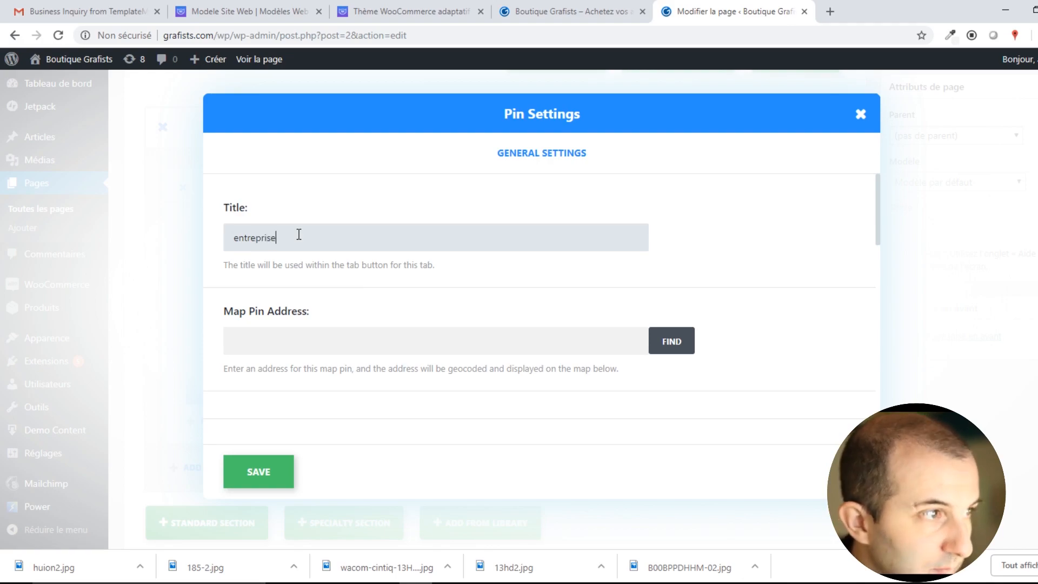
pyautogui.click(297, 341)
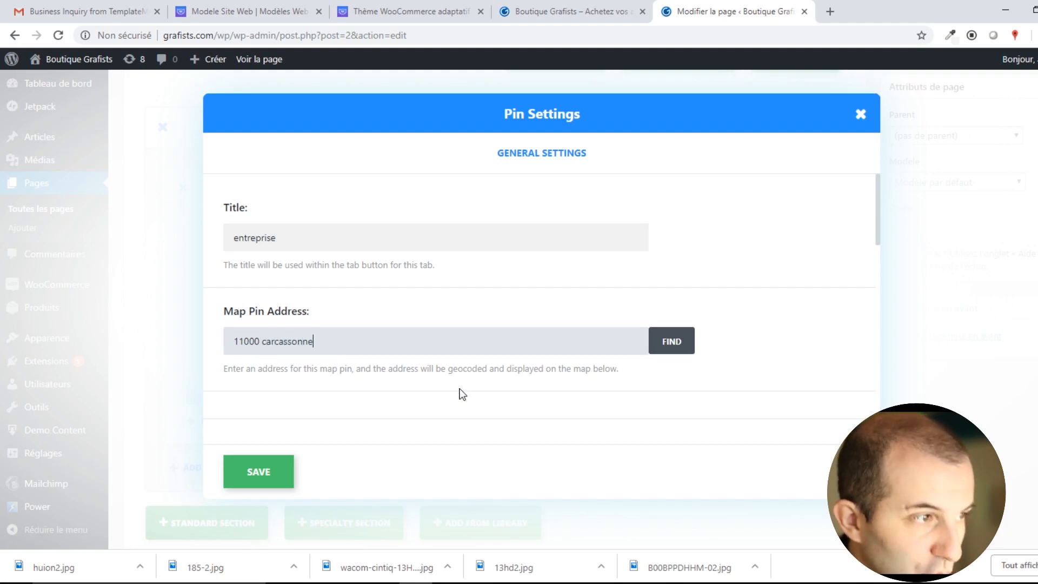
pyautogui.click(674, 340)
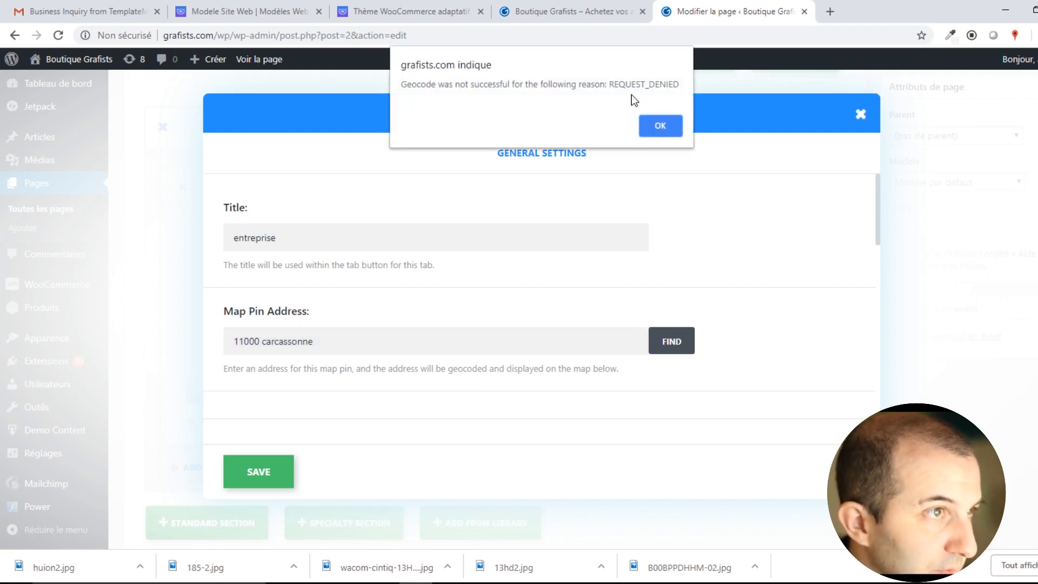
pyautogui.click(658, 122)
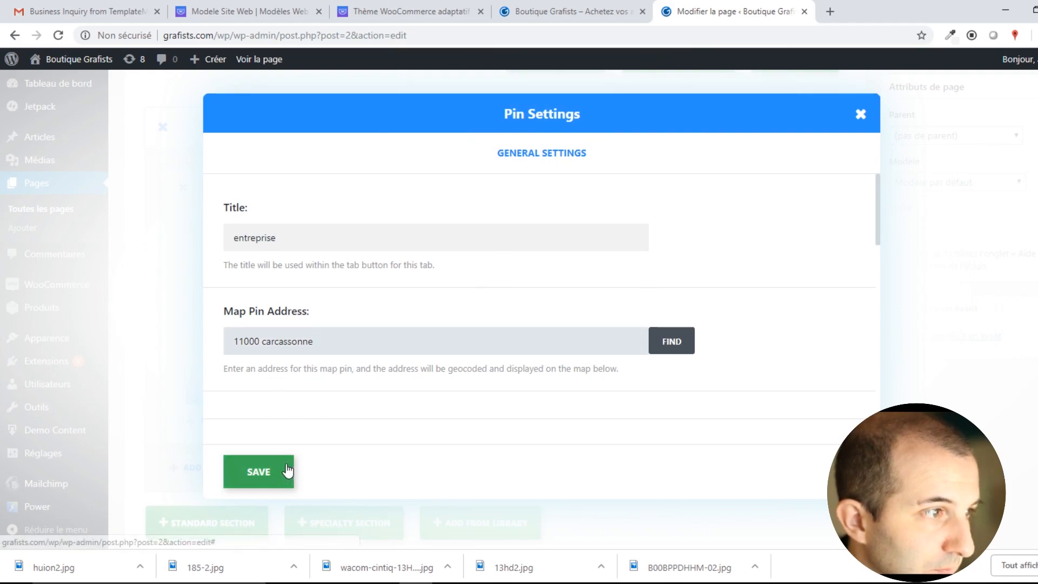
pyautogui.click(259, 471)
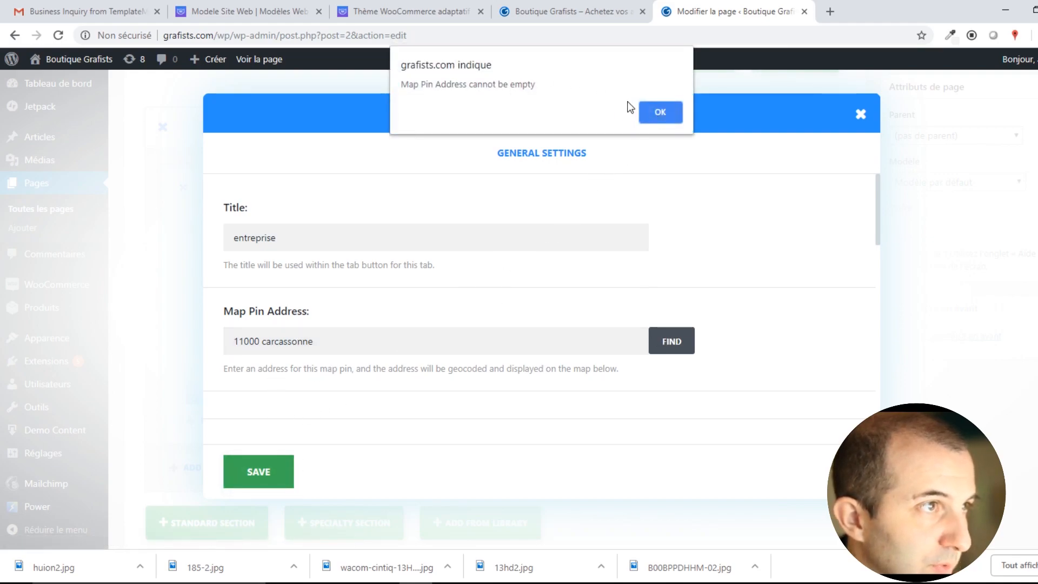
pyautogui.click(660, 107)
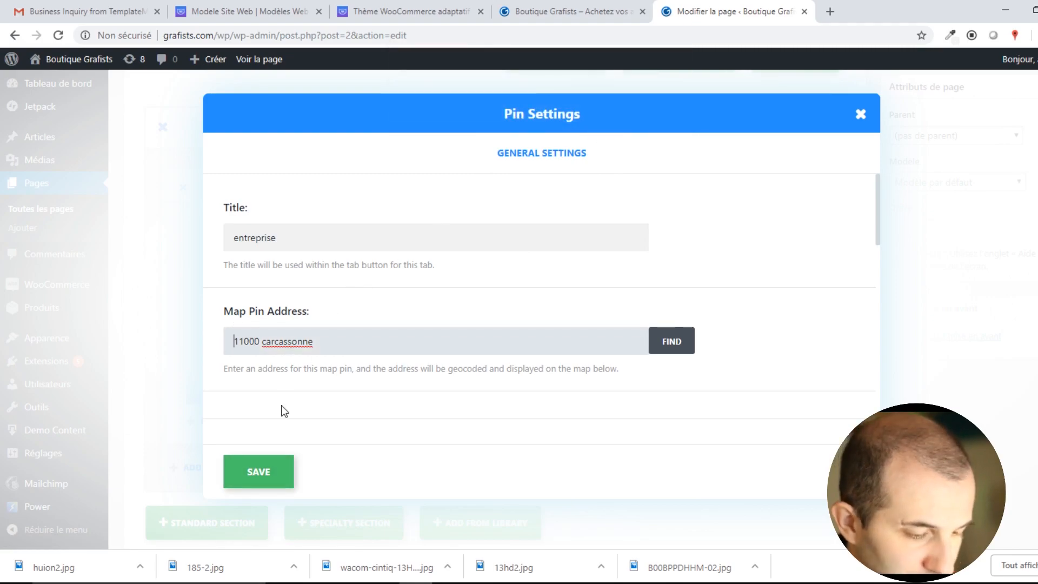
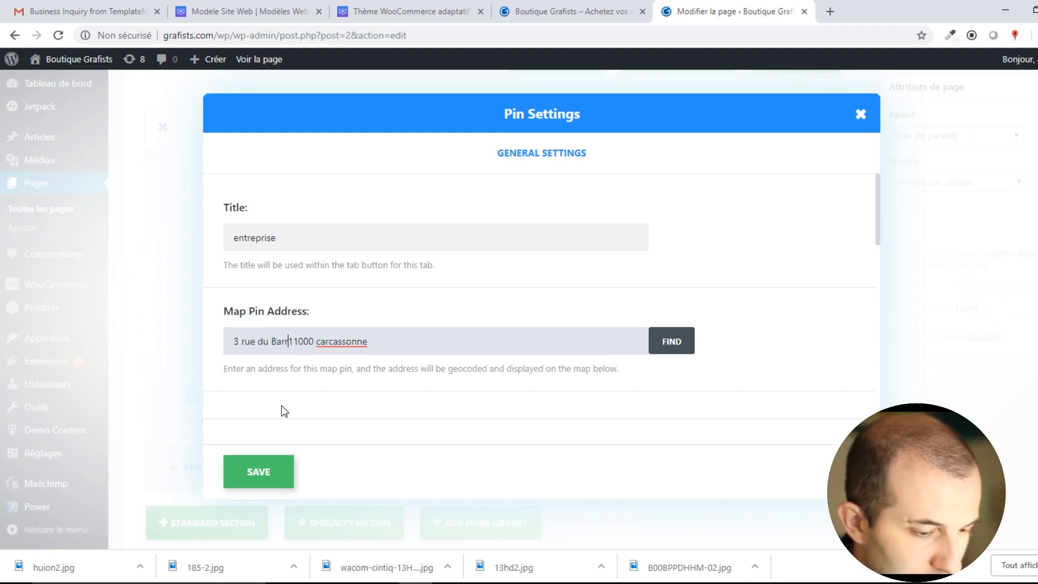
# Retry the pin's street address, close the failing dialogs, and delete the Map module.
pyautogui.press('Return')
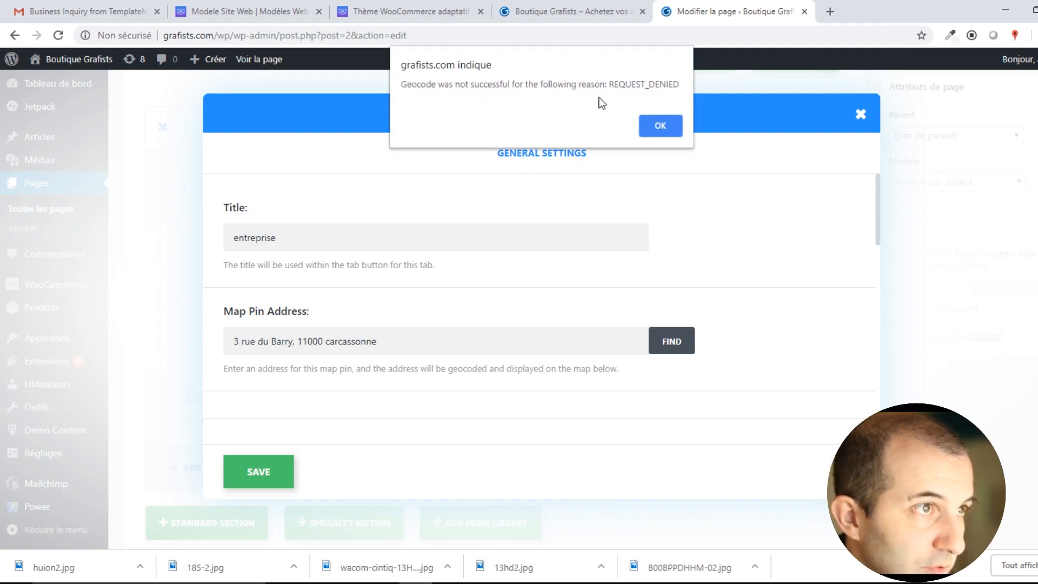
pyautogui.click(662, 126)
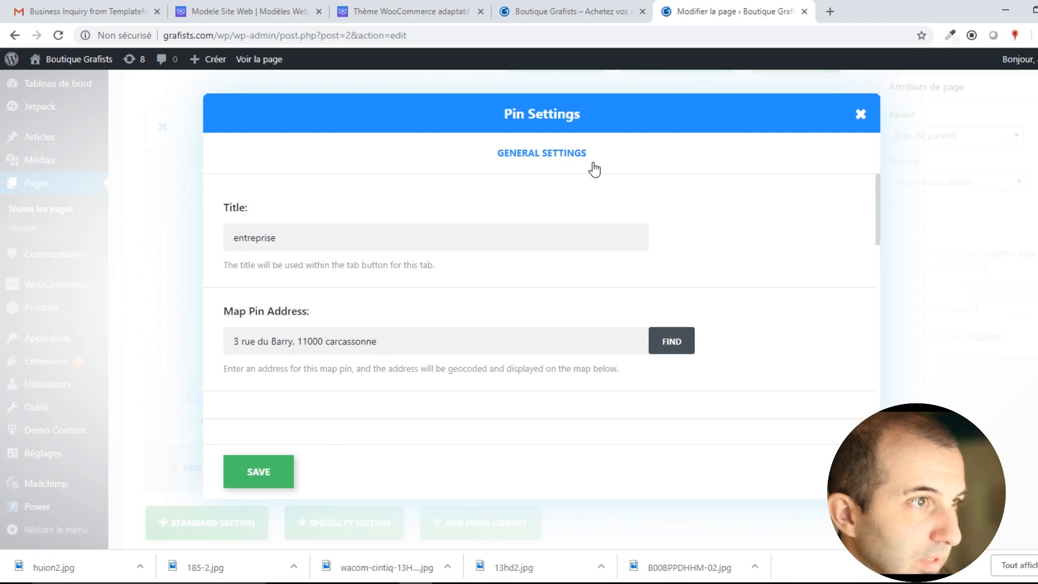
pyautogui.click(861, 114)
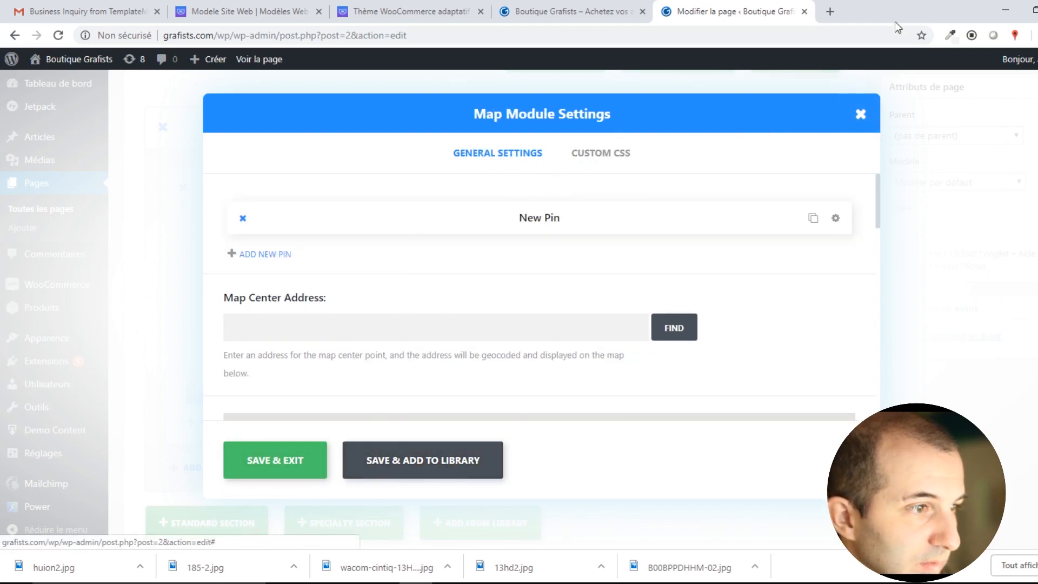
pyautogui.click(861, 114)
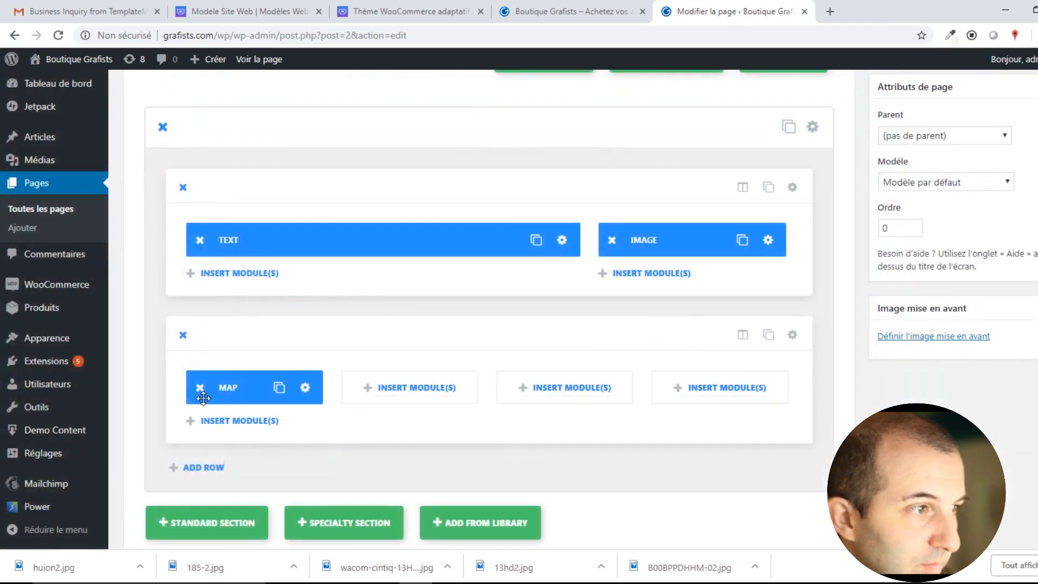
pyautogui.click(199, 389)
# Replace the first column's module with a Text module and save it.
pyautogui.click(242, 387)
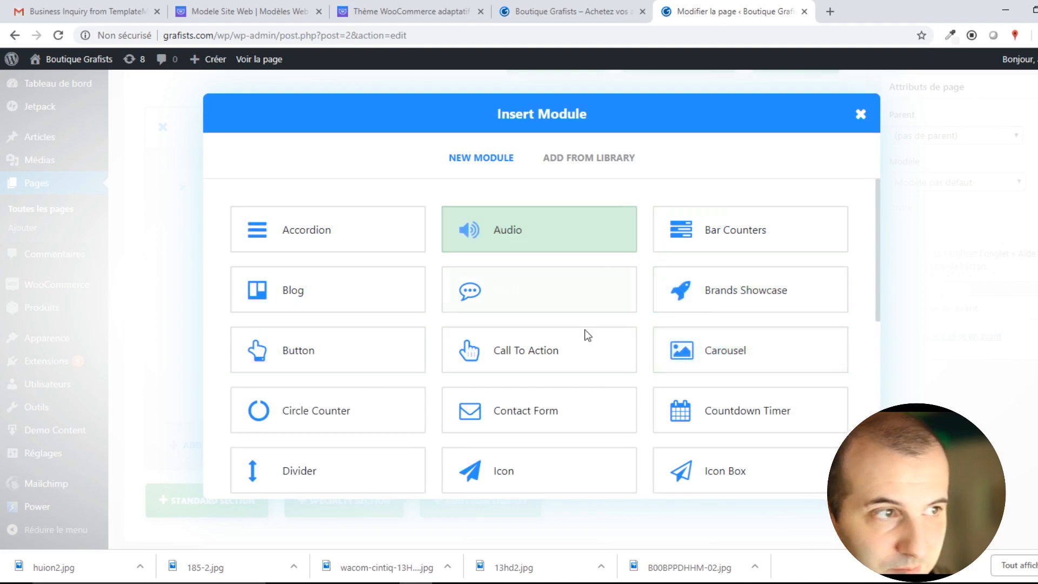
pyautogui.scroll(-1, 587, 376)
pyautogui.scroll(-4, 464, 383)
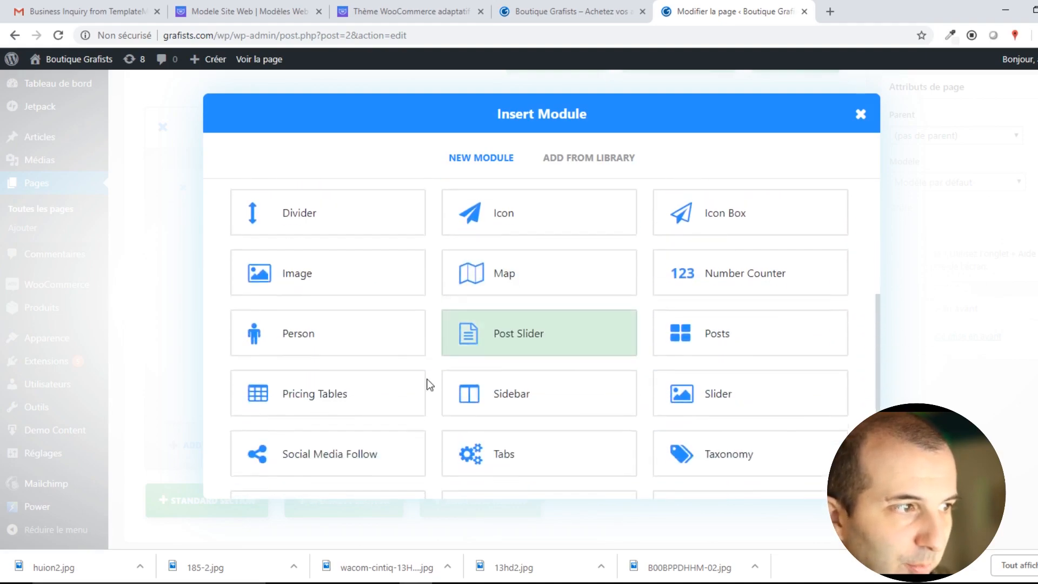
pyautogui.scroll(-2, 540, 379)
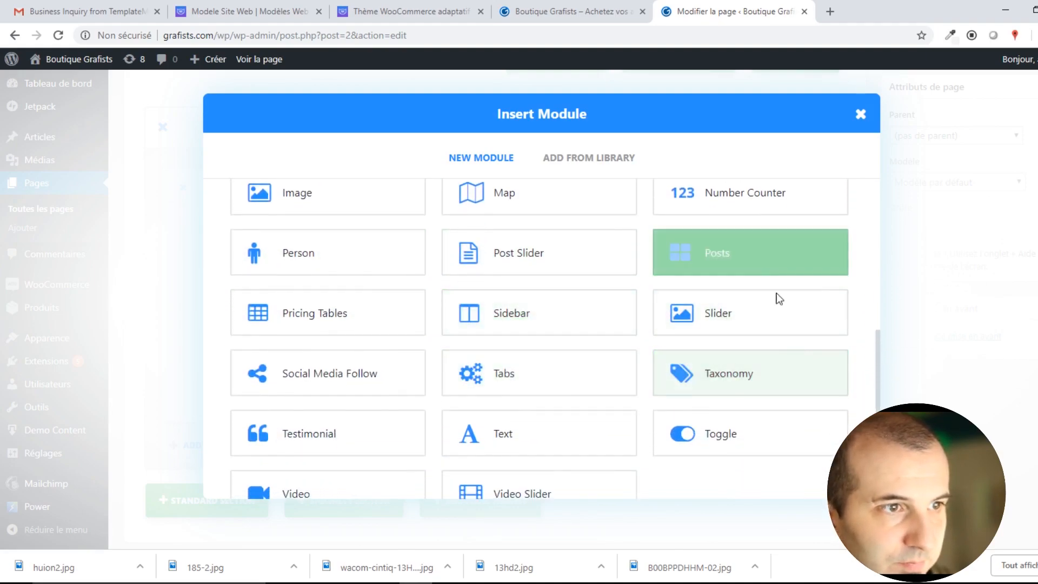
pyautogui.click(524, 437)
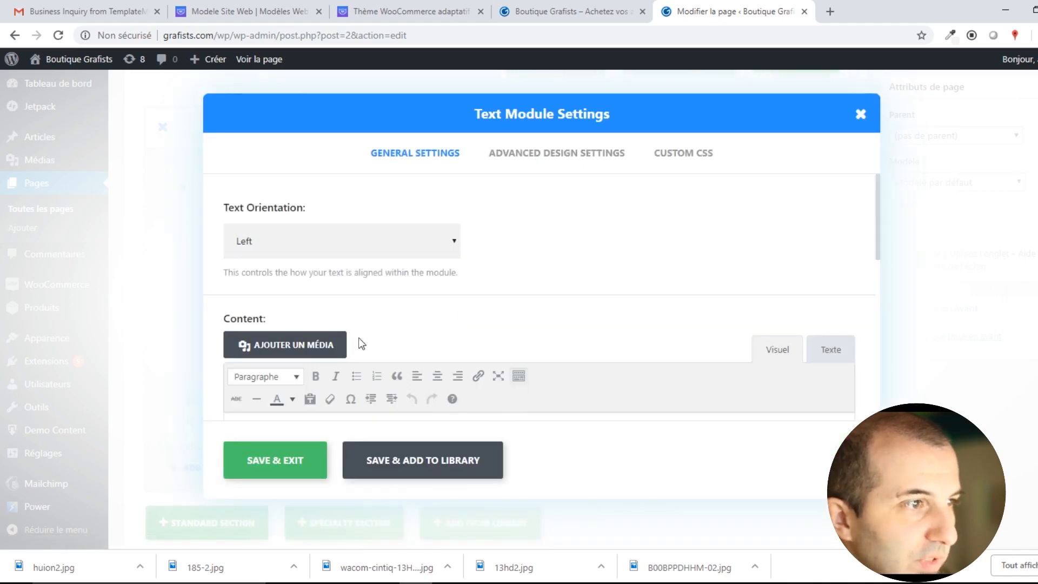
pyautogui.scroll(-3, 359, 332)
pyautogui.scroll(4, 336, 300)
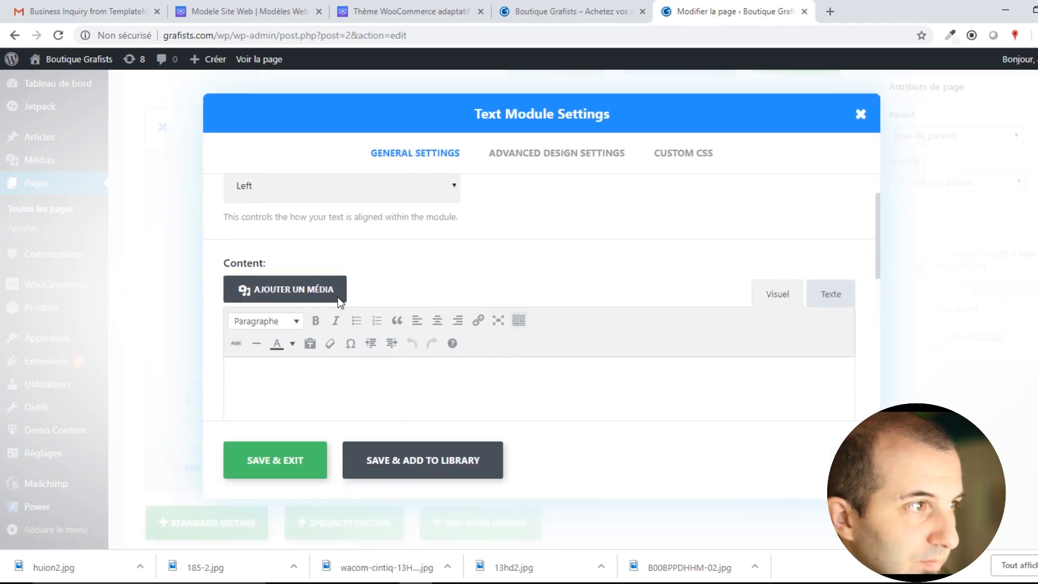
pyautogui.scroll(-4, 330, 281)
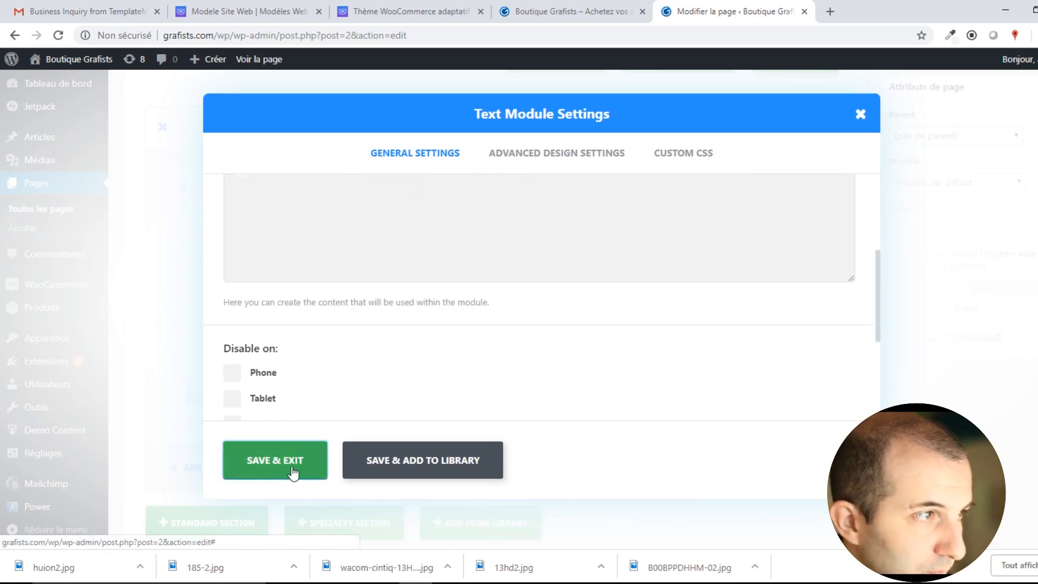
pyautogui.click(255, 457)
# Insert a Social Media Follow module in the next column with Follow Button turned on, then save.
pyautogui.click(421, 393)
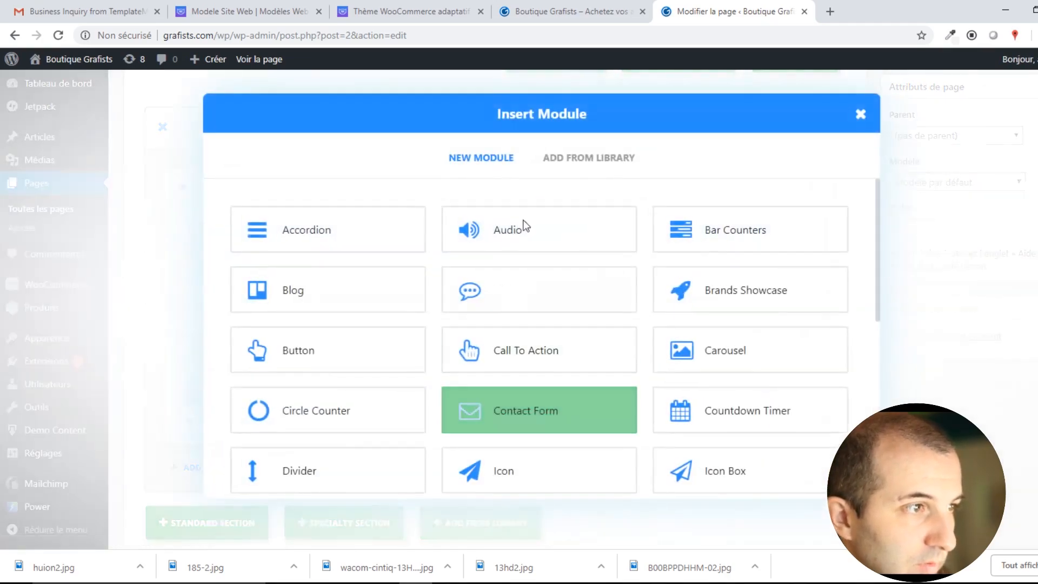
pyautogui.scroll(-3, 535, 436)
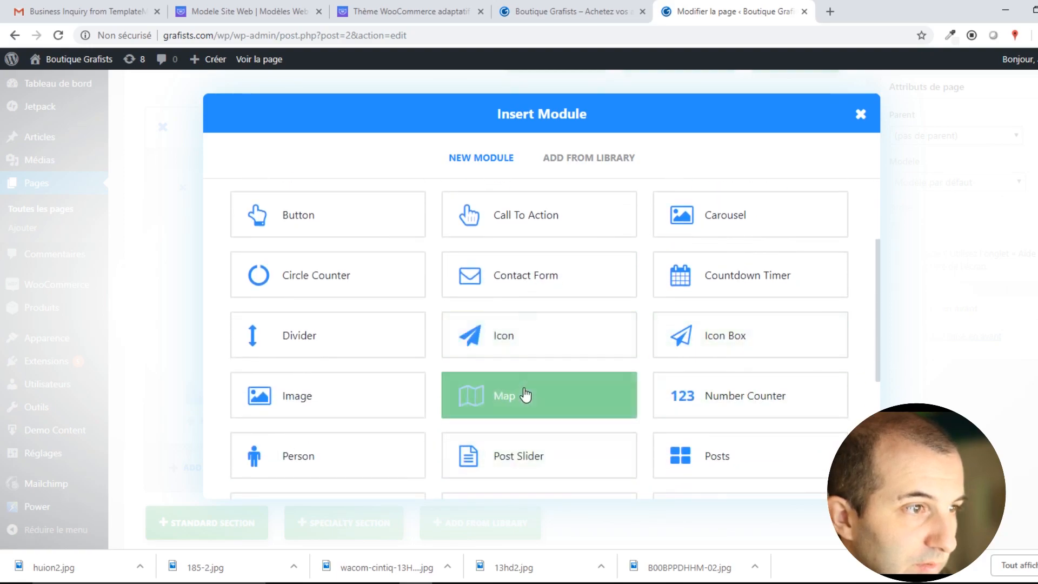
pyautogui.scroll(-3, 646, 417)
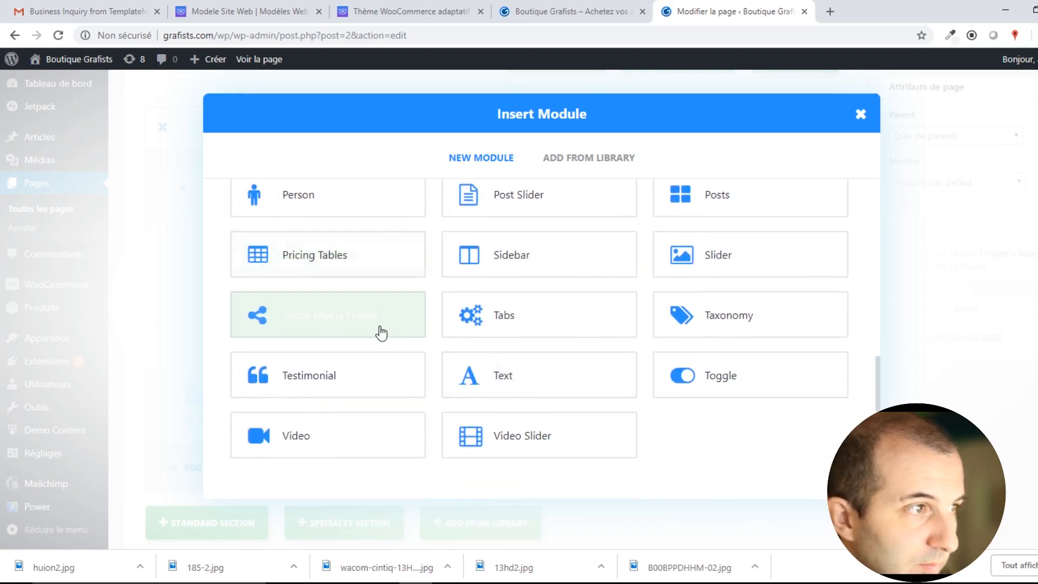
pyautogui.click(368, 319)
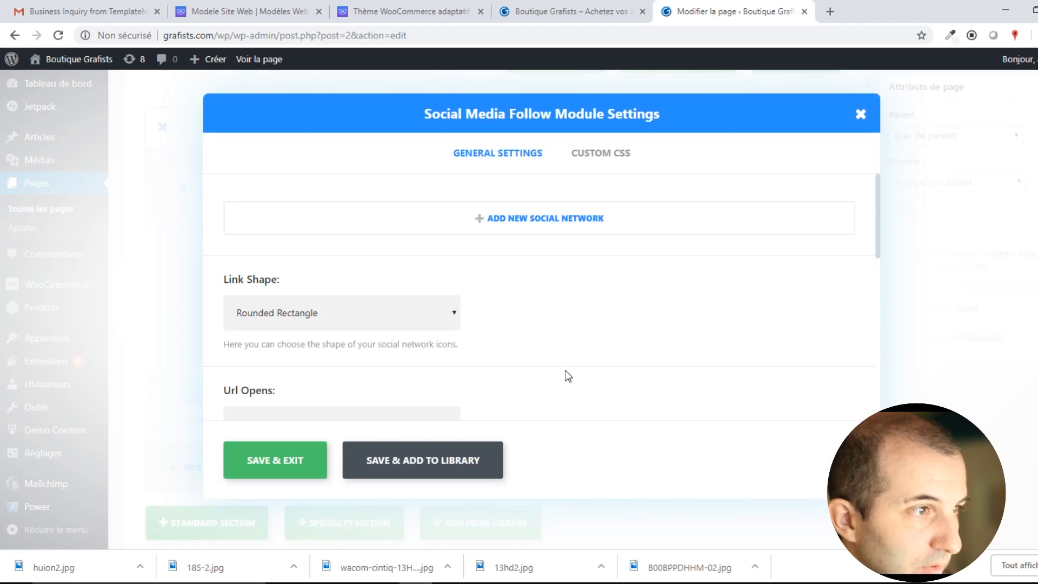
pyautogui.scroll(-3, 457, 301)
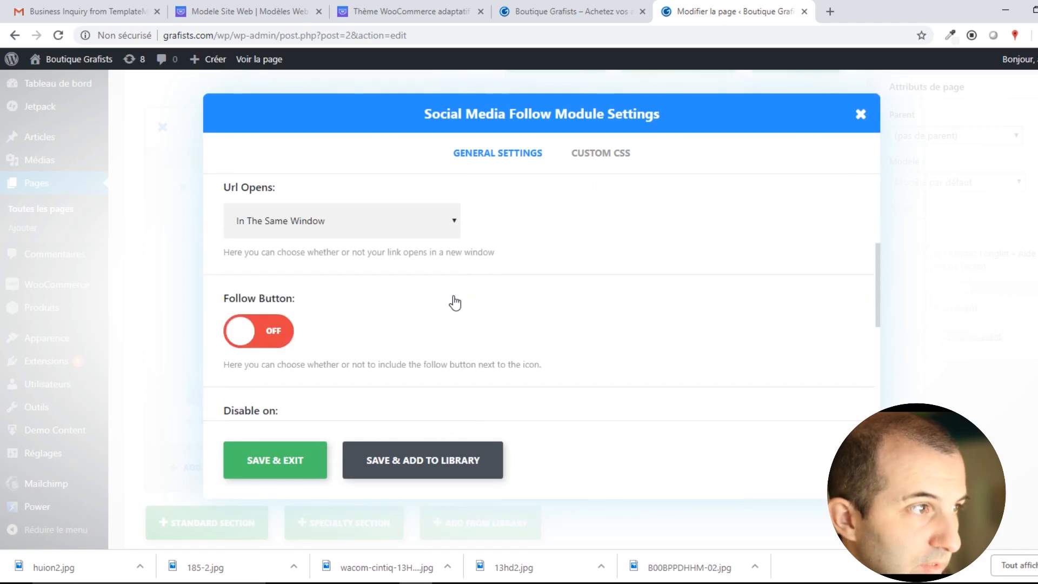
pyautogui.scroll(1, 456, 301)
pyautogui.click(270, 401)
pyautogui.click(275, 460)
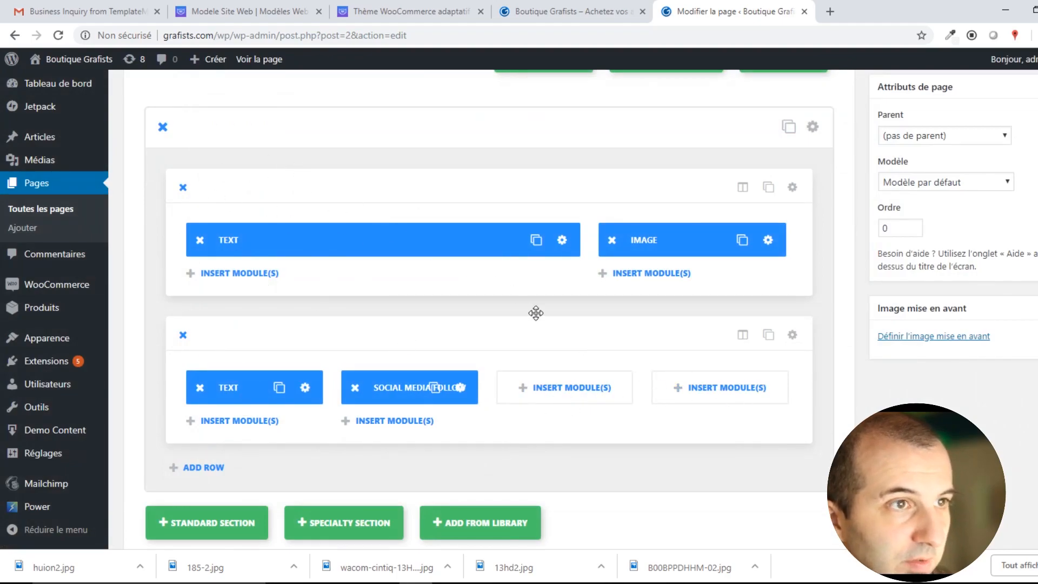
pyautogui.scroll(5, 533, 310)
pyautogui.scroll(-5, 368, 247)
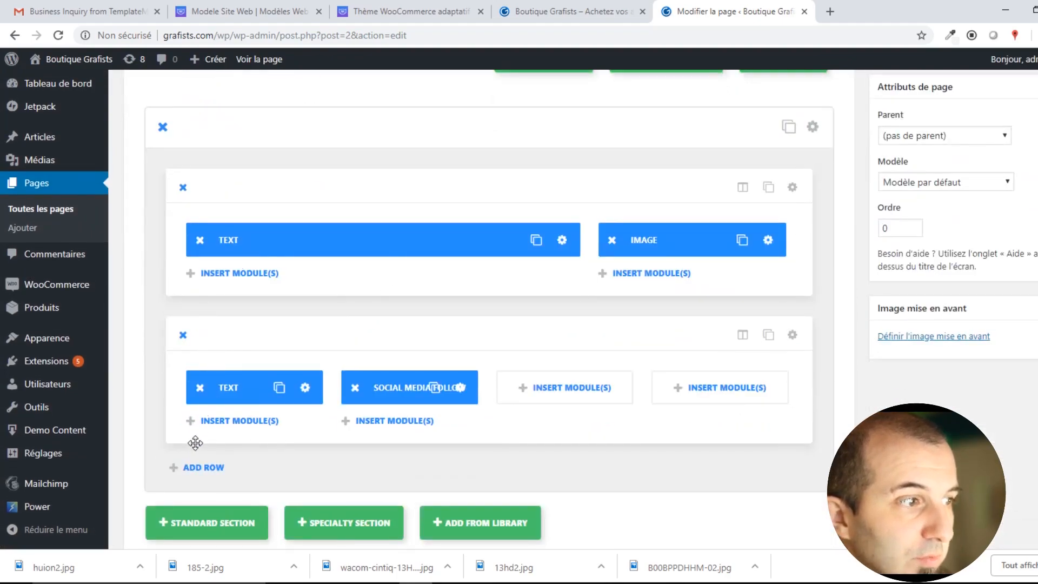
# Put a Button module with the button text 'Facebook' in the row's third column.
pyautogui.click(570, 397)
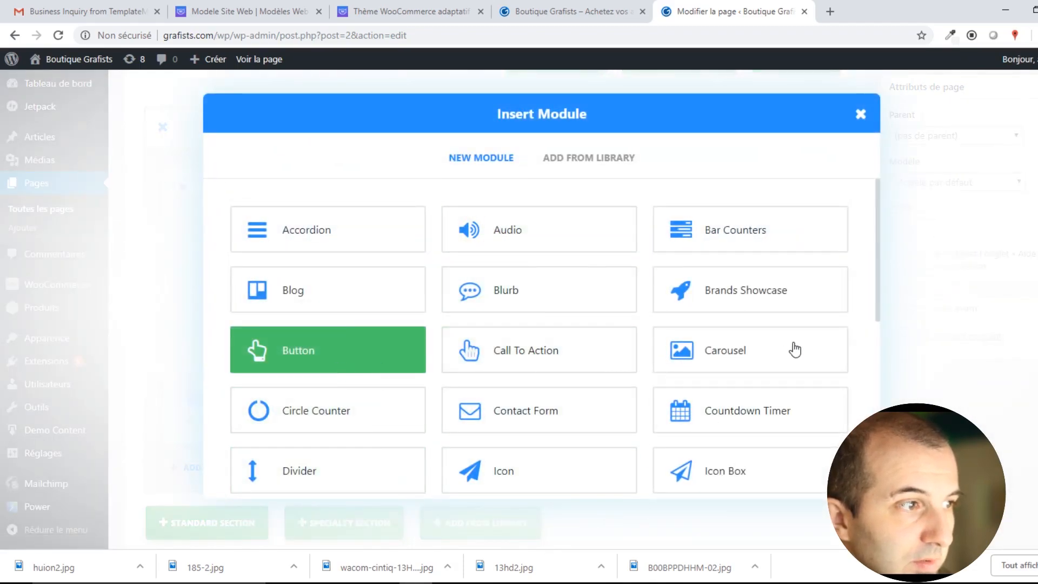
pyautogui.click(323, 223)
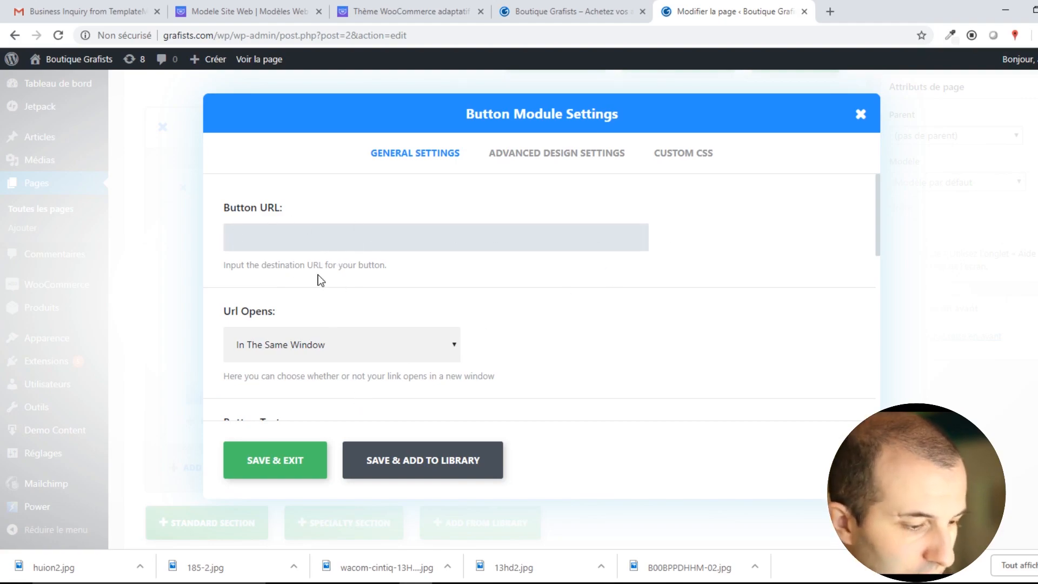
pyautogui.scroll(-3, 357, 254)
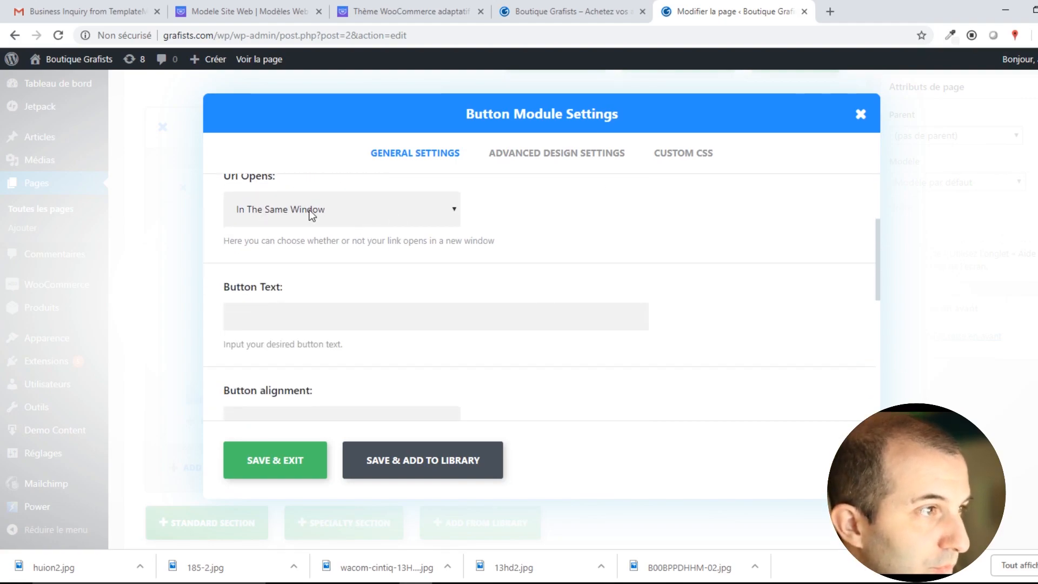
pyautogui.scroll(3, 368, 216)
pyautogui.scroll(-1, 378, 314)
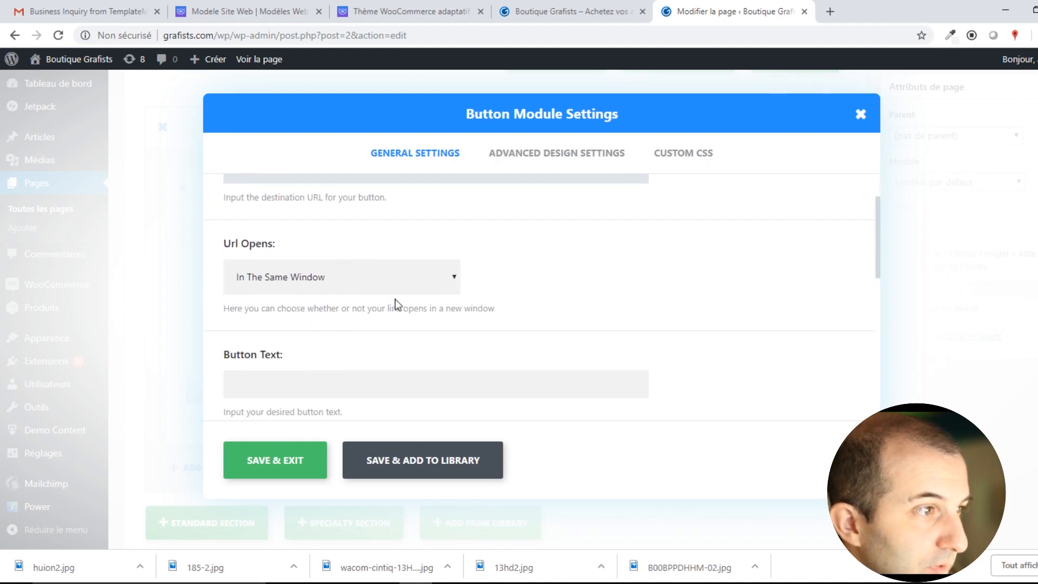
pyautogui.scroll(-1, 346, 352)
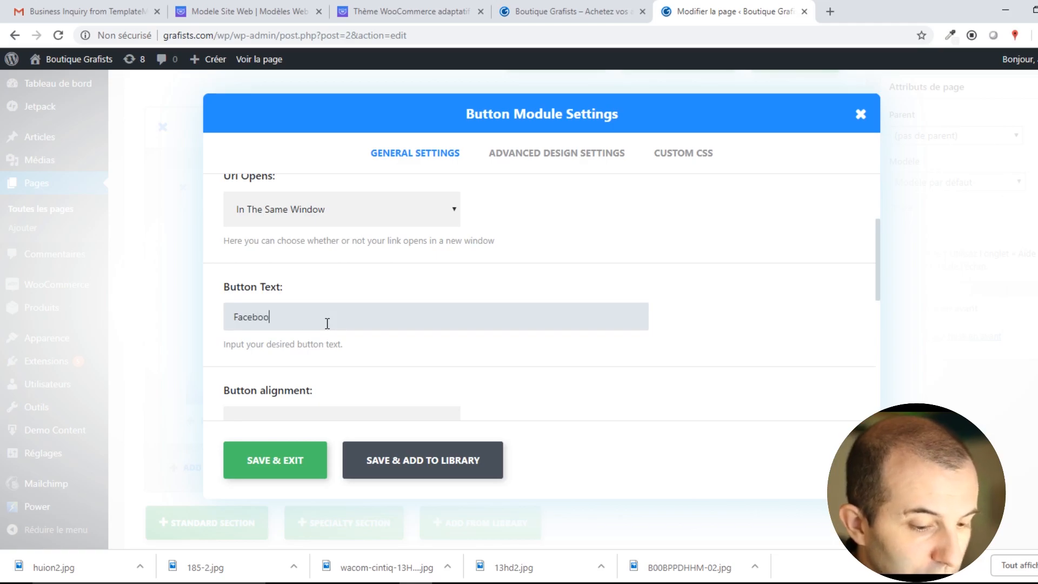
pyautogui.click(290, 459)
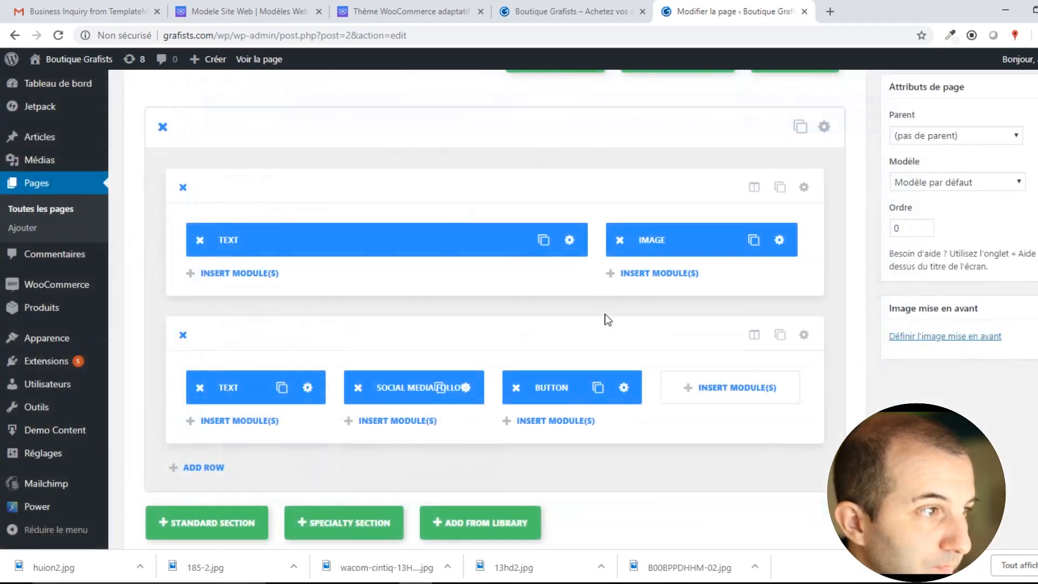
pyautogui.scroll(1, 539, 390)
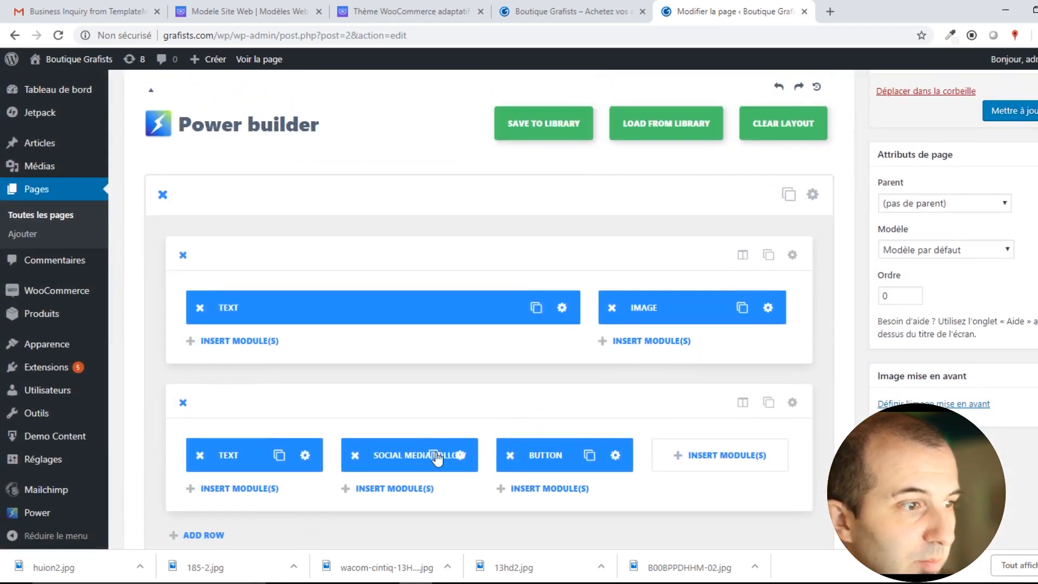
pyautogui.scroll(-2, 433, 454)
pyautogui.scroll(3, 635, 355)
# Update the page, then view the live Page d'exemple down to the Facebook button and back up.
pyautogui.click(1013, 181)
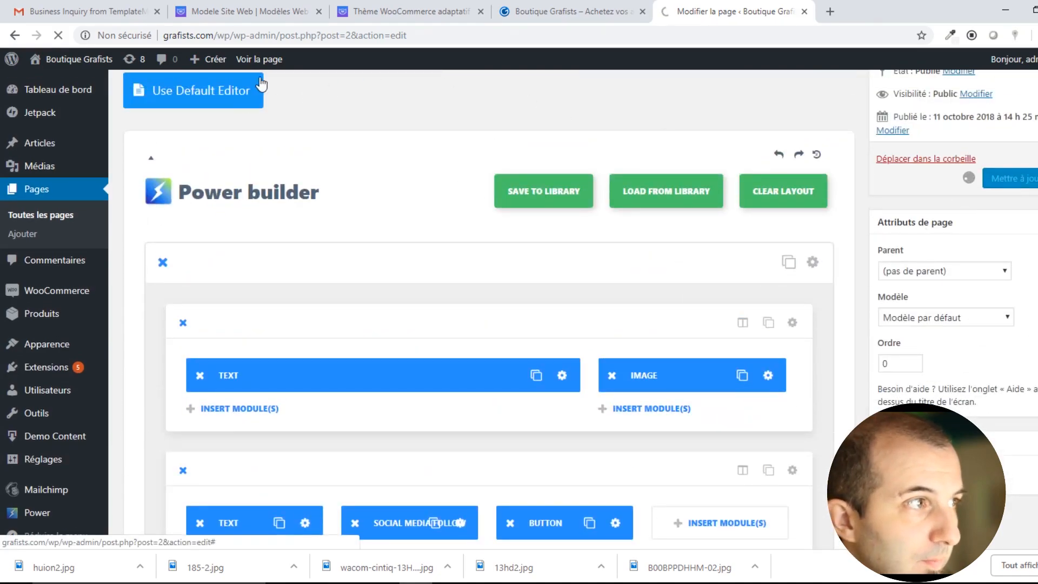
pyautogui.click(265, 60)
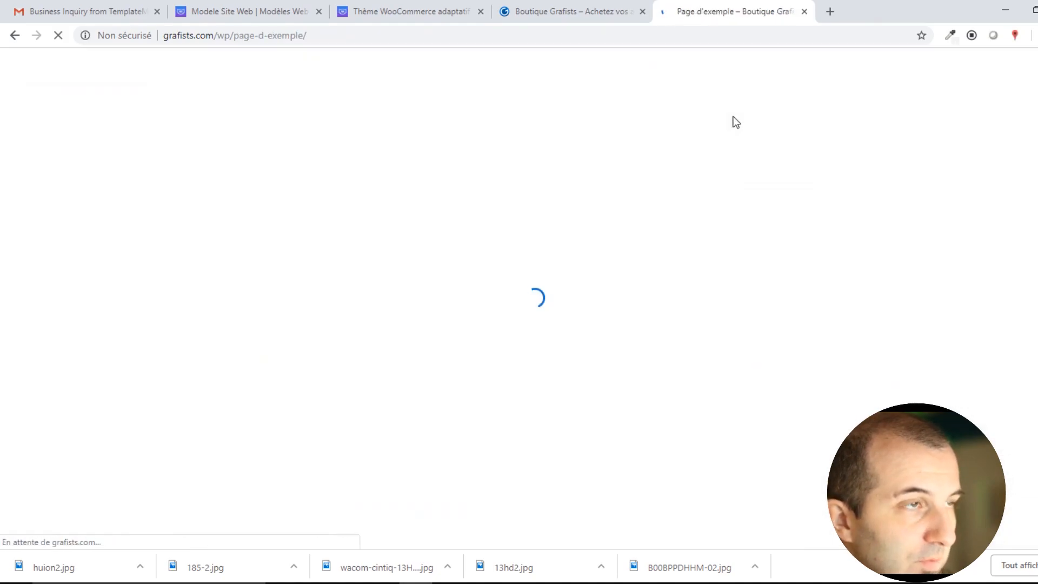
pyautogui.scroll(-10, 616, 244)
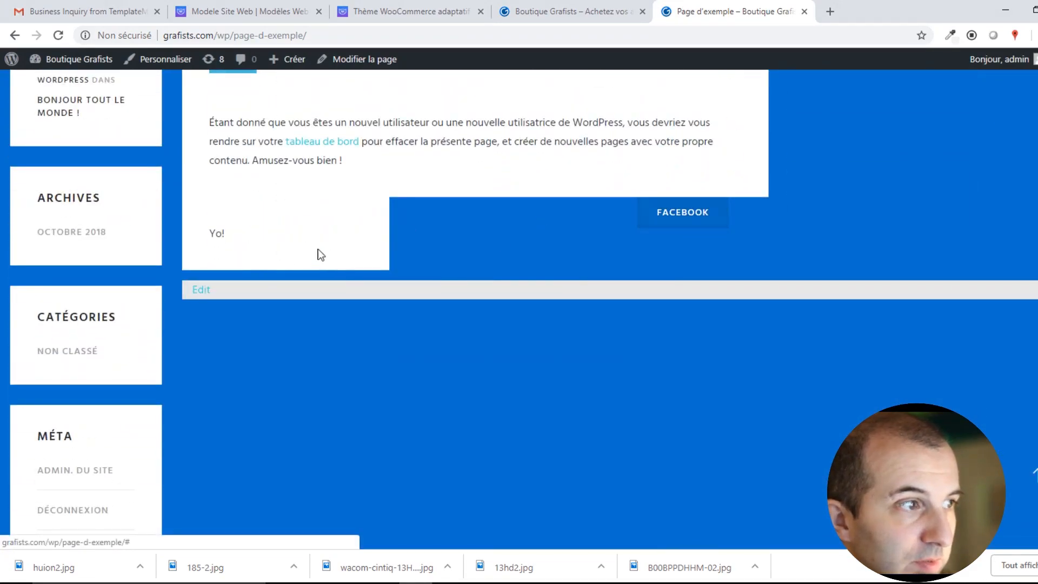
pyautogui.scroll(10, 901, 274)
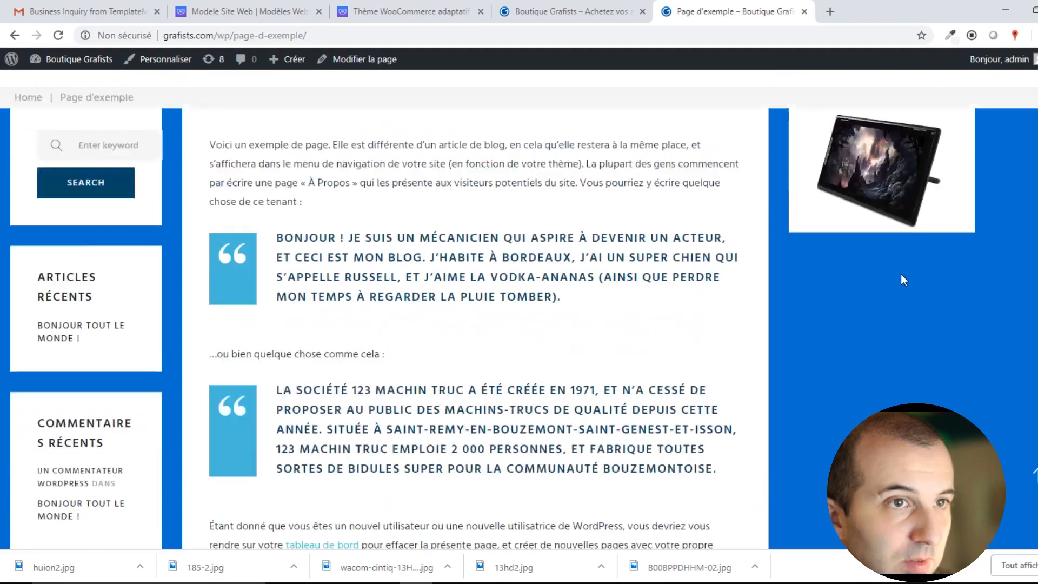
pyautogui.scroll(-10, 625, 251)
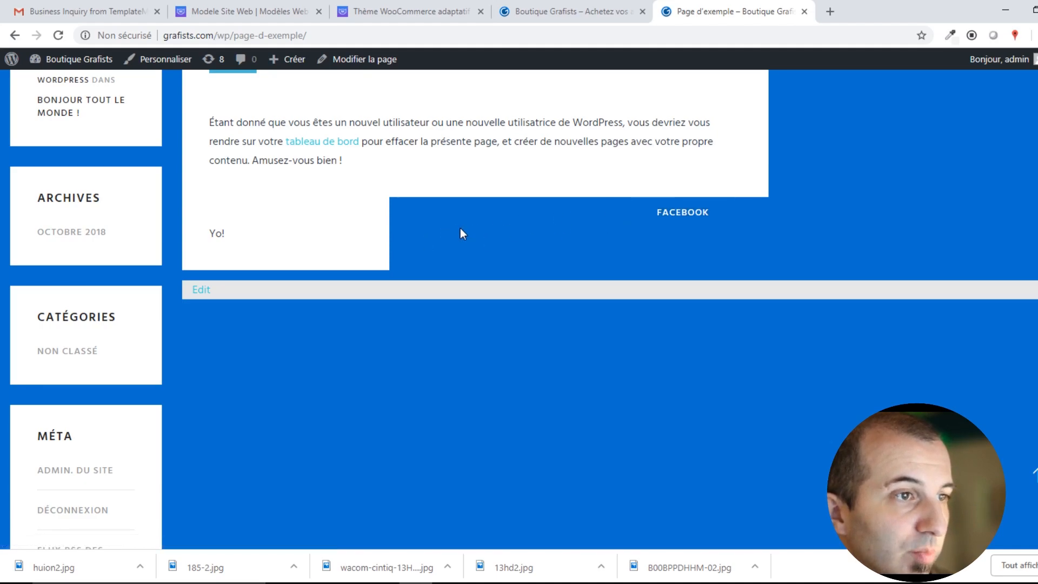
pyautogui.scroll(15, 587, 278)
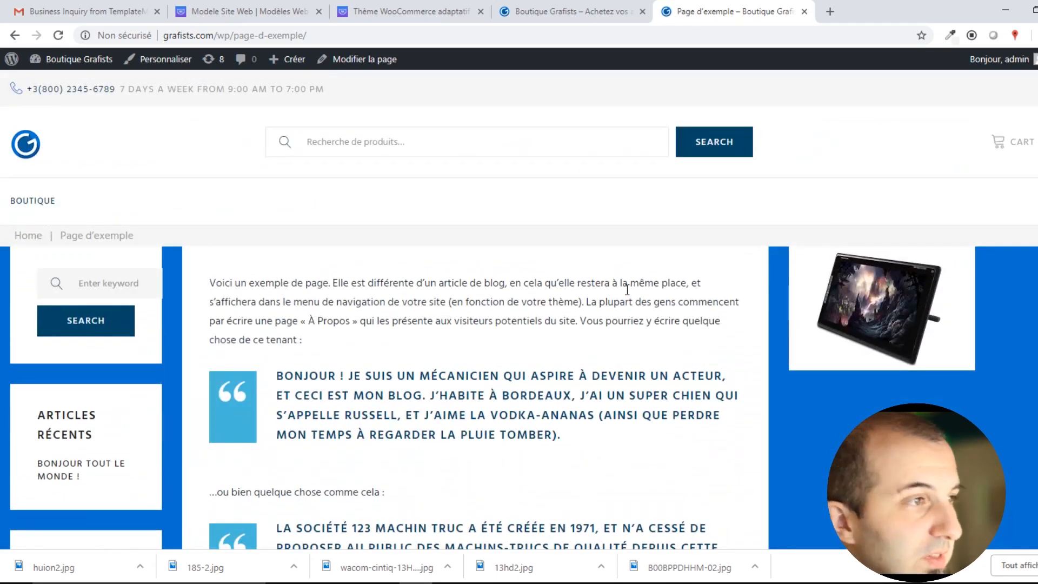
# Look at the shop homepage and WooCommerce theme page, then return to the live Page d'exemple.
pyautogui.click(557, 3)
pyautogui.click(441, 1)
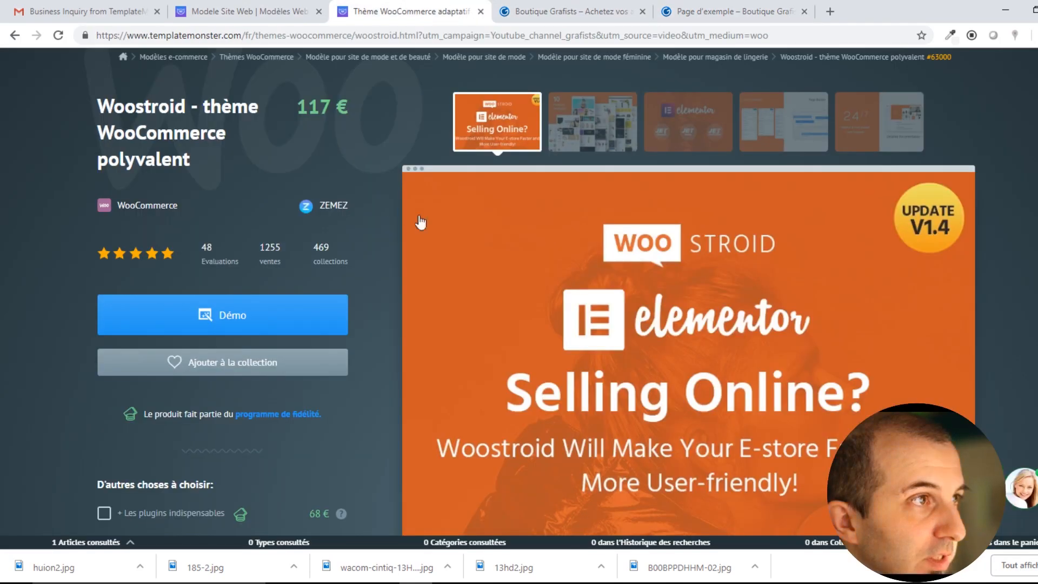
pyautogui.click(573, 8)
pyautogui.click(732, 7)
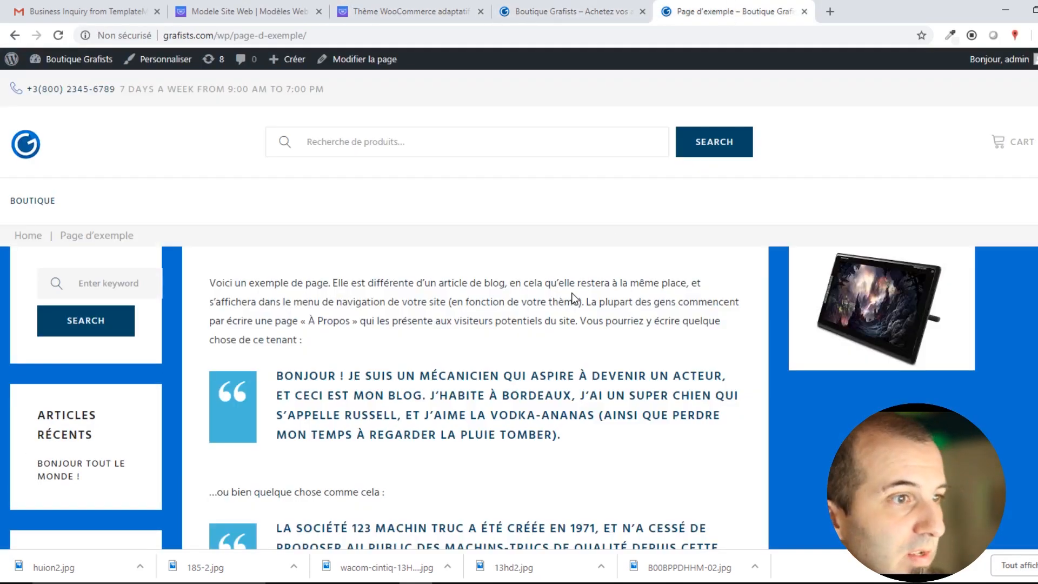
pyautogui.scroll(-8, 573, 294)
pyautogui.scroll(9, 572, 293)
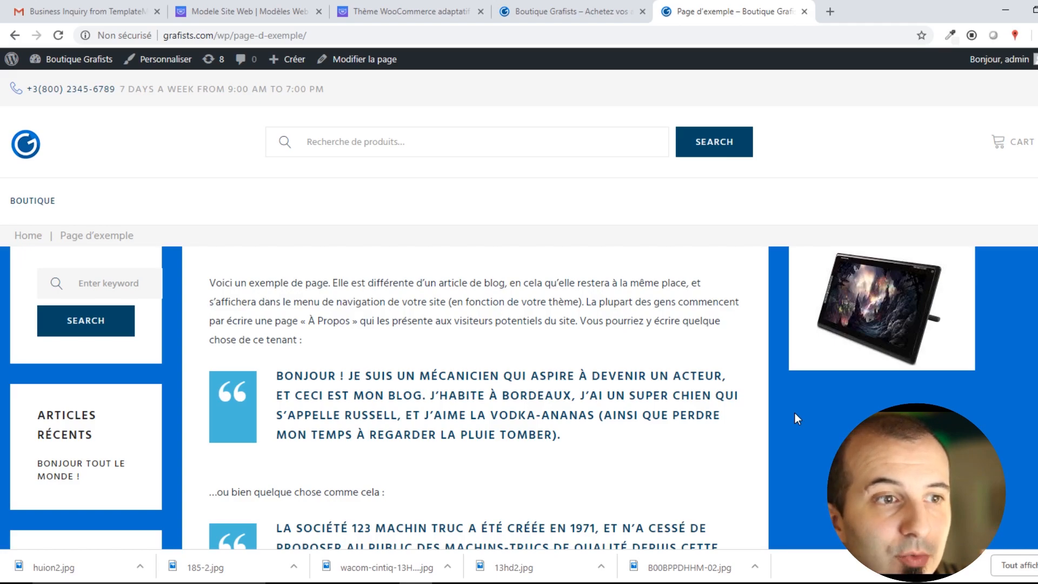
pyautogui.scroll(-5, 925, 348)
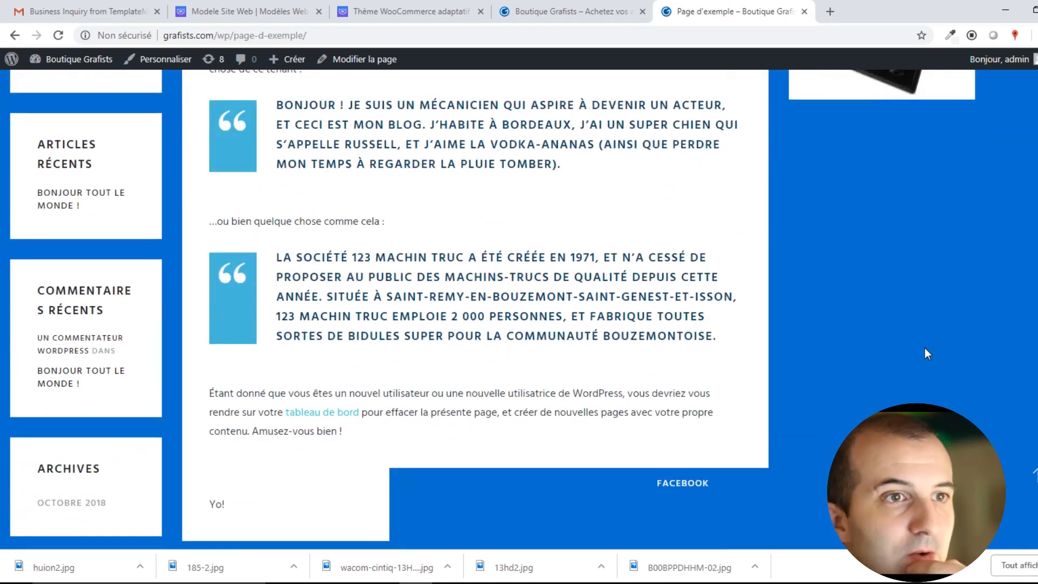
pyautogui.scroll(5, 925, 348)
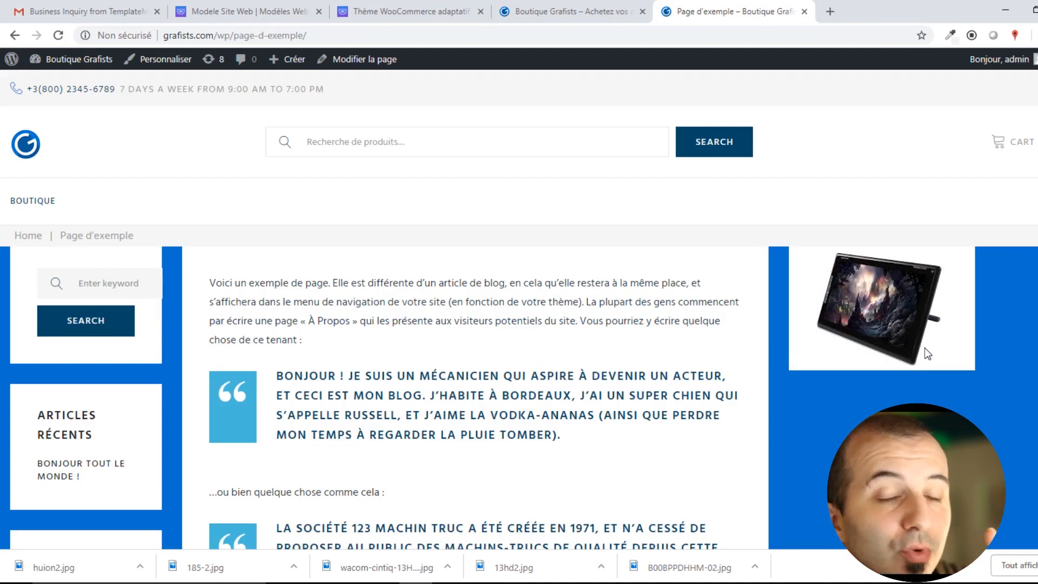
pyautogui.scroll(-6, 858, 345)
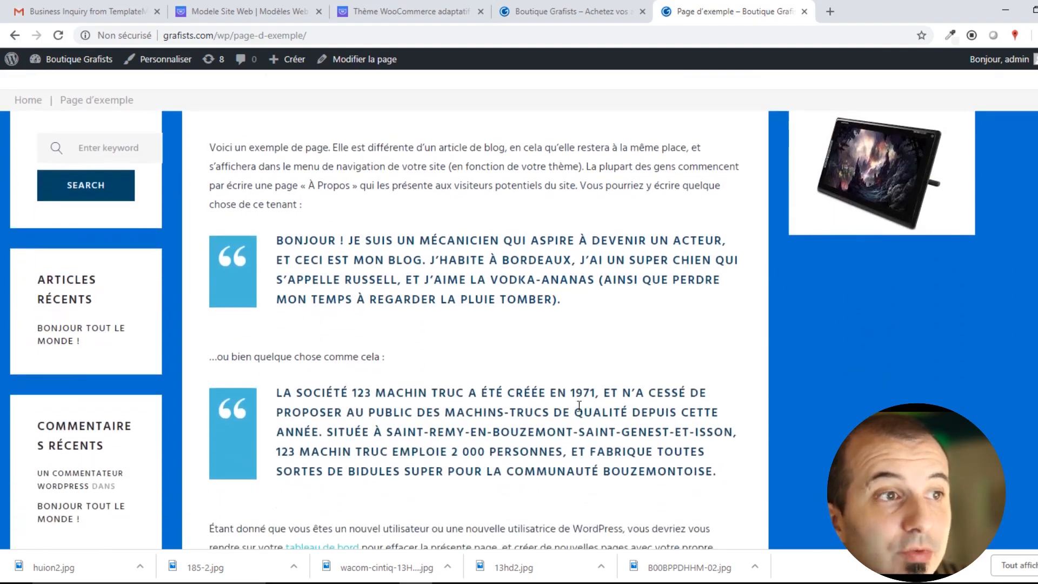
pyautogui.scroll(6, 714, 372)
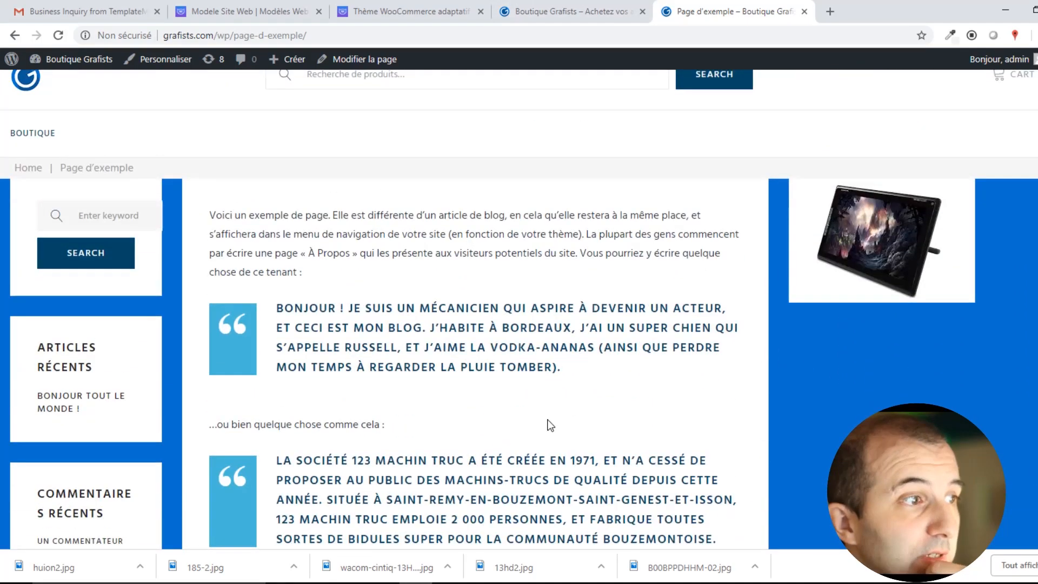
pyautogui.scroll(-5, 547, 414)
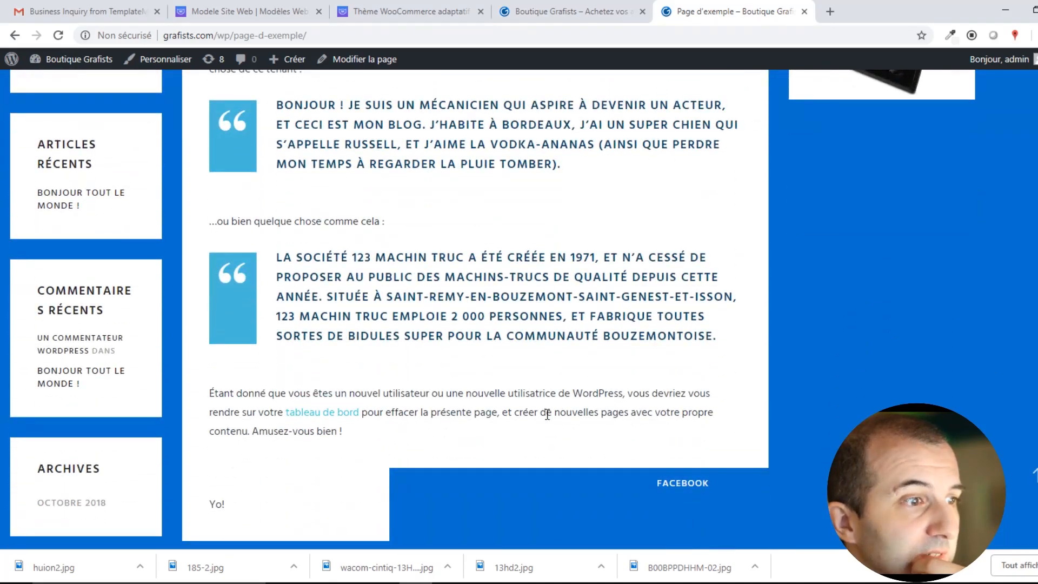
pyautogui.scroll(5, 547, 414)
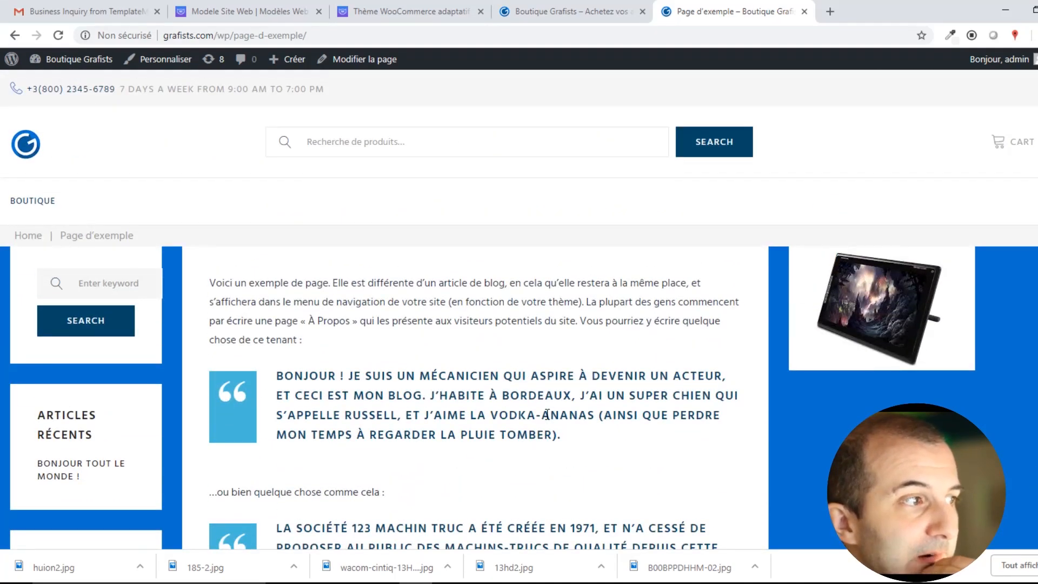